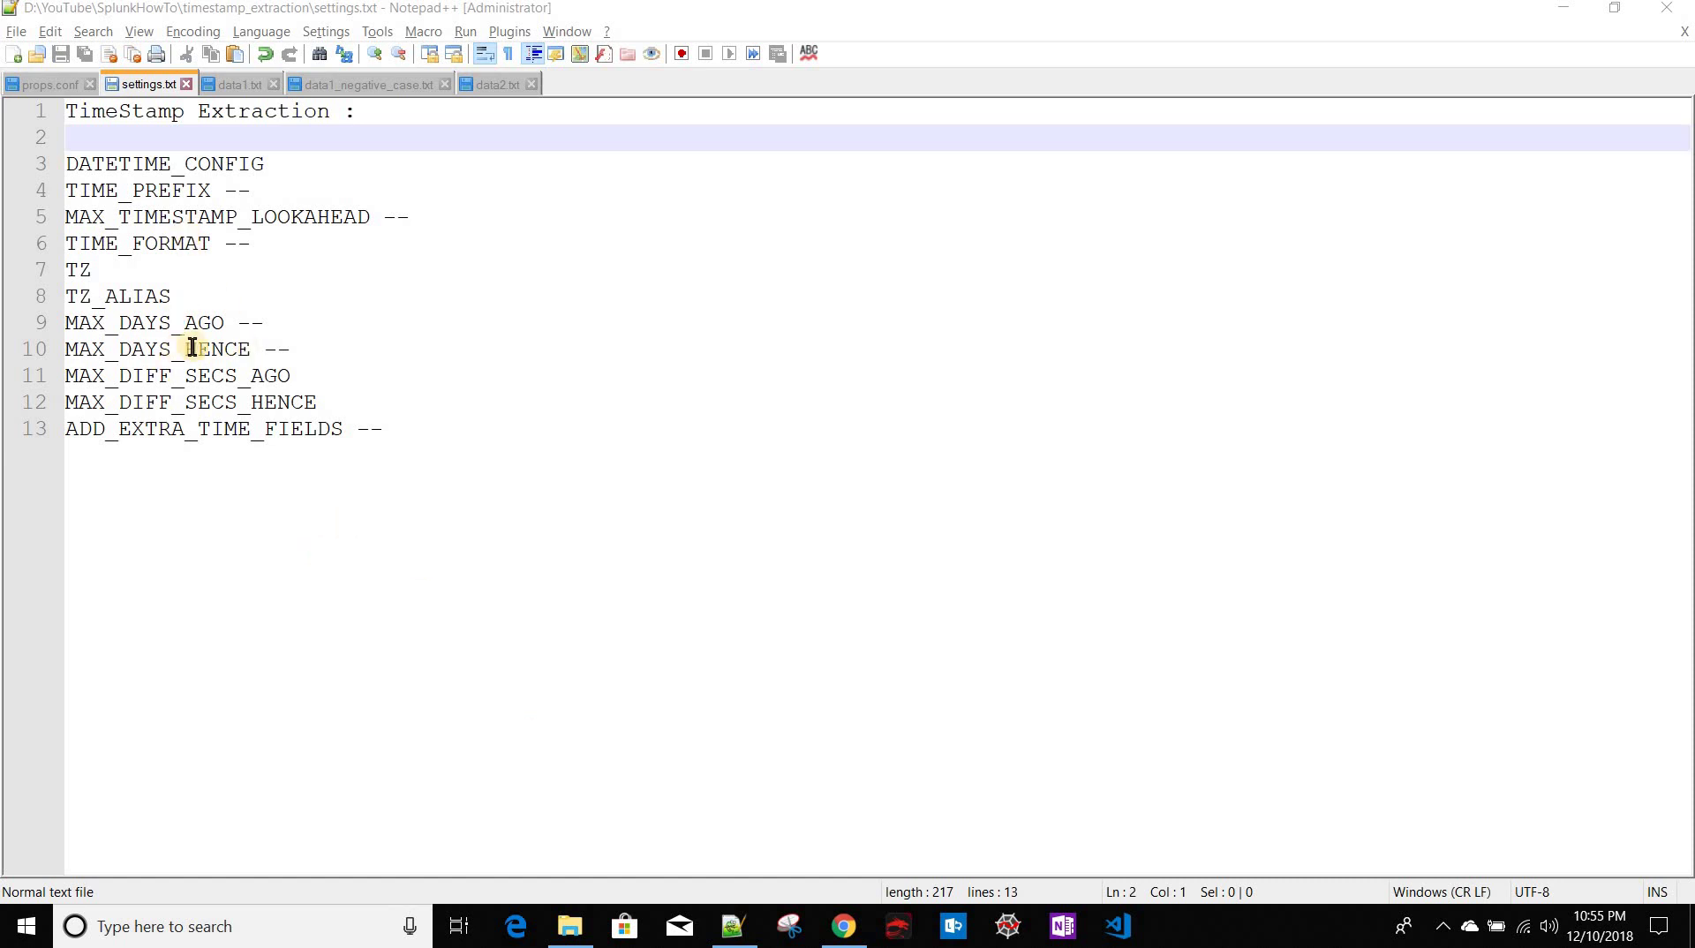
Step: Review the TIME_PREFIX, MAX_TIMESTAMP_LOOKAHEAD and TIME_FORMAT settings in settings.txt, then move to data1.txt
{"action": "left_click_drag", "start_coordinate": [384, 430], "coordinate": [53, 164]}
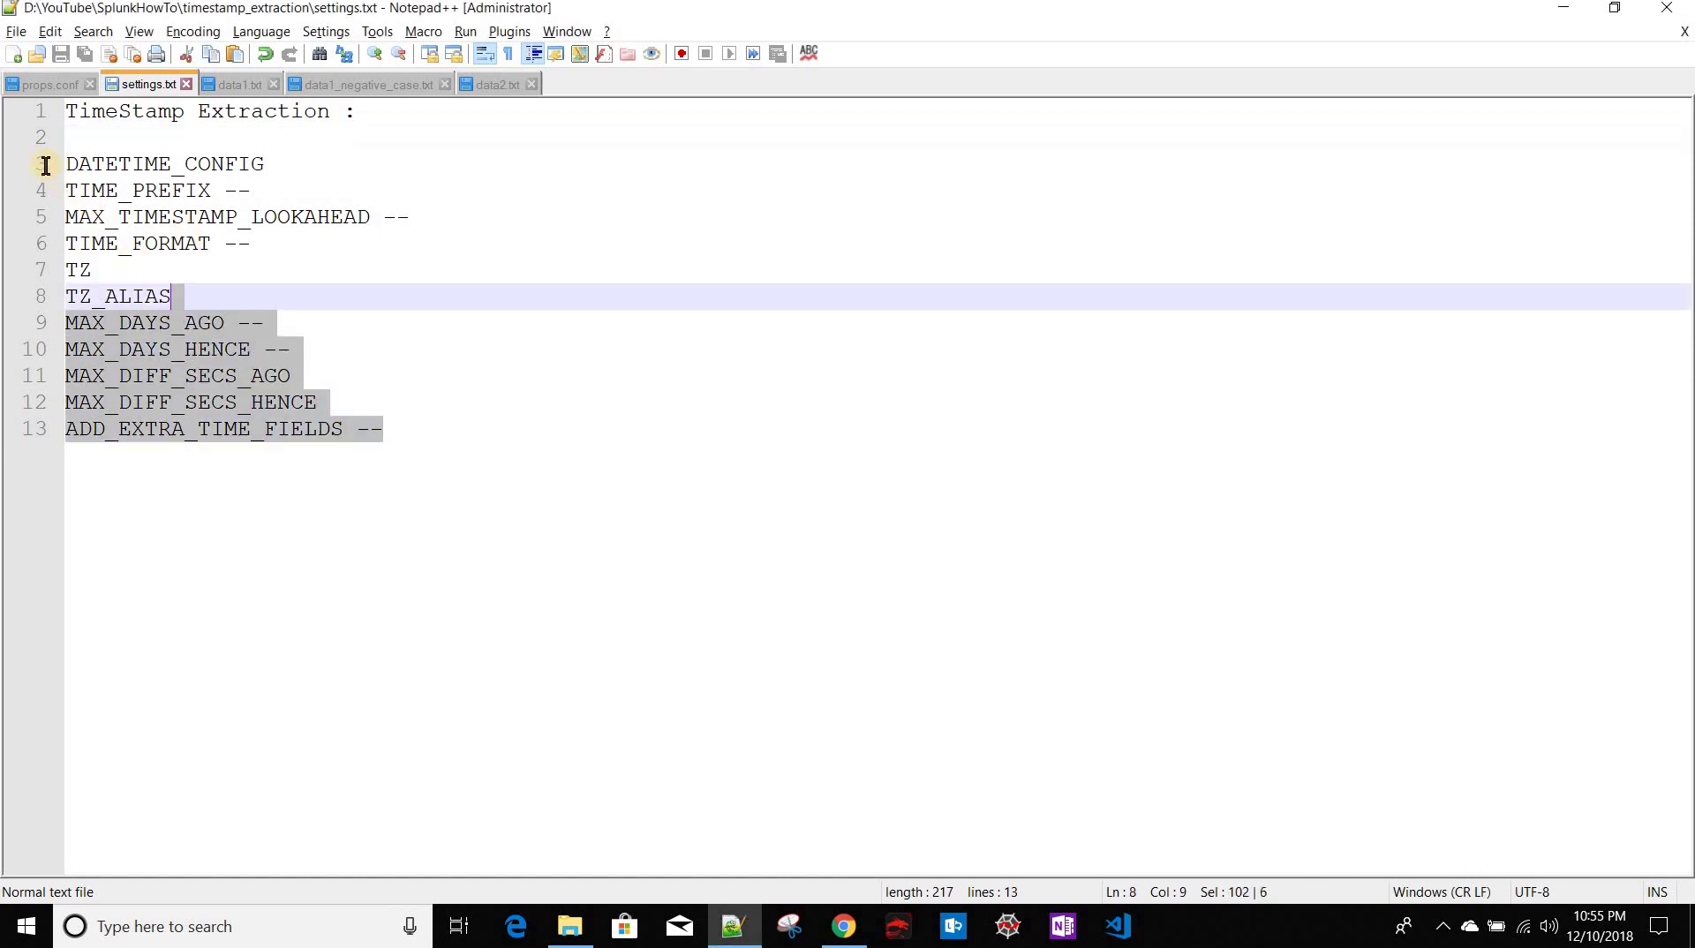
{"action": "left_click", "coordinate": [352, 354]}
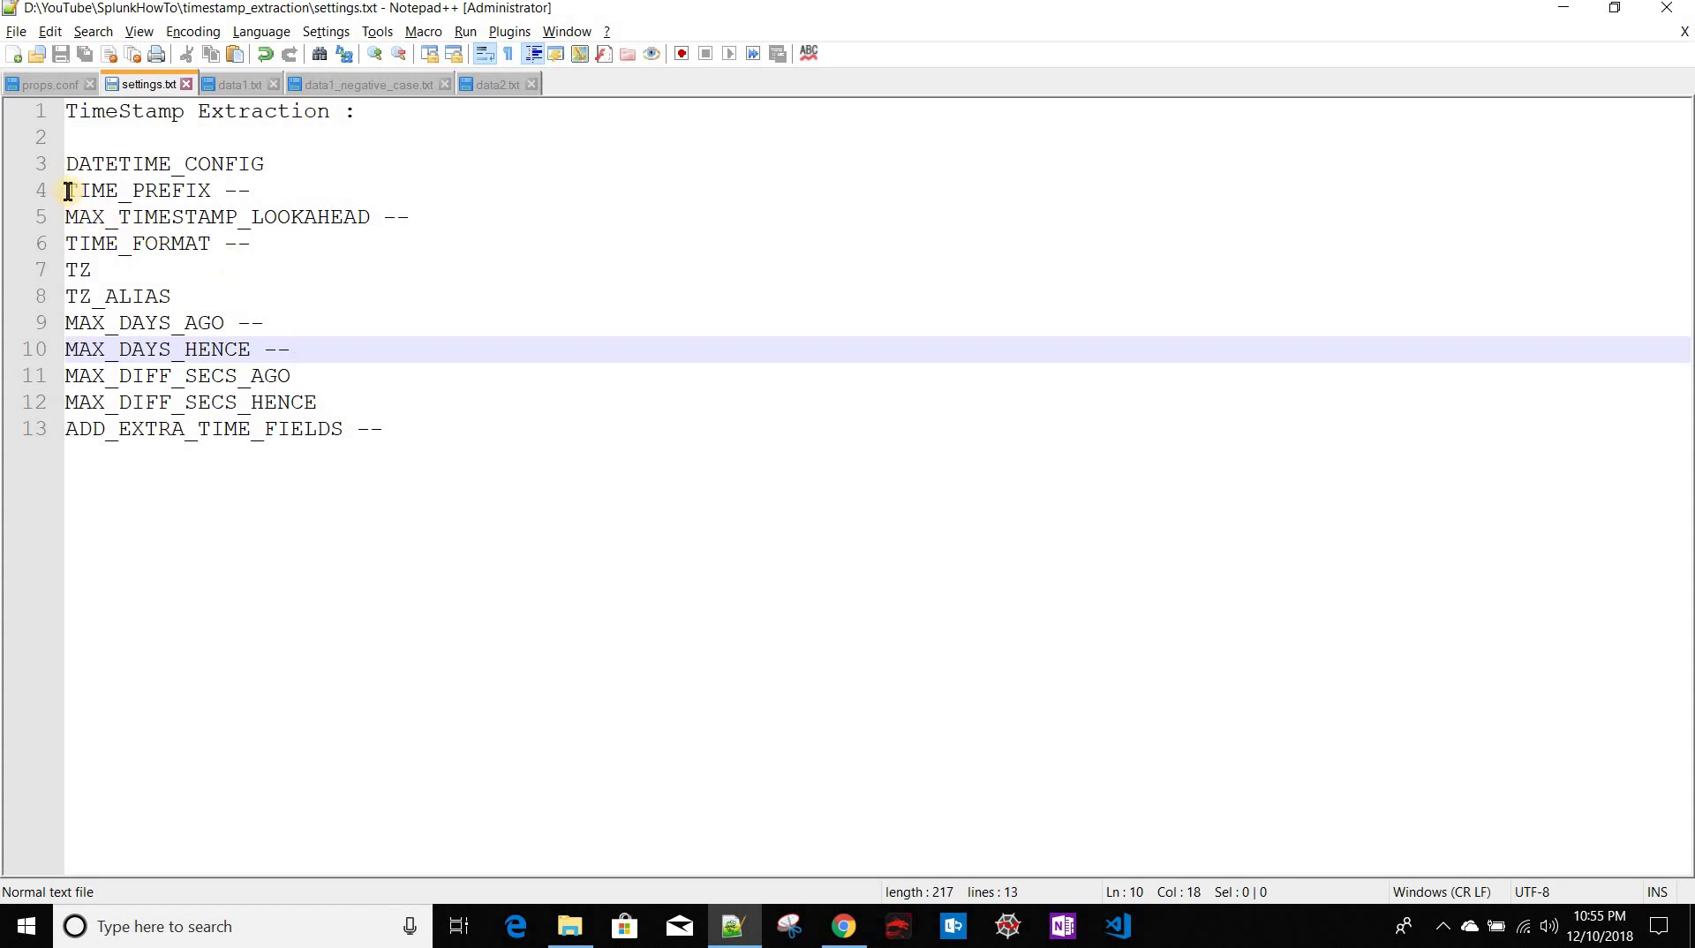
{"action": "left_click_drag", "start_coordinate": [68, 191], "coordinate": [224, 243]}
{"action": "double_click", "coordinate": [138, 193]}
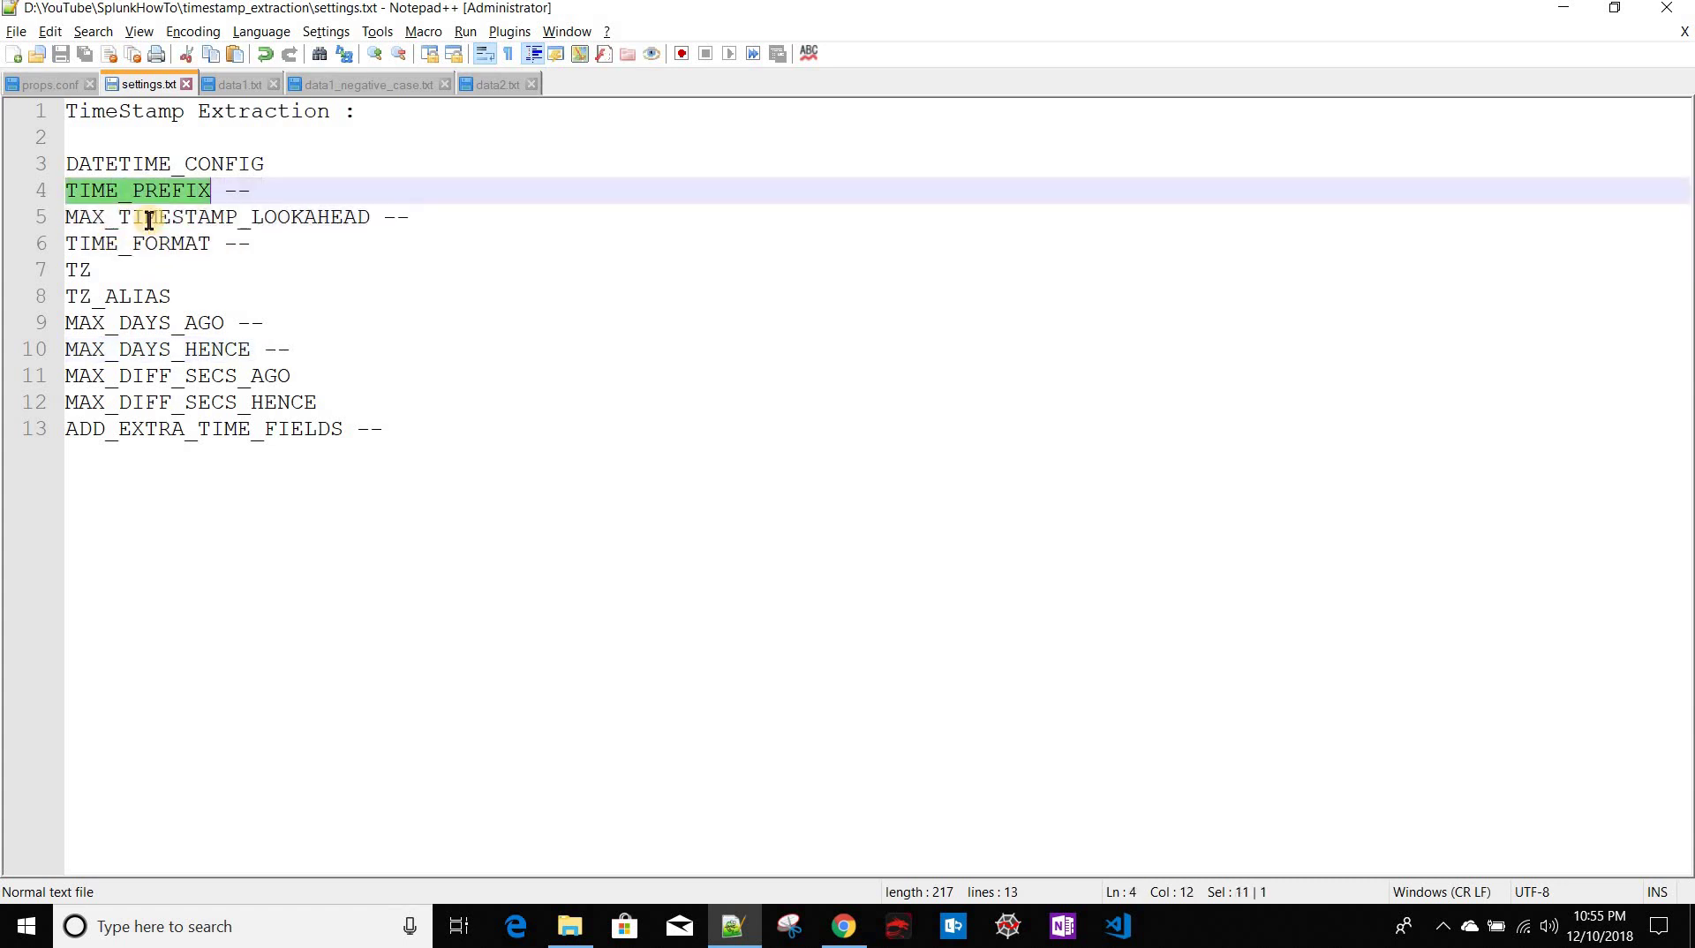
{"action": "double_click", "coordinate": [149, 220]}
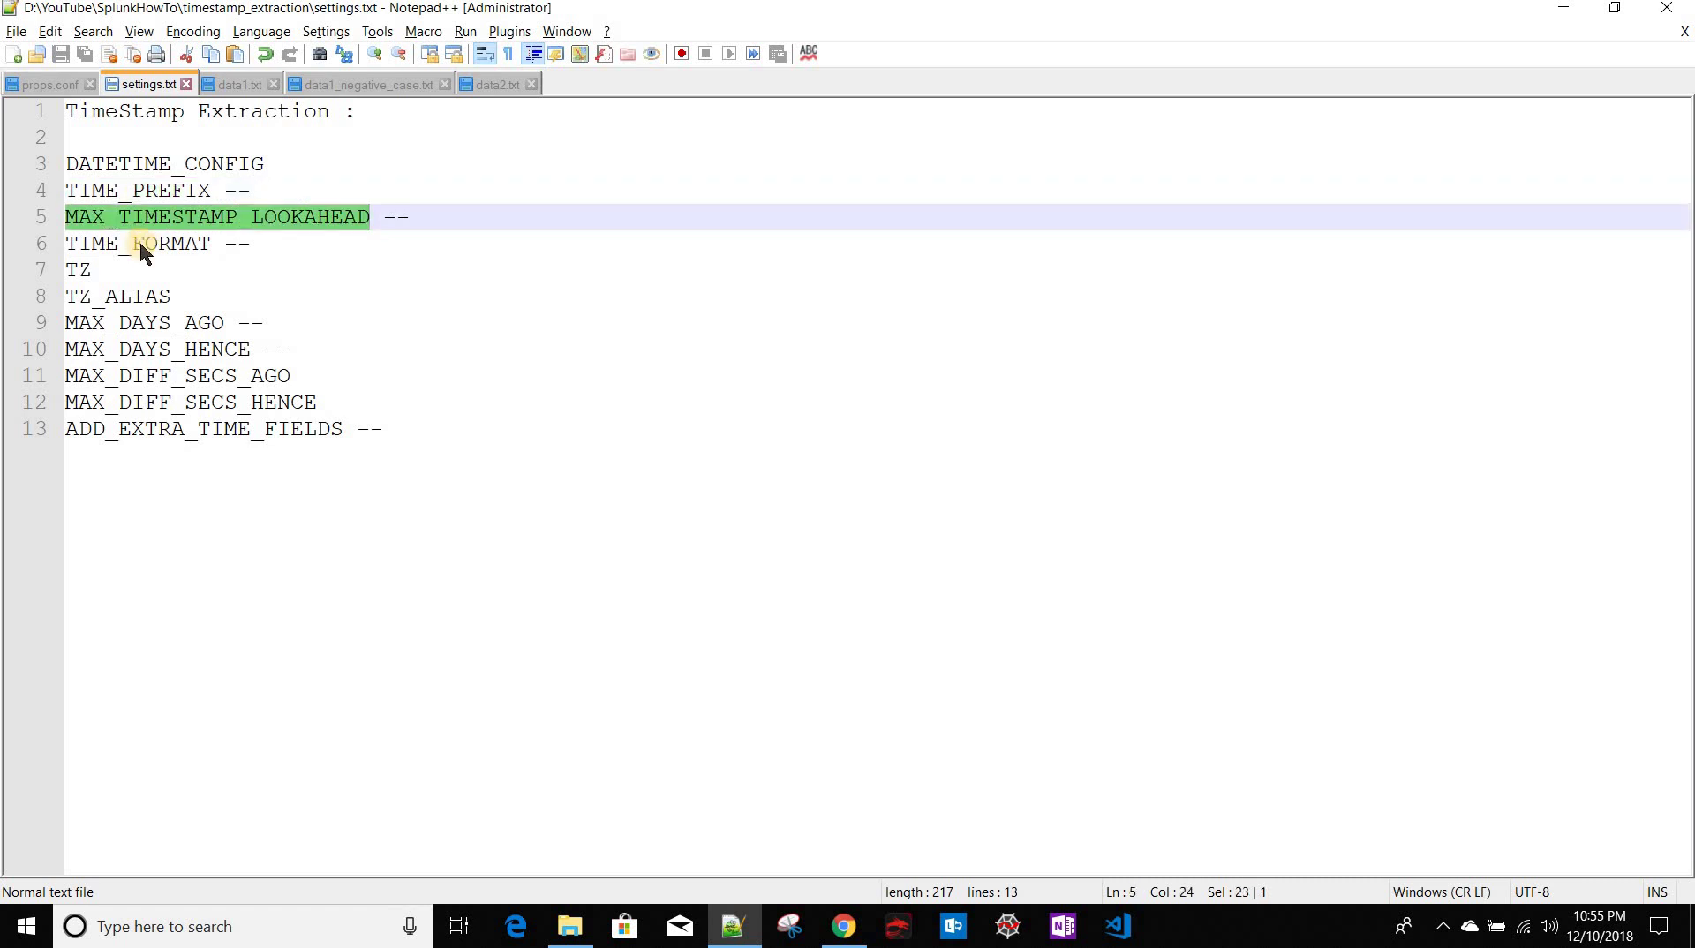
{"action": "double_click", "coordinate": [139, 241]}
{"action": "left_click", "coordinate": [140, 245]}
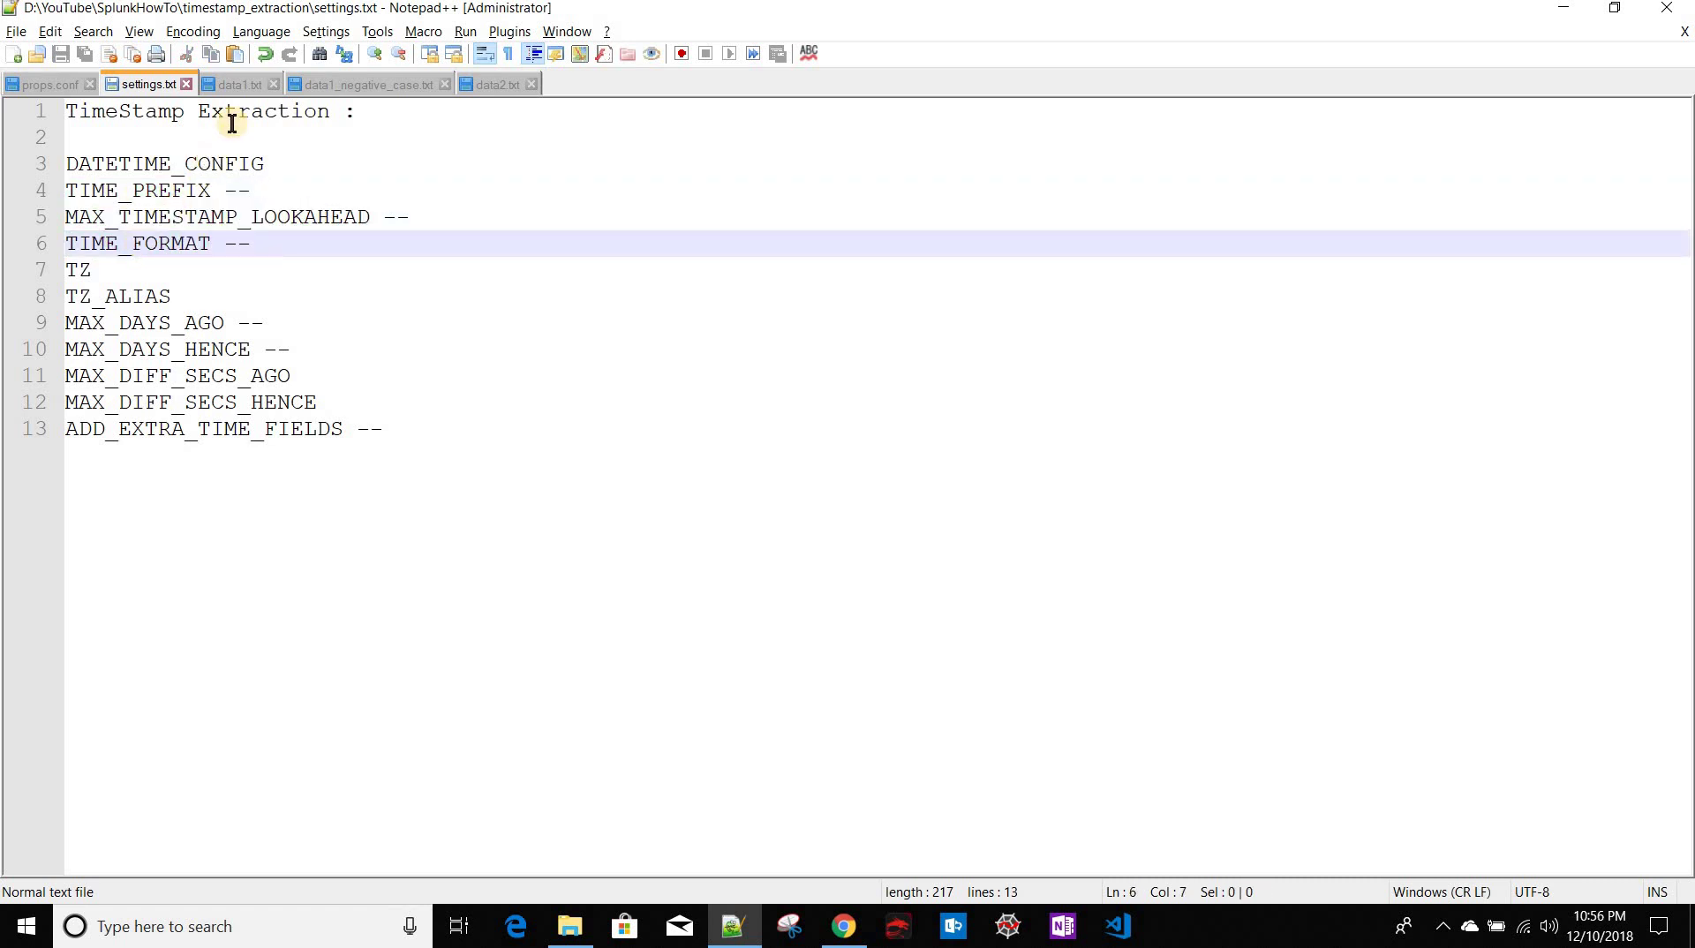
{"action": "key", "text": "ctrl+Tab"}
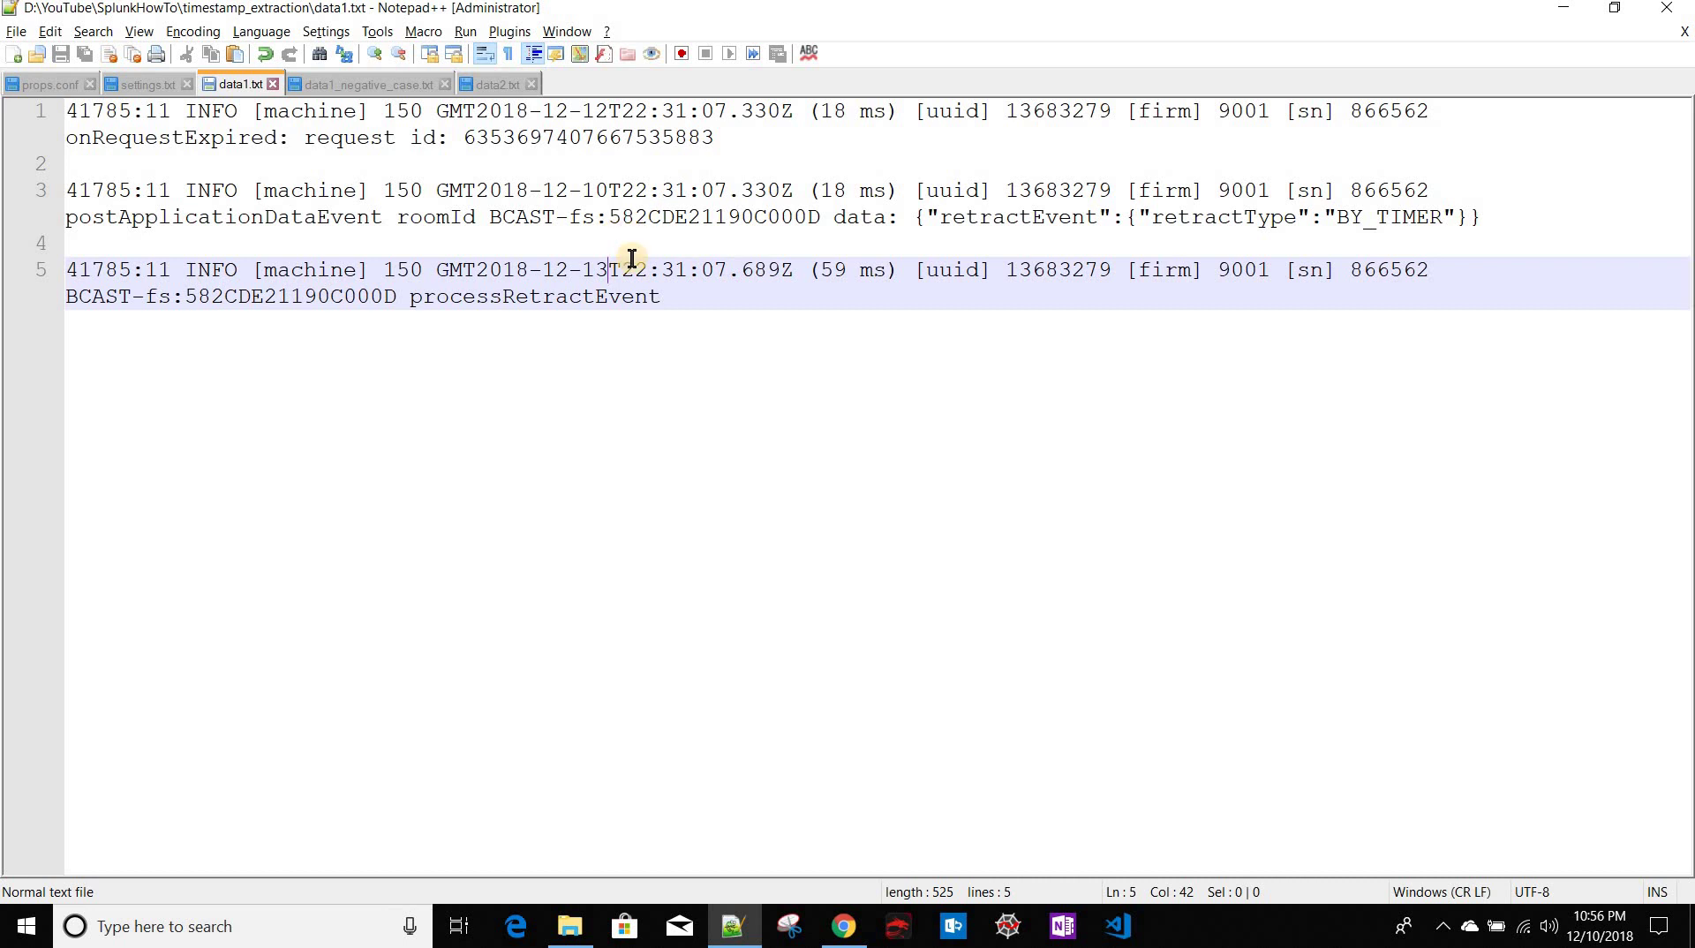
Step: Select the first event's timestamp 2018-12-12T22:31:07.330Z following GMT in data1.txt
{"action": "left_click", "coordinate": [686, 299]}
{"action": "key", "text": "shift+Up"}
{"action": "key", "text": "shift+Up"}
{"action": "key", "text": "shift+Up"}
{"action": "key", "text": "shift+Up"}
{"action": "key", "text": "shift+Up"}
{"action": "key", "text": "shift+Up"}
{"action": "key", "text": "shift+Up"}
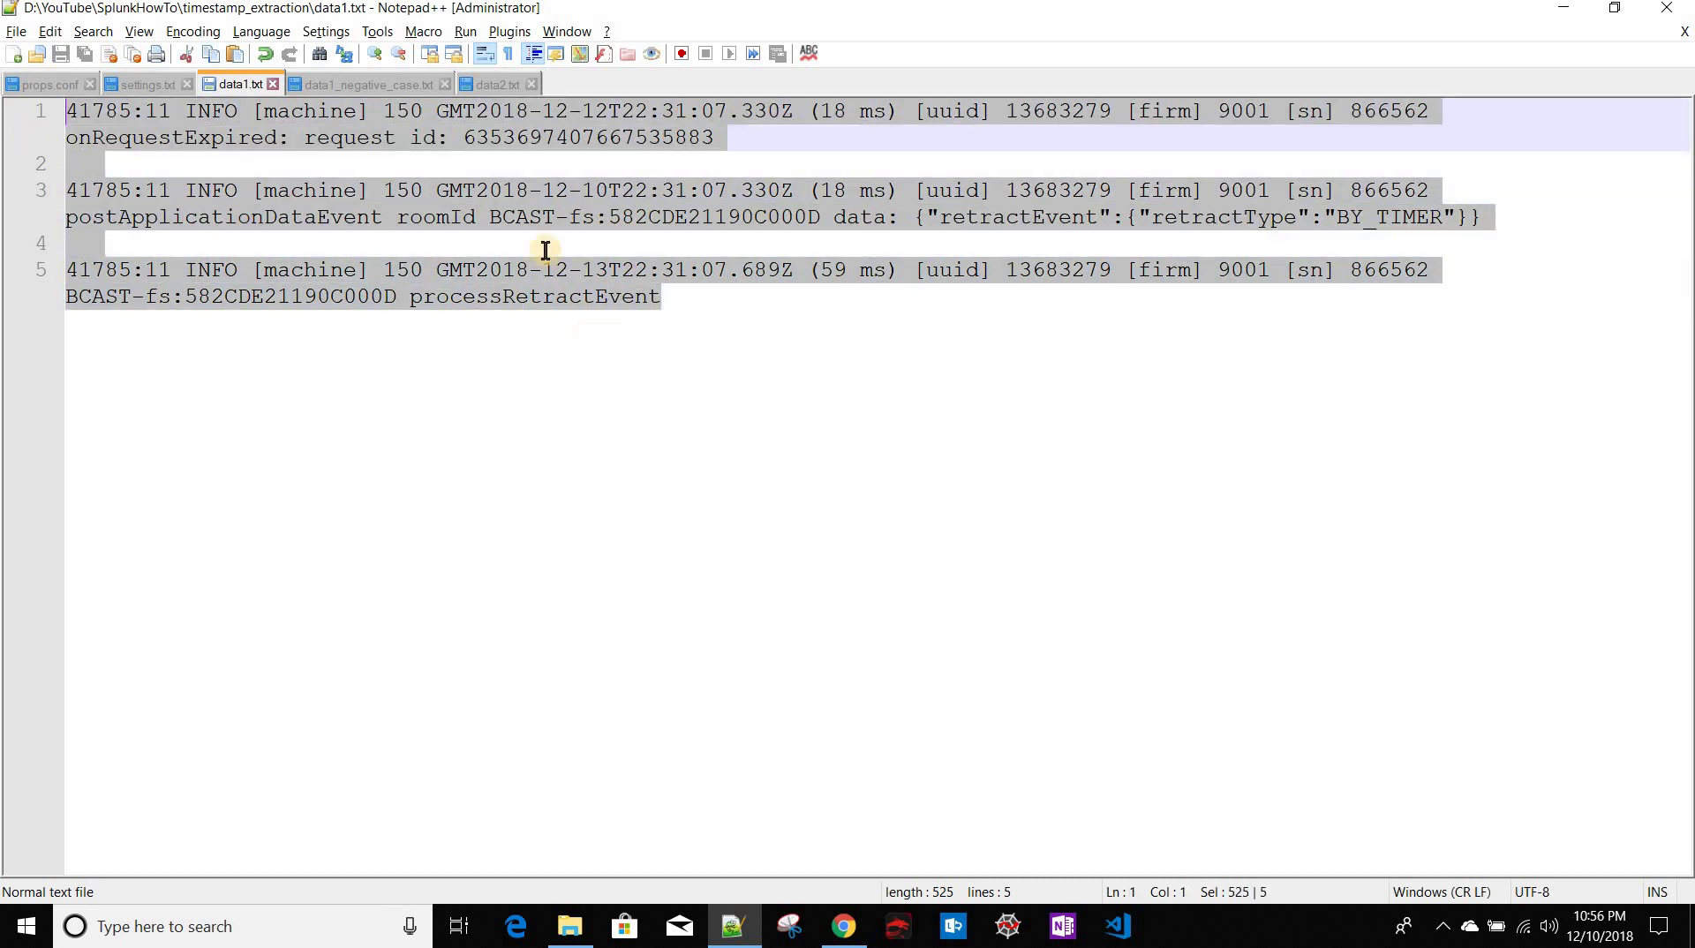
{"action": "key", "text": "ctrl+End"}
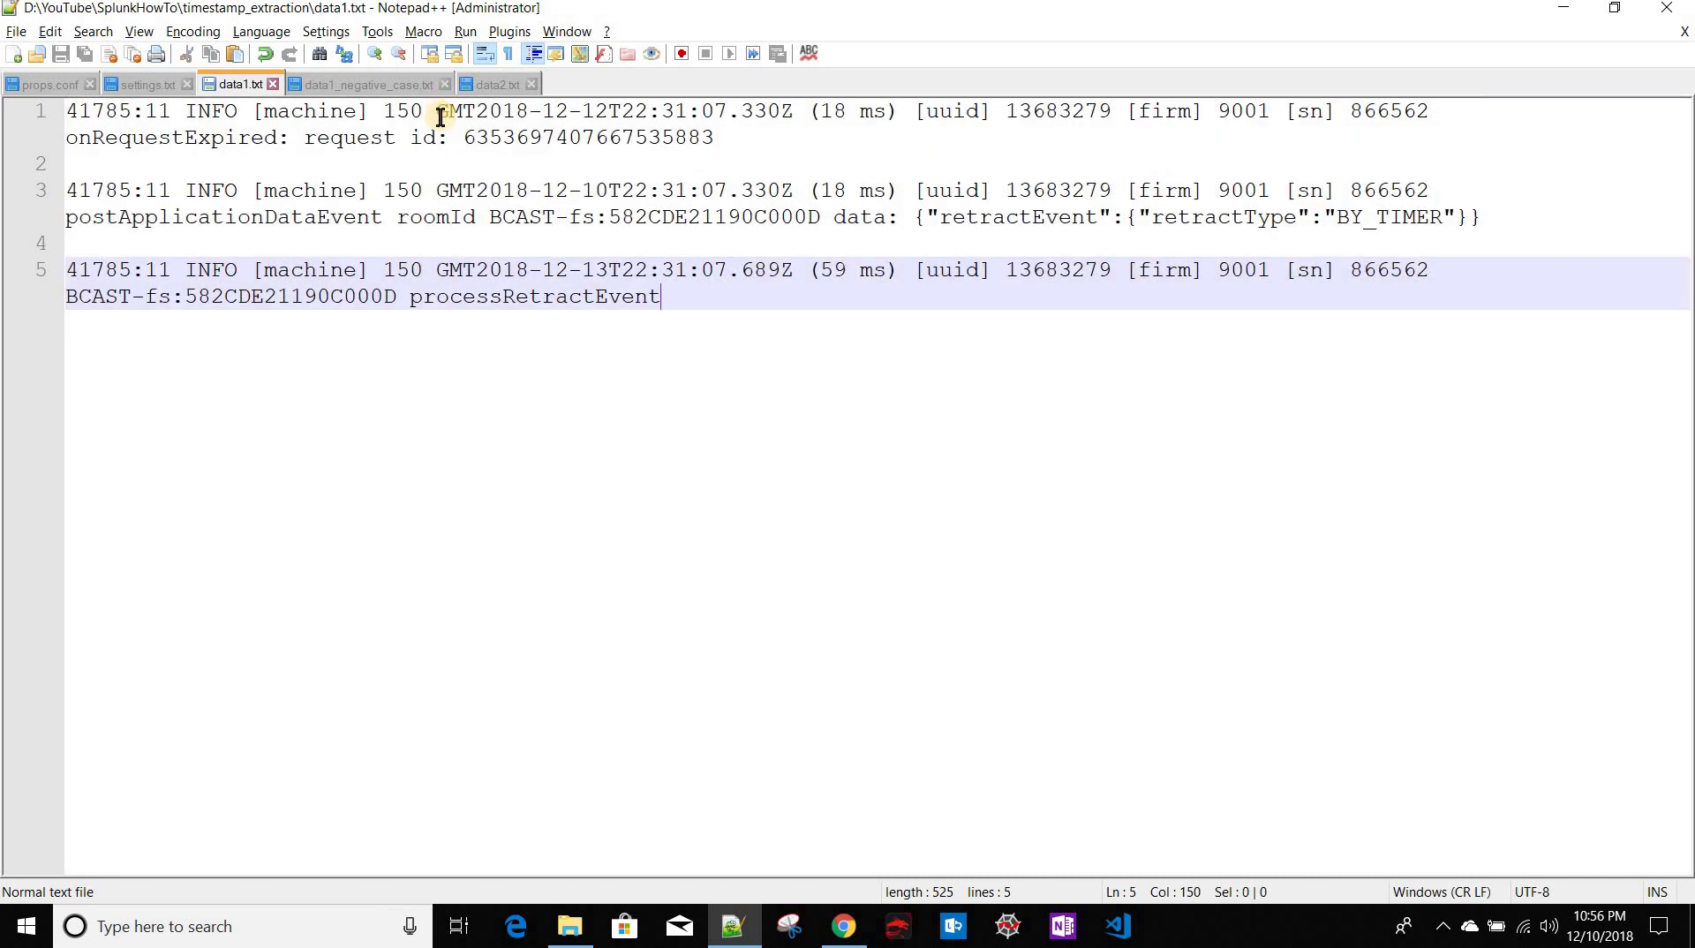
{"action": "left_click", "coordinate": [440, 117]}
{"action": "key", "text": "shift+Right"}
{"action": "key", "text": "shift+Right"}
{"action": "key", "text": "shift+Right"}
{"action": "key", "text": "shift+Right"}
{"action": "key", "text": "shift+Right"}
{"action": "key", "text": "shift+Right"}
{"action": "key", "text": "shift+Right"}
{"action": "key", "text": "shift+Right"}
{"action": "key", "text": "shift+Right"}
{"action": "key", "text": "shift+Right"}
{"action": "key", "text": "shift+Right"}
{"action": "key", "text": "shift+Right"}
{"action": "key", "text": "shift+Right"}
{"action": "key", "text": "shift+Right"}
{"action": "key", "text": "shift+Right"}
{"action": "key", "text": "shift+Right"}
{"action": "key", "text": "shift+Right"}
{"action": "key", "text": "shift+Right"}
{"action": "key", "text": "shift+Right"}
{"action": "key", "text": "shift+Right"}
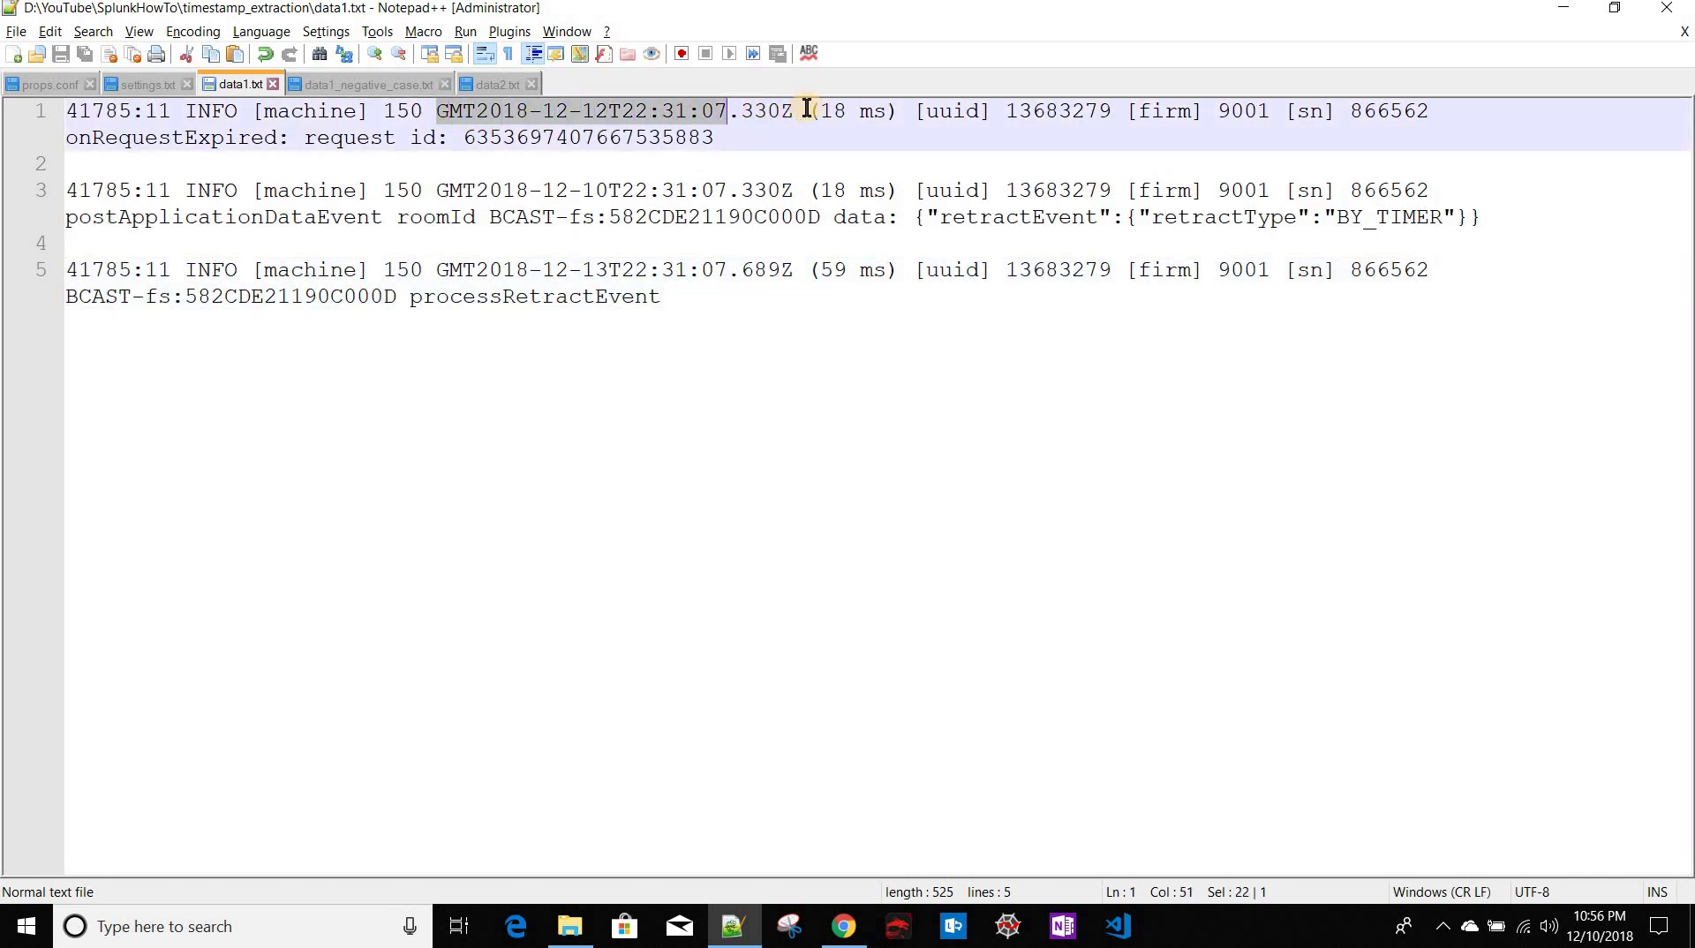
{"action": "key", "text": "shift+Right"}
{"action": "key", "text": "shift+Right"}
{"action": "key", "text": "shift+Right"}
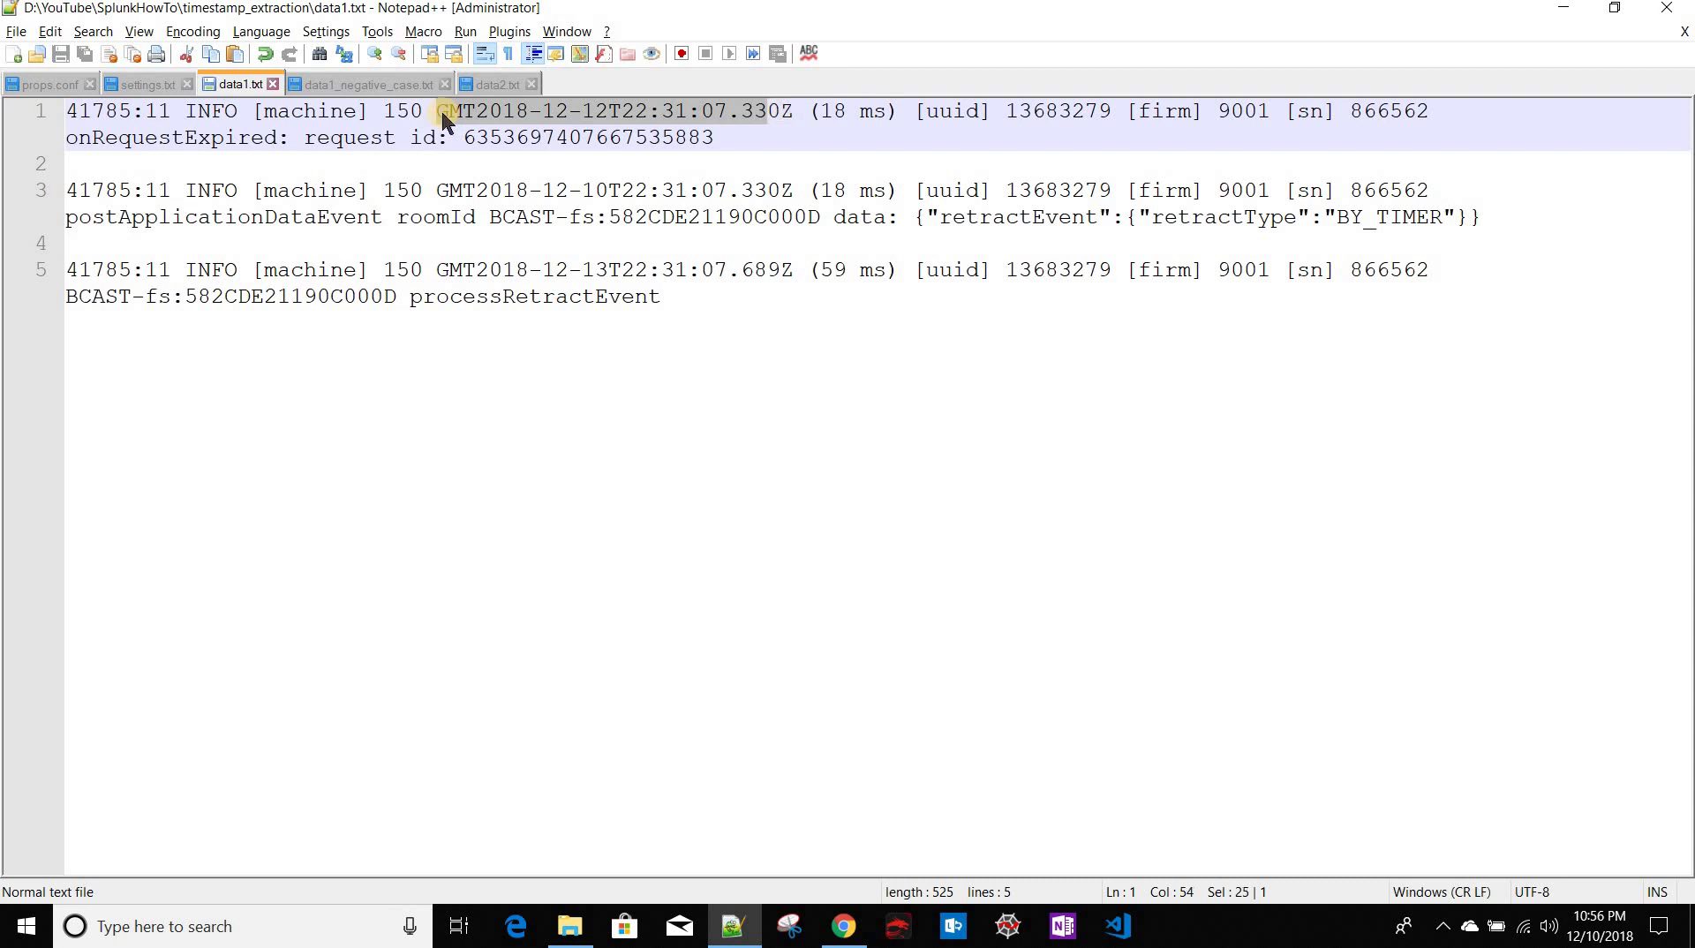
{"action": "double_click", "coordinate": [516, 113]}
{"action": "left_click", "coordinate": [477, 113]}
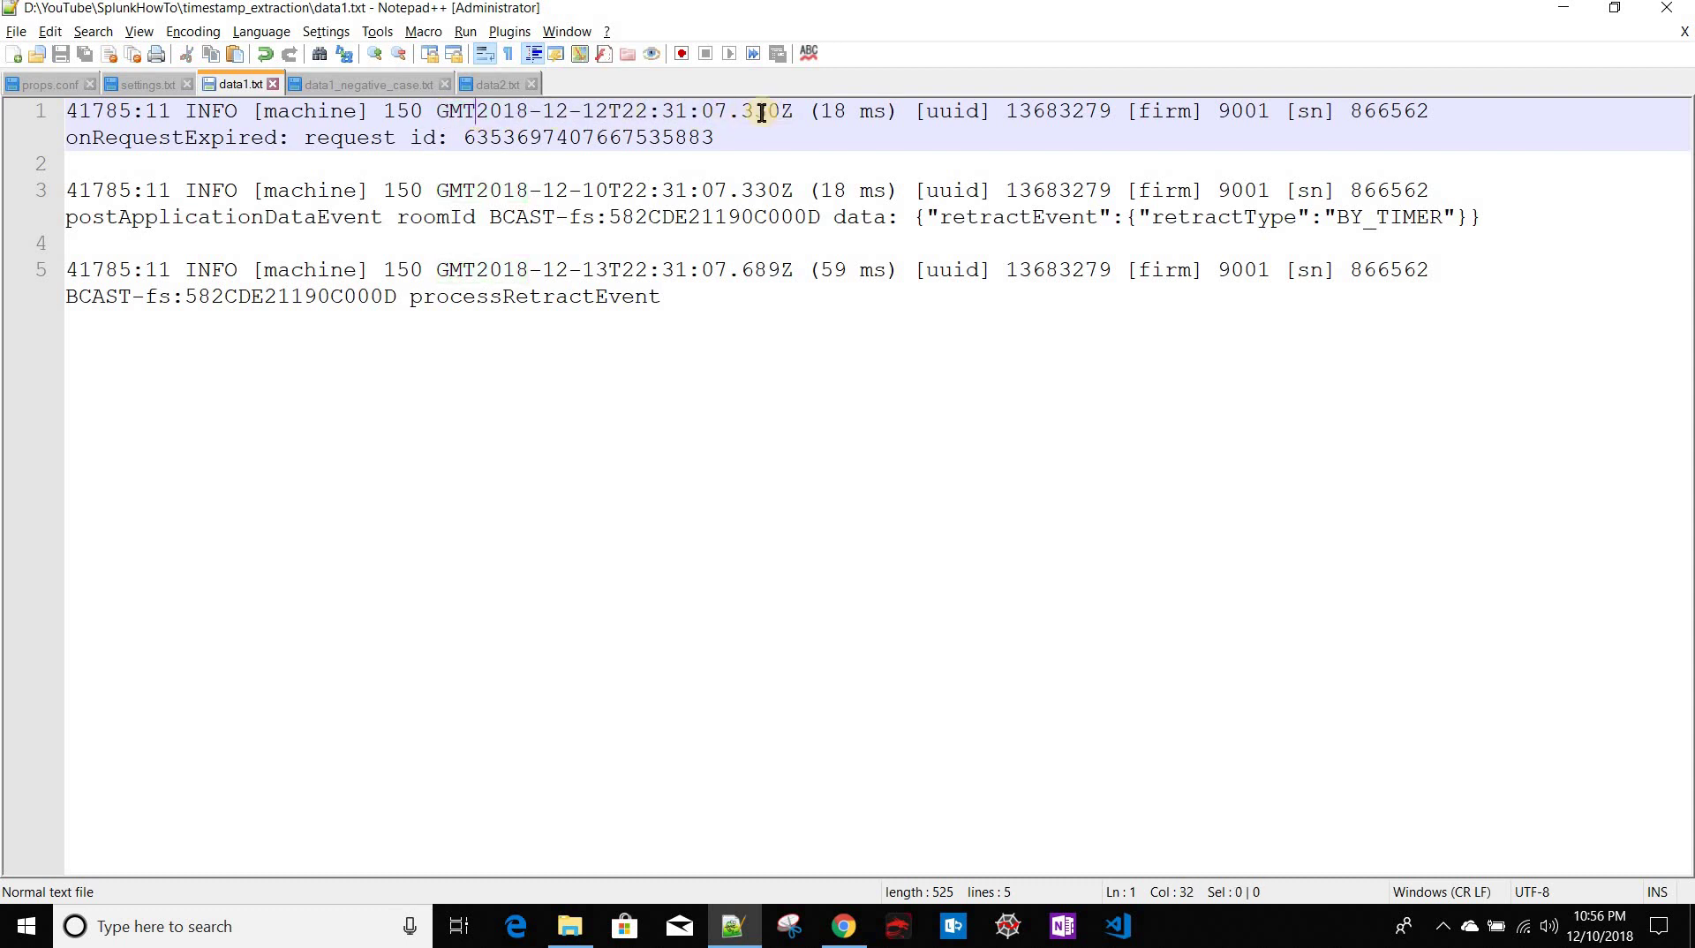
{"action": "key", "text": "shift+Right"}
{"action": "key", "text": "shift+Right"}
{"action": "key", "text": "shift+Right"}
{"action": "key", "text": "shift+Right"}
{"action": "key", "text": "shift+Right"}
{"action": "key", "text": "shift+Right"}
{"action": "key", "text": "shift+Right"}
{"action": "key", "text": "shift+Right"}
{"action": "key", "text": "shift+Right"}
{"action": "key", "text": "shift+Right"}
{"action": "key", "text": "shift+Right"}
{"action": "key", "text": "shift+Right"}
{"action": "key", "text": "shift+Right"}
{"action": "key", "text": "shift+Right"}
{"action": "key", "text": "shift+Right"}
{"action": "key", "text": "shift+Right"}
{"action": "key", "text": "shift+Right"}
{"action": "key", "text": "shift+Right"}
{"action": "key", "text": "shift+Right"}
{"action": "key", "text": "shift+Right"}
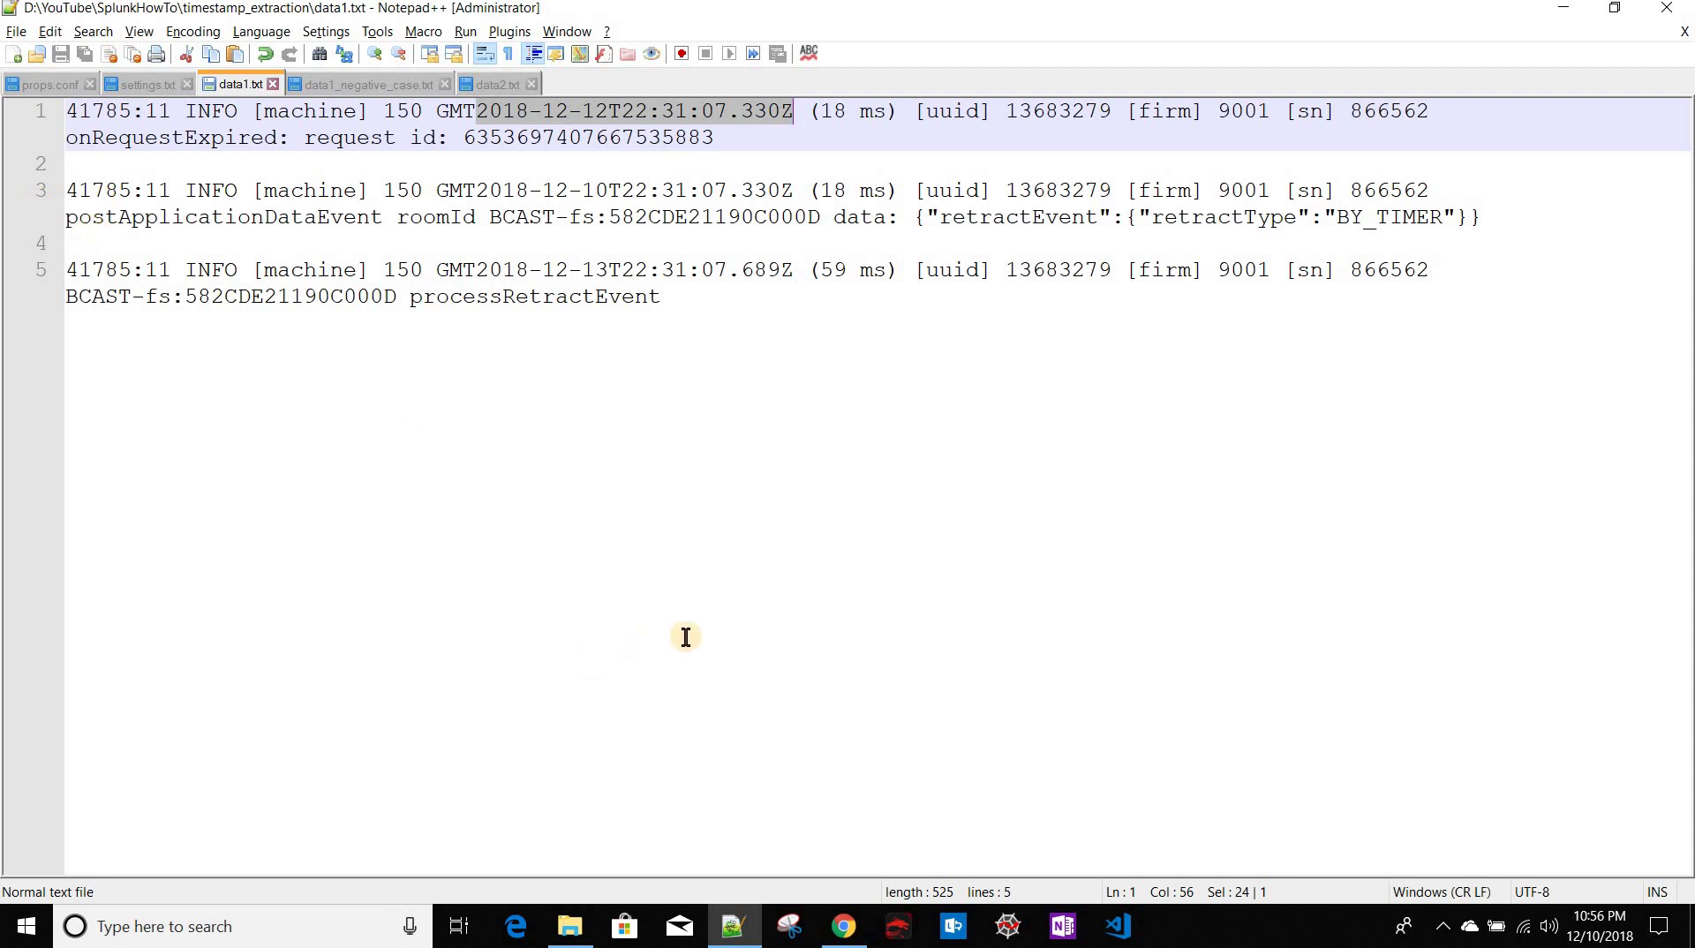
Step: Check the data1 stanza and BREAK_ONLY_BEFORE_DATE in props.conf, then go to Splunk's home page
{"action": "left_click", "coordinate": [37, 88]}
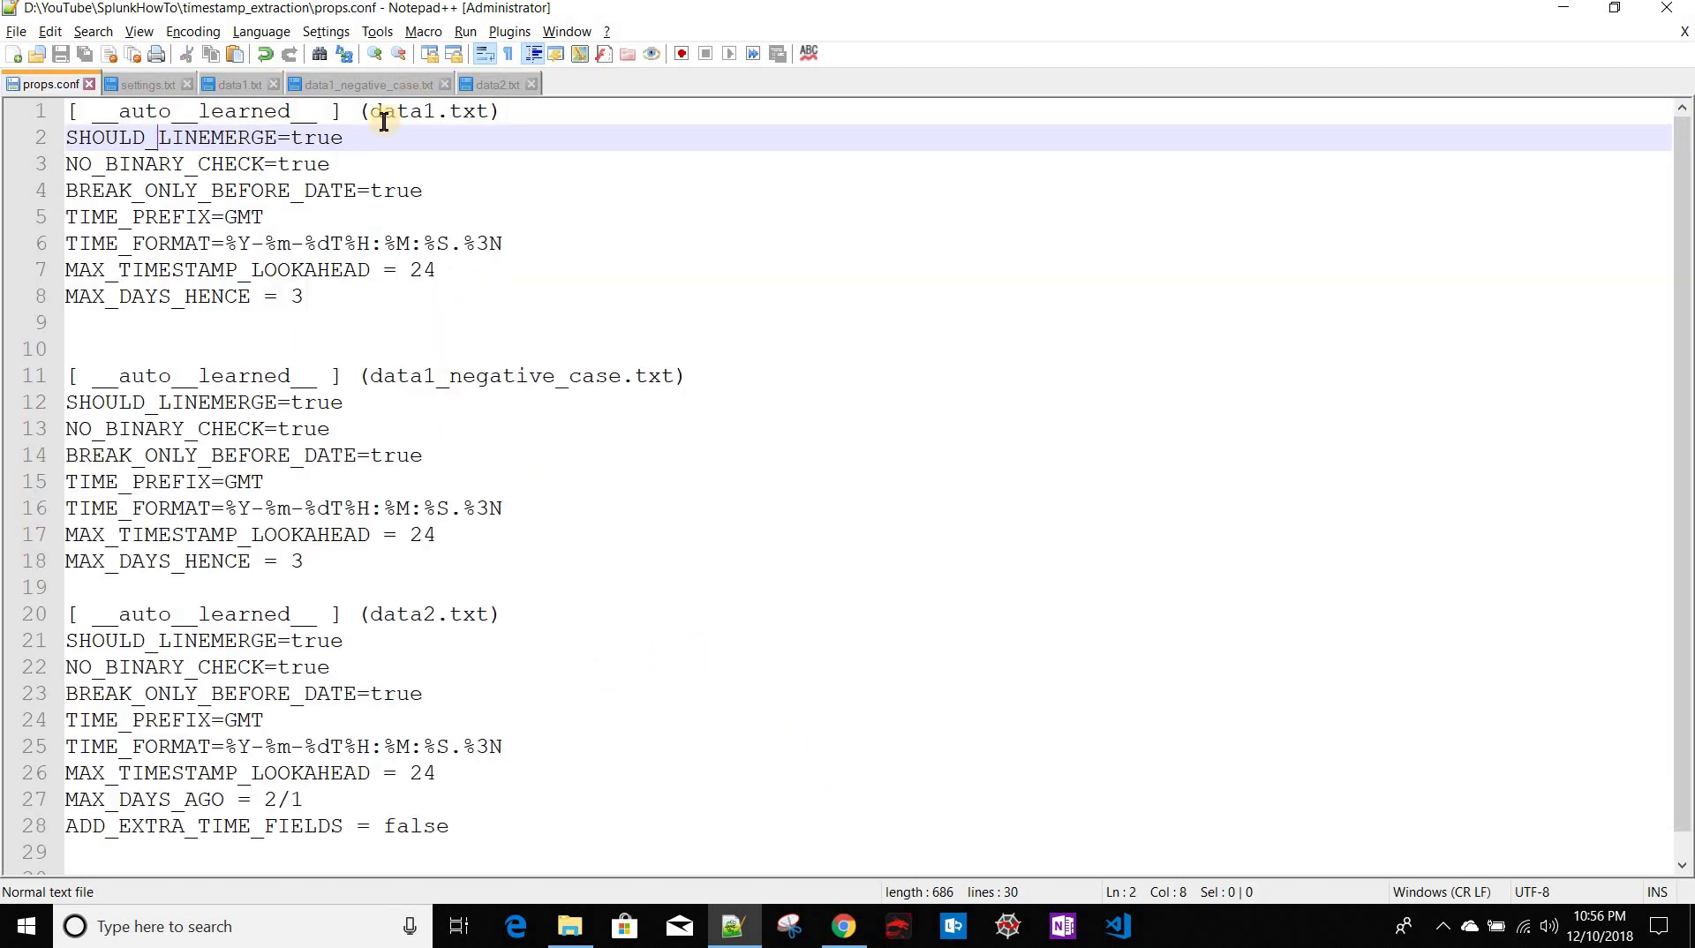
{"action": "double_click", "coordinate": [388, 113]}
{"action": "left_click", "coordinate": [240, 85]}
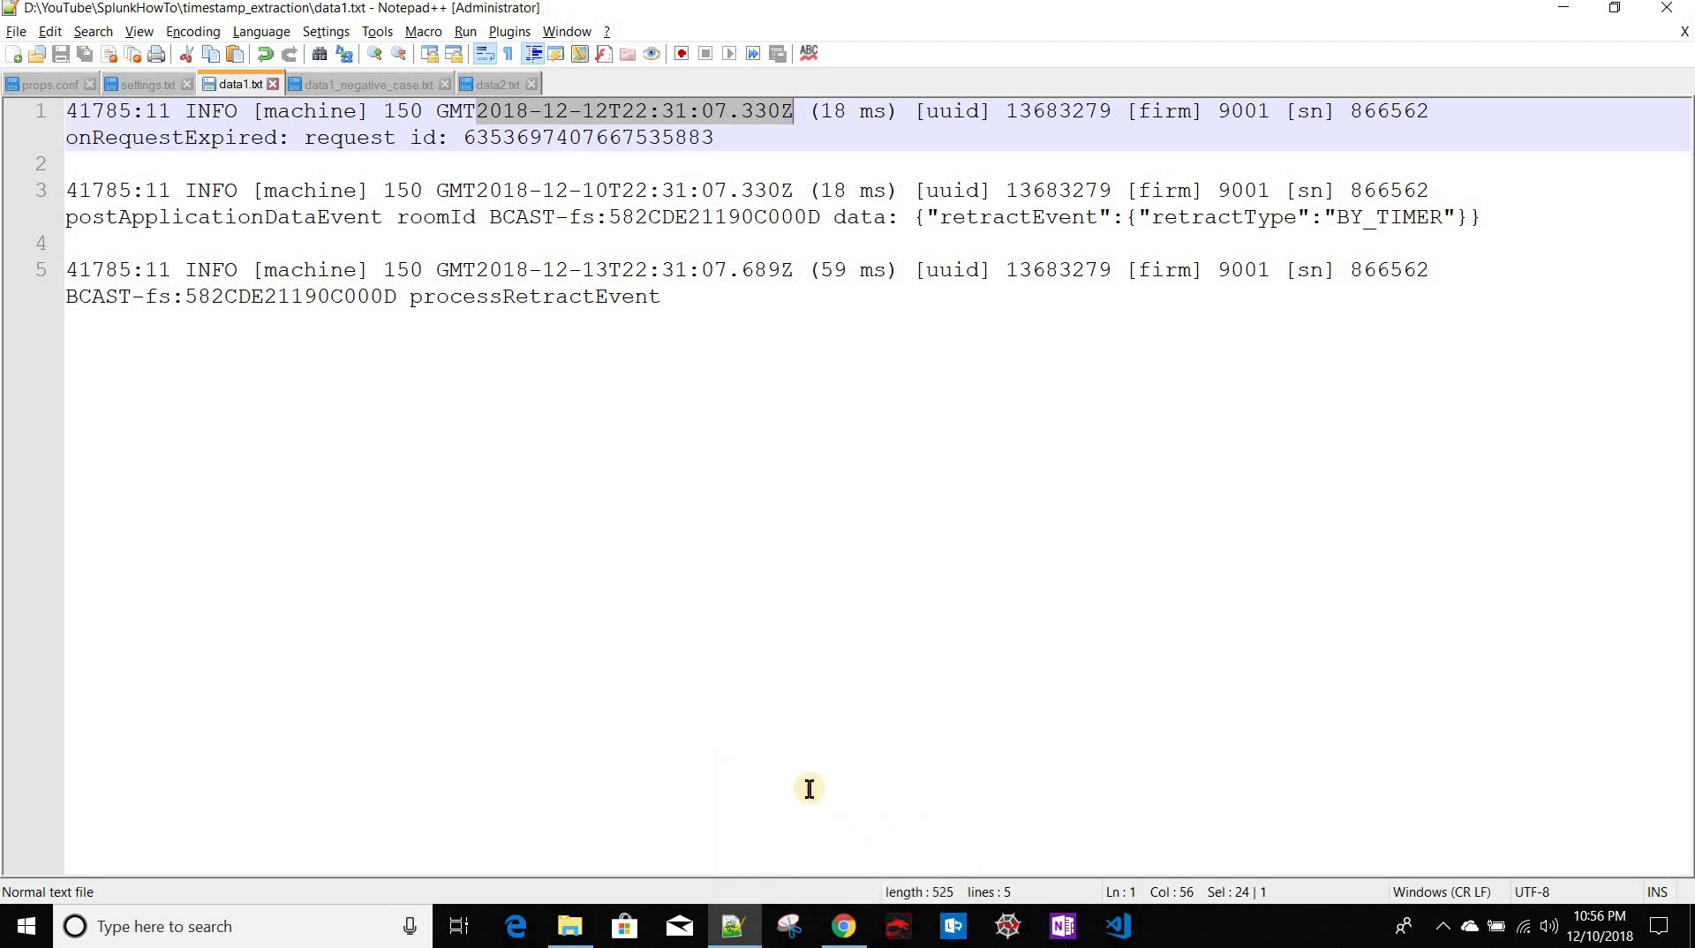
{"action": "left_click", "coordinate": [144, 85]}
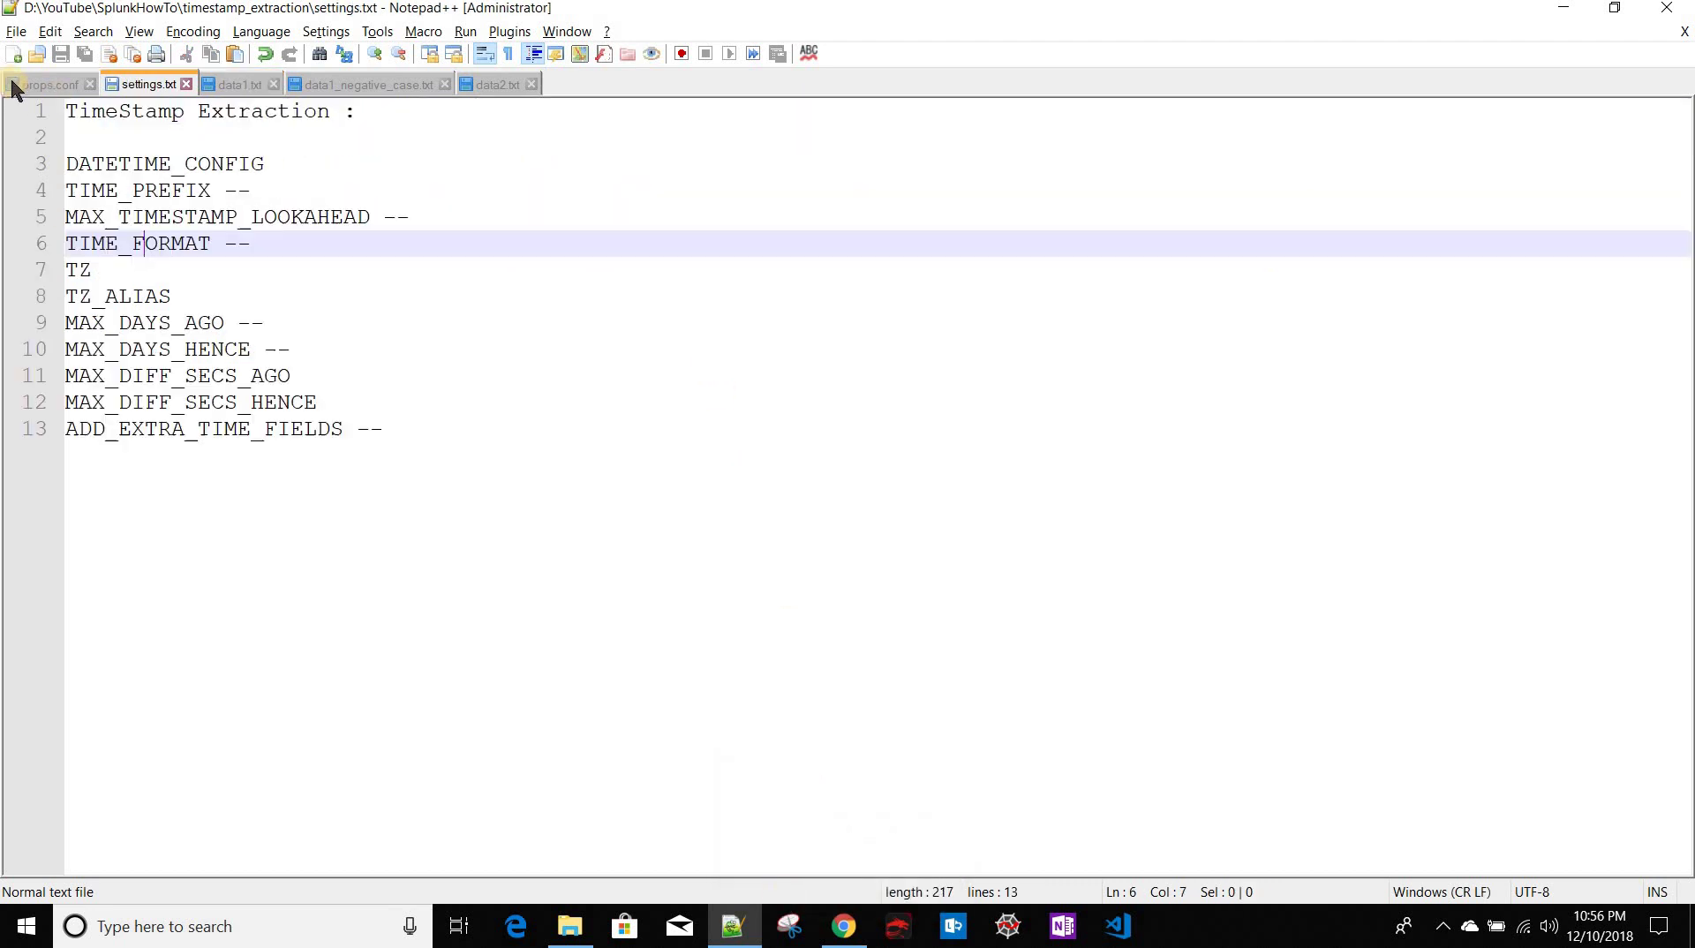
{"action": "key", "text": "ctrl+shift+Tab"}
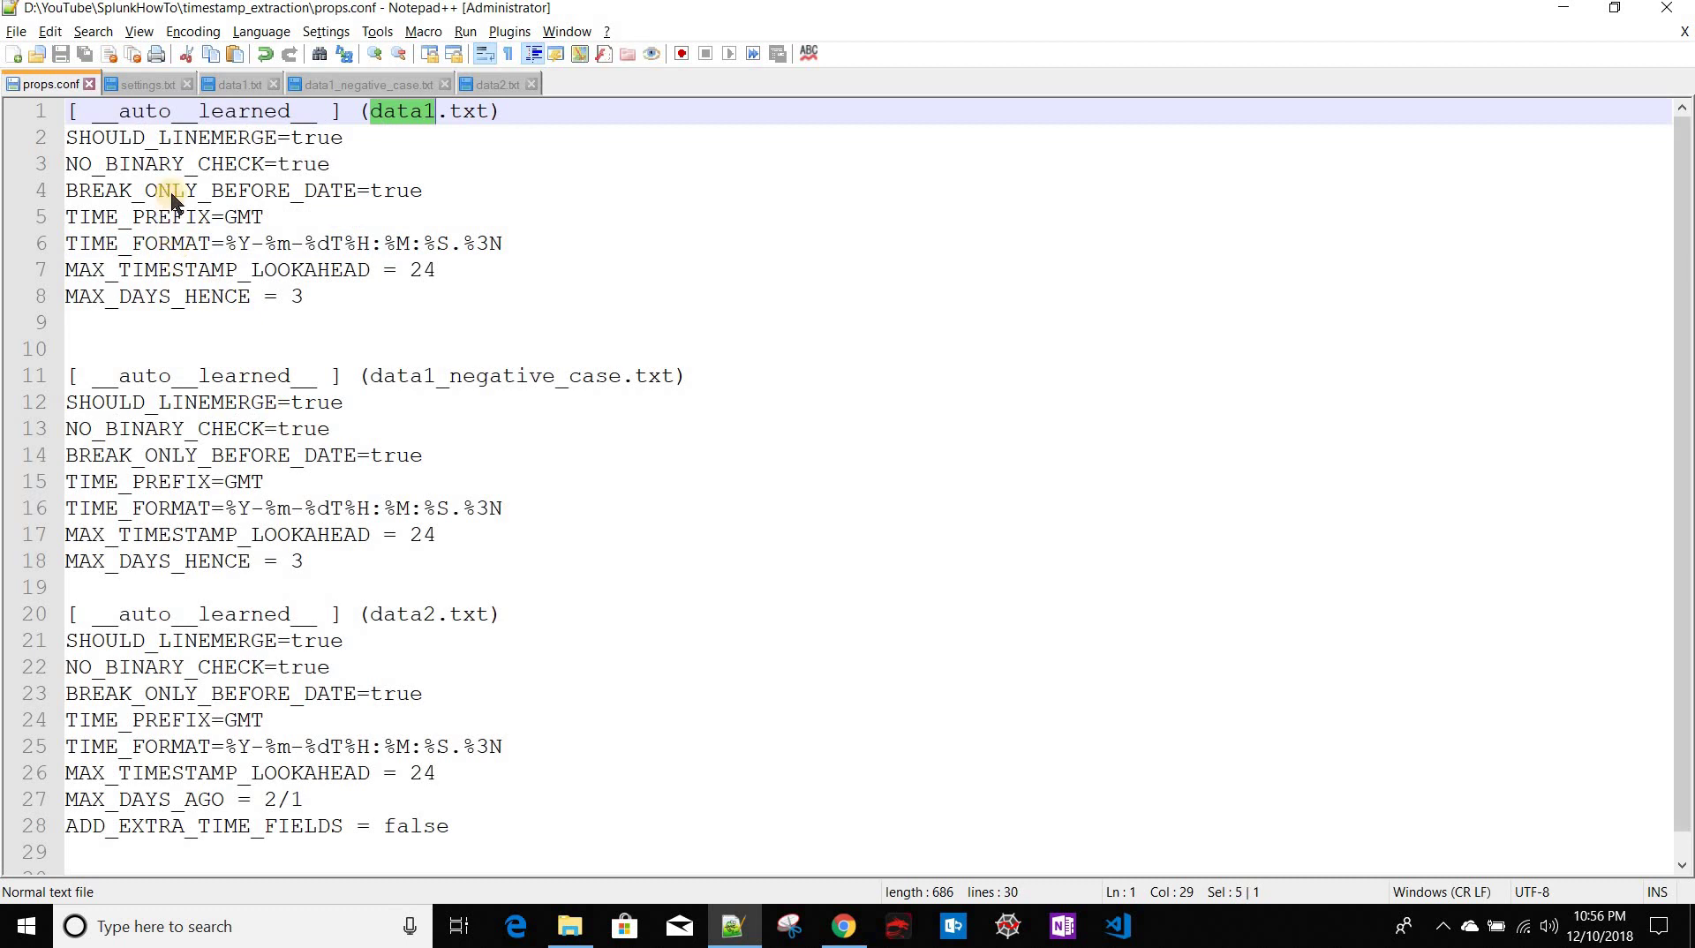
{"action": "double_click", "coordinate": [171, 192]}
{"action": "left_click", "coordinate": [369, 194]}
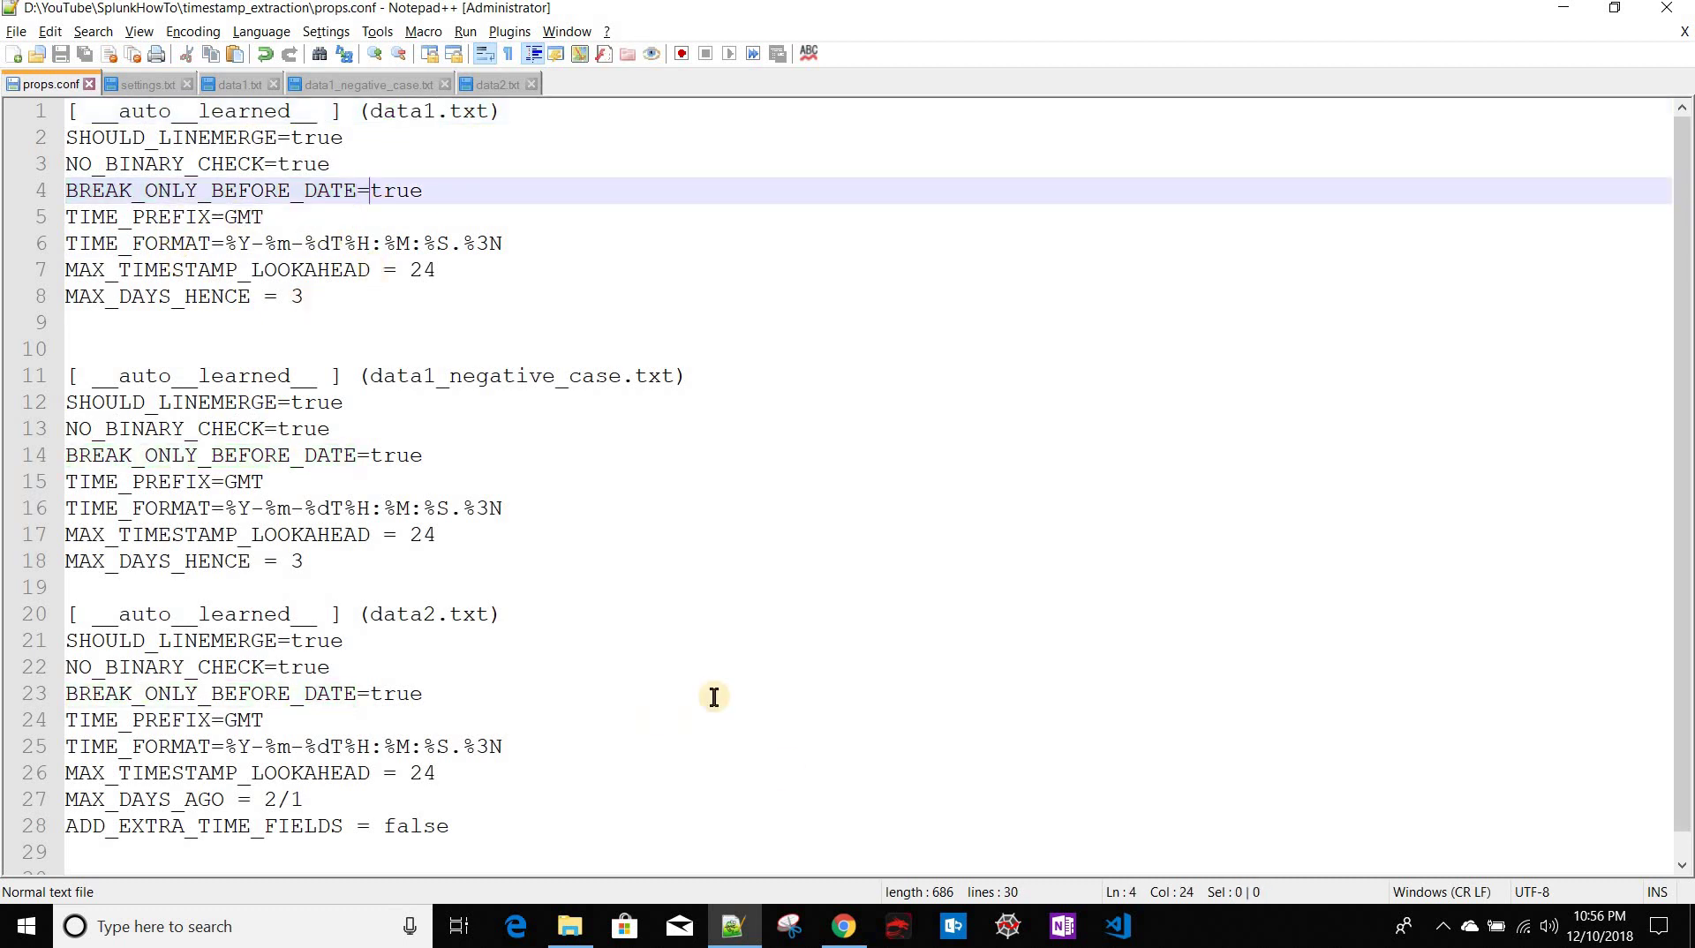
{"action": "key", "text": "alt+Tab"}
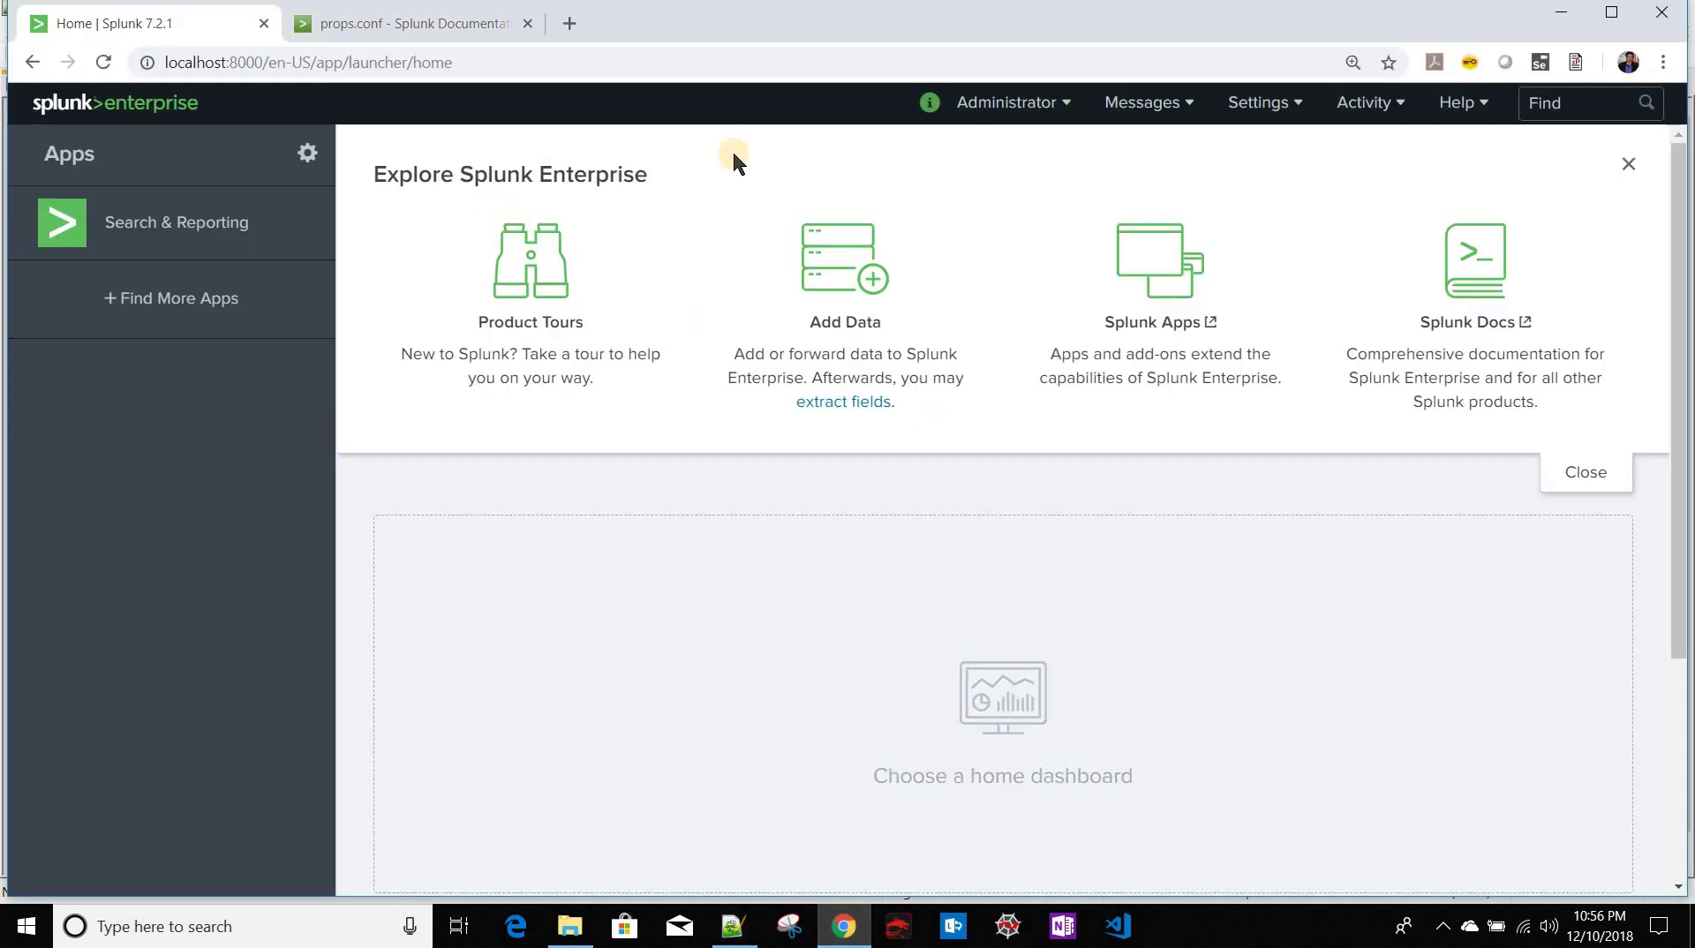
Step: Upload data1.txt via Settings > Add Data > Upload and continue to Set Source Type
{"action": "left_click", "coordinate": [1288, 116]}
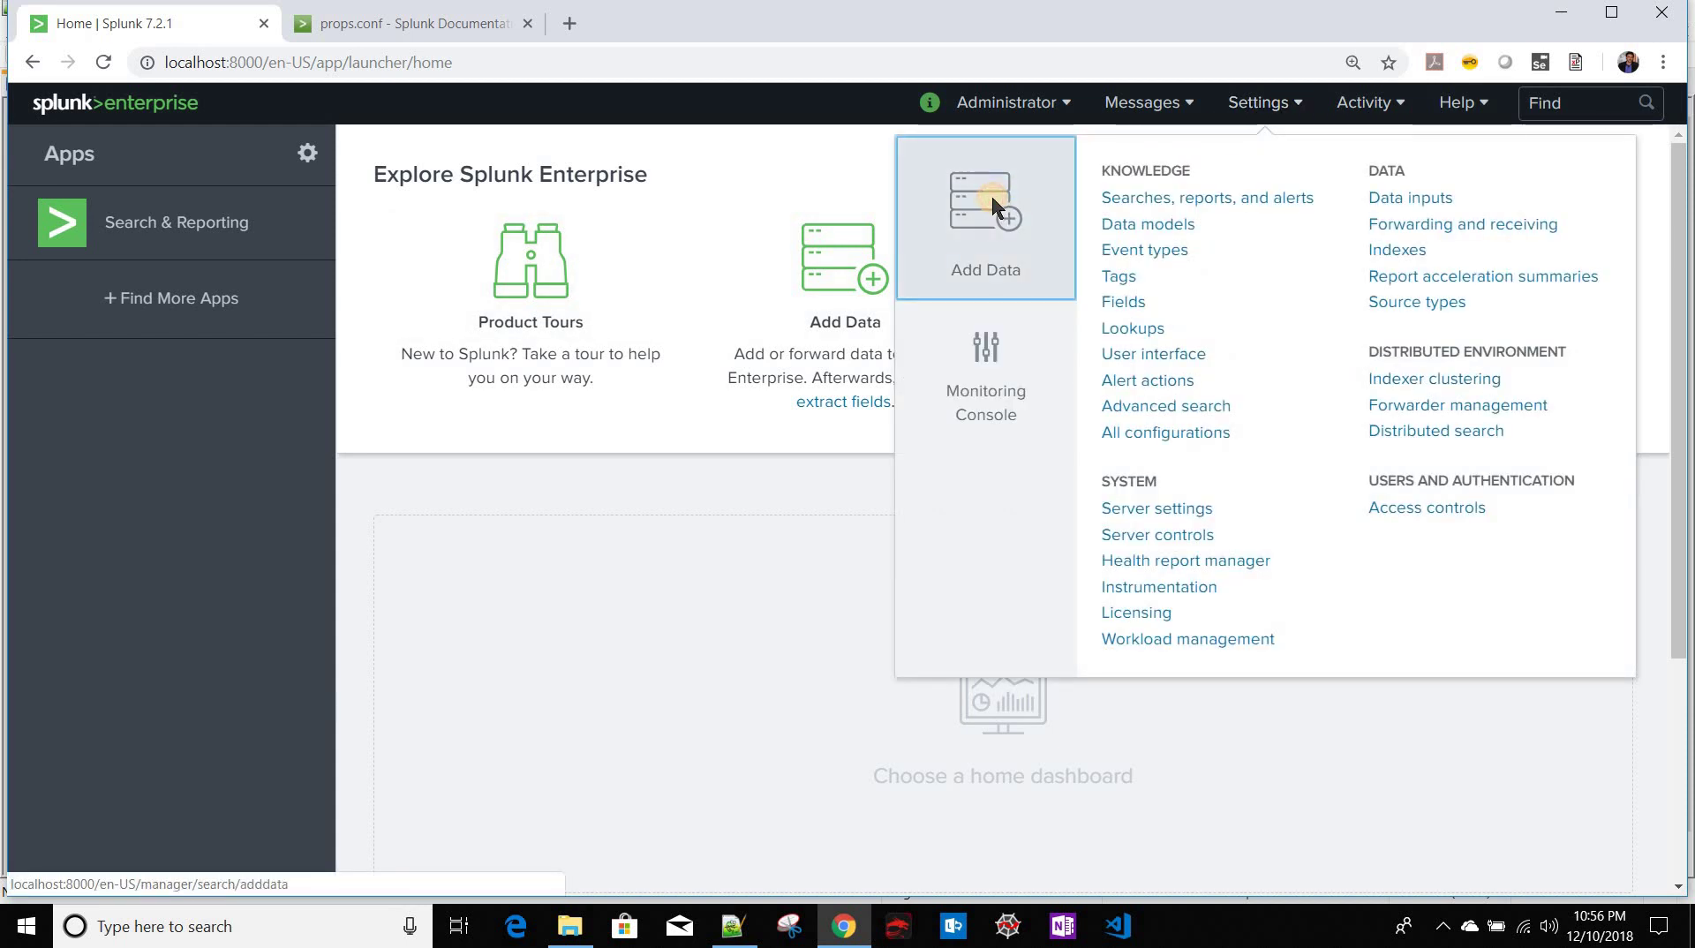
{"action": "left_click", "coordinate": [993, 203]}
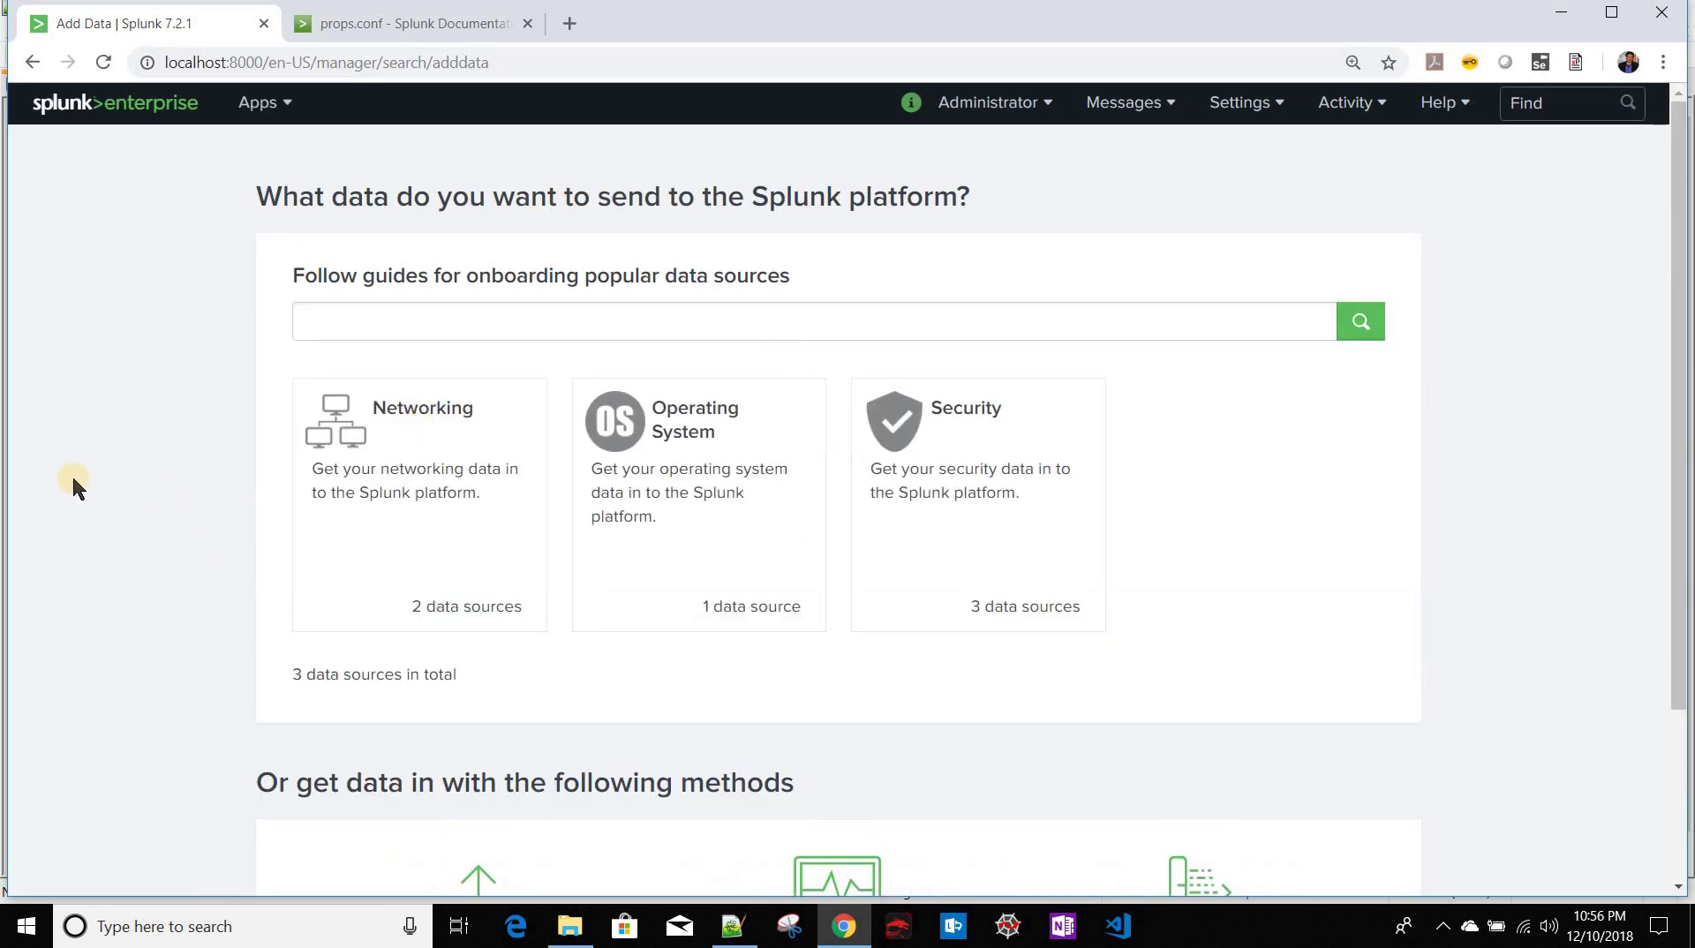
{"action": "scroll", "coordinate": [72, 484], "scroll_direction": "down", "scroll_amount": 2}
{"action": "scroll", "coordinate": [71, 477], "scroll_direction": "down", "scroll_amount": 1}
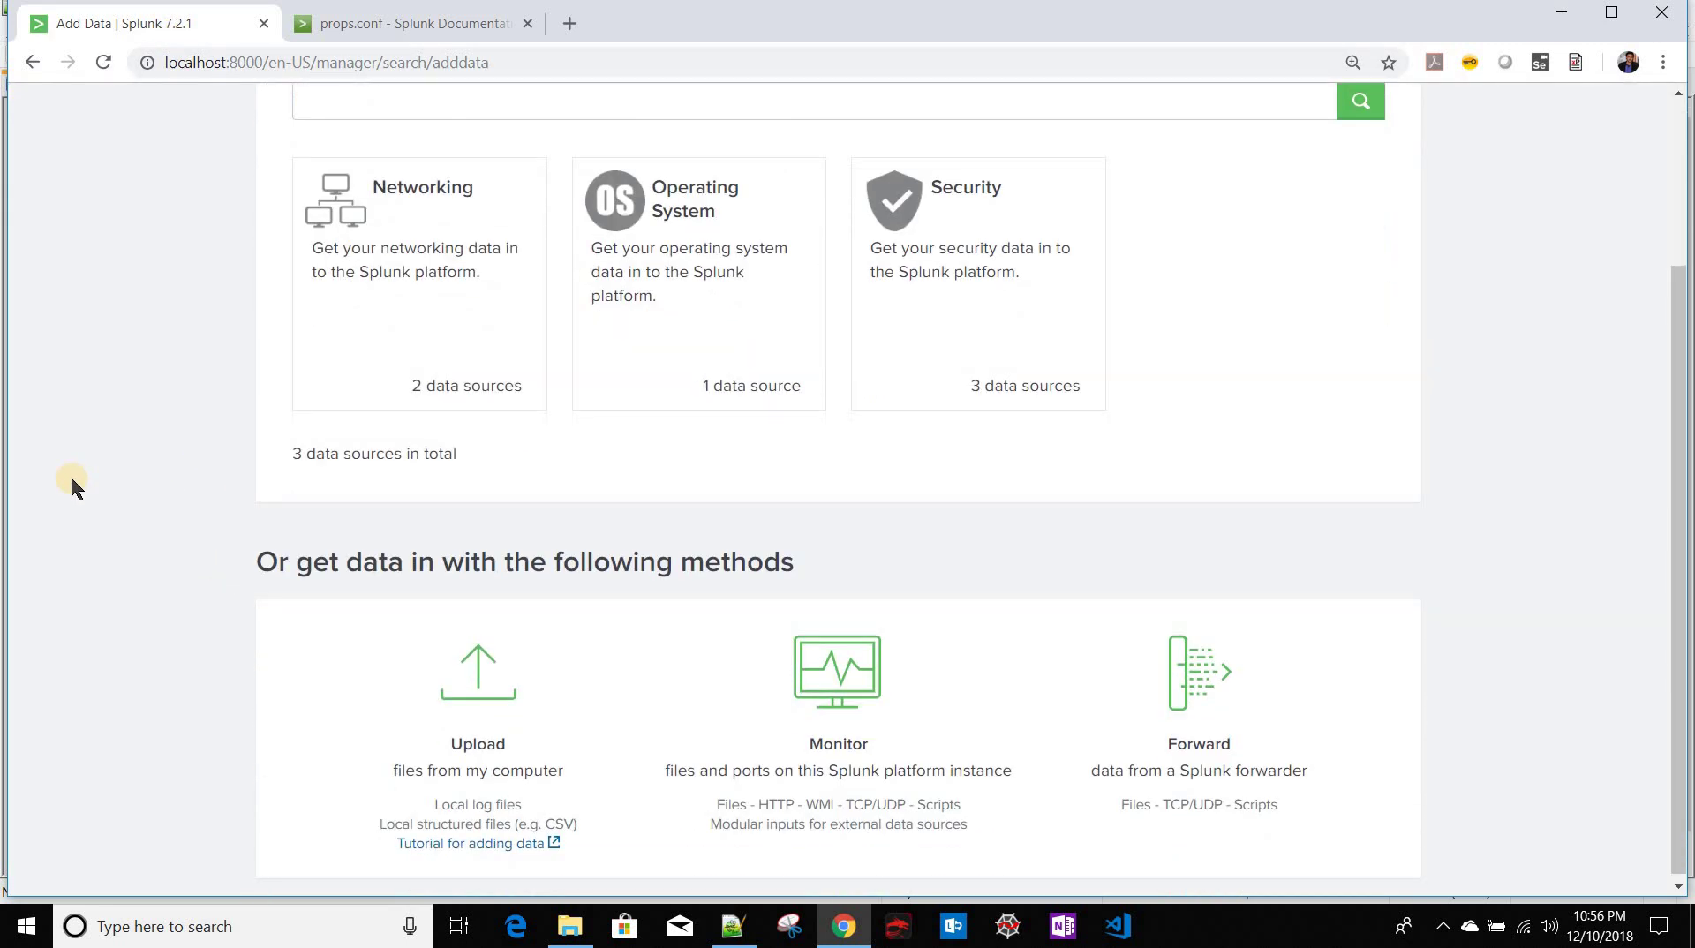
{"action": "left_click", "coordinate": [484, 691]}
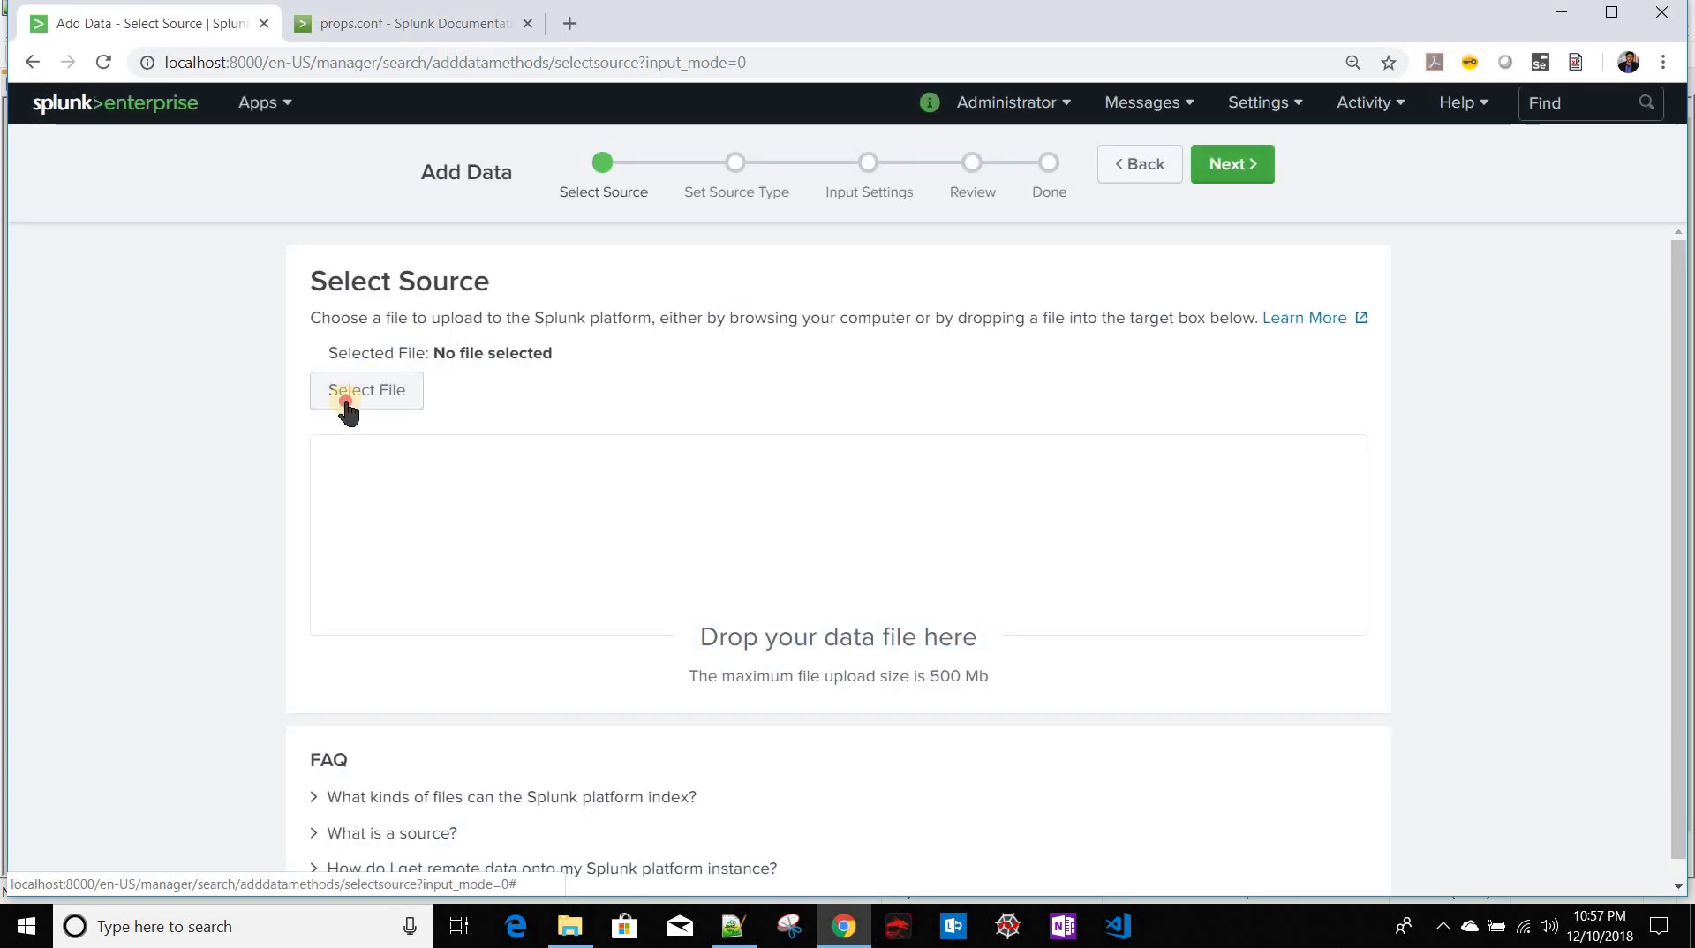
{"action": "left_click", "coordinate": [344, 399]}
{"action": "double_click", "coordinate": [262, 150]}
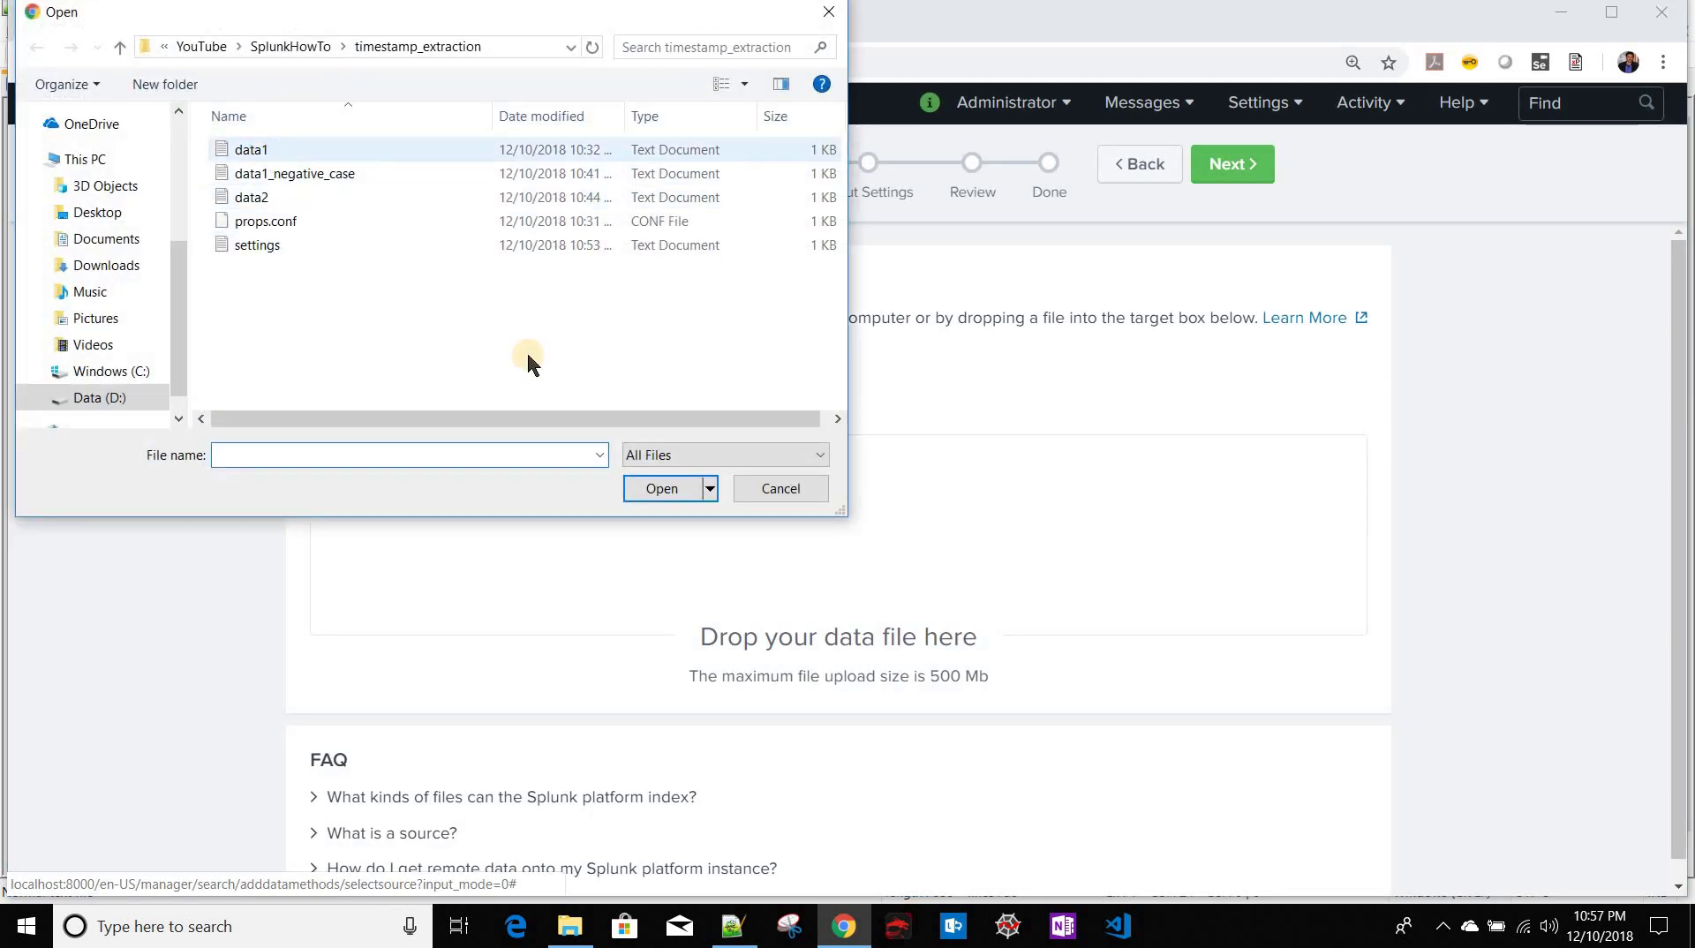
{"action": "left_click", "coordinate": [1226, 168]}
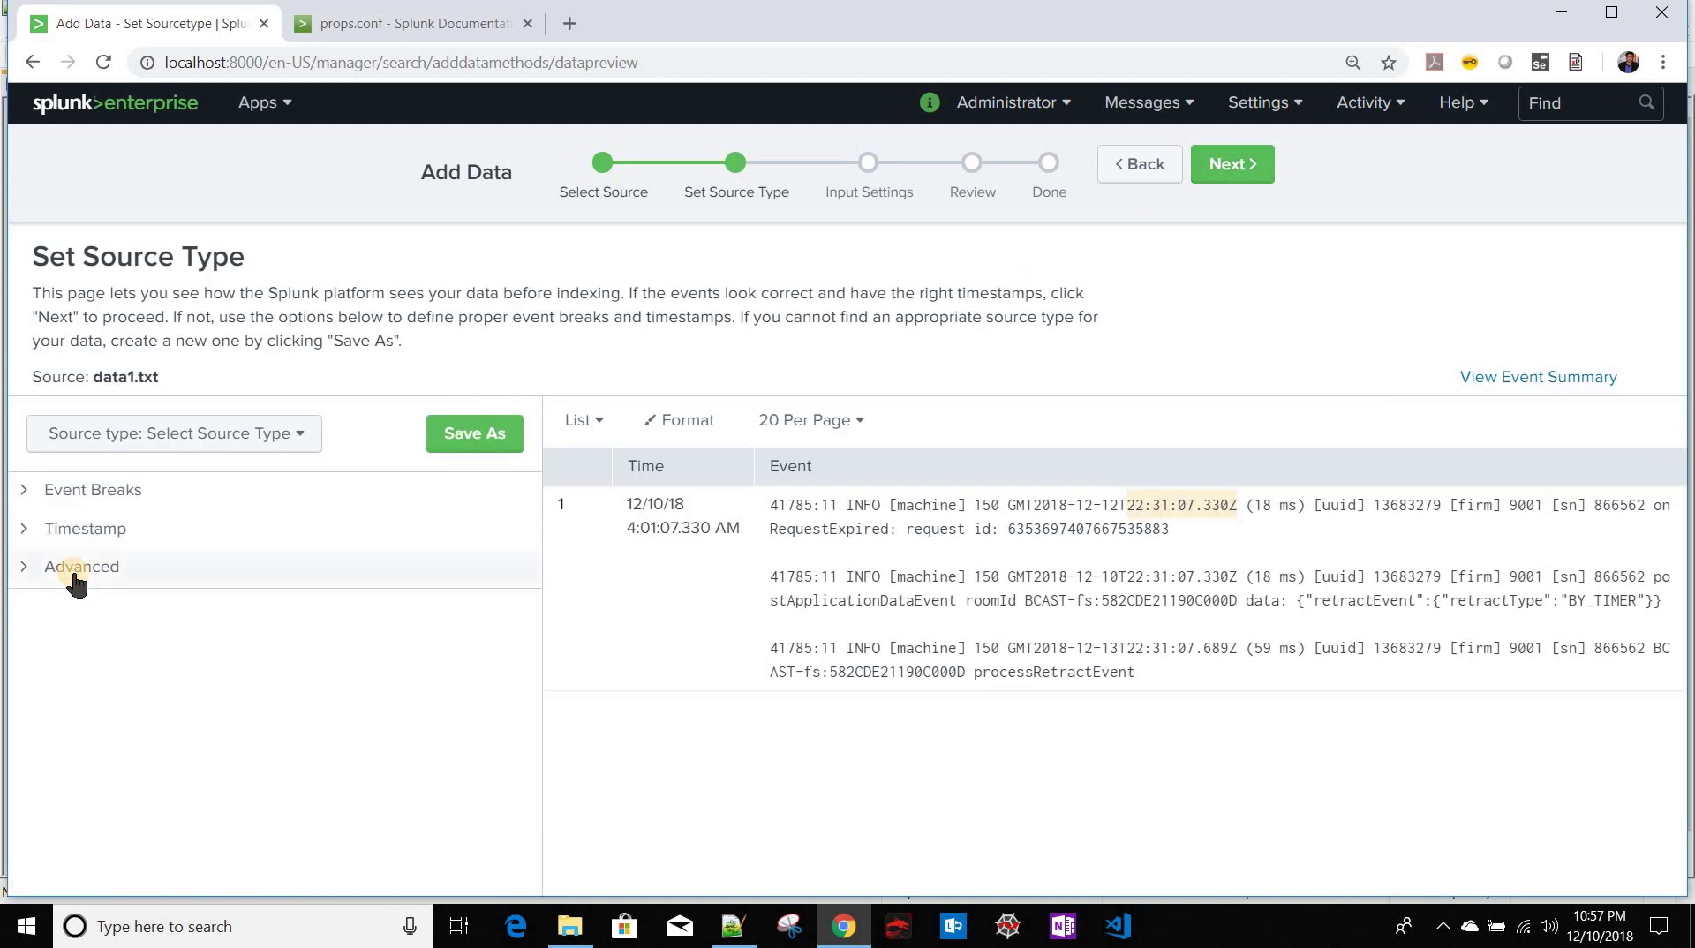
Step: Add an advanced setting BREAK_ONLY_BEFORE_DATE = true, copying the name from props.conf
{"action": "left_click", "coordinate": [76, 568]}
{"action": "left_click", "coordinate": [55, 793]}
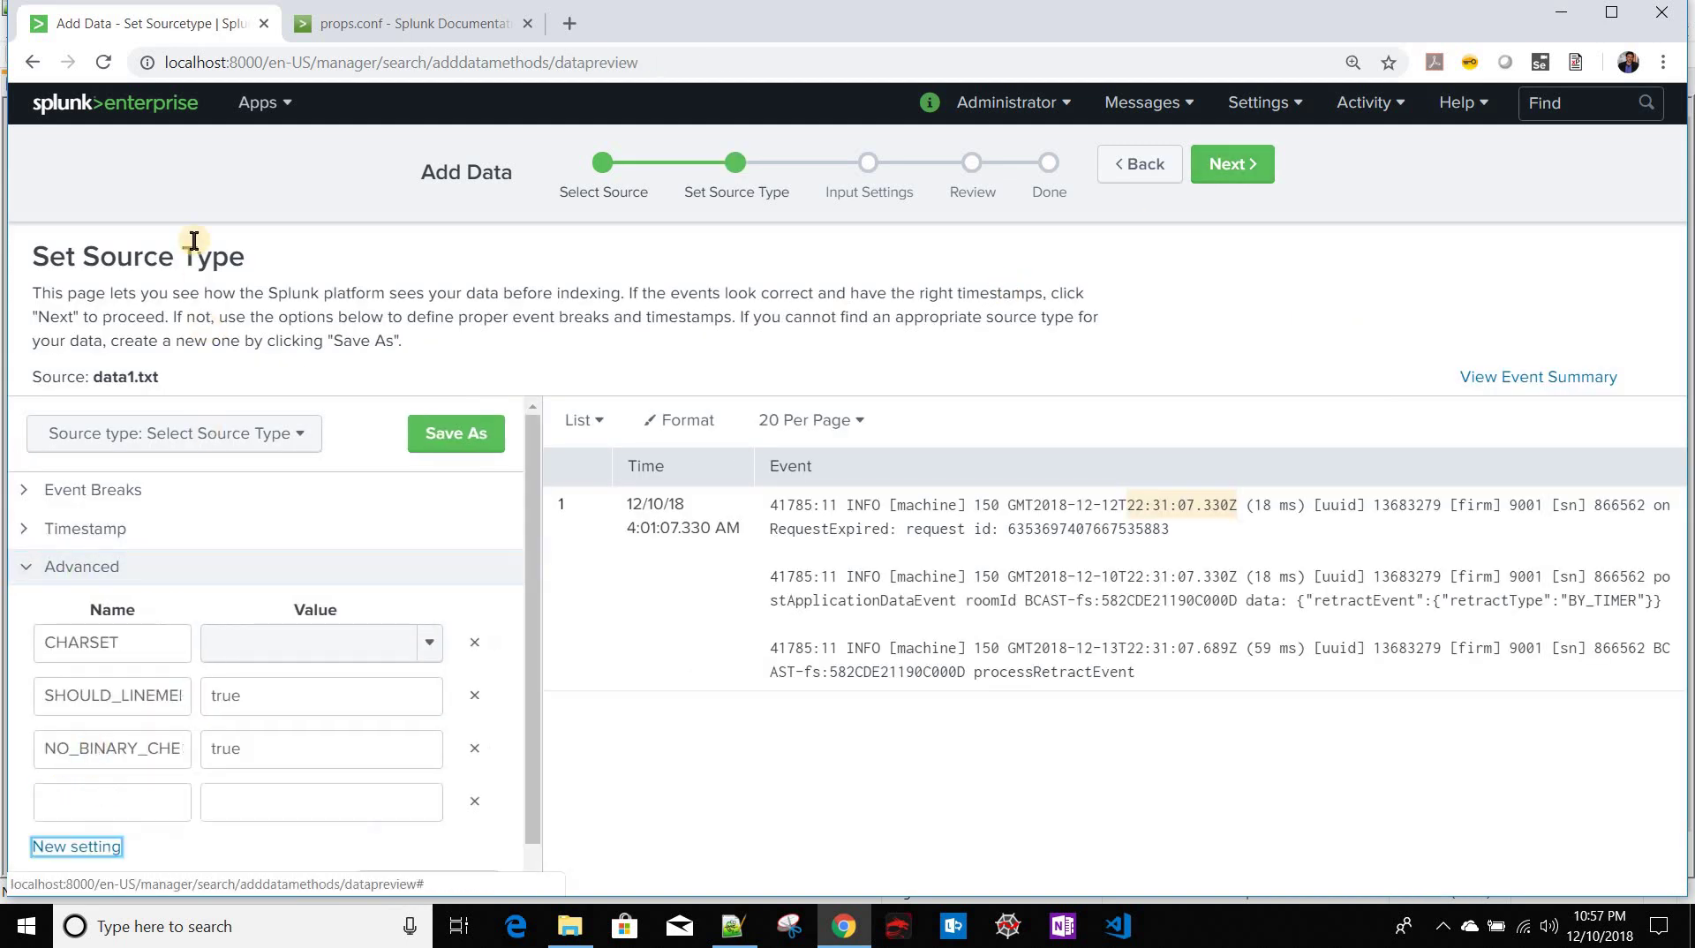
{"action": "key", "text": "alt+Tab"}
{"action": "double_click", "coordinate": [191, 192]}
{"action": "key", "text": "ctrl+c"}
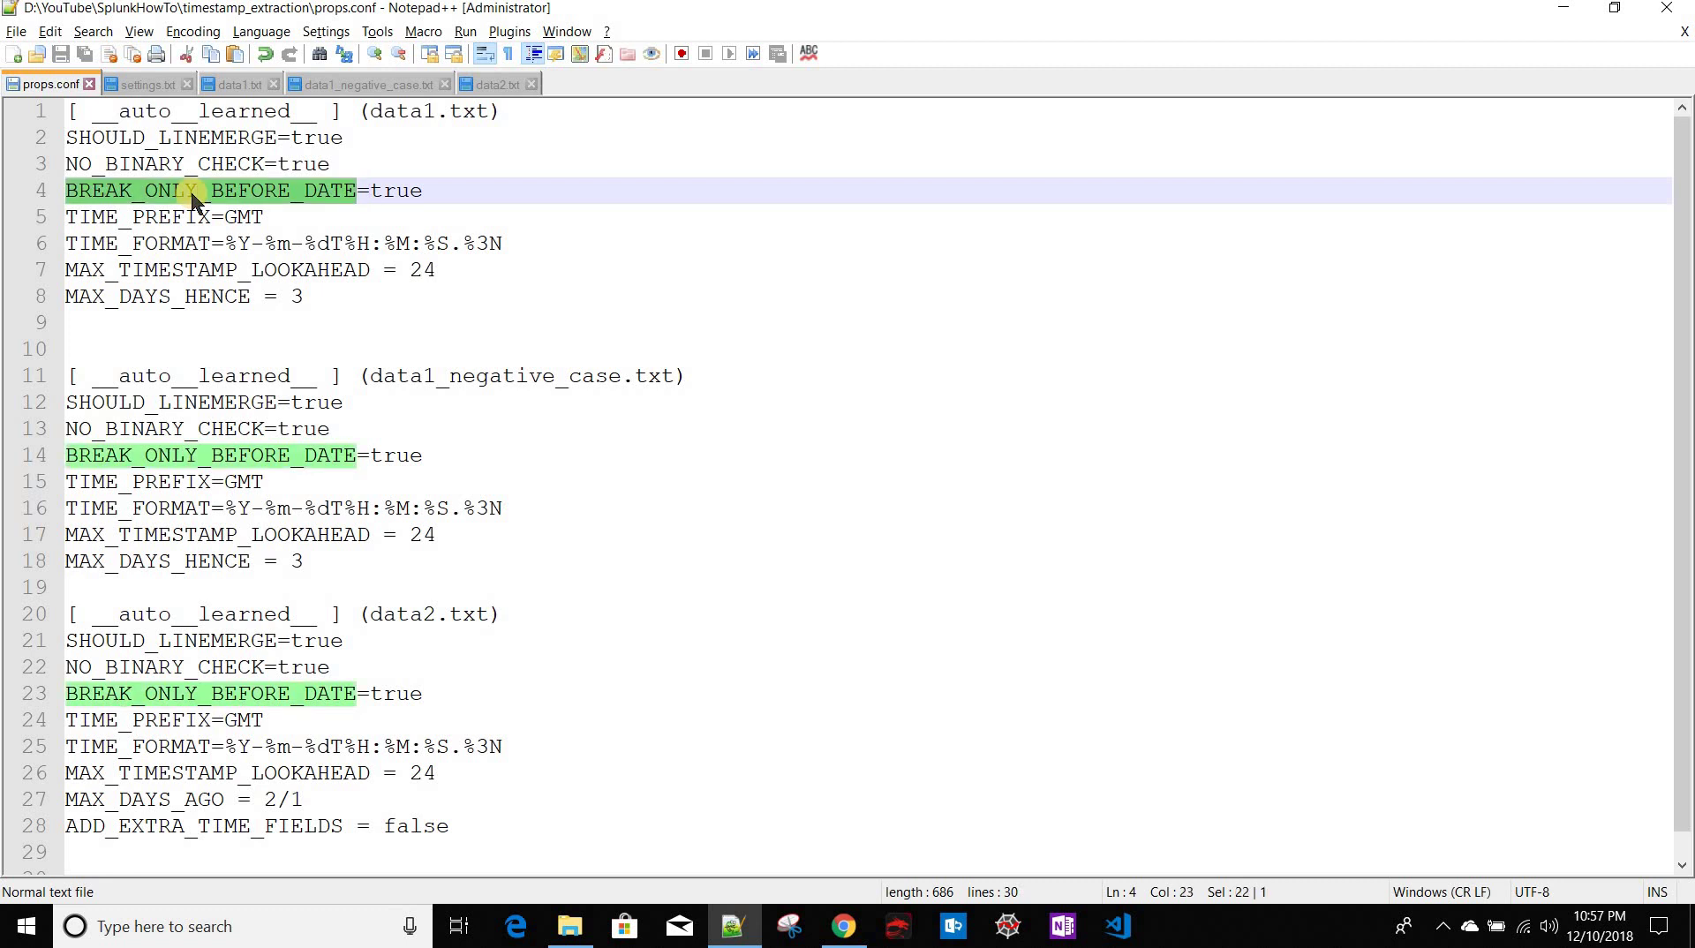
{"action": "key", "text": "alt+Tab"}
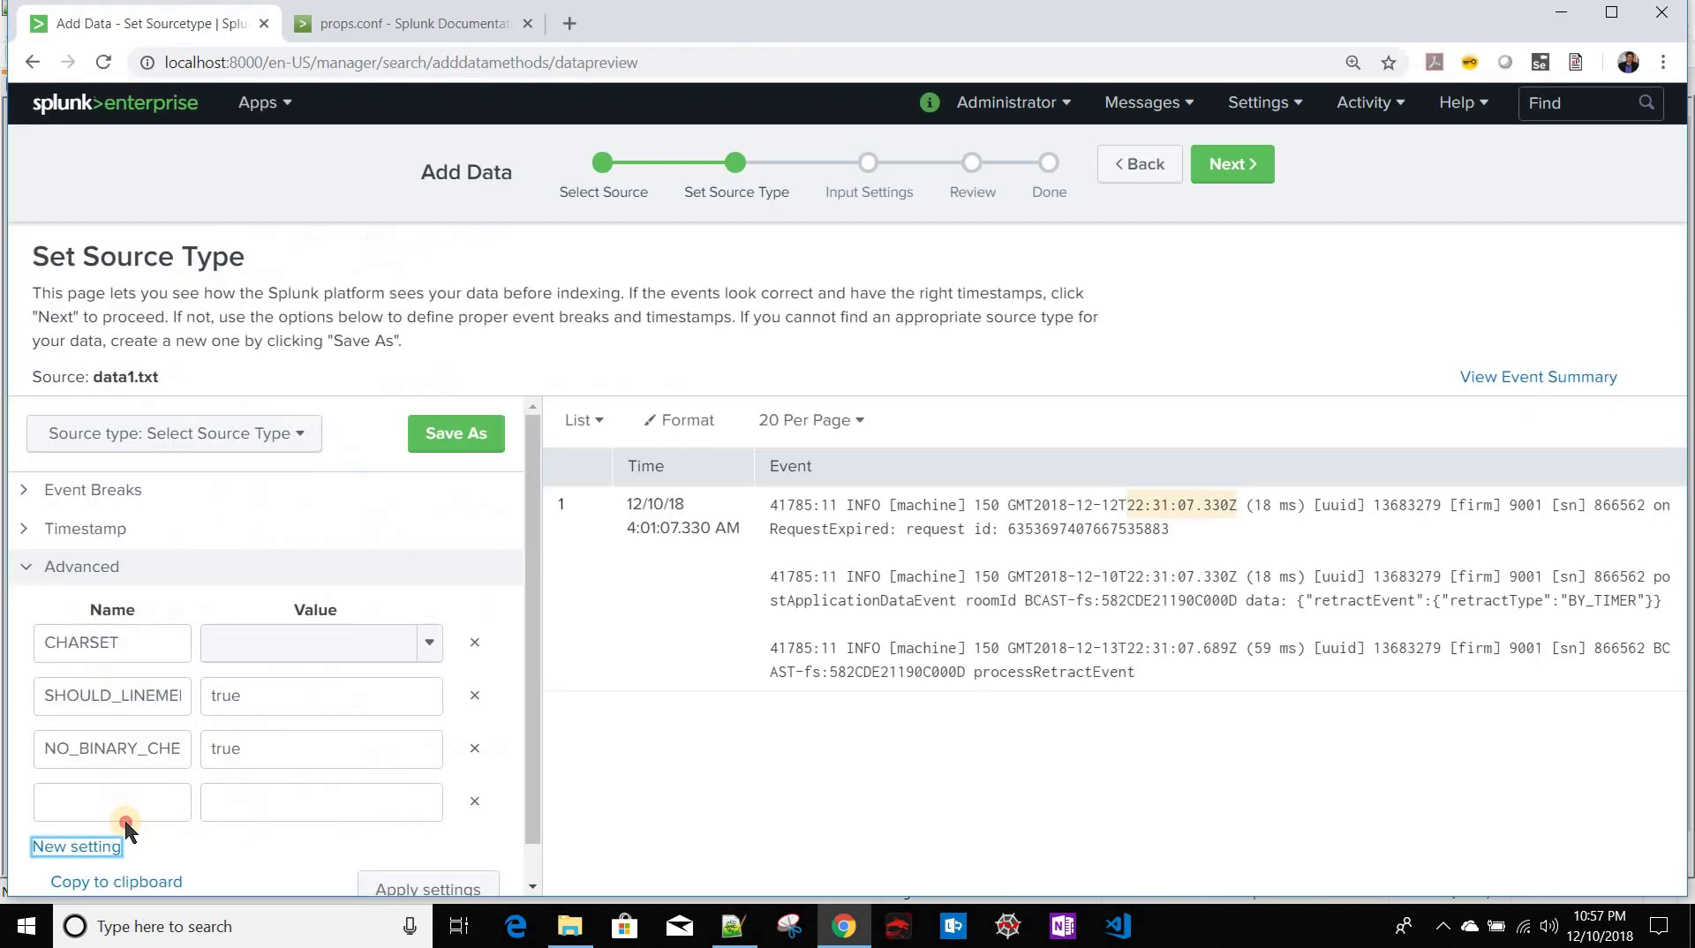
{"action": "key", "text": "ctrl+v"}
{"action": "left_click", "coordinate": [283, 813]}
{"action": "type", "text": "tr"}
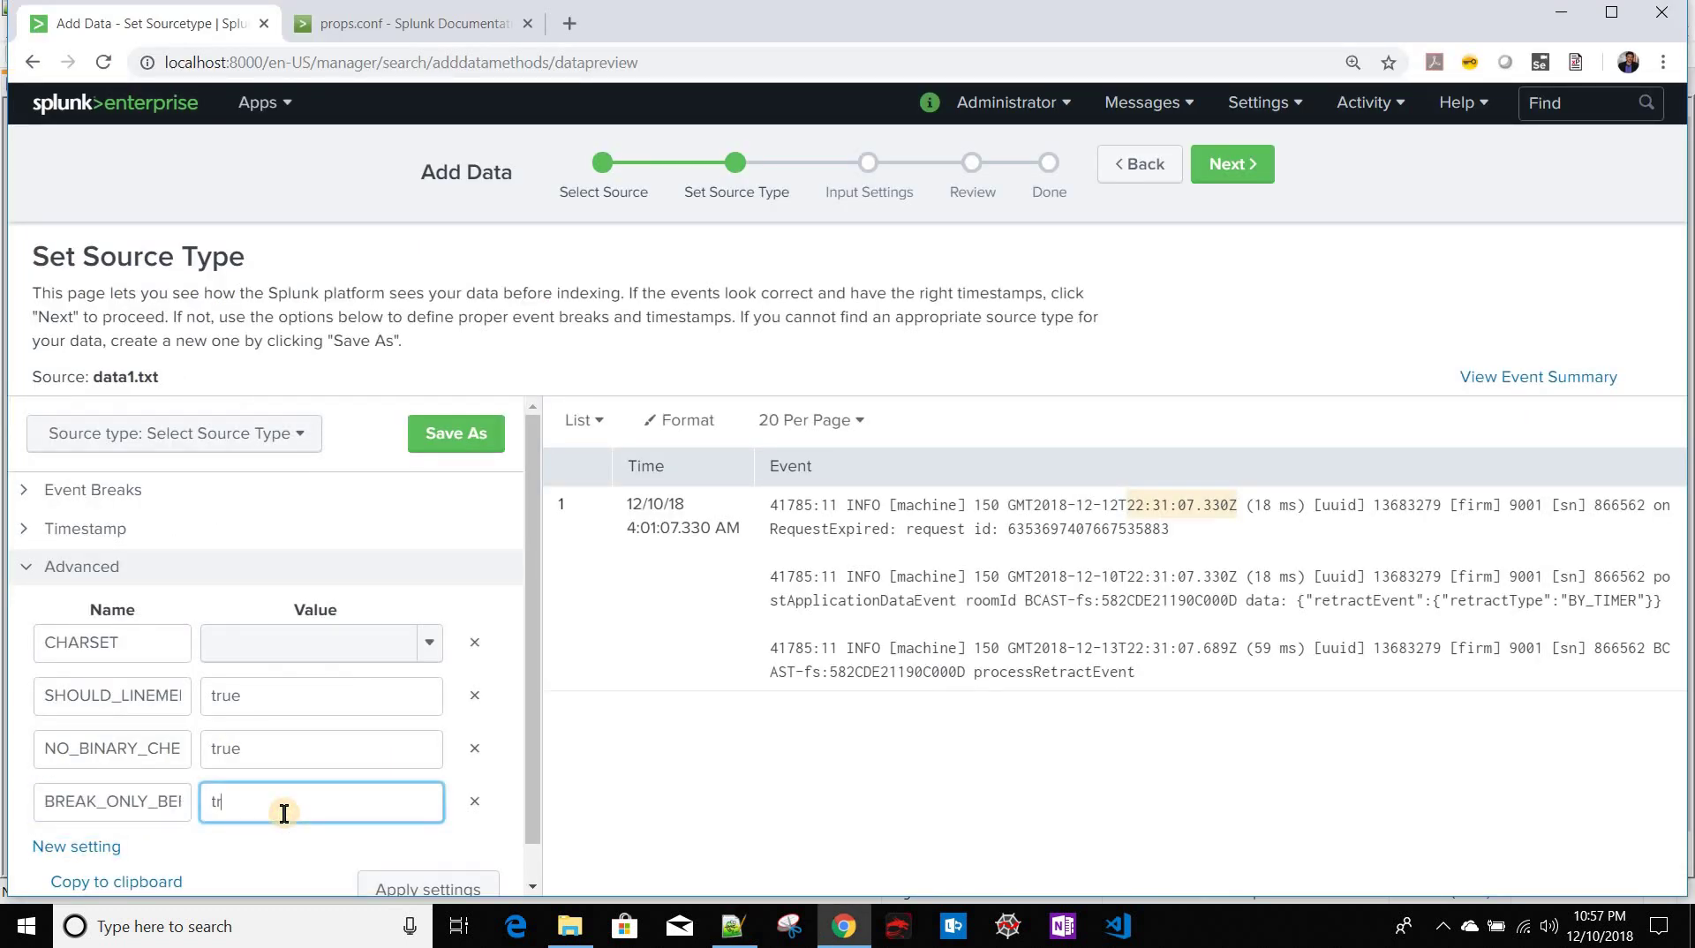
{"action": "type", "text": "ue"}
{"action": "scroll", "coordinate": [161, 783], "scroll_direction": "down", "scroll_amount": 1}
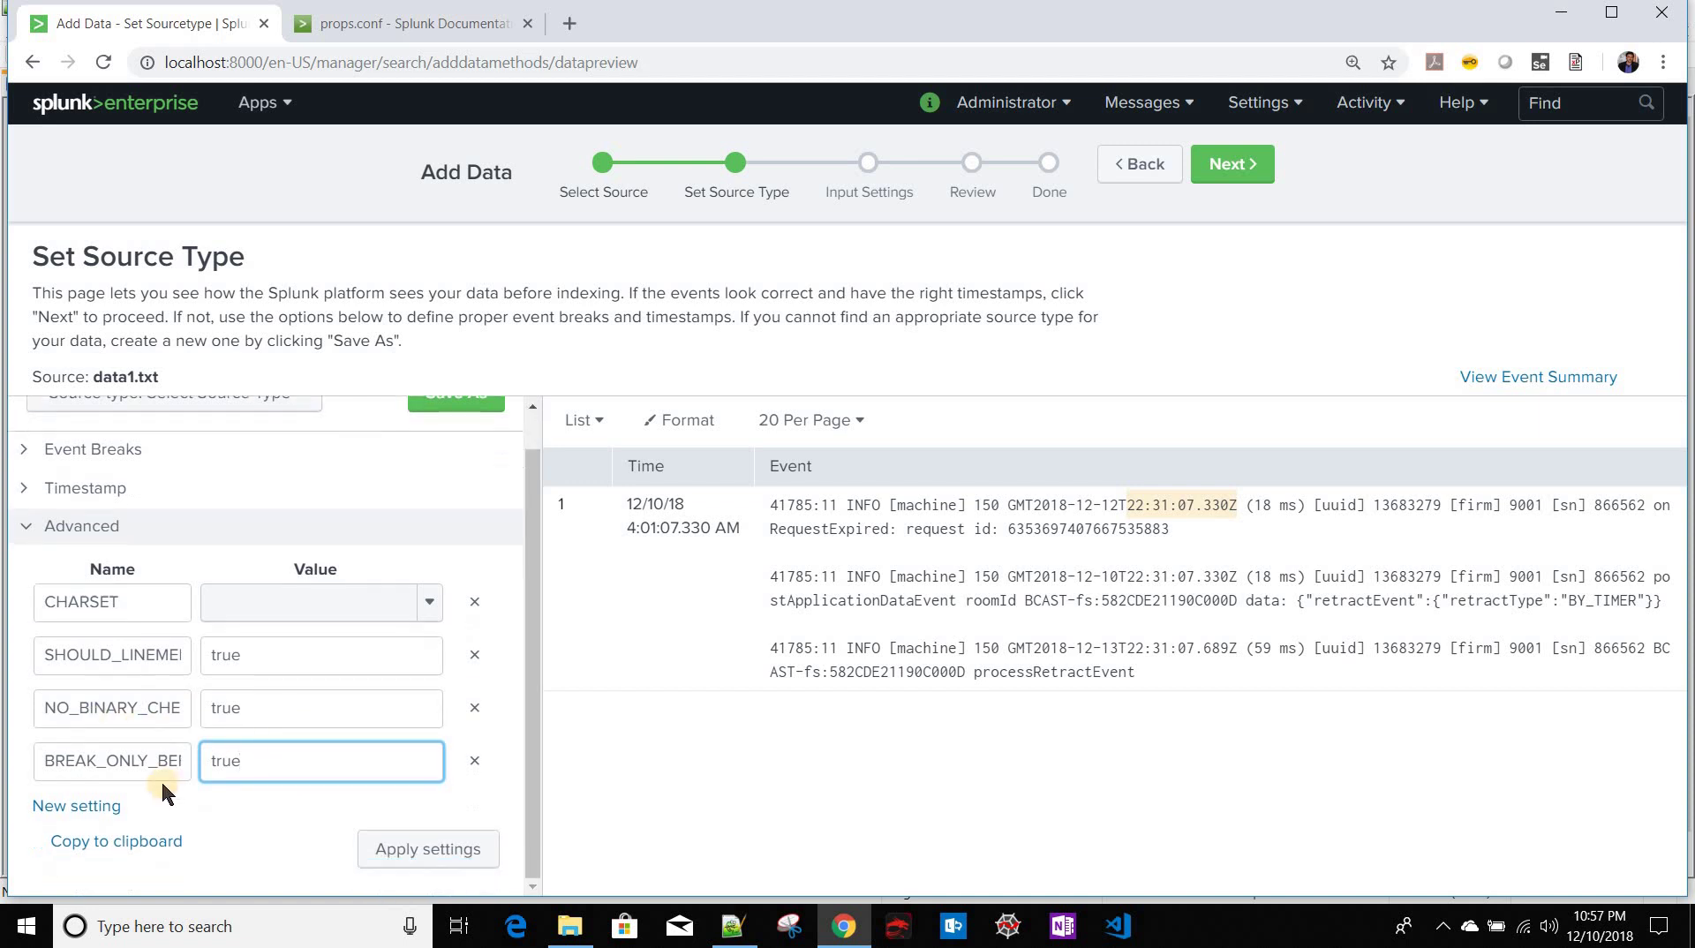
Step: Add a TIME_PREFIX setting row with the name copied from props.conf
{"action": "left_click", "coordinate": [84, 805]}
{"action": "key", "text": "alt+Tab"}
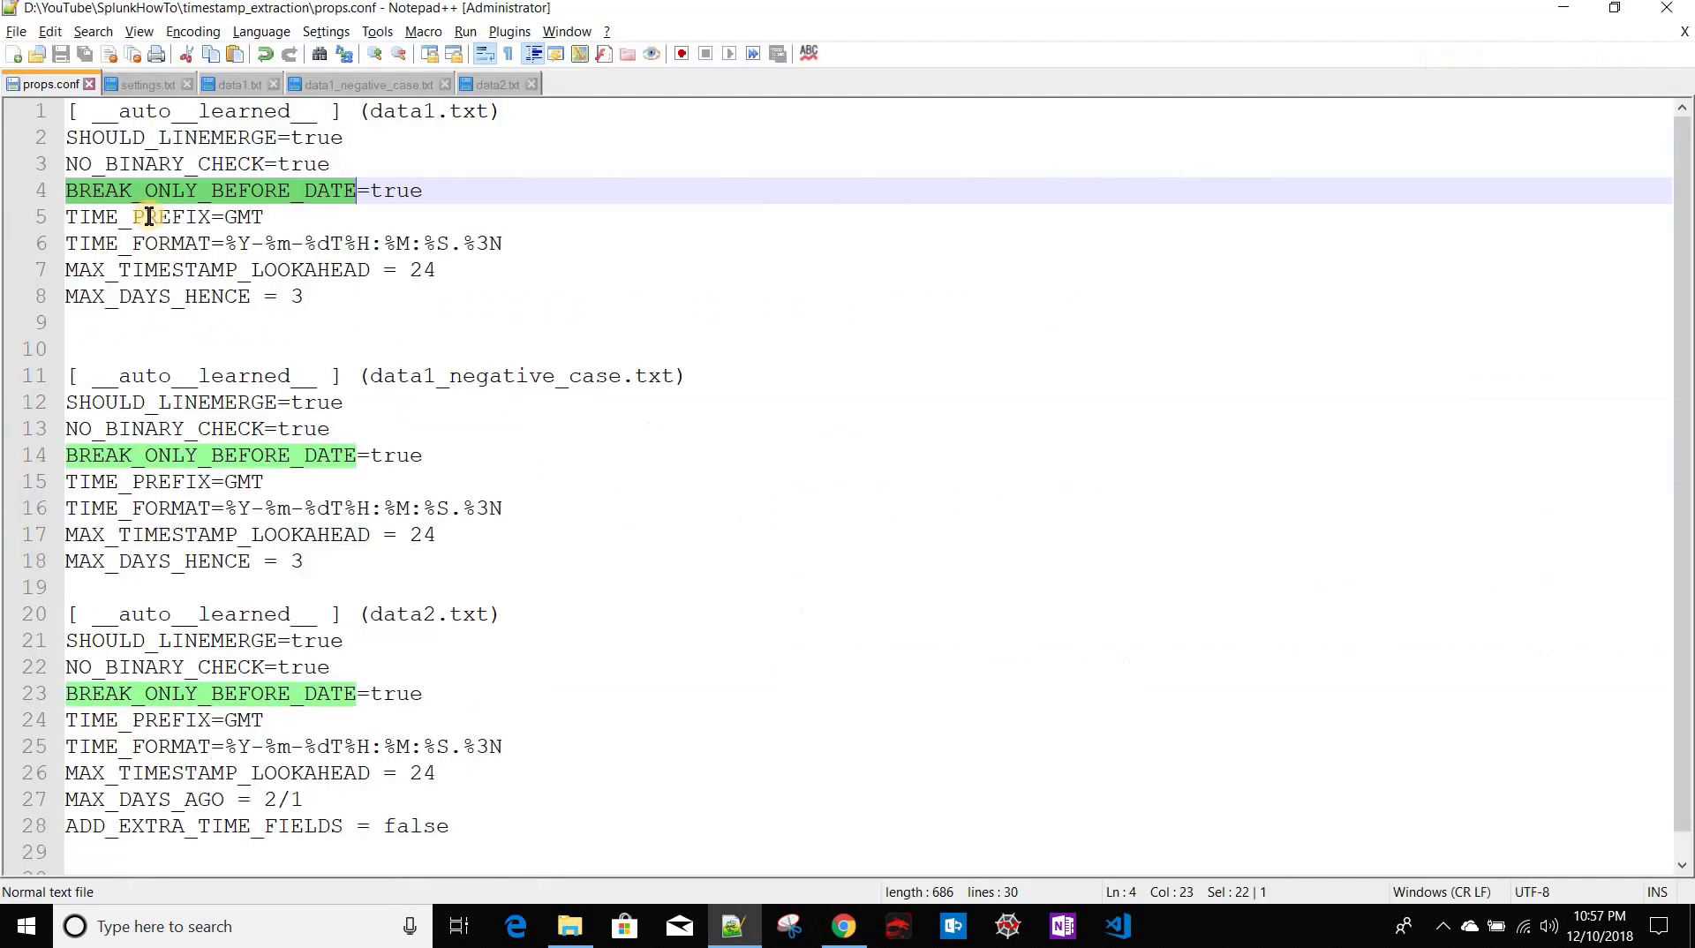
{"action": "double_click", "coordinate": [148, 214]}
{"action": "key", "text": "ctrl+c"}
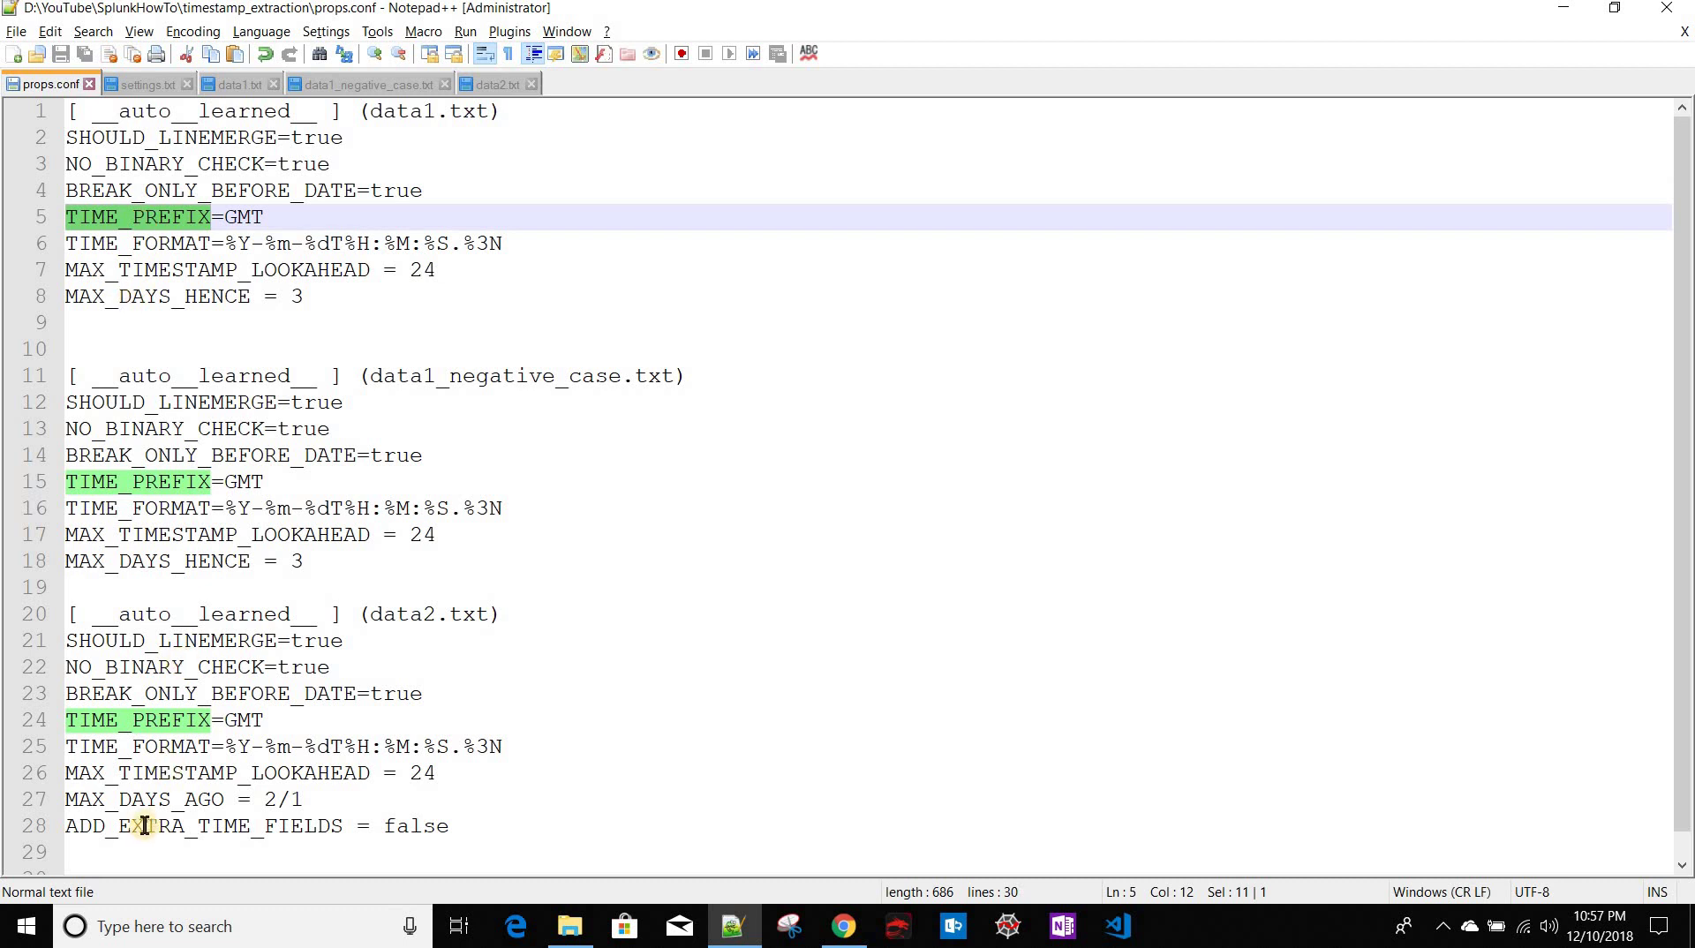
{"action": "key", "text": "alt+Tab"}
{"action": "left_click", "coordinate": [131, 803]}
{"action": "key", "text": "ctrl+v"}
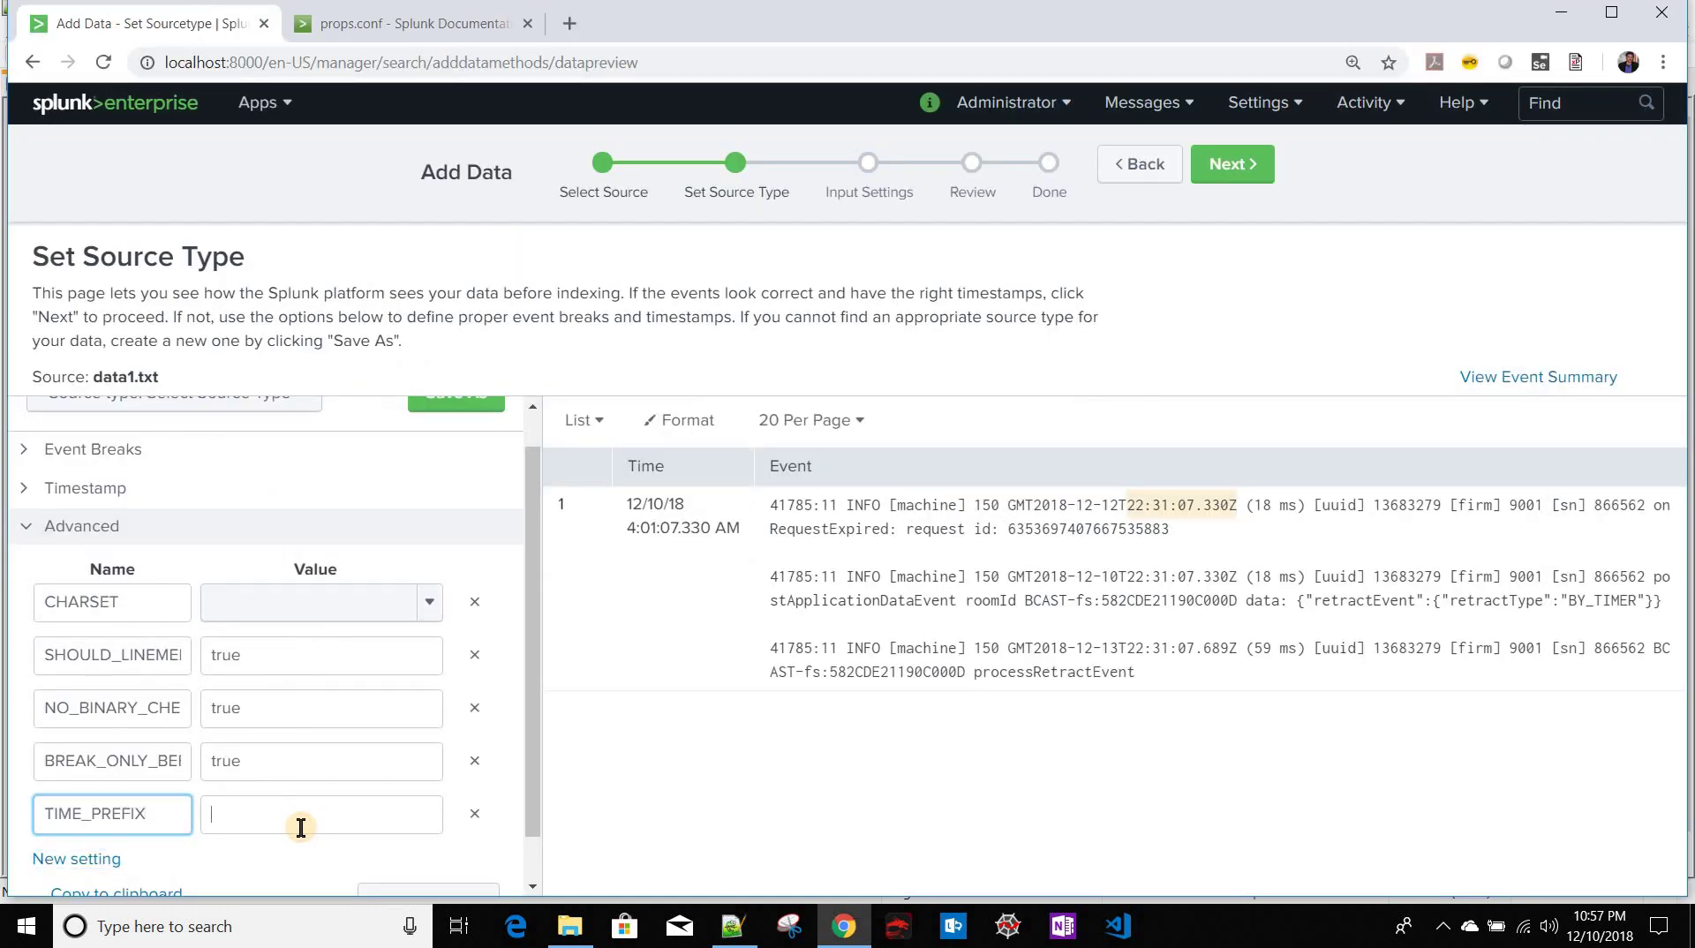
{"action": "left_click", "coordinate": [300, 827]}
{"action": "type", "text": "true"}
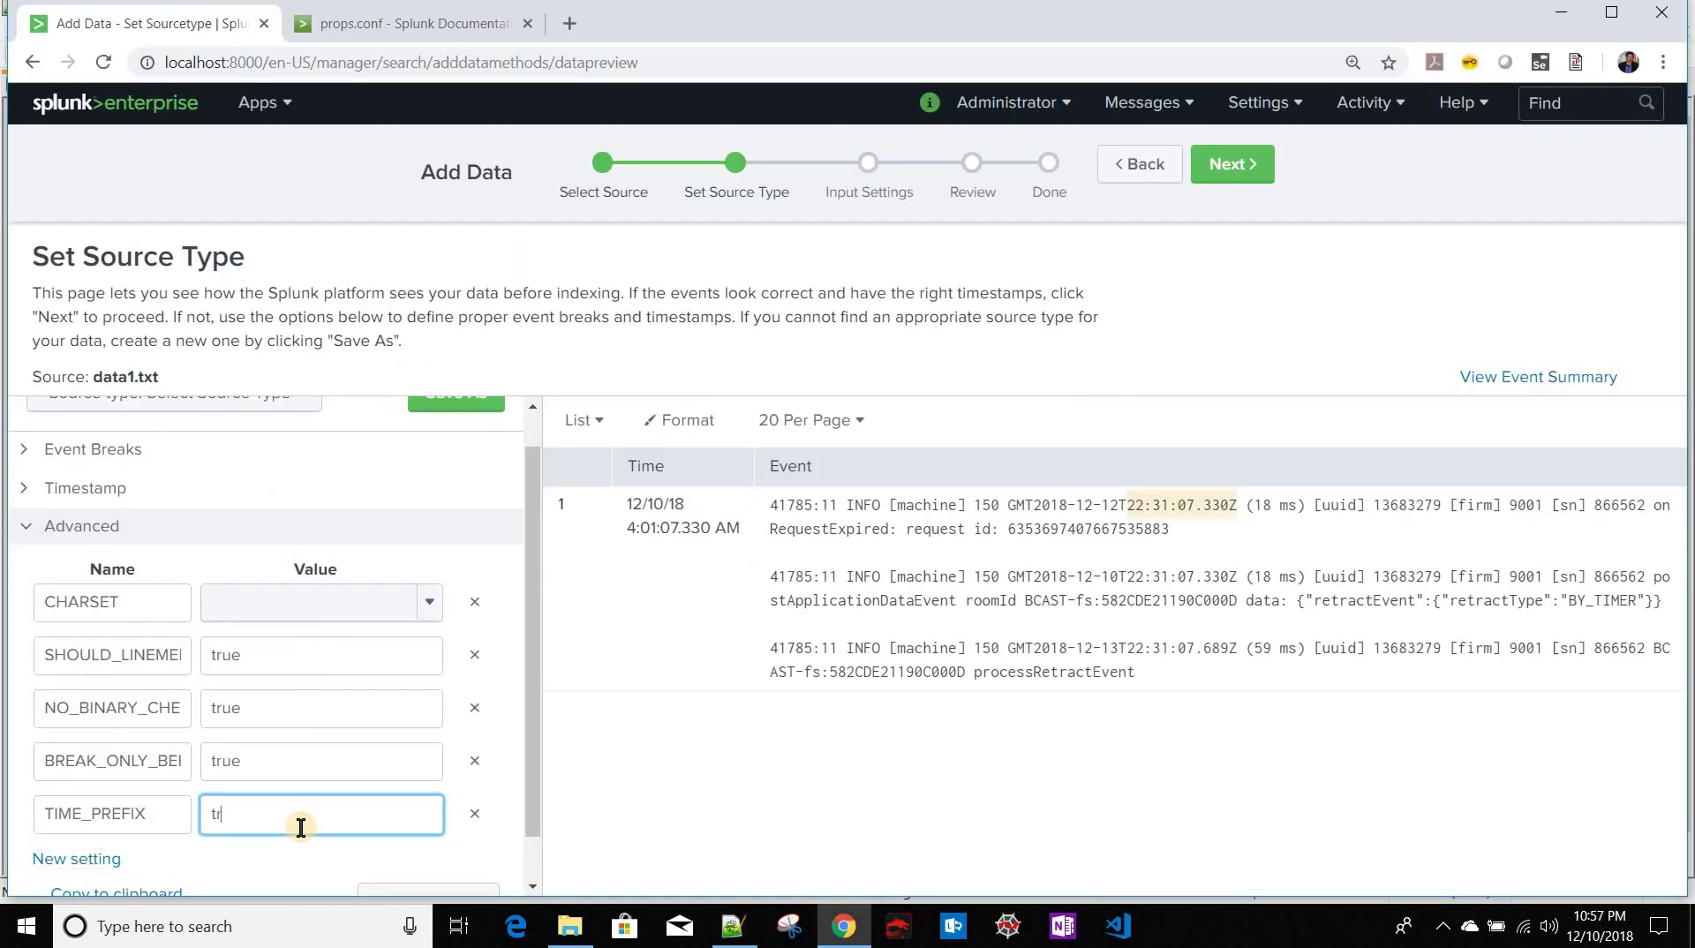
Step: Change the TIME_PREFIX value to GMT
{"action": "left_click", "coordinate": [76, 859]}
{"action": "left_click", "coordinate": [132, 808]}
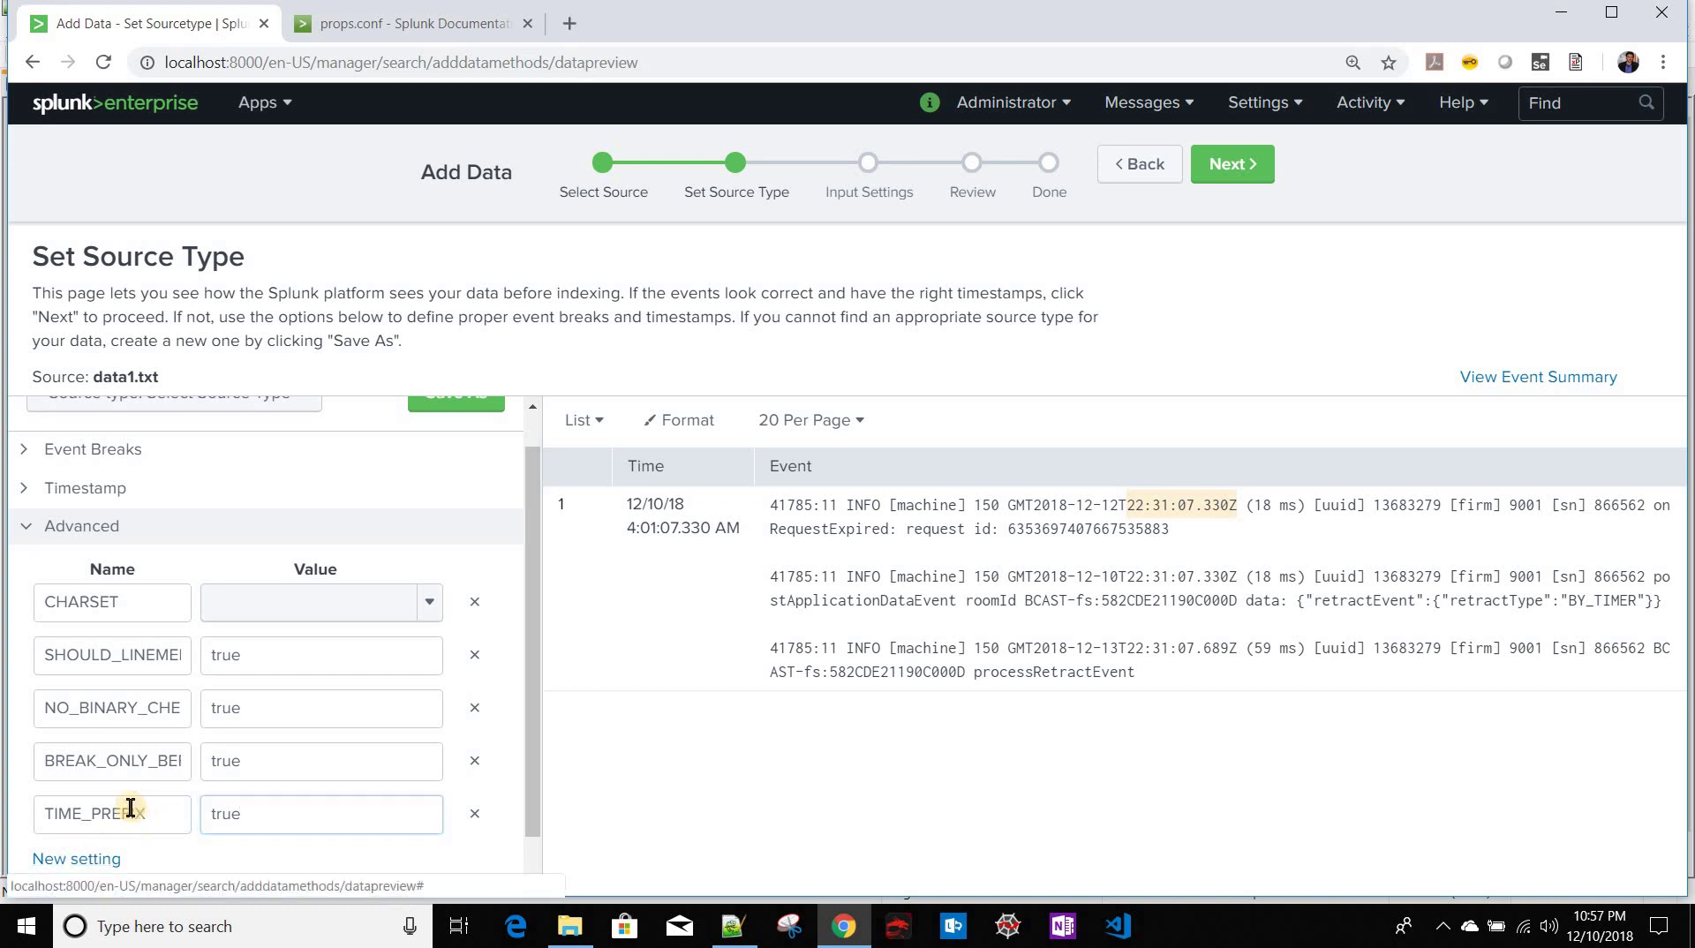
{"action": "key", "text": "ctrl+a"}
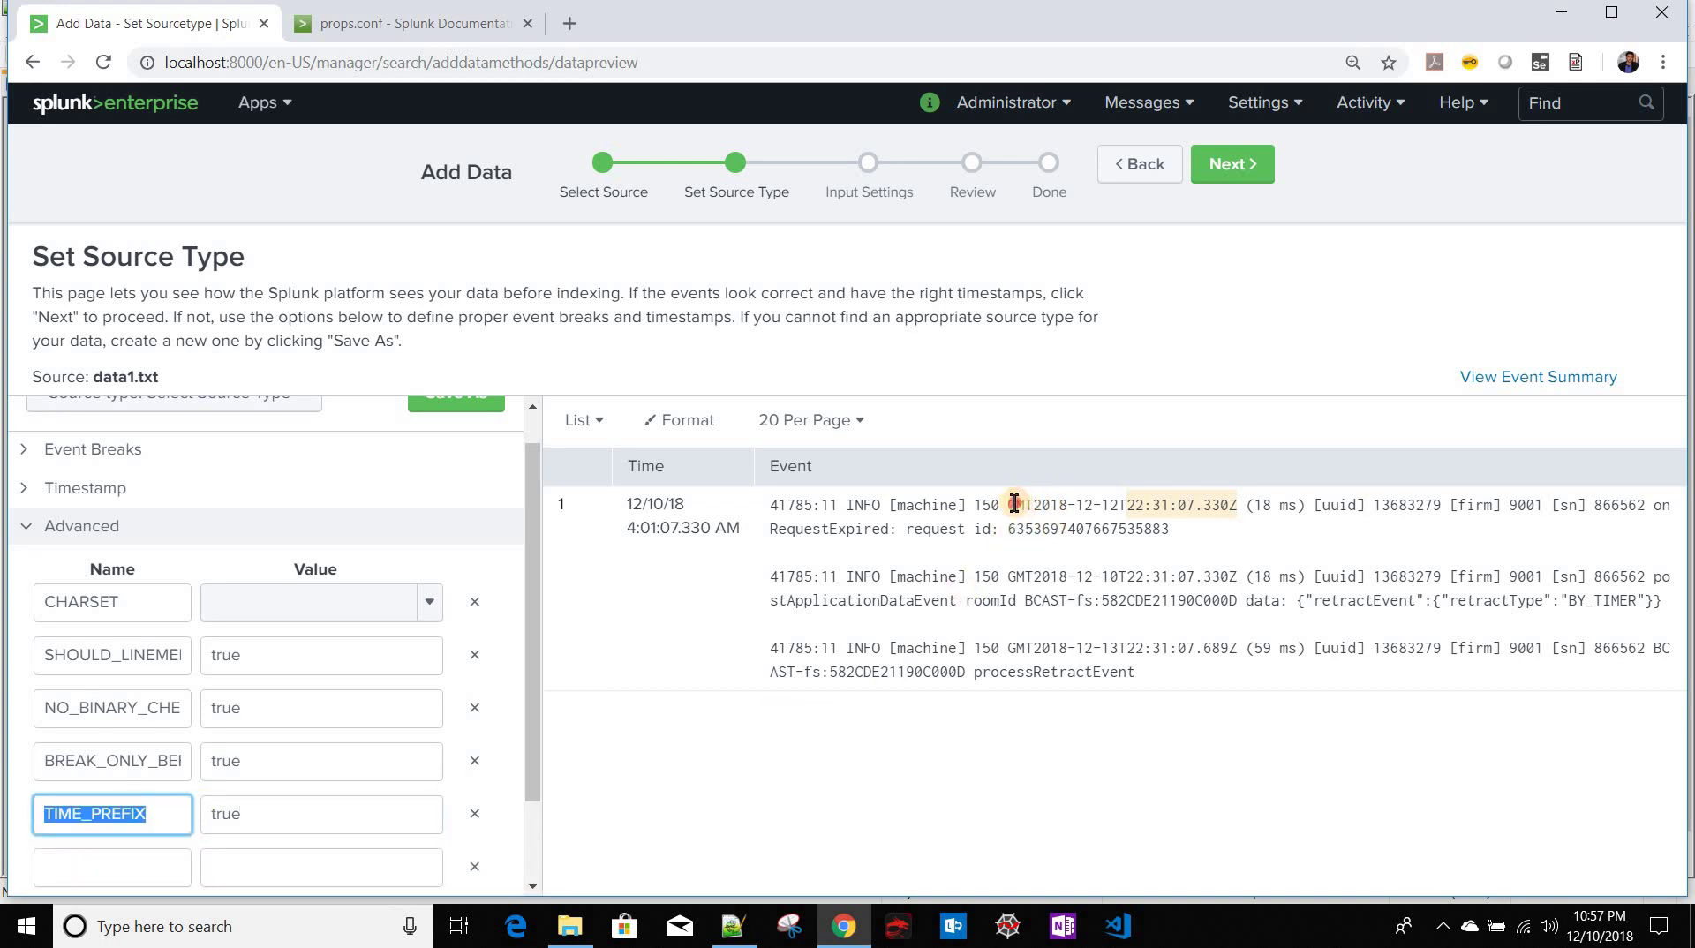
{"action": "left_click_drag", "start_coordinate": [1008, 504], "coordinate": [1033, 503]}
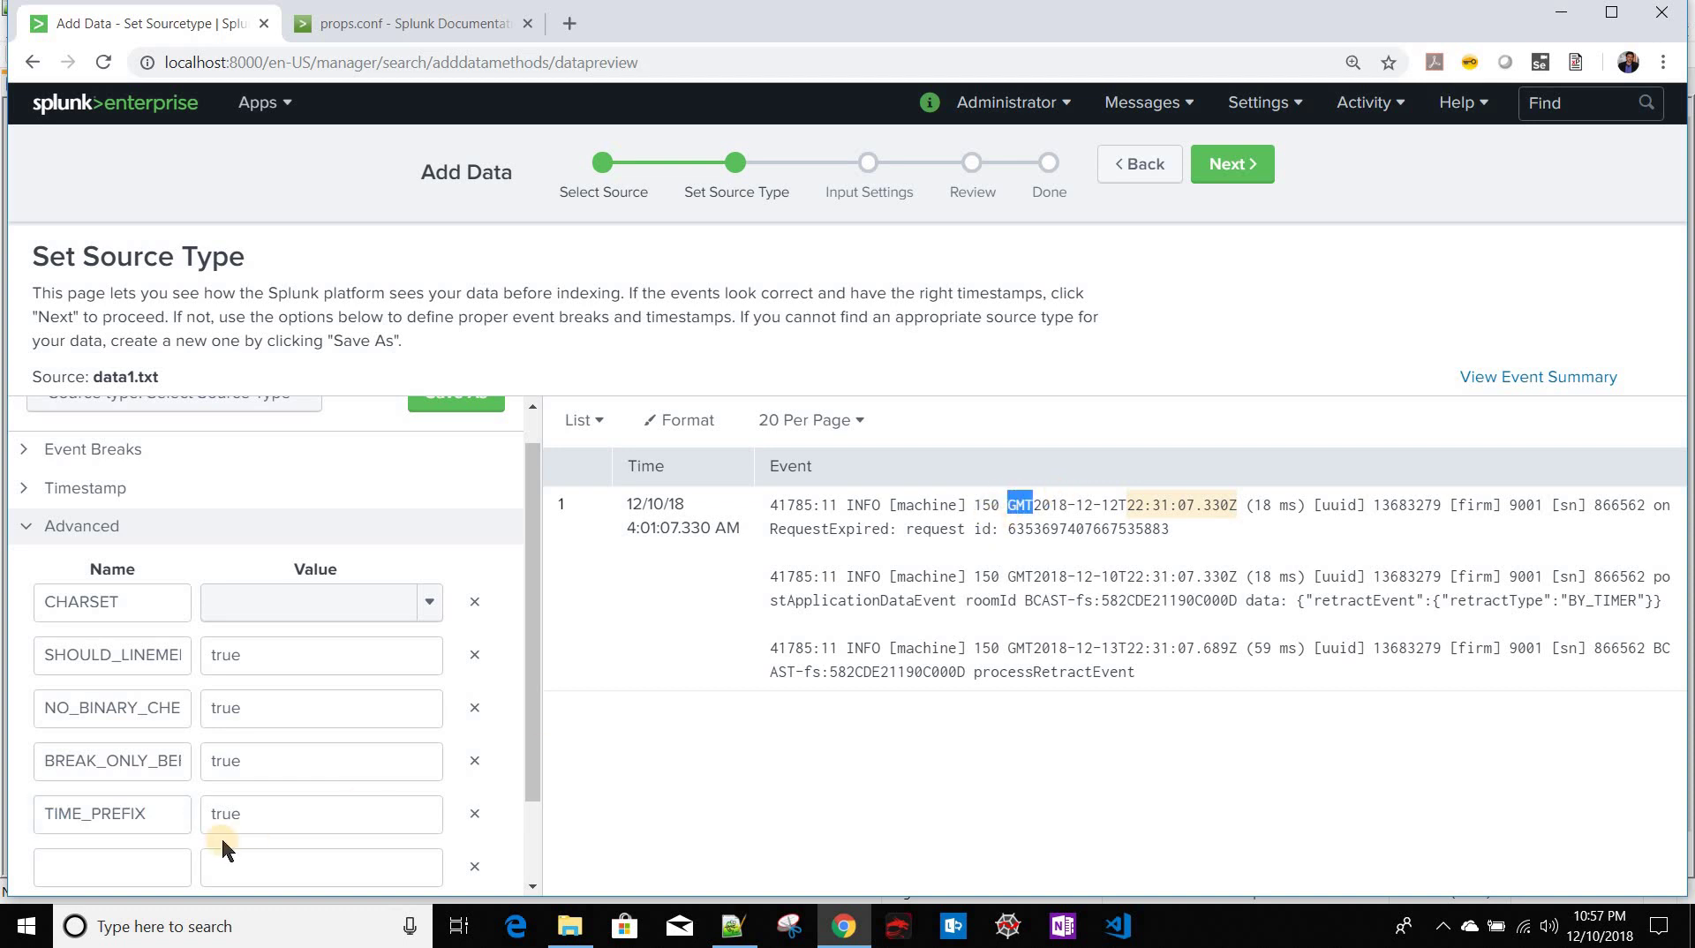
{"action": "double_click", "coordinate": [260, 813]}
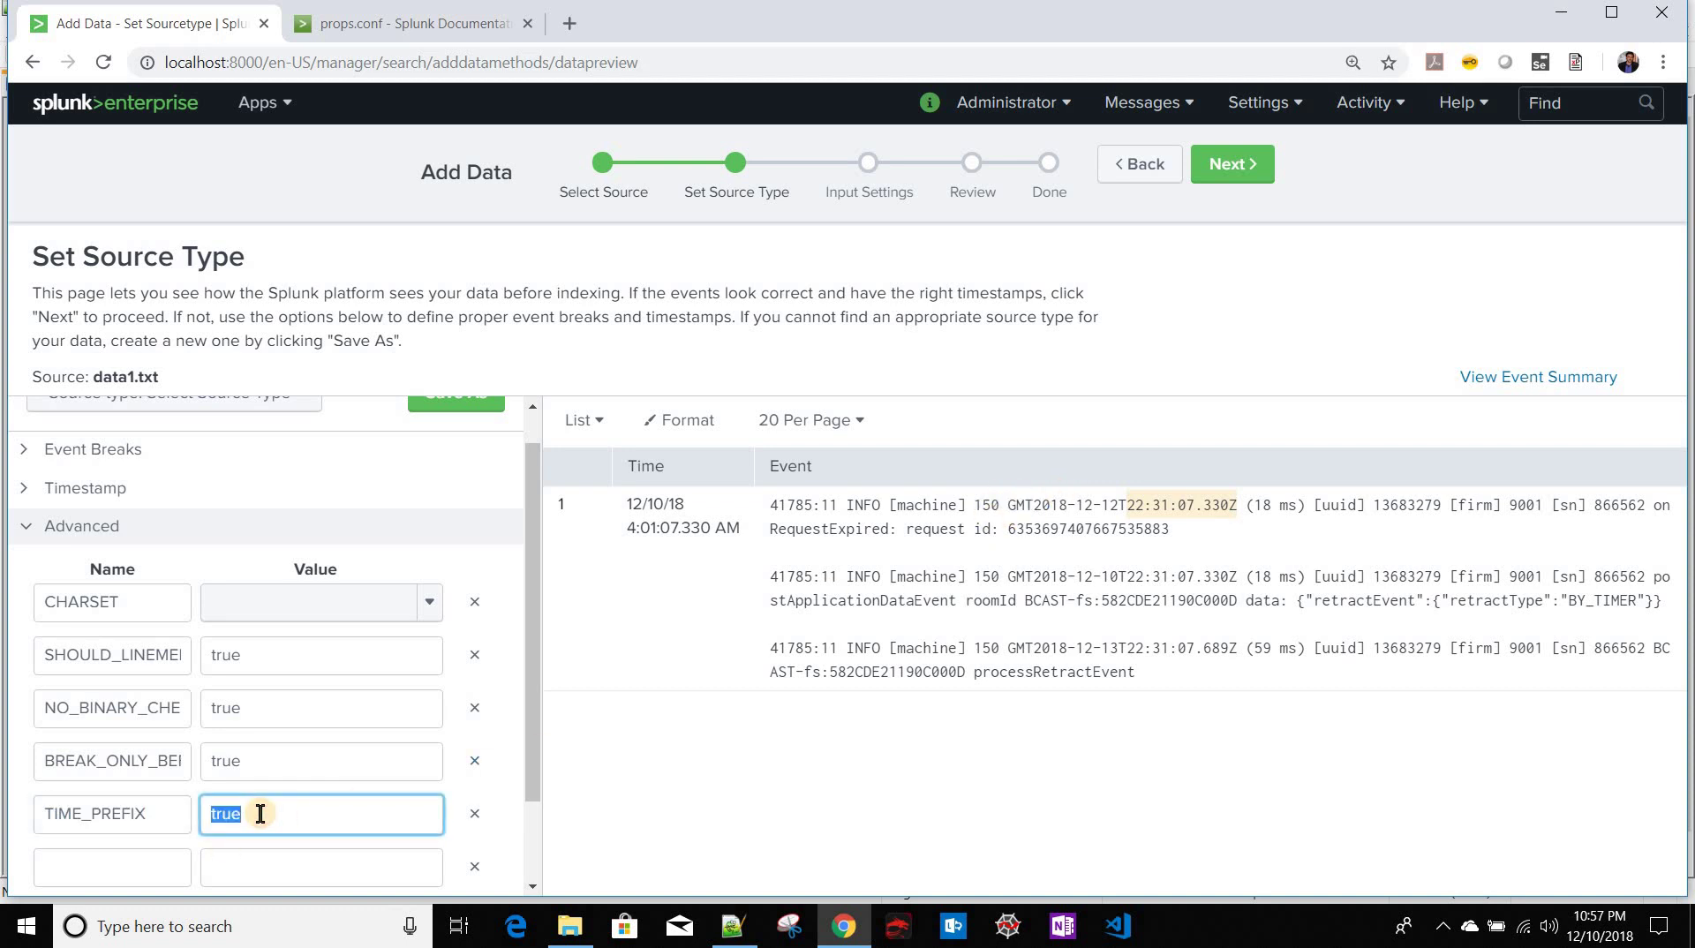
{"action": "type", "text": "GMT"}
Step: Add TIME_FORMAT = %Y-%m-%dT%H:%M:%S.%3N, copying name and format string from props.conf
{"action": "left_click", "coordinate": [76, 881]}
{"action": "key", "text": "alt+Tab"}
{"action": "double_click", "coordinate": [151, 247]}
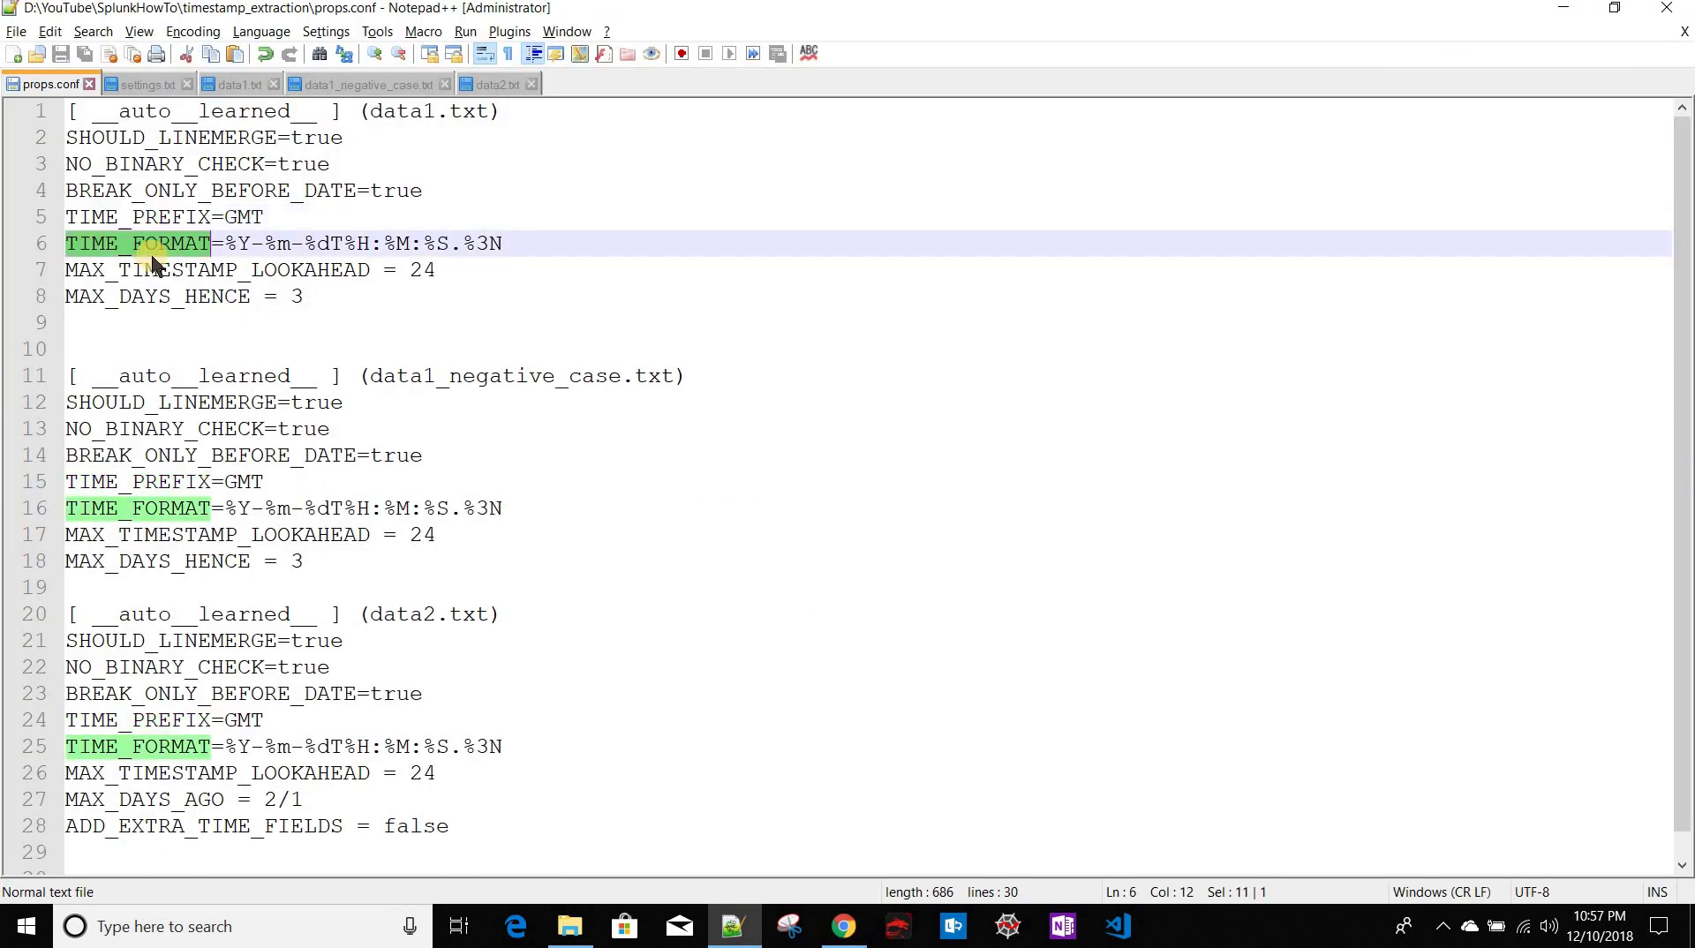
{"action": "key", "text": "ctrl+c"}
{"action": "key", "text": "alt+Tab"}
{"action": "key", "text": "ctrl+v"}
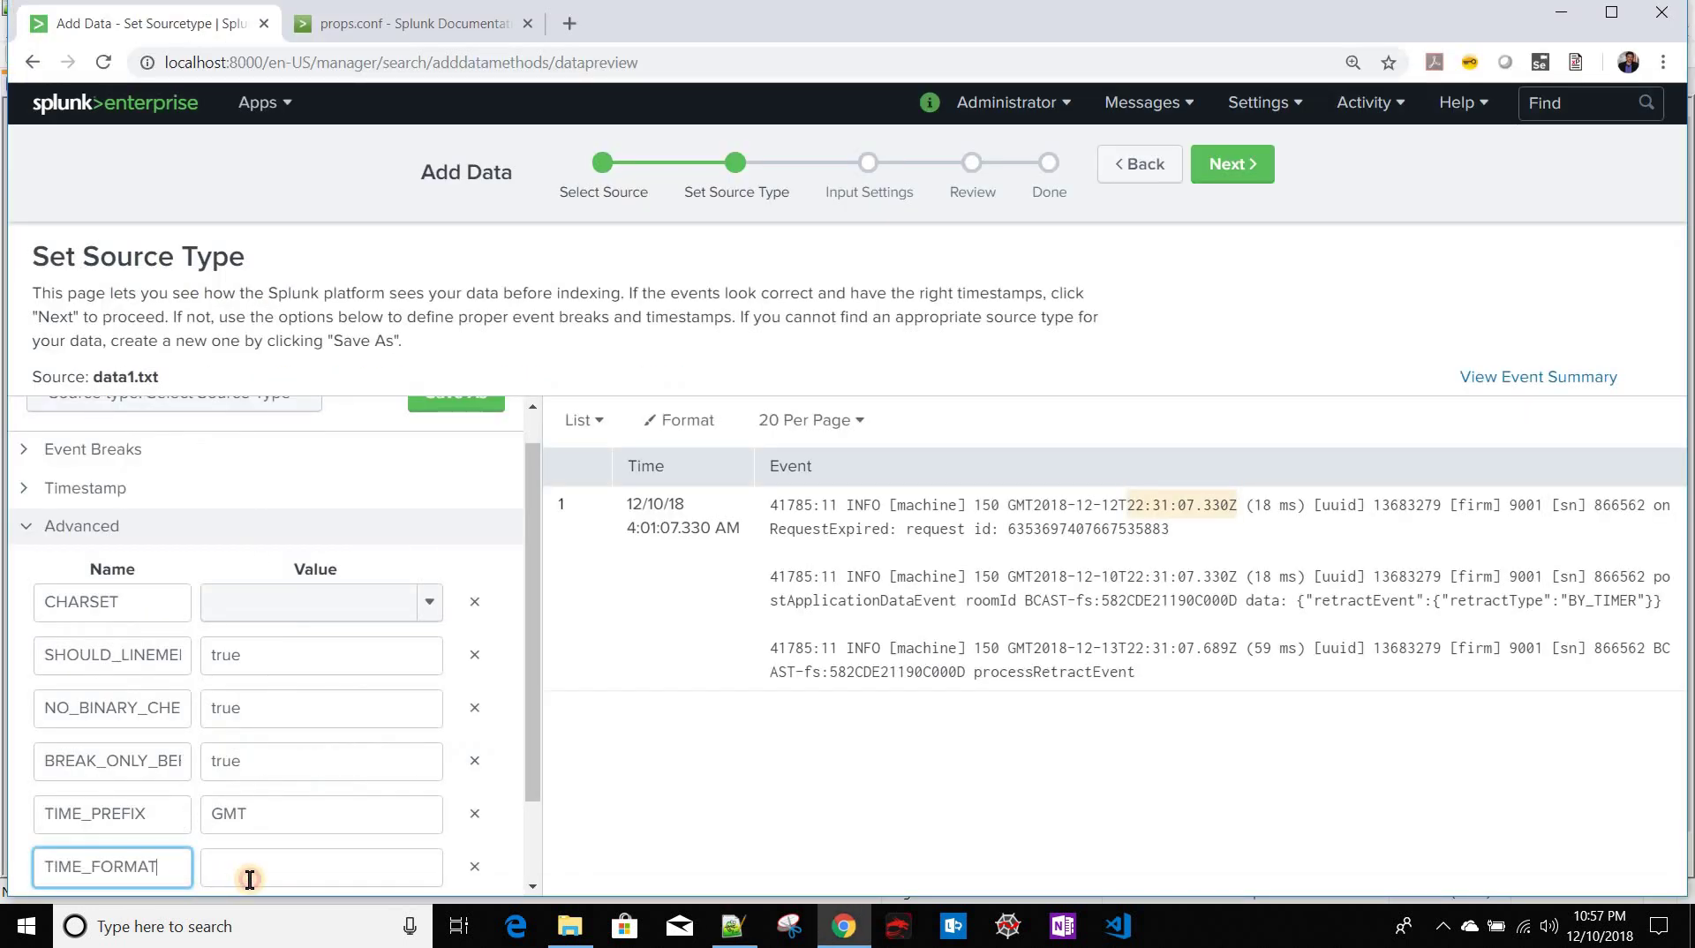
{"action": "key", "text": "Tab"}
{"action": "key", "text": "alt+Tab"}
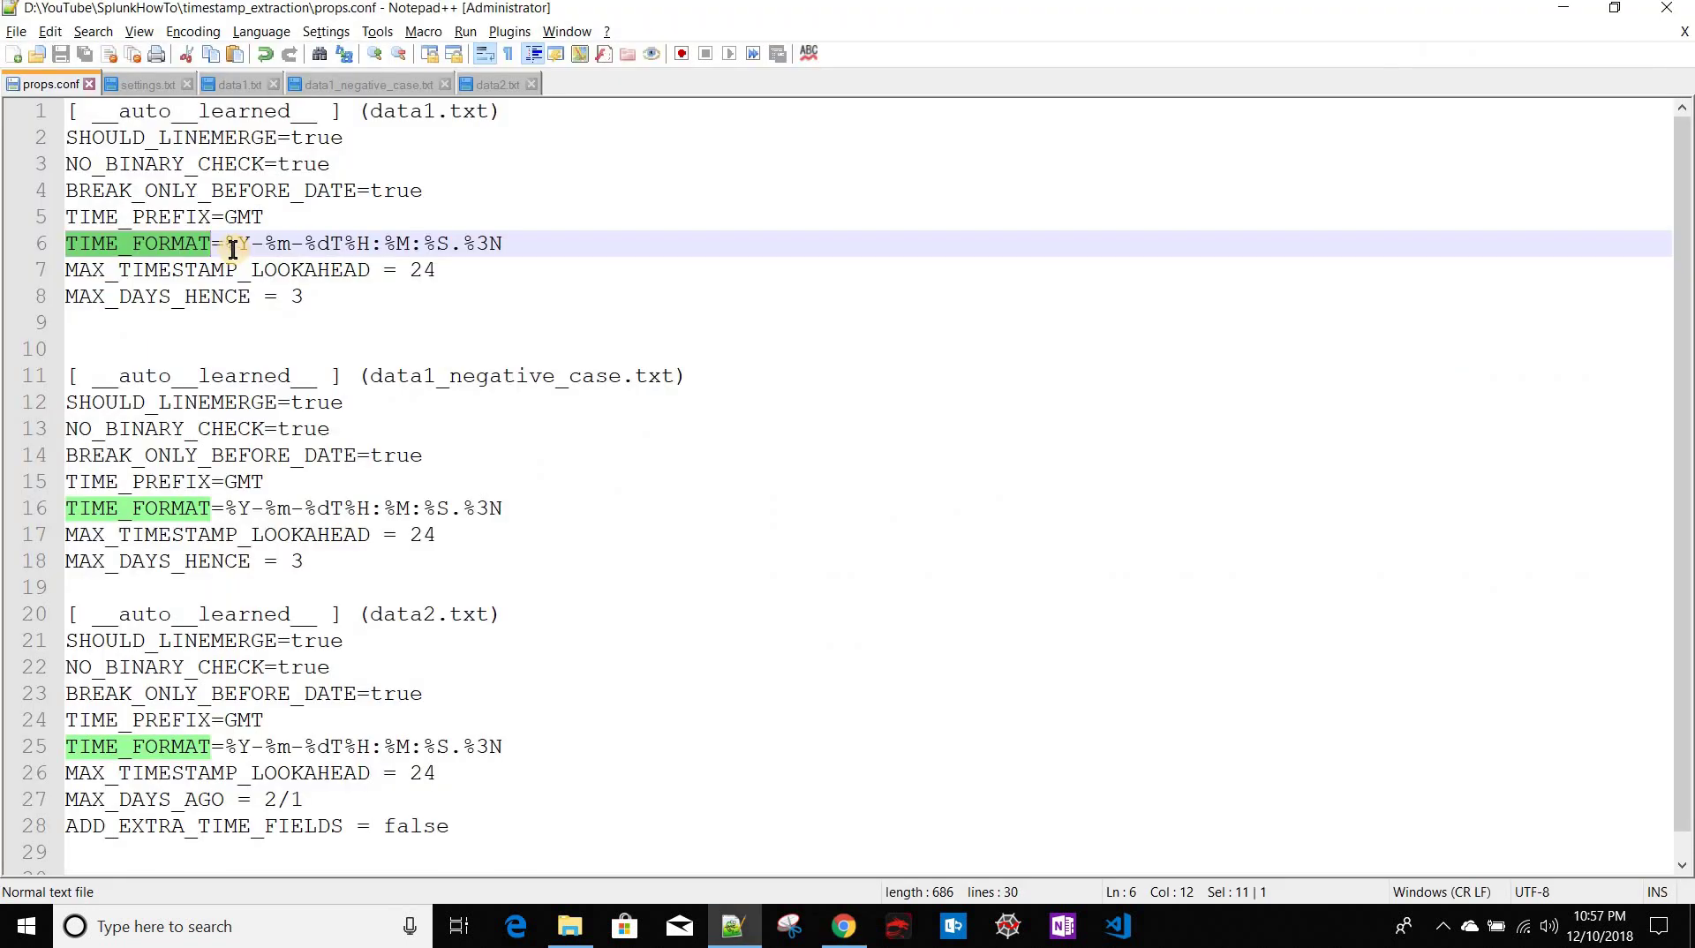
{"action": "left_click", "coordinate": [232, 249]}
{"action": "left_click", "coordinate": [222, 246]}
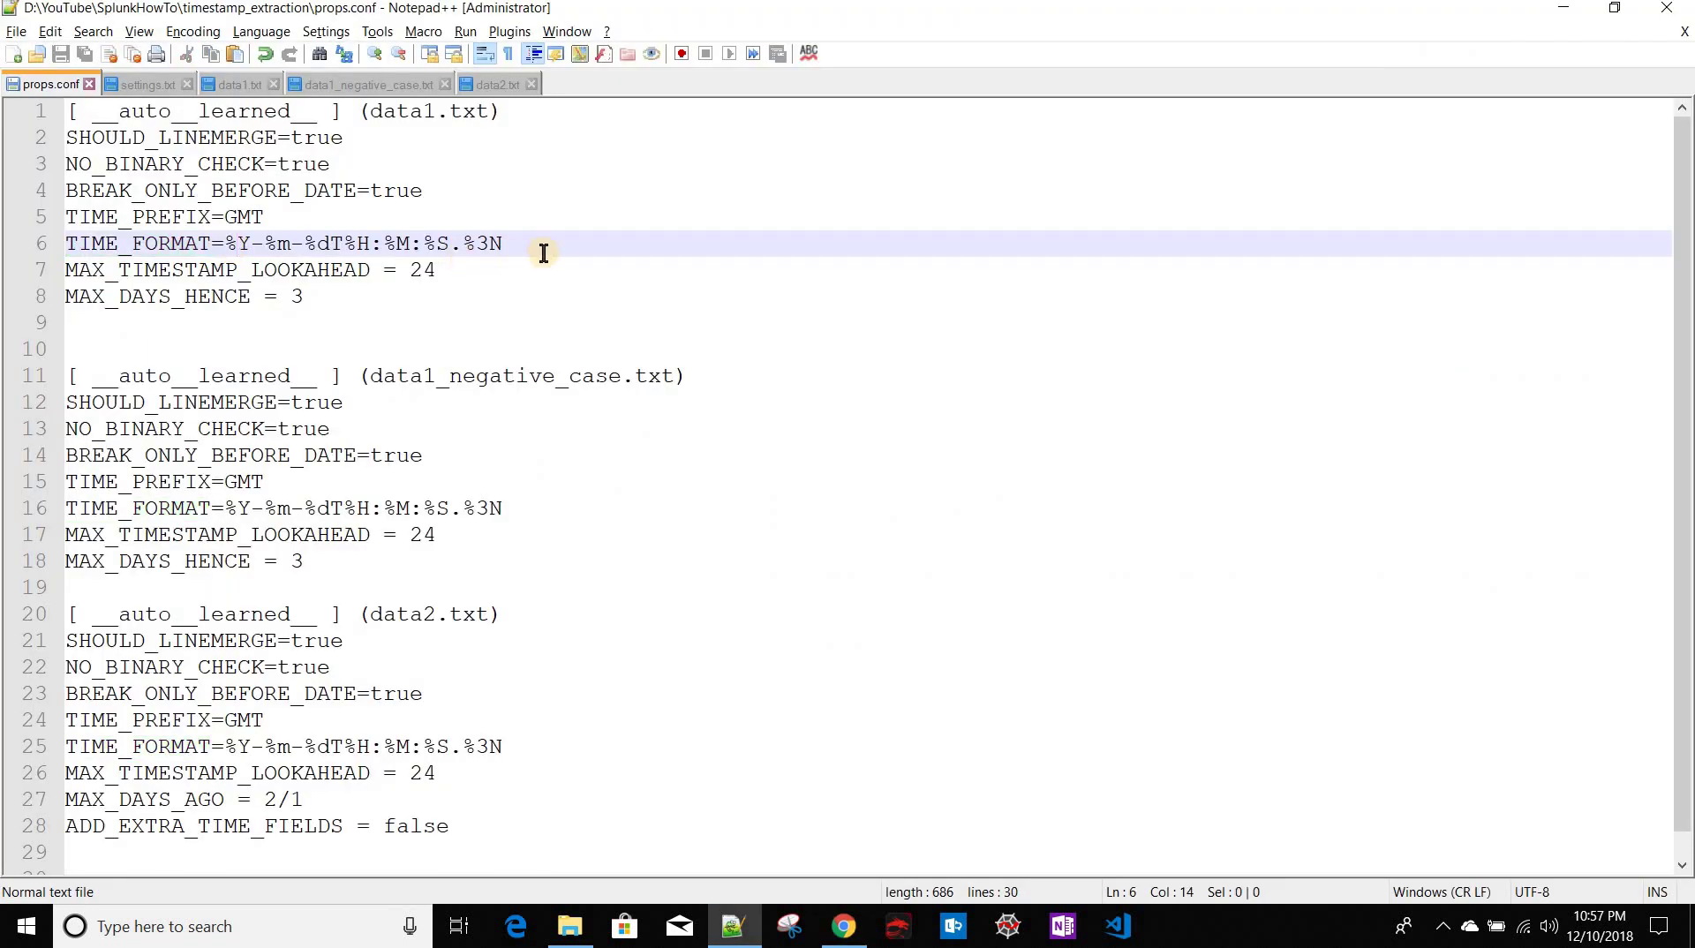
{"action": "left_click", "coordinate": [546, 245], "text": "shift"}
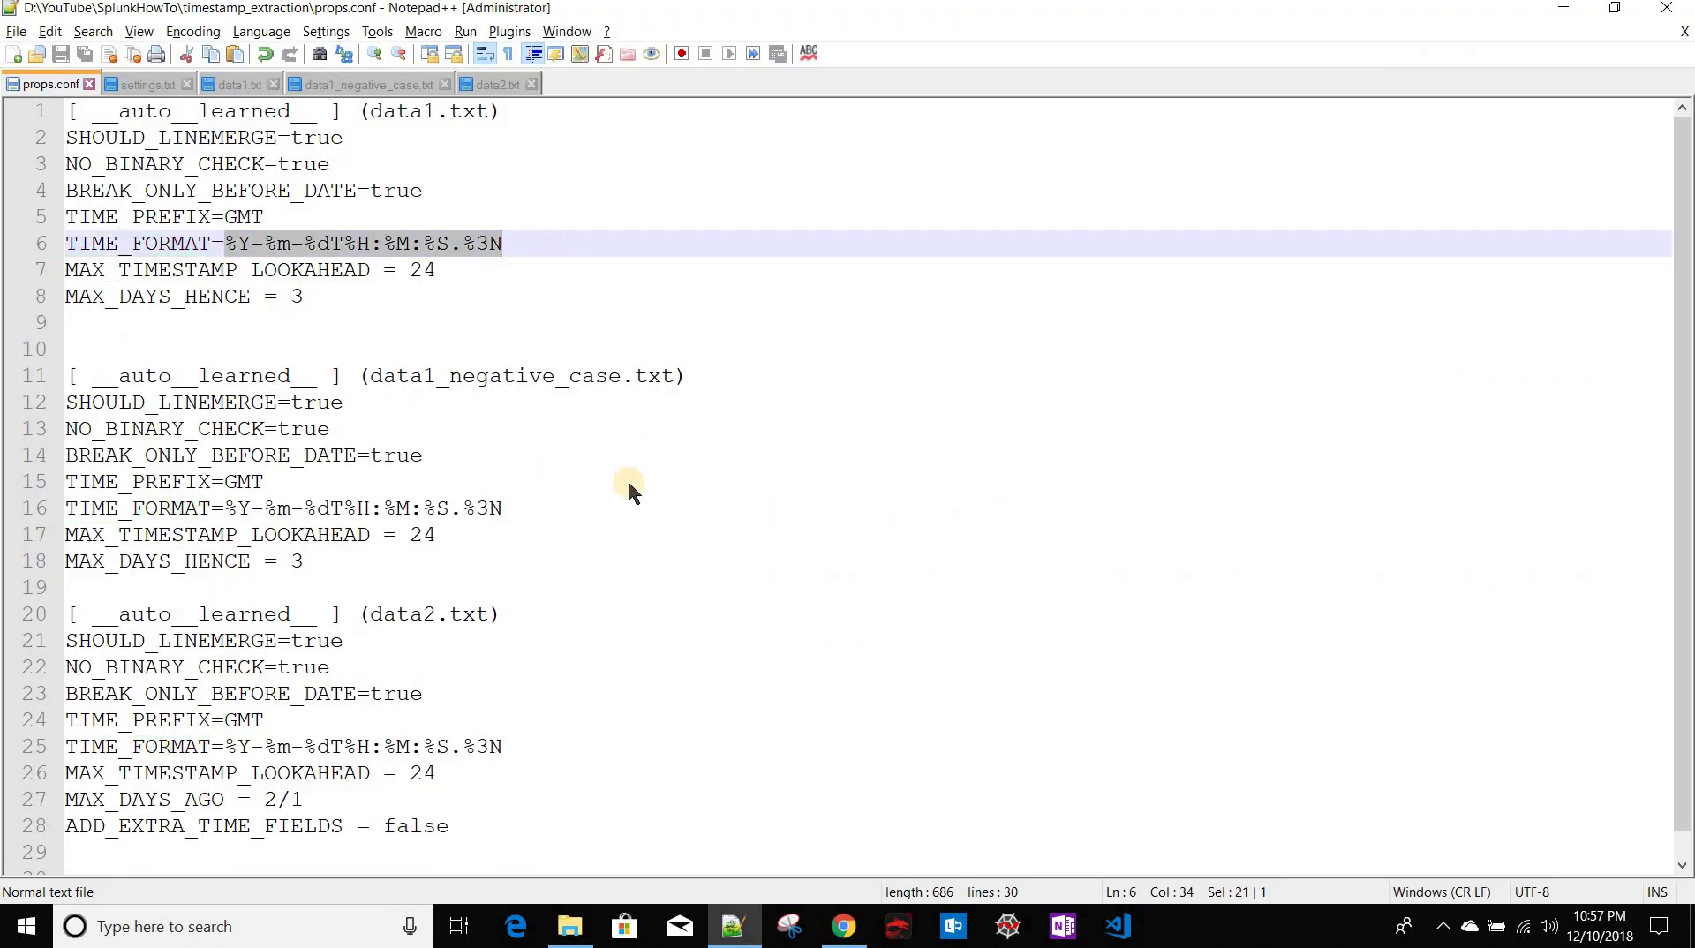
{"action": "key", "text": "alt+Tab"}
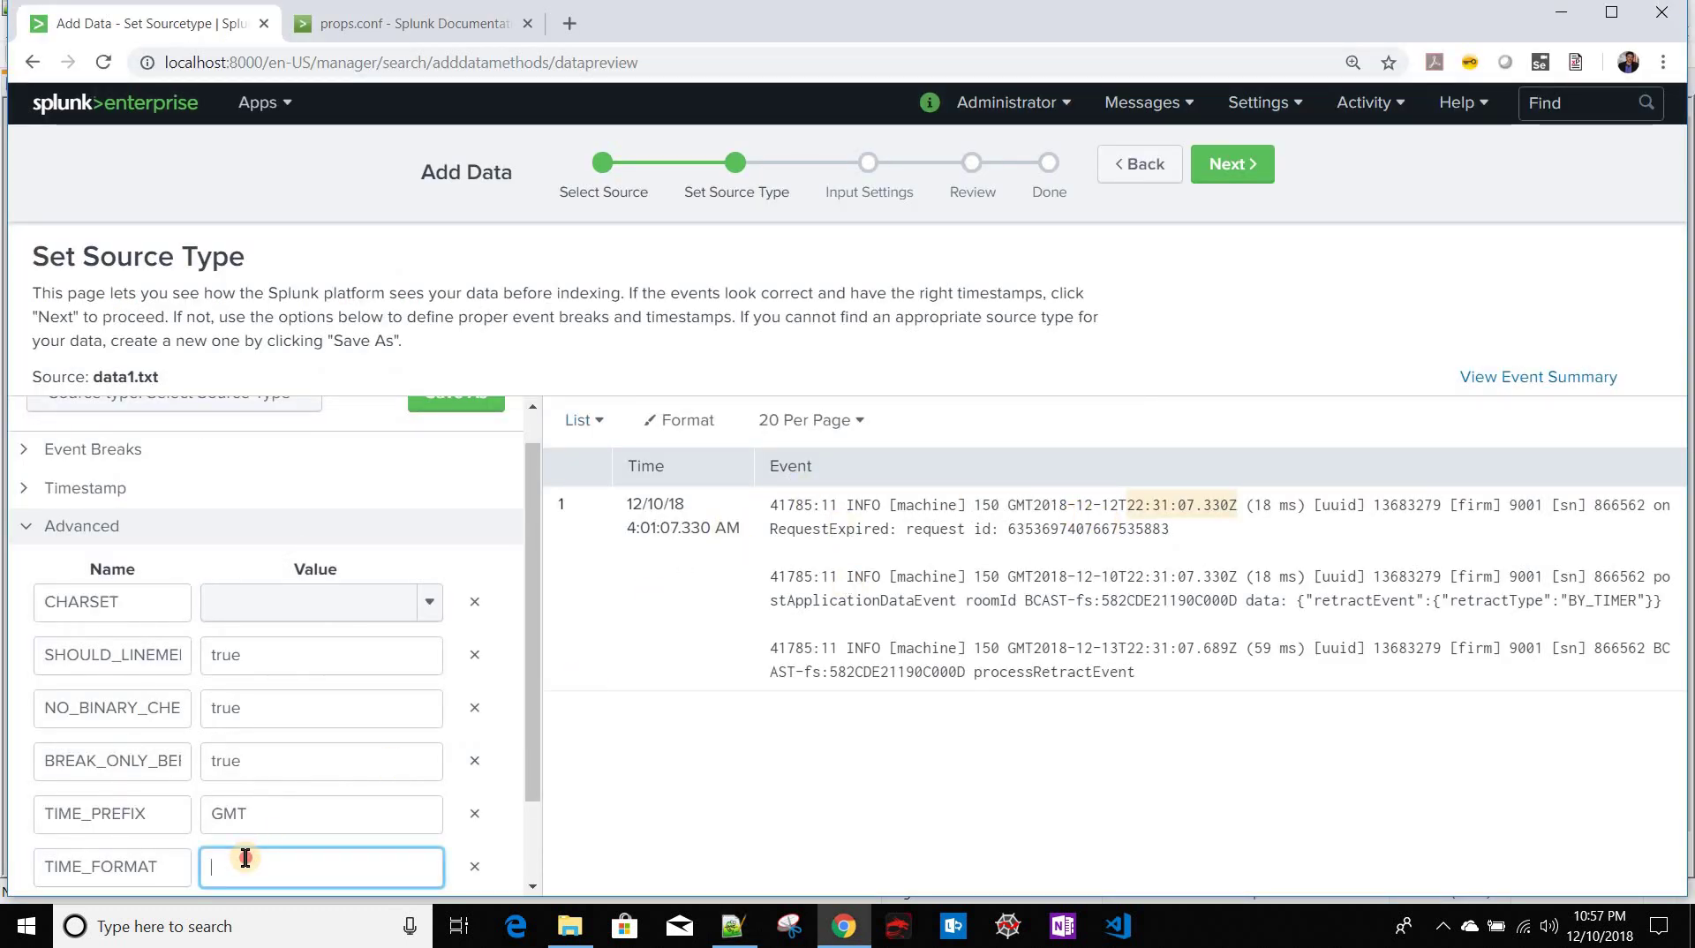
{"action": "key", "text": "ctrl+v"}
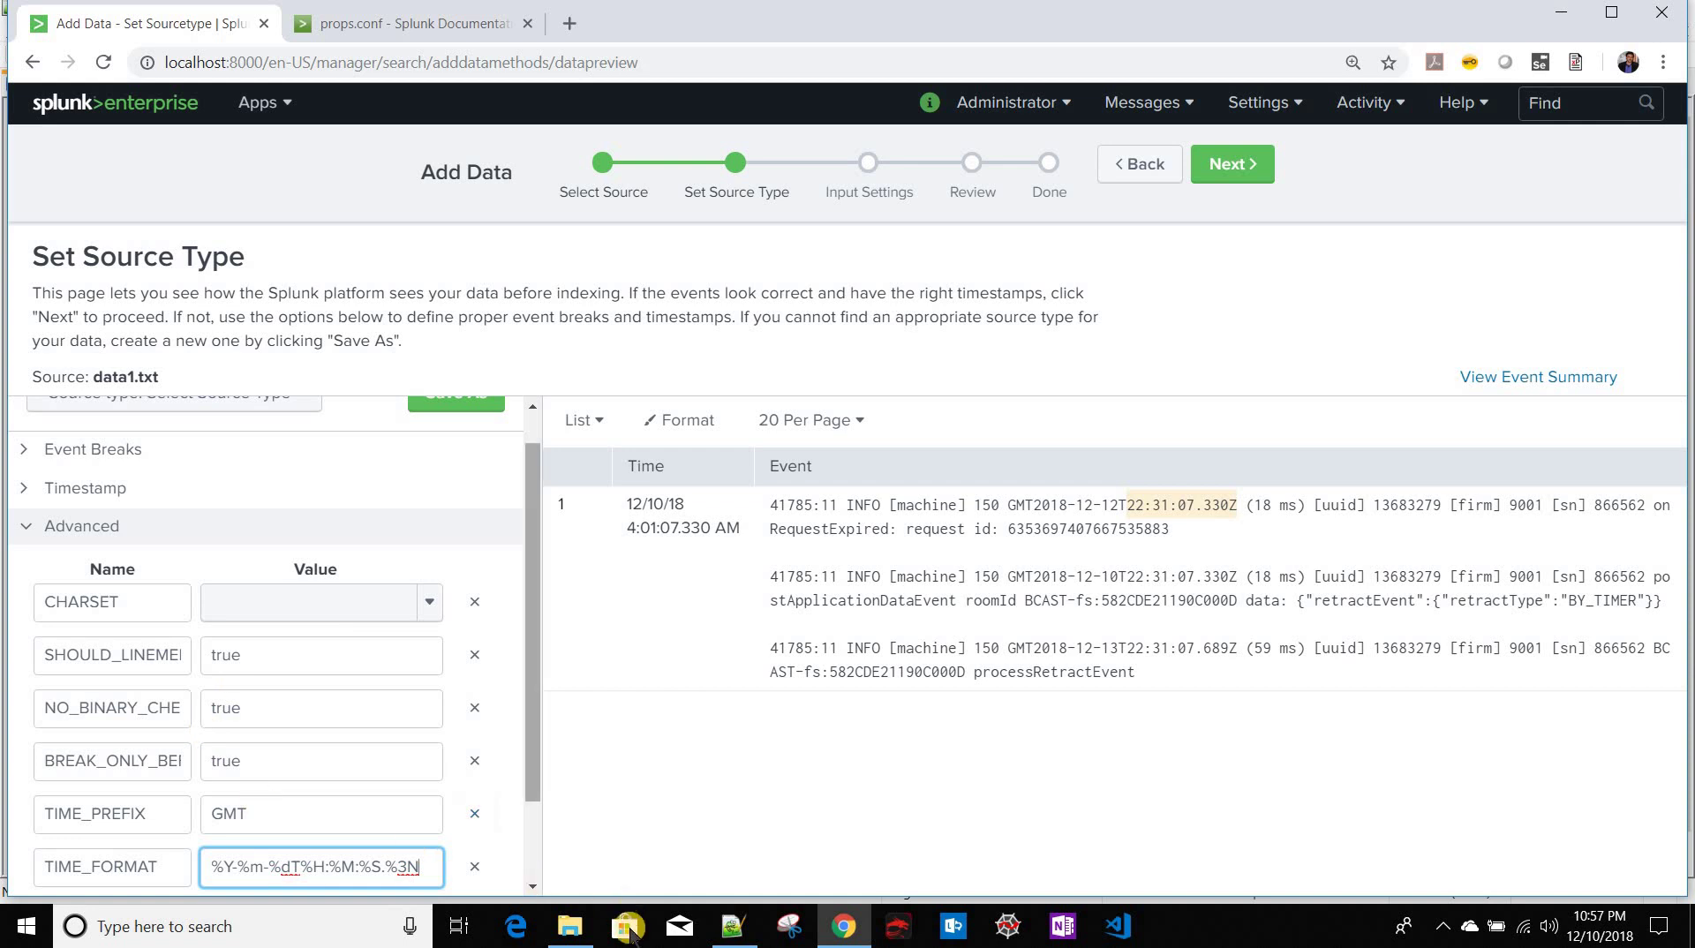
Step: Add a MAX_TIMESTAMP_LOOKAHEAD row and copy the first event's timestamp into a new Notepad++ document
{"action": "key", "text": "alt+Tab"}
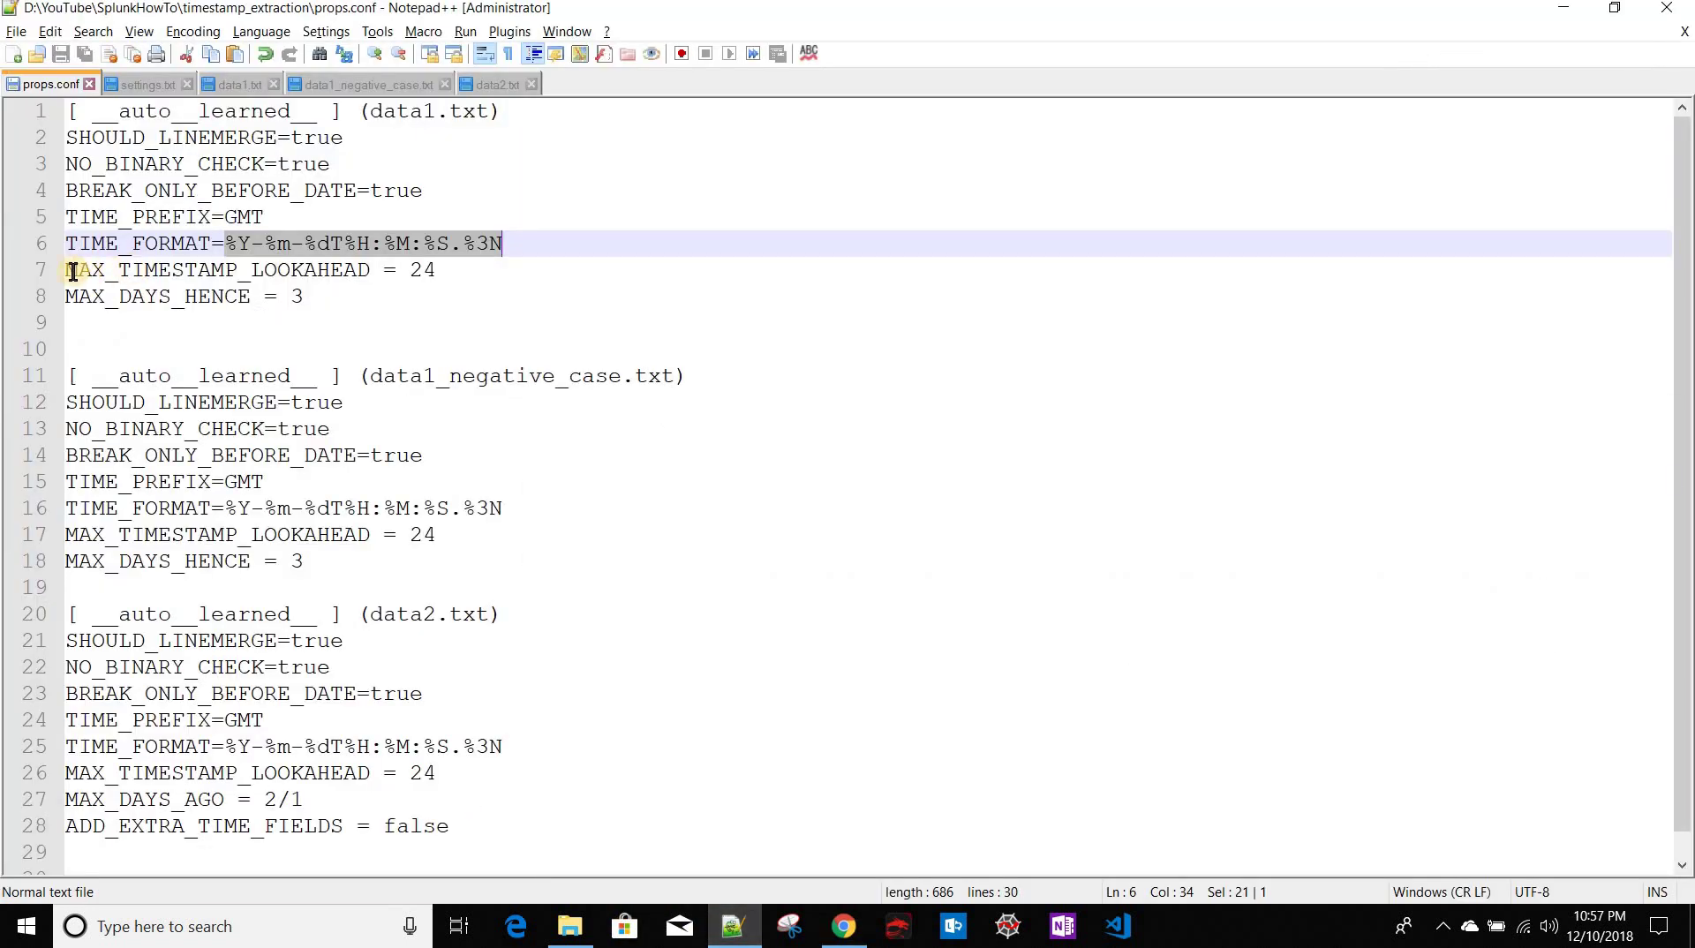
{"action": "double_click", "coordinate": [72, 272]}
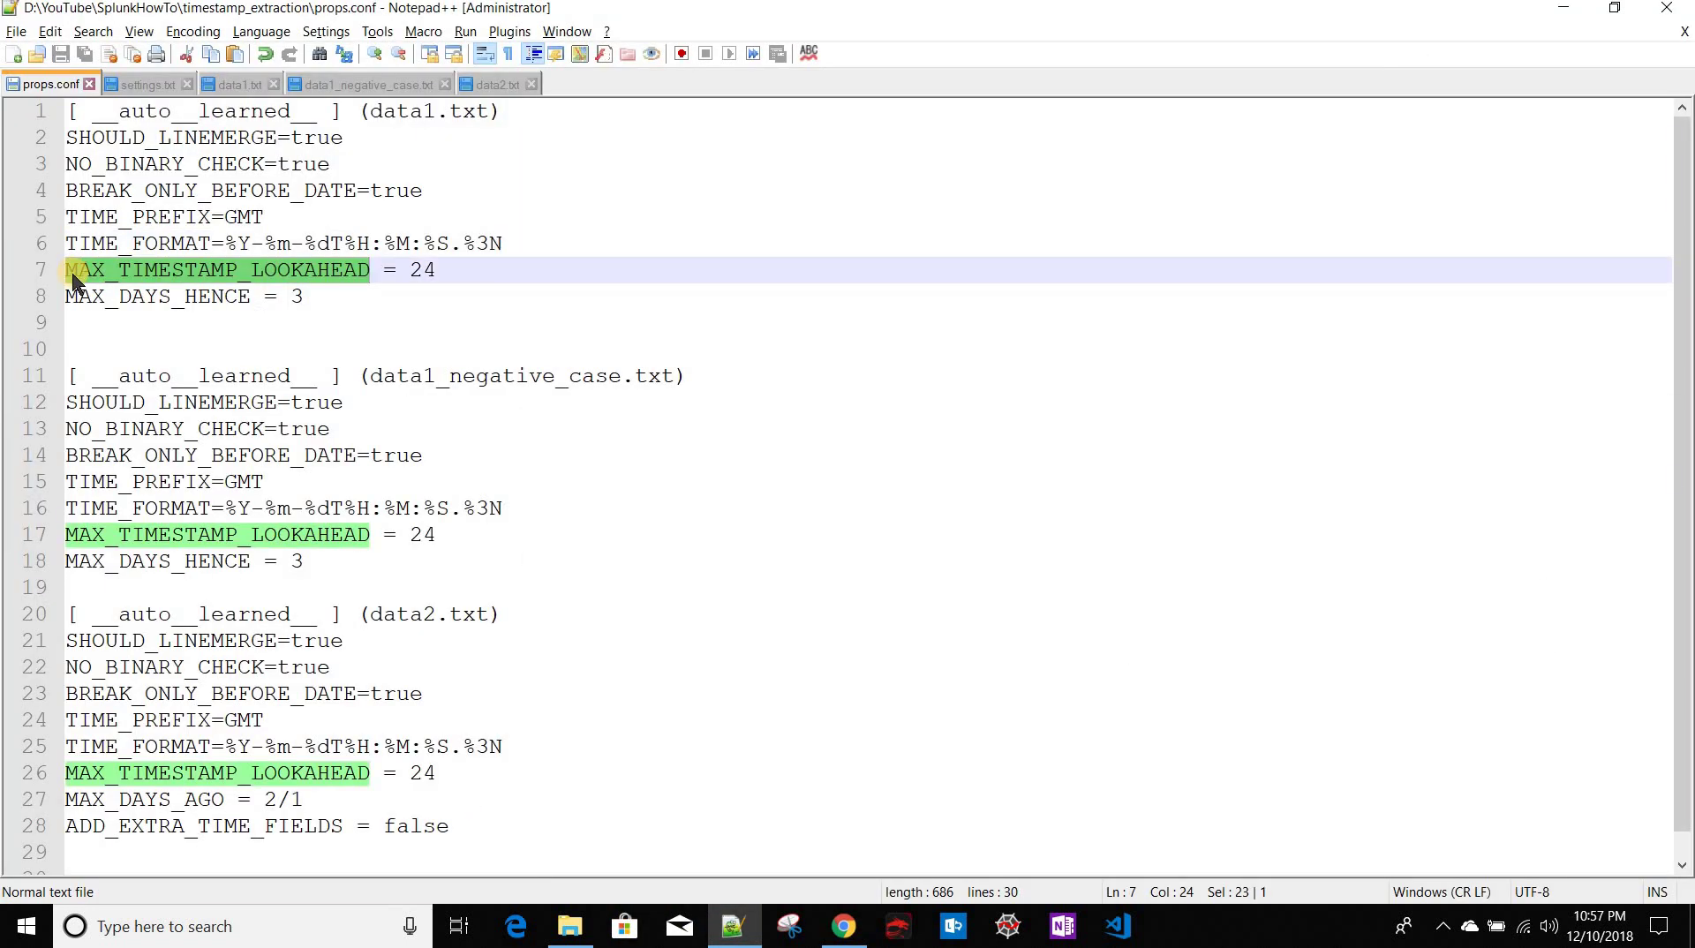
{"action": "key", "text": "alt+Tab"}
{"action": "scroll", "coordinate": [177, 777], "scroll_direction": "down", "scroll_amount": 1}
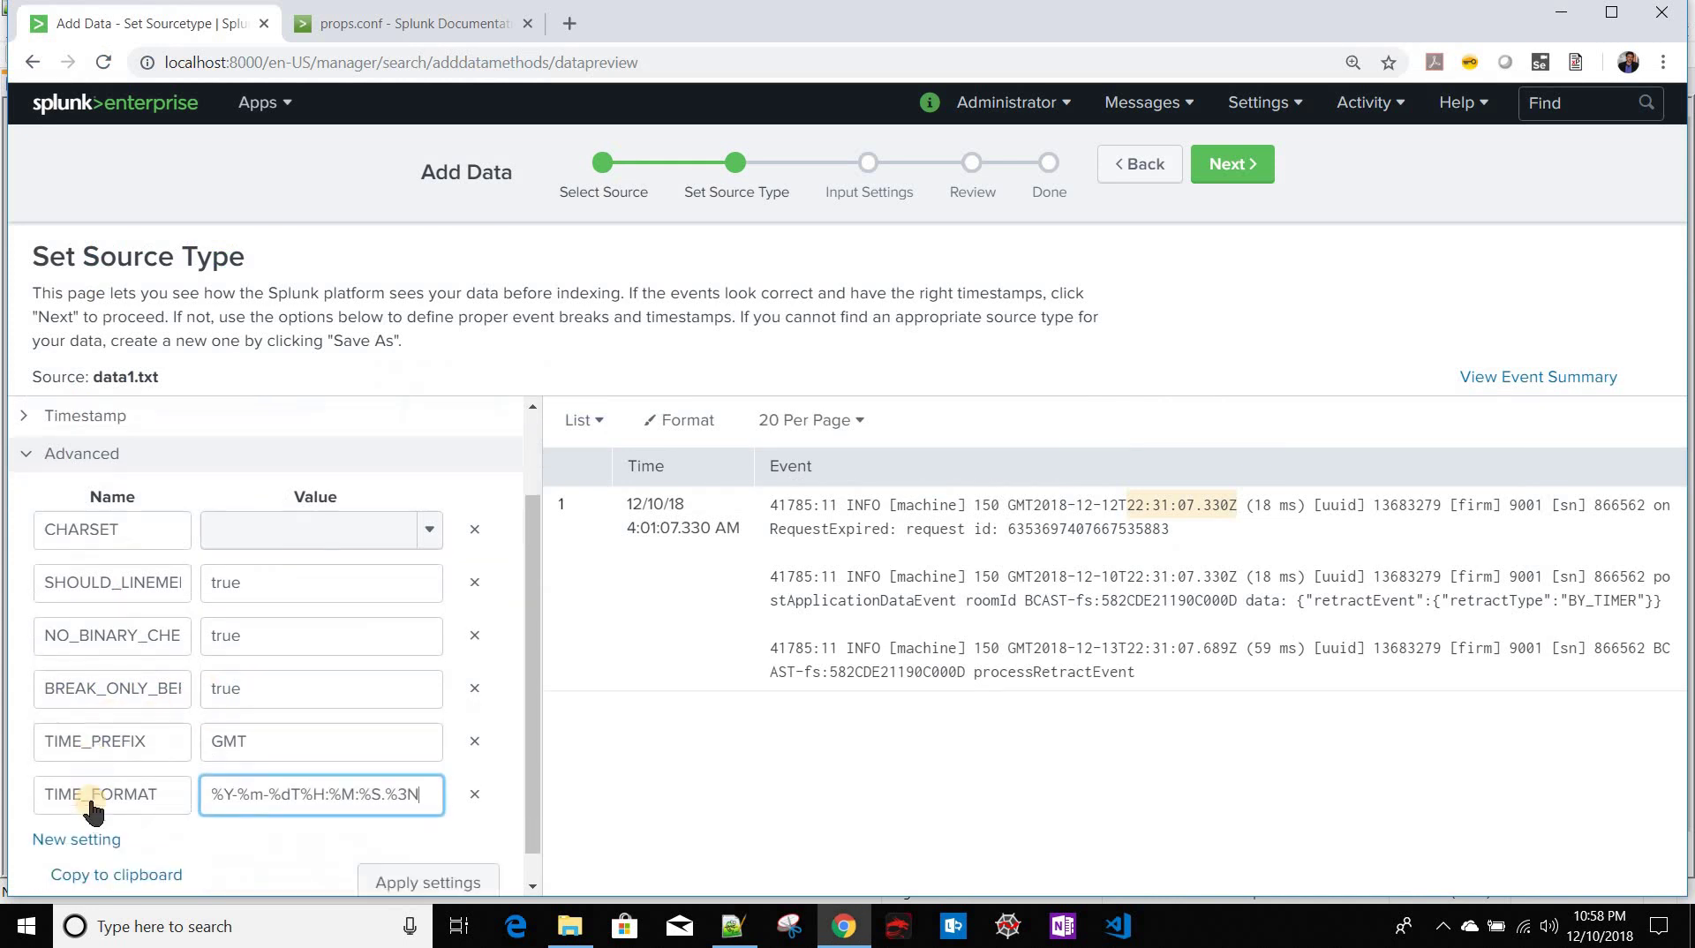
{"action": "left_click", "coordinate": [110, 817]}
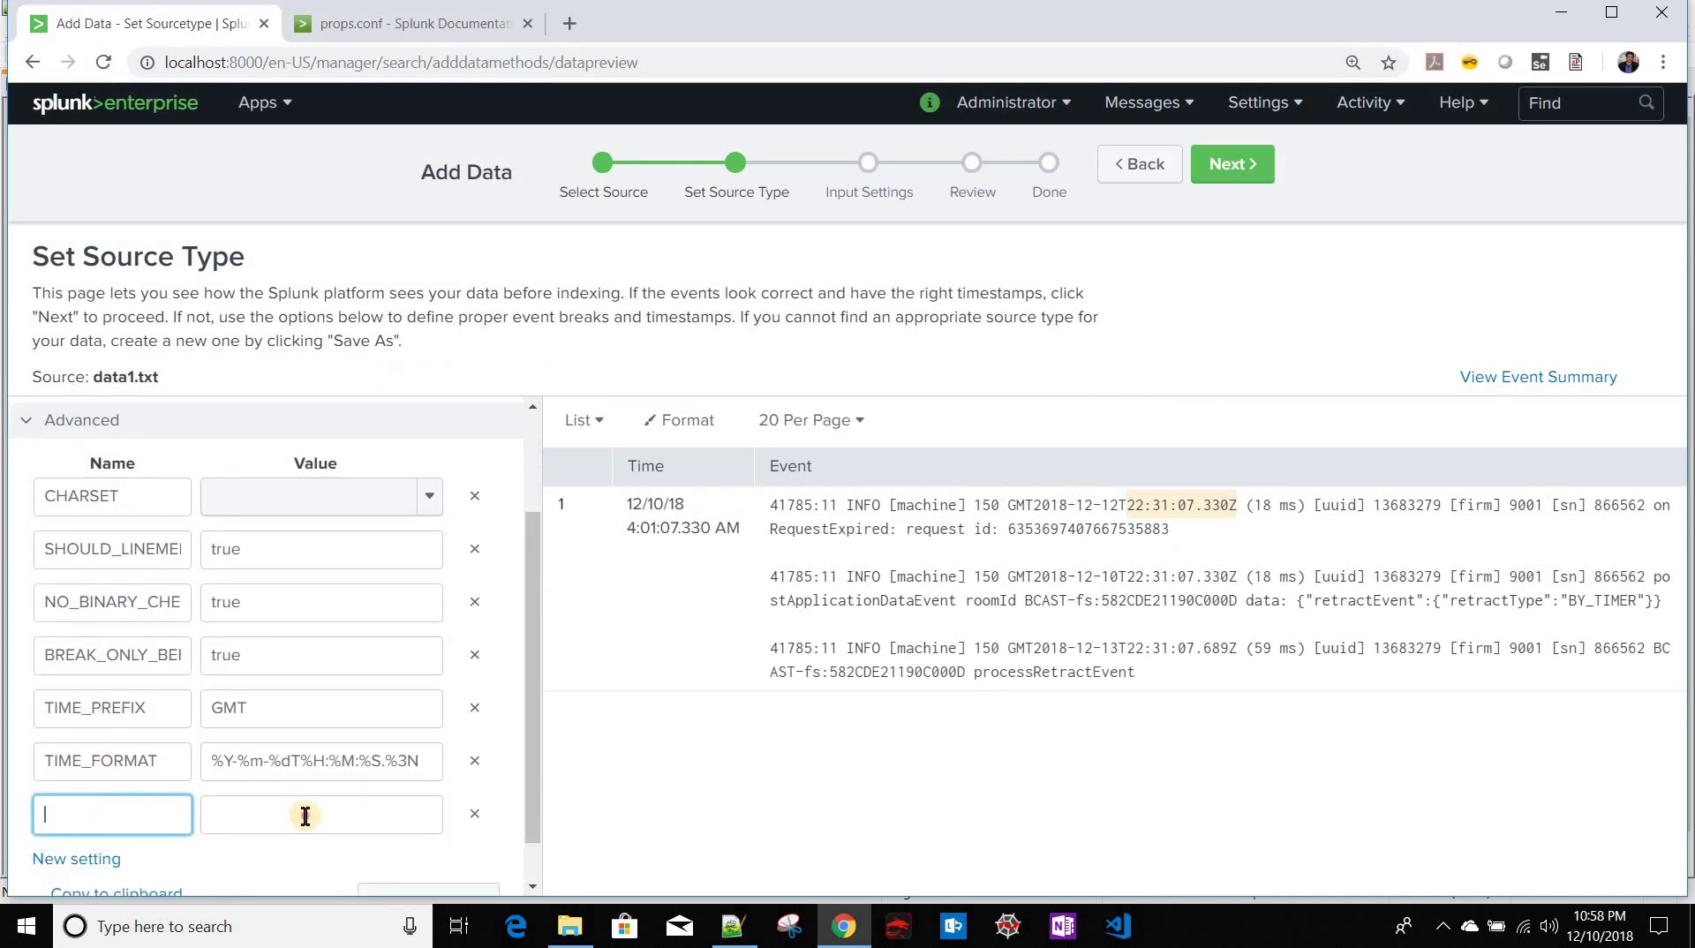
{"action": "key", "text": "ctrl+v"}
{"action": "key", "text": "Tab"}
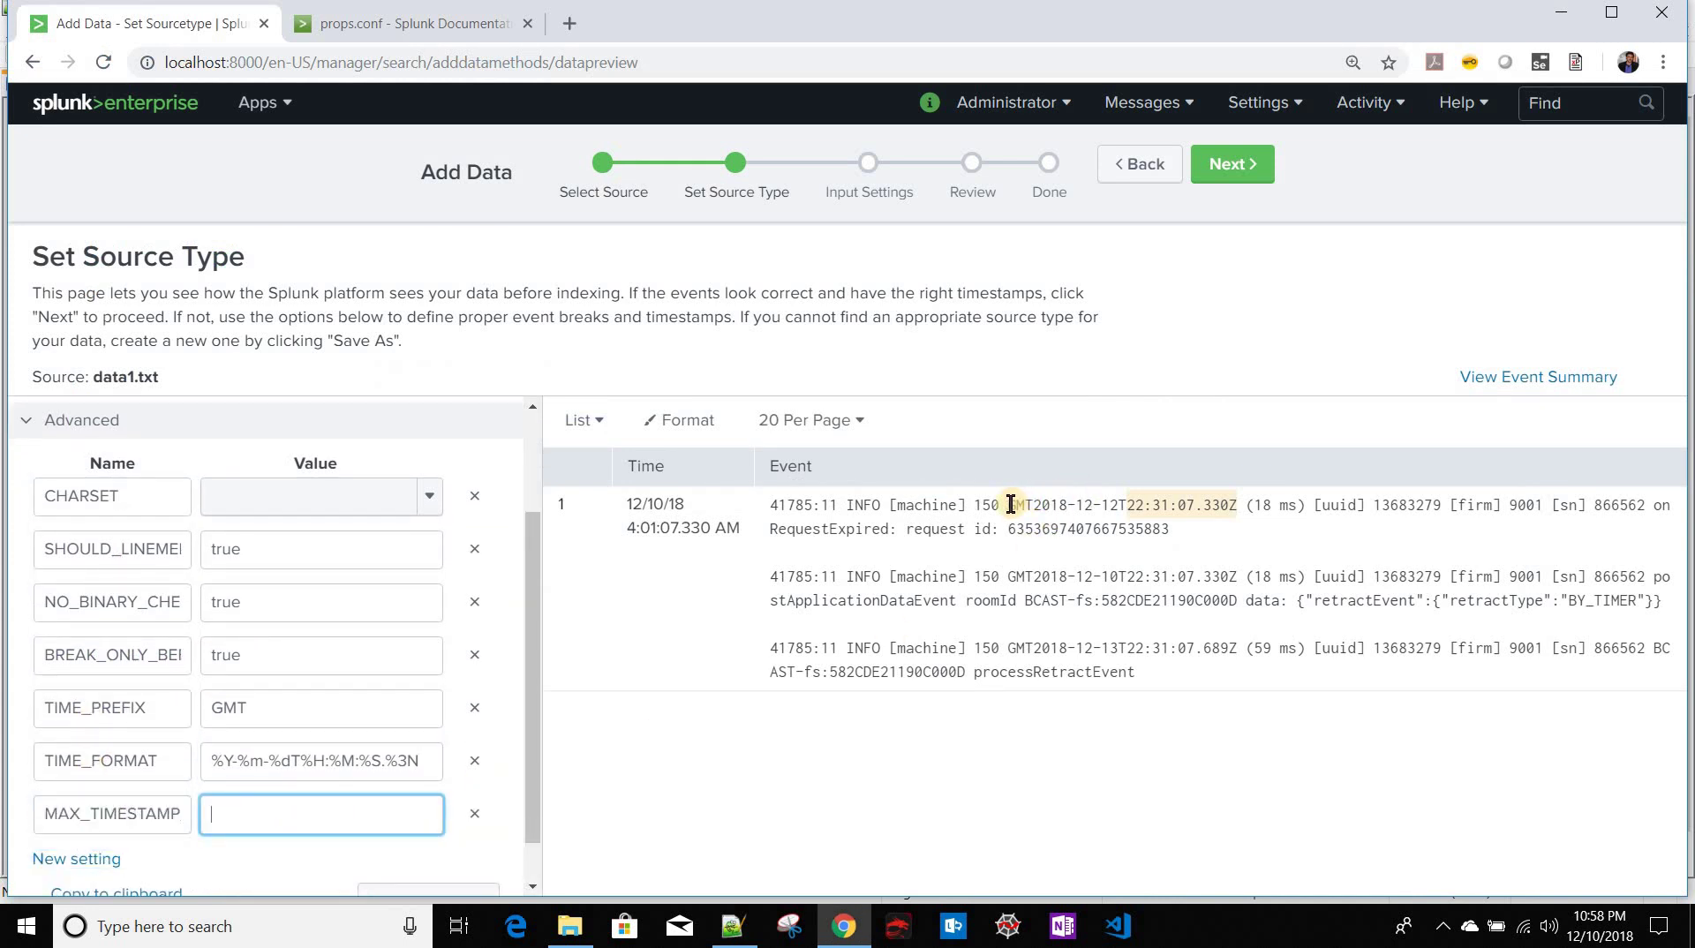
{"action": "left_click_drag", "start_coordinate": [1009, 505], "coordinate": [1244, 508]}
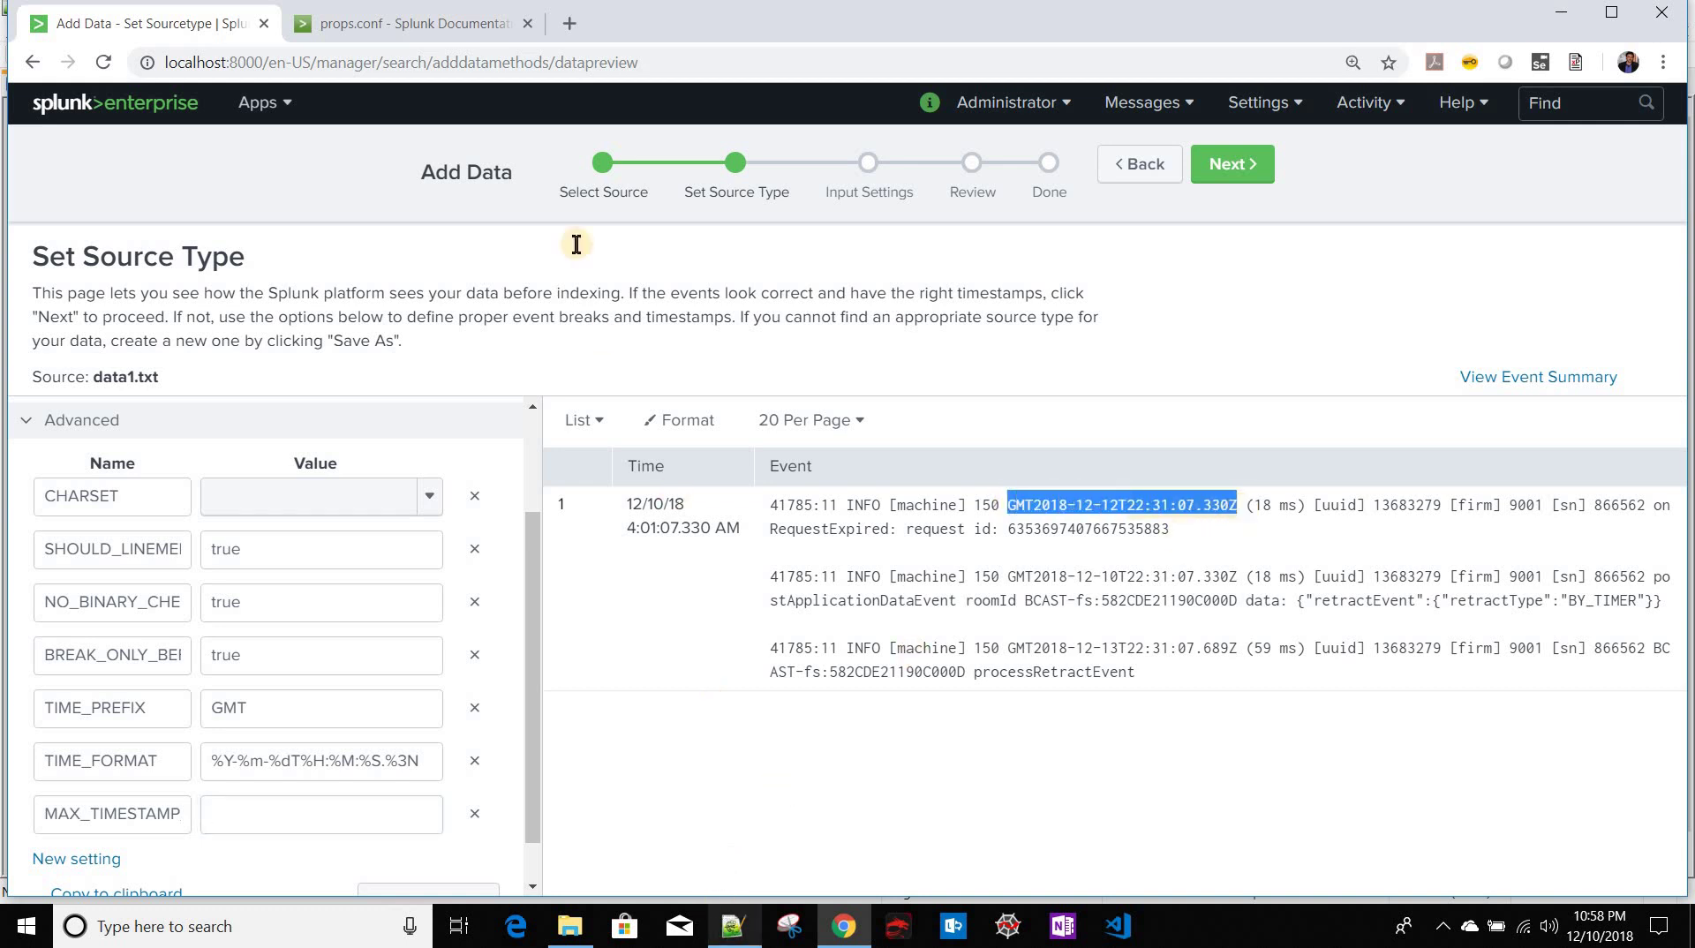
{"action": "key", "text": "alt+Tab"}
{"action": "key", "text": "ctrl+n"}
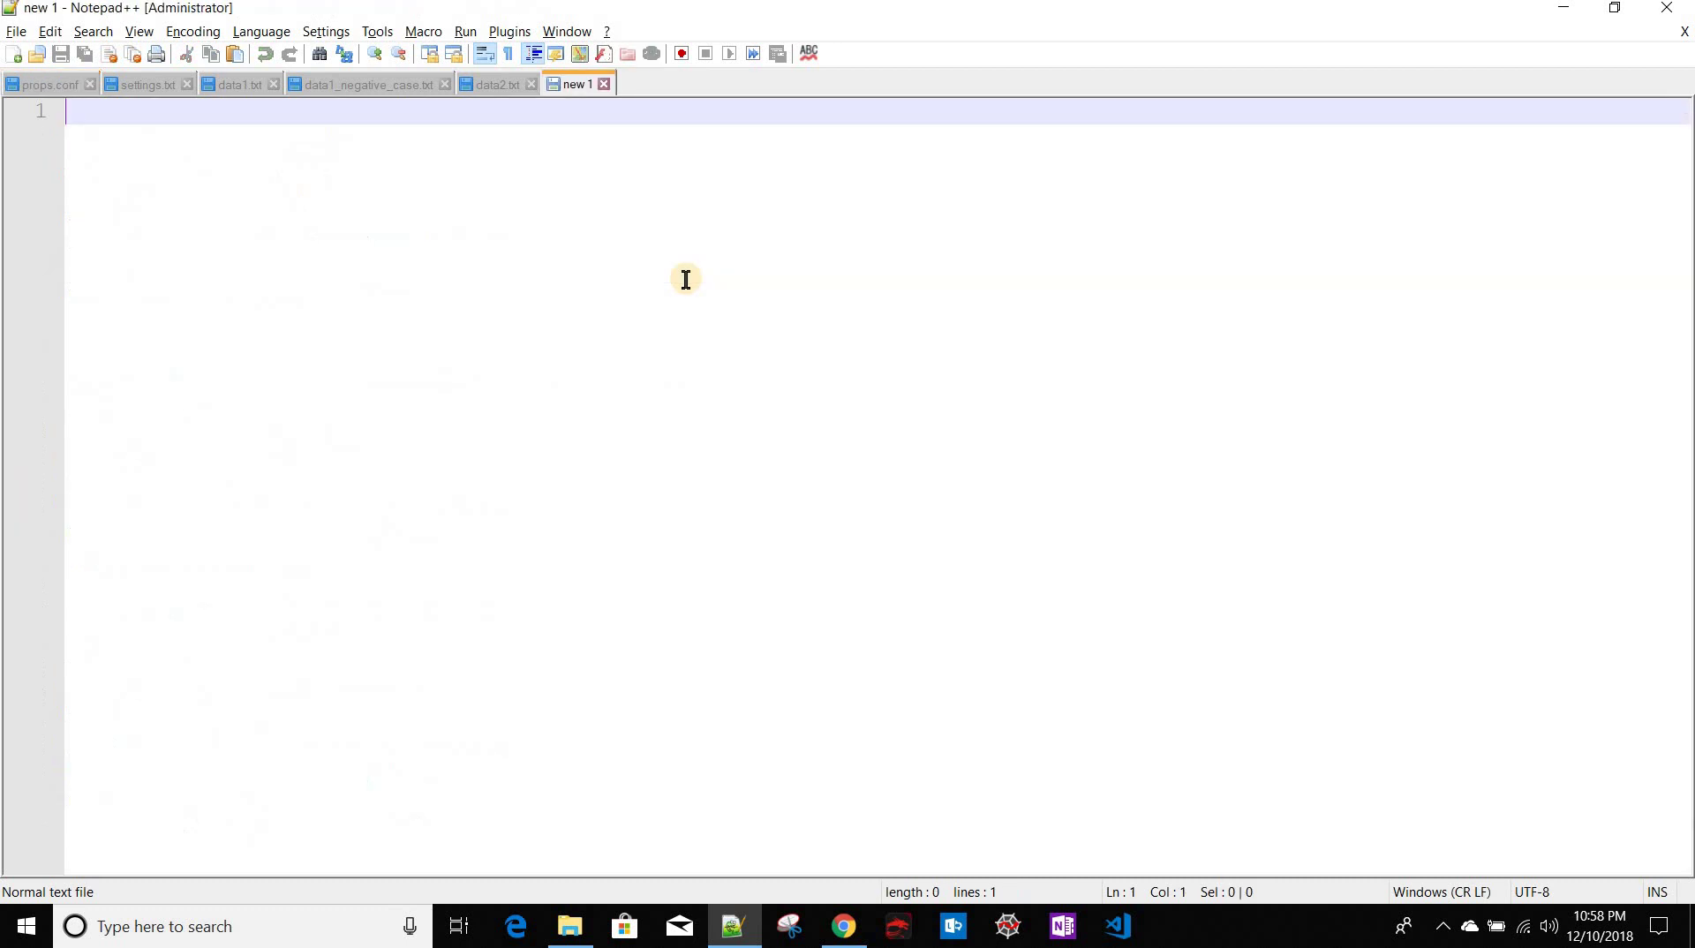
Step: Paste the timestamp into new 1 and strip GMT, leaving 24-character 2018-12-12T22:31:07.330Z
{"action": "key", "text": "ctrl+v"}
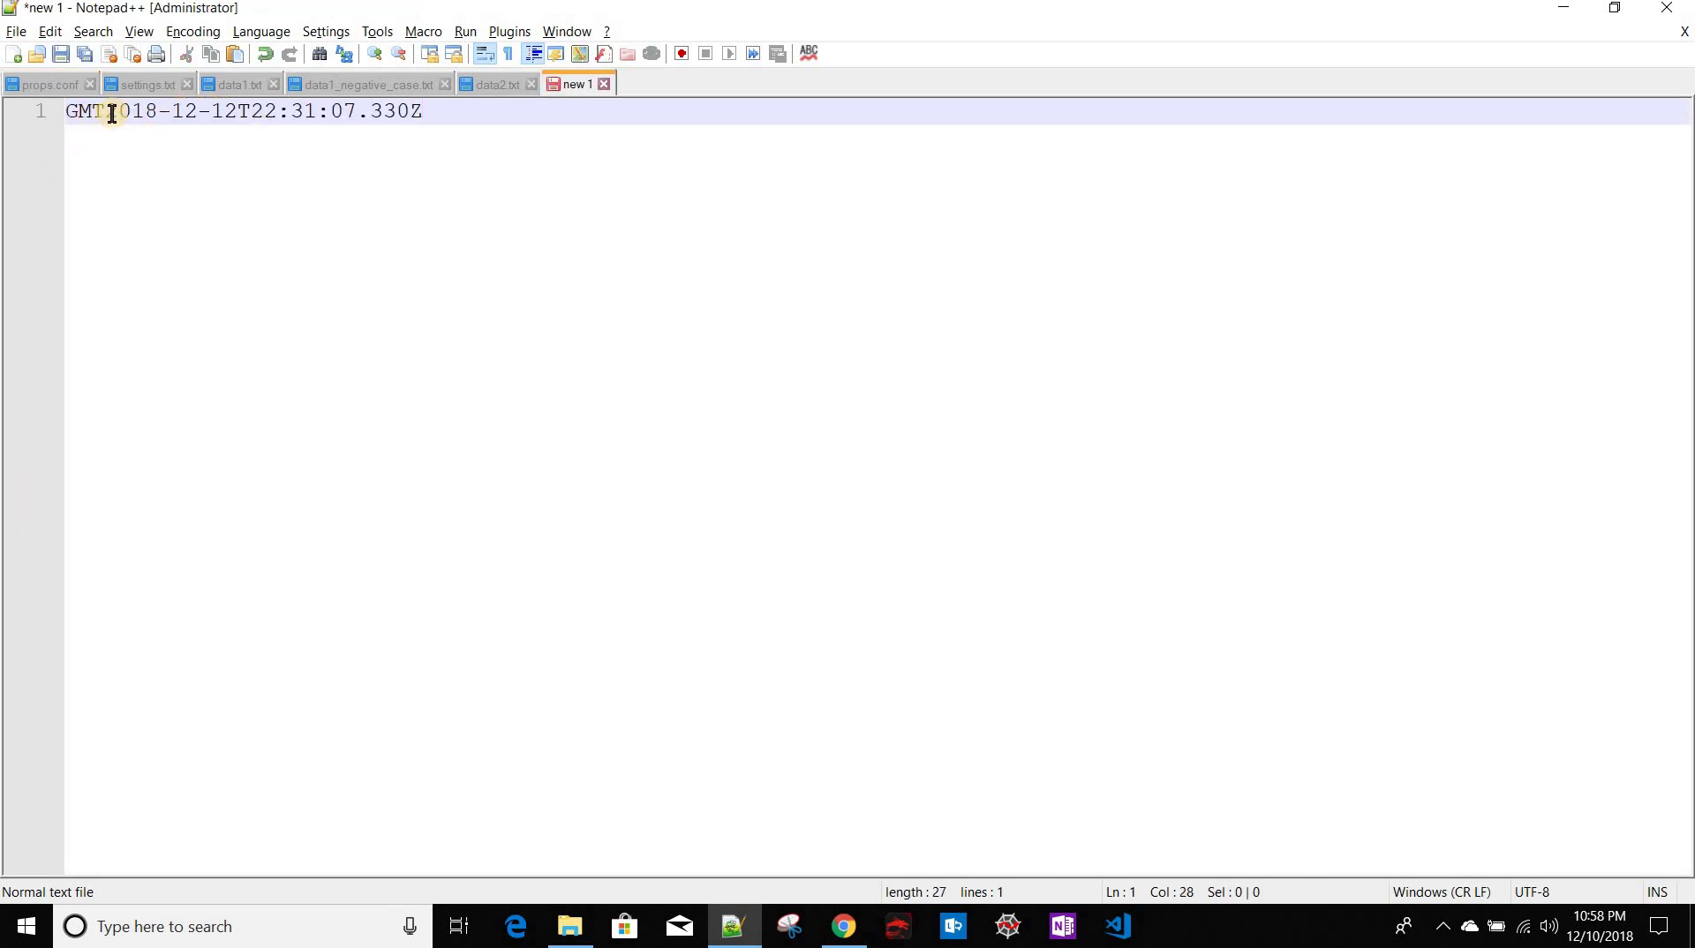
{"action": "key", "text": "Home"}
{"action": "key", "text": "Right"}
{"action": "key", "text": "Right"}
{"action": "key", "text": "Right"}
{"action": "key", "text": "Right"}
{"action": "key", "text": "BackSpace"}
{"action": "key", "text": "BackSpace"}
{"action": "key", "text": "BackSpace"}
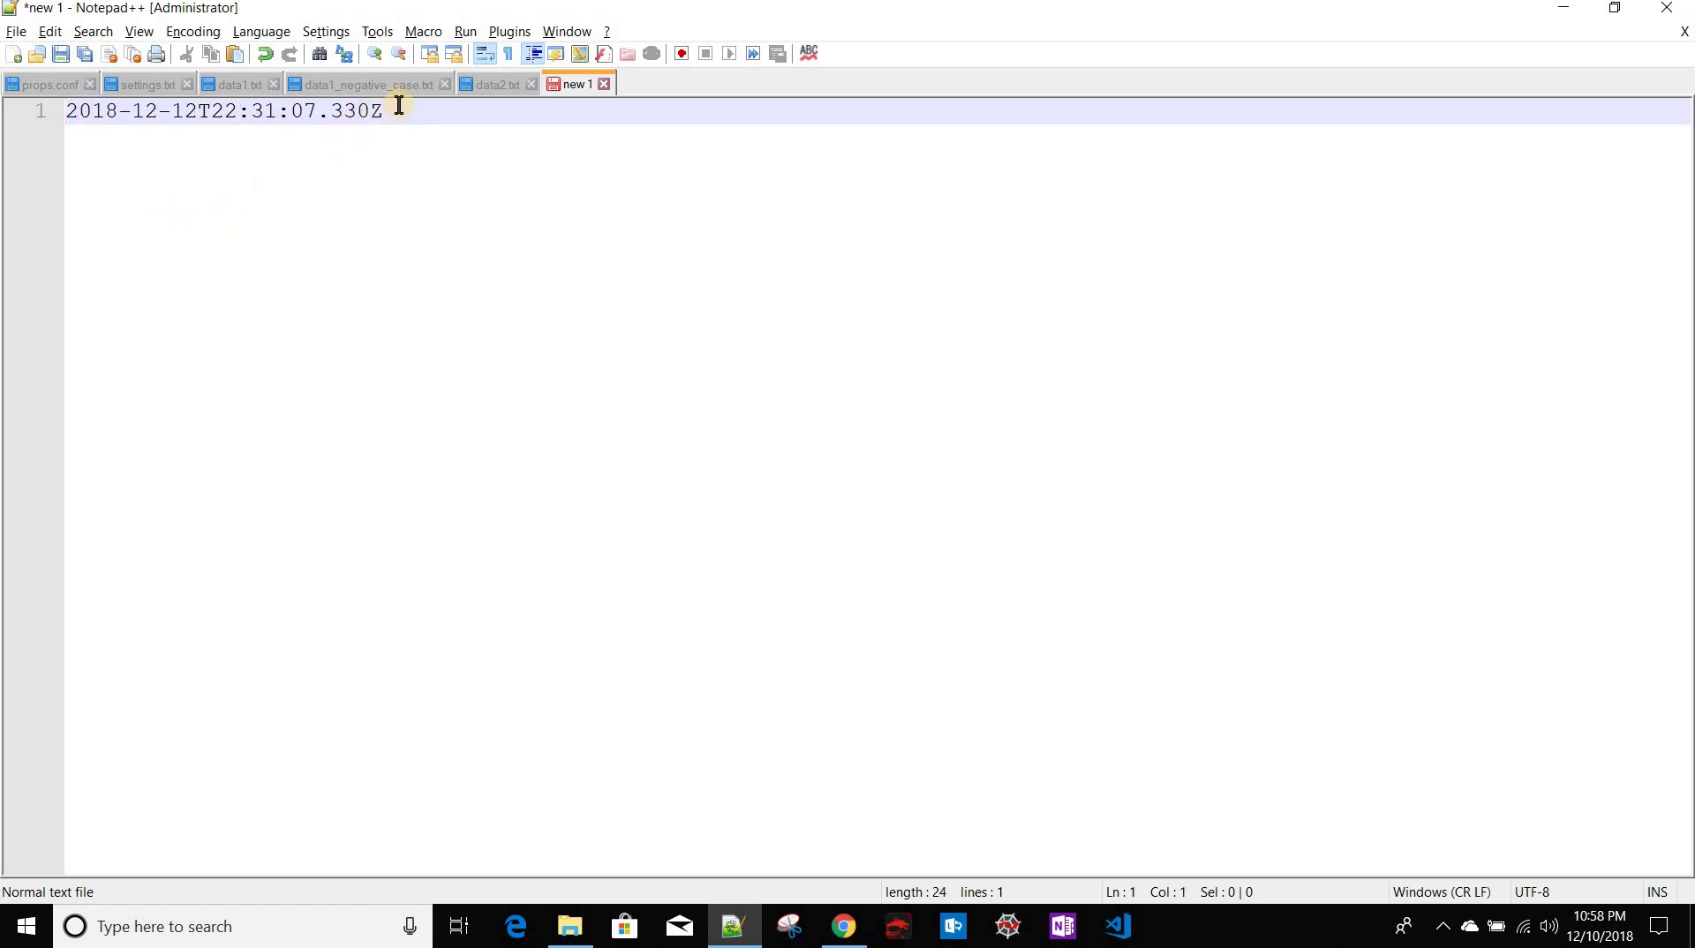
{"action": "left_click", "coordinate": [399, 105]}
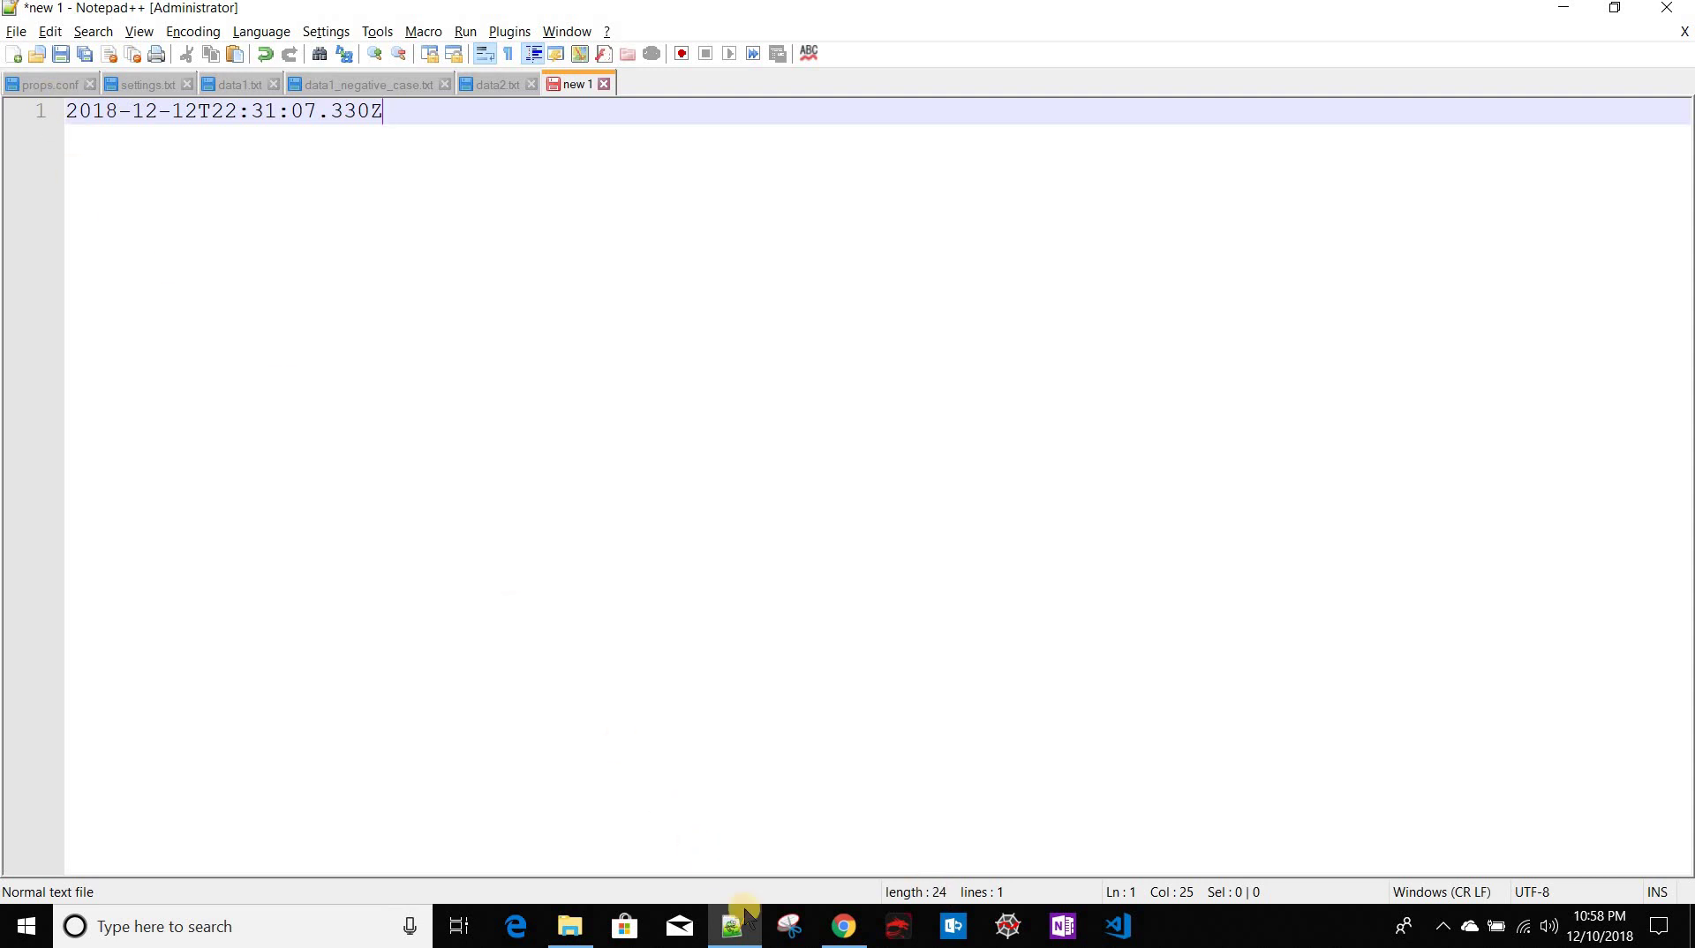
{"action": "key", "text": "alt+Tab"}
{"action": "left_click", "coordinate": [263, 826]}
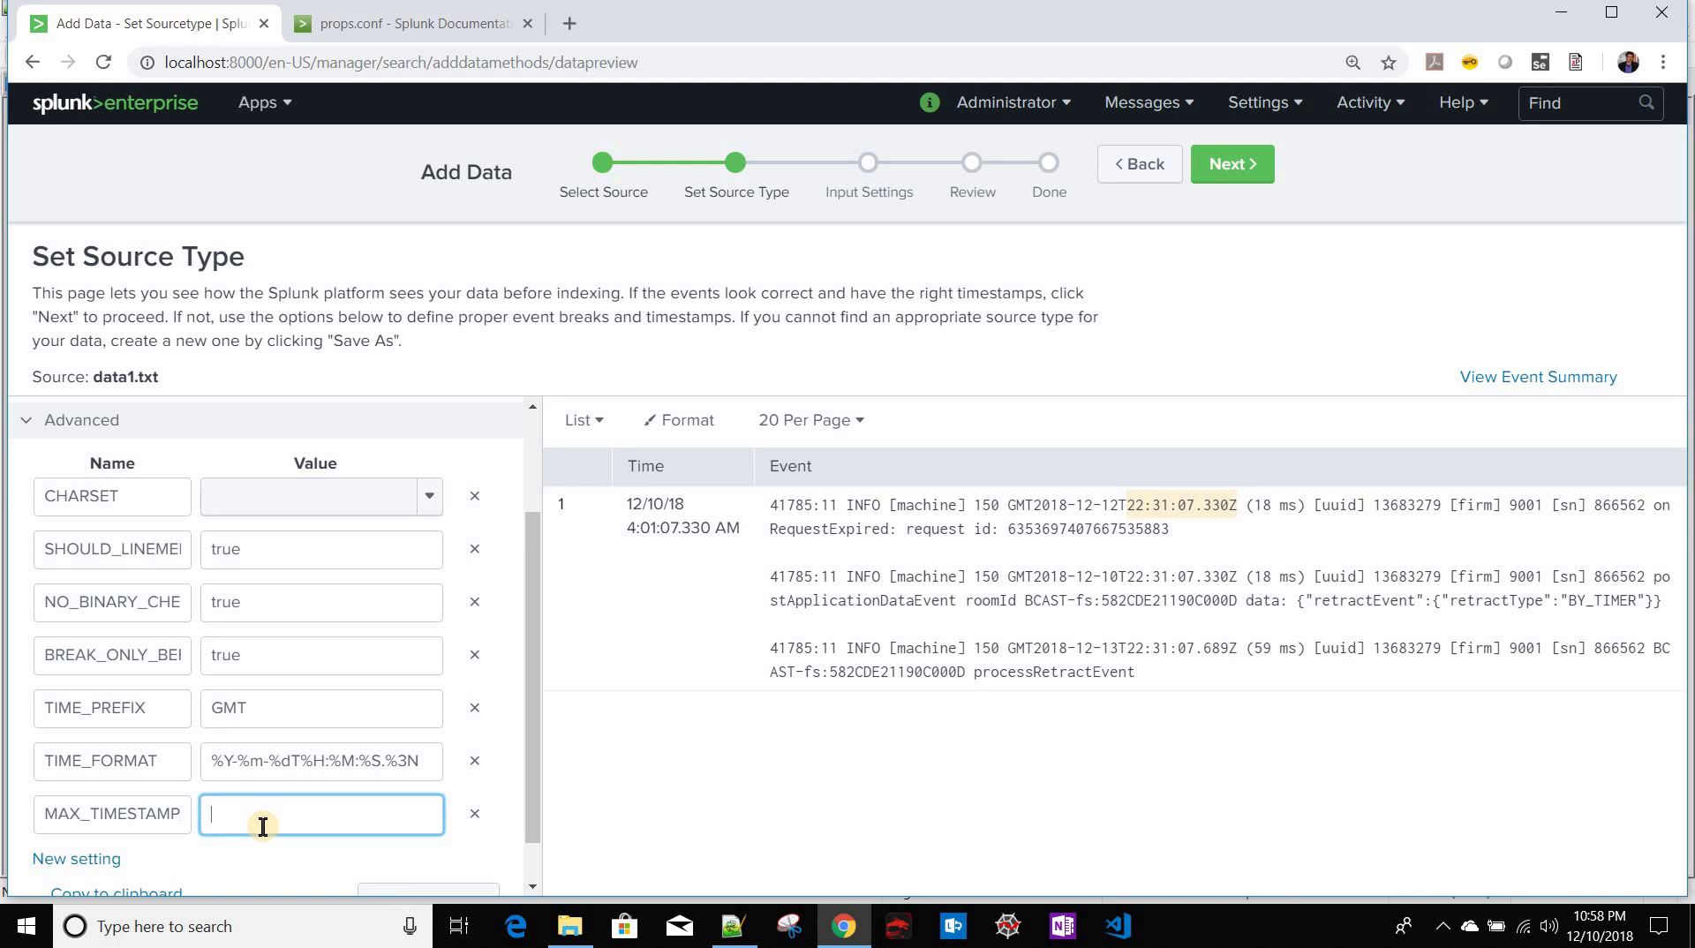
Step: Set MAX_TIMESTAMP_LOOKAHEAD to 24 and apply the settings to the preview
{"action": "type", "text": "24"}
{"action": "scroll", "coordinate": [401, 857], "scroll_direction": "down", "scroll_amount": 1}
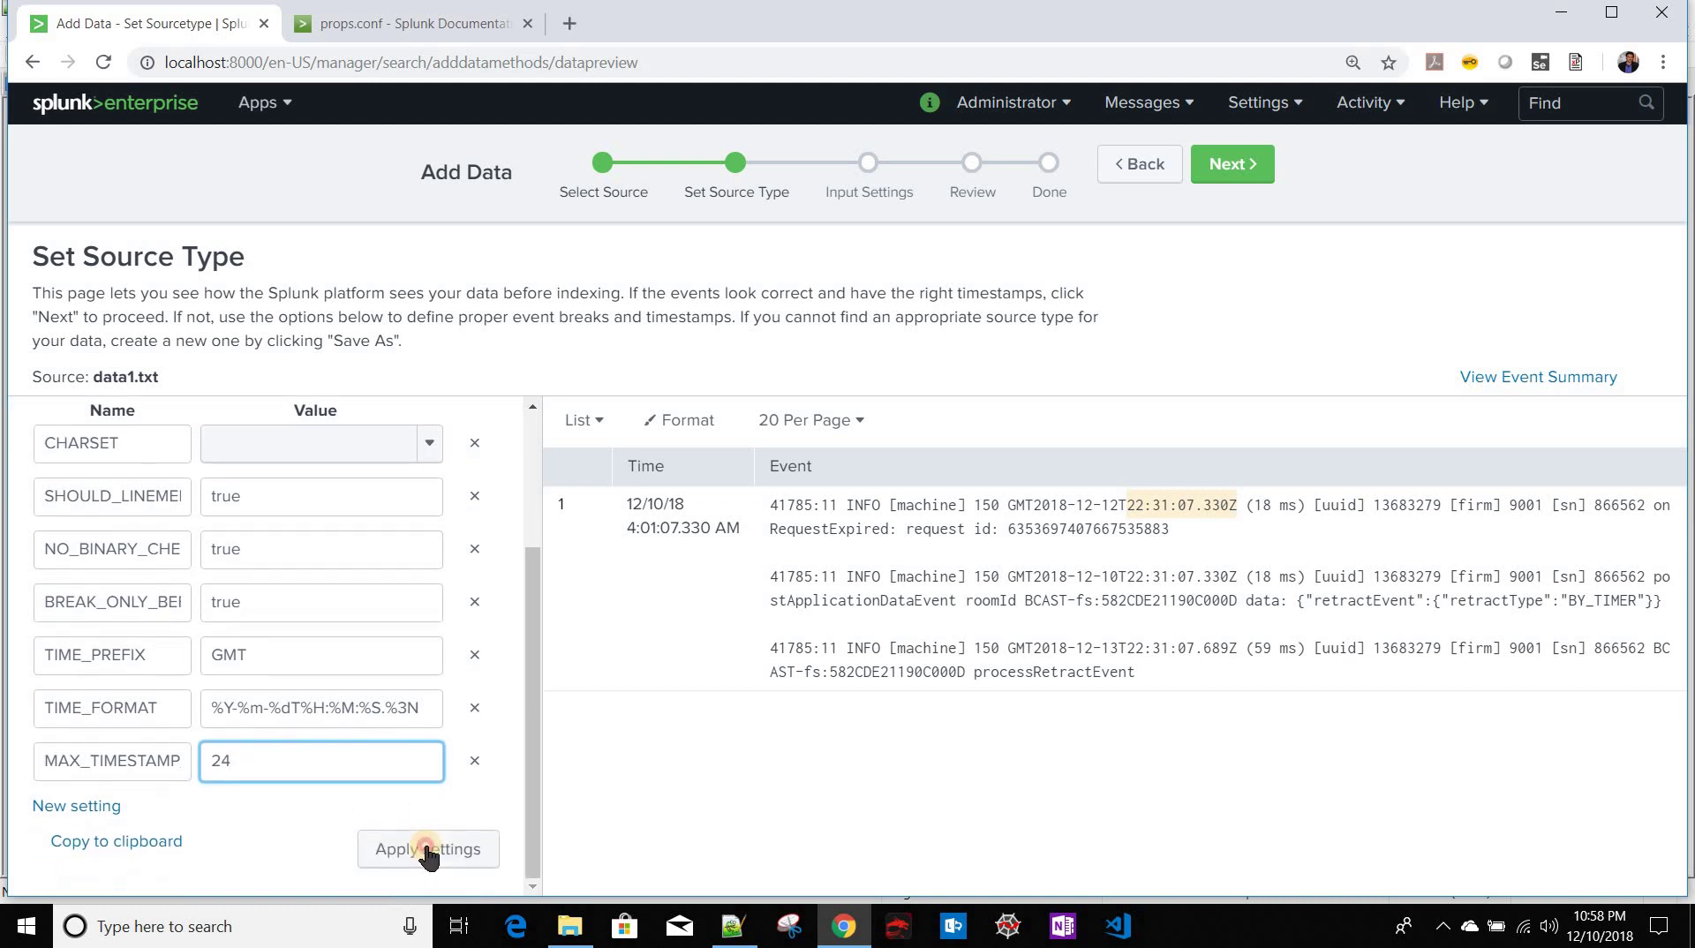
{"action": "left_click", "coordinate": [428, 851]}
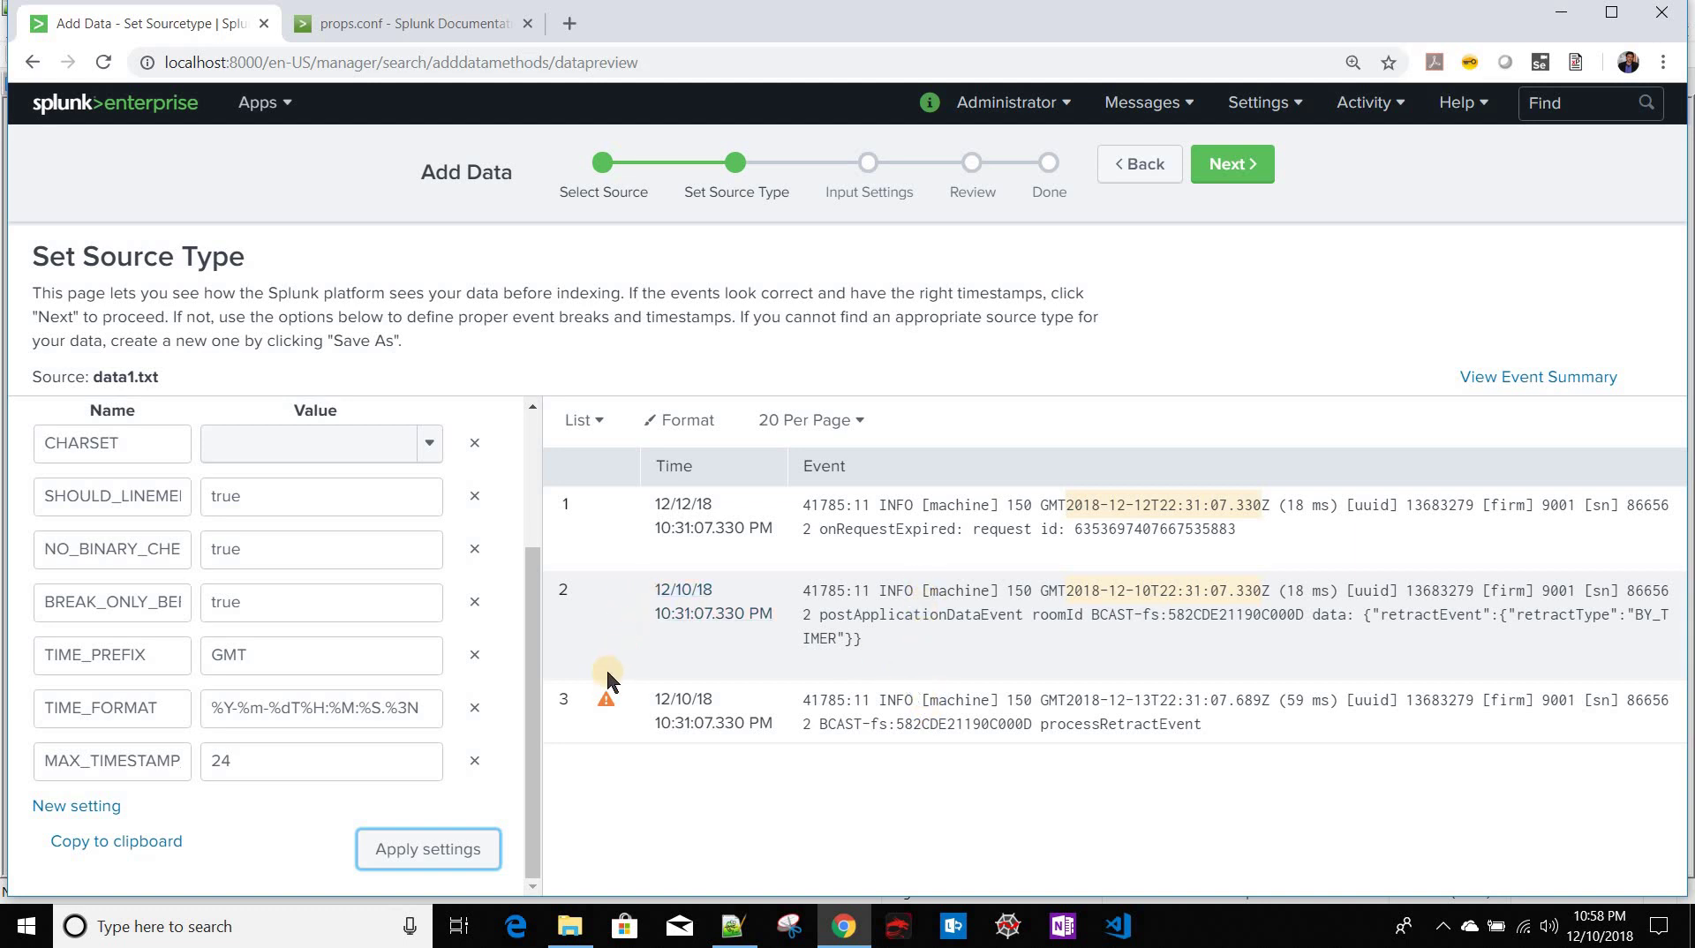
Step: Compare the raw timestamps of events 2, 1 and 3 against their parsed times
{"action": "mouse_move", "coordinate": [604, 702]}
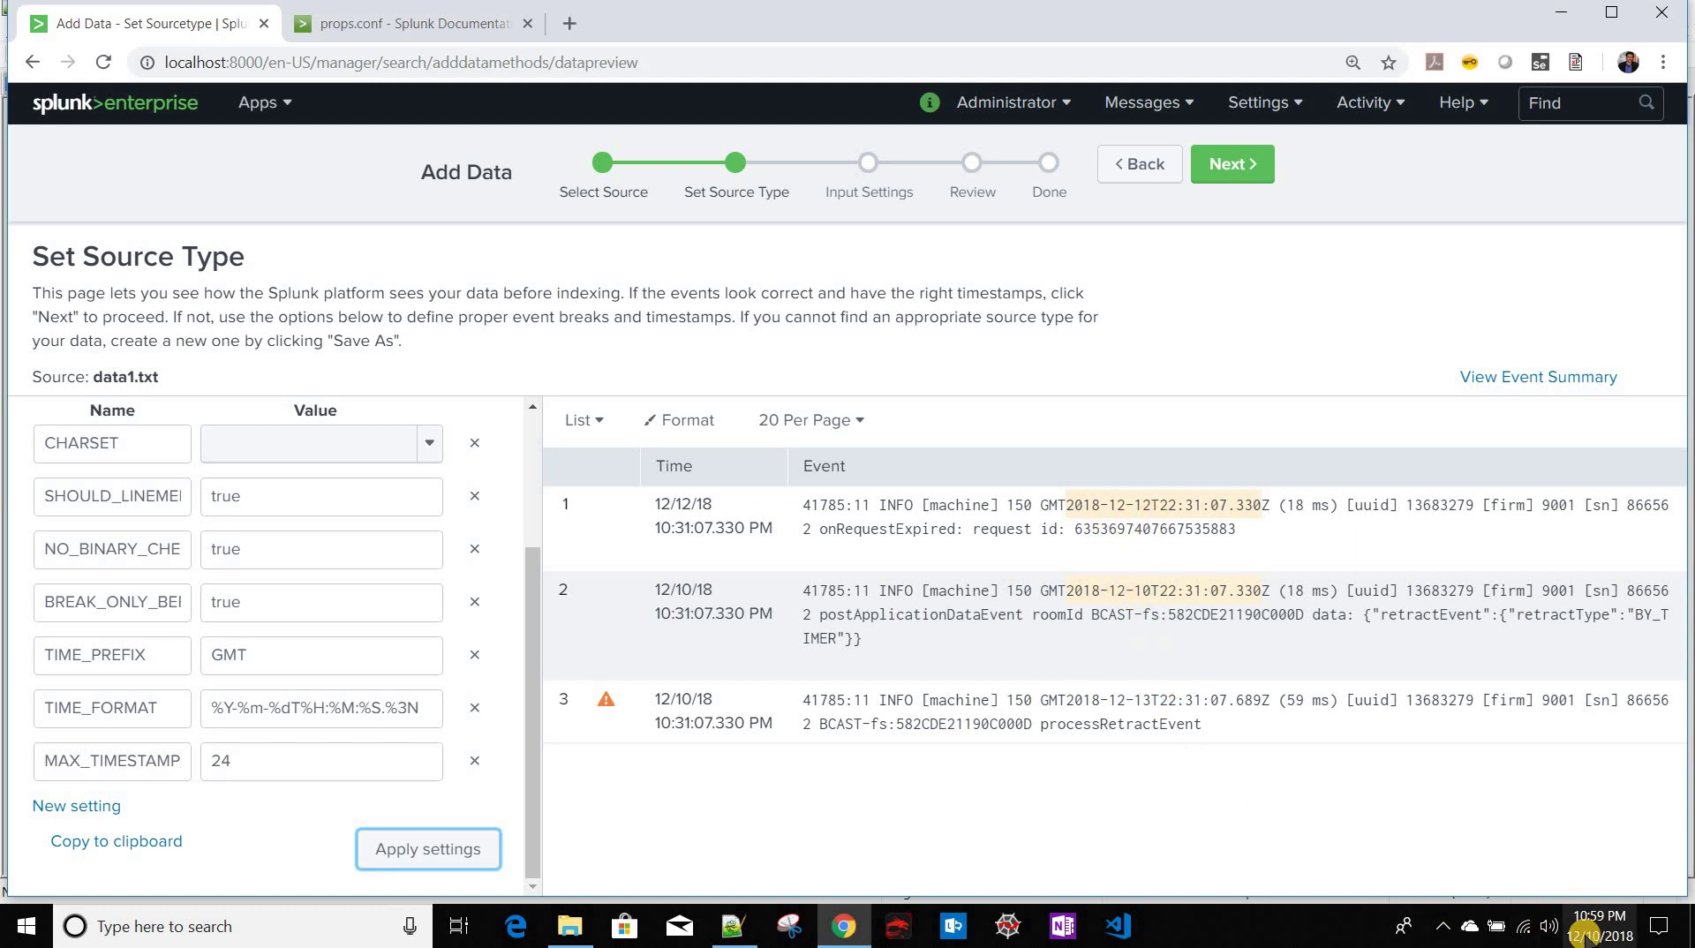
{"action": "mouse_move", "coordinate": [1587, 938]}
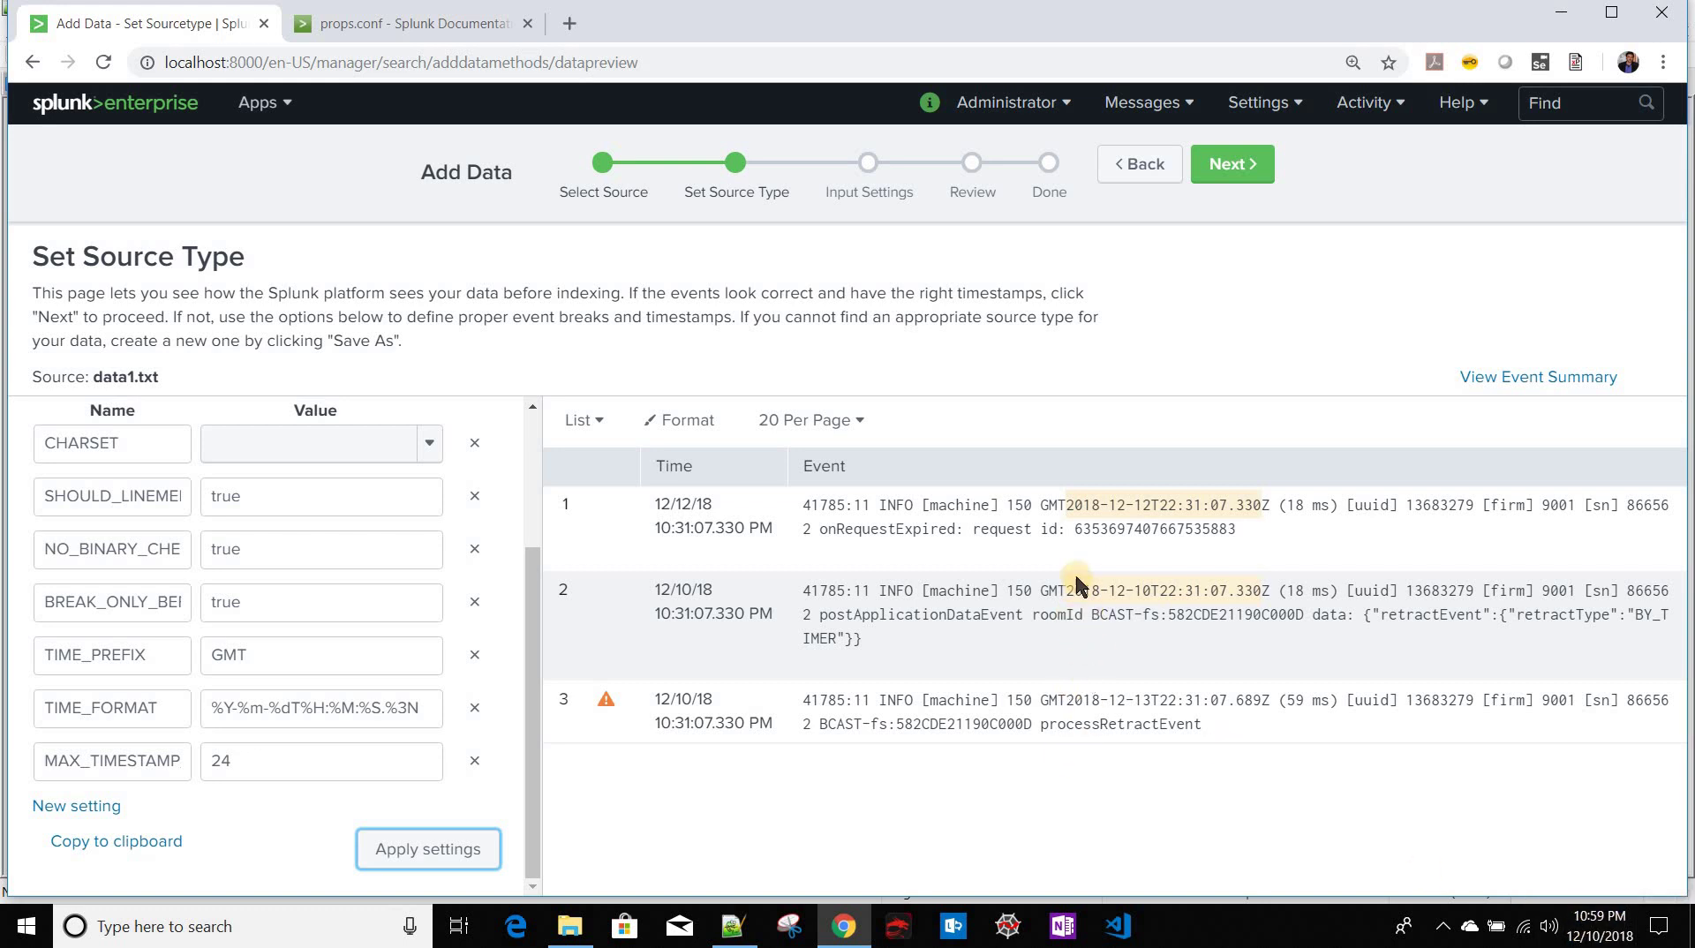
{"action": "left_click_drag", "start_coordinate": [1074, 592], "coordinate": [1236, 585]}
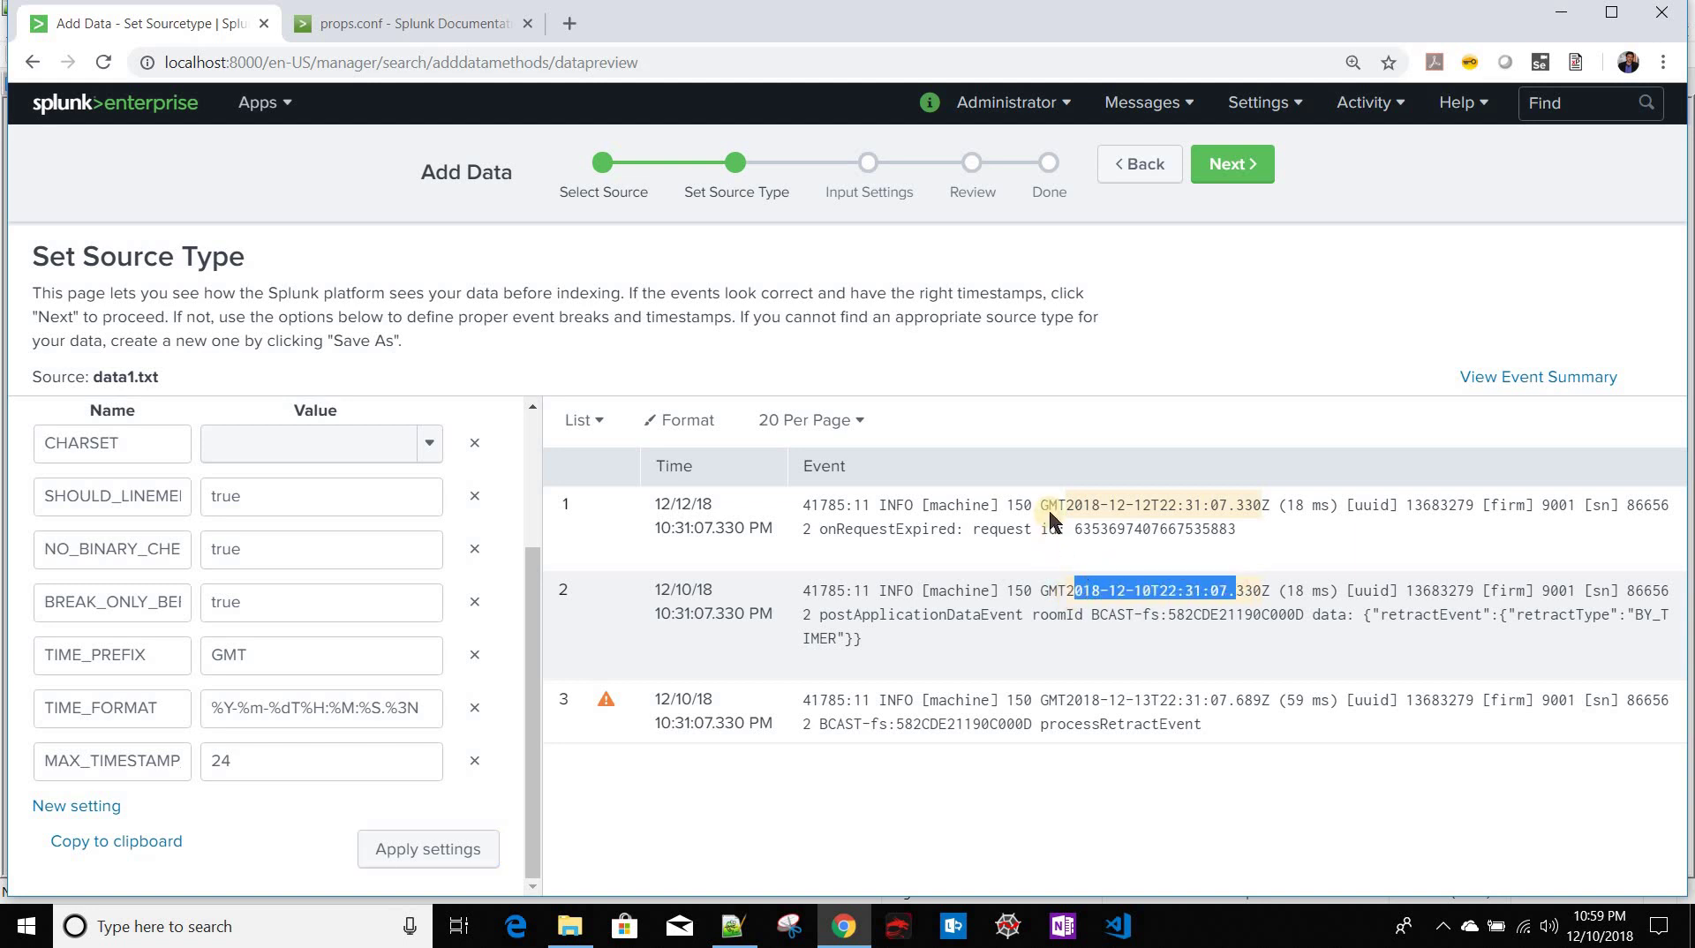
{"action": "left_click_drag", "start_coordinate": [1057, 505], "coordinate": [1167, 505]}
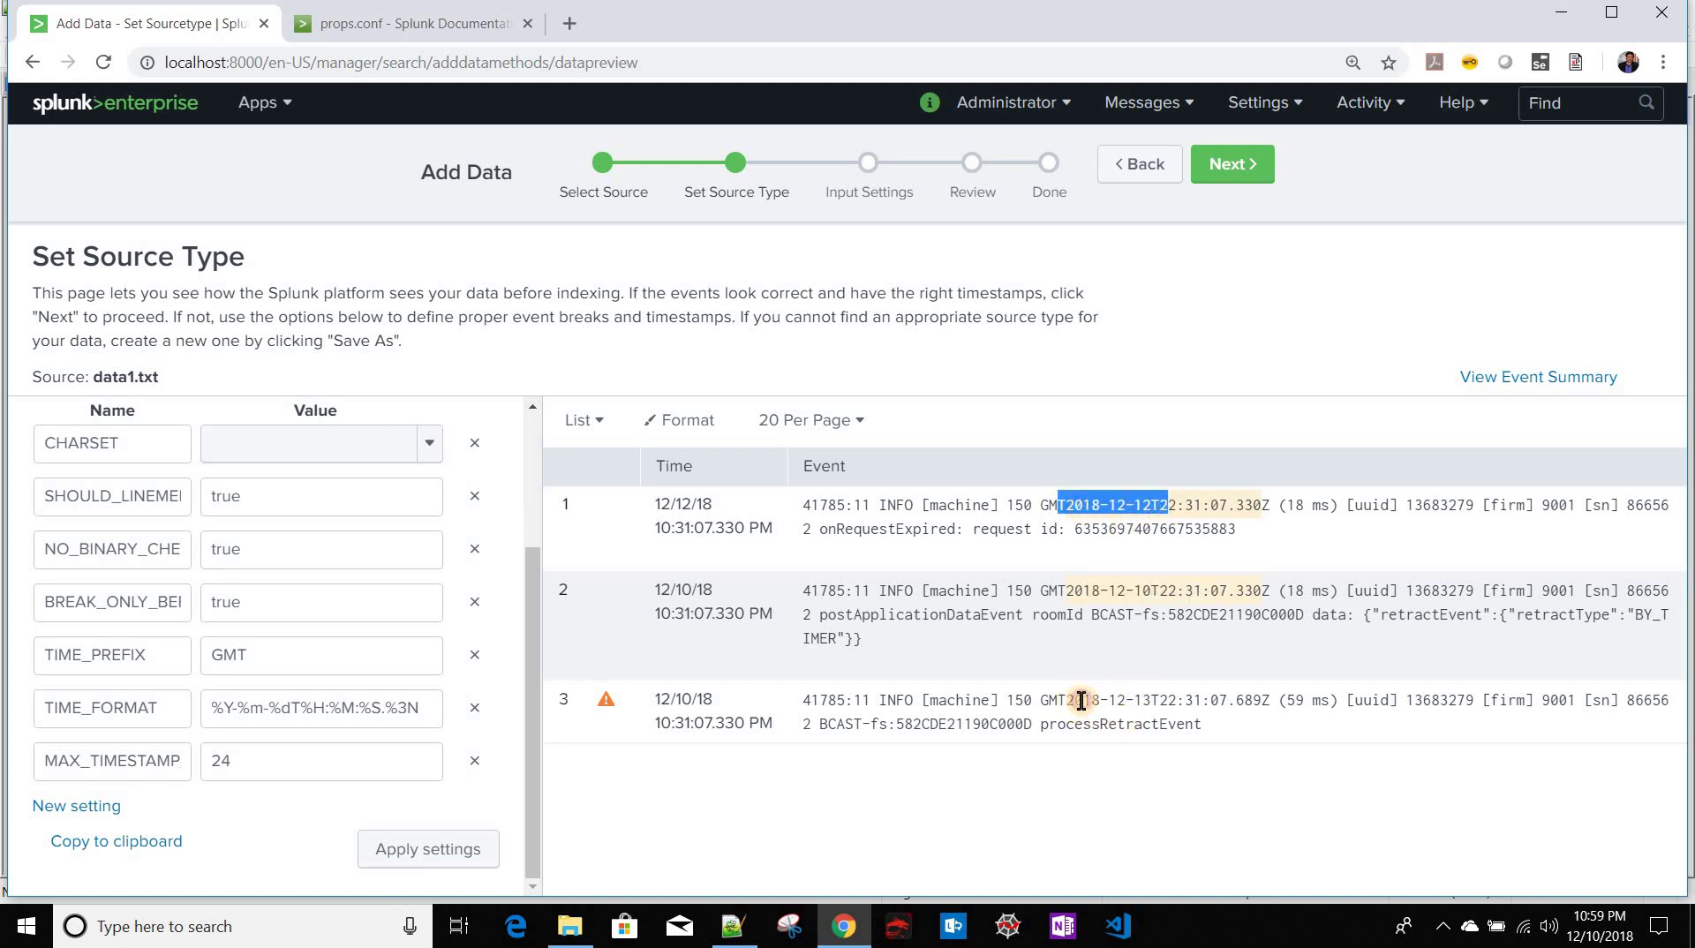
{"action": "left_click_drag", "start_coordinate": [1075, 700], "coordinate": [1151, 699]}
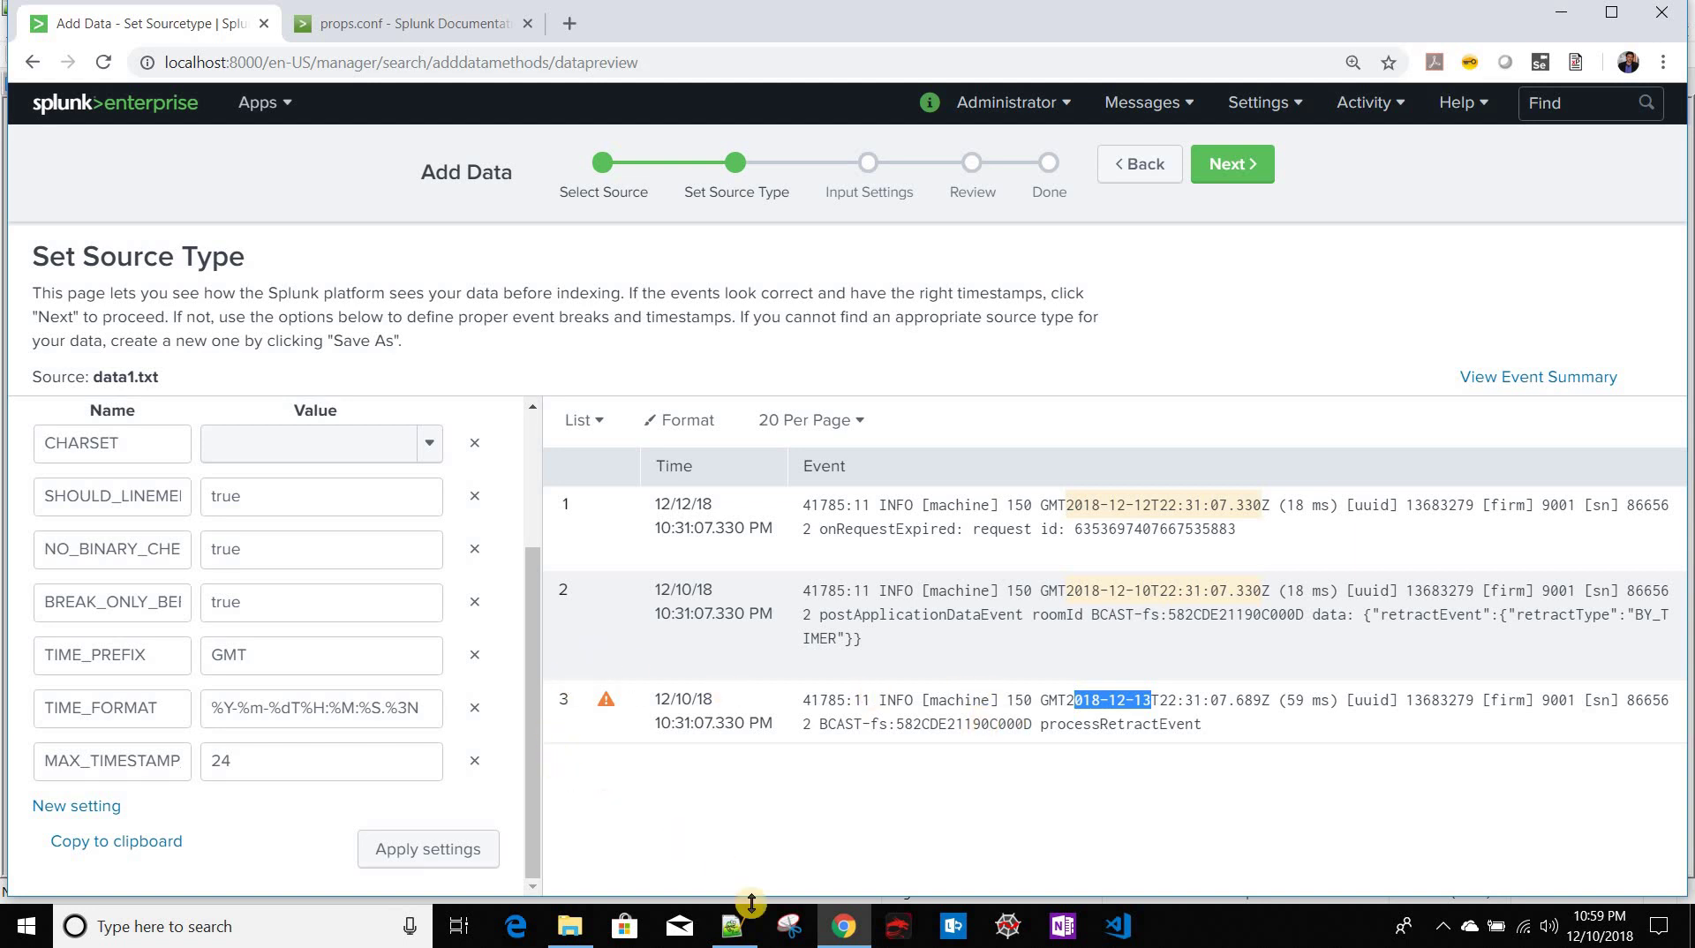
Step: Add a MAX_DAYS_HENCE setting row with the name copied from props.conf
{"action": "left_click", "coordinate": [729, 932]}
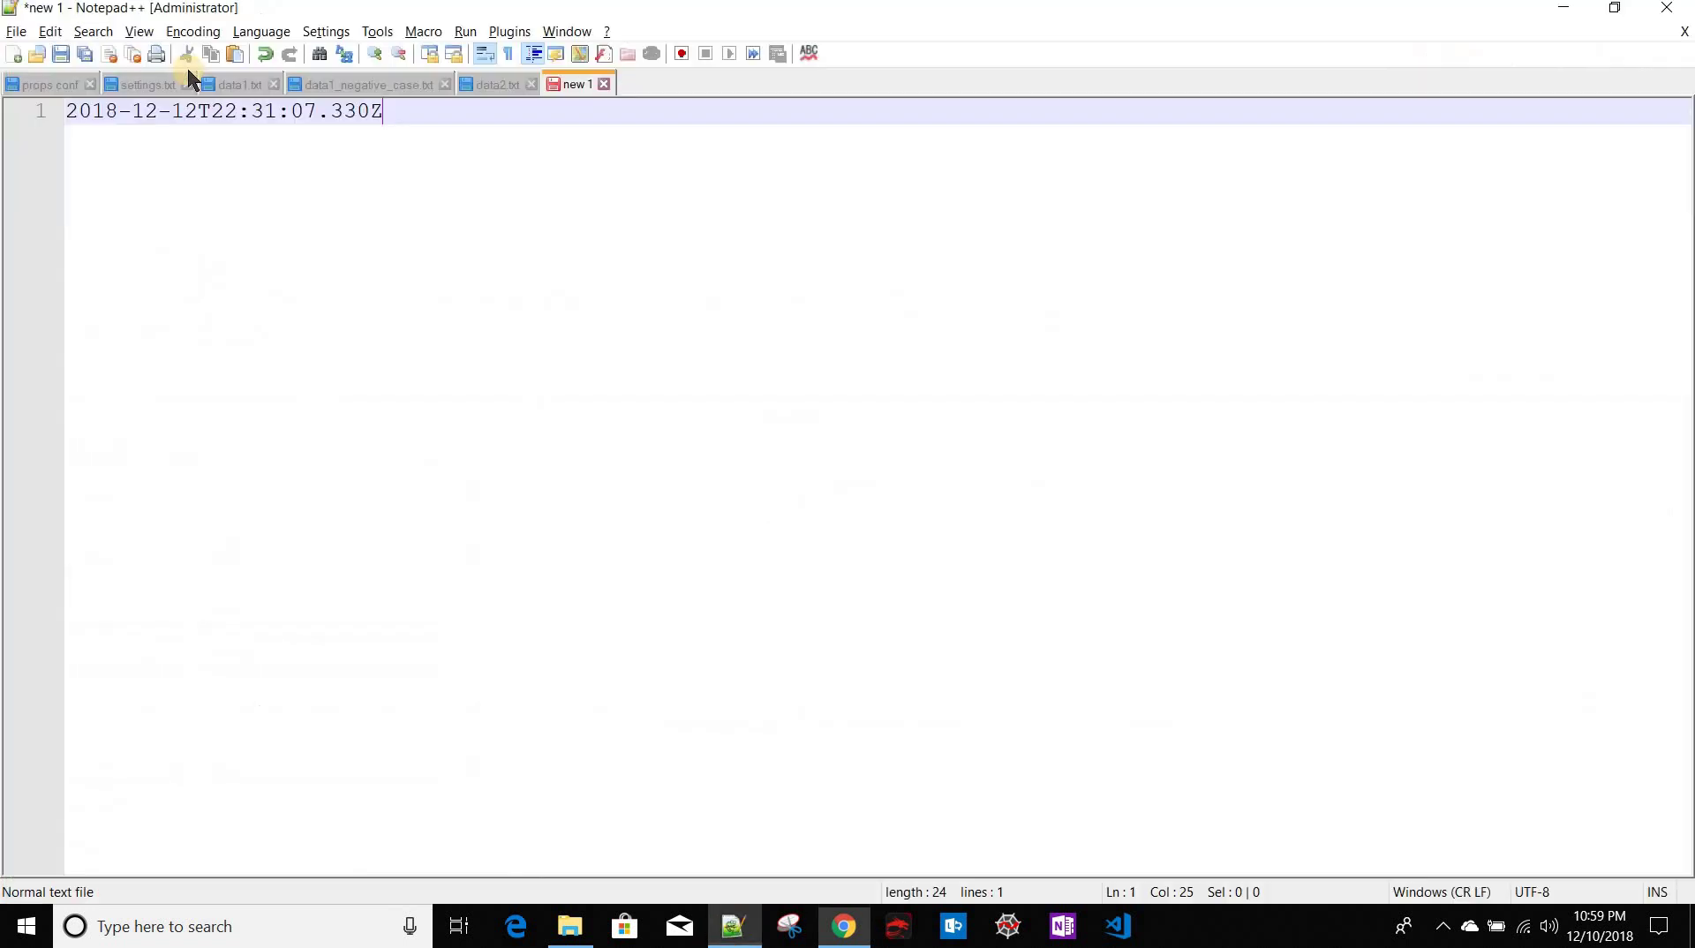
{"action": "key", "text": "ctrl+Tab"}
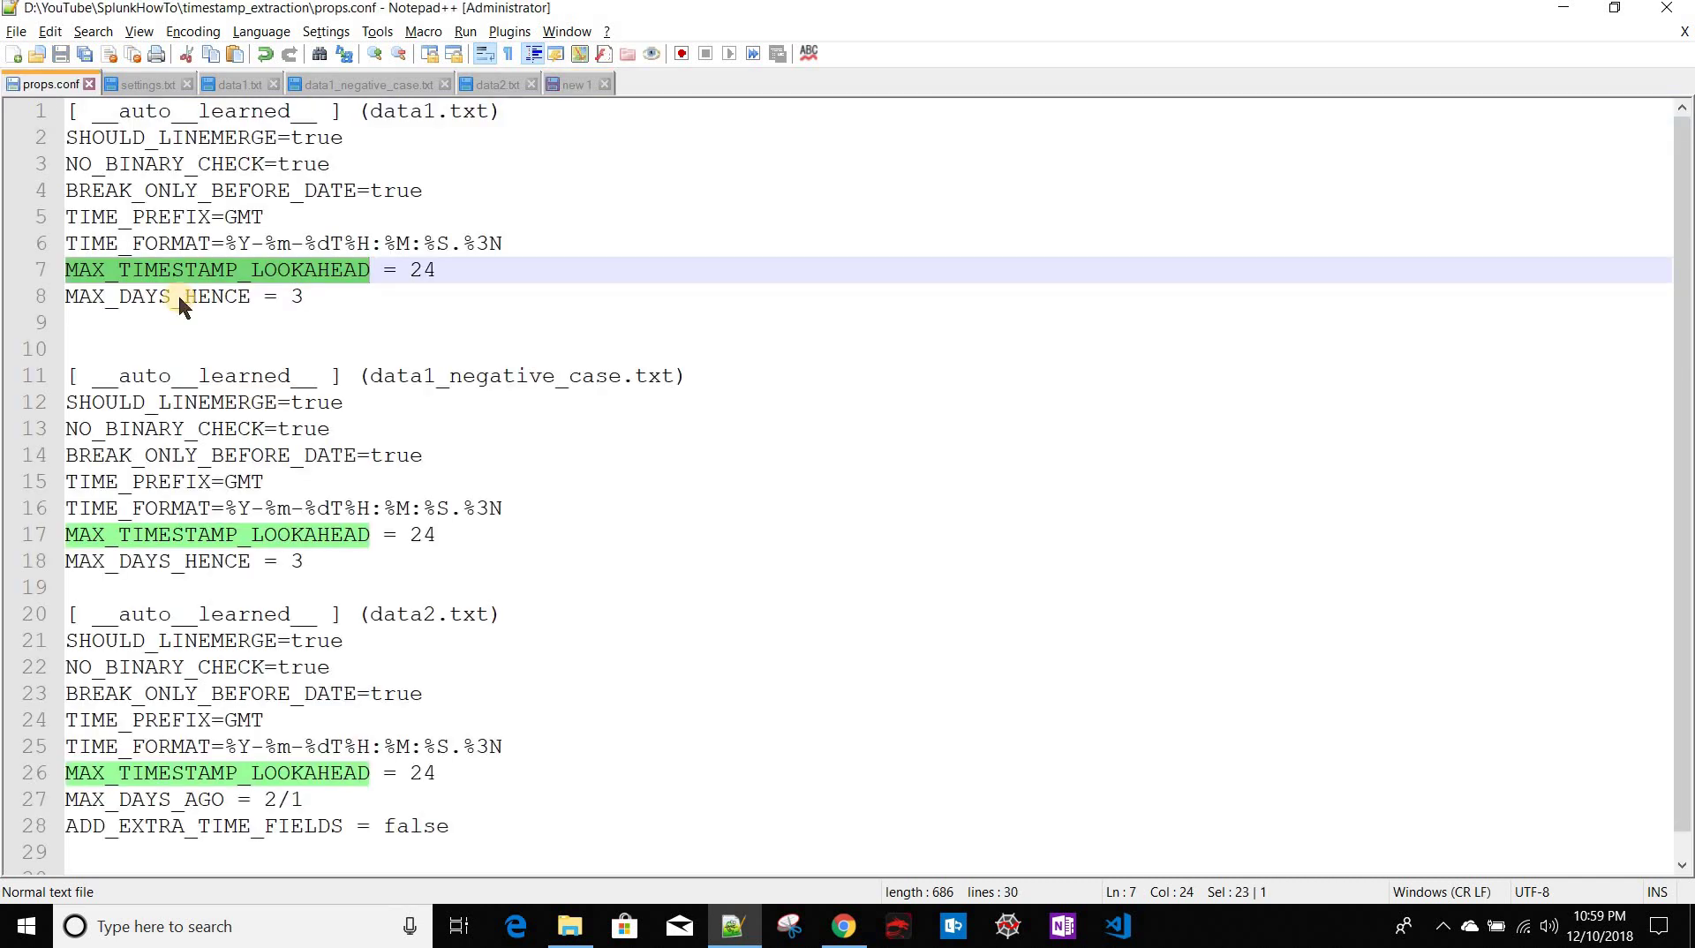
{"action": "double_click", "coordinate": [178, 295]}
{"action": "key", "text": "ctrl+c"}
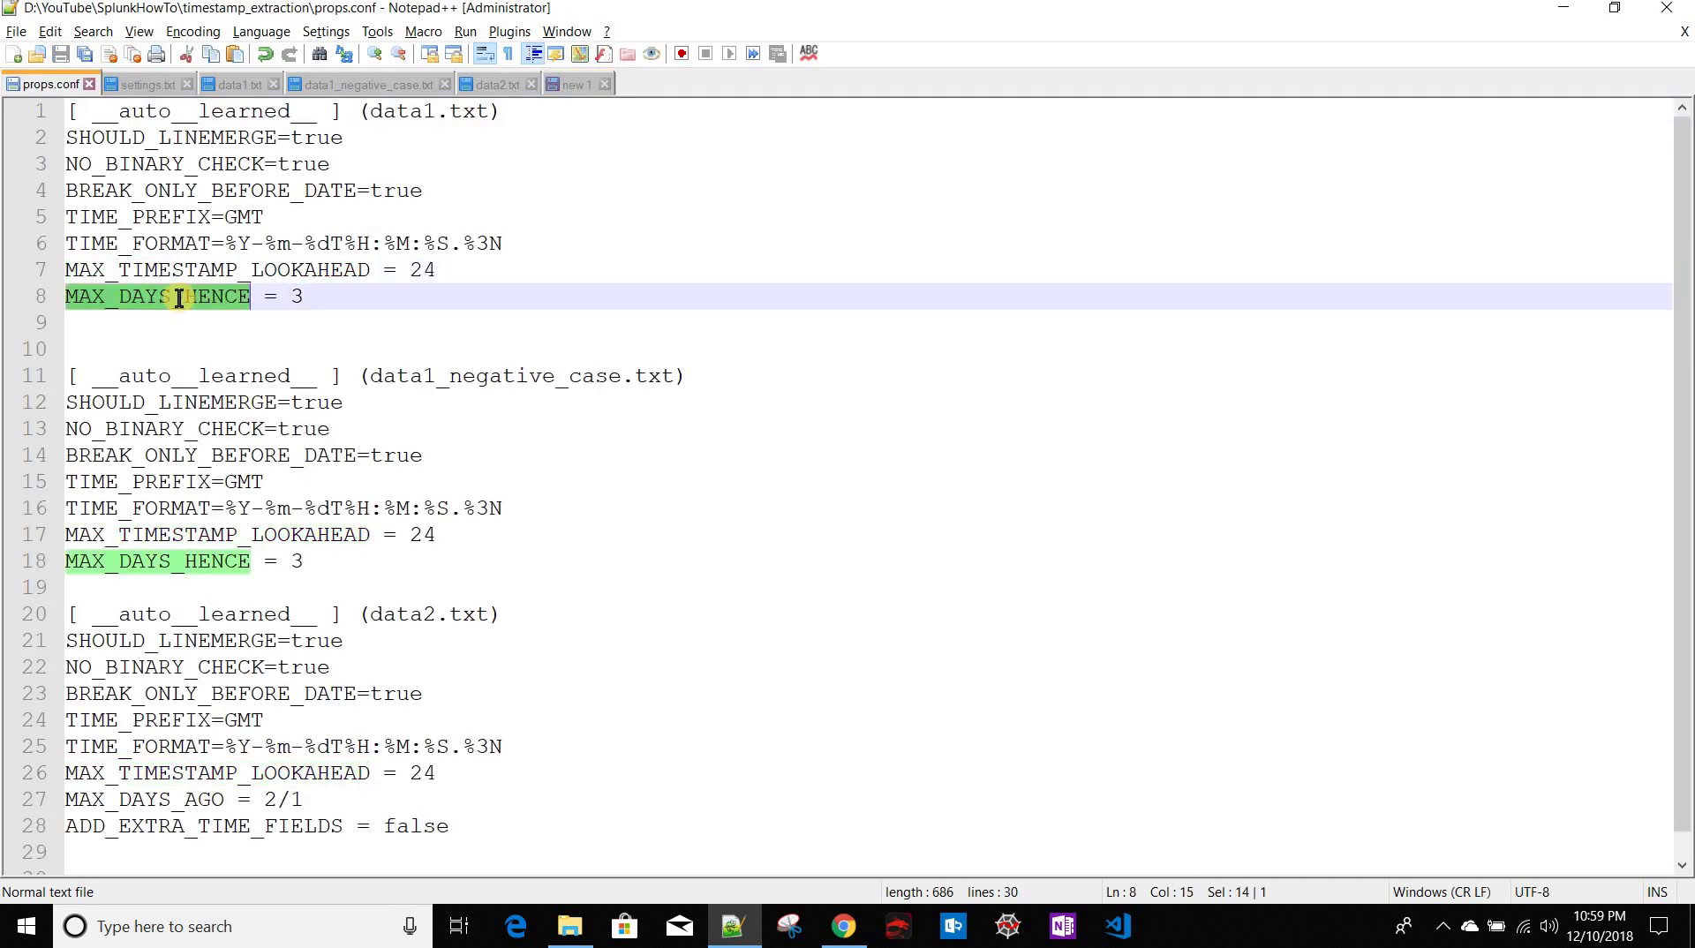
{"action": "key", "text": "alt+Tab"}
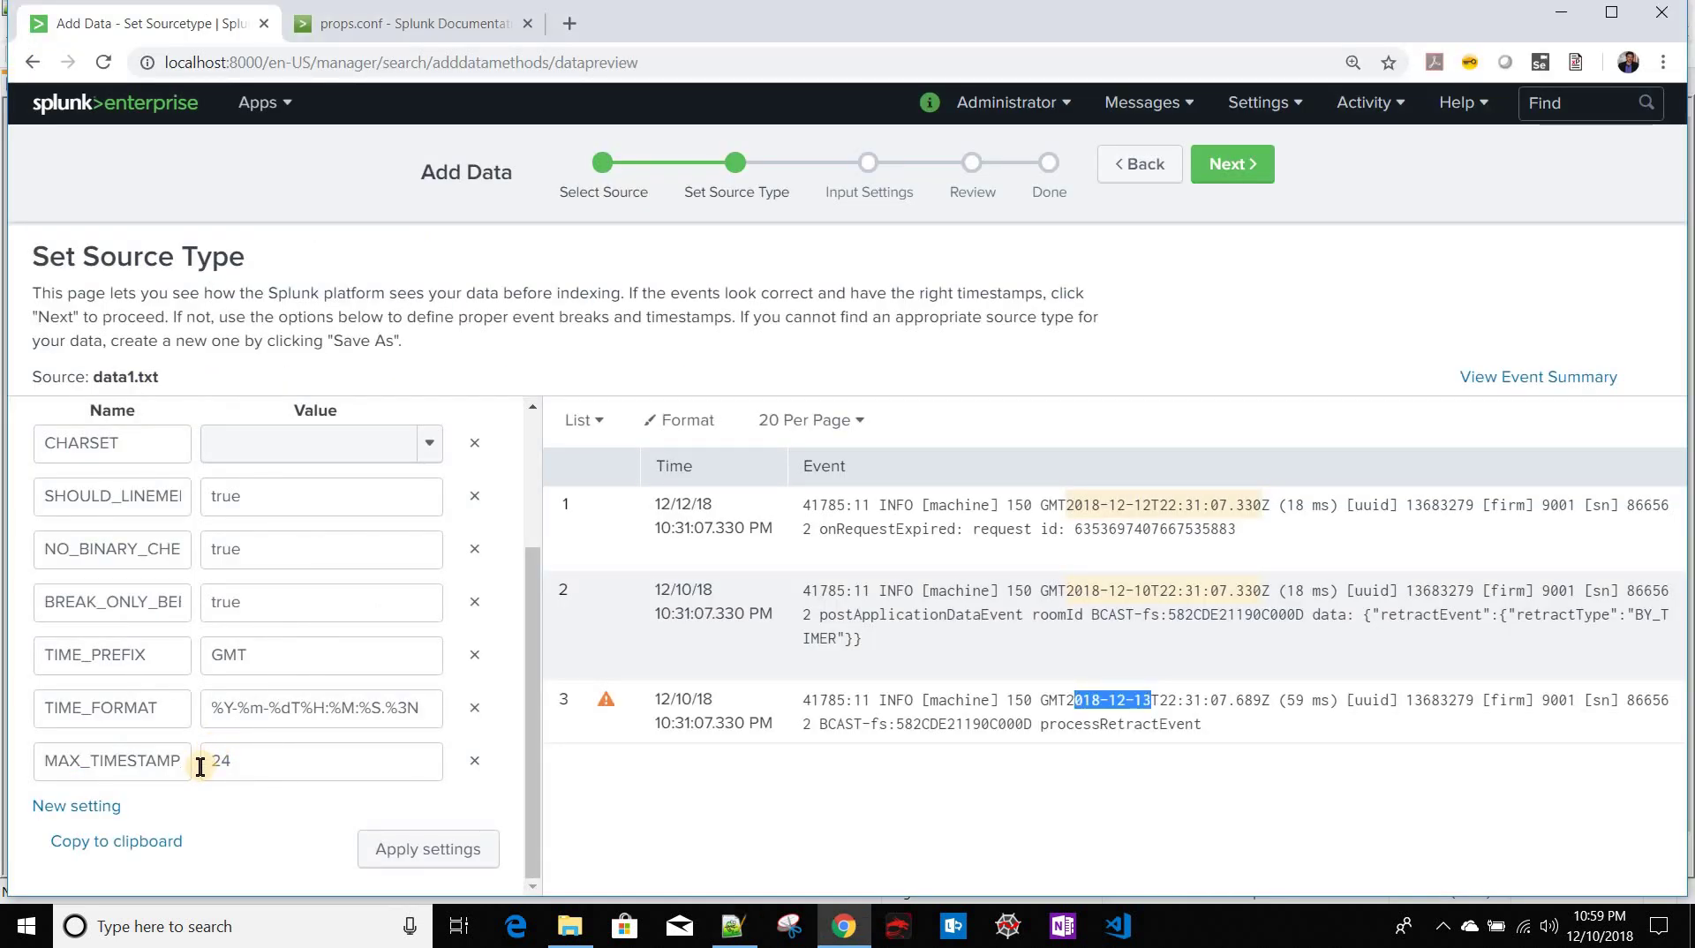
{"action": "left_click", "coordinate": [103, 810]}
{"action": "left_click", "coordinate": [49, 811]}
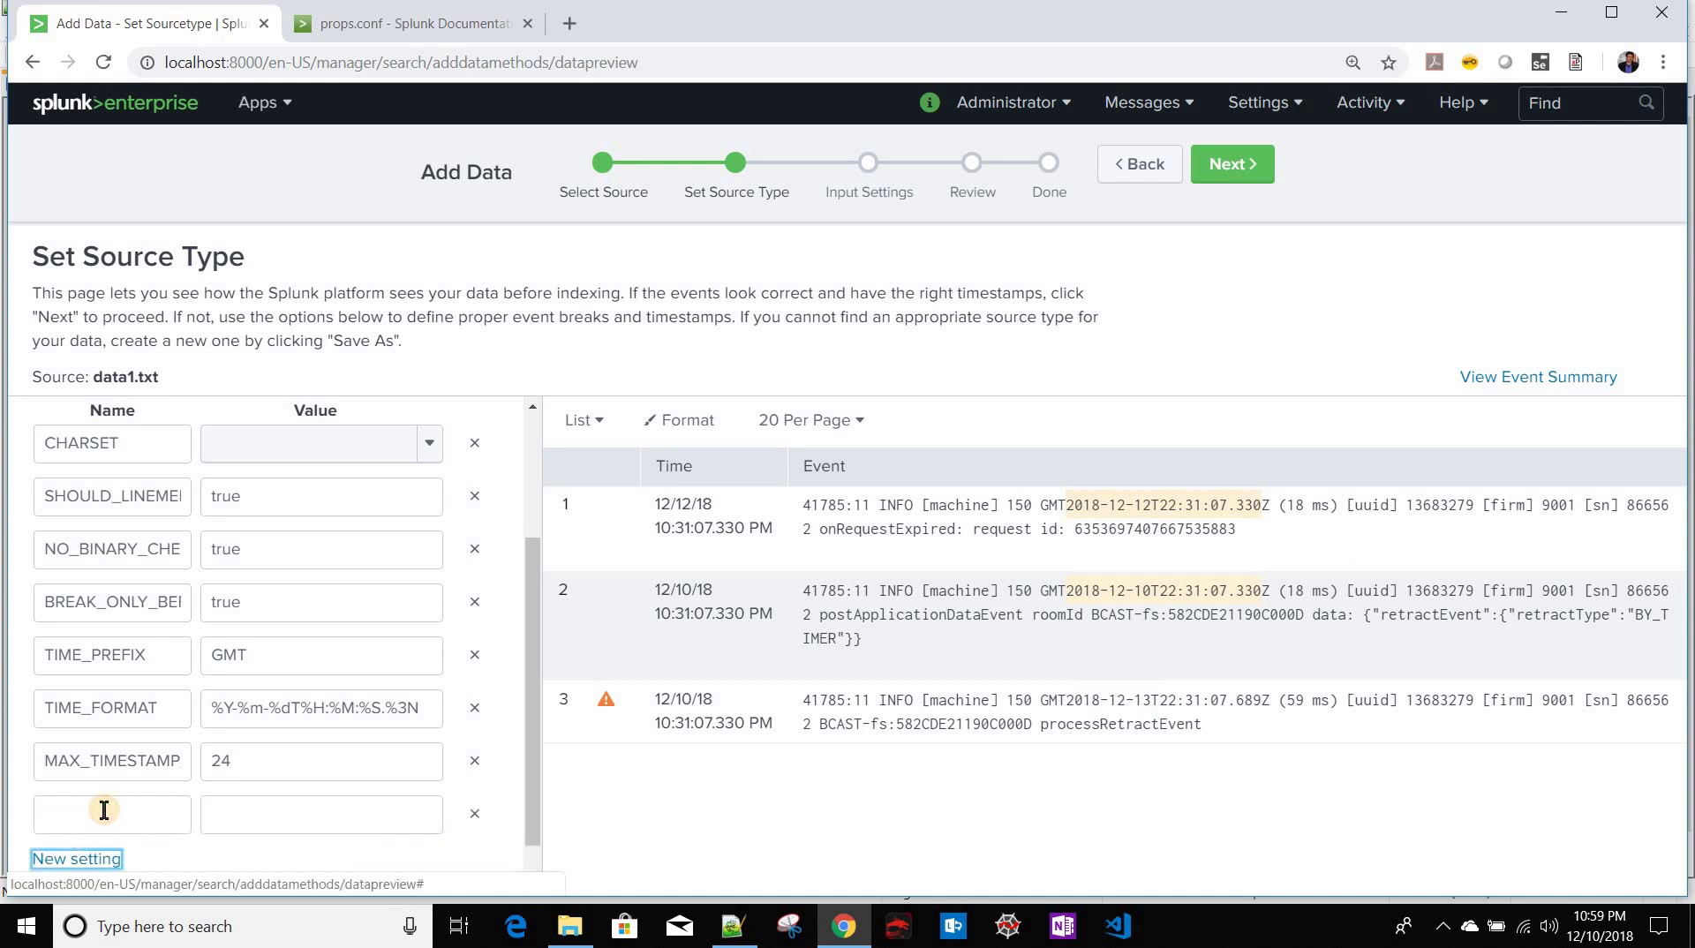
{"action": "key", "text": "ctrl+v"}
{"action": "left_click", "coordinate": [326, 819]}
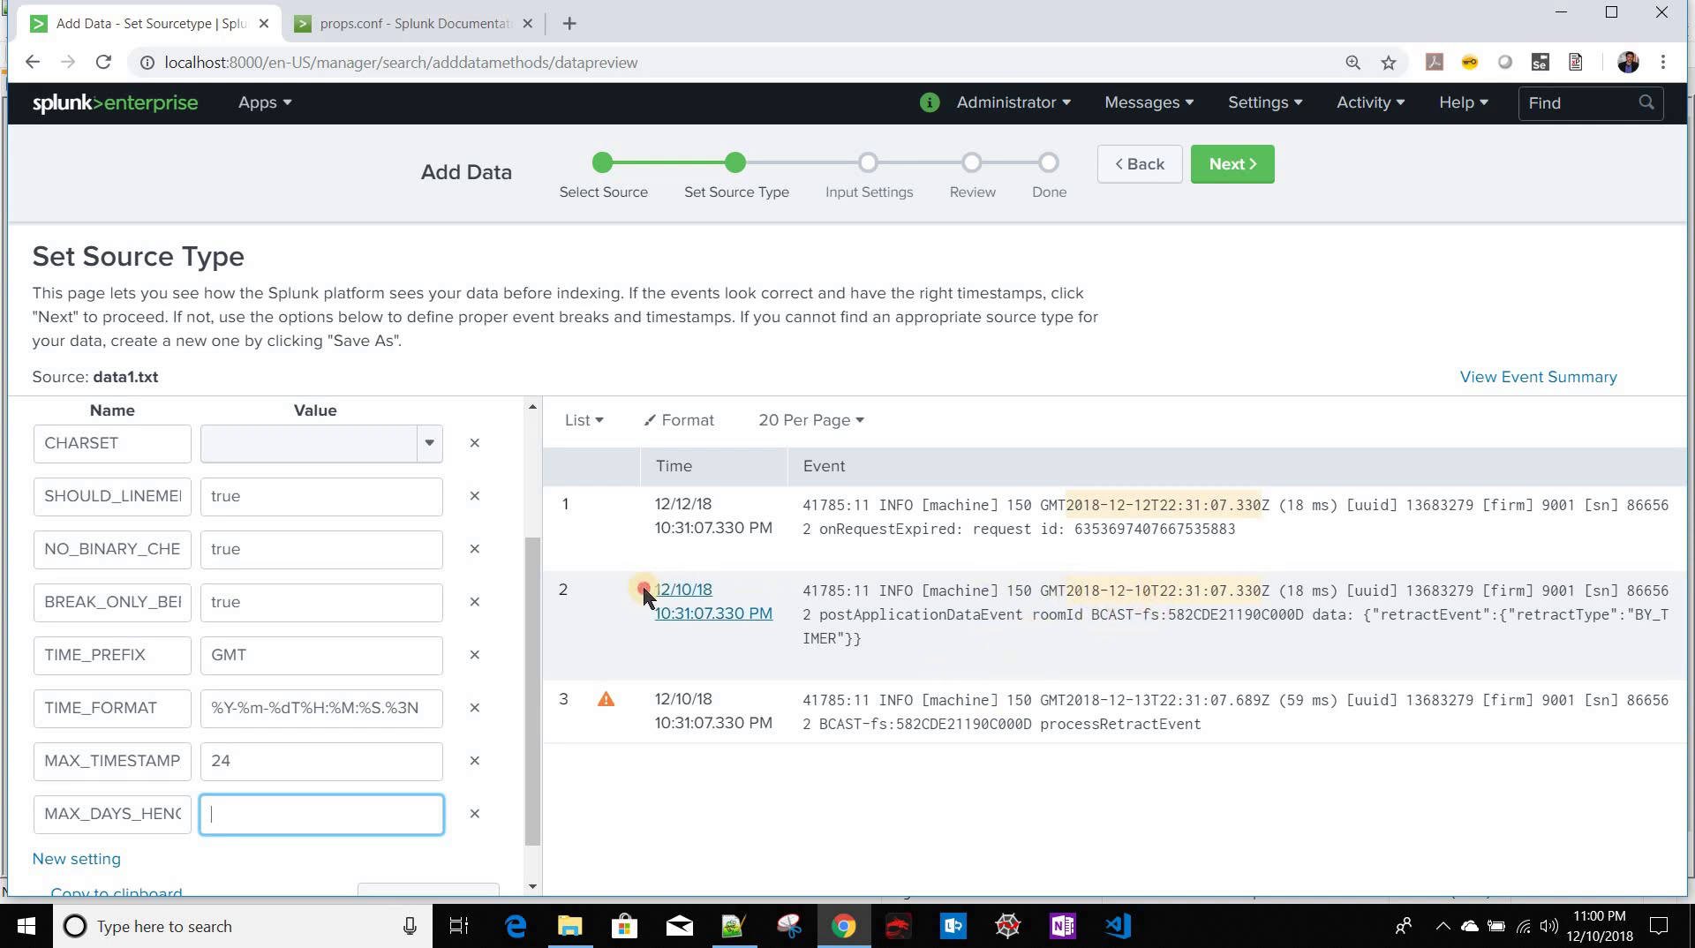
Step: Inspect the parsed times of events 2, 1 and 3 in the preview
{"action": "left_click", "coordinate": [685, 611]}
{"action": "left_click_drag", "start_coordinate": [685, 618], "coordinate": [792, 623]}
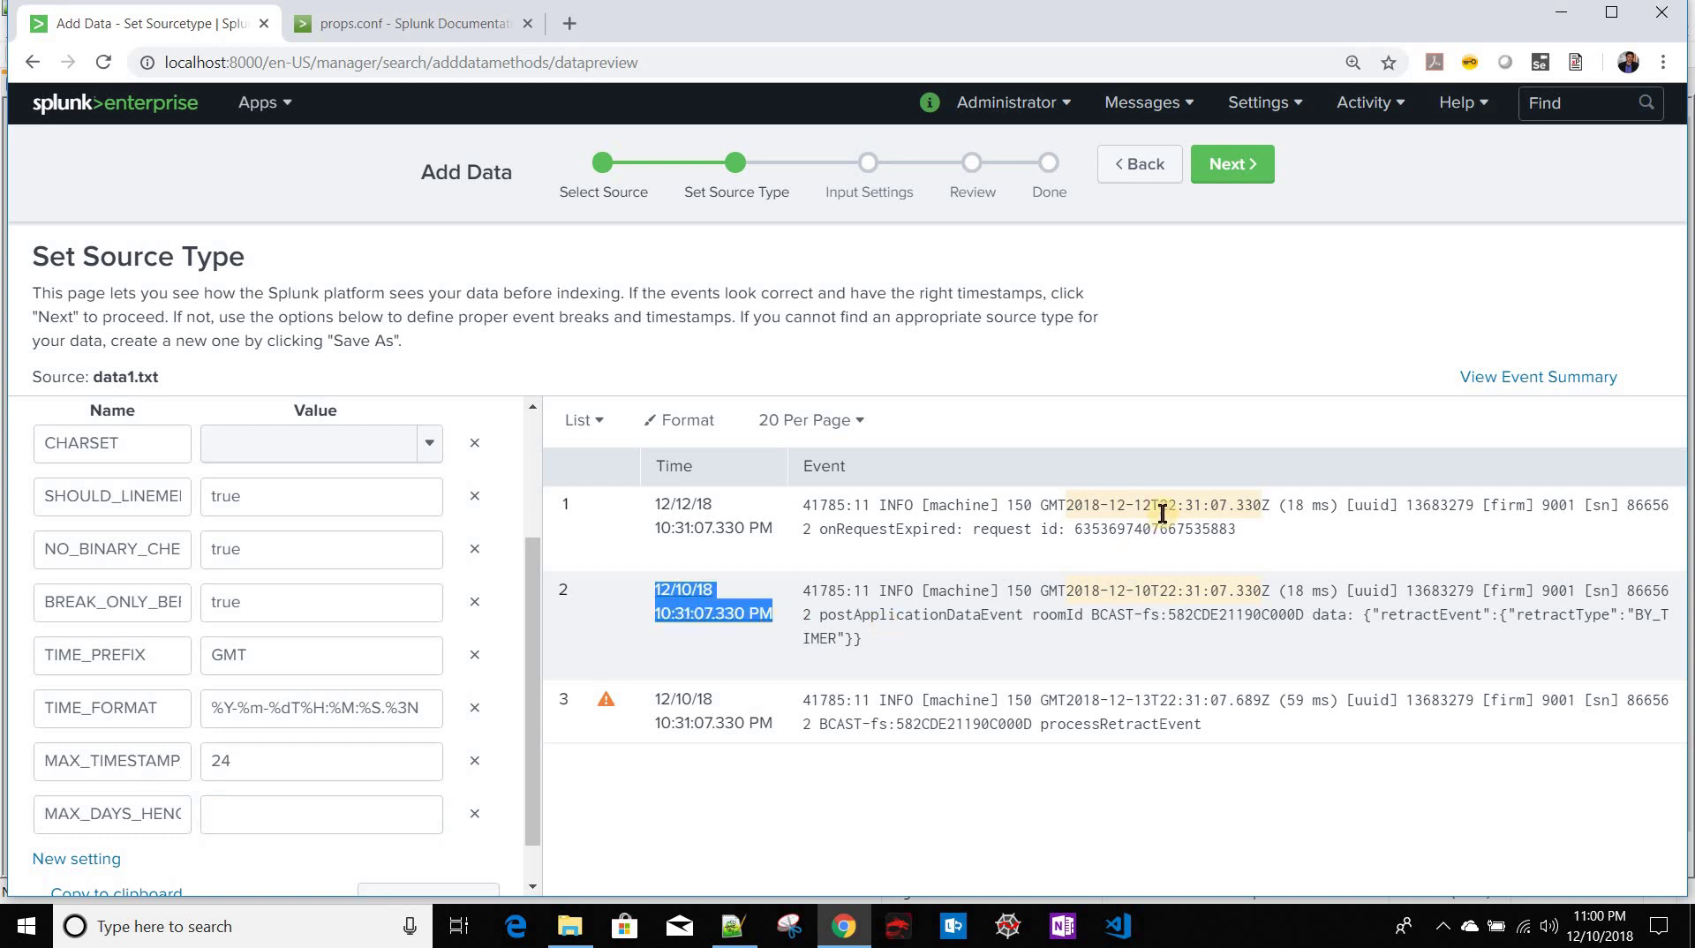
{"action": "left_click", "coordinate": [642, 505]}
{"action": "left_click_drag", "start_coordinate": [643, 505], "coordinate": [776, 547]}
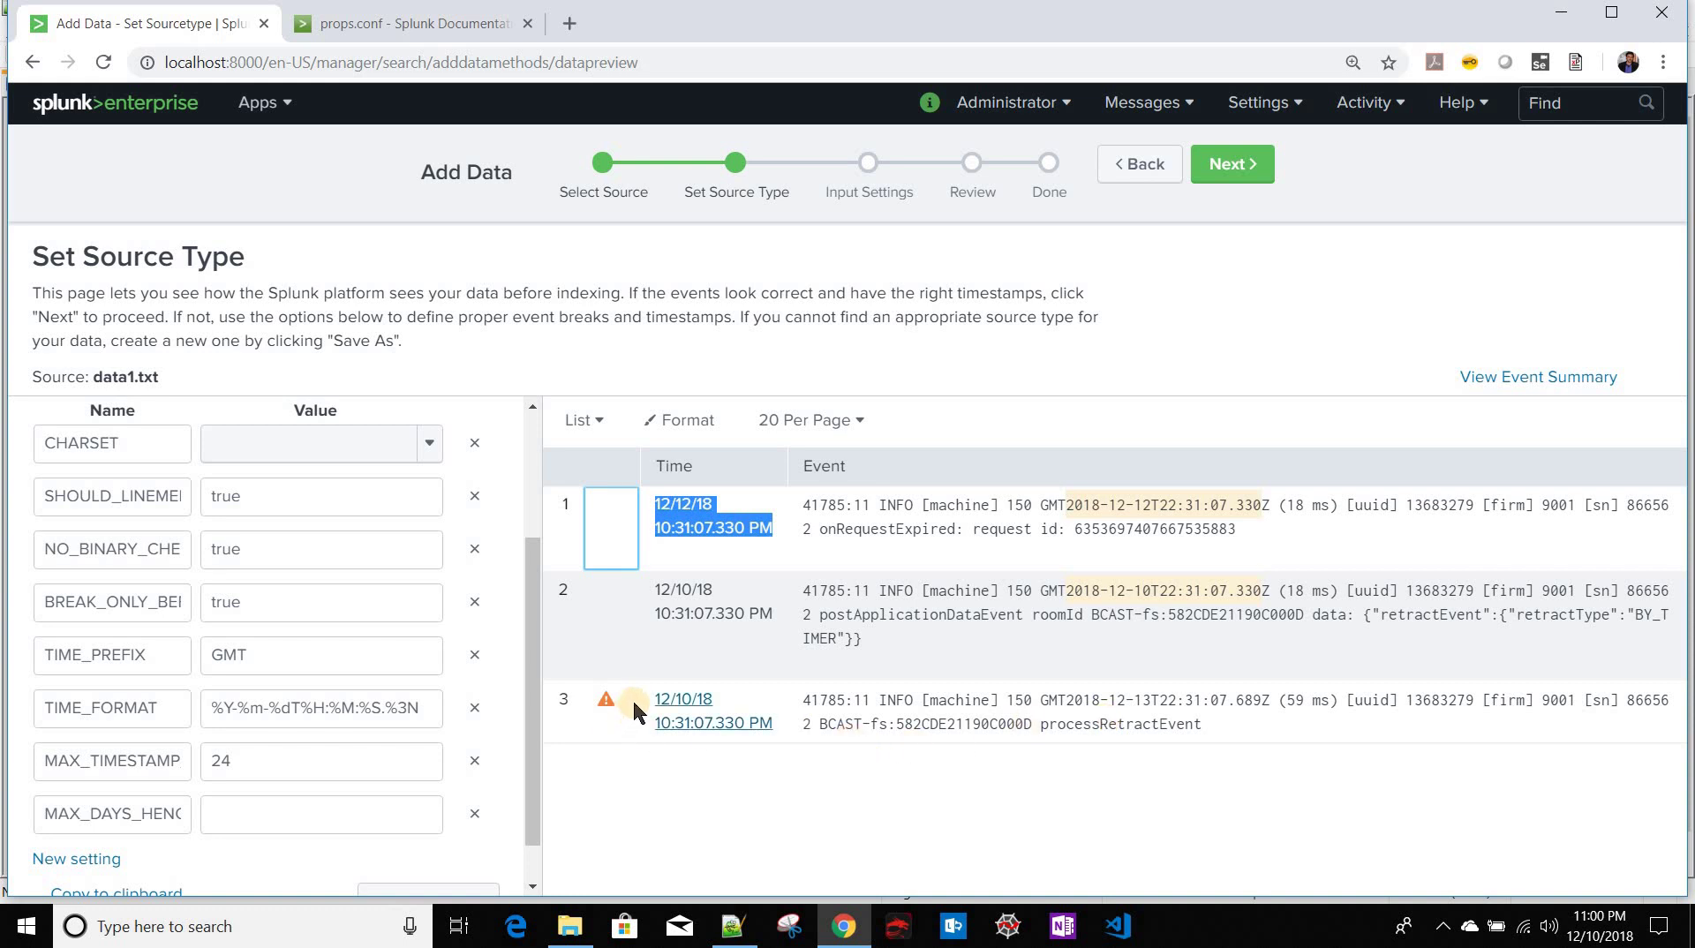
{"action": "left_click_drag", "start_coordinate": [643, 698], "coordinate": [788, 731]}
{"action": "left_click", "coordinate": [850, 771]}
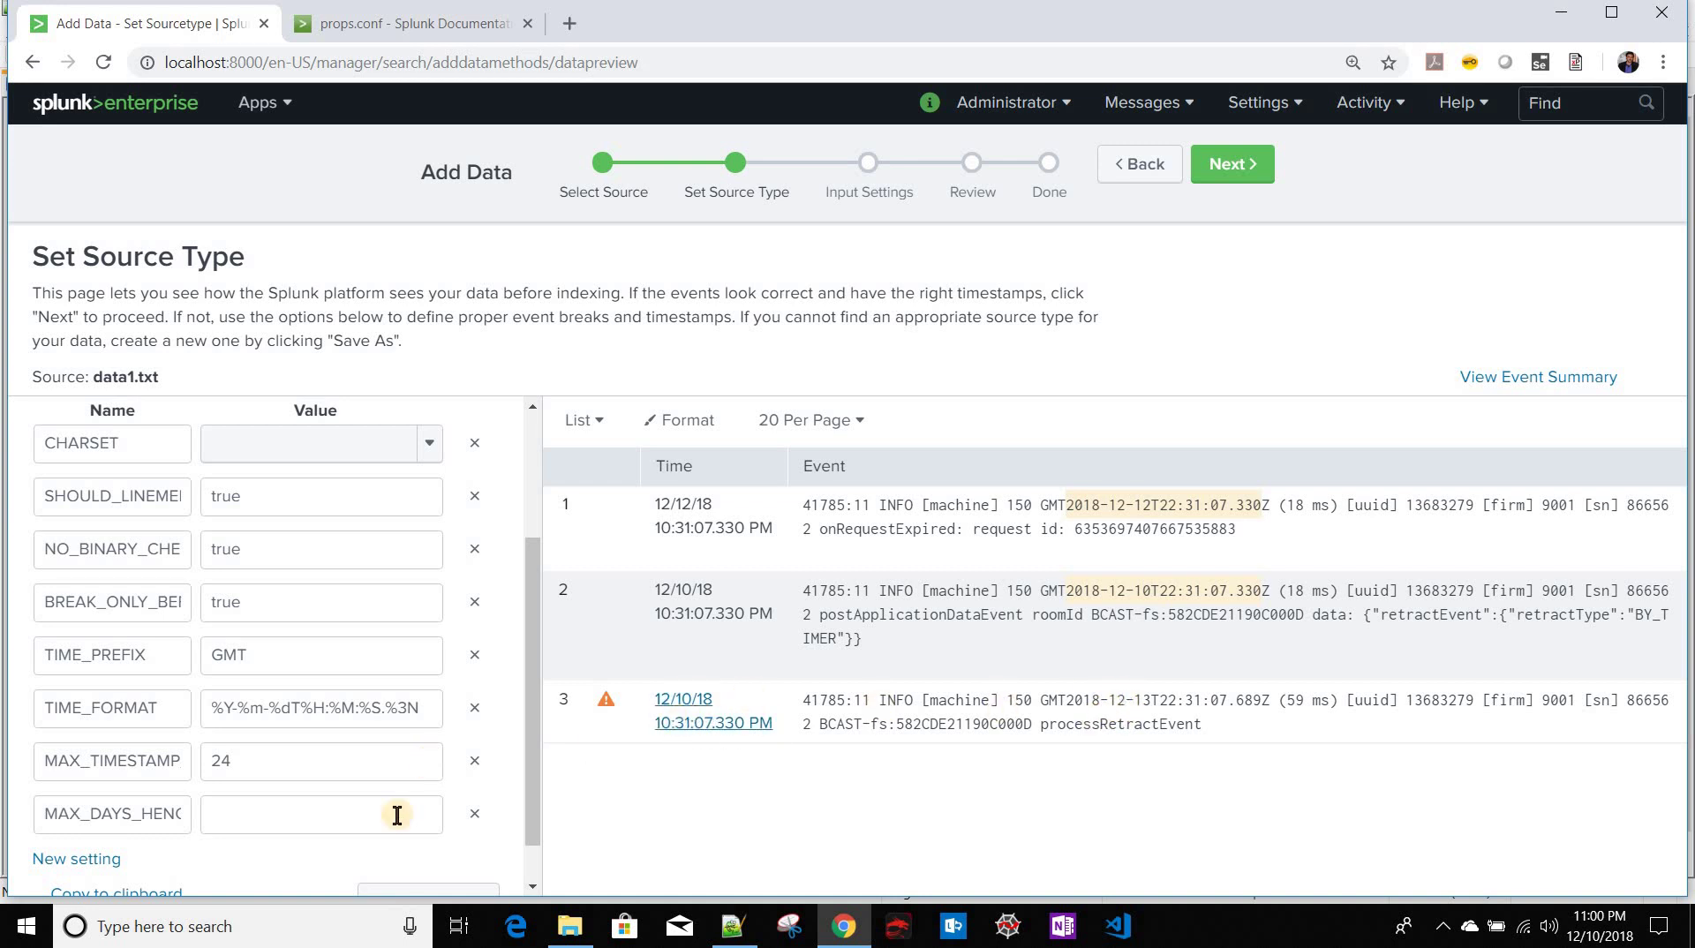
Step: Give MAX_DAYS_HENCE the value 3 and apply the settings
{"action": "double_click", "coordinate": [67, 814]}
{"action": "left_click", "coordinate": [244, 822]}
{"action": "type", "text": "3"}
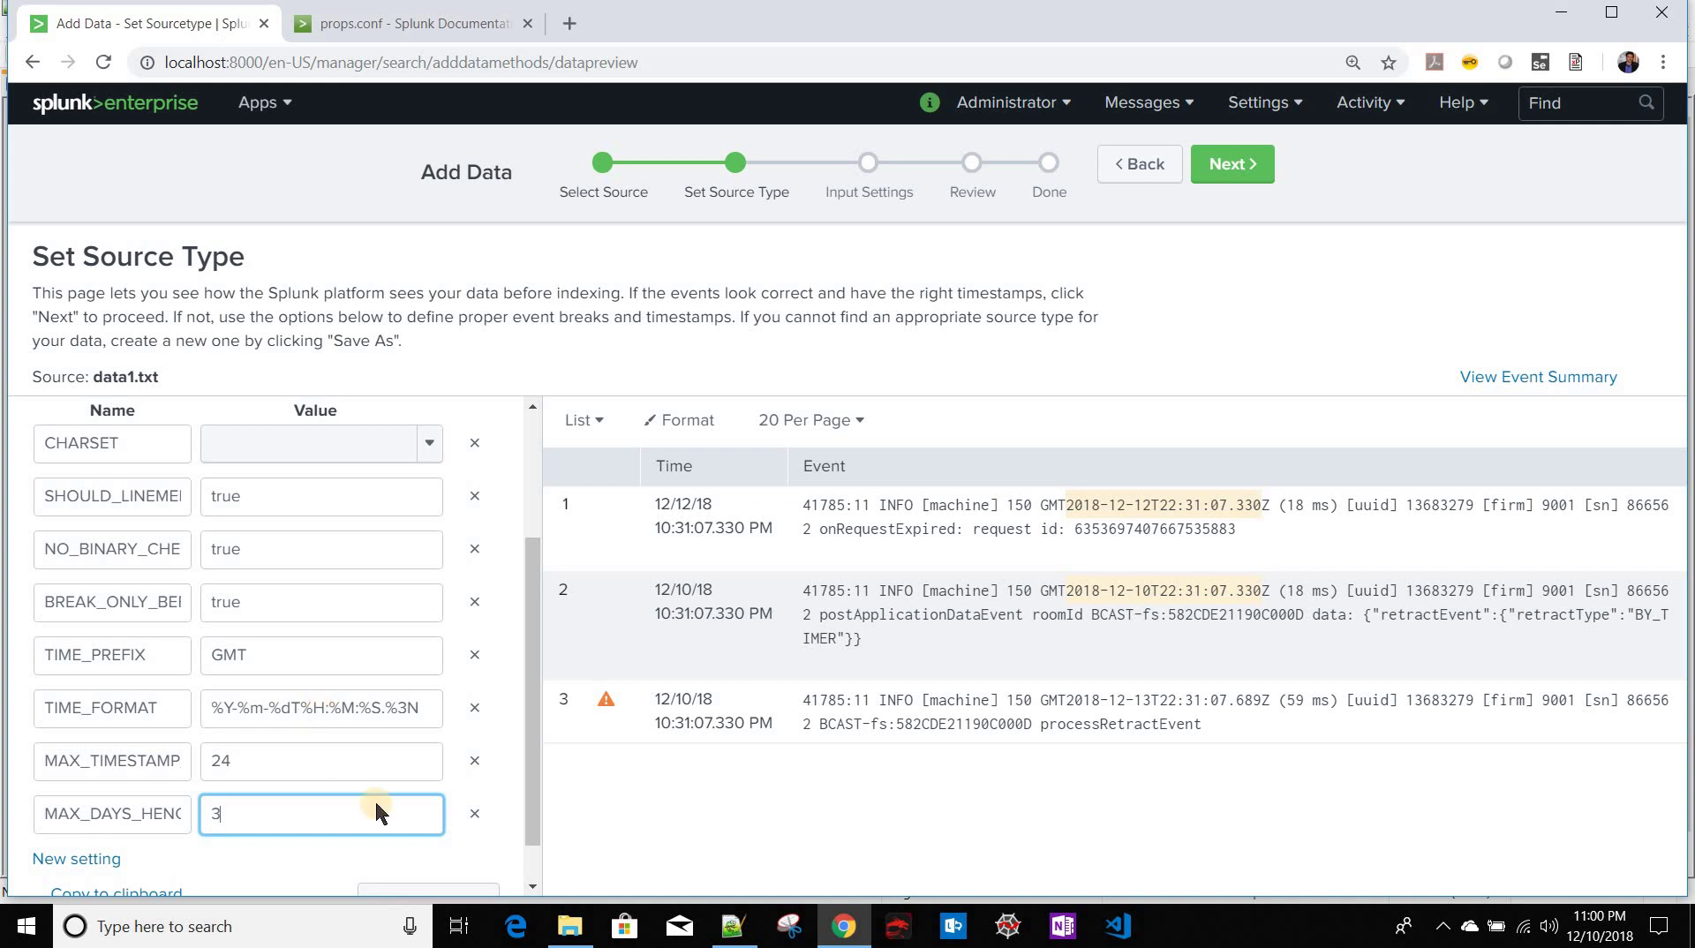
{"action": "scroll", "coordinate": [389, 821], "scroll_direction": "down", "scroll_amount": 1}
{"action": "left_click", "coordinate": [429, 850]}
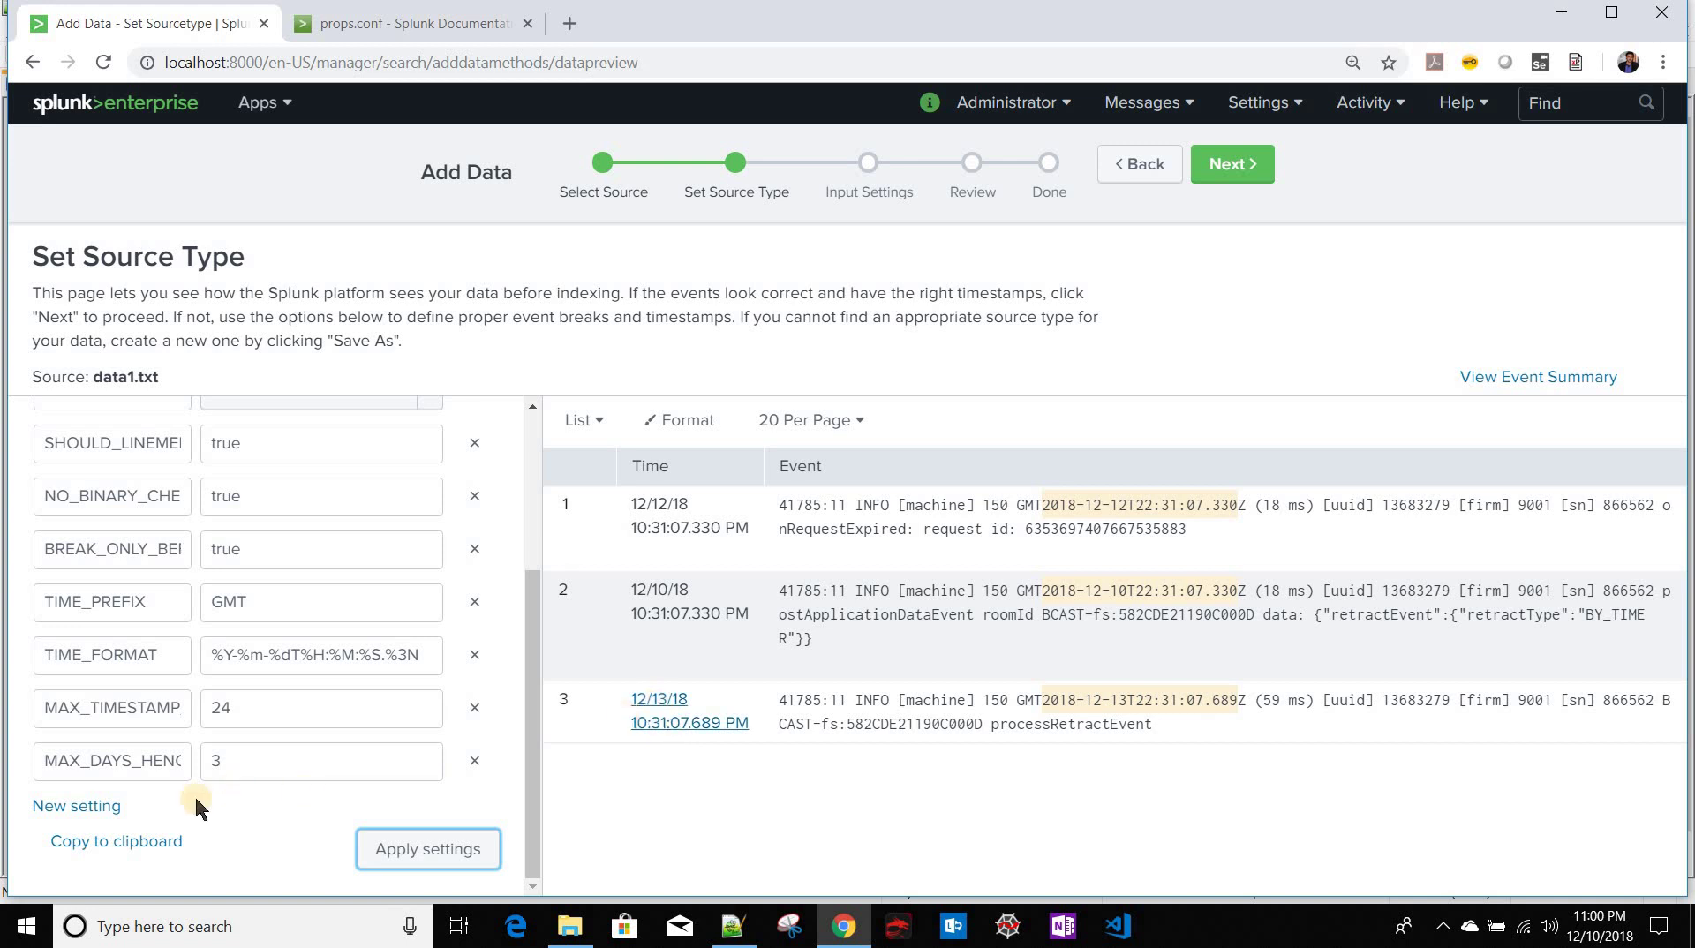
Step: Remove the MAX_DAYS_HENCE row, reapply the settings, and return to selecting an upload file
{"action": "left_click", "coordinate": [300, 764]}
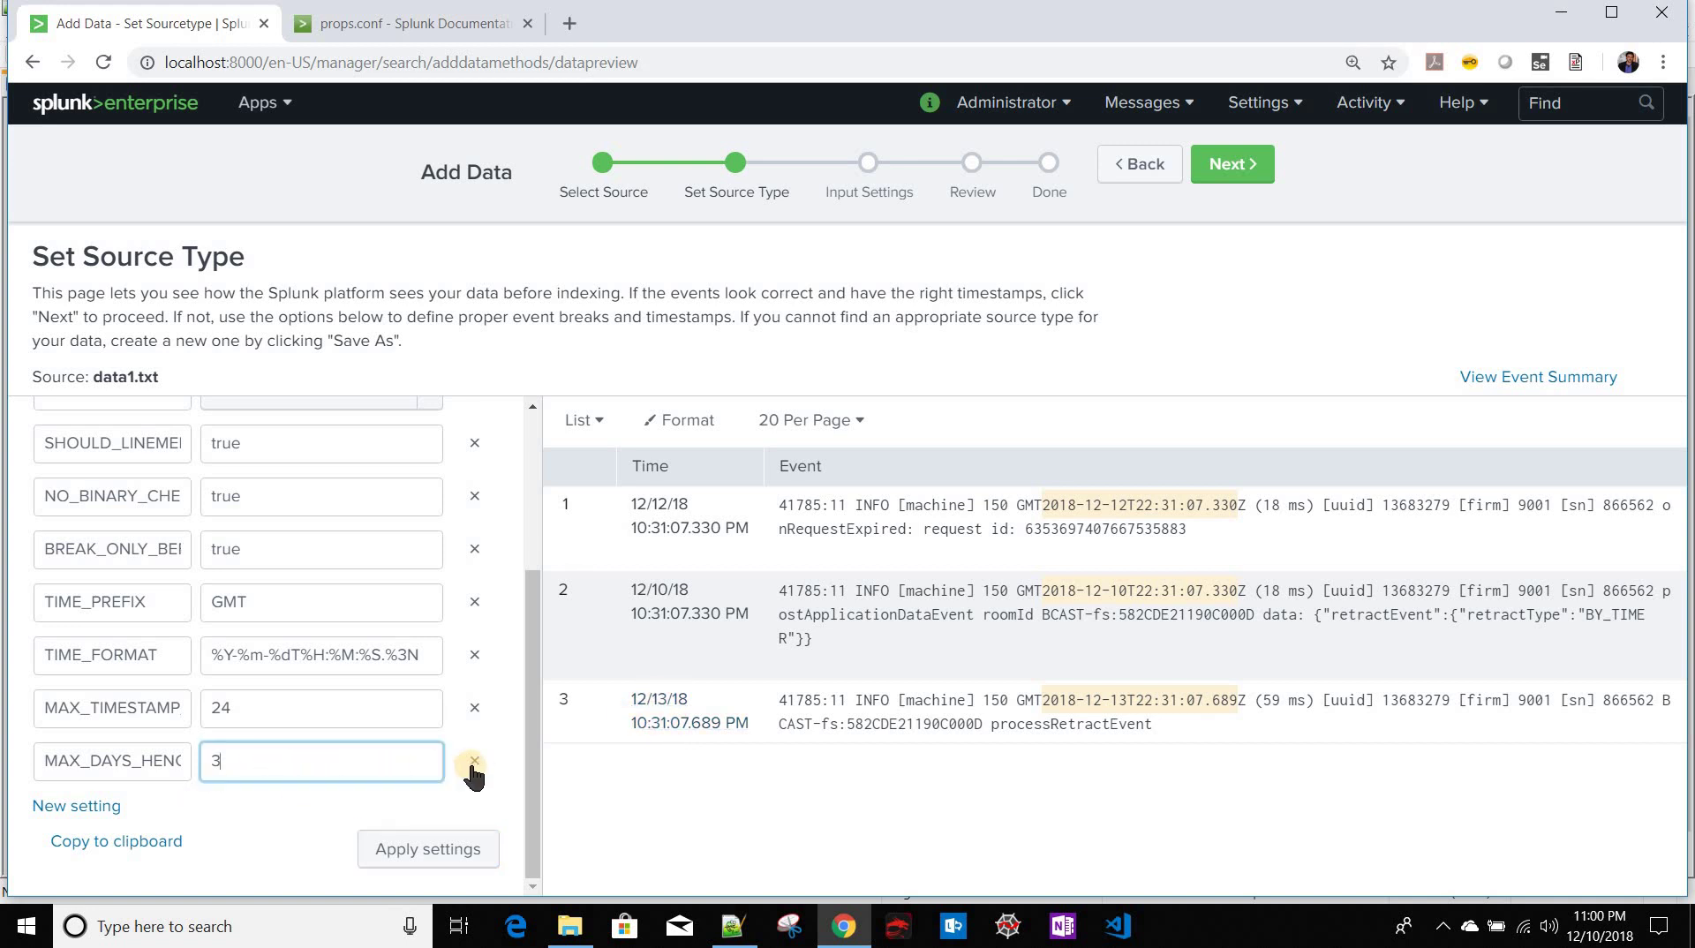
{"action": "left_click", "coordinate": [442, 852]}
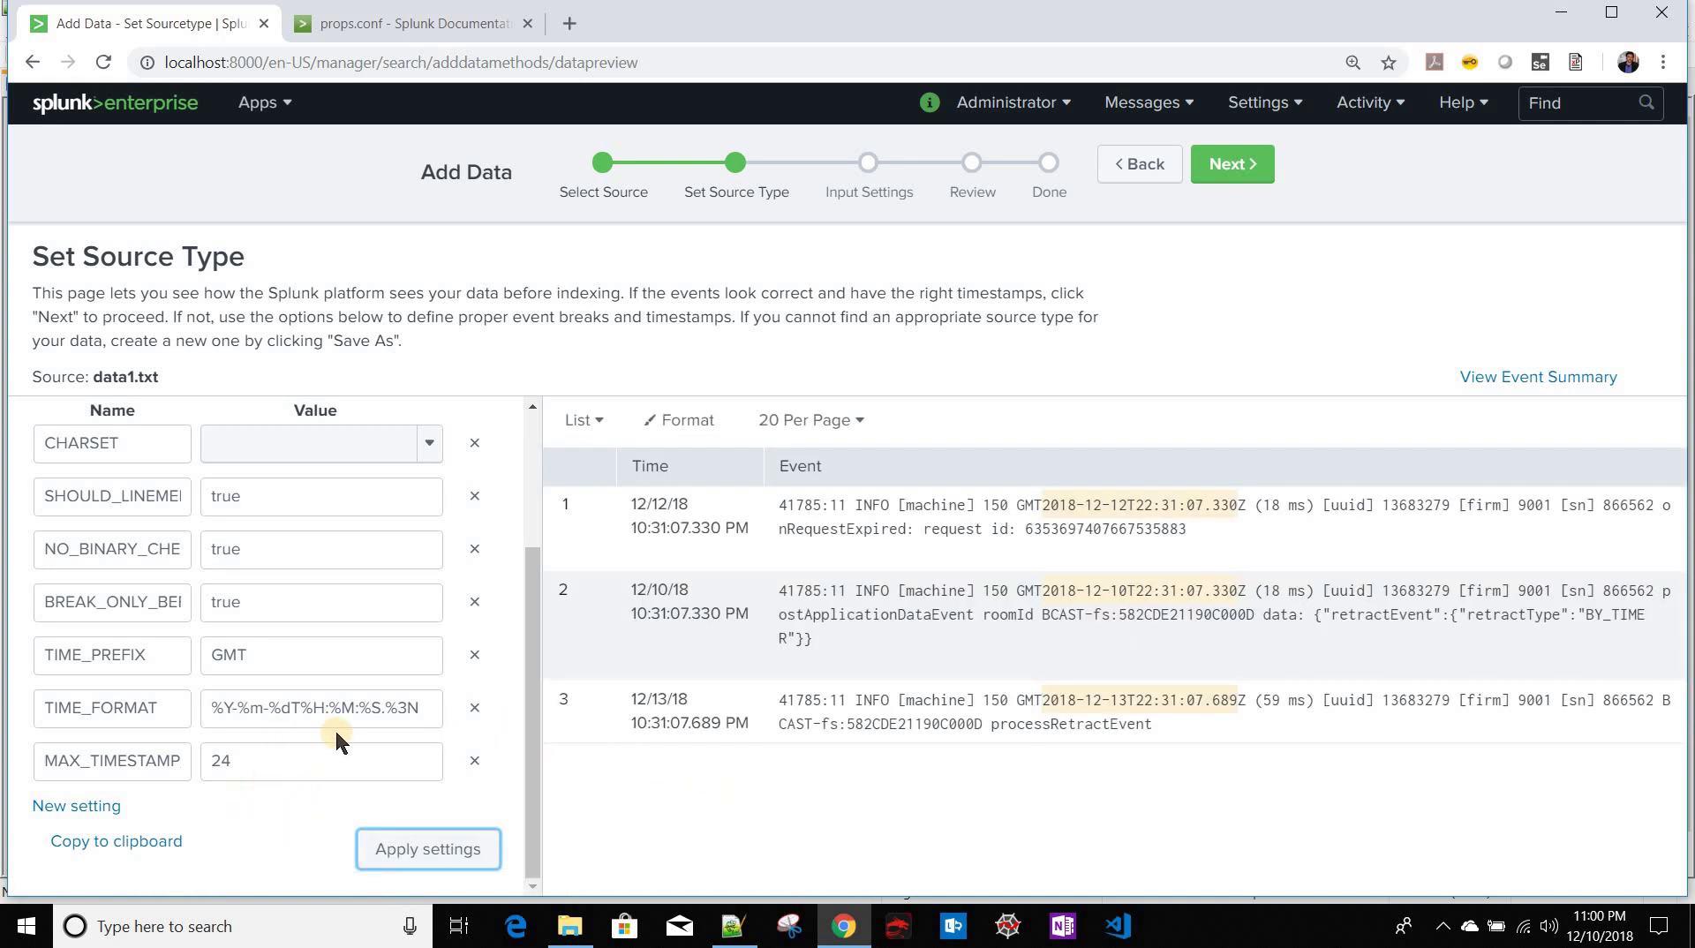
{"action": "scroll", "coordinate": [336, 731], "scroll_direction": "up", "scroll_amount": 3}
{"action": "scroll", "coordinate": [336, 731], "scroll_direction": "down", "scroll_amount": 3}
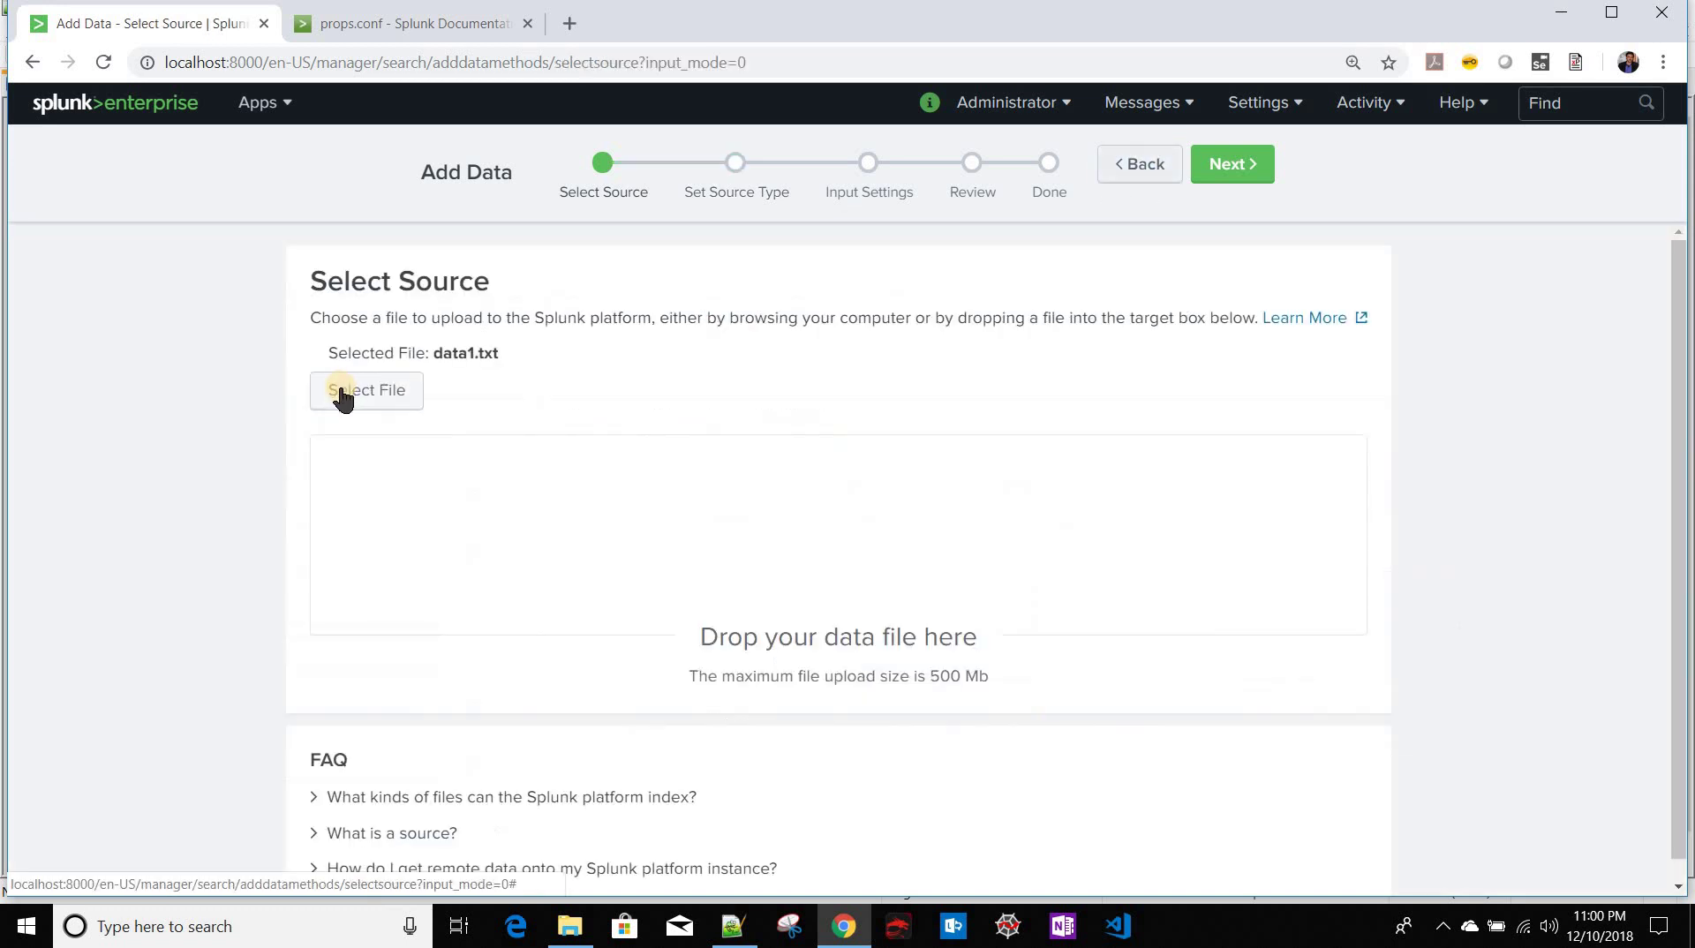
{"action": "left_click", "coordinate": [339, 386]}
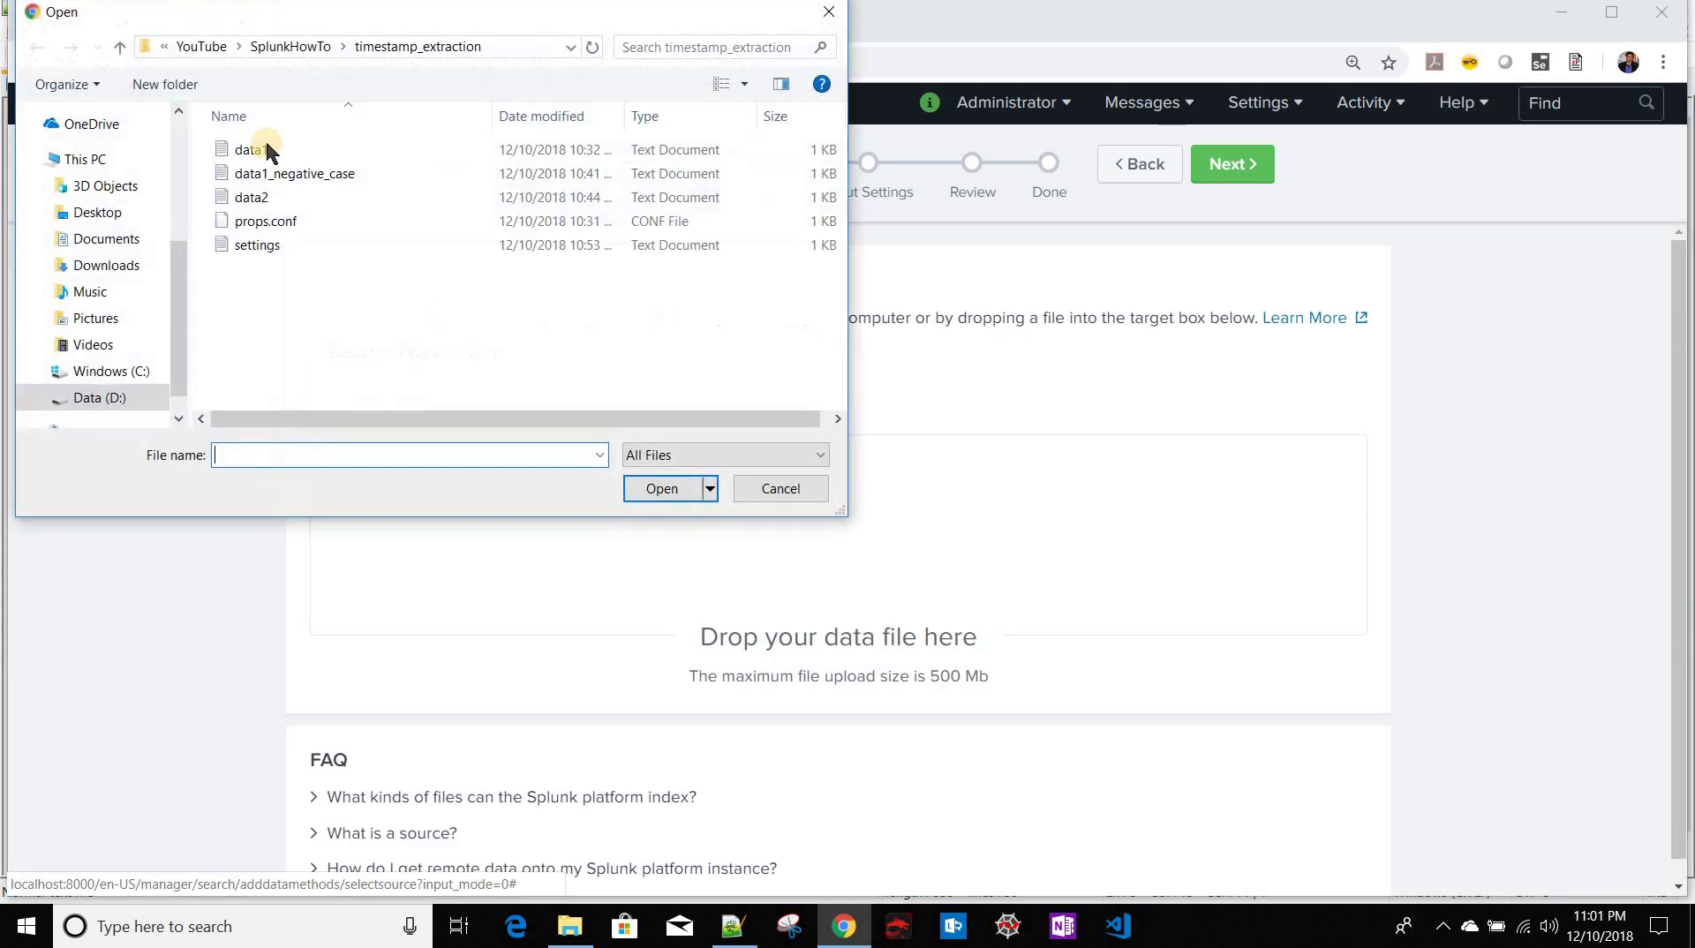
Step: Upload data1.txt and add the advanced setting BREAK_ONLY_BEFORE_DATE = true, copied from props.conf
{"action": "double_click", "coordinate": [265, 148]}
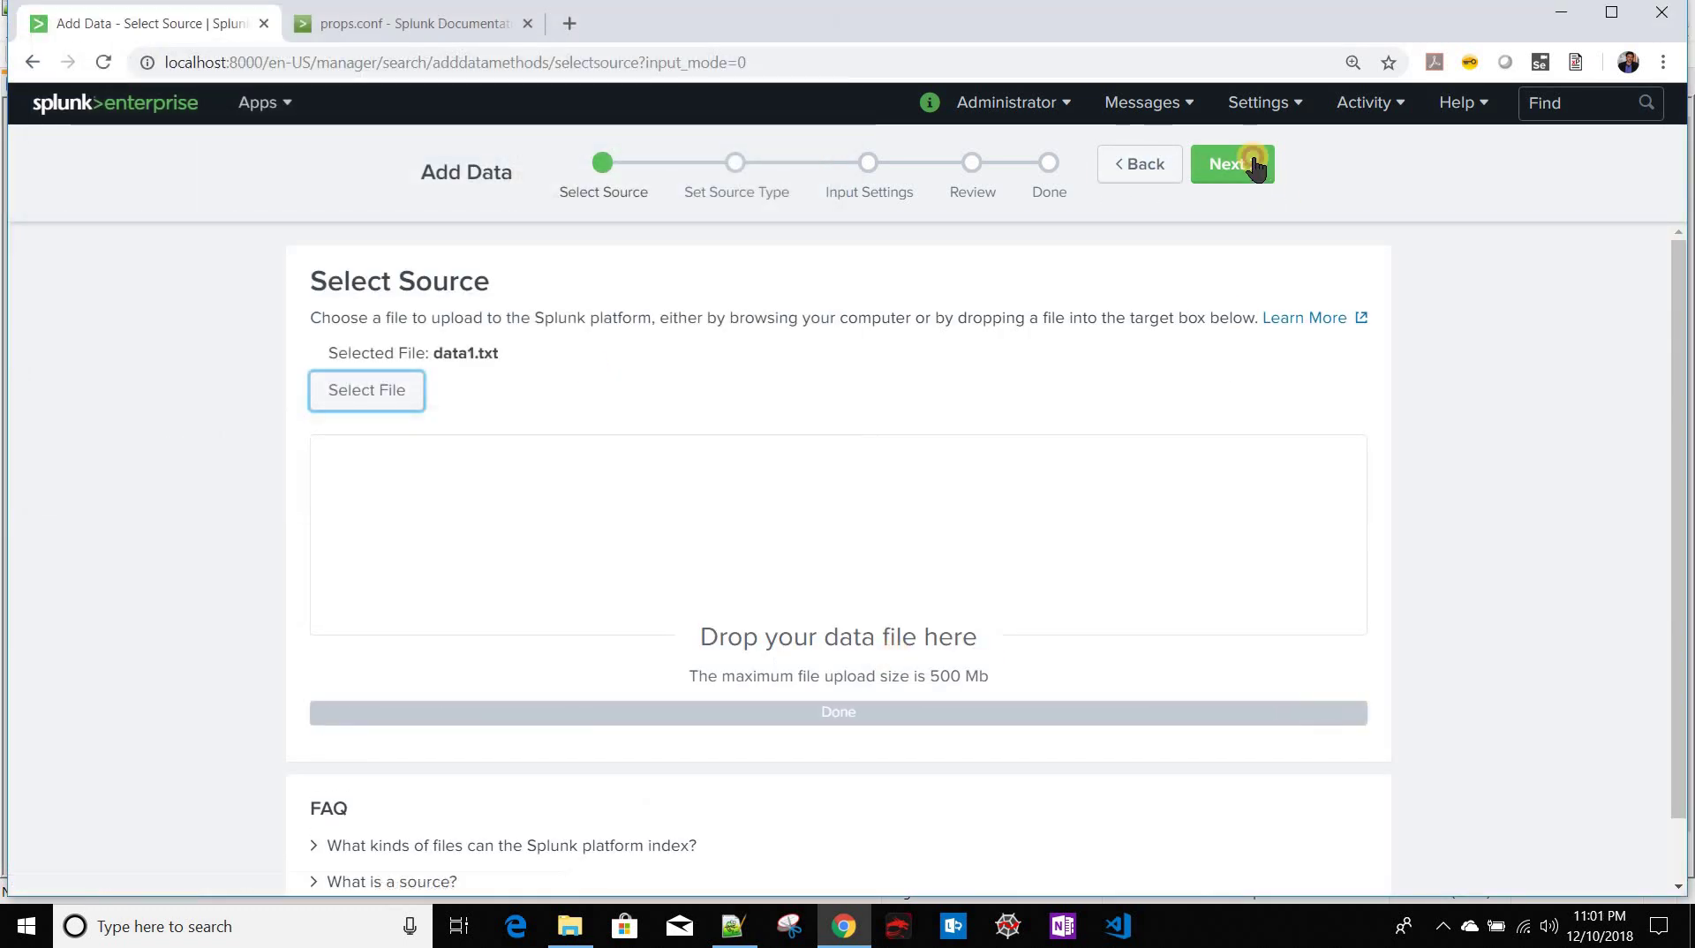
{"action": "left_click", "coordinate": [1253, 165]}
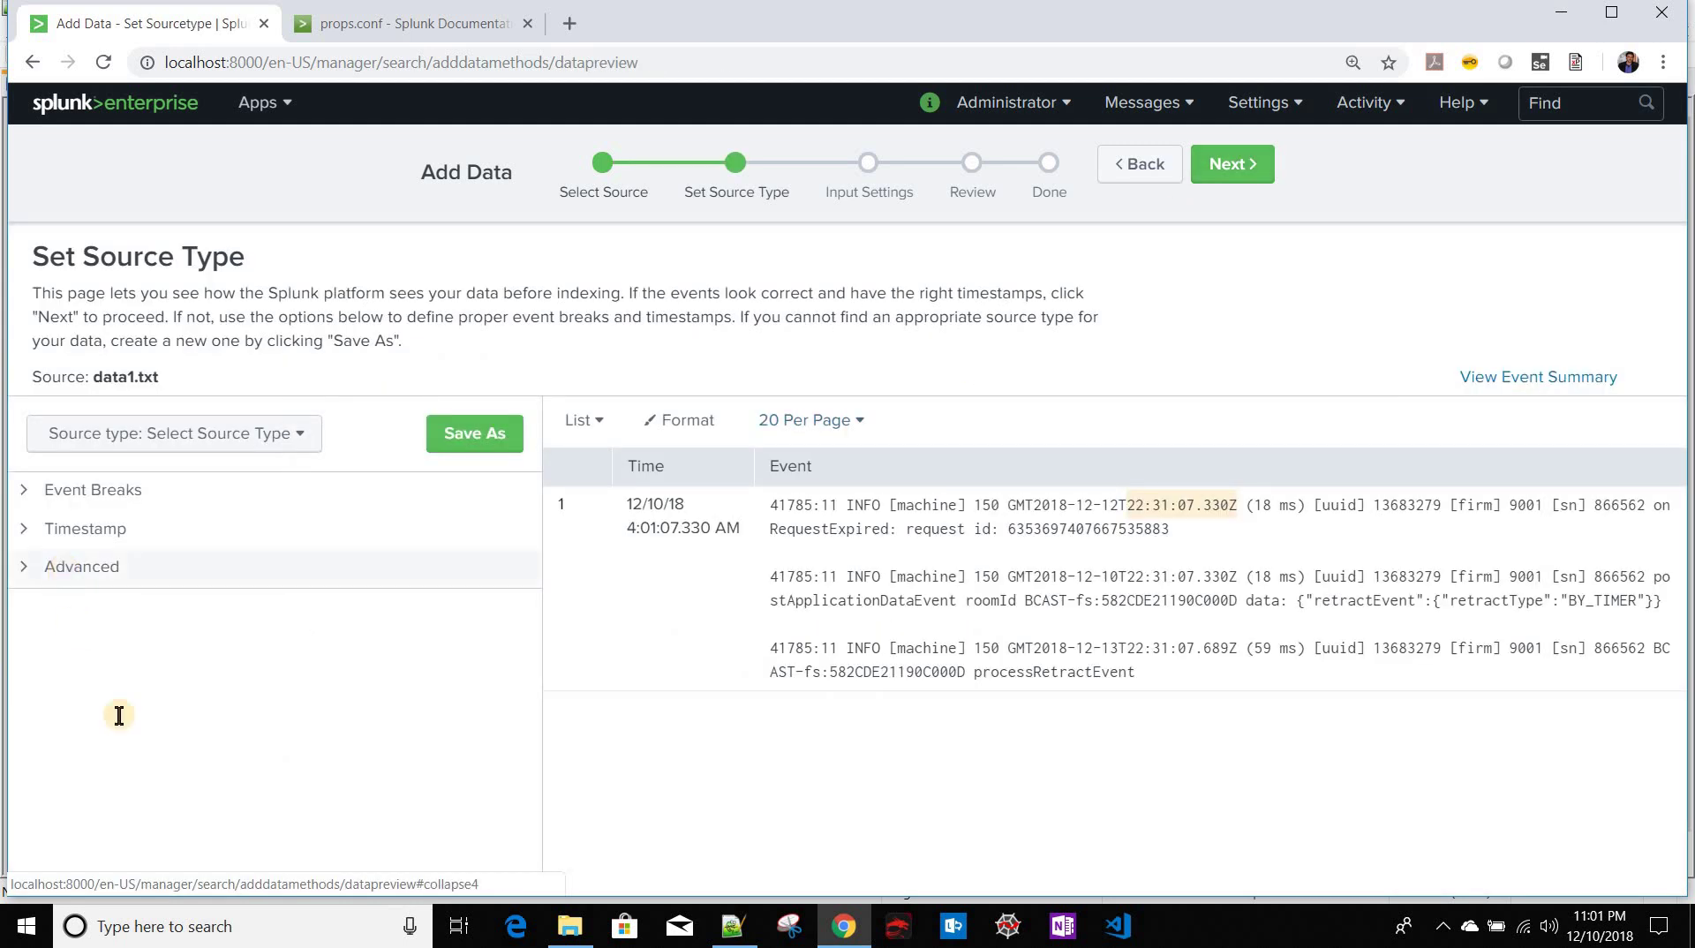
{"action": "left_click", "coordinate": [97, 795]}
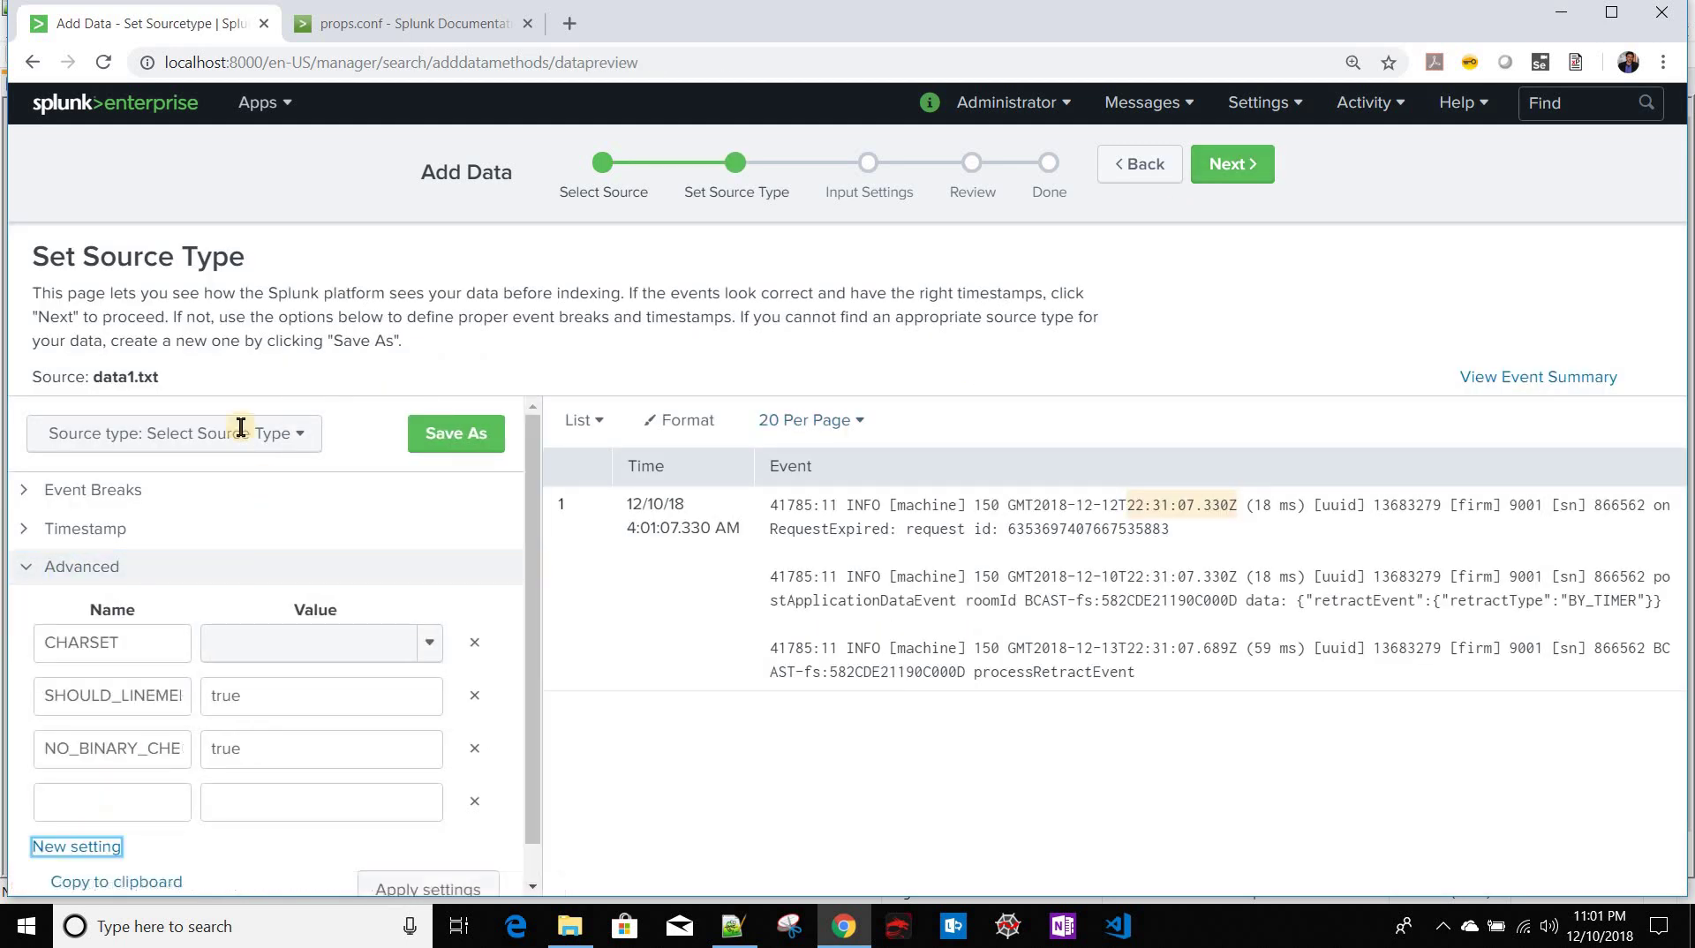
{"action": "key", "text": "alt+Tab"}
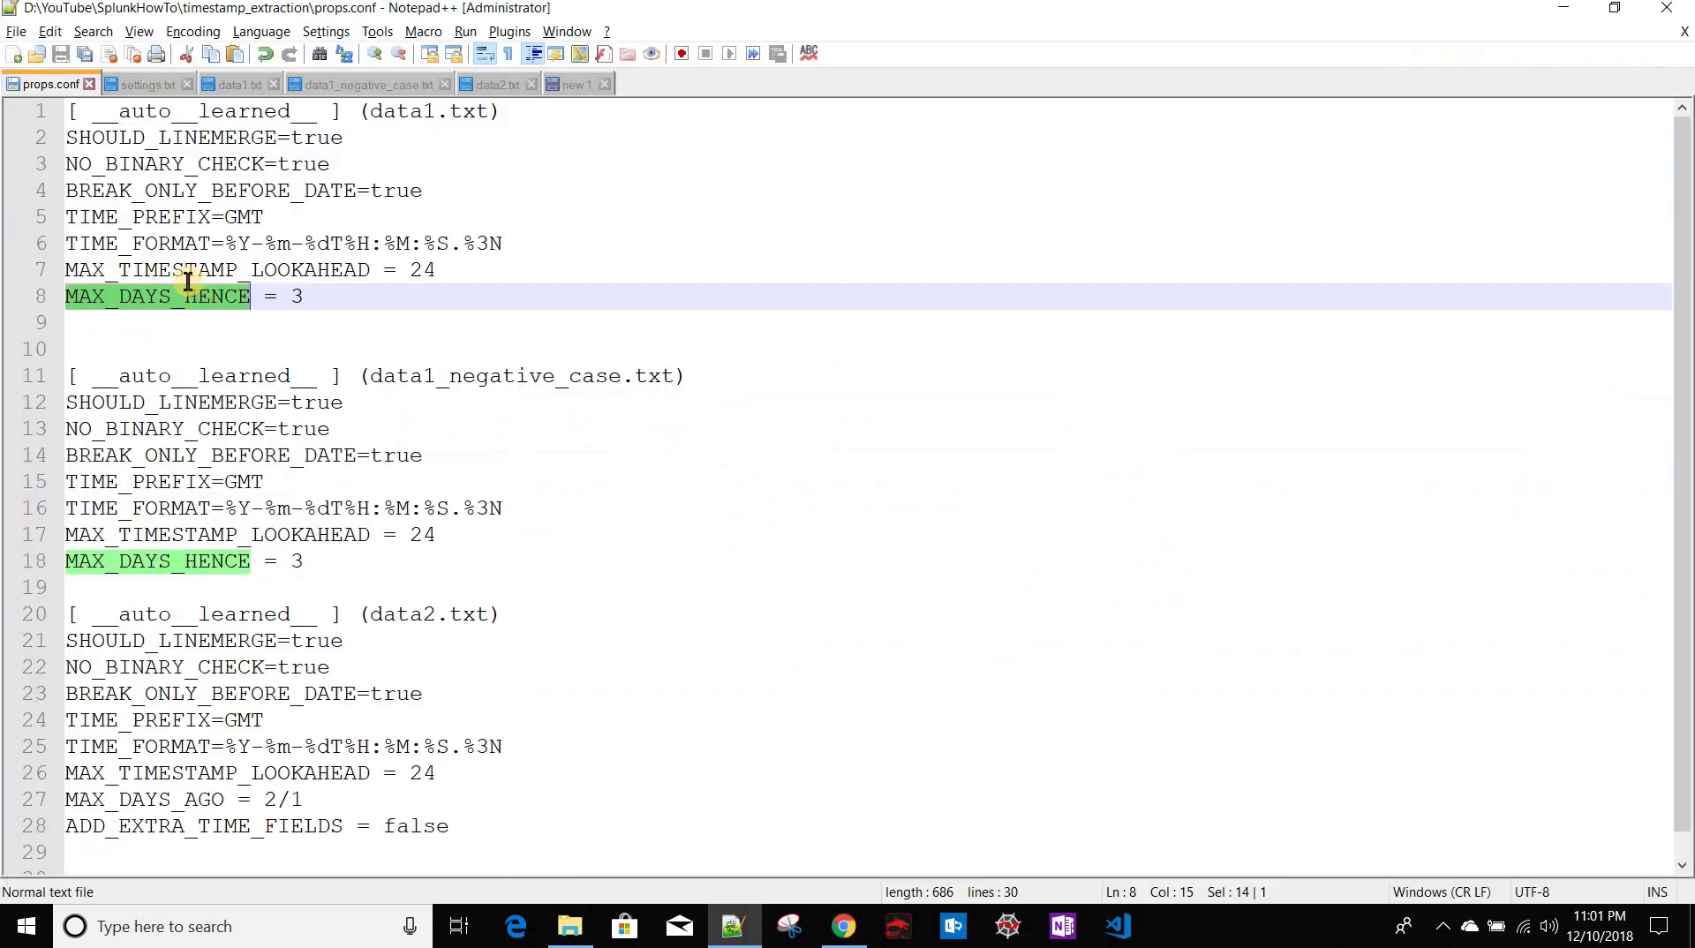
{"action": "double_click", "coordinate": [113, 189]}
{"action": "key", "text": "ctrl+c"}
{"action": "key", "text": "alt+Tab"}
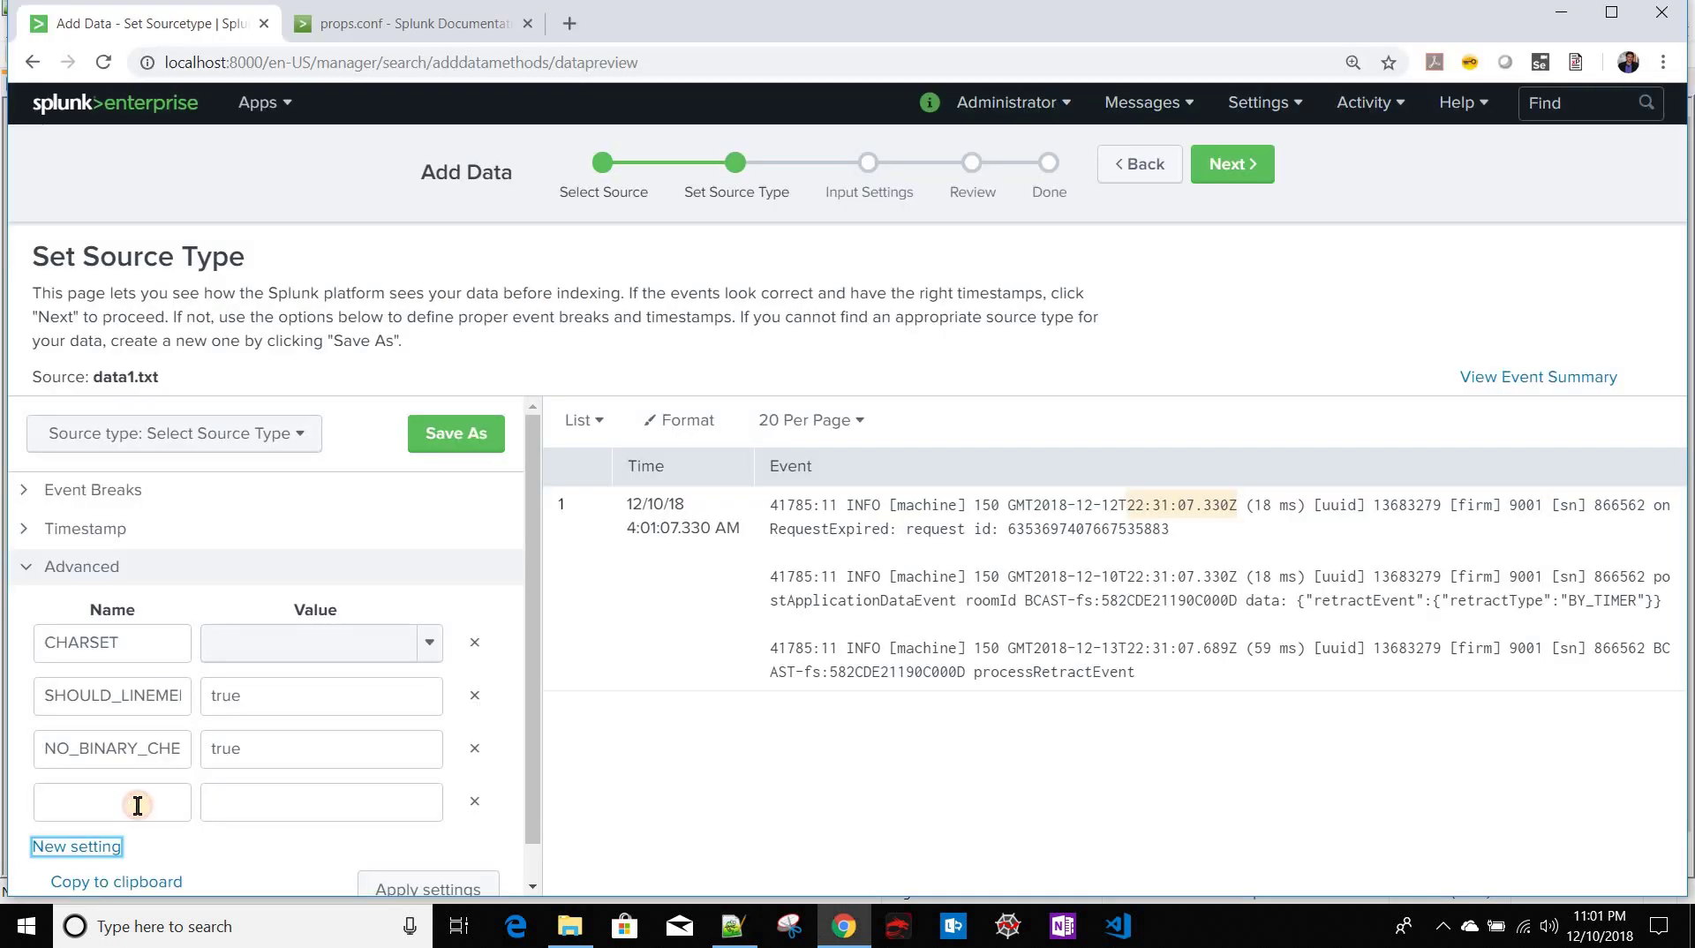
{"action": "left_click", "coordinate": [138, 805]}
{"action": "key", "text": "ctrl+v"}
{"action": "left_click", "coordinate": [308, 785]}
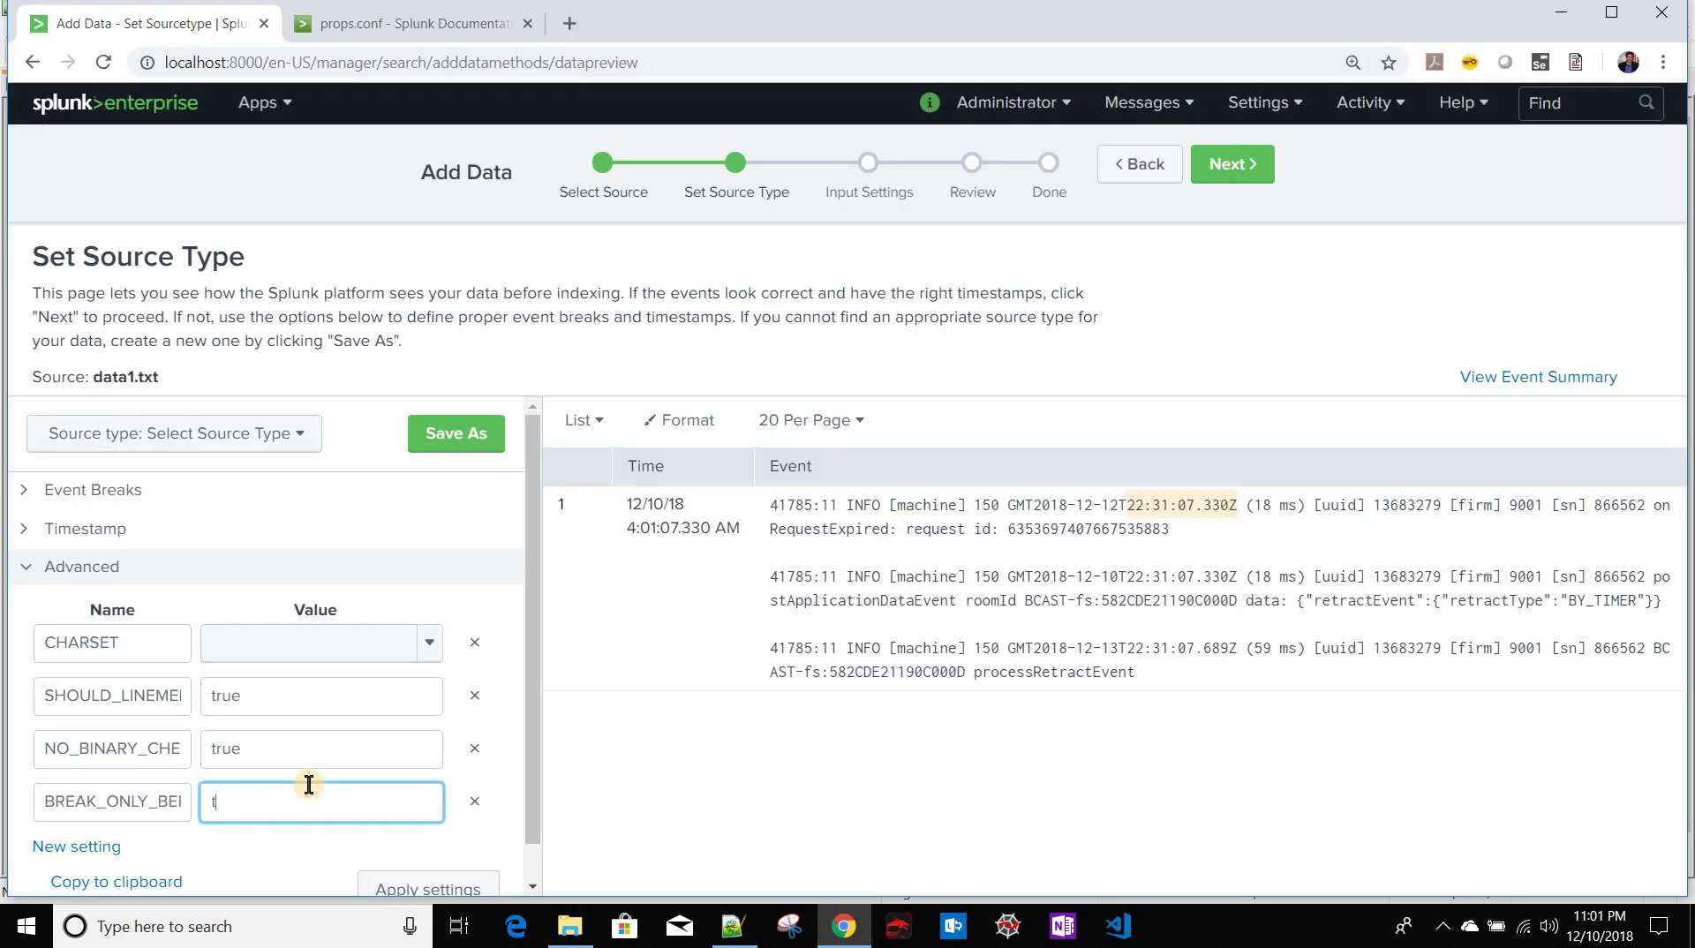
{"action": "type", "text": "true"}
Step: Add the advanced setting TIME_PREFIX with value GMT
{"action": "key", "text": "alt+Tab"}
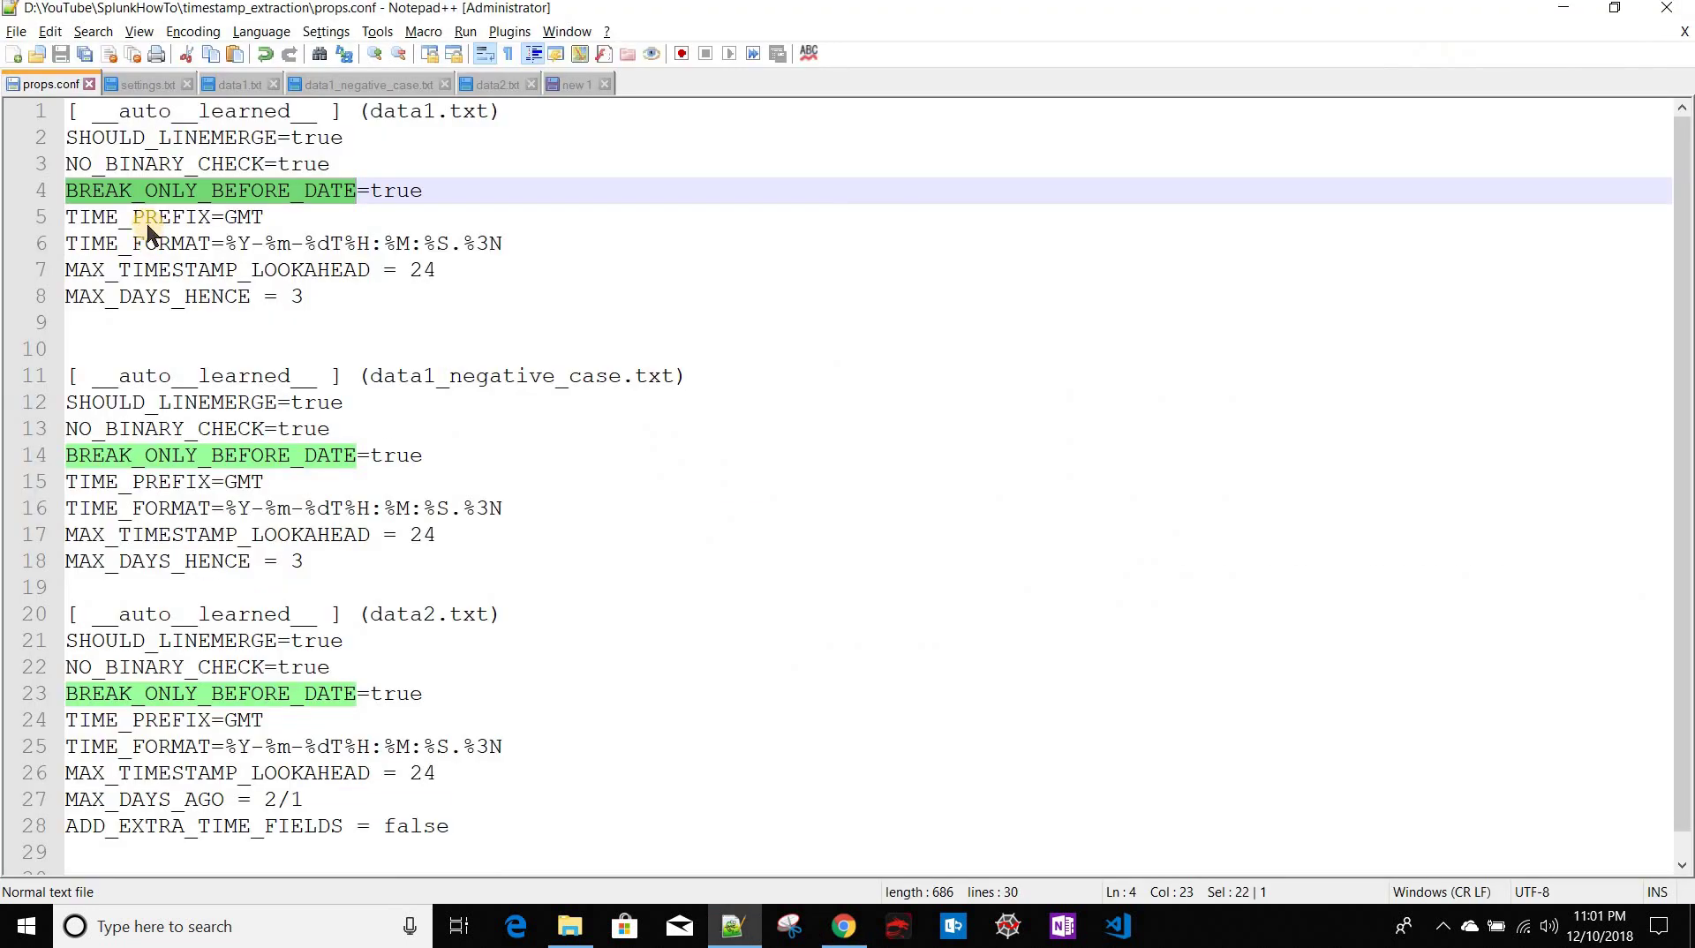
{"action": "double_click", "coordinate": [146, 224]}
{"action": "key", "text": "ctrl+c"}
{"action": "key", "text": "alt+Tab"}
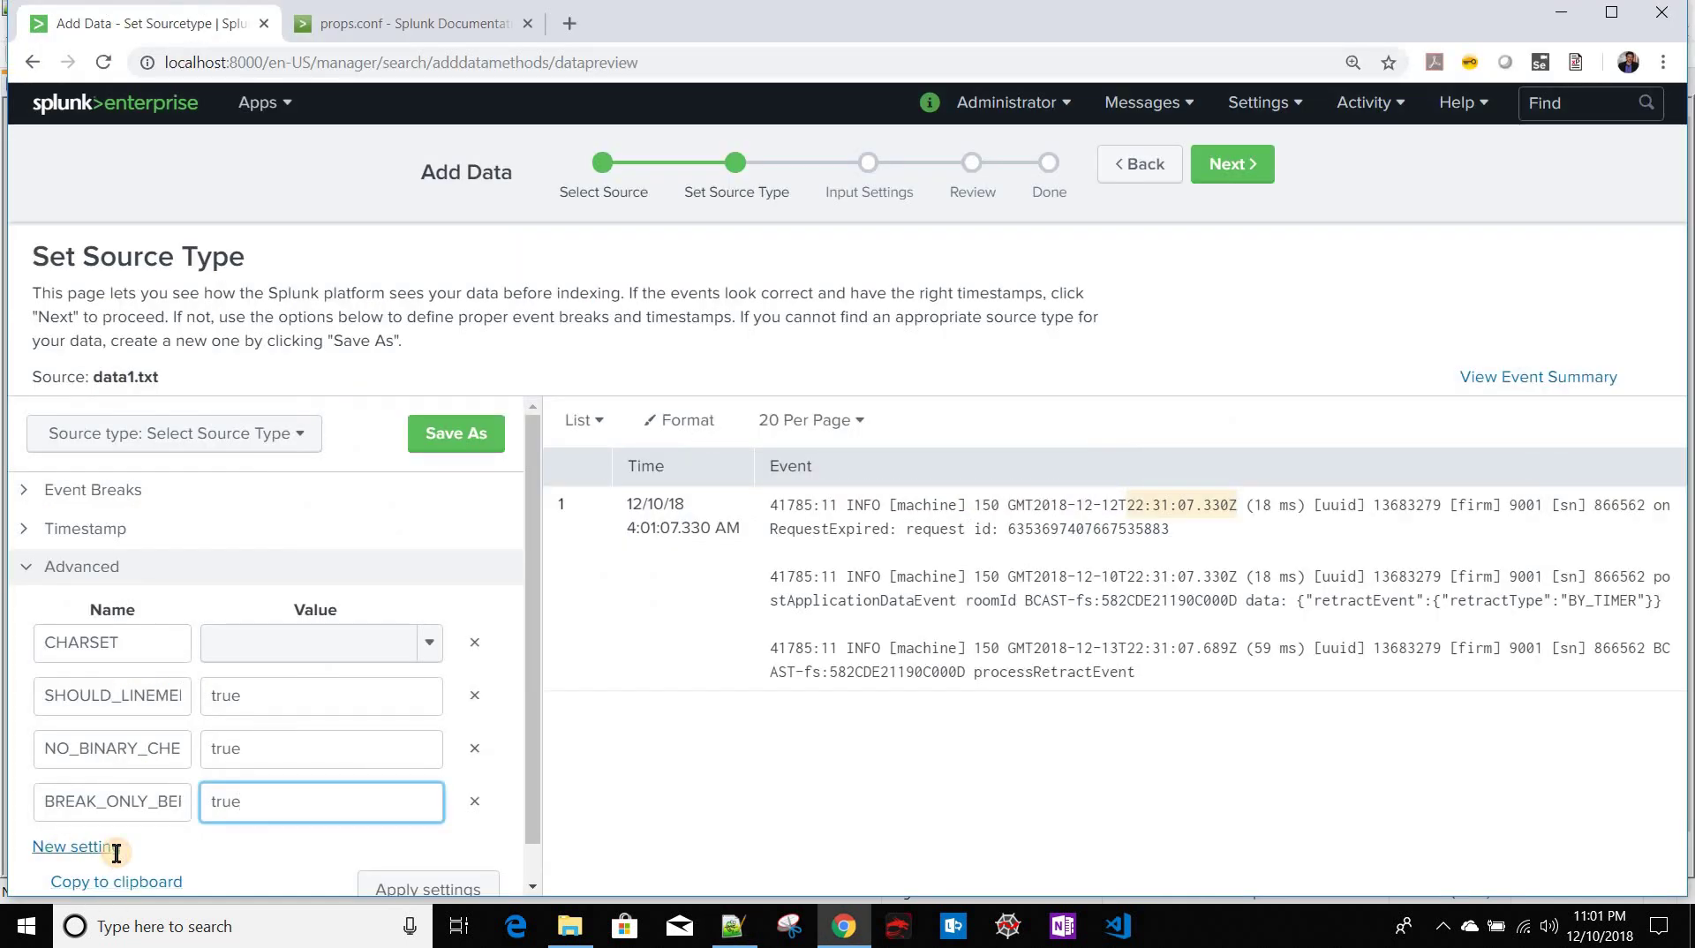
{"action": "left_click", "coordinate": [113, 896]}
{"action": "left_click", "coordinate": [117, 853]}
{"action": "key", "text": "ctrl+v"}
{"action": "left_click", "coordinate": [292, 848]}
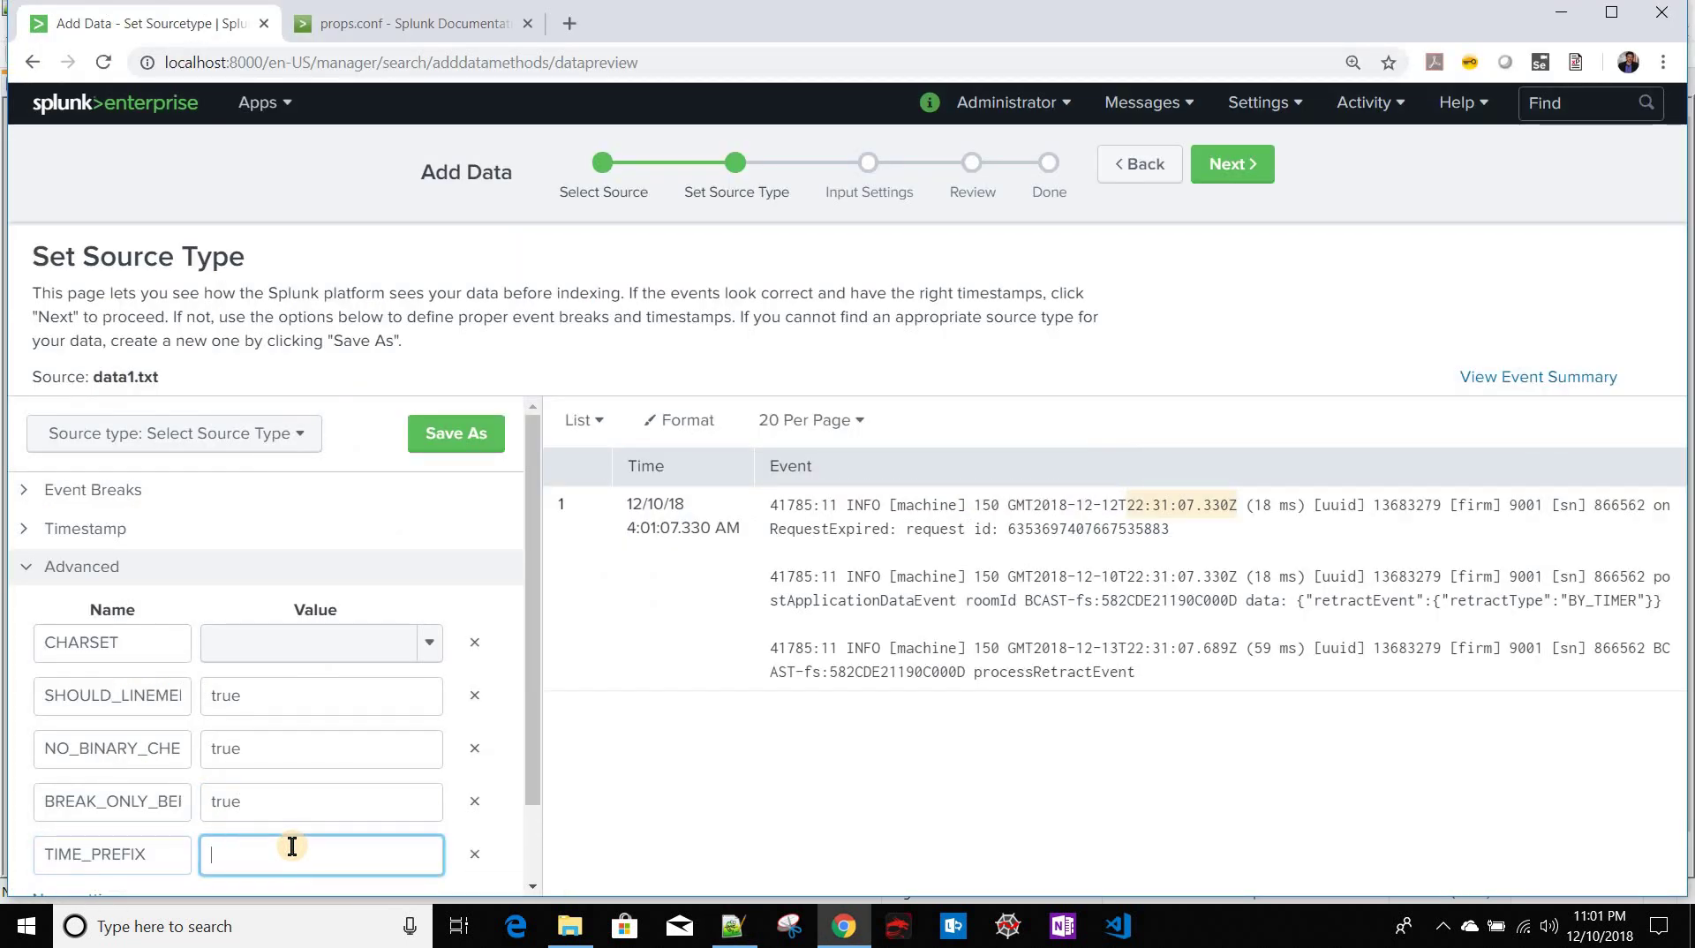
{"action": "type", "text": "GMT"}
{"action": "scroll", "coordinate": [43, 788], "scroll_direction": "down", "scroll_amount": 1}
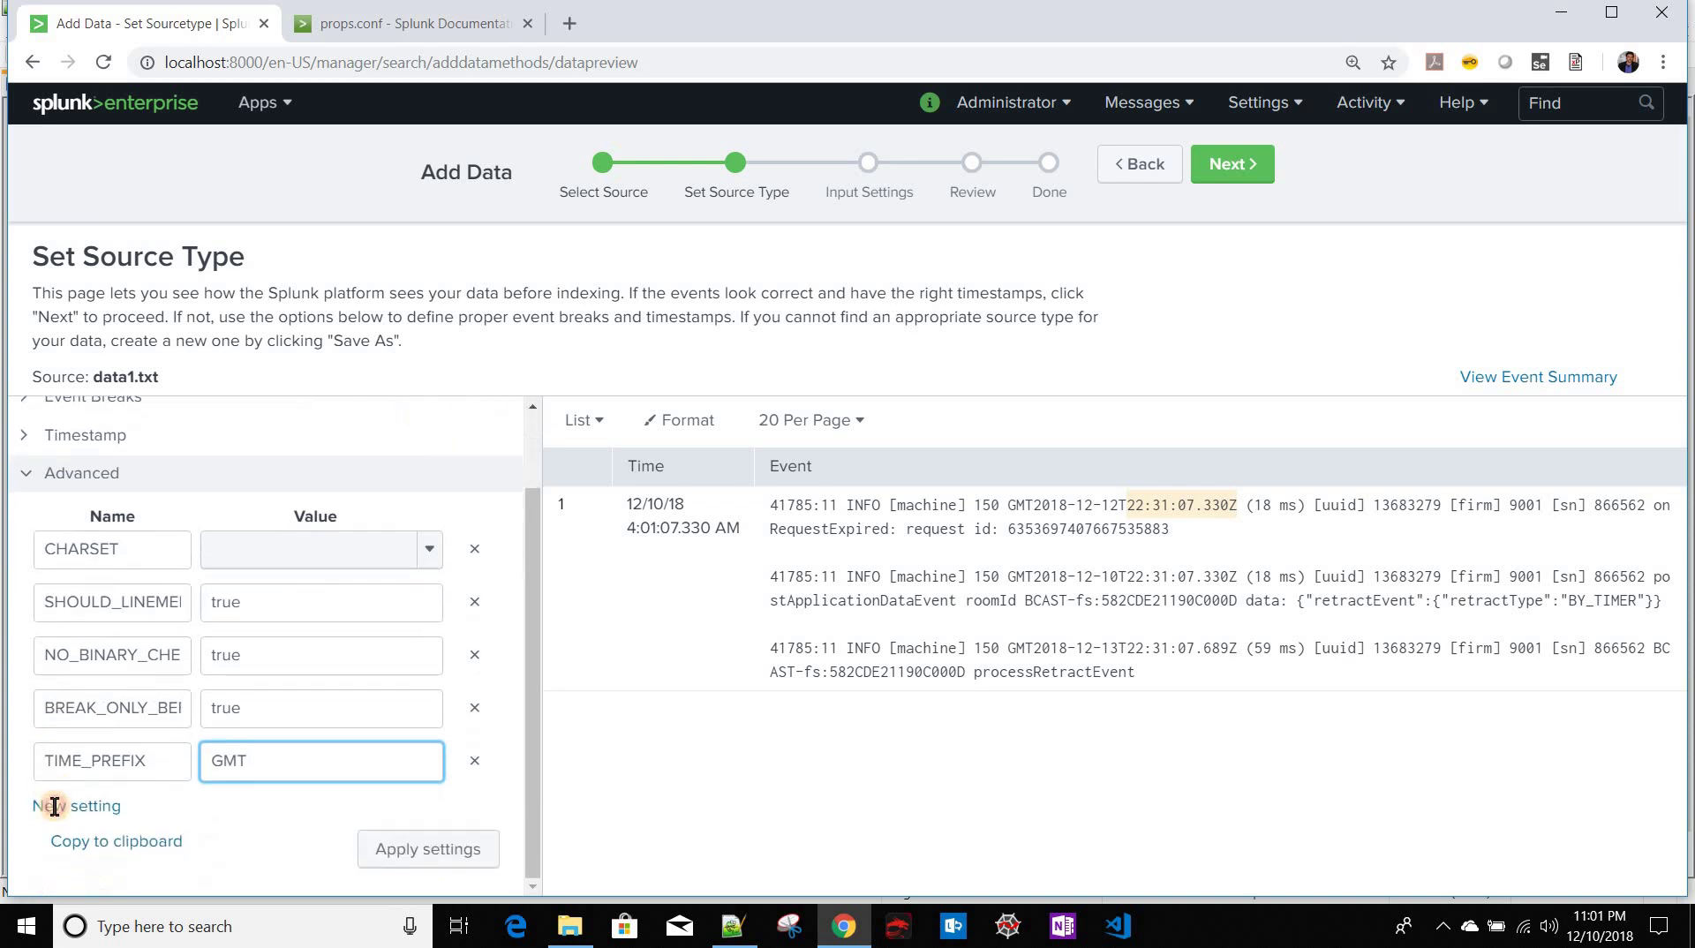
Step: Add TIME_FORMAT = %Y-%m-%dT%H:%M:%S.%3N, copying name and value from props.conf
{"action": "left_click", "coordinate": [62, 804]}
{"action": "key", "text": "alt+Tab"}
{"action": "double_click", "coordinate": [117, 239]}
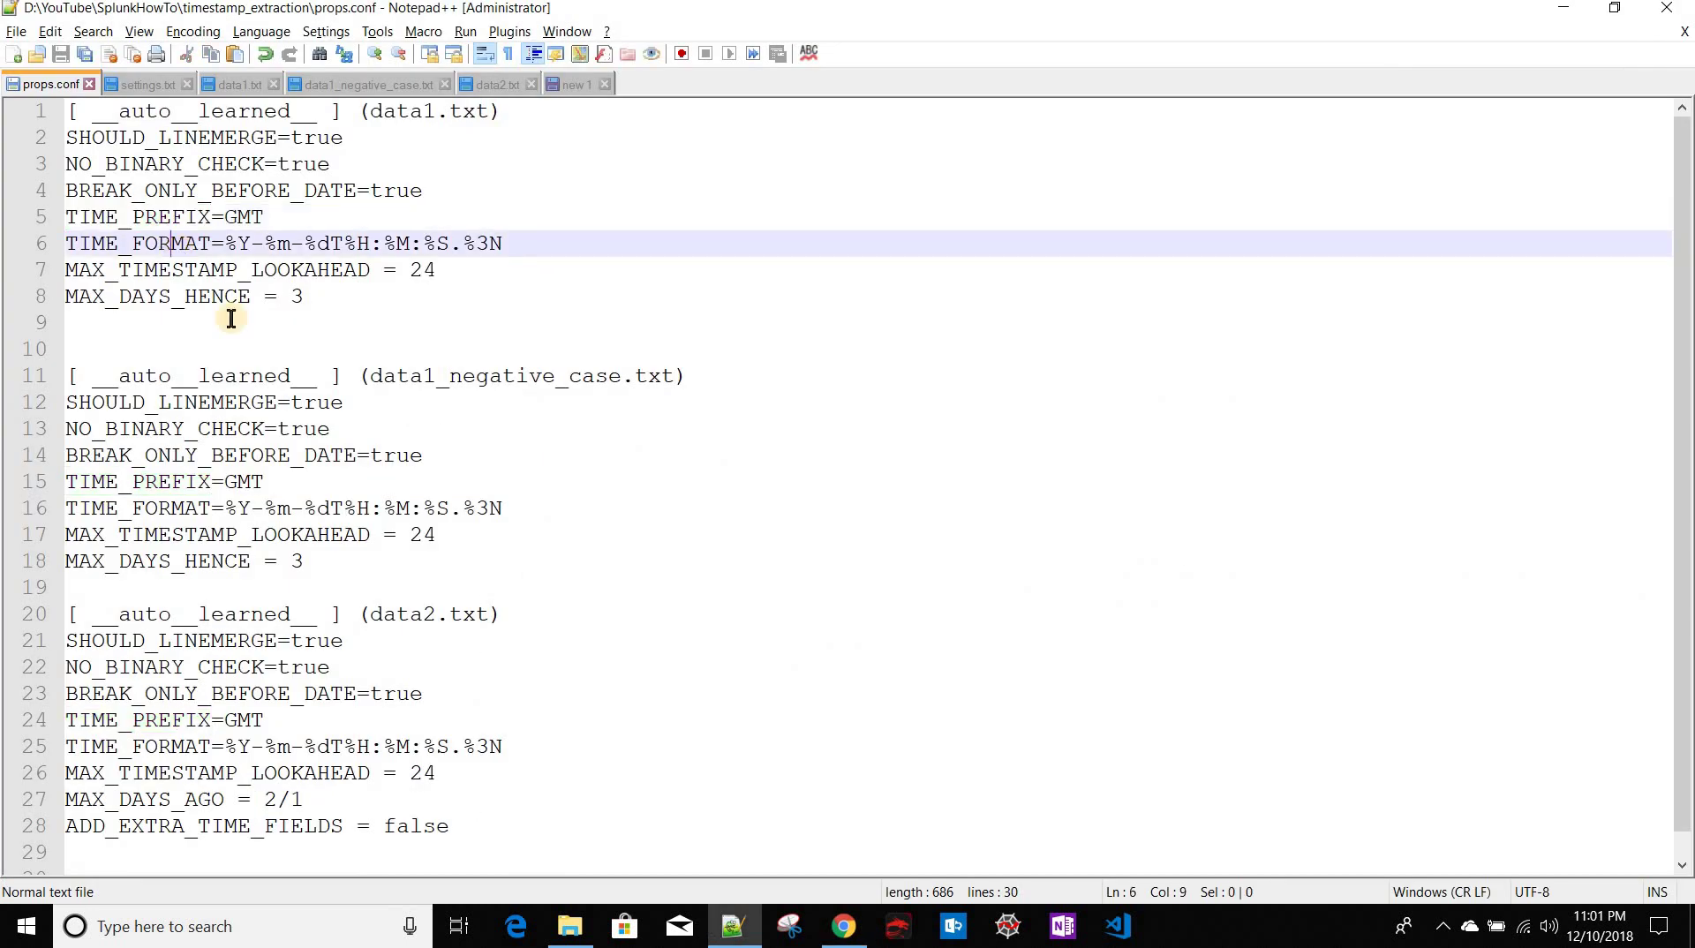
{"action": "key", "text": "ctrl+c"}
{"action": "key", "text": "alt+Tab"}
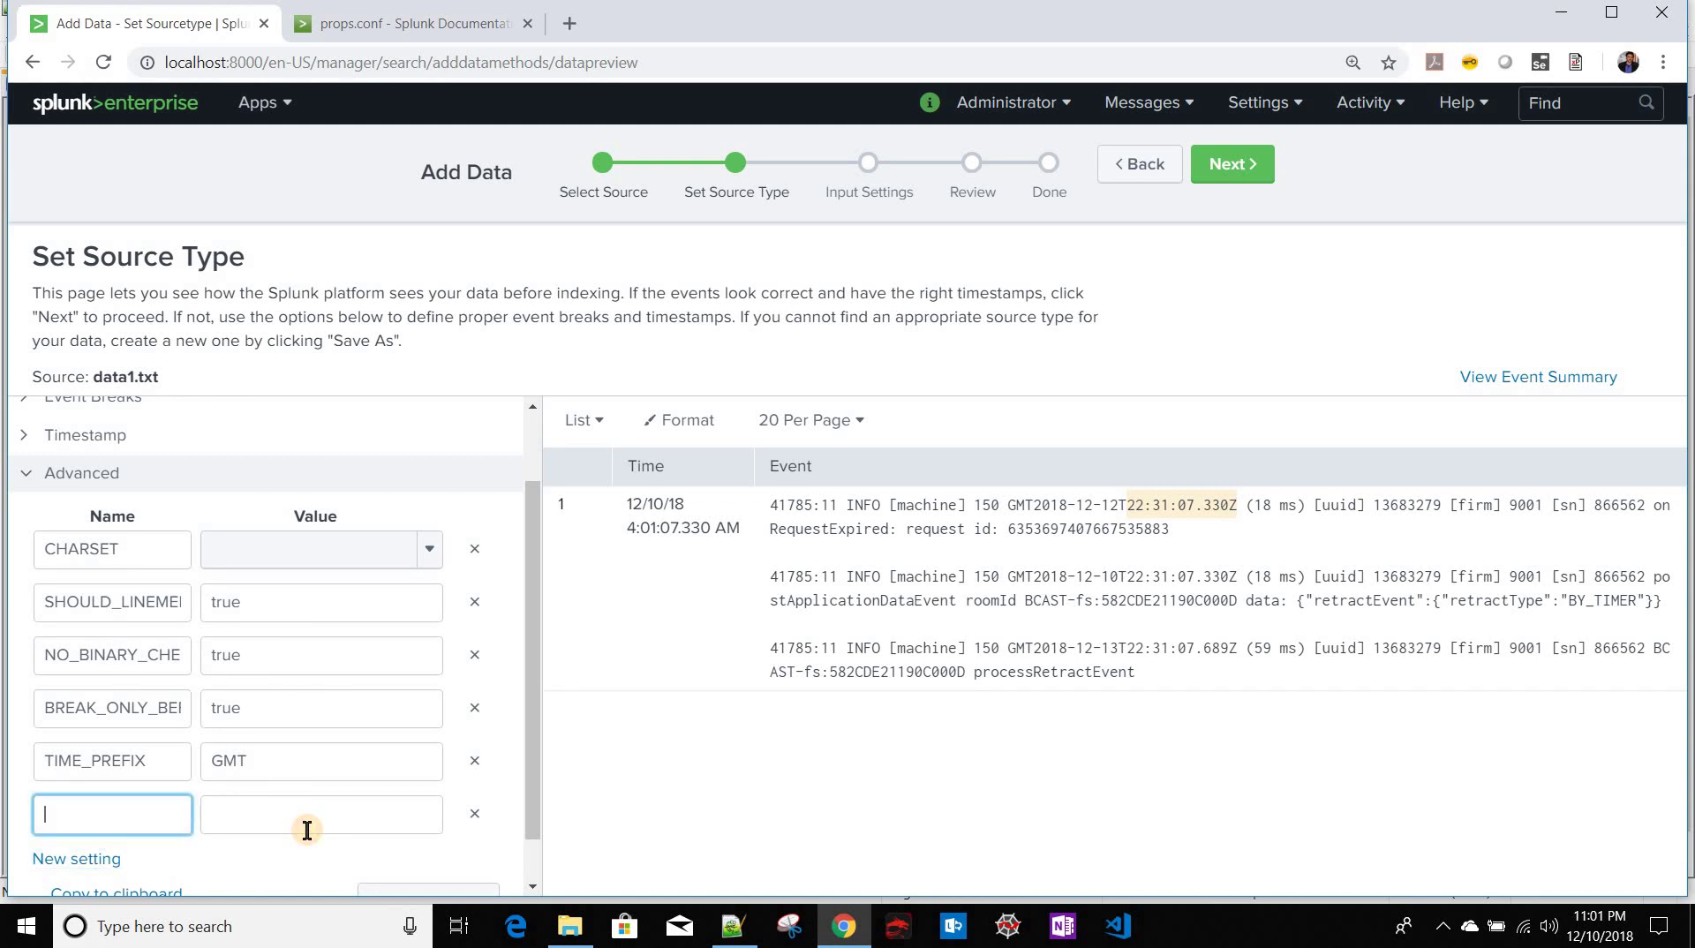
{"action": "key", "text": "ctrl+v"}
{"action": "key", "text": "alt+Tab"}
{"action": "key", "text": "Right"}
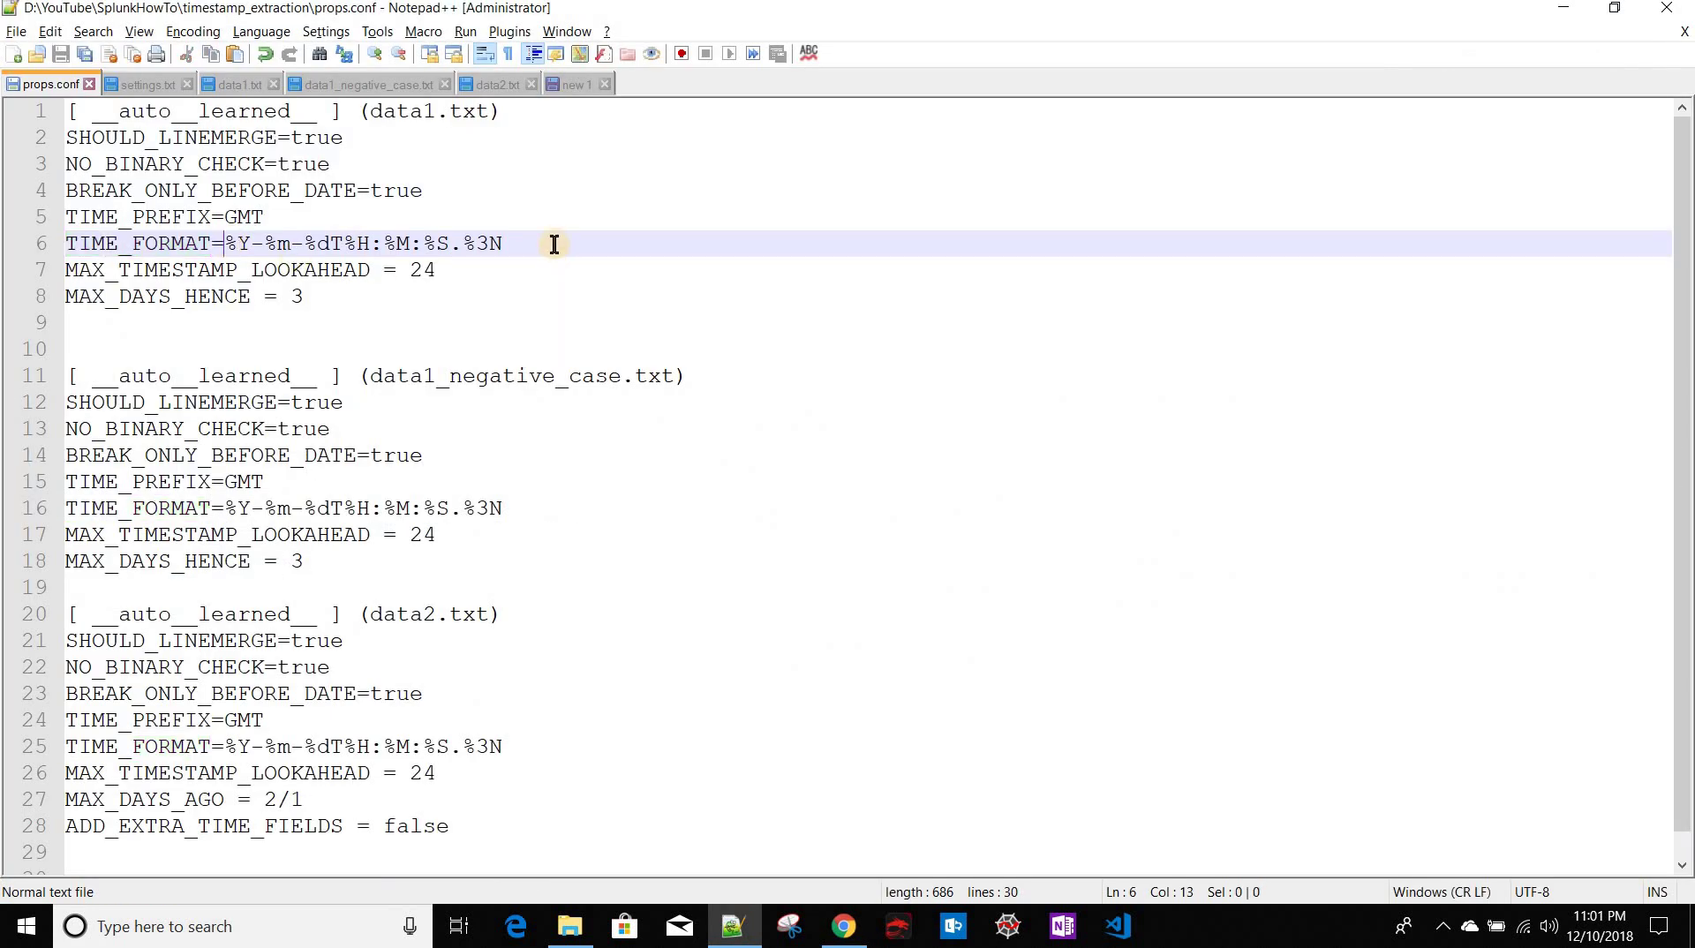
{"action": "key", "text": "shift+End"}
{"action": "key", "text": "ctrl+c"}
{"action": "key", "text": "alt+Tab"}
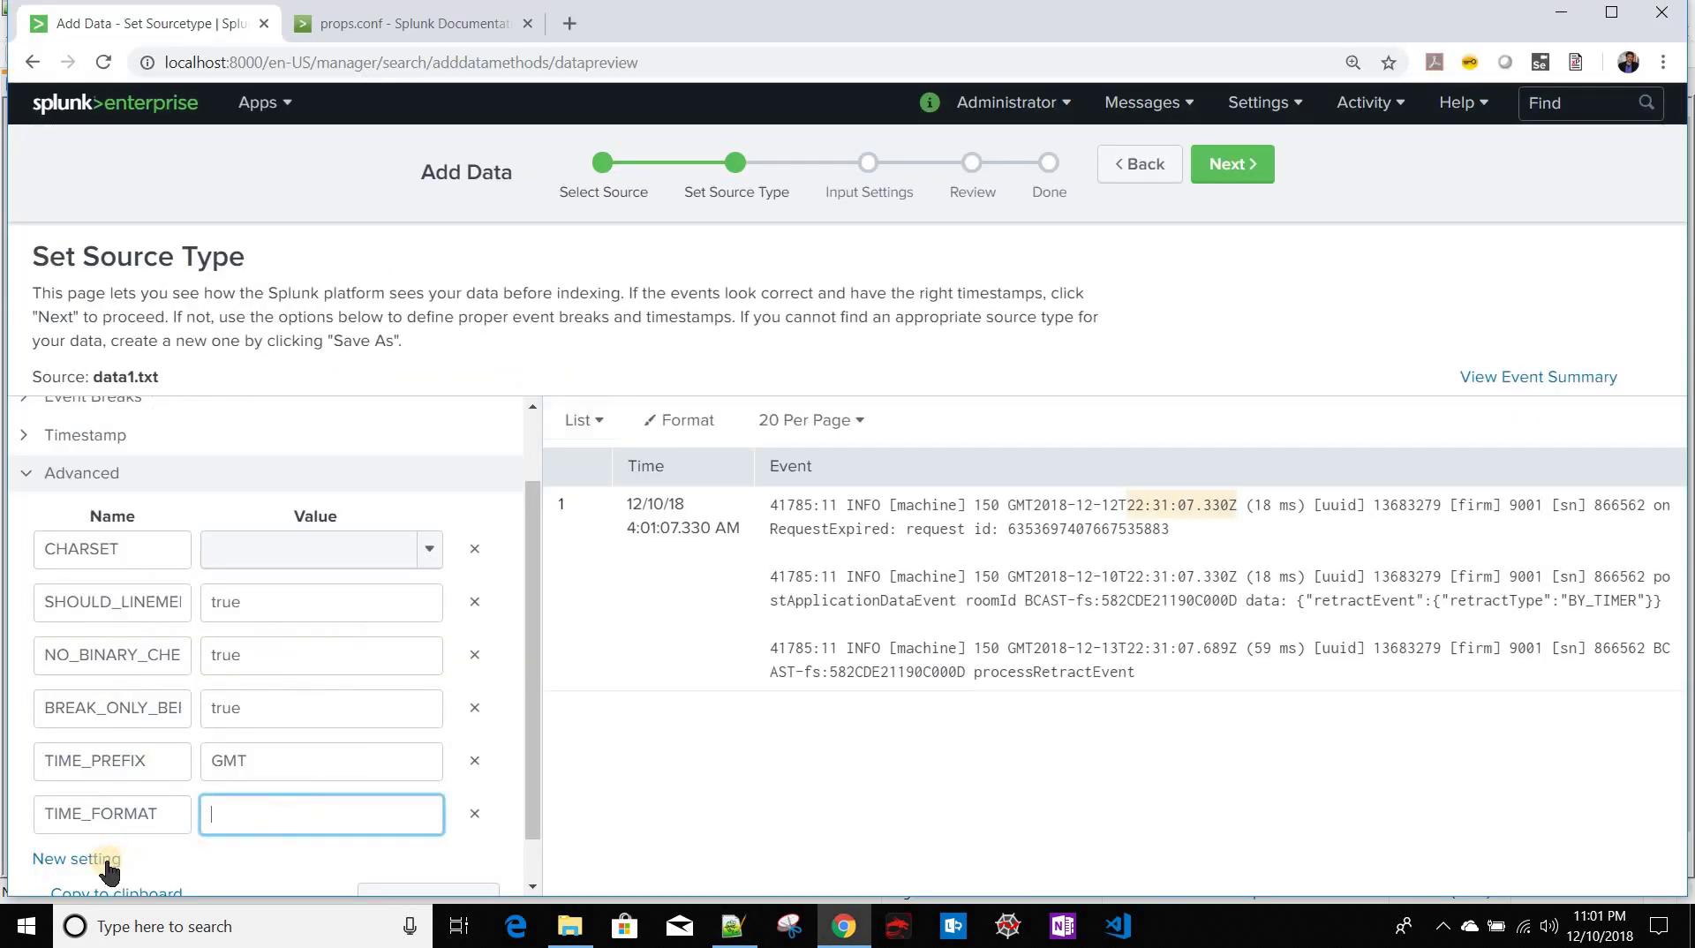
{"action": "key", "text": "ctrl+v"}
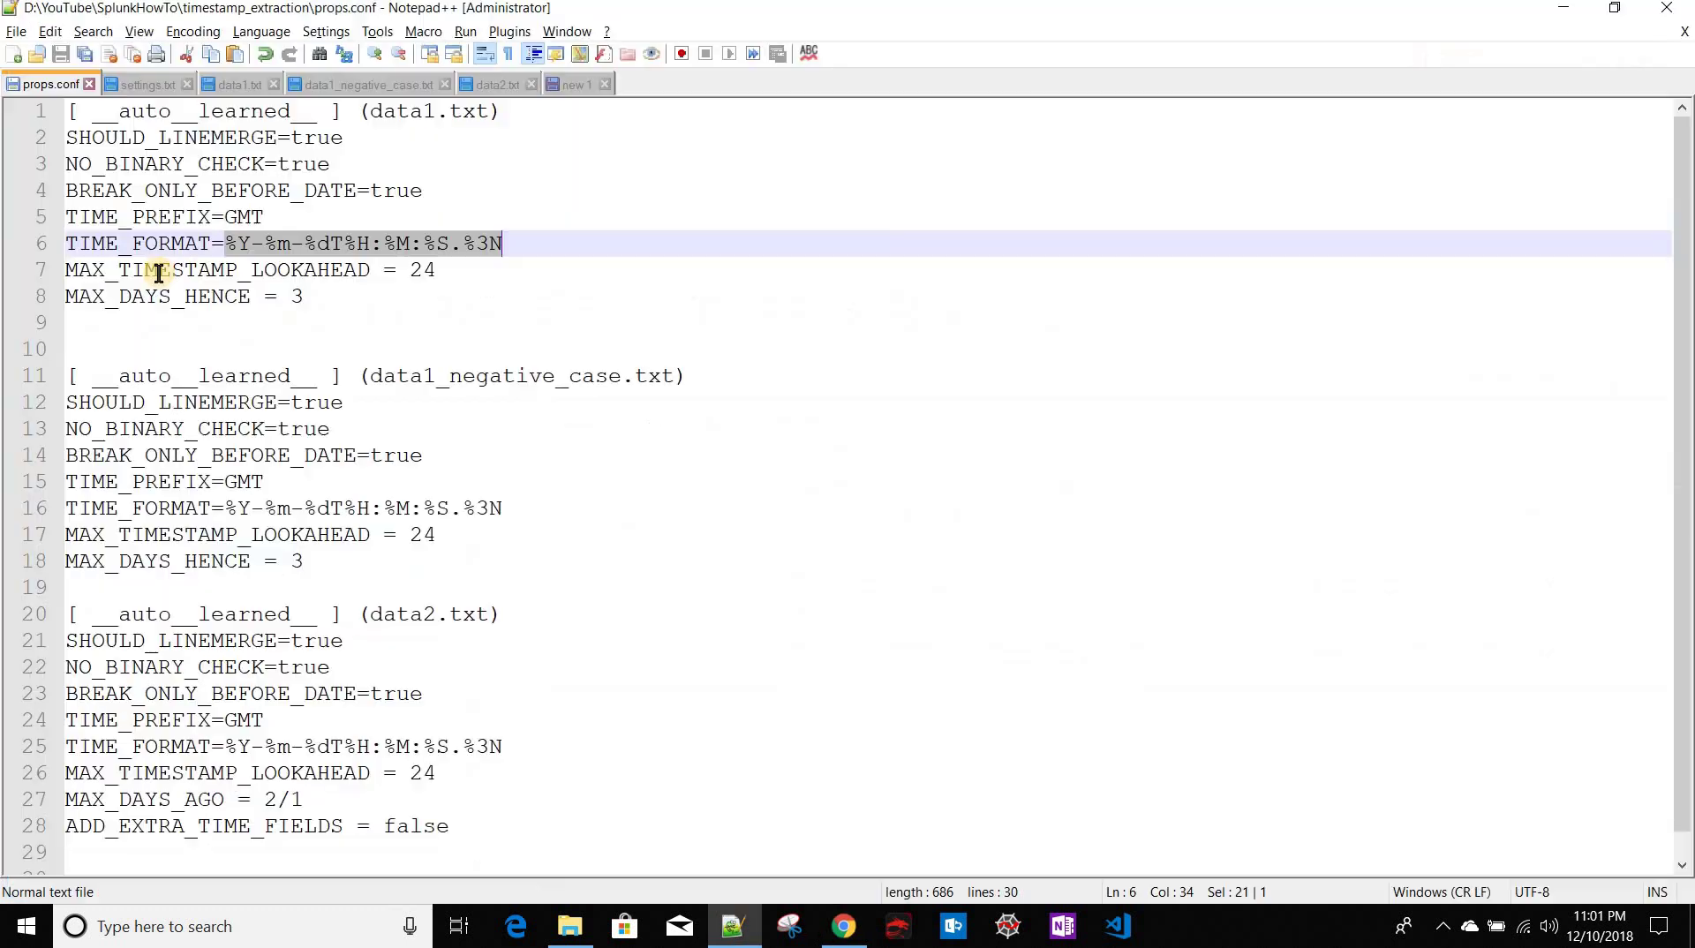
Step: Add MAX_TIMESTAMP_LOOKAHEAD = 24 and apply the settings to the event preview
{"action": "key", "text": "alt+Tab"}
{"action": "double_click", "coordinate": [157, 273]}
{"action": "key", "text": "alt+Tab"}
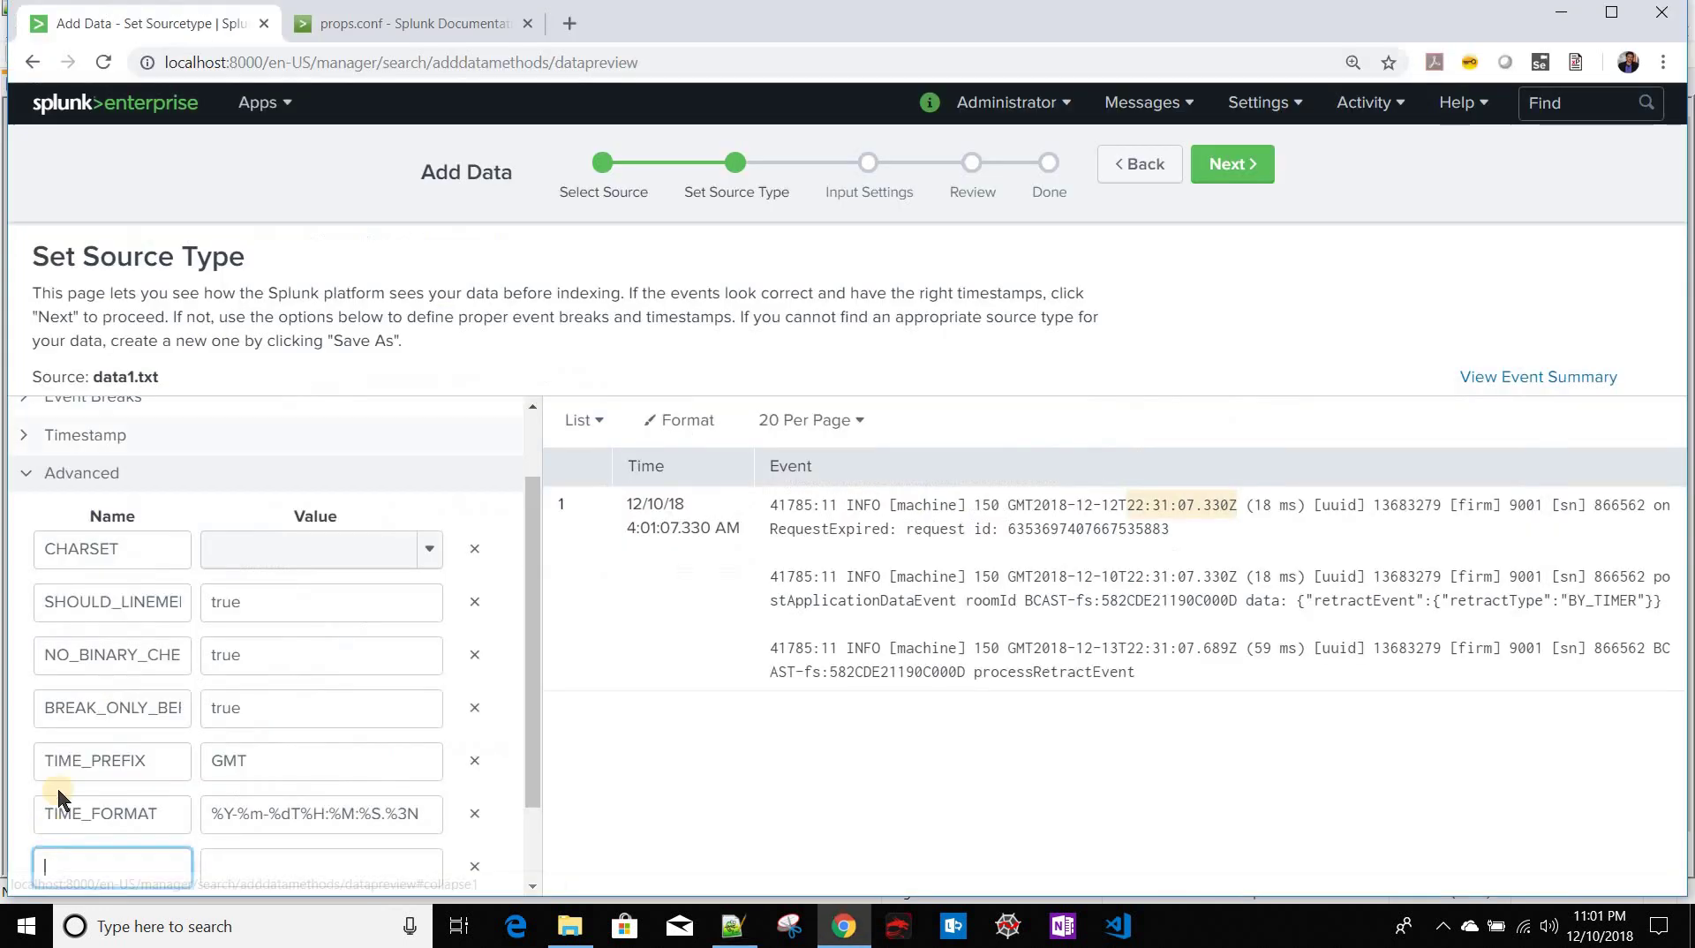
{"action": "scroll", "coordinate": [270, 749], "scroll_direction": "down", "scroll_amount": 1}
{"action": "key", "text": "ctrl+v"}
{"action": "key", "text": "Tab"}
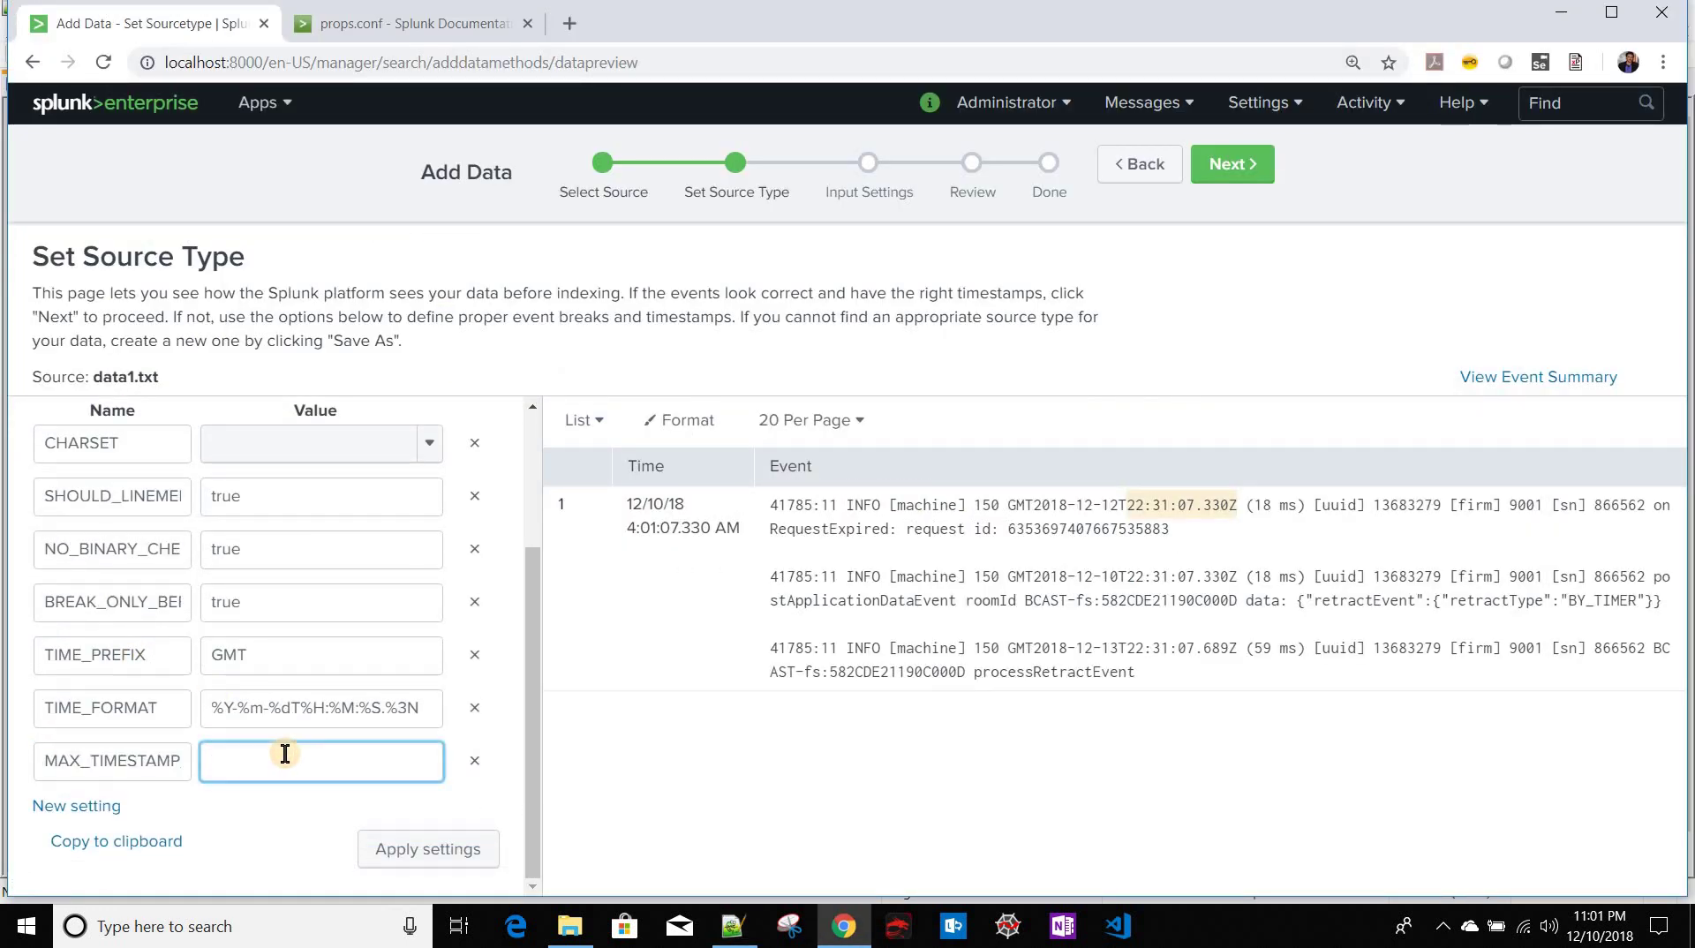
{"action": "type", "text": "24"}
{"action": "left_click", "coordinate": [438, 851]}
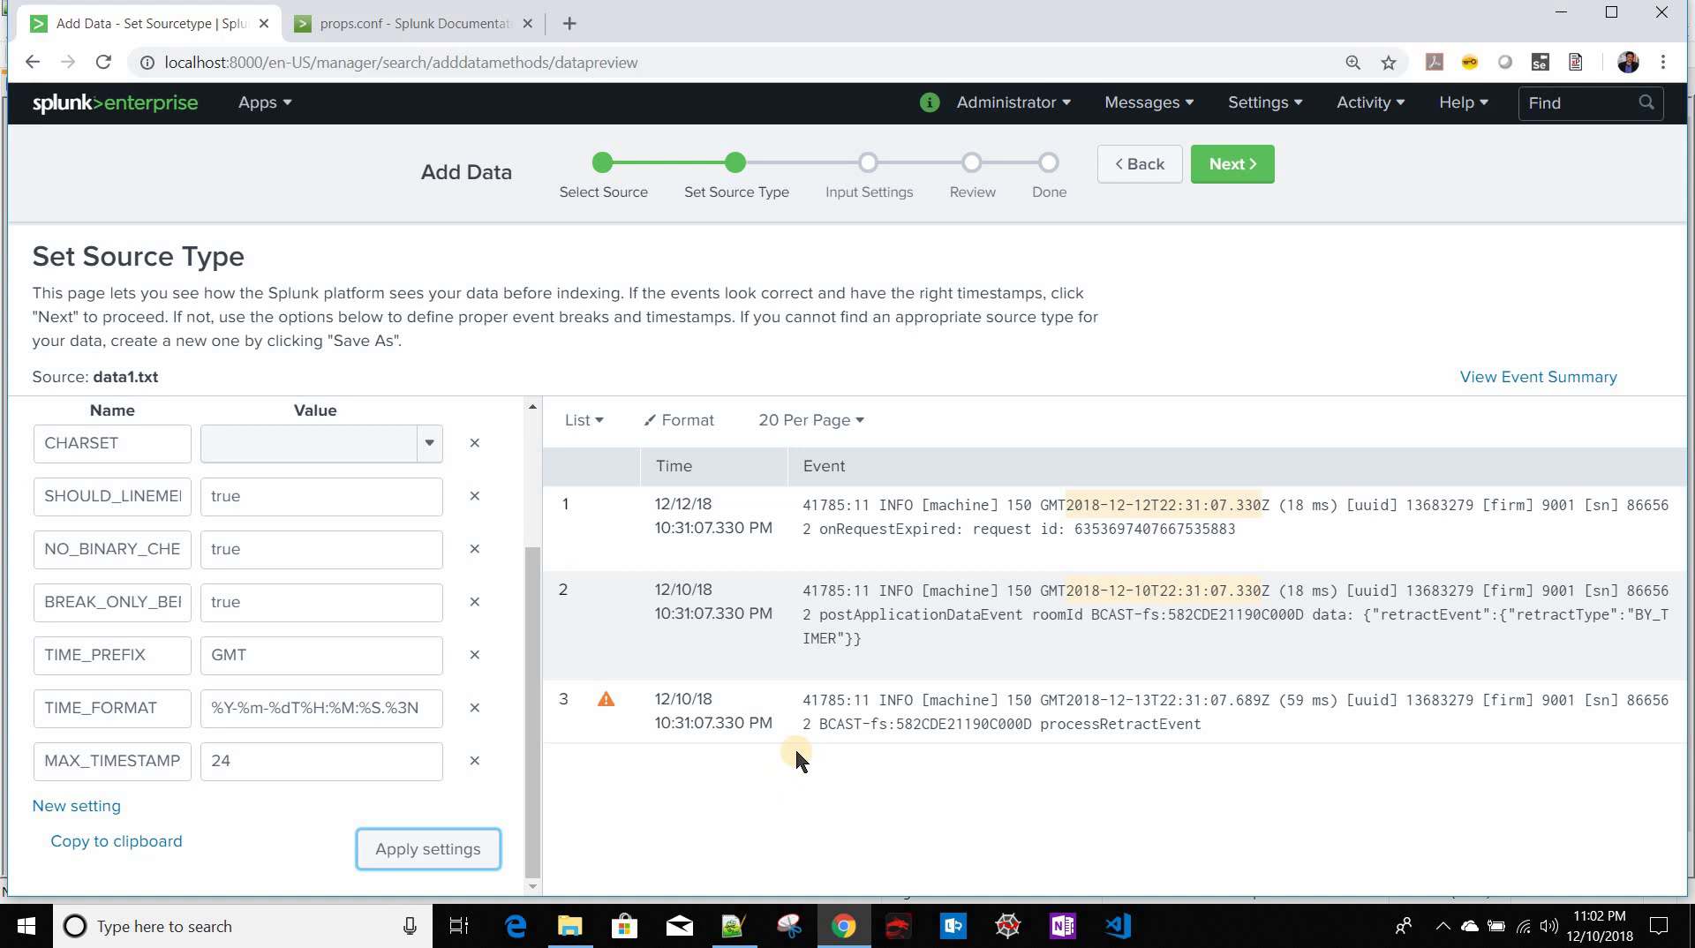
{"action": "key", "text": "alt+Tab"}
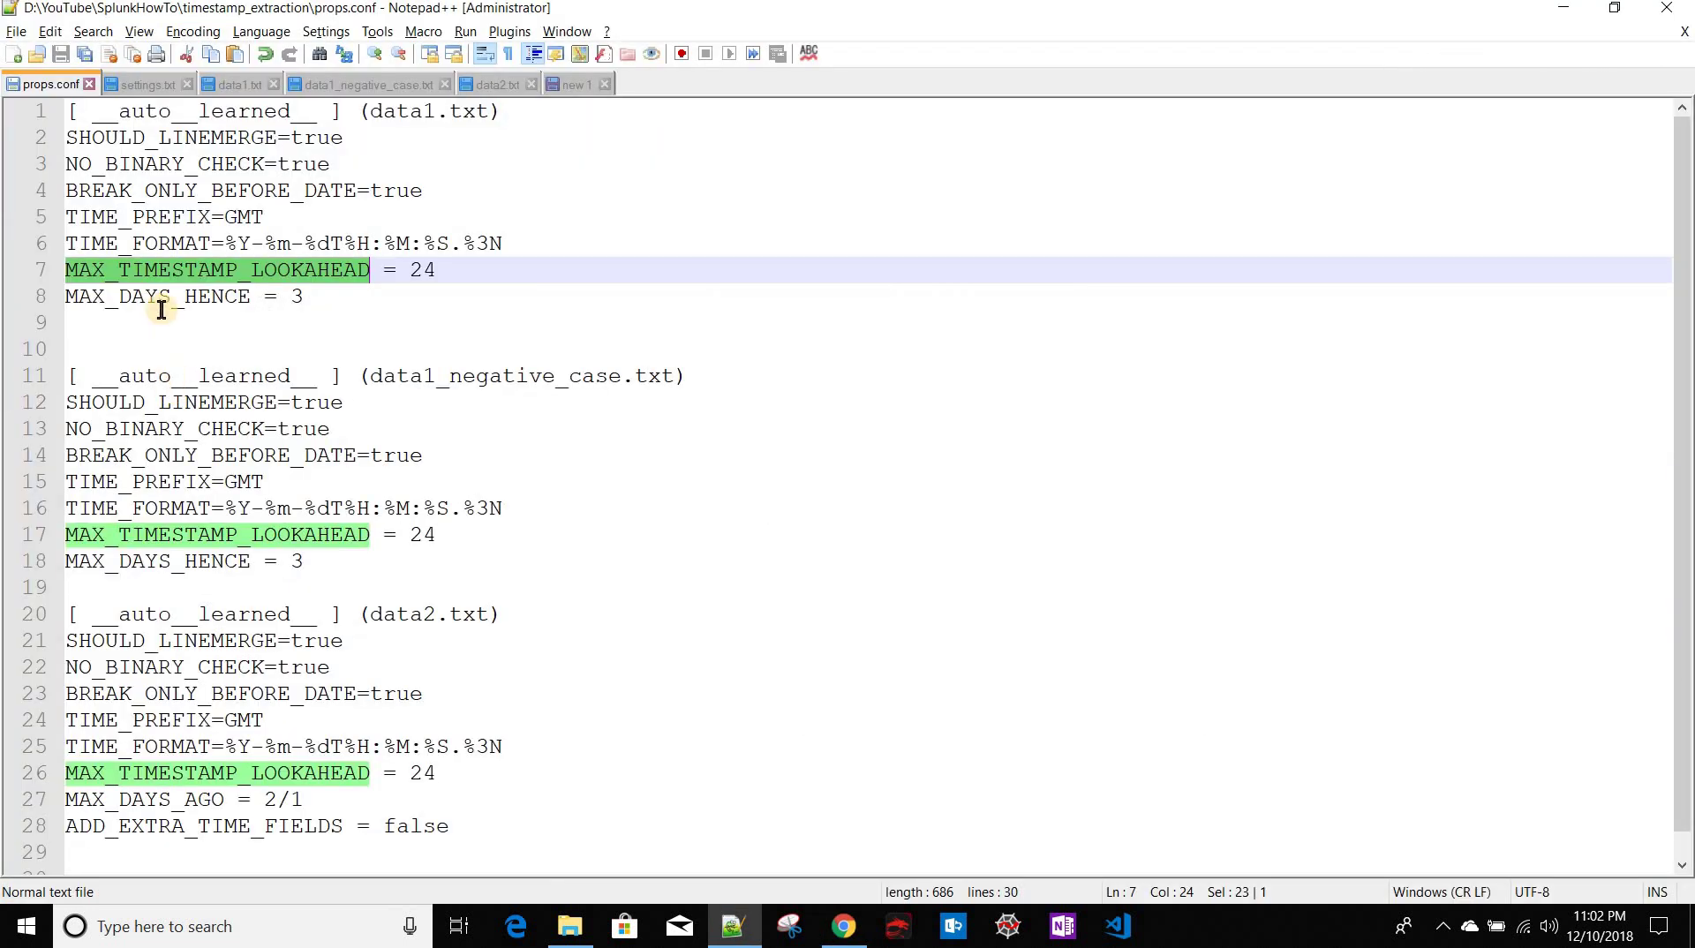
{"action": "double_click", "coordinate": [161, 297]}
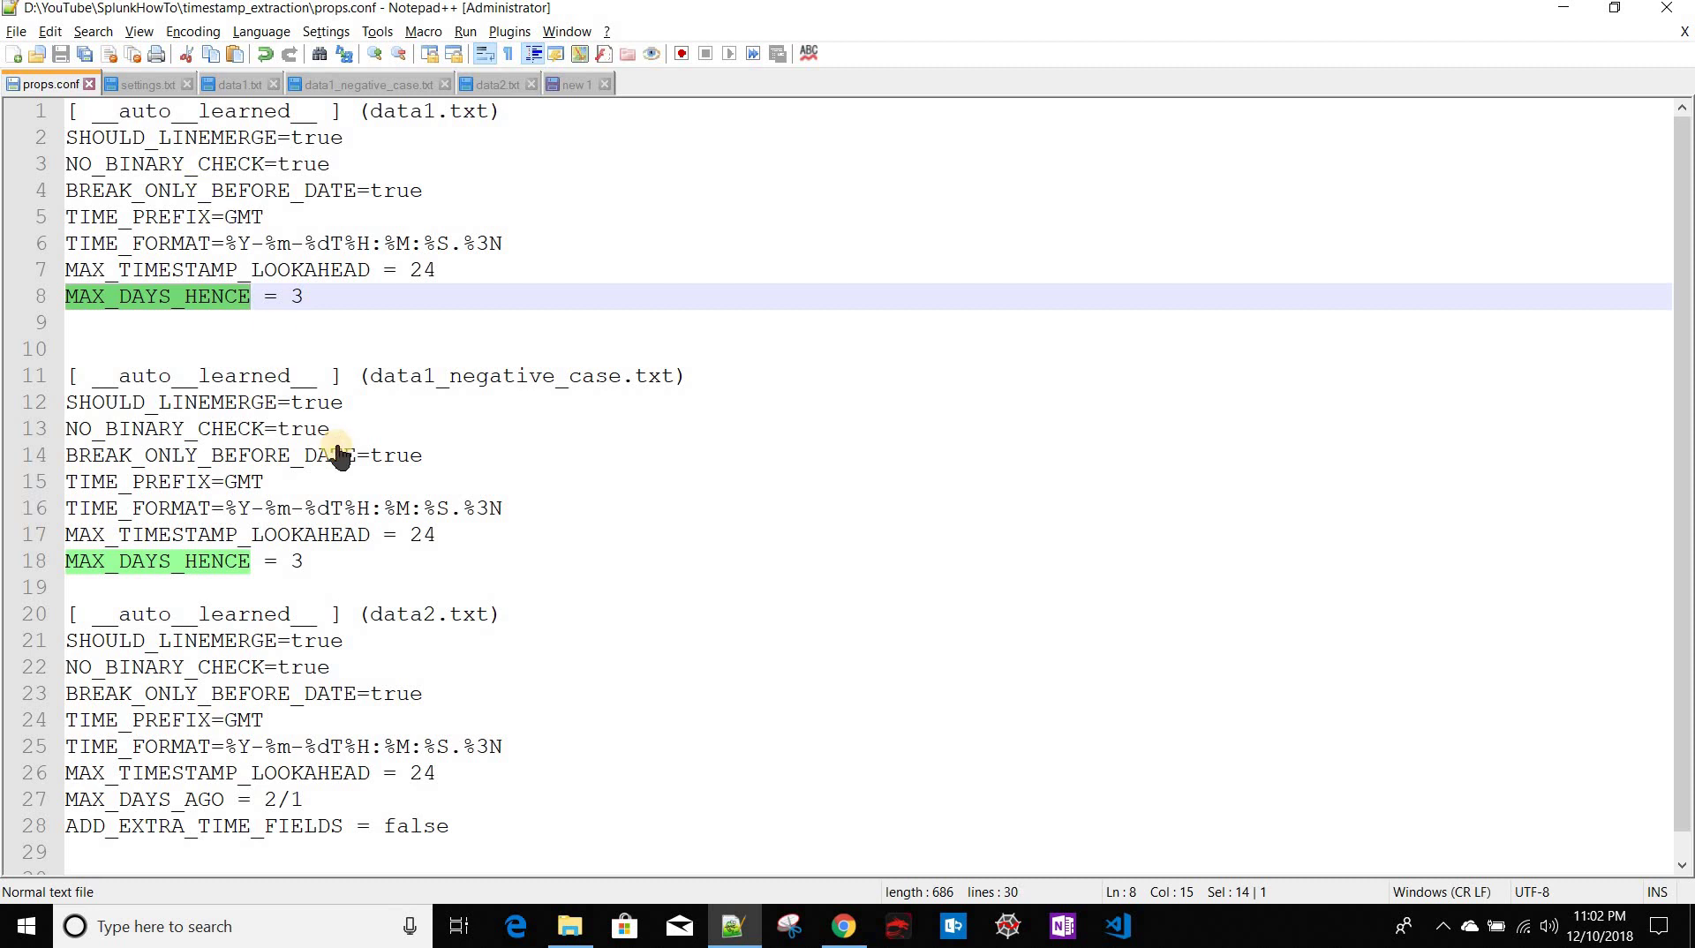
{"action": "key", "text": "alt+Tab"}
{"action": "key", "text": "alt+Tab"}
{"action": "double_click", "coordinate": [487, 383]}
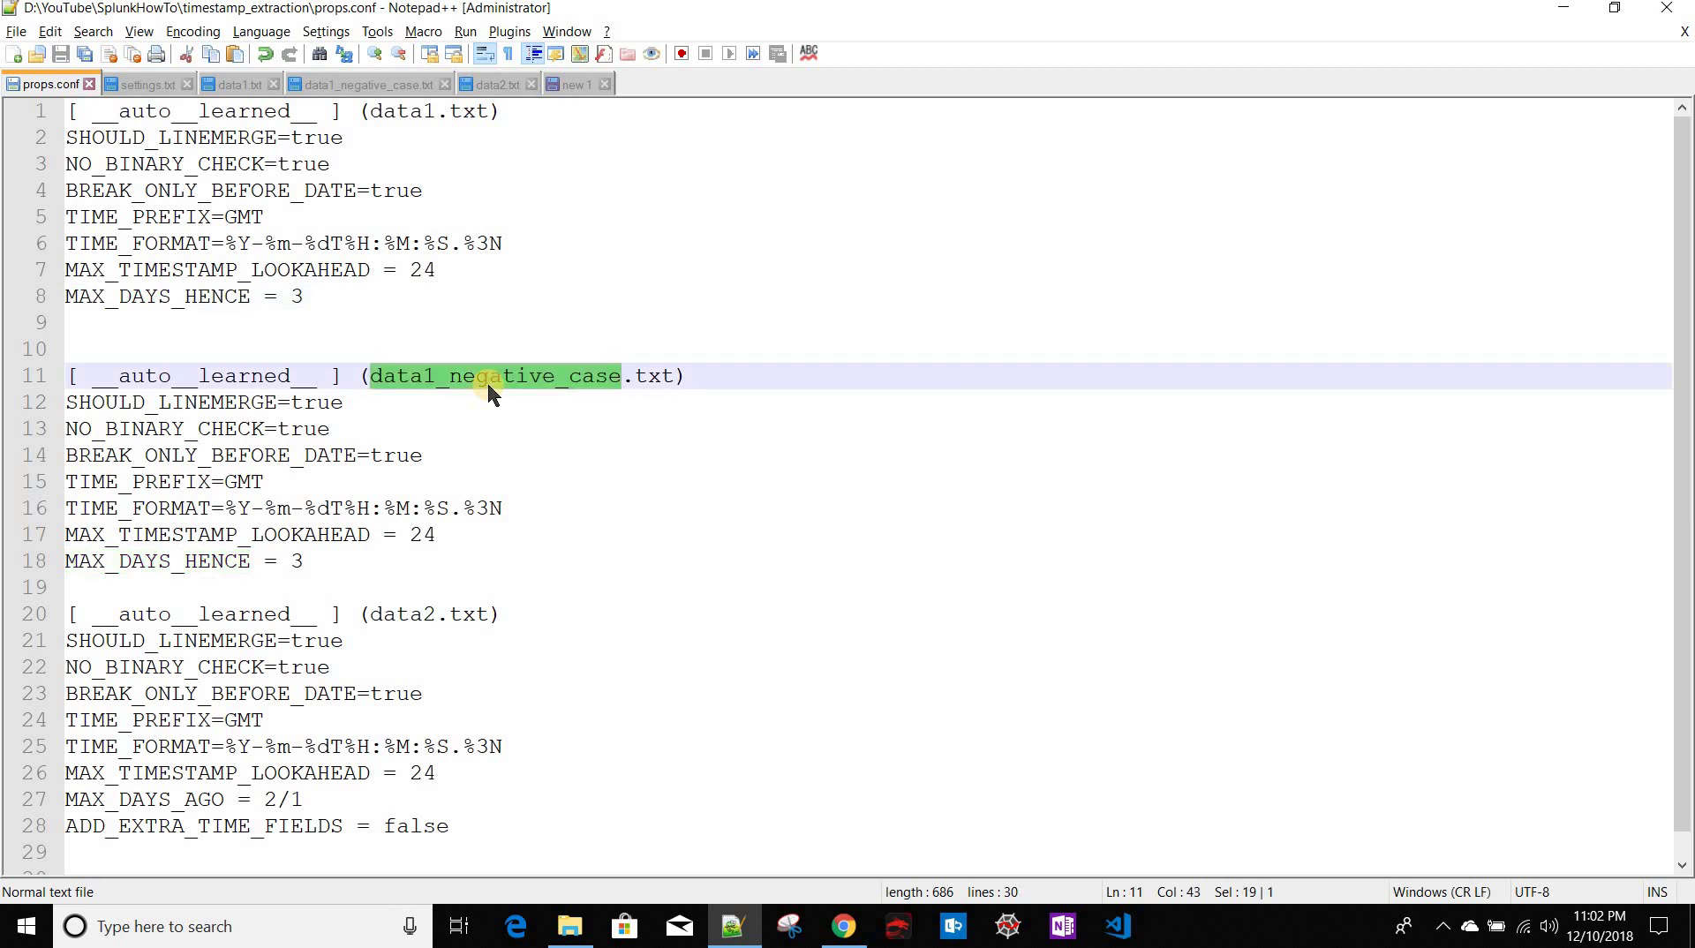
{"action": "key", "text": "alt+Tab"}
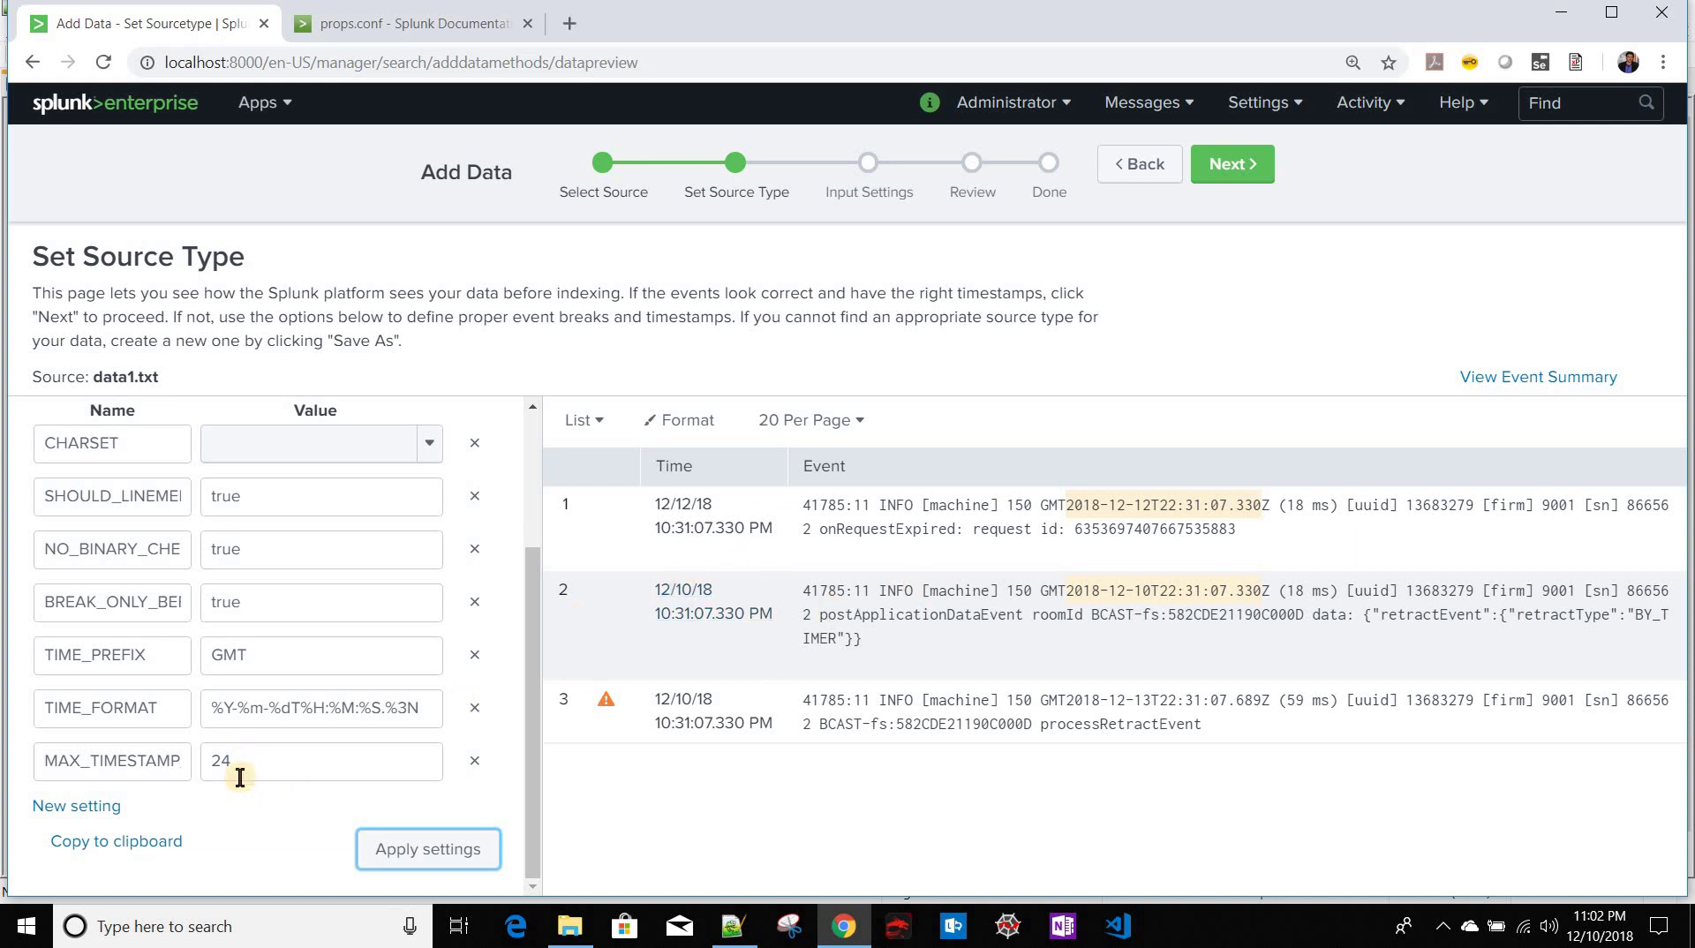
Step: Go back and upload data1_negative_case.txt instead, advancing to its source type preview
{"action": "left_click", "coordinate": [1127, 173]}
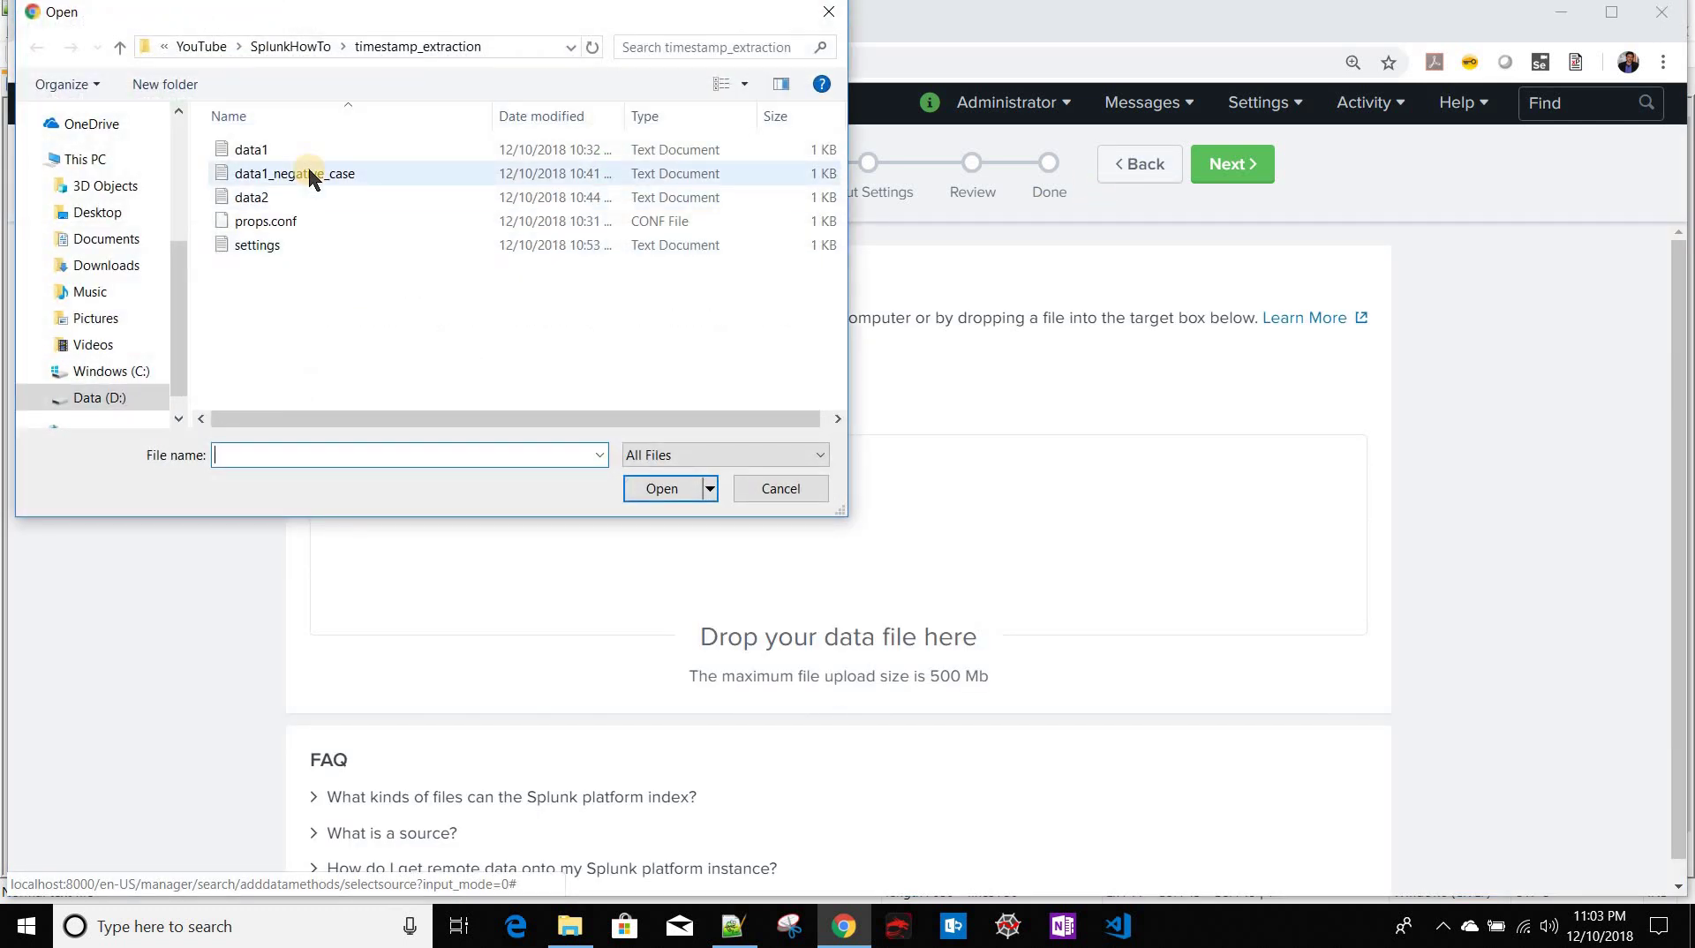
{"action": "double_click", "coordinate": [290, 172]}
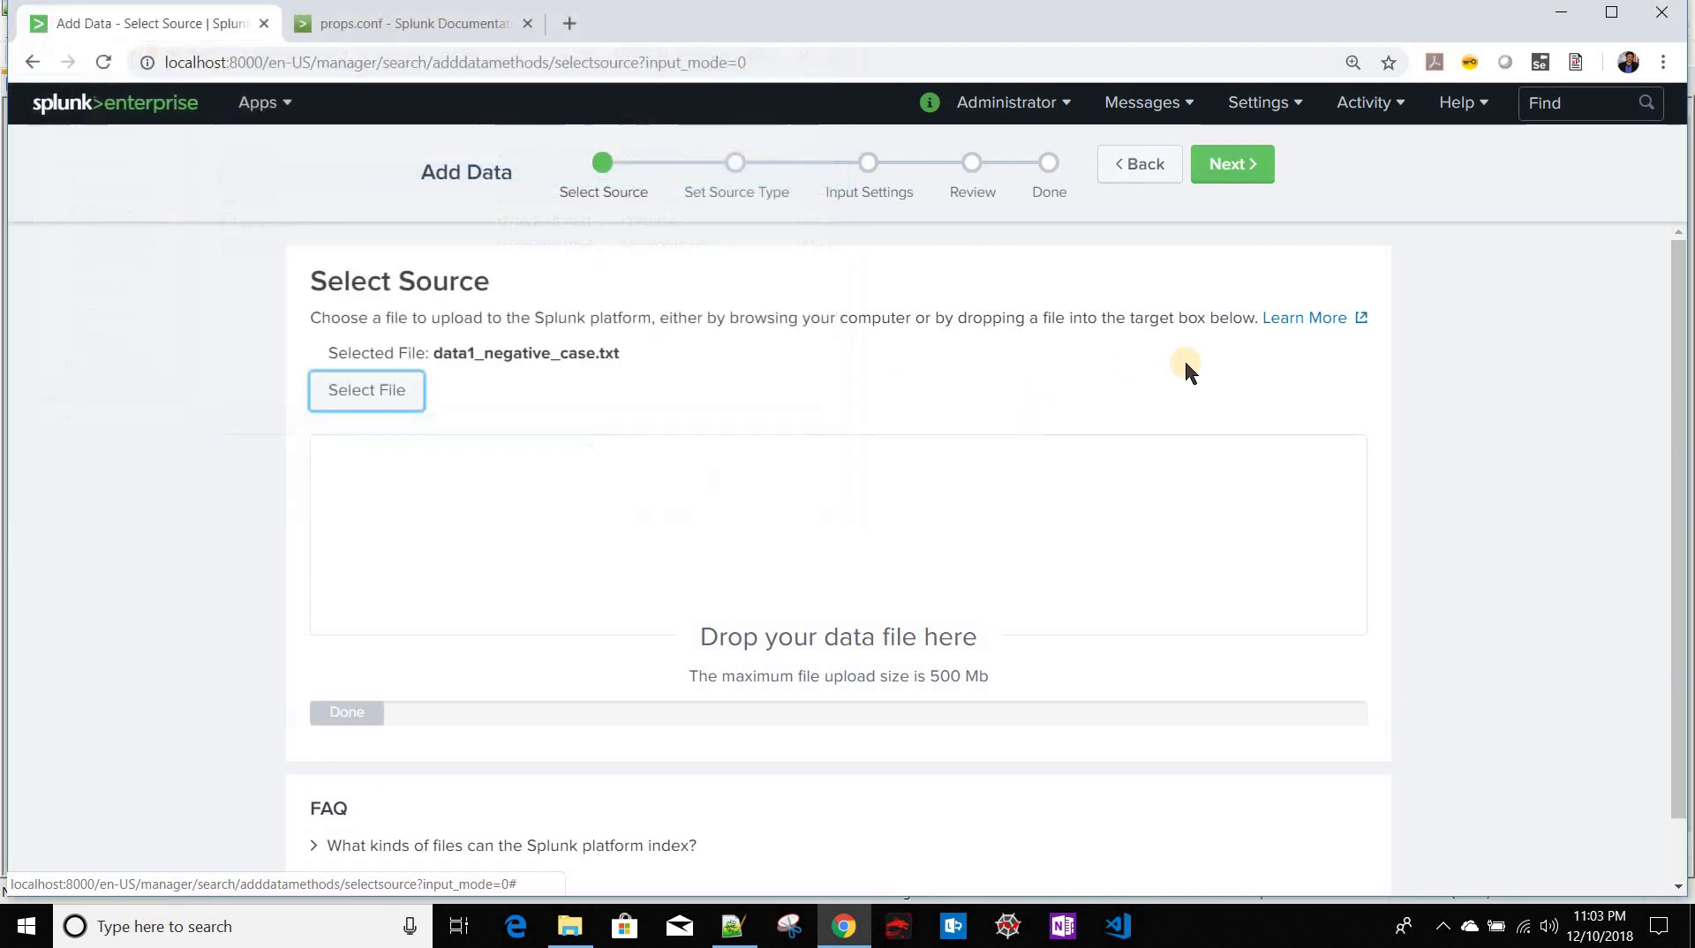
{"action": "left_click", "coordinate": [1208, 177]}
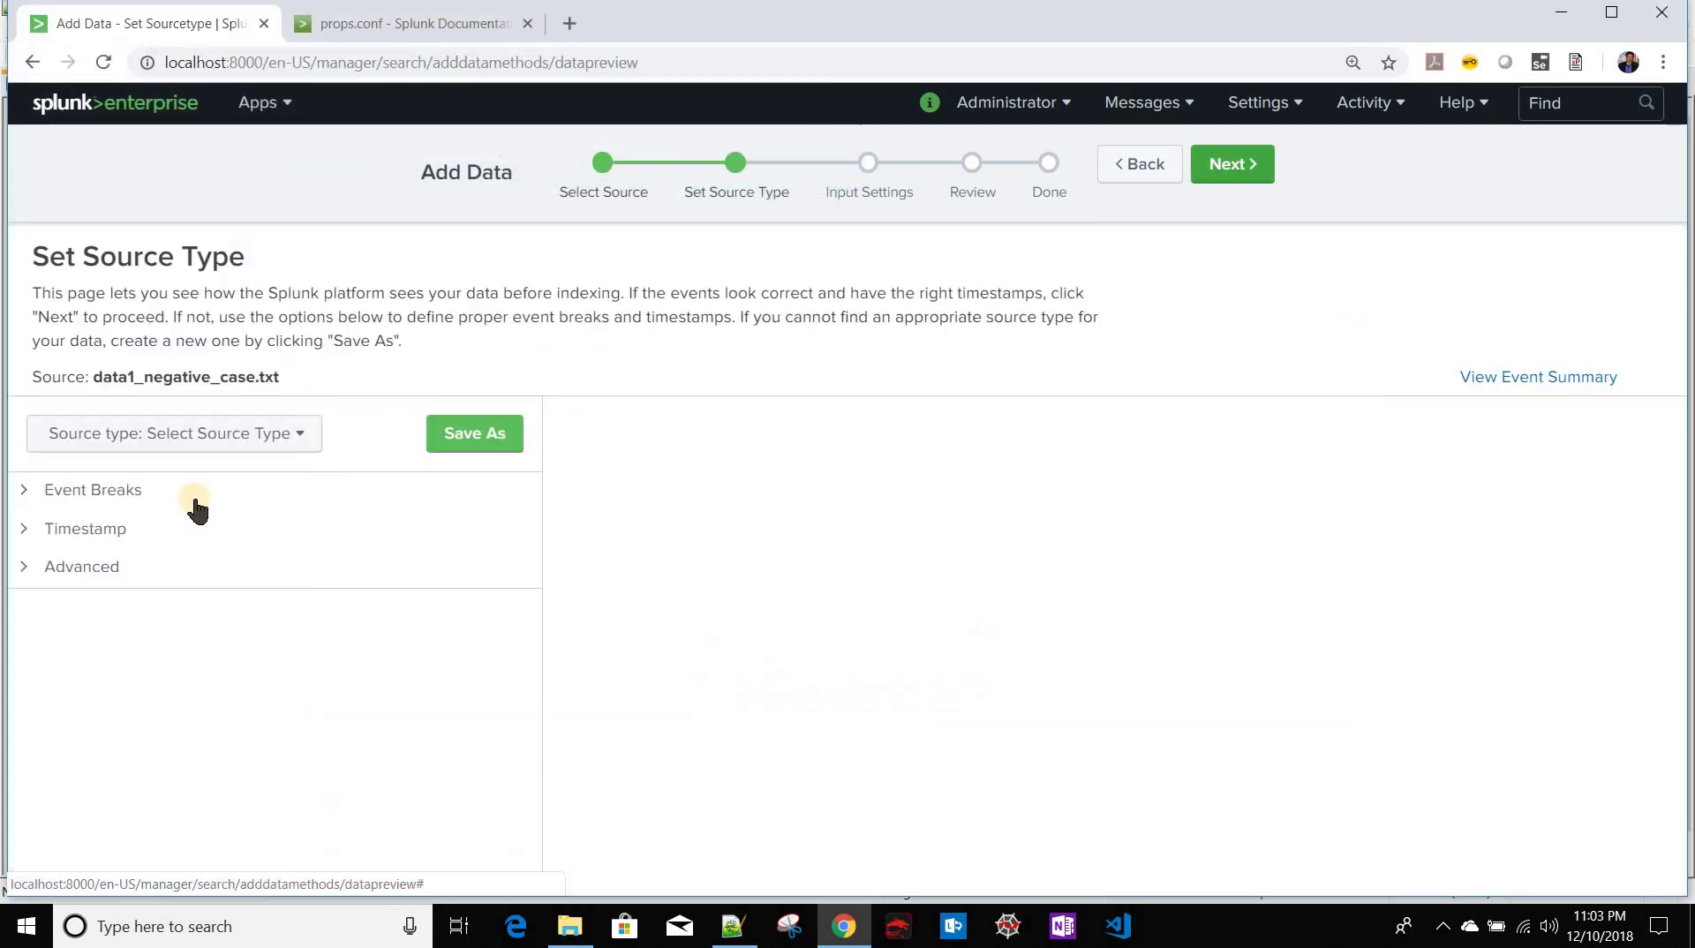
Step: Add the advanced setting BREAK_ONLY_BEFORE_DATE = true, copied from props.conf
{"action": "left_click", "coordinate": [104, 566]}
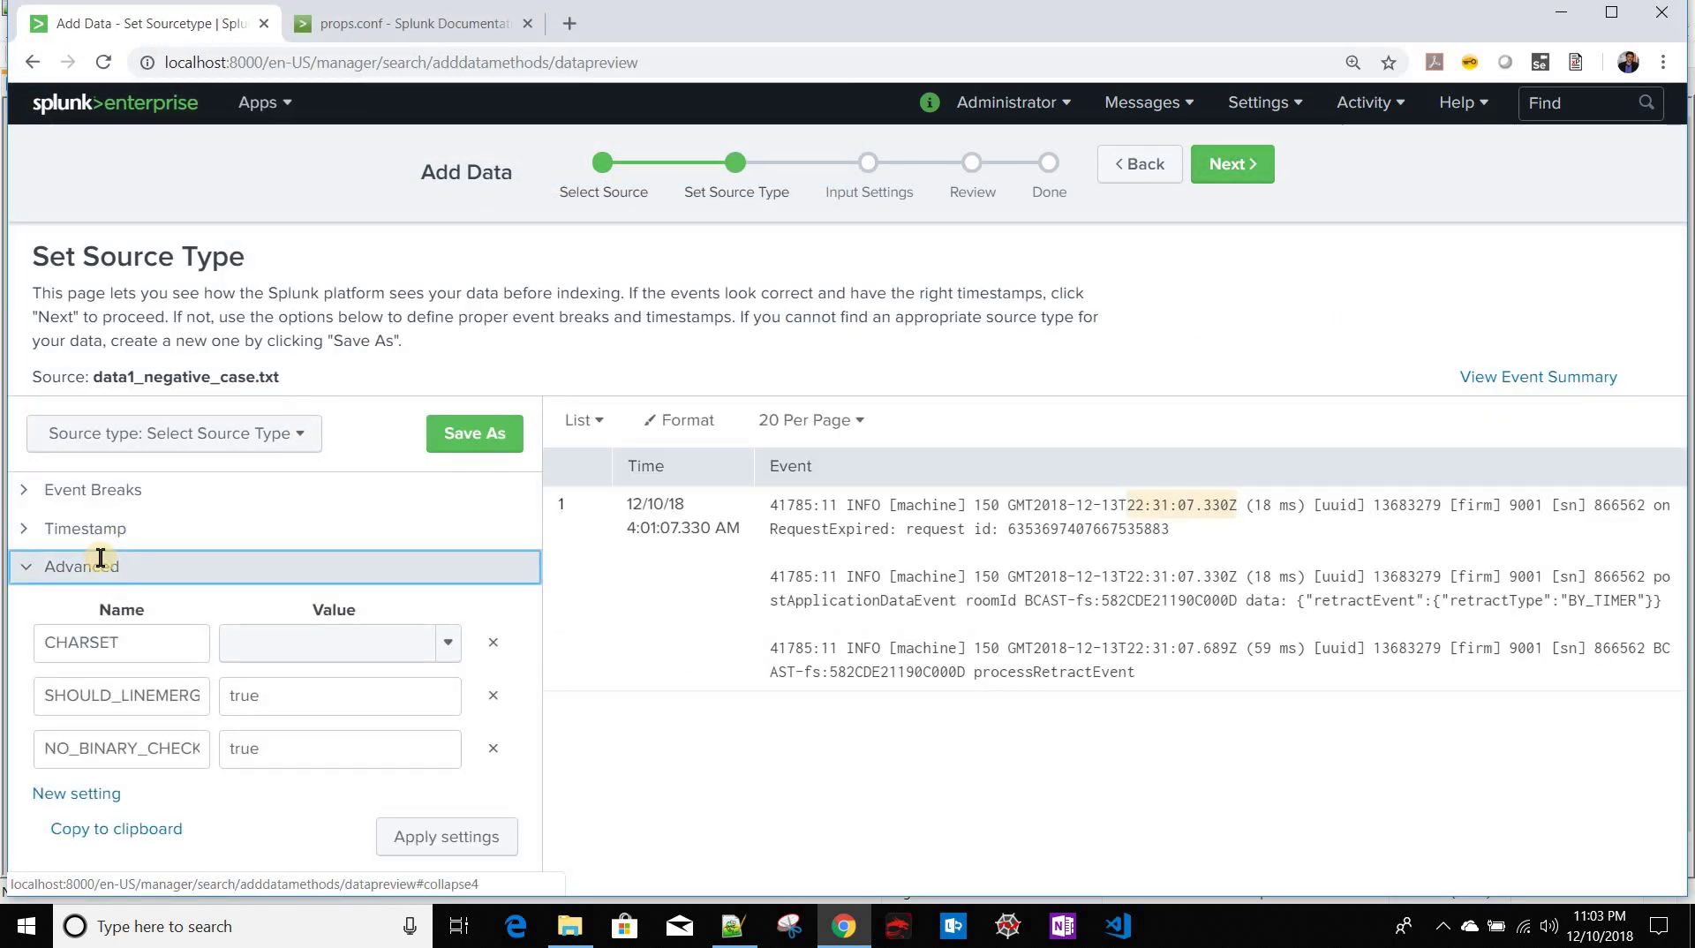
{"action": "key", "text": "alt+Tab"}
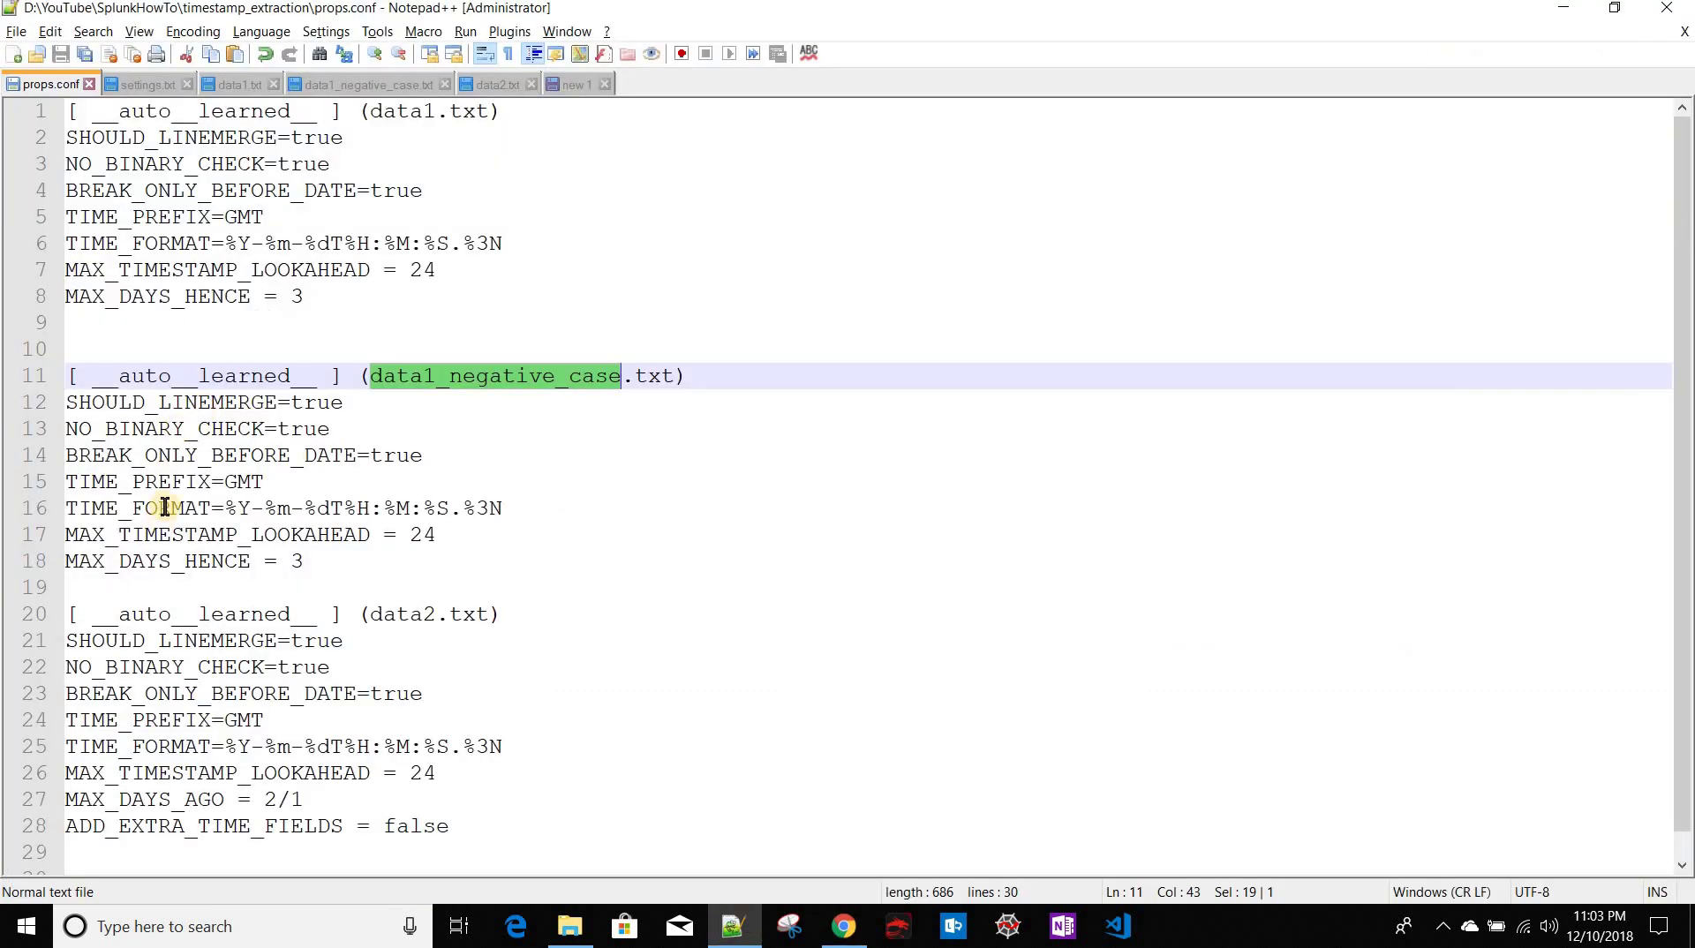
{"action": "double_click", "coordinate": [145, 454]}
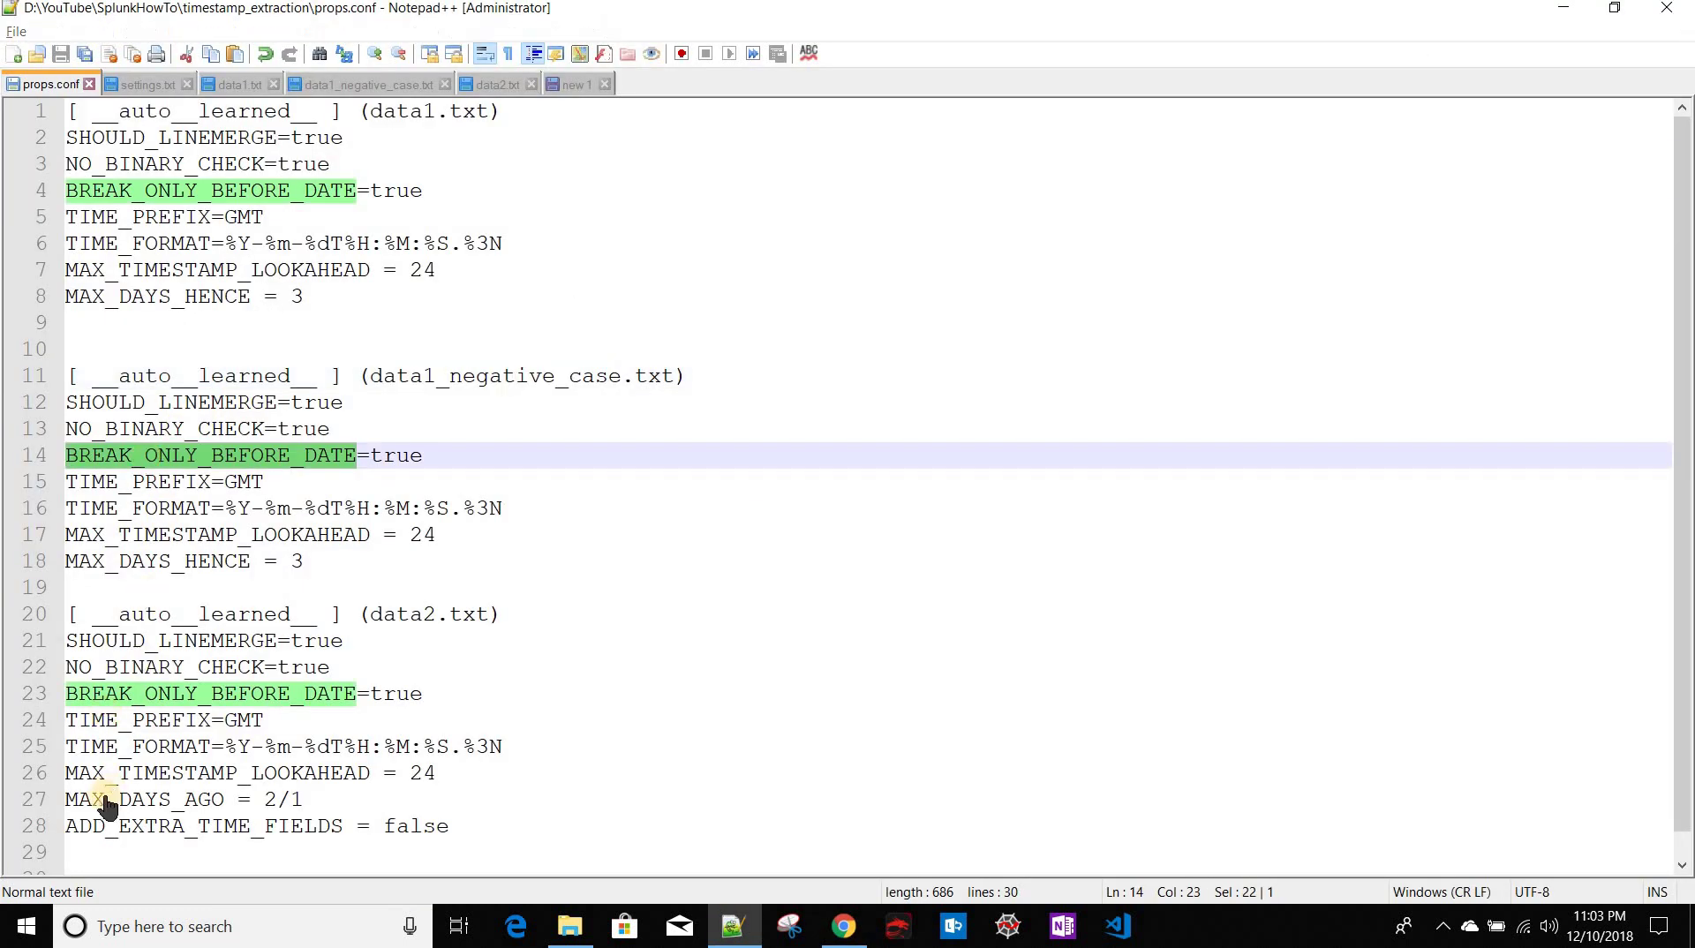
{"action": "key", "text": "alt+Tab"}
{"action": "left_click", "coordinate": [77, 800]}
{"action": "key", "text": "ctrl+v"}
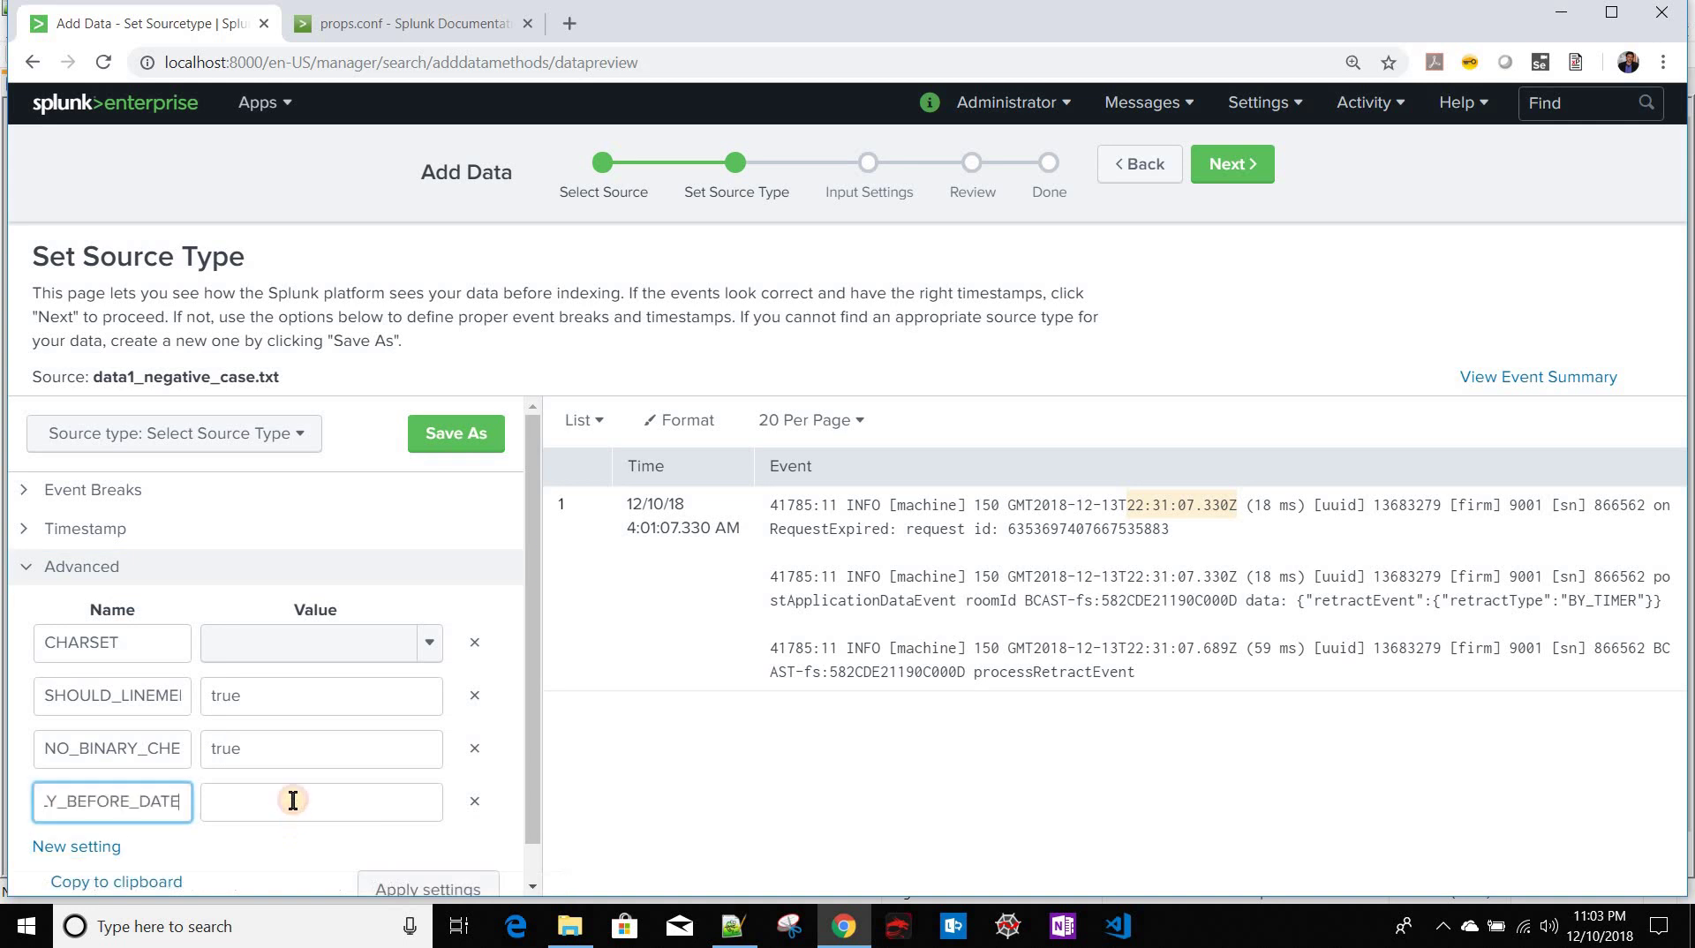
{"action": "left_click", "coordinate": [291, 799]}
{"action": "type", "text": "true"}
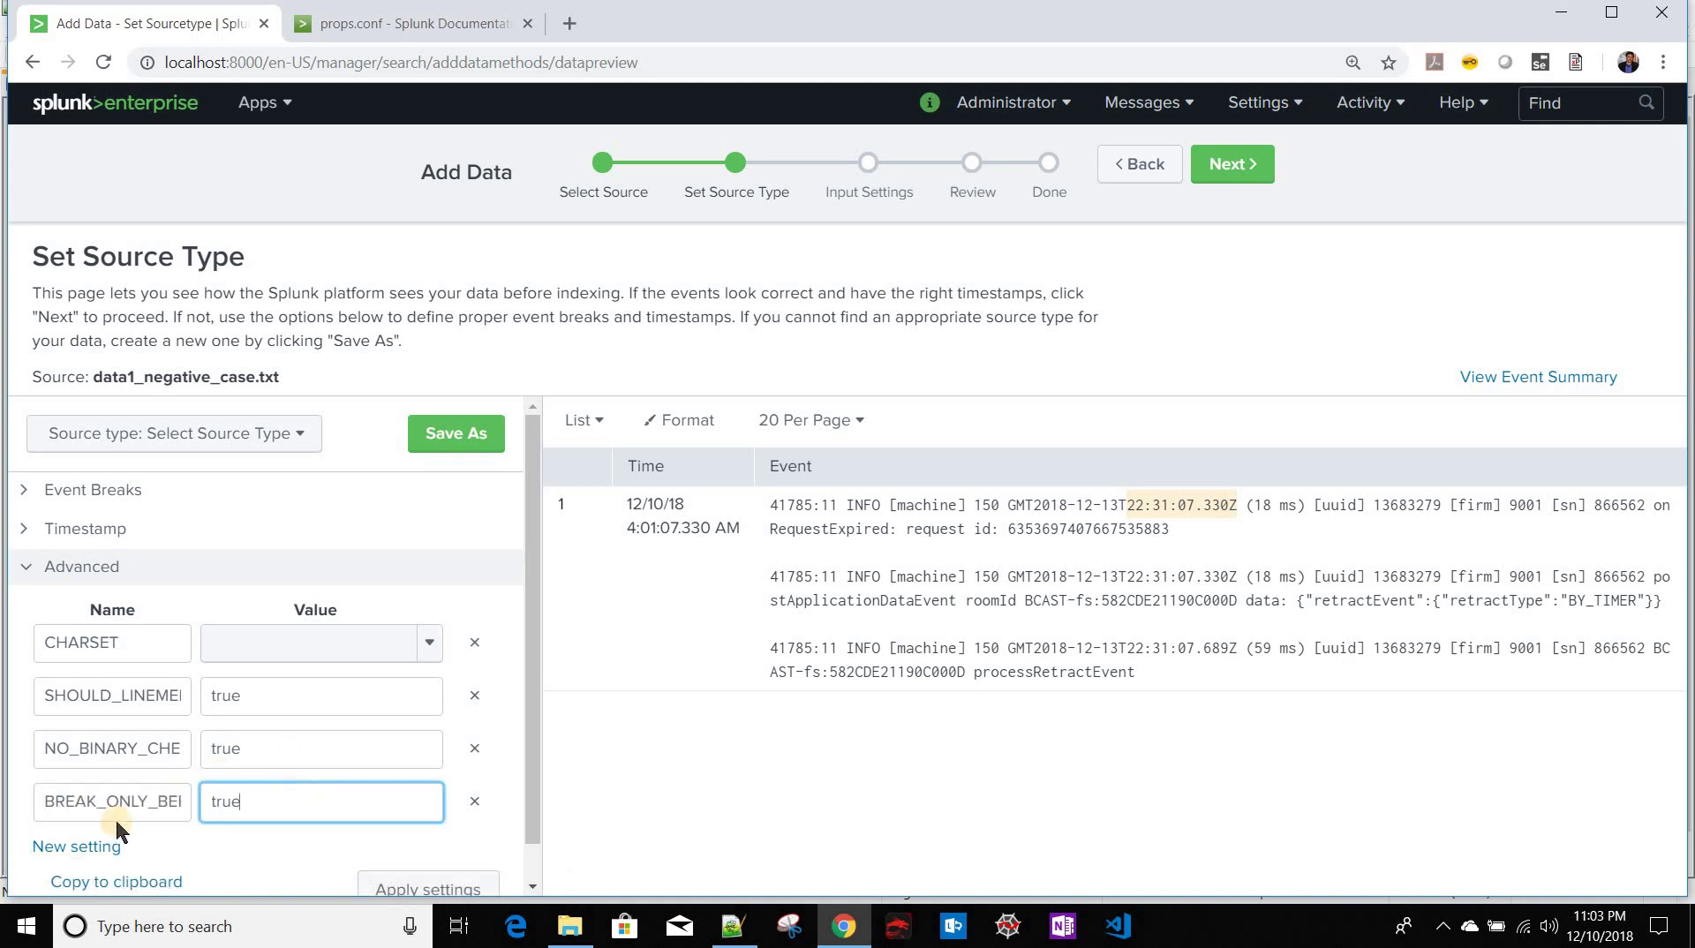
Step: Add the advanced setting TIME_PREFIX with value GMT
{"action": "left_click", "coordinate": [78, 848]}
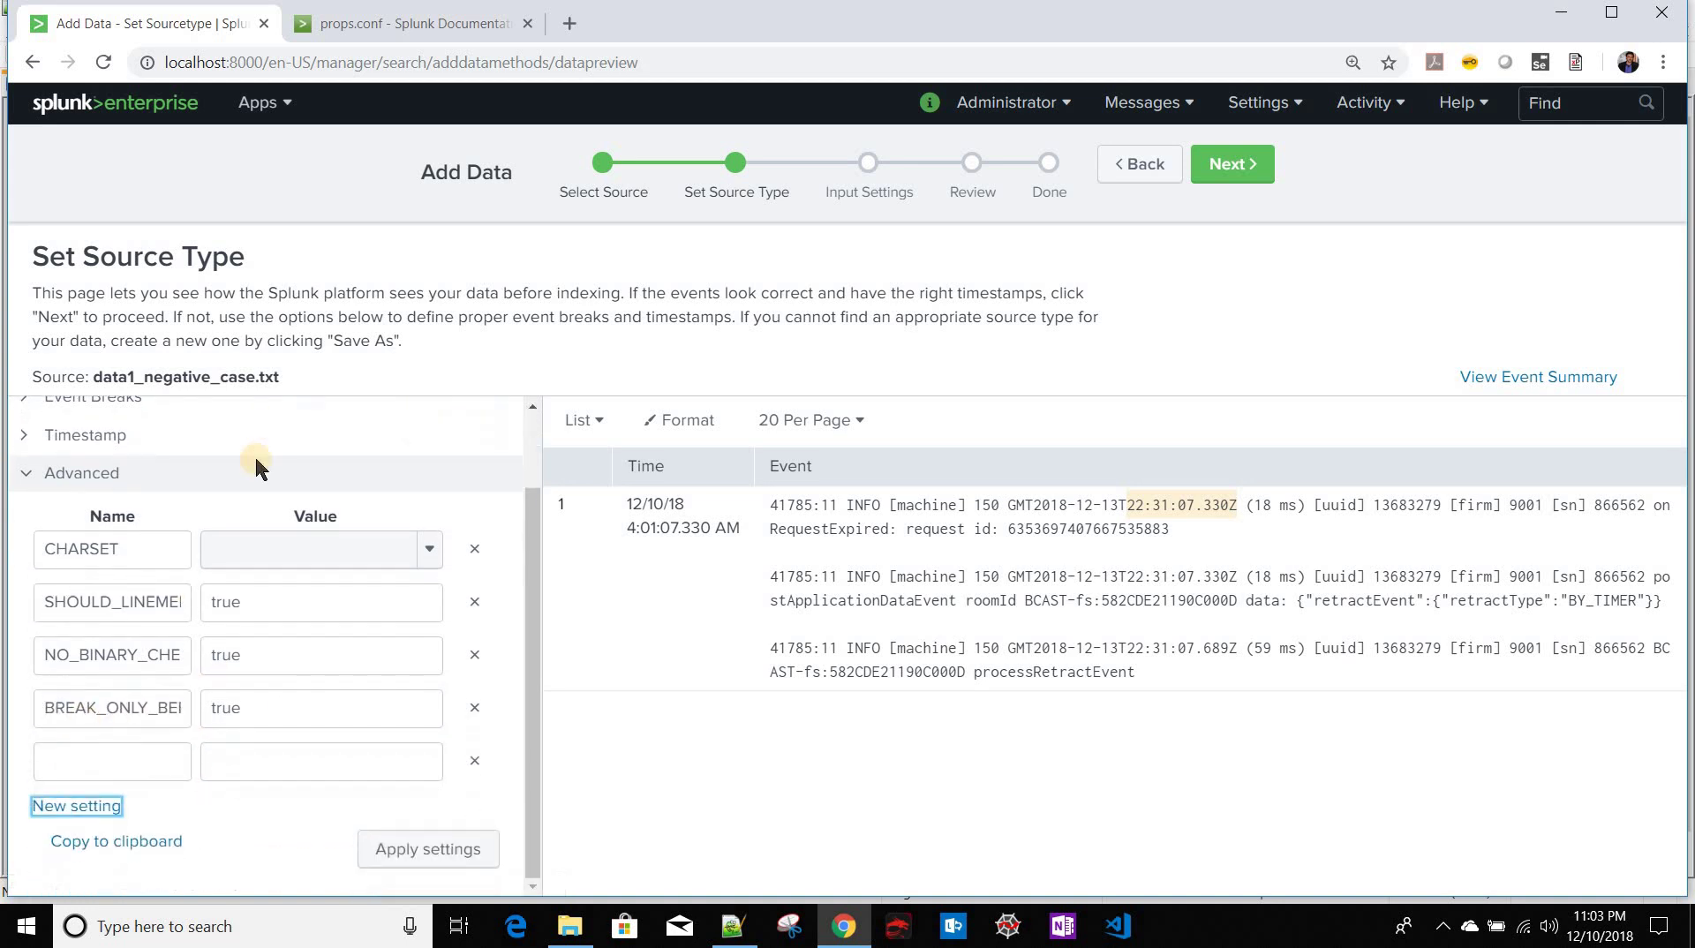
{"action": "key", "text": "alt+Tab"}
{"action": "double_click", "coordinate": [155, 480]}
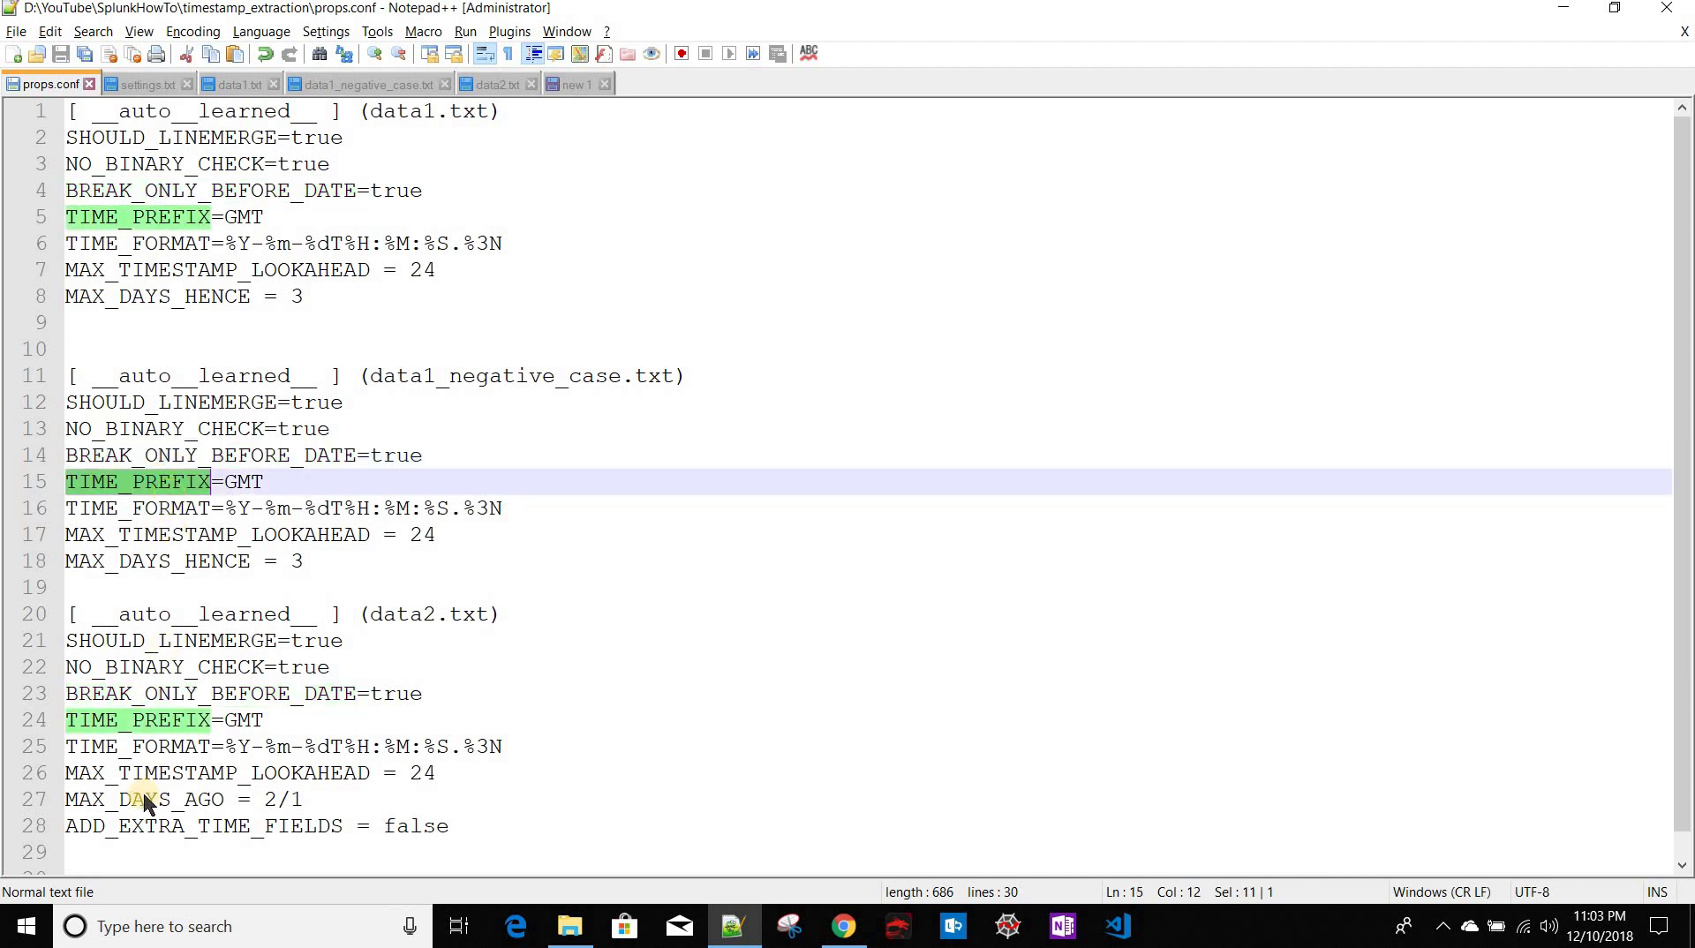
{"action": "key", "text": "ctrl+c"}
{"action": "key", "text": "alt+Tab"}
{"action": "key", "text": "ctrl+v"}
{"action": "left_click", "coordinate": [245, 763]}
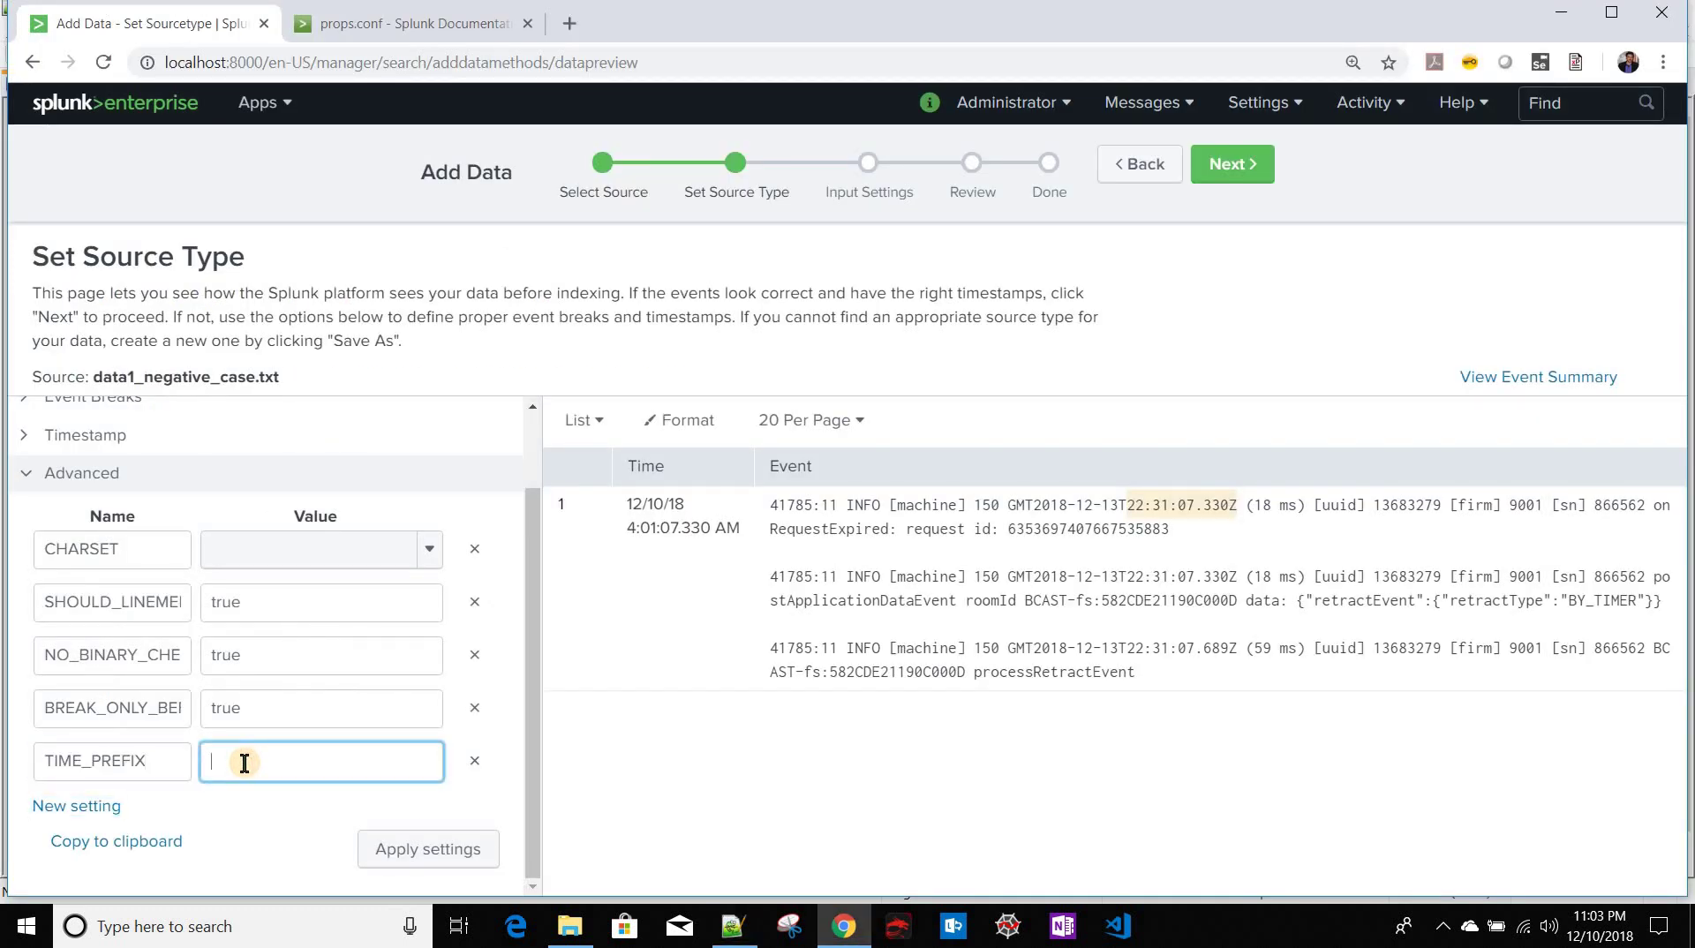
{"action": "type", "text": "GMT"}
Step: Add TIME_FORMAT with the time format value copied from line 16 of props.conf
{"action": "key", "text": "alt+Tab"}
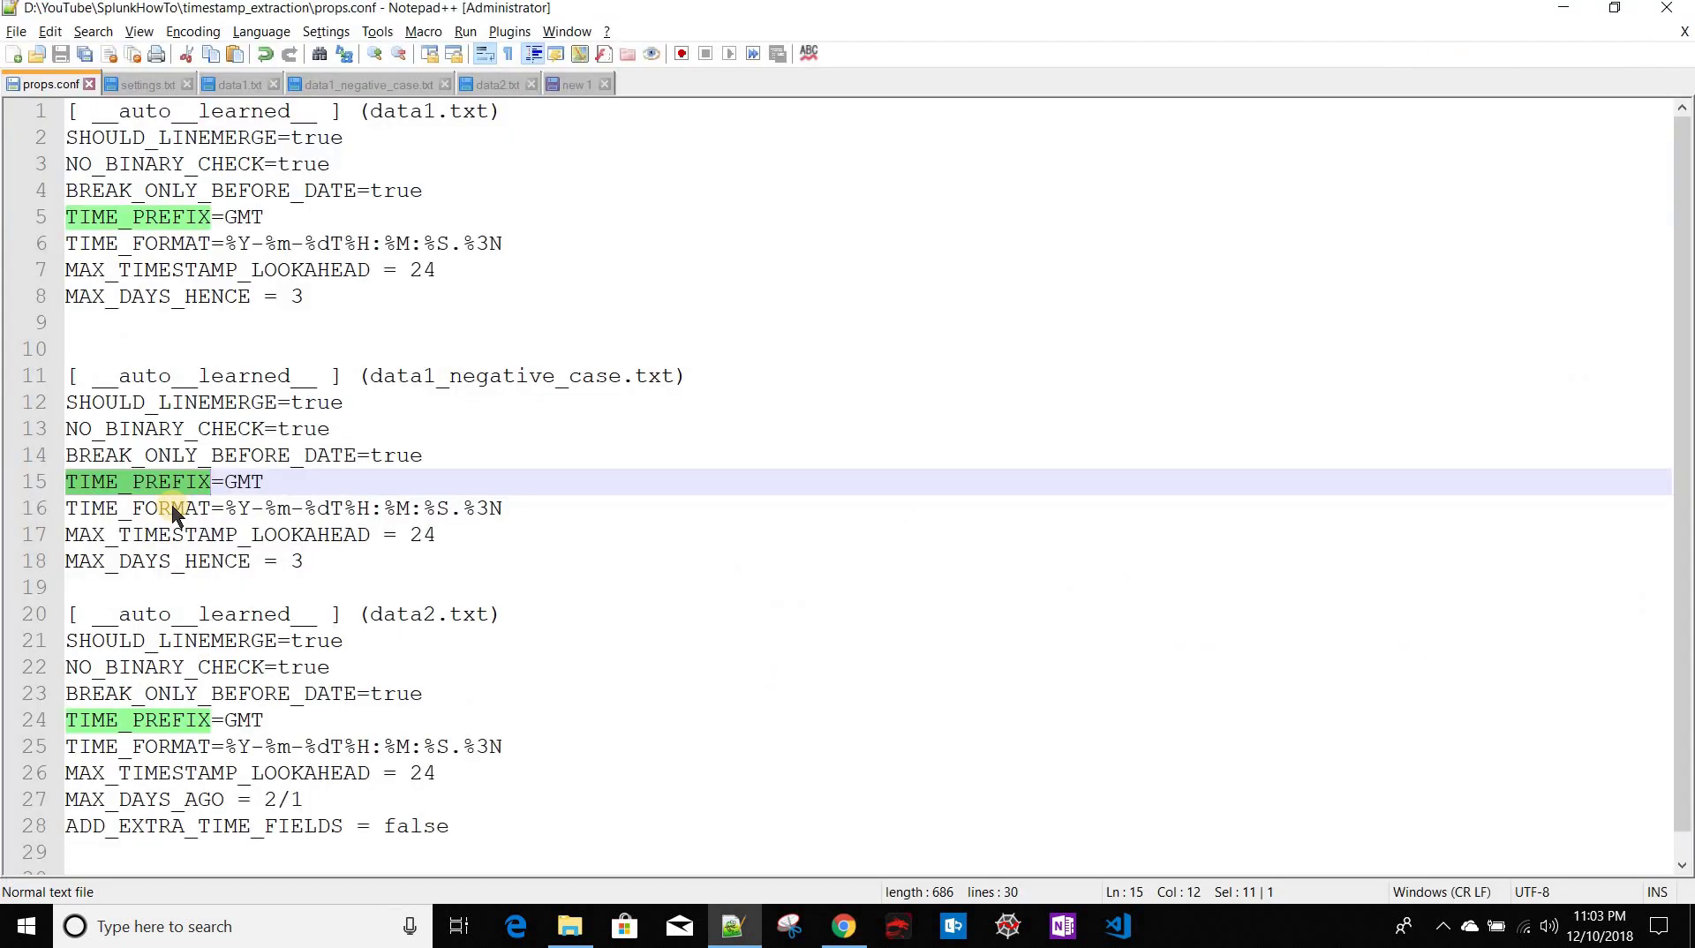
{"action": "double_click", "coordinate": [171, 507]}
{"action": "key", "text": "ctrl+c"}
{"action": "key", "text": "alt+Tab"}
{"action": "left_click", "coordinate": [161, 799]}
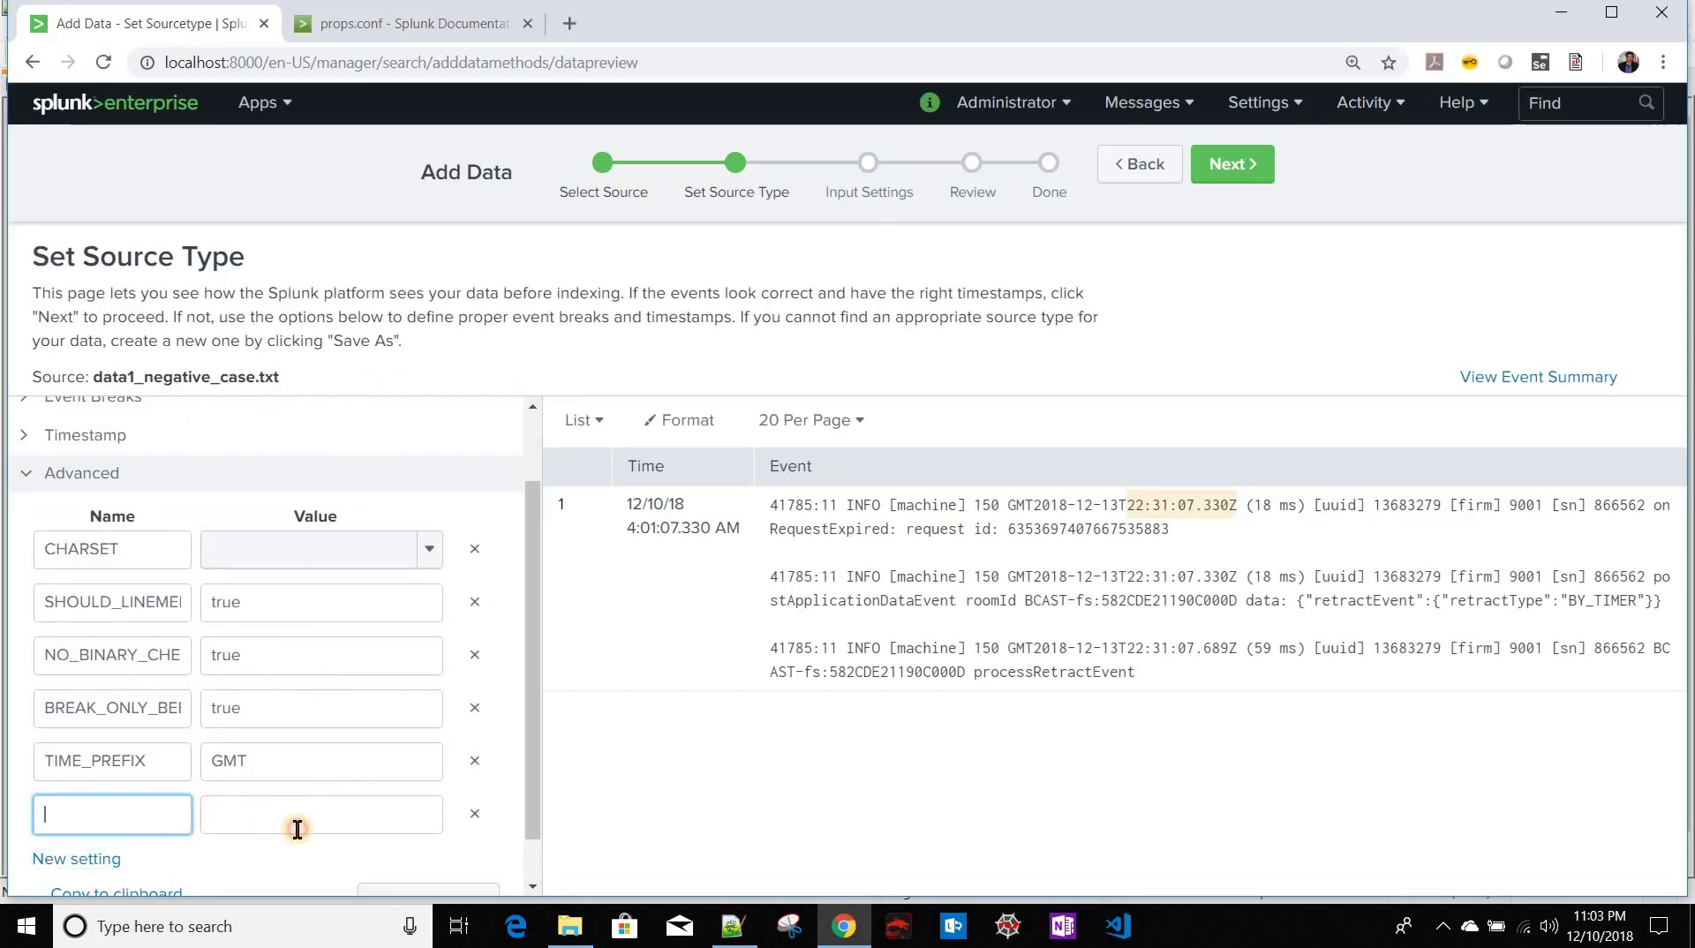
{"action": "key", "text": "ctrl+v"}
{"action": "key", "text": "Tab"}
{"action": "key", "text": "alt+Tab"}
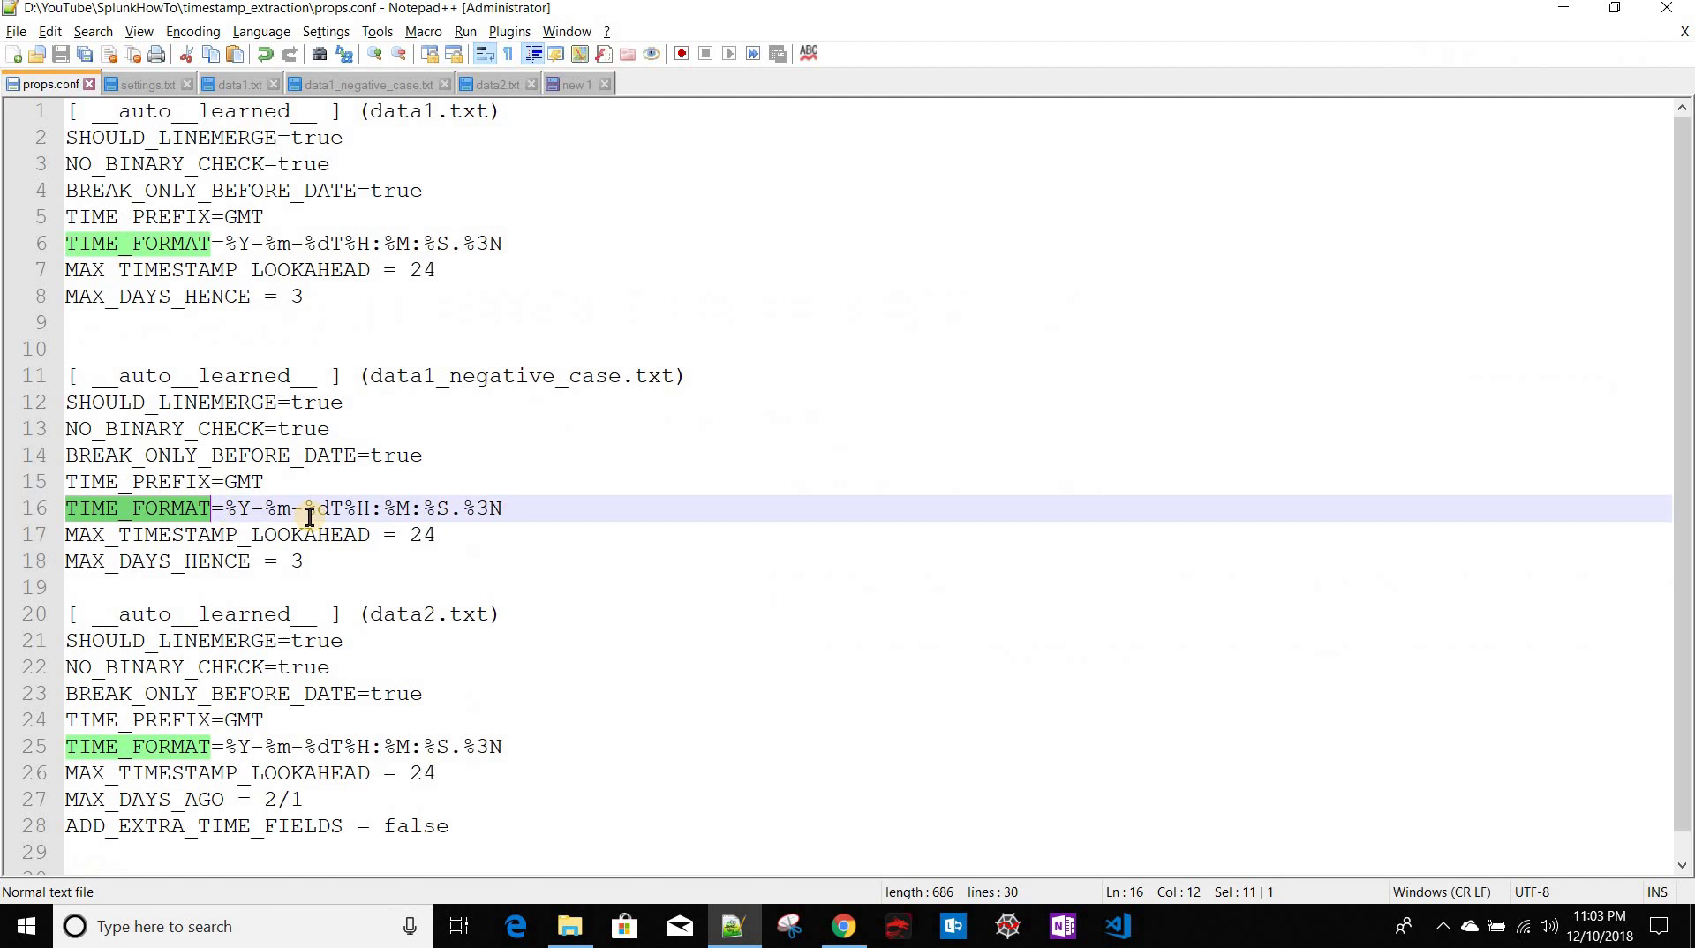
{"action": "key", "text": "Right"}
{"action": "left_click", "coordinate": [553, 503], "text": "shift"}
{"action": "key", "text": "ctrl+c"}
{"action": "key", "text": "alt+Tab"}
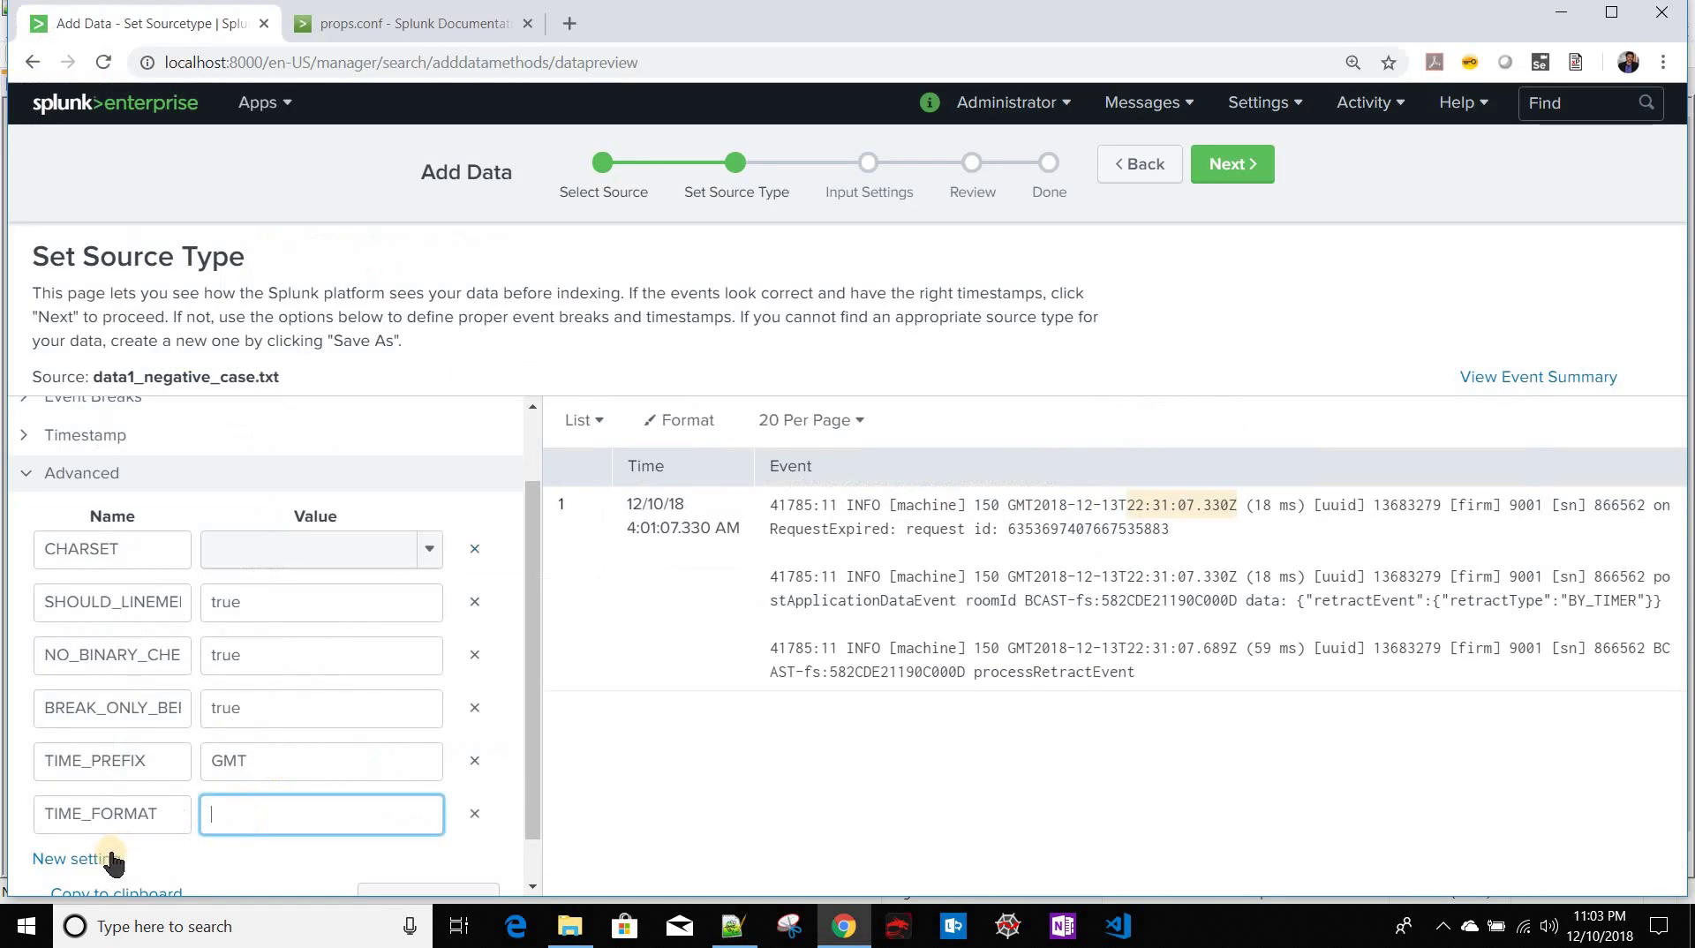
{"action": "key", "text": "ctrl+v"}
Step: Add MAX_TIMESTAMP_LOOKAHEAD = 24 and apply the settings to the preview
{"action": "key", "text": "alt+Tab"}
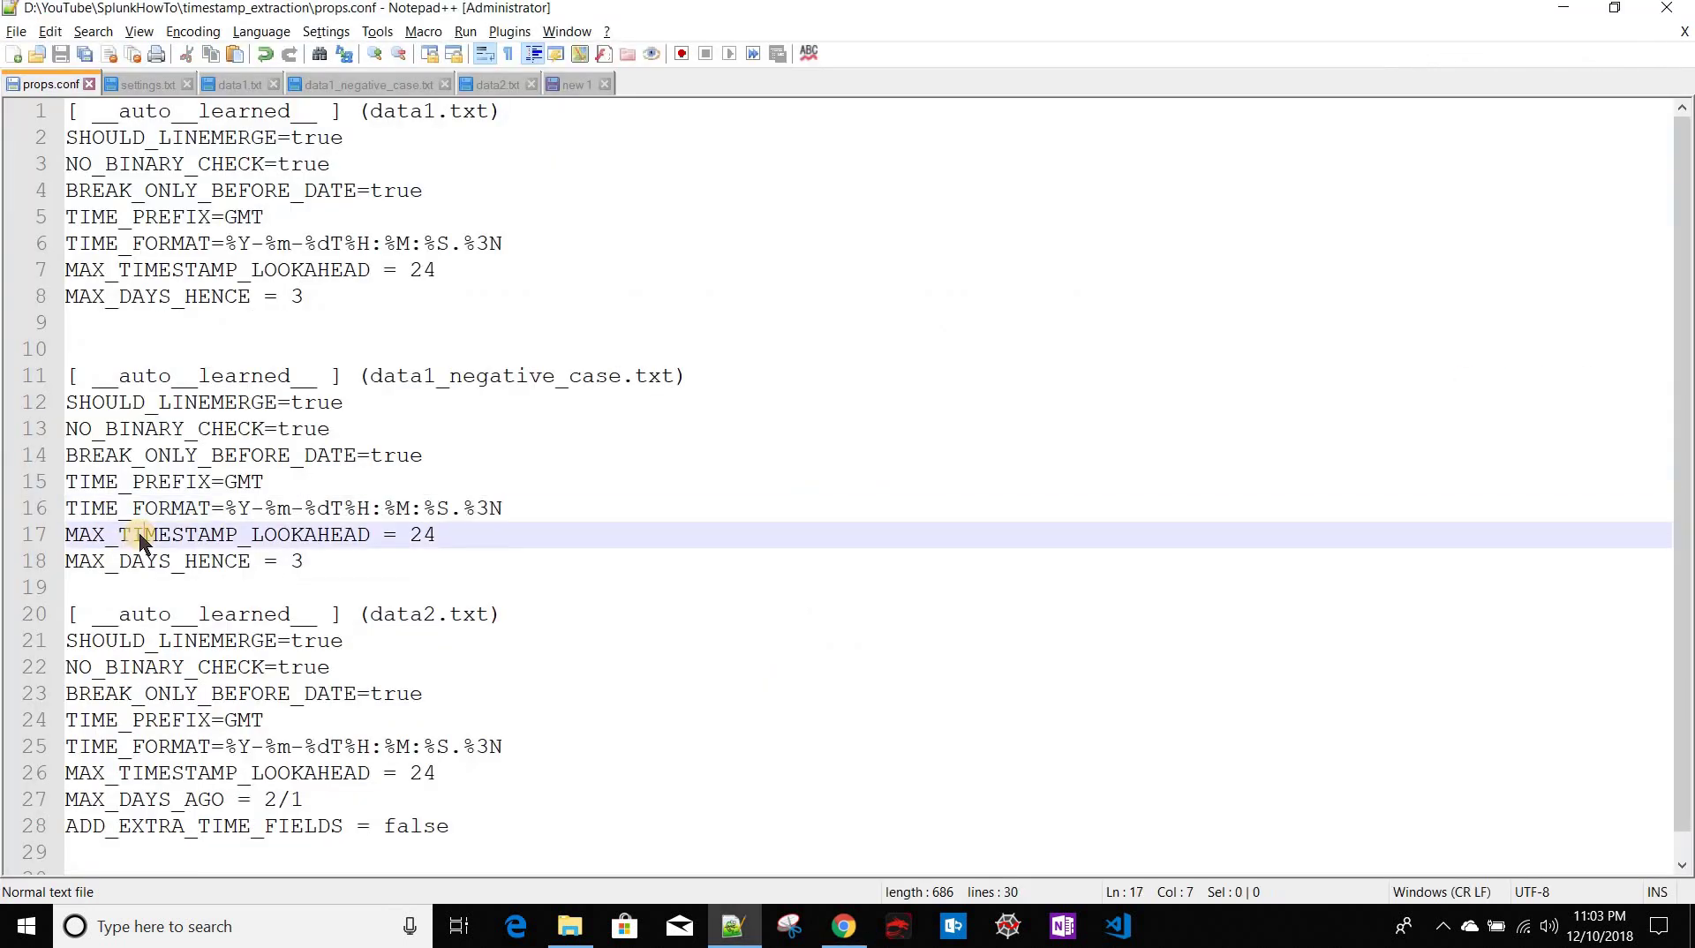
{"action": "double_click", "coordinate": [140, 535]}
{"action": "key", "text": "alt+Tab"}
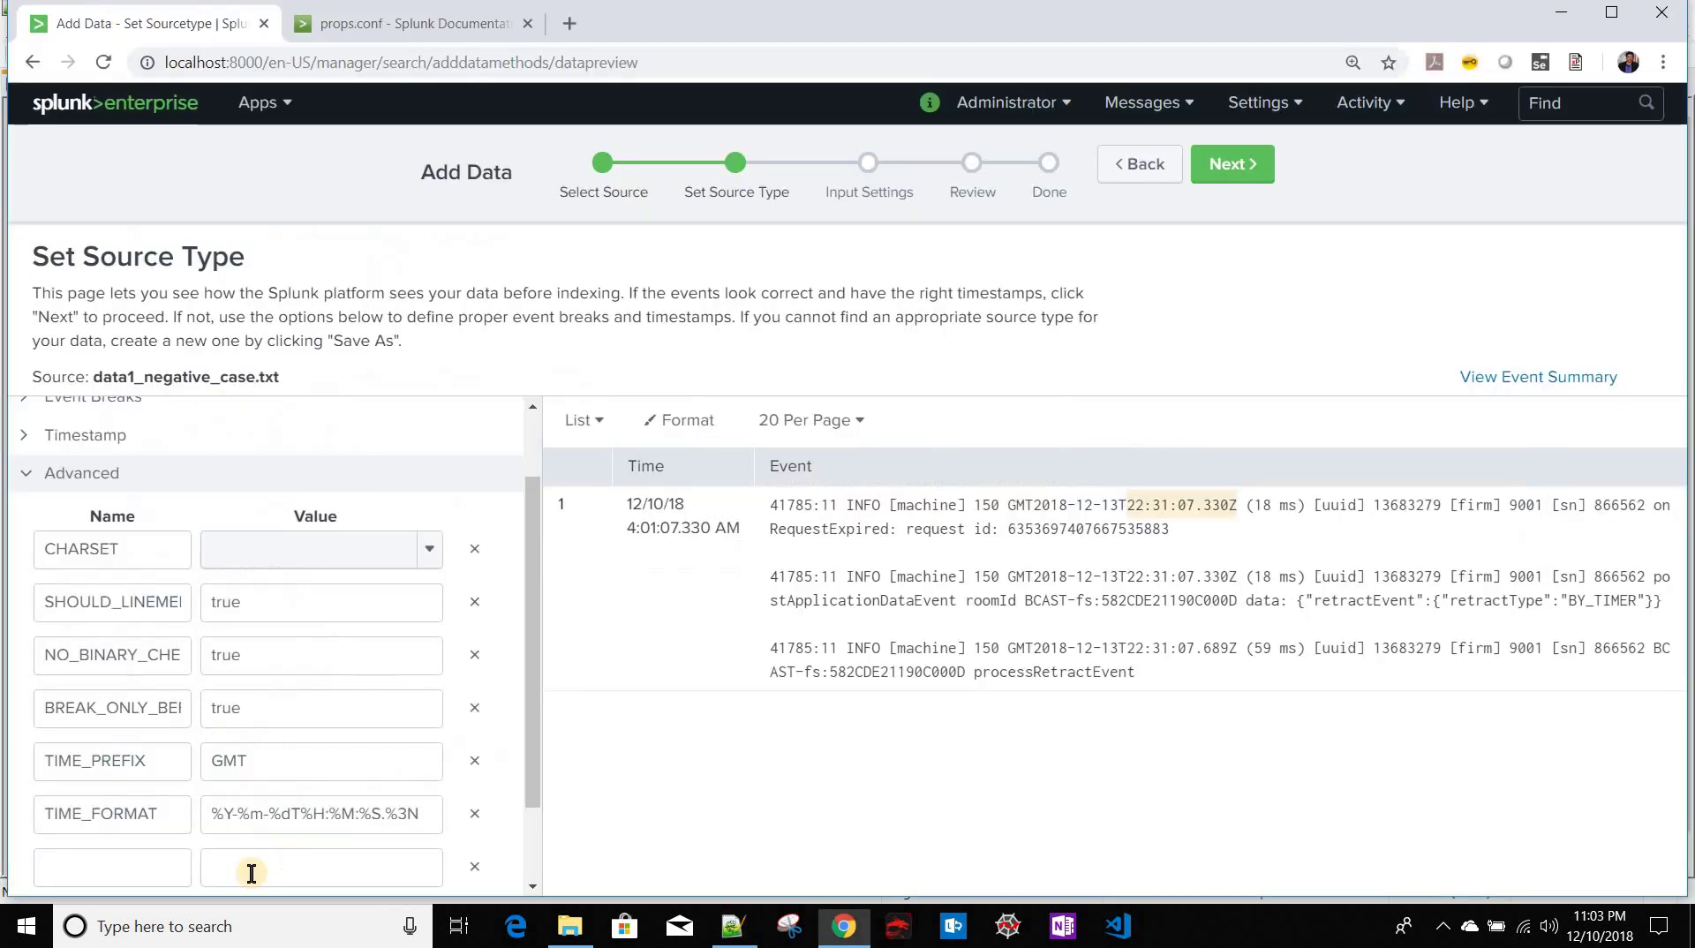
{"action": "left_click", "coordinate": [113, 870]}
{"action": "key", "text": "ctrl+v"}
{"action": "left_click", "coordinate": [318, 878]}
{"action": "type", "text": "24"}
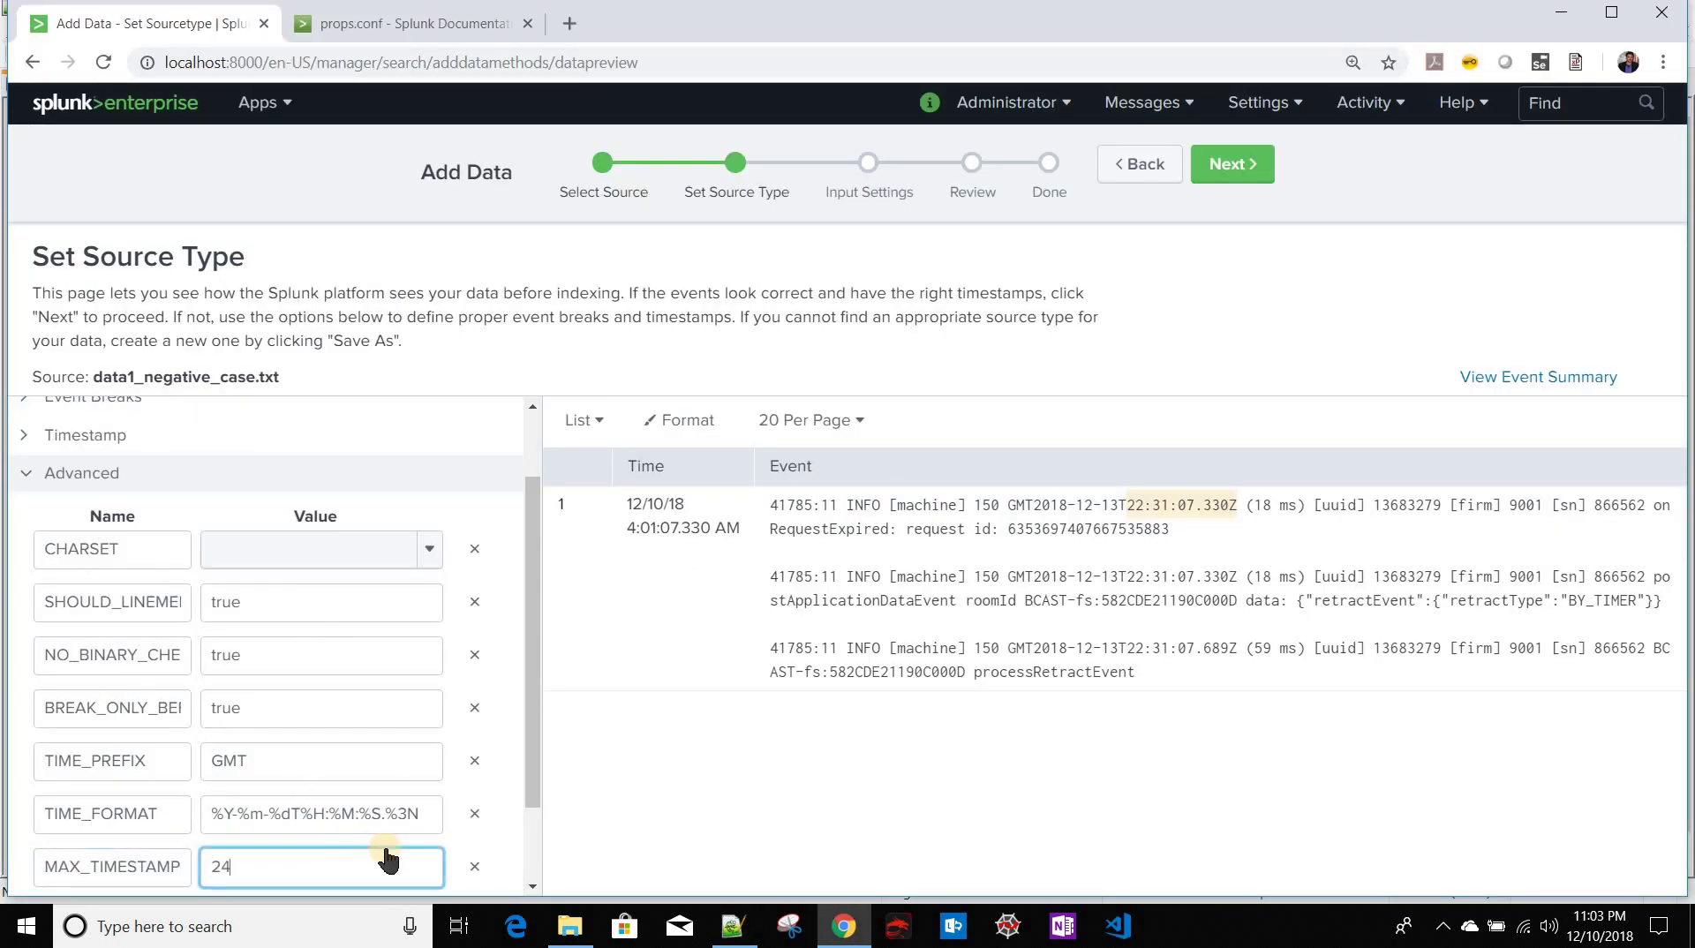
{"action": "scroll", "coordinate": [389, 852], "scroll_direction": "down", "scroll_amount": 1}
{"action": "left_click", "coordinate": [406, 852]}
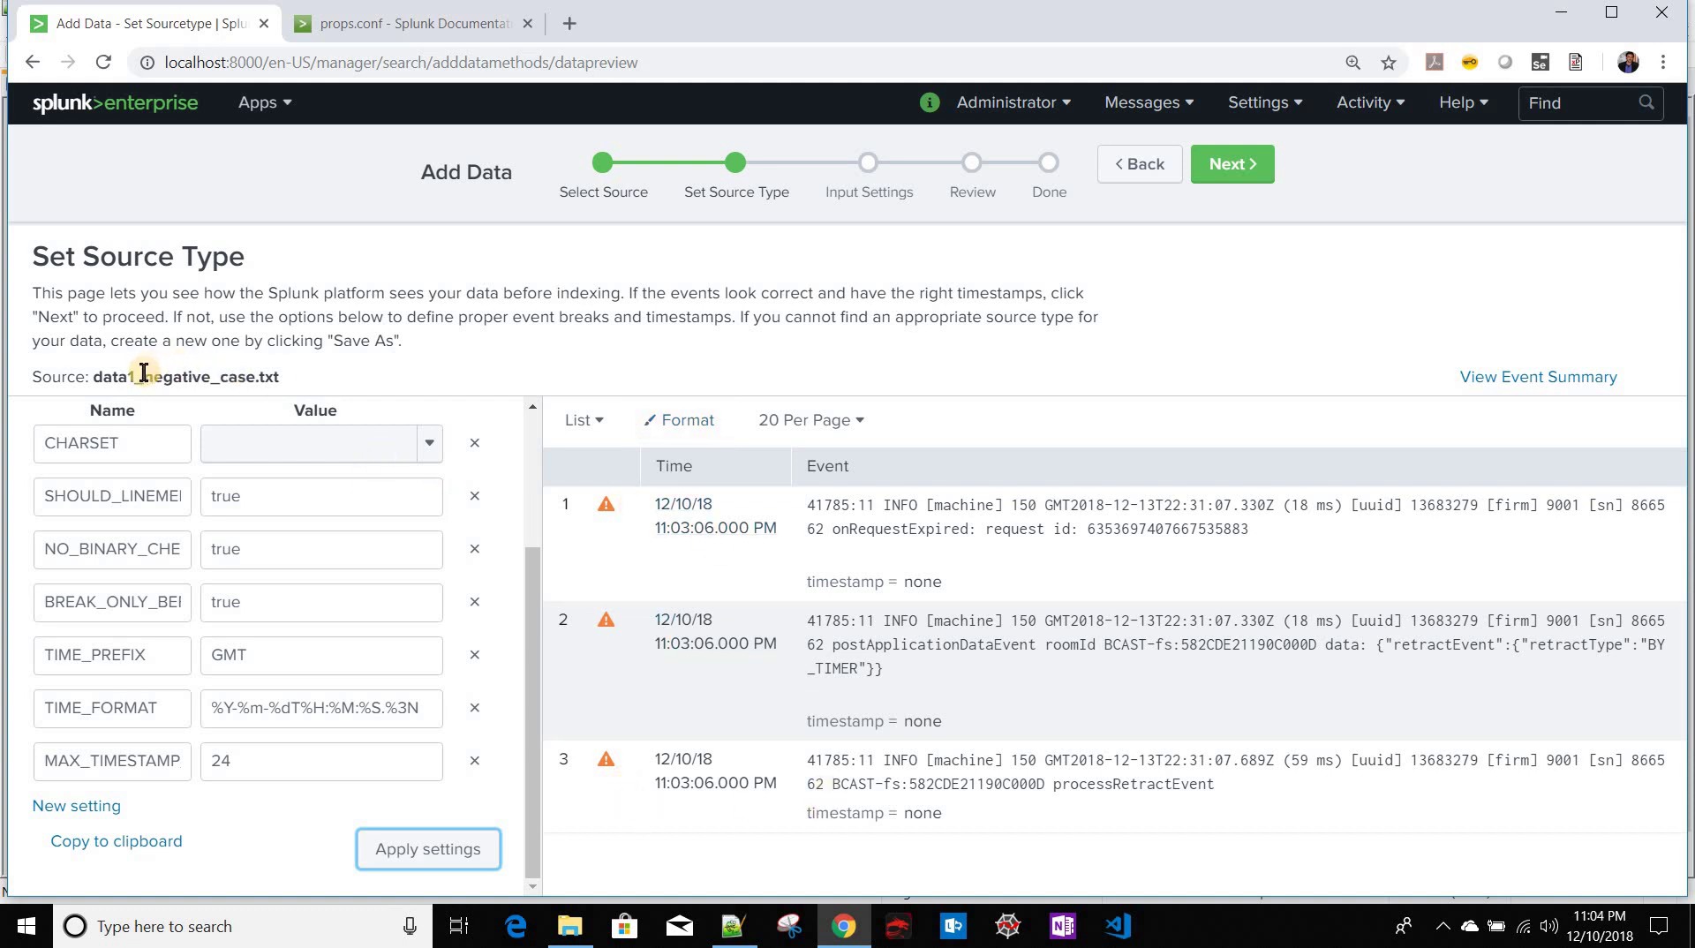
Step: Show full modification times for data1_negative_case and the other timestamp_extraction files, then return to Splunk
{"action": "left_click", "coordinate": [565, 932]}
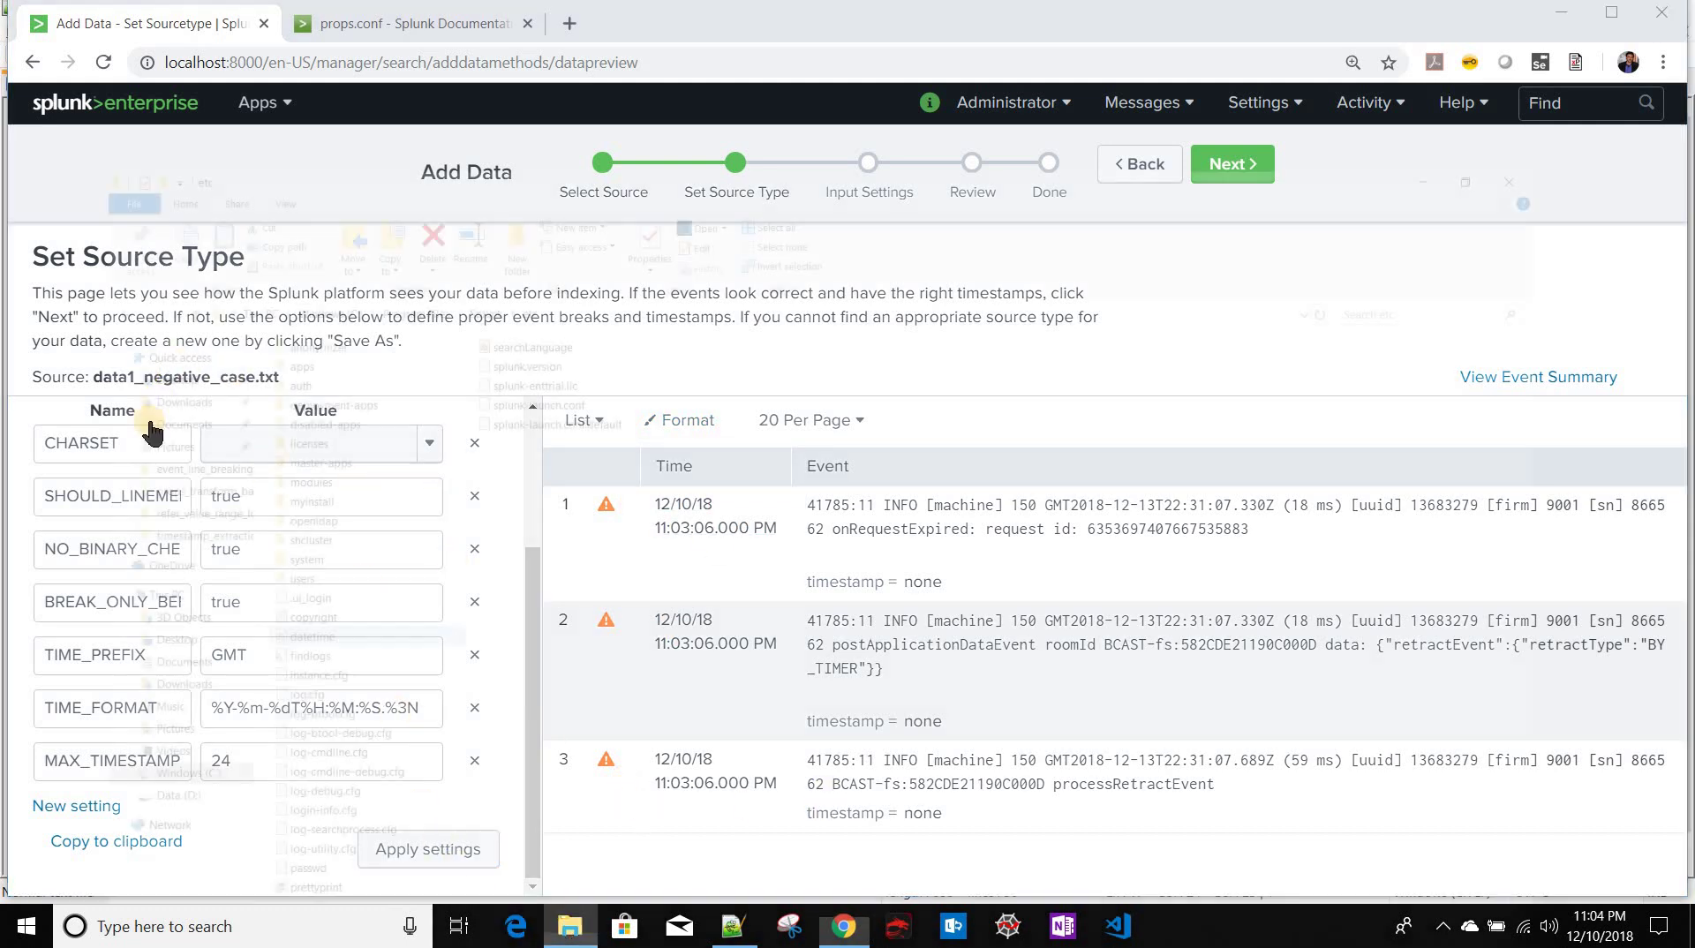
{"action": "left_click", "coordinate": [118, 430]}
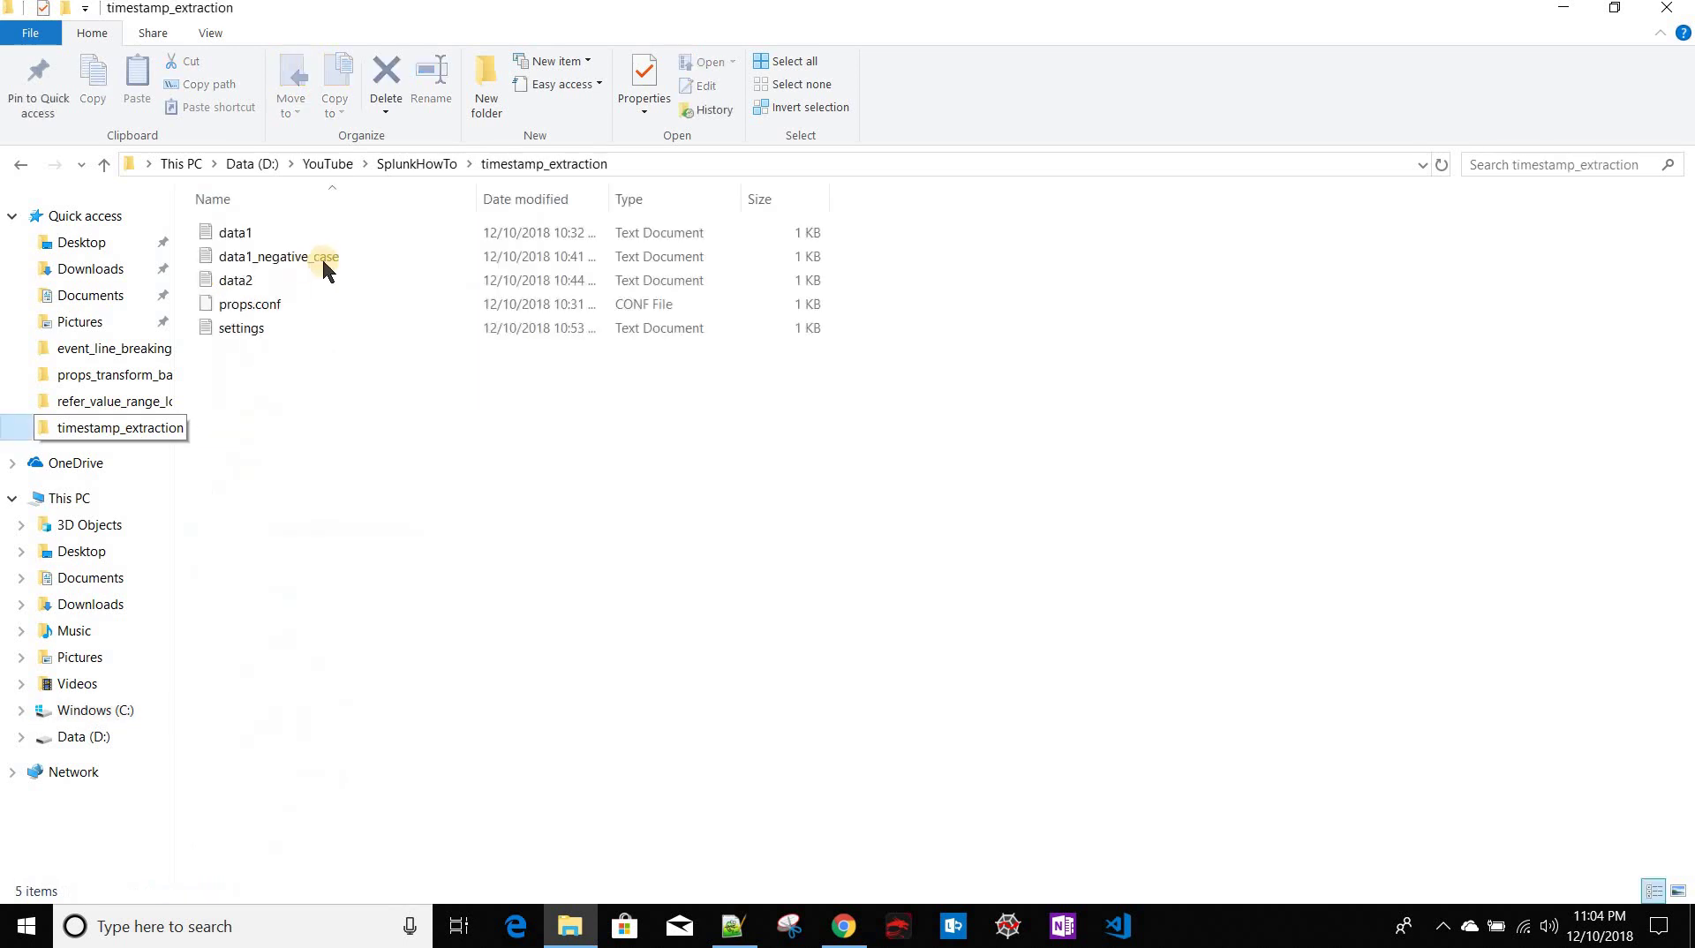
{"action": "left_click", "coordinate": [494, 257]}
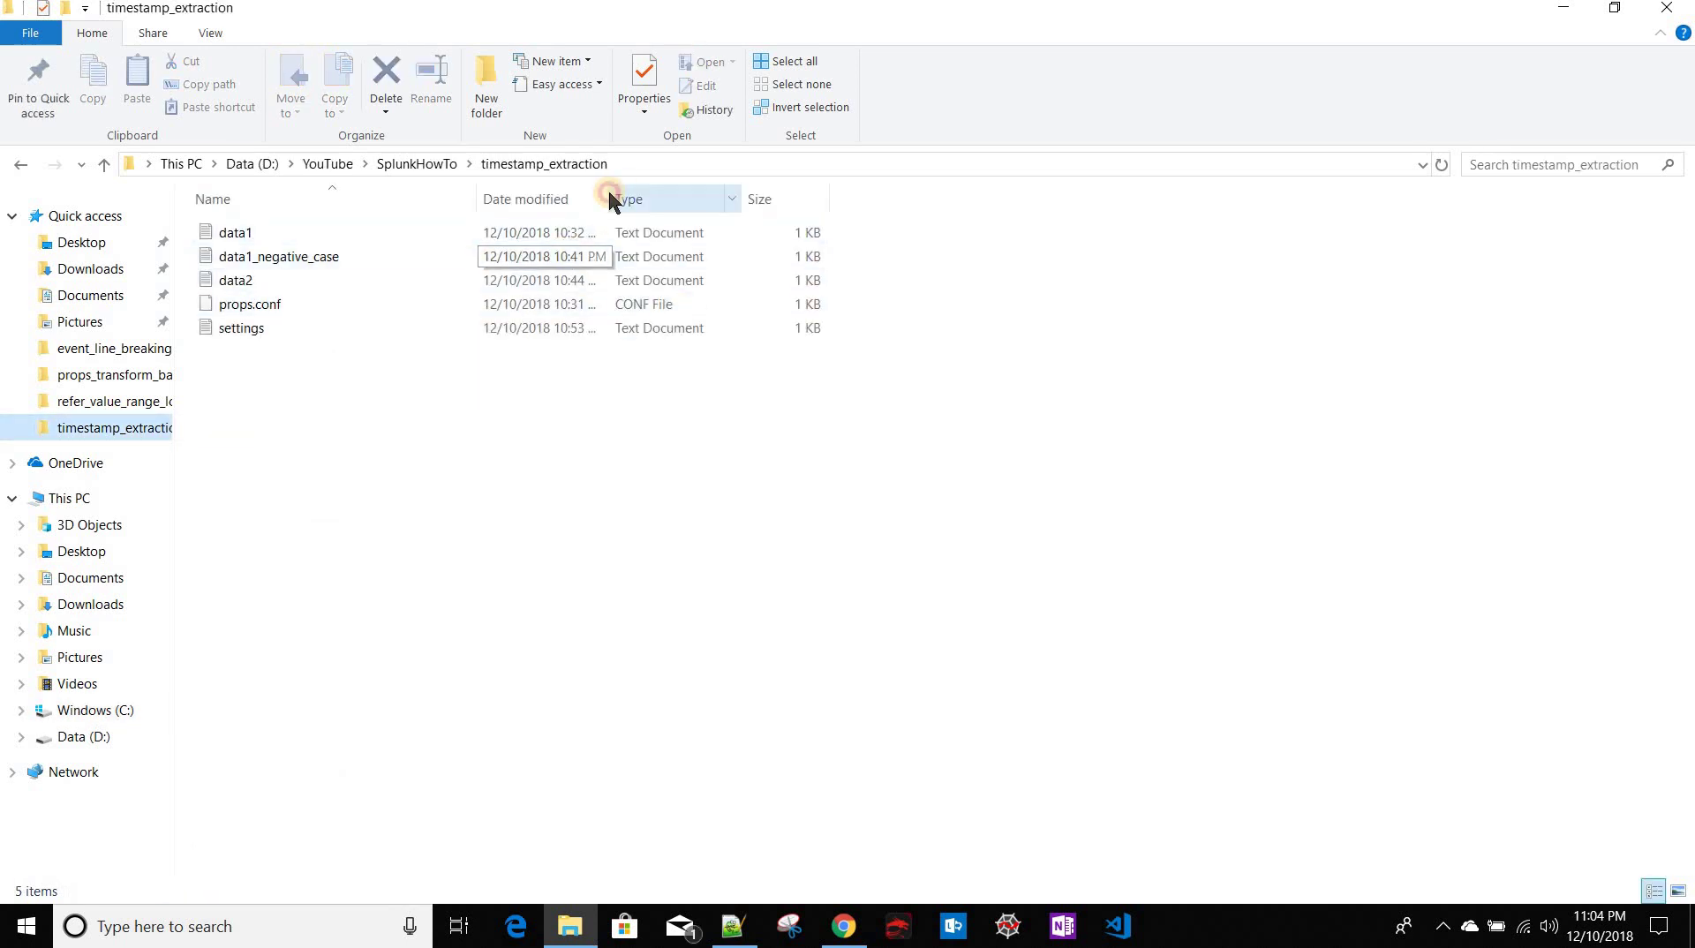
{"action": "double_click", "coordinate": [609, 194]}
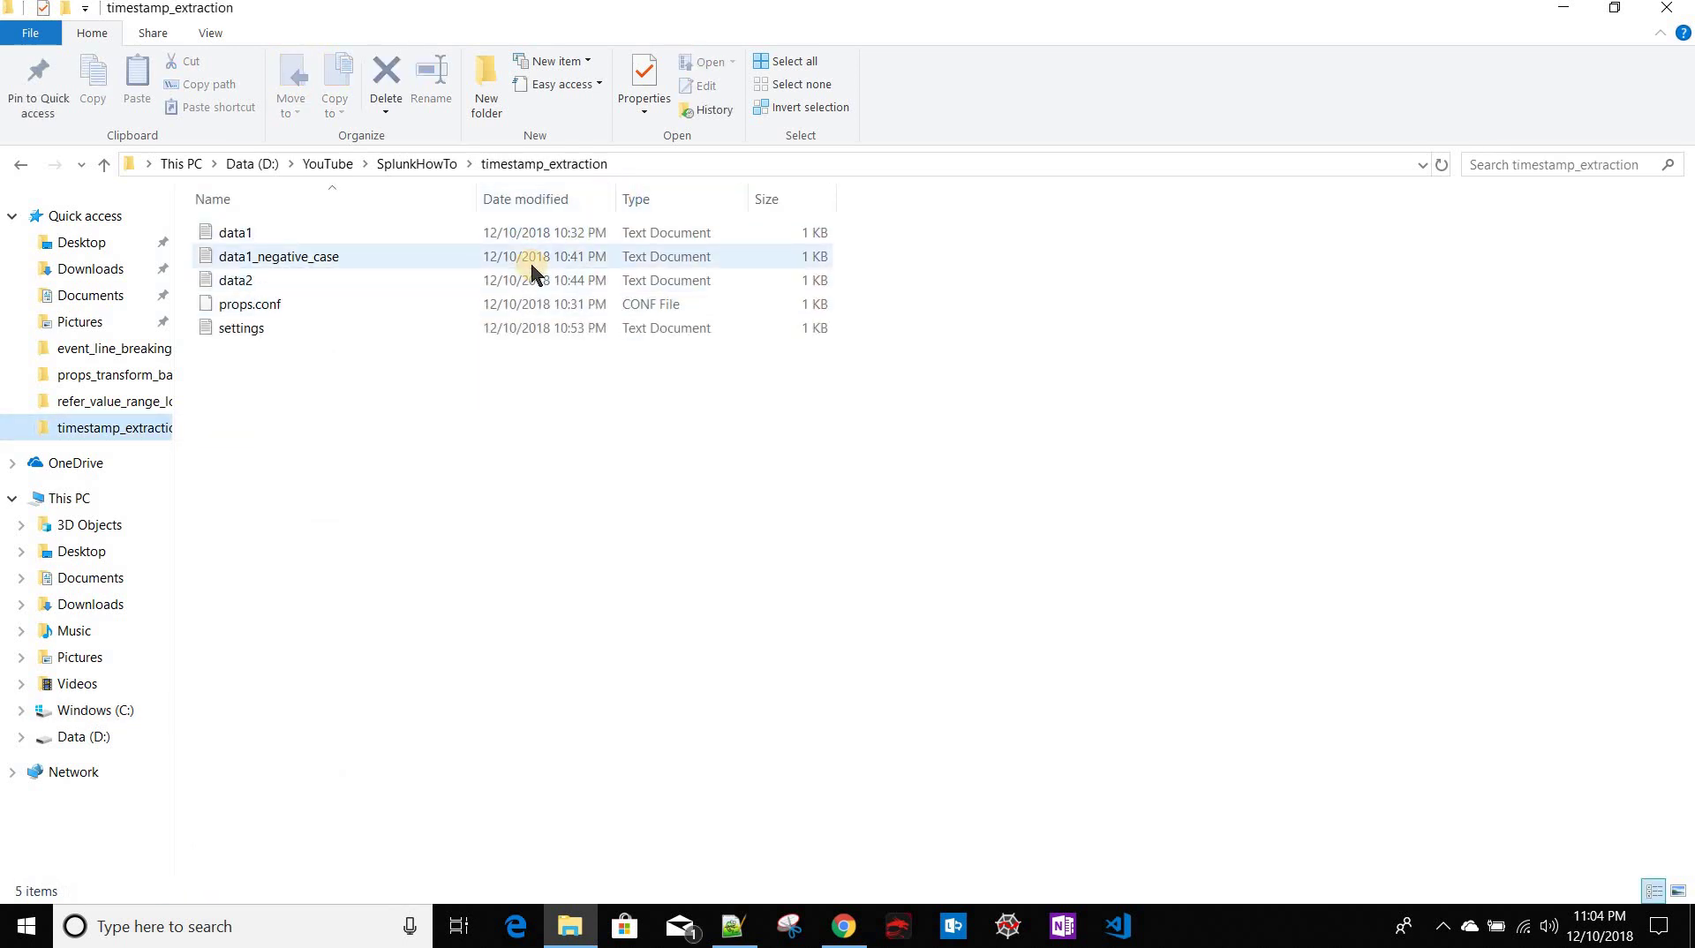
{"action": "key", "text": "alt+Tab"}
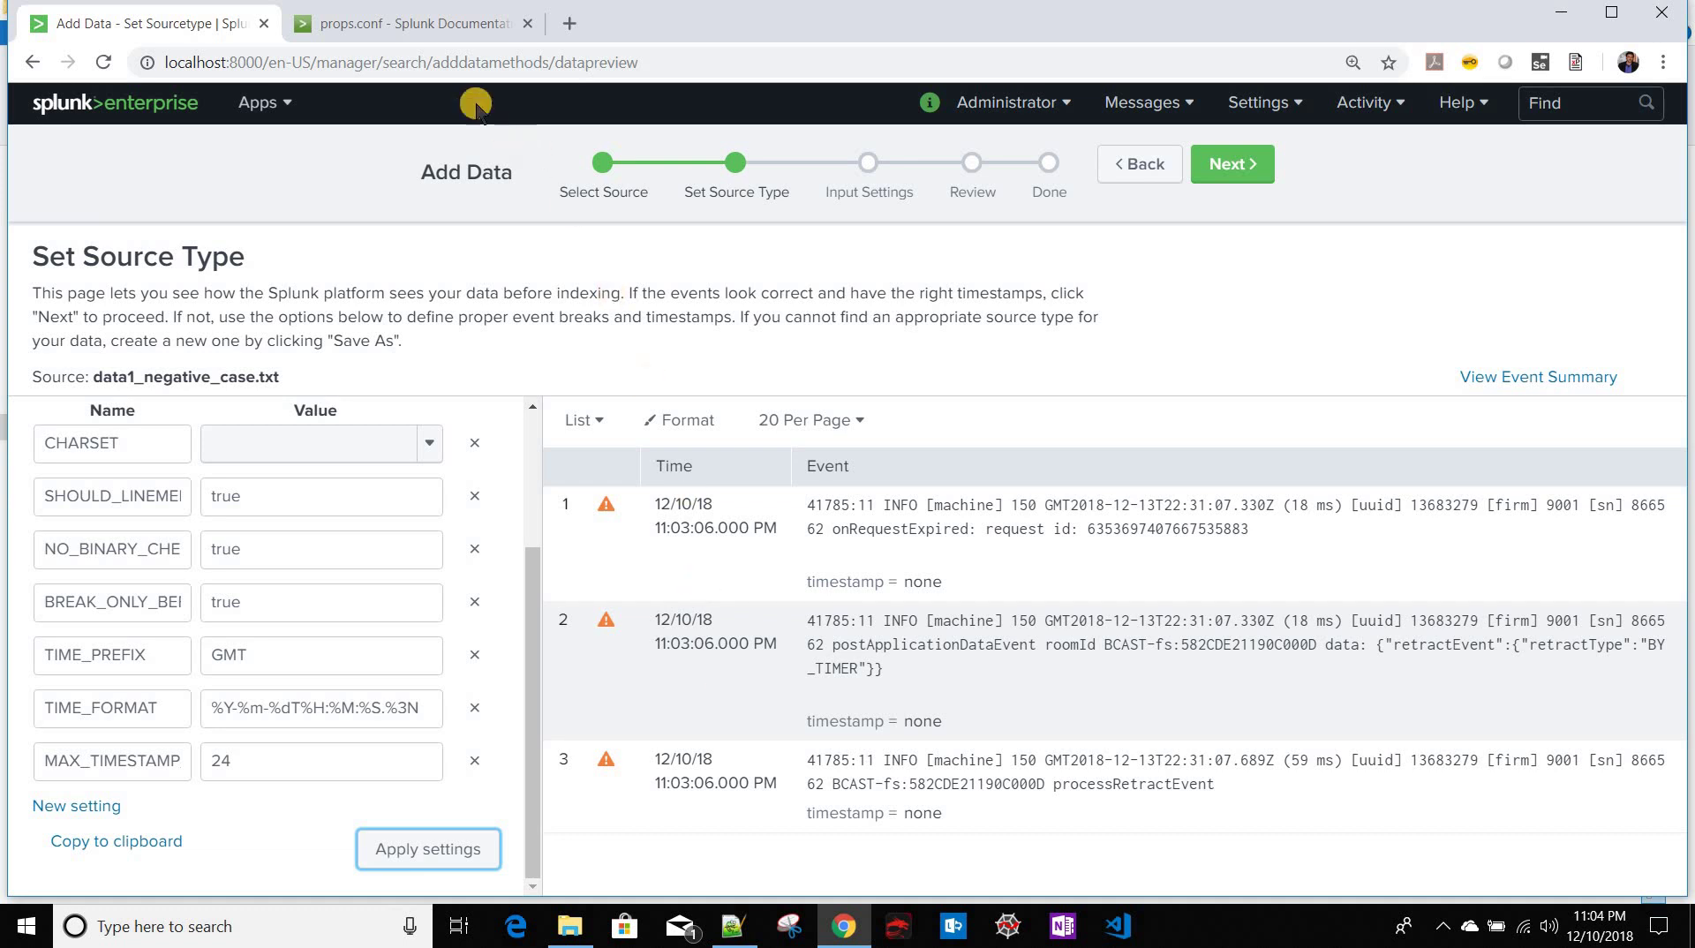
Step: Review the MAX_DAYS_HENCE and MAX_DAYS_AGO settings in props.conf
{"action": "left_click", "coordinate": [733, 926]}
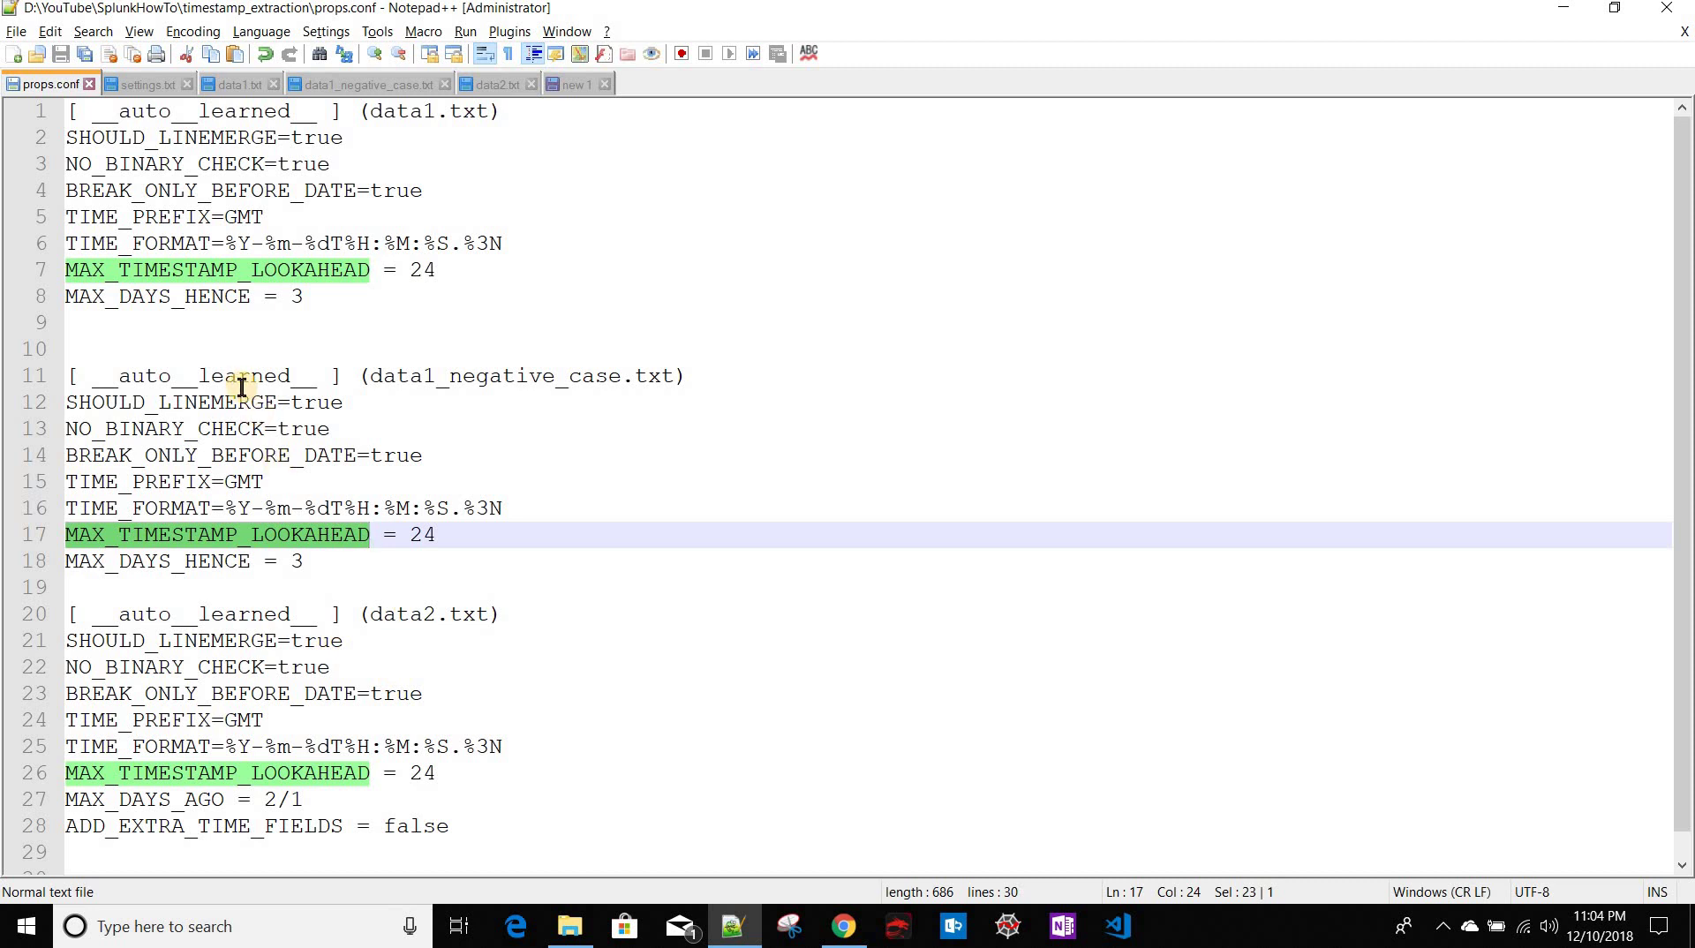
{"action": "double_click", "coordinate": [189, 297]}
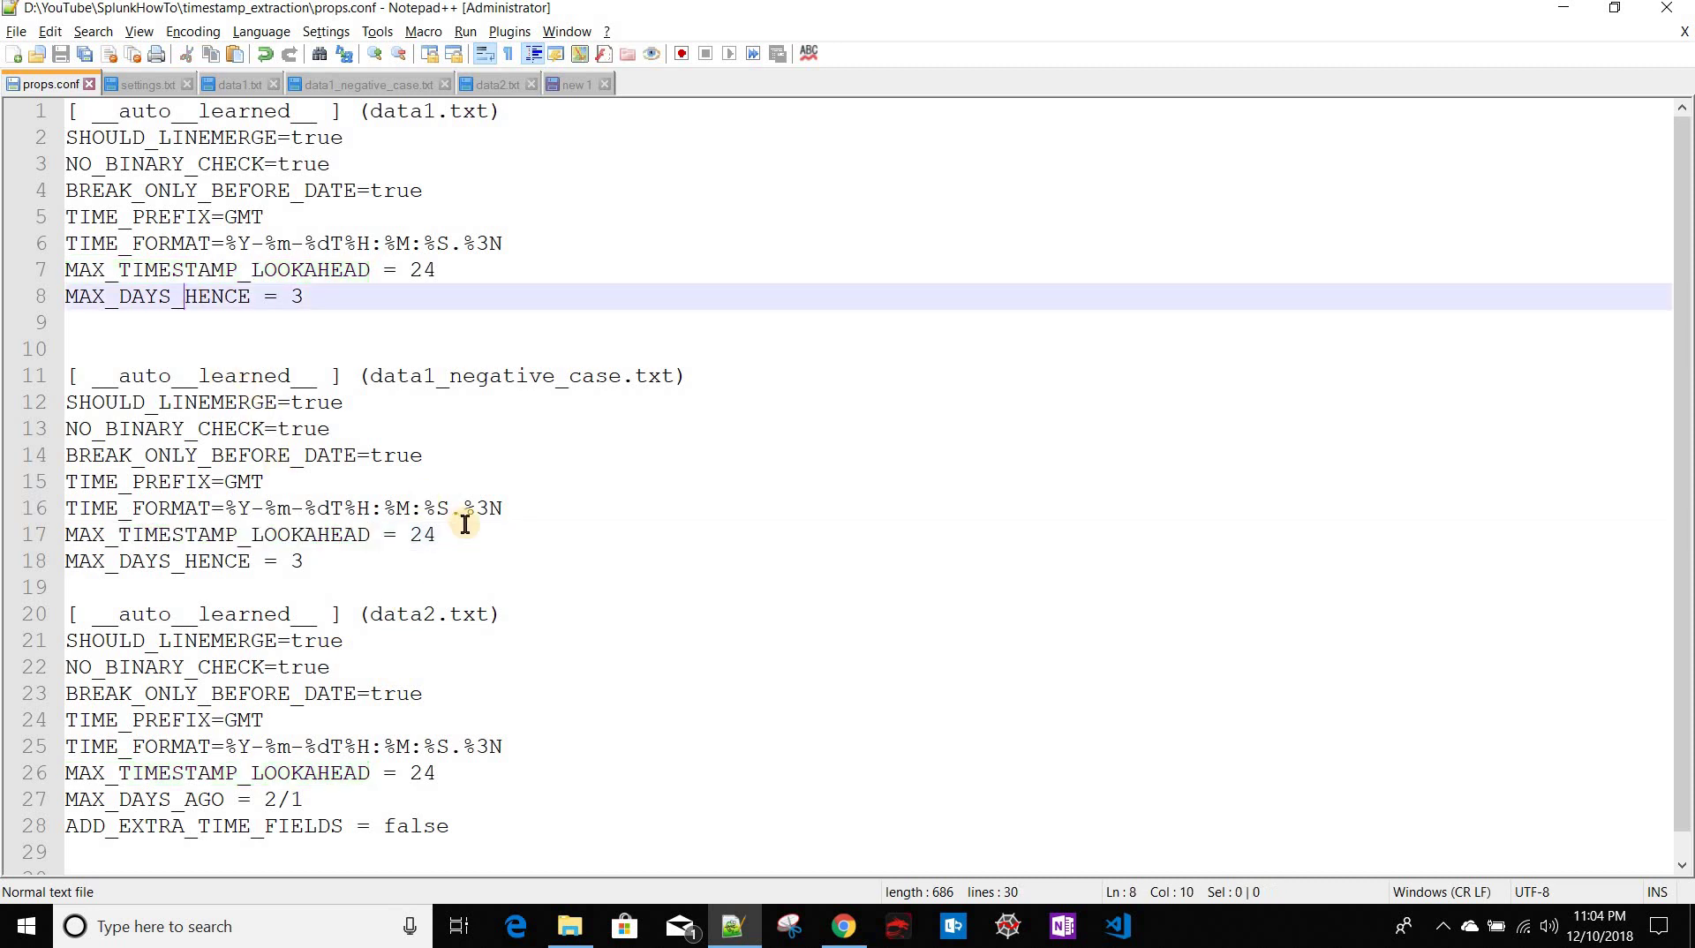
{"action": "scroll", "coordinate": [119, 784], "scroll_direction": "down", "scroll_amount": 1}
{"action": "double_click", "coordinate": [119, 784]}
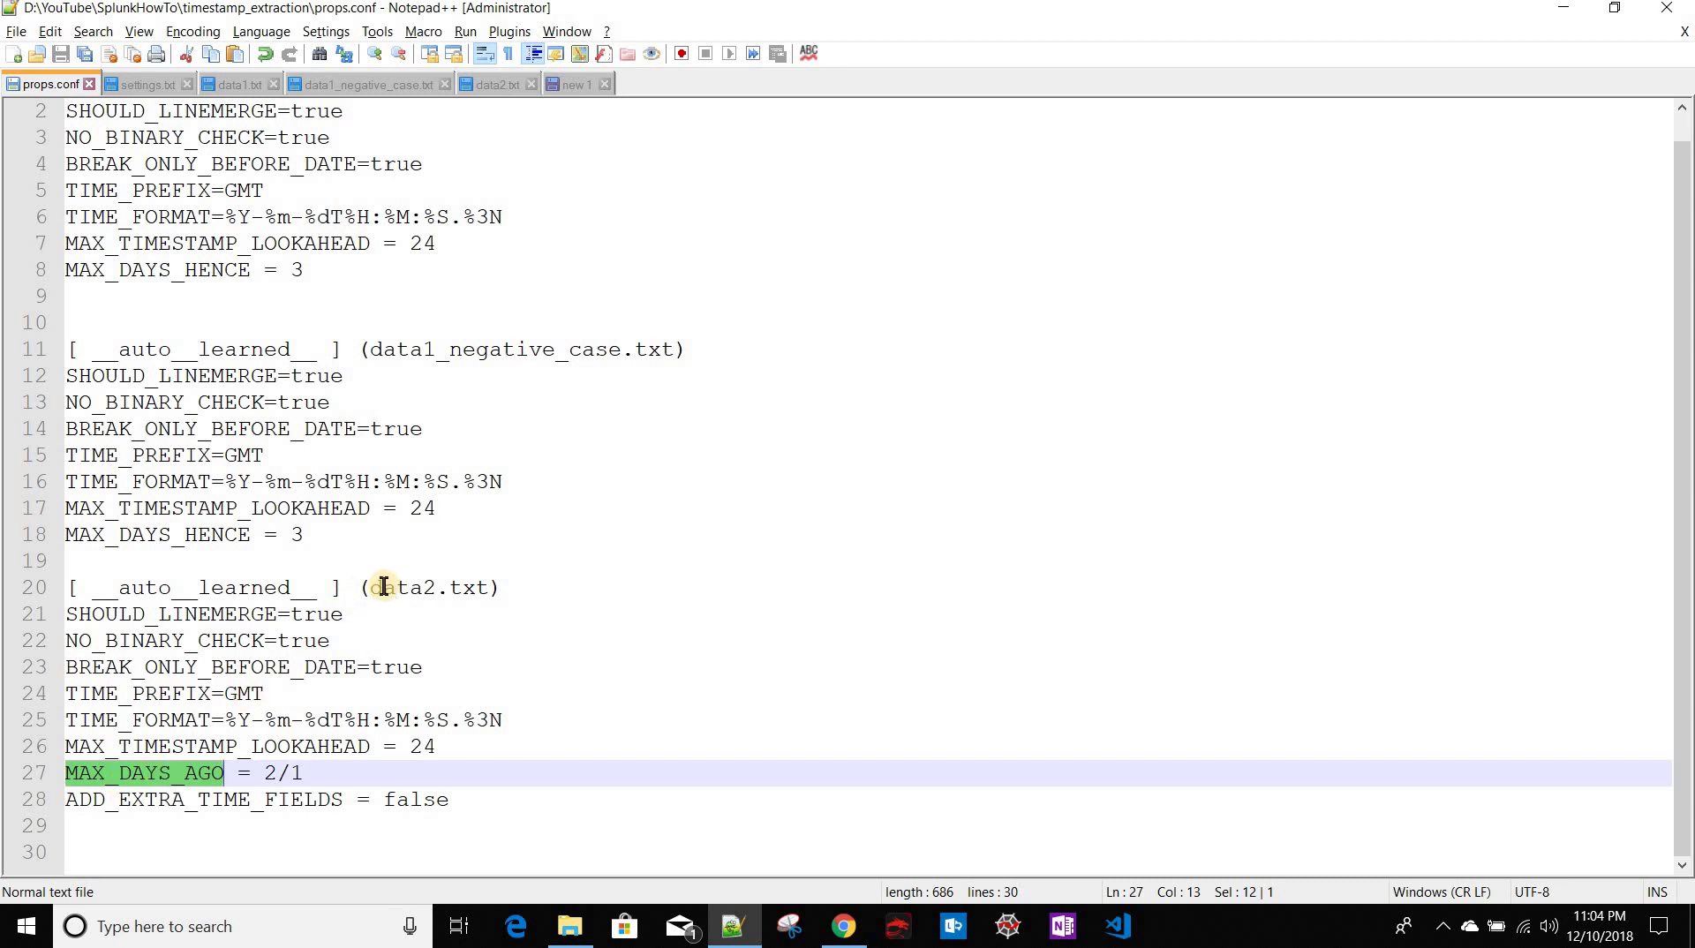
Step: Go back in the Add Data wizard and upload data2.txt as the source file
{"action": "key", "text": "alt+Tab"}
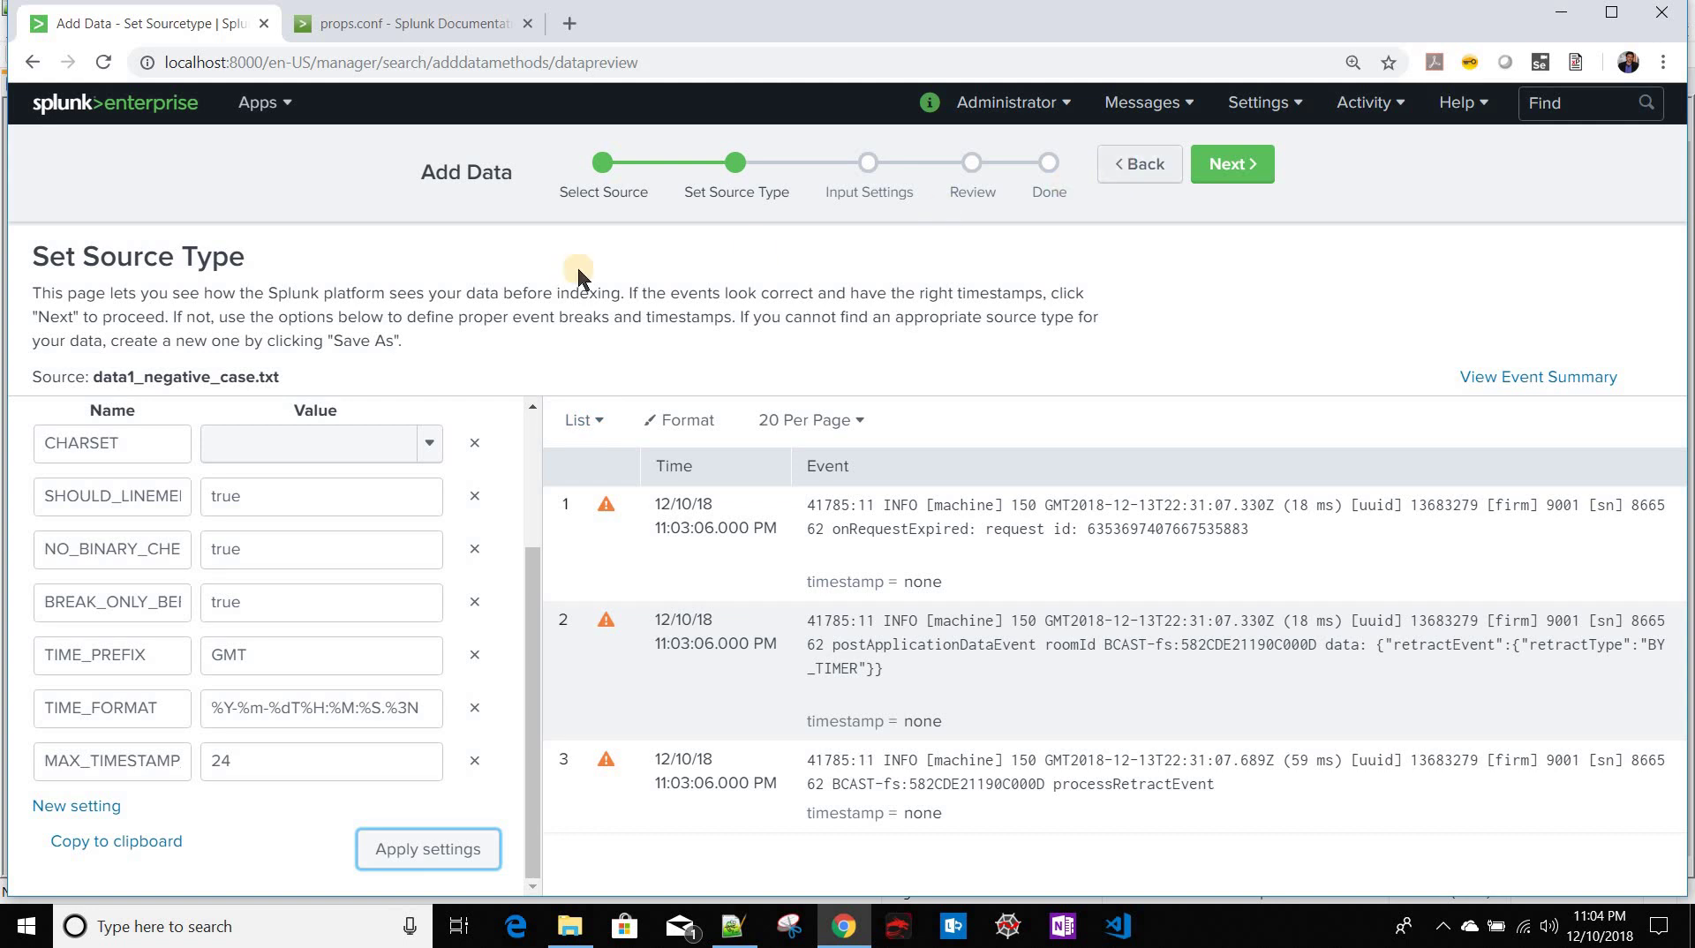
{"action": "key", "text": "alt+Left"}
{"action": "left_click", "coordinate": [363, 383]}
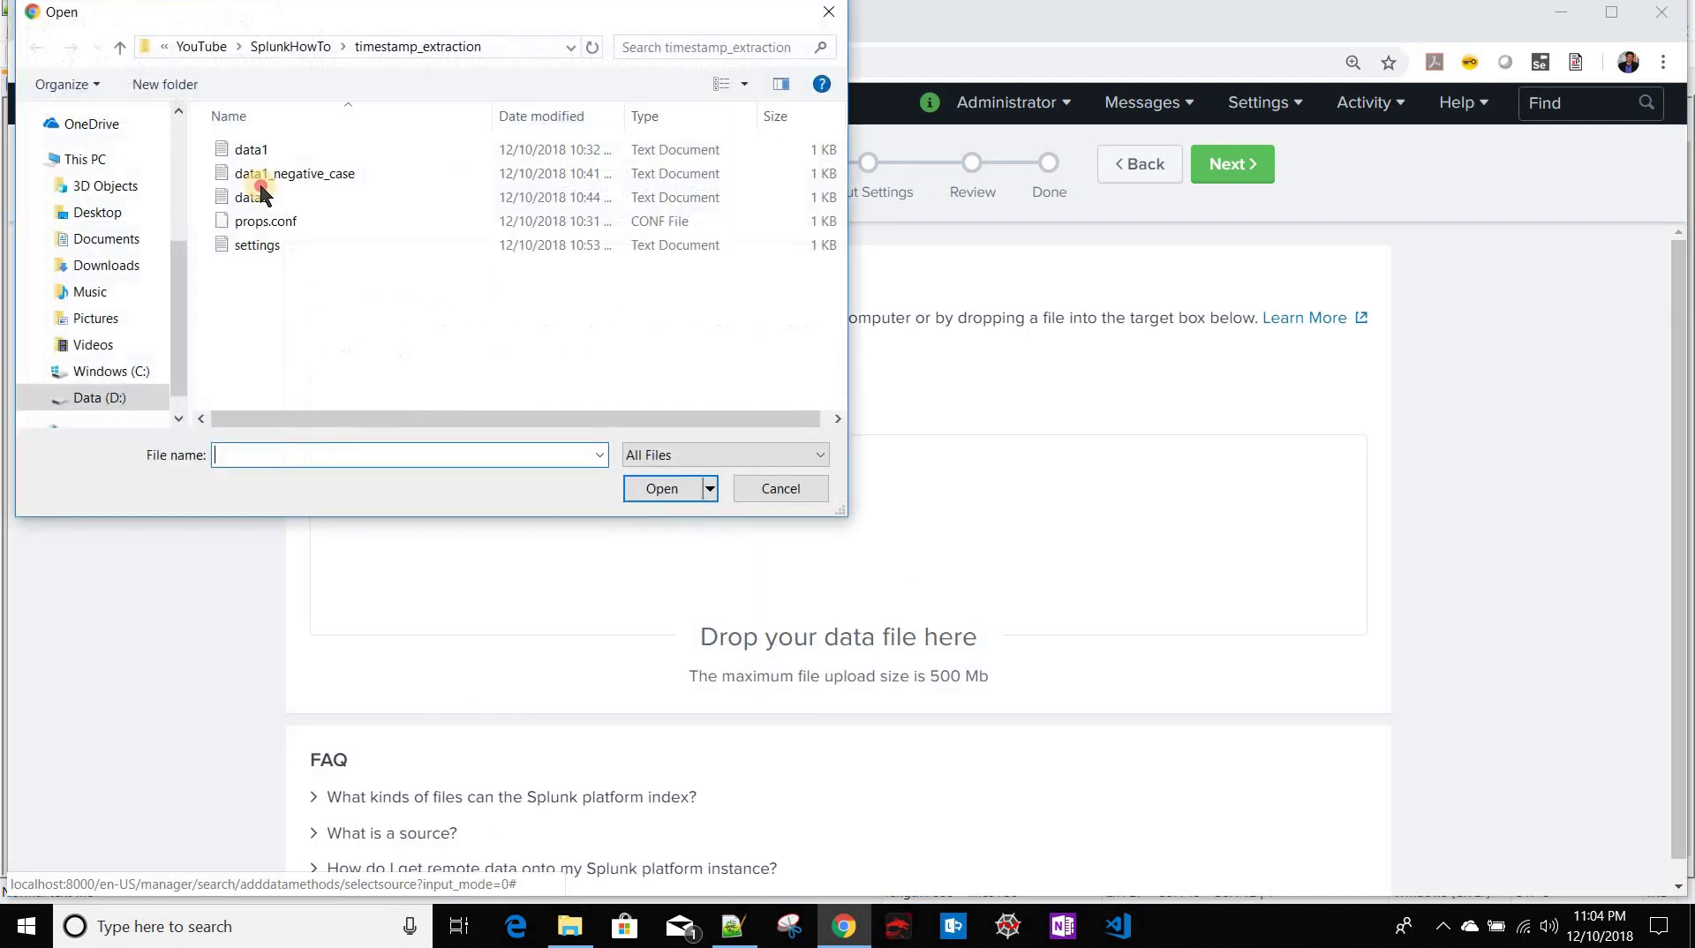
{"action": "double_click", "coordinate": [260, 187]}
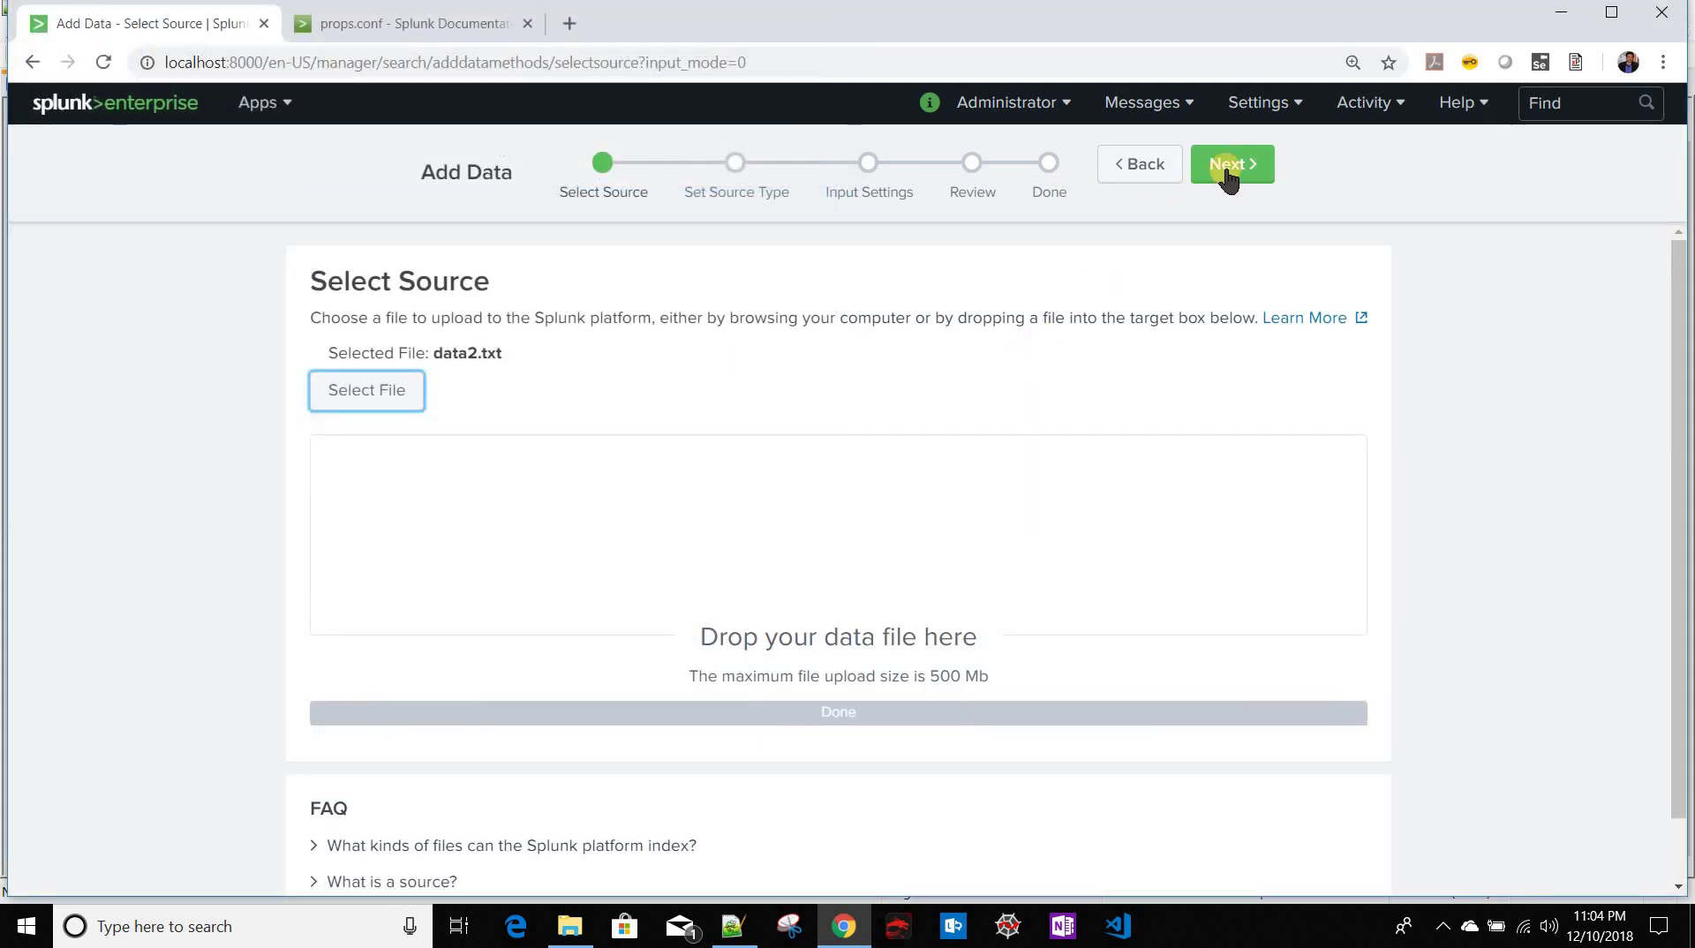
{"action": "left_click", "coordinate": [1229, 176]}
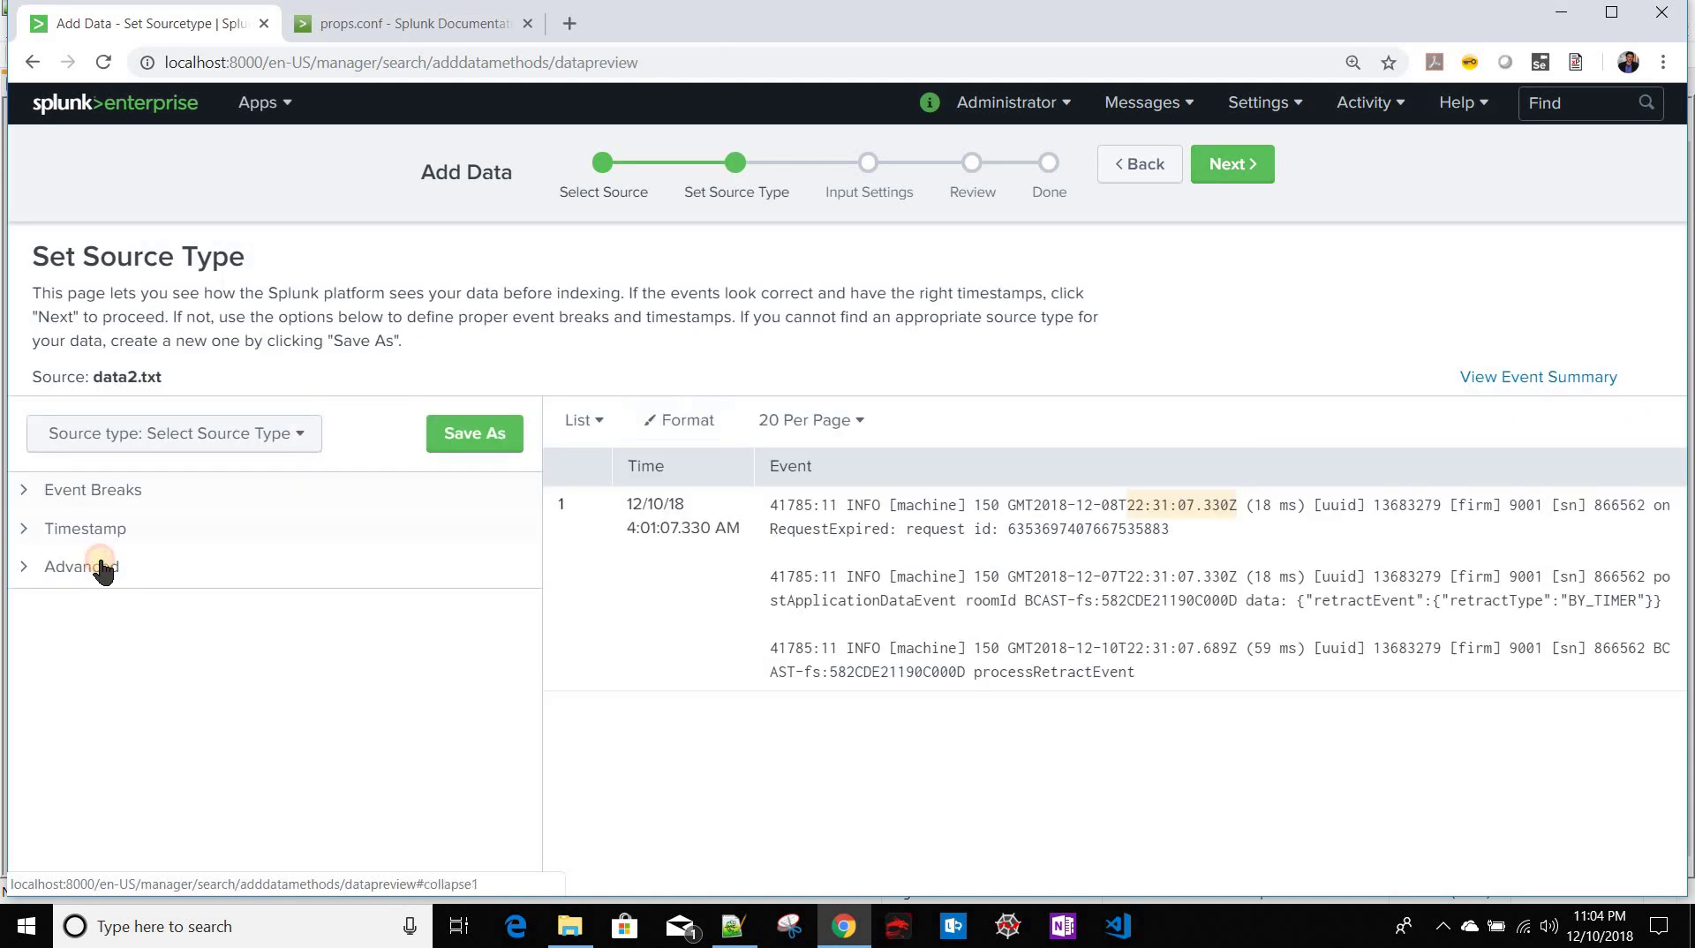
Step: Add the advanced setting BREAK_ONLY_BEFORE_DATE = true for data2.txt
{"action": "double_click", "coordinate": [205, 774]}
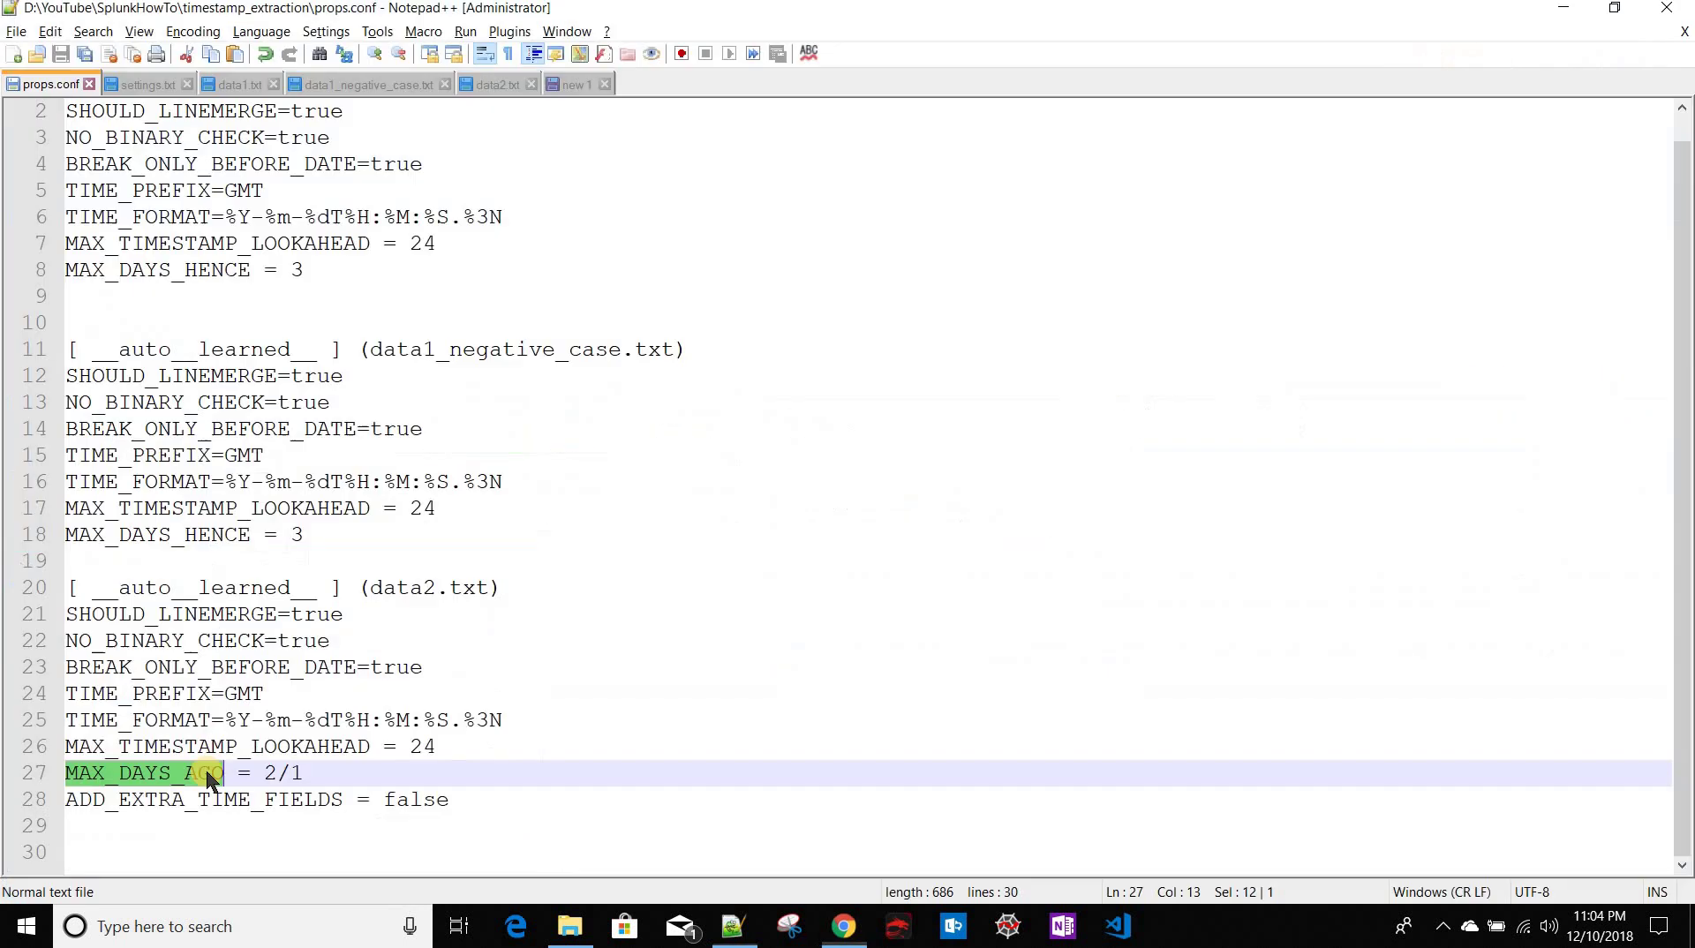
{"action": "left_click", "coordinate": [152, 671]}
{"action": "double_click", "coordinate": [152, 671]}
{"action": "key", "text": "ctrl+c"}
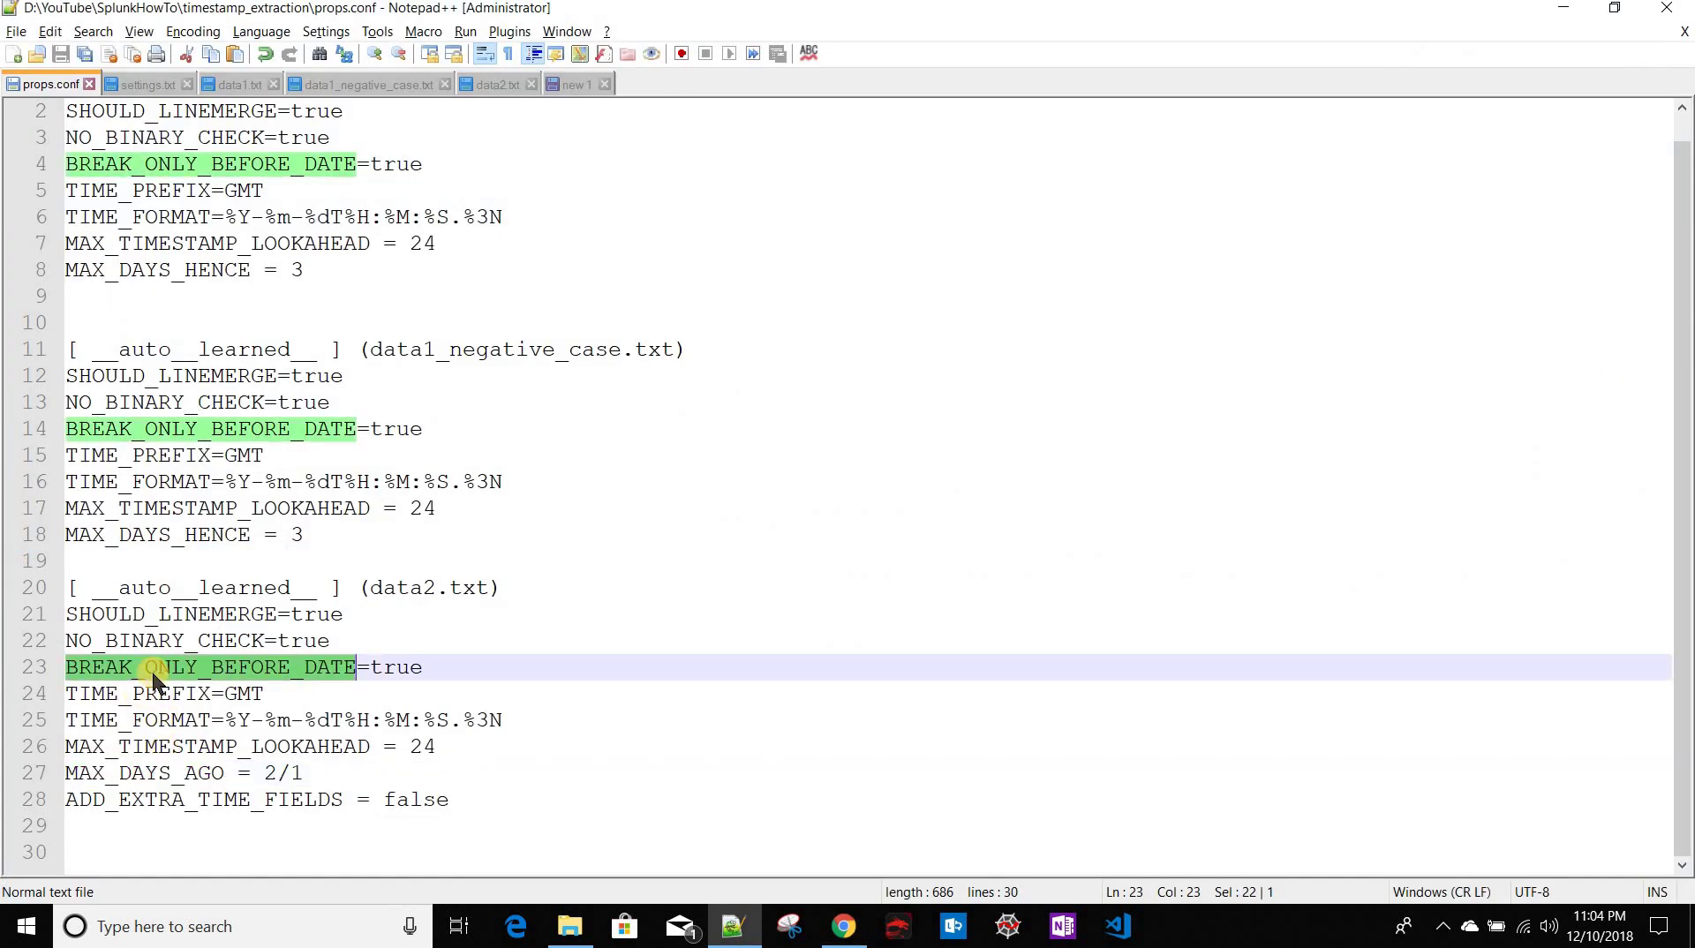
{"action": "key", "text": "alt+Tab"}
{"action": "left_click", "coordinate": [93, 797]}
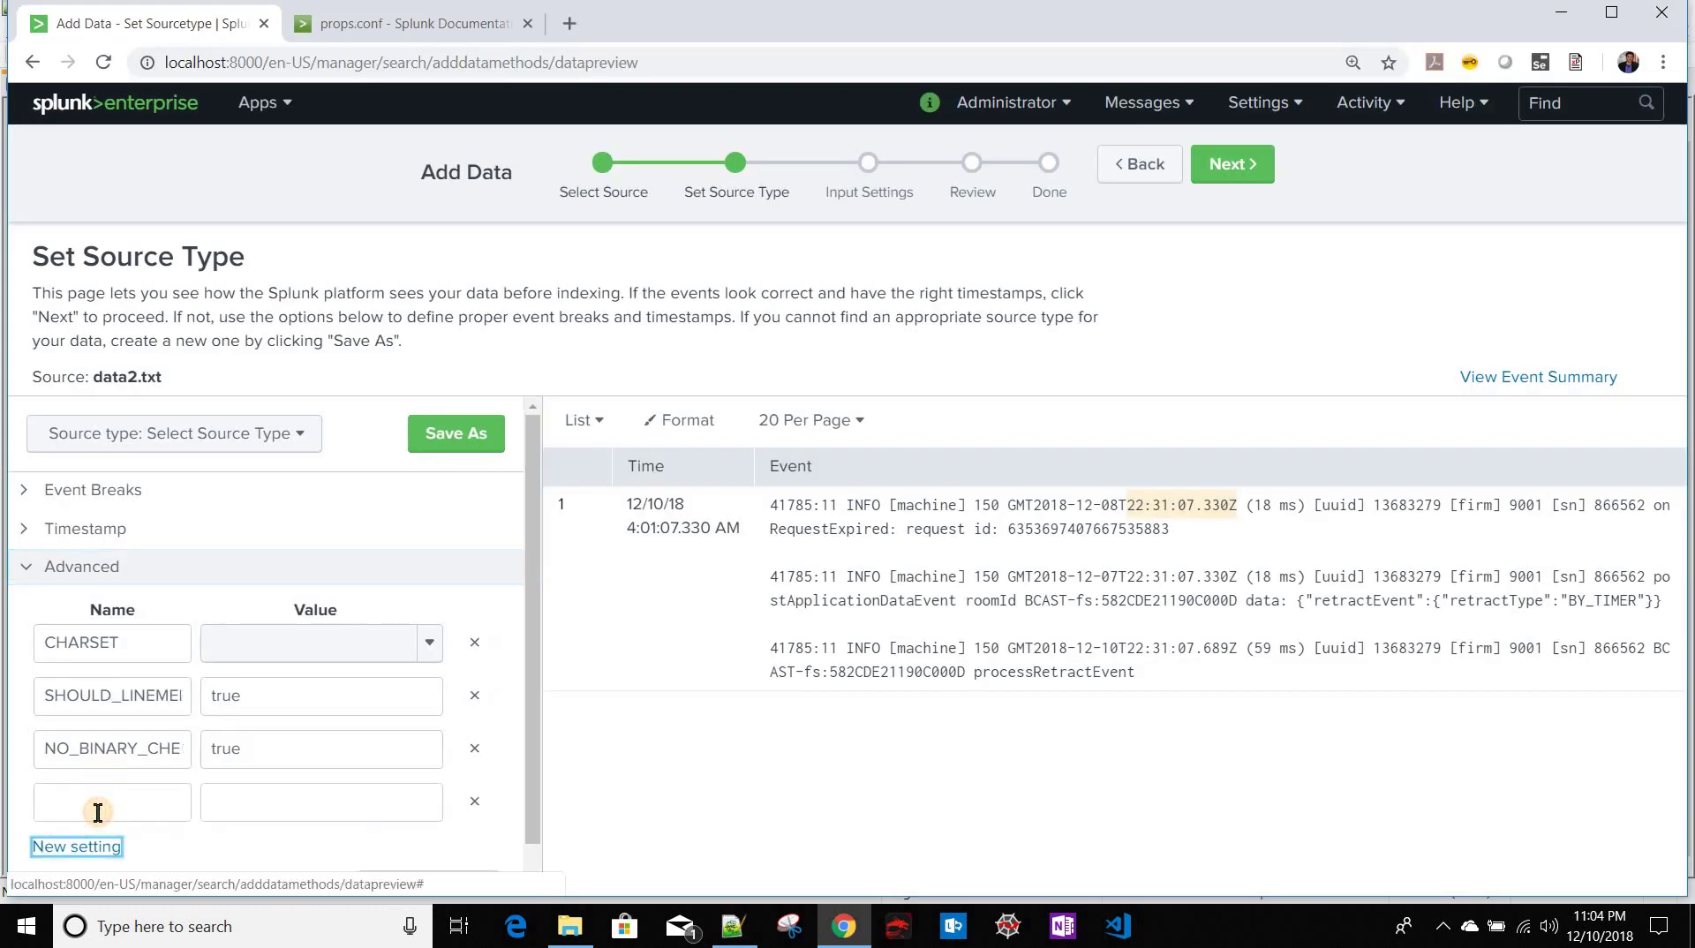
{"action": "key", "text": "ctrl+v"}
{"action": "left_click", "coordinate": [266, 801]}
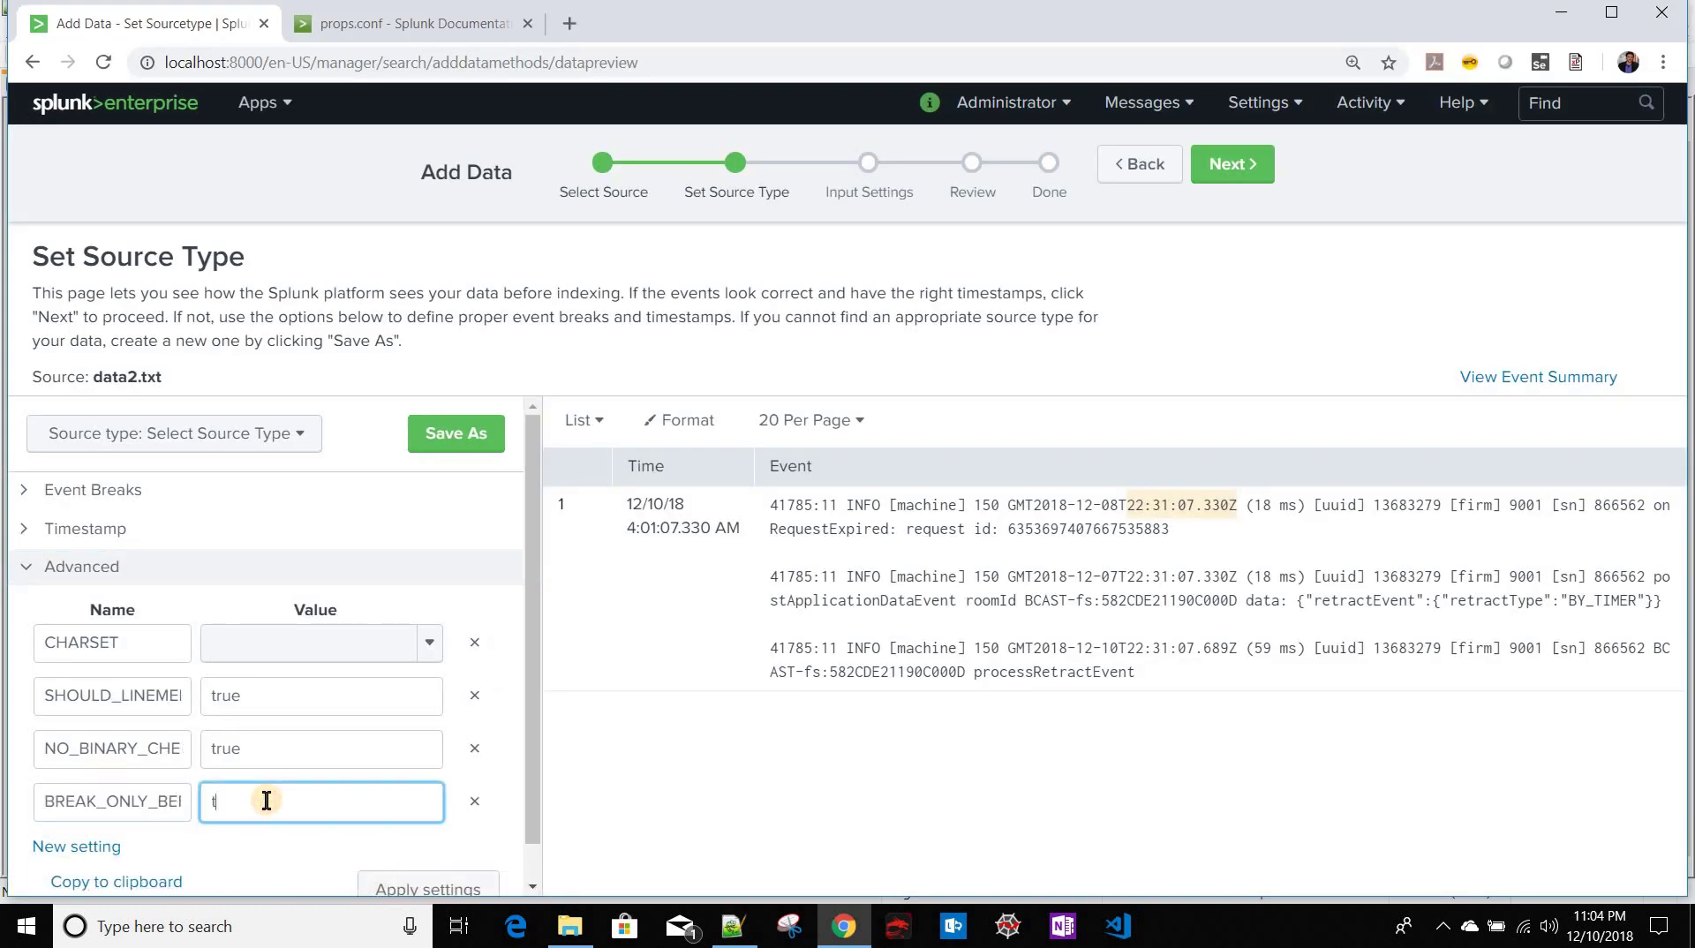
{"action": "type", "text": "true"}
Step: Add the advanced setting TIME_PREFIX with value GMT
{"action": "scroll", "coordinate": [75, 817], "scroll_direction": "down", "scroll_amount": 1}
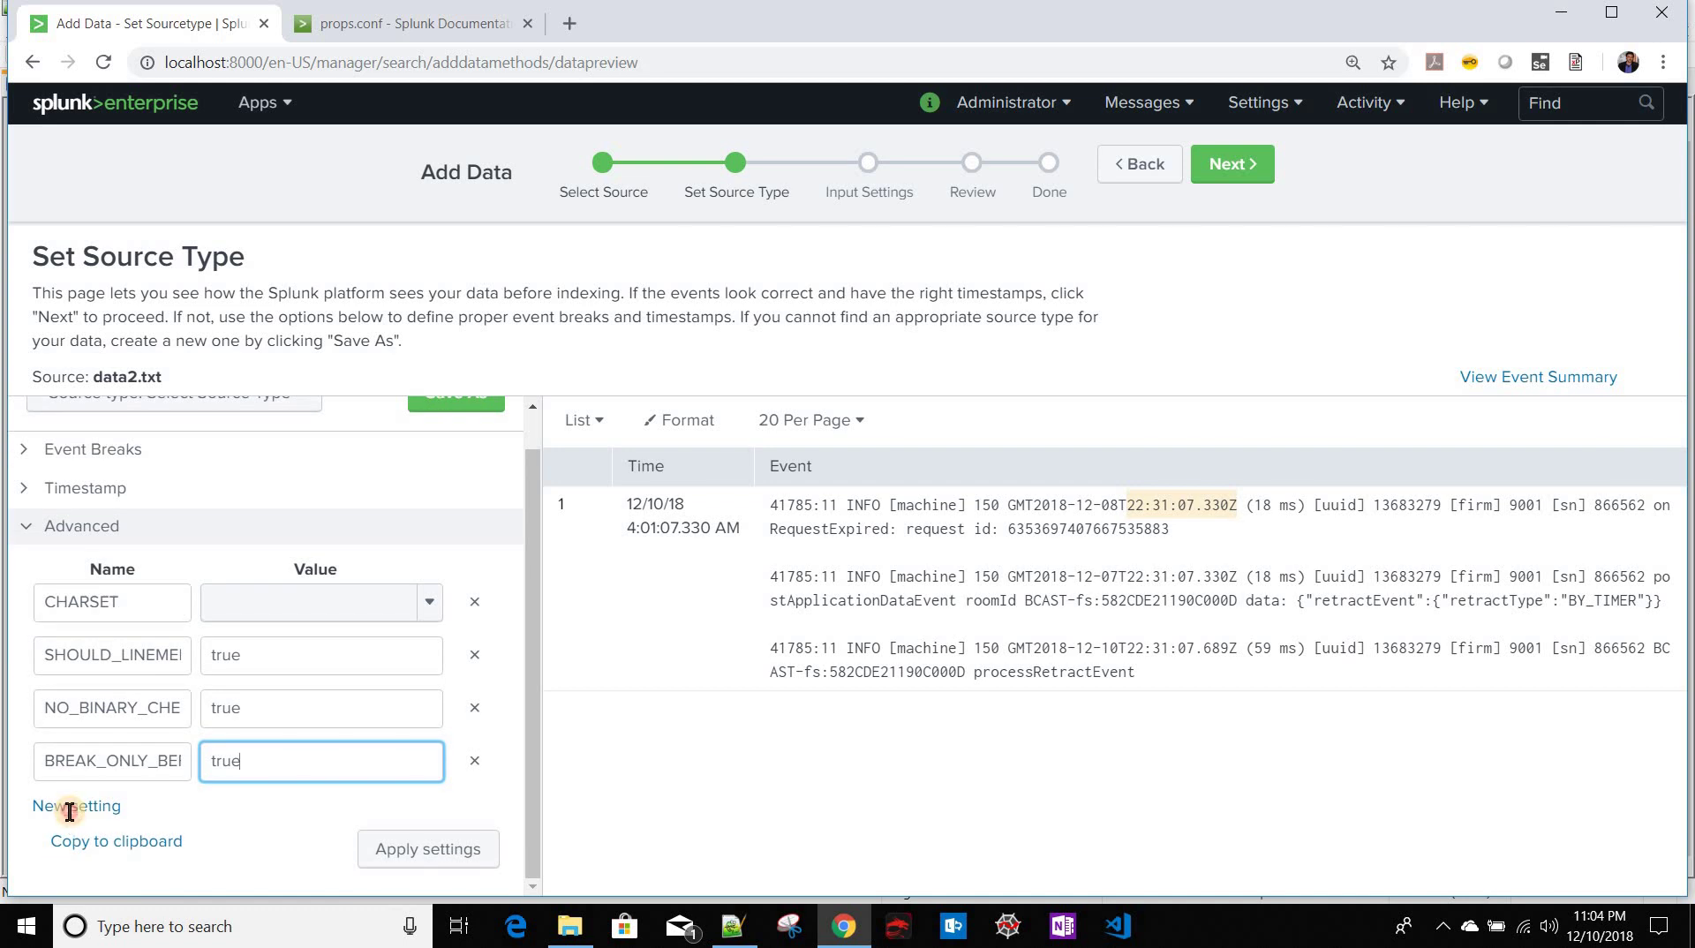
{"action": "key", "text": "alt+Tab"}
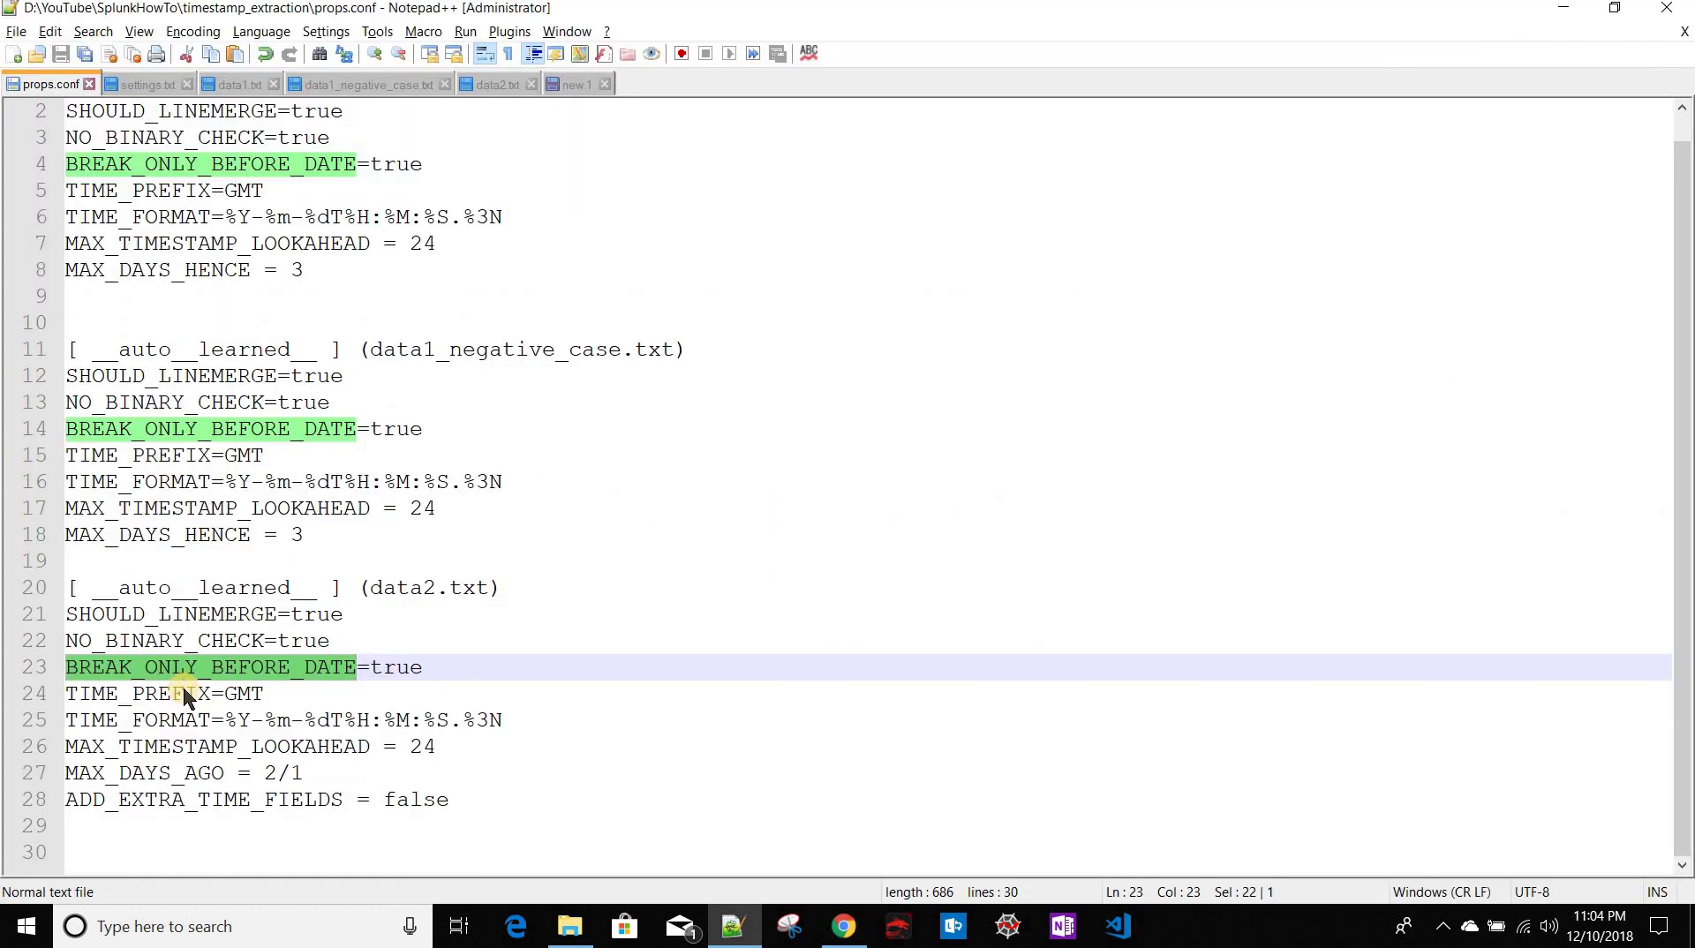
{"action": "double_click", "coordinate": [184, 691]}
{"action": "key", "text": "ctrl+c"}
{"action": "key", "text": "alt+Tab"}
{"action": "left_click", "coordinate": [187, 810]}
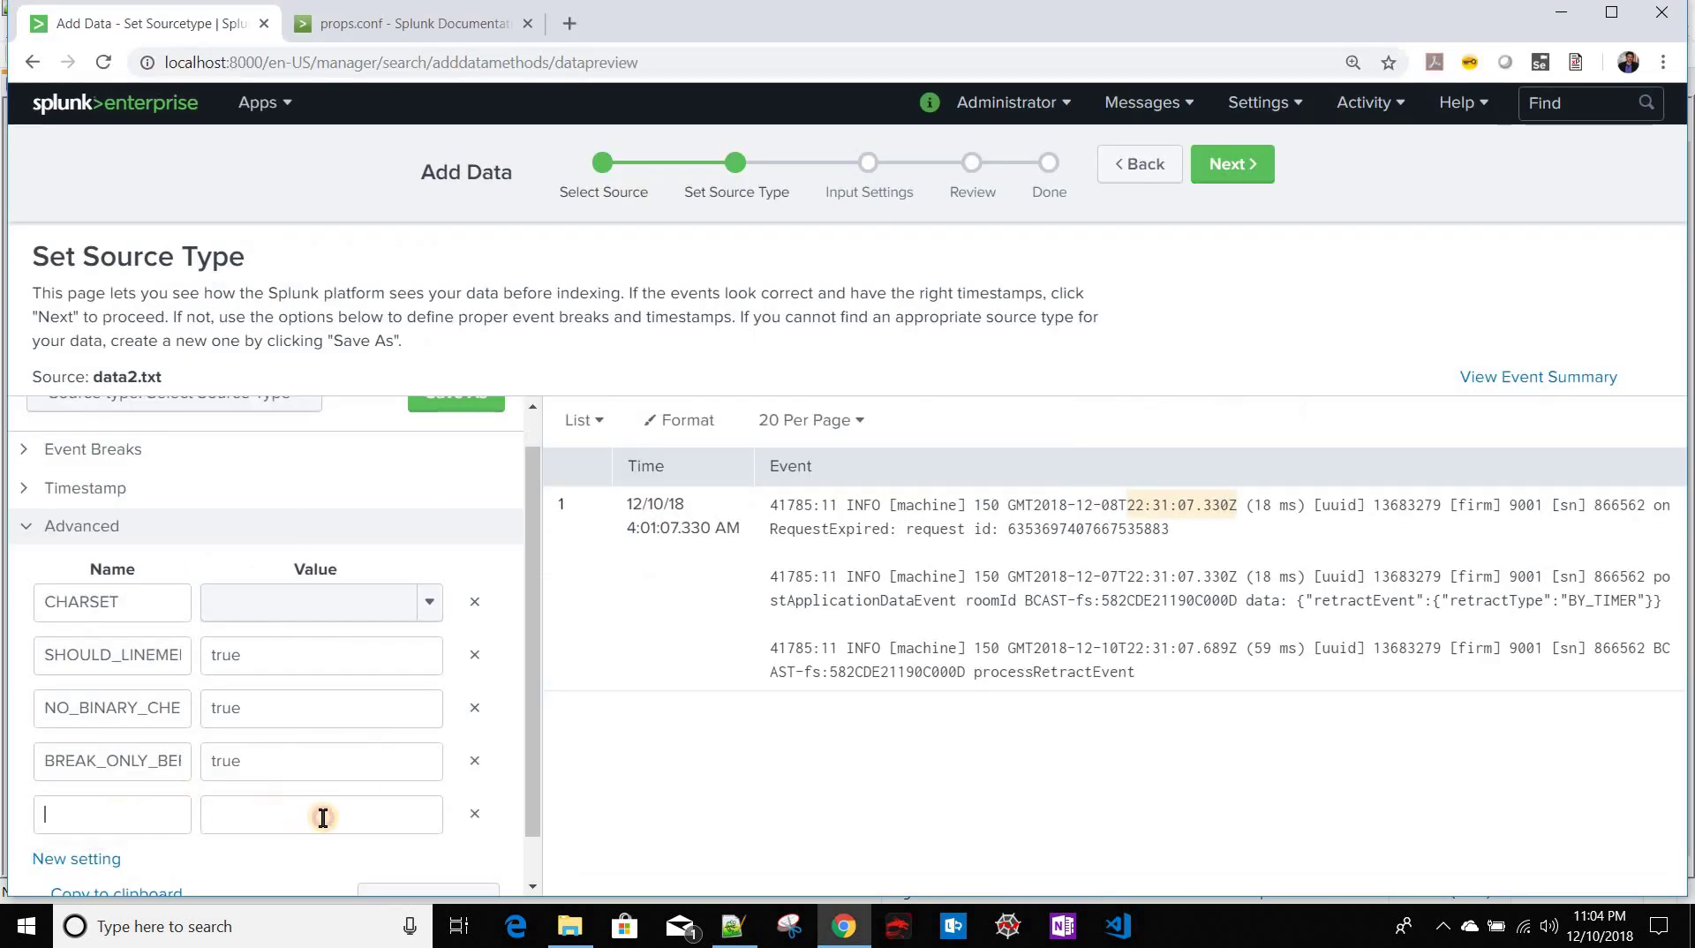
{"action": "key", "text": "ctrl+v"}
{"action": "left_click", "coordinate": [324, 817]}
{"action": "type", "text": "GMT"}
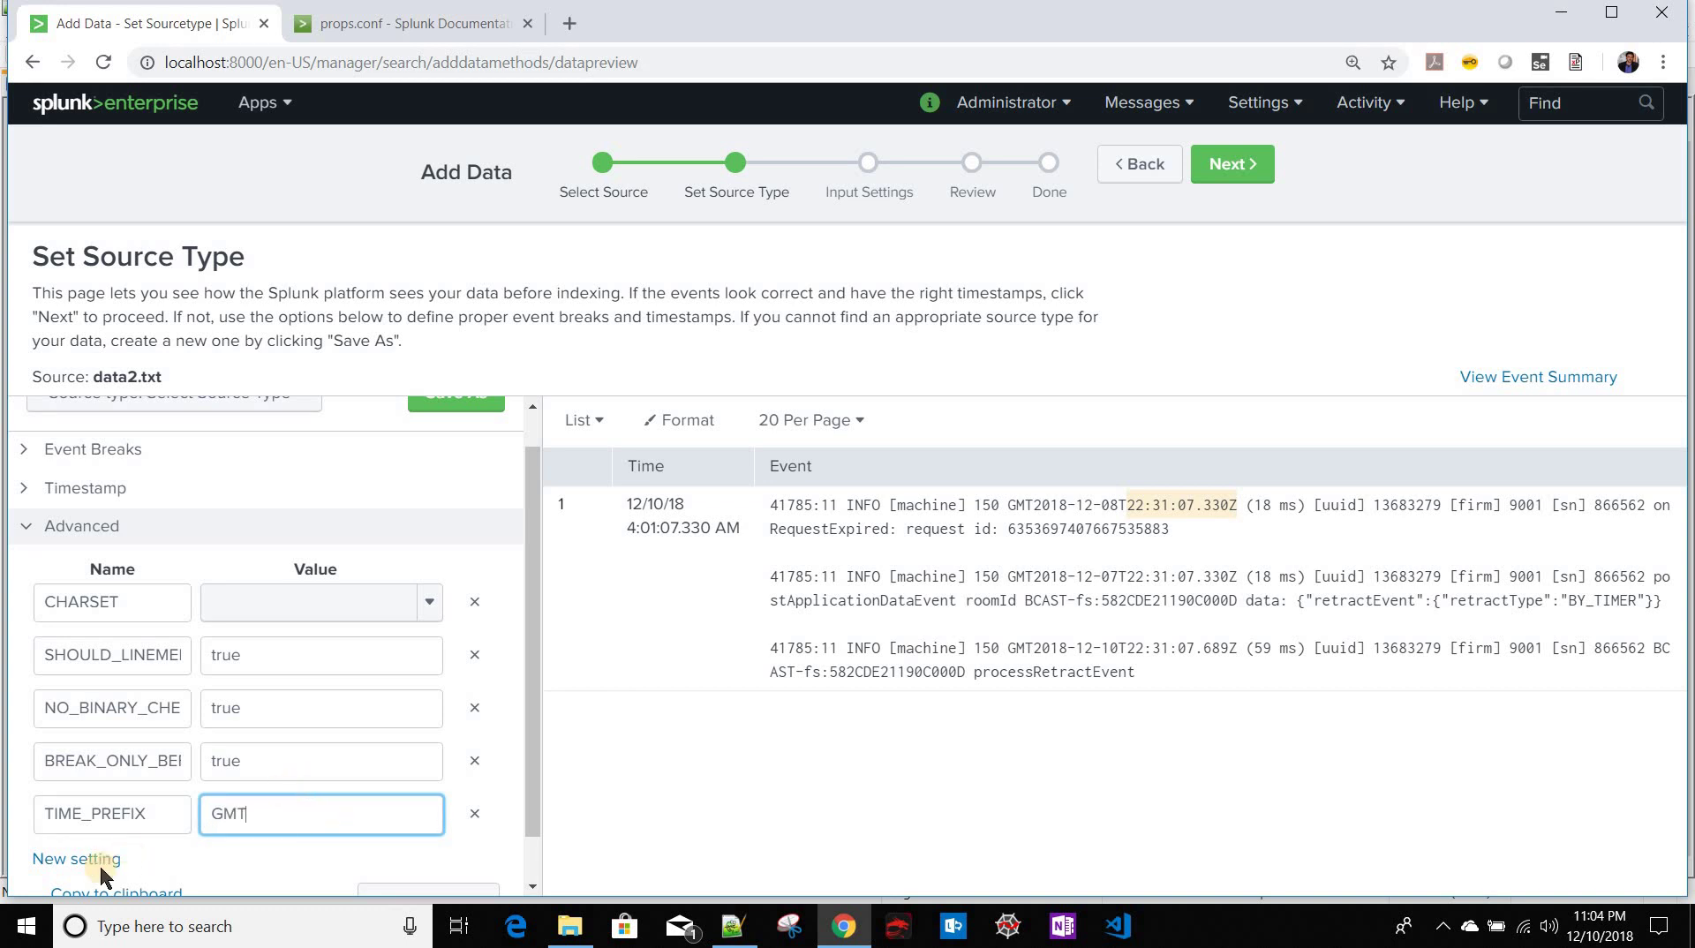
Step: Add TIME_FORMAT = %Y-%m-%dT%H:%M:%S.%3N, copied from line 25 of props.conf
{"action": "left_click", "coordinate": [101, 861]}
{"action": "key", "text": "alt+Tab"}
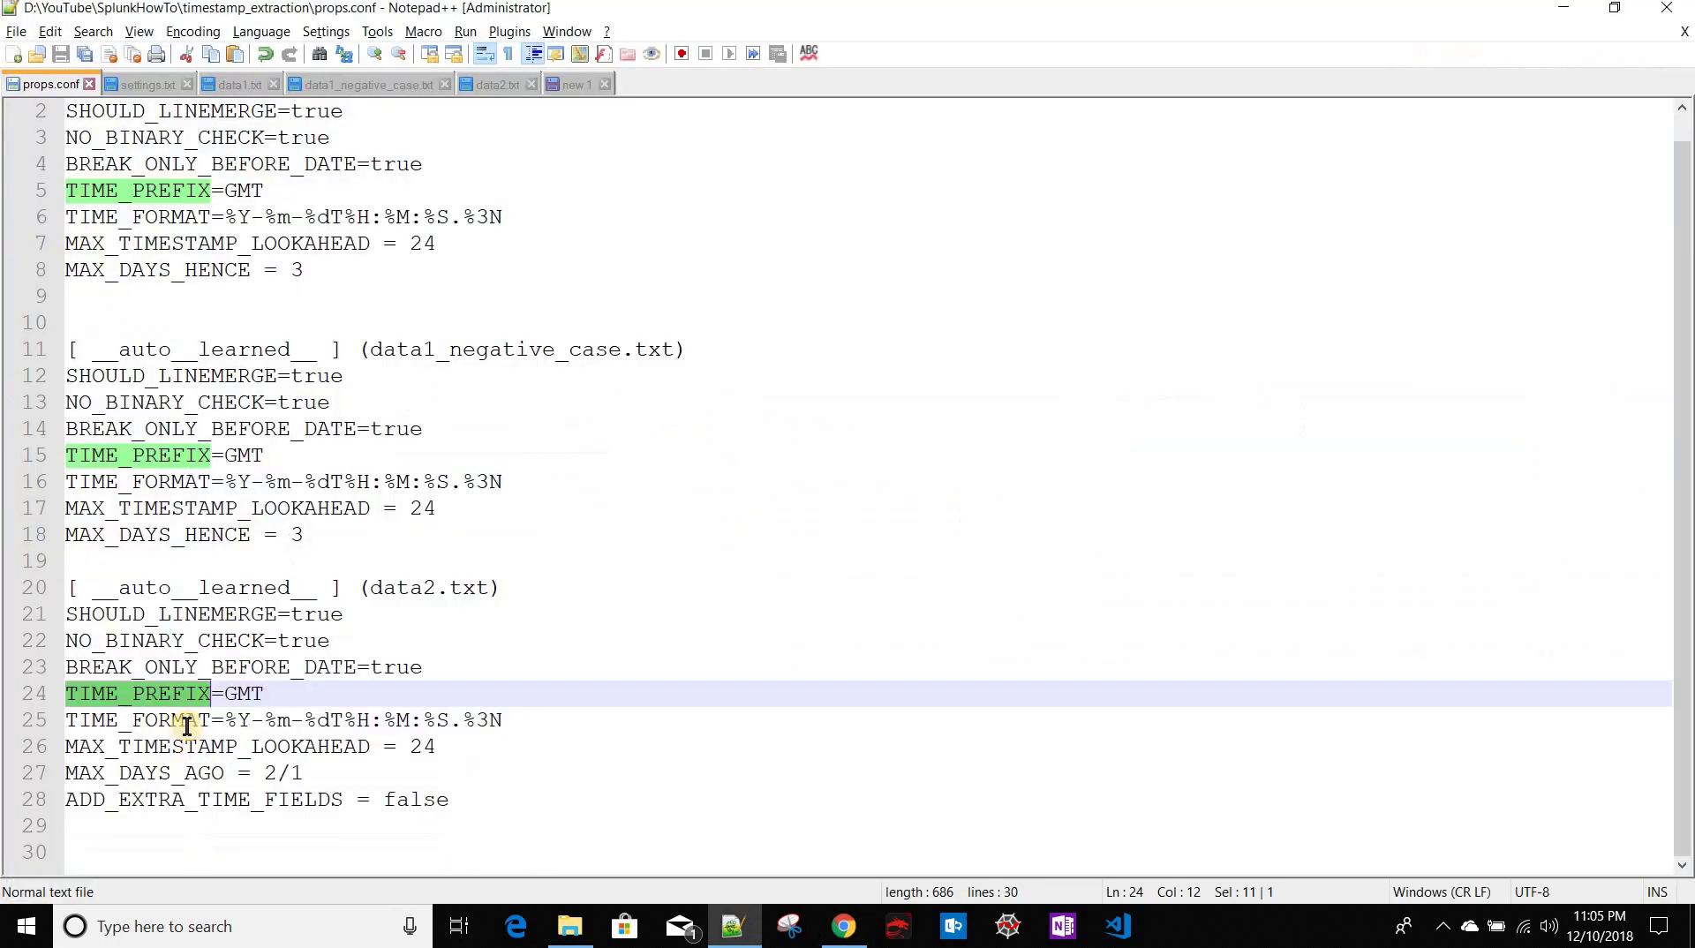
{"action": "double_click", "coordinate": [187, 722]}
{"action": "key", "text": "alt+Tab"}
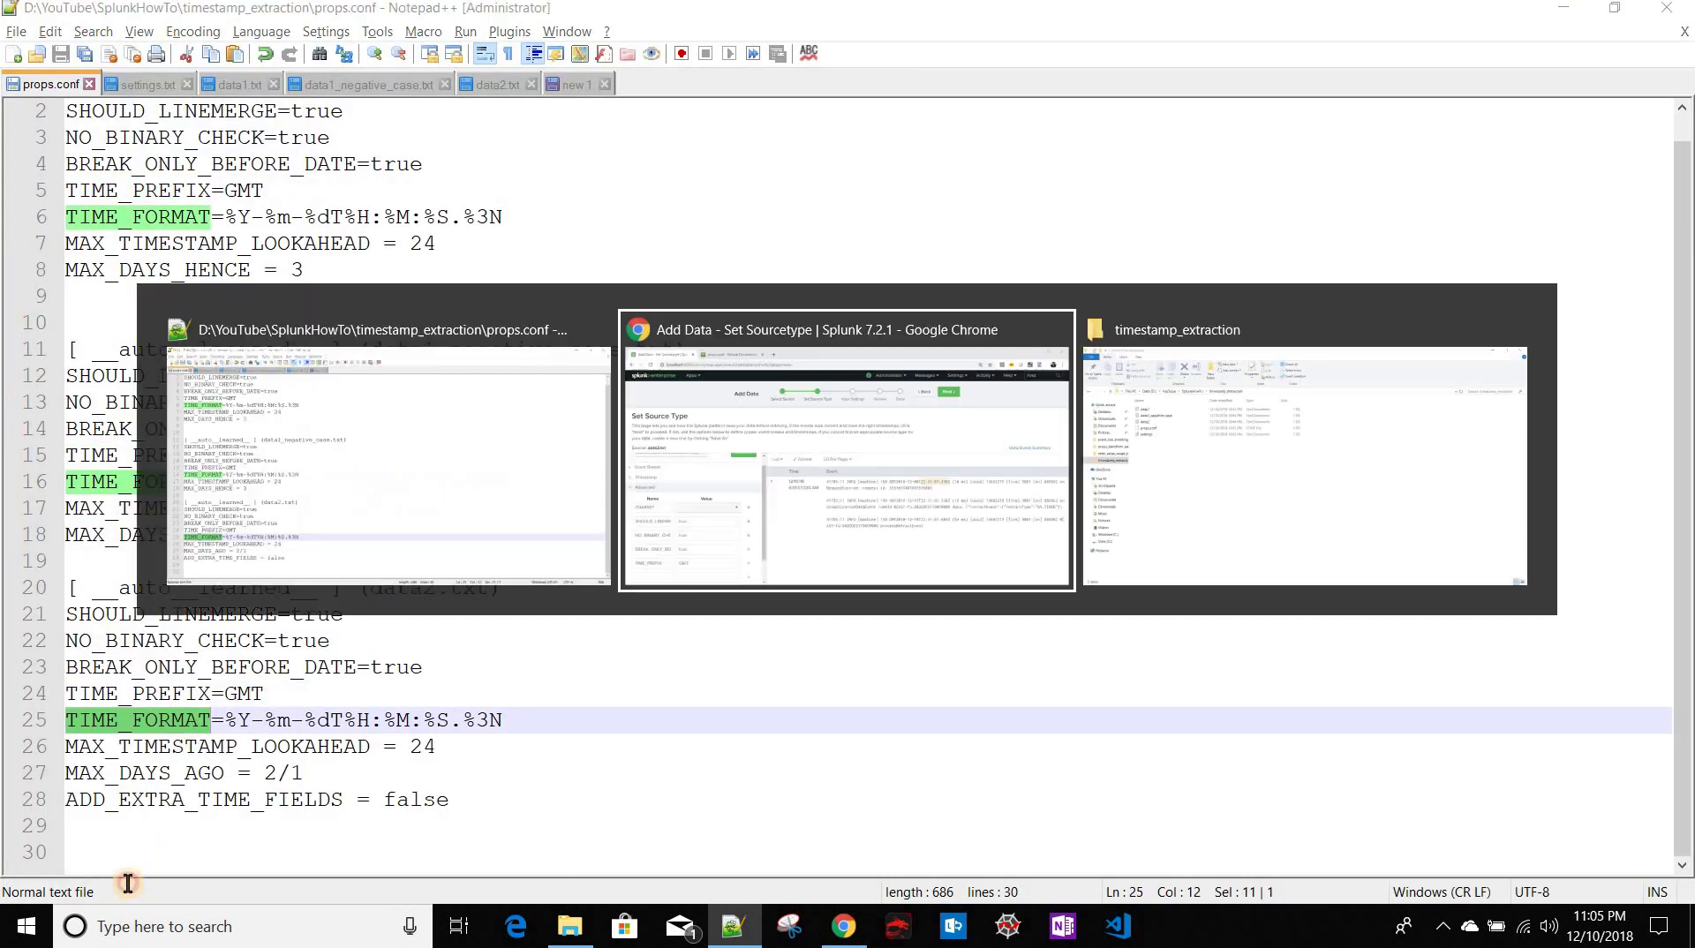
{"action": "key", "text": "ctrl+v"}
{"action": "key", "text": "Tab"}
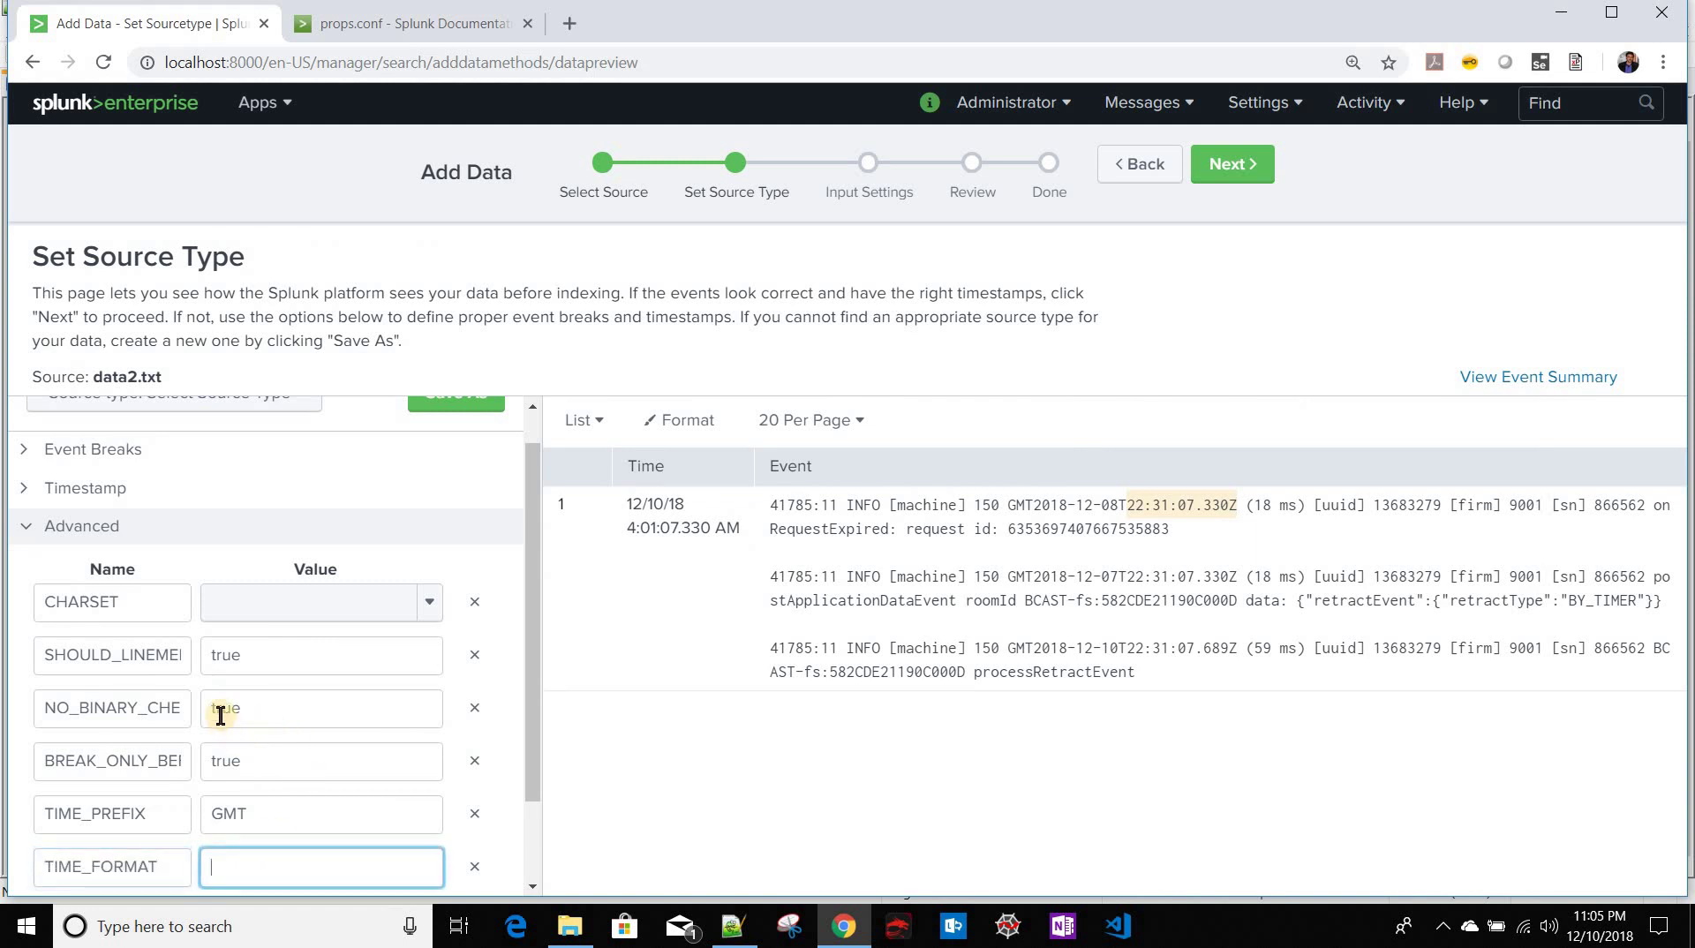
{"action": "key", "text": "alt+Tab"}
{"action": "key", "text": "Right"}
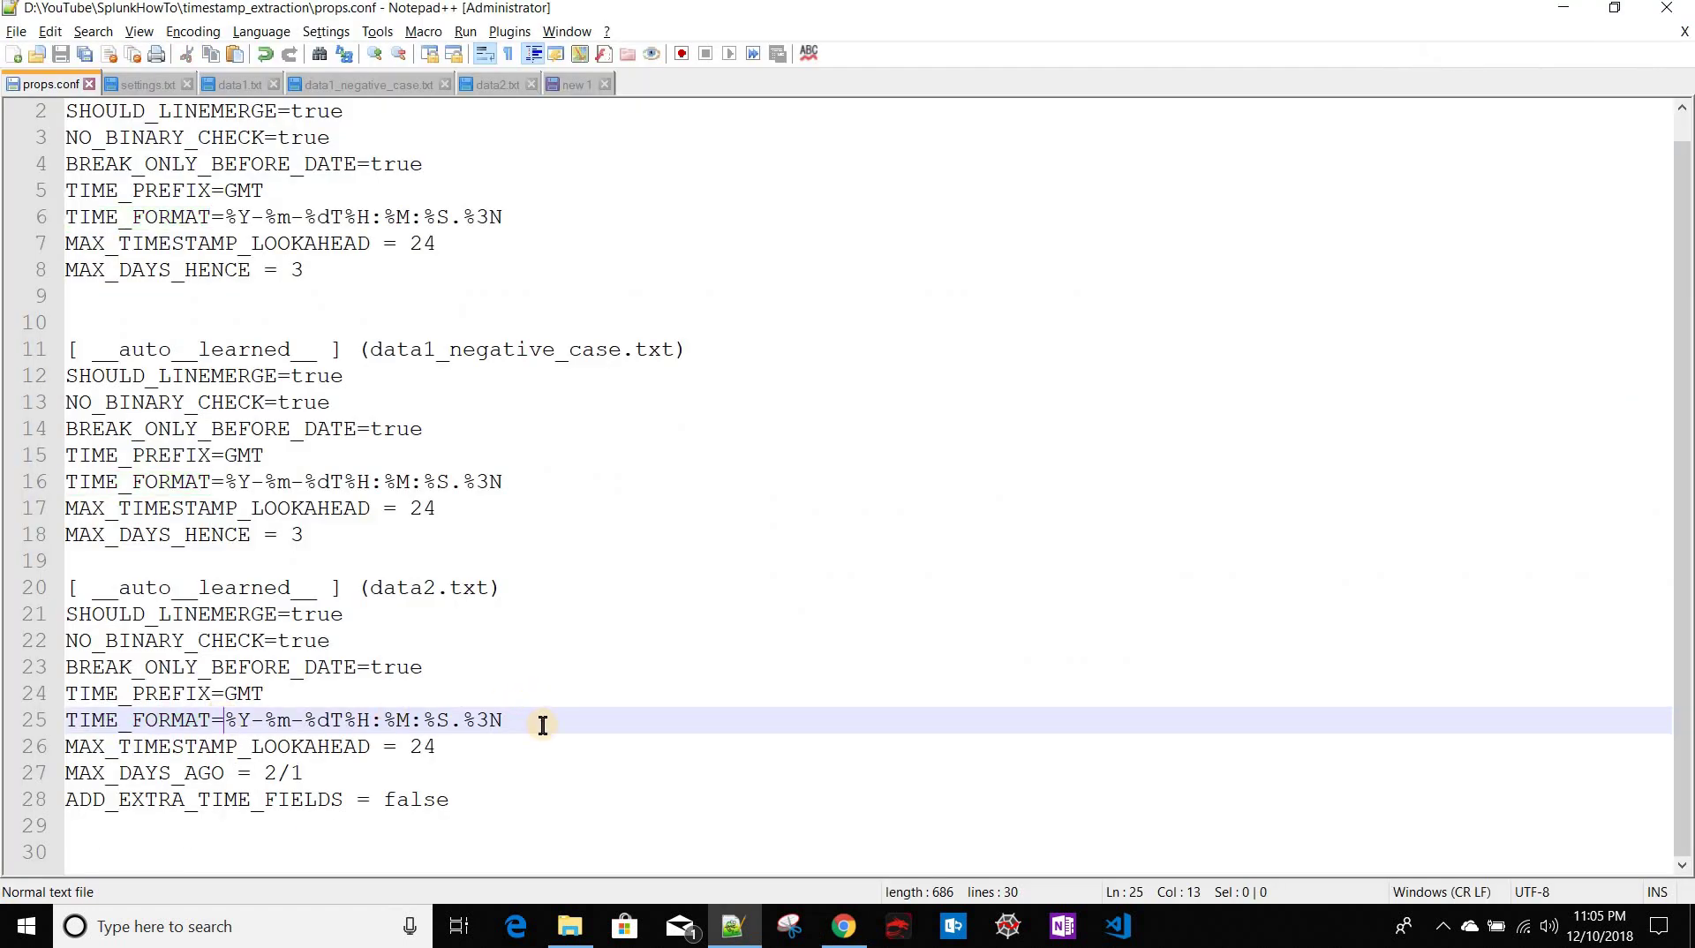
{"action": "key", "text": "shift+End"}
{"action": "key", "text": "alt+Tab"}
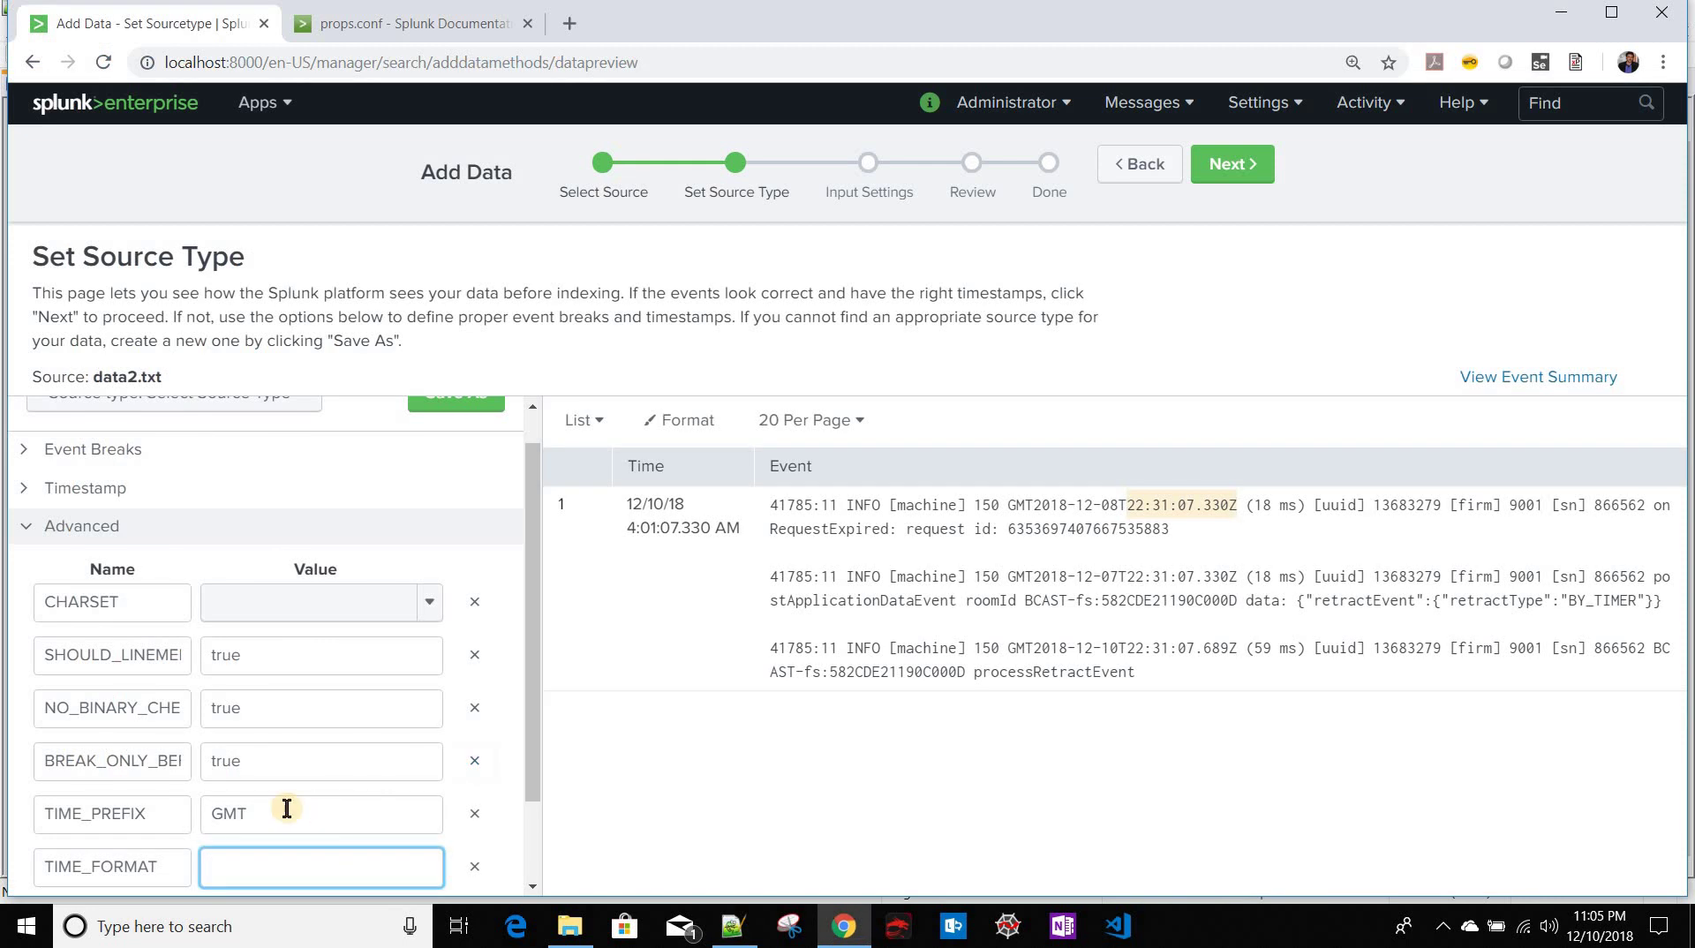
{"action": "key", "text": "ctrl+v"}
Step: Add MAX_TIMESTAMP_LOOKAHEAD = 24 and apply the settings to the preview
{"action": "key", "text": "alt+Tab"}
{"action": "double_click", "coordinate": [159, 744]}
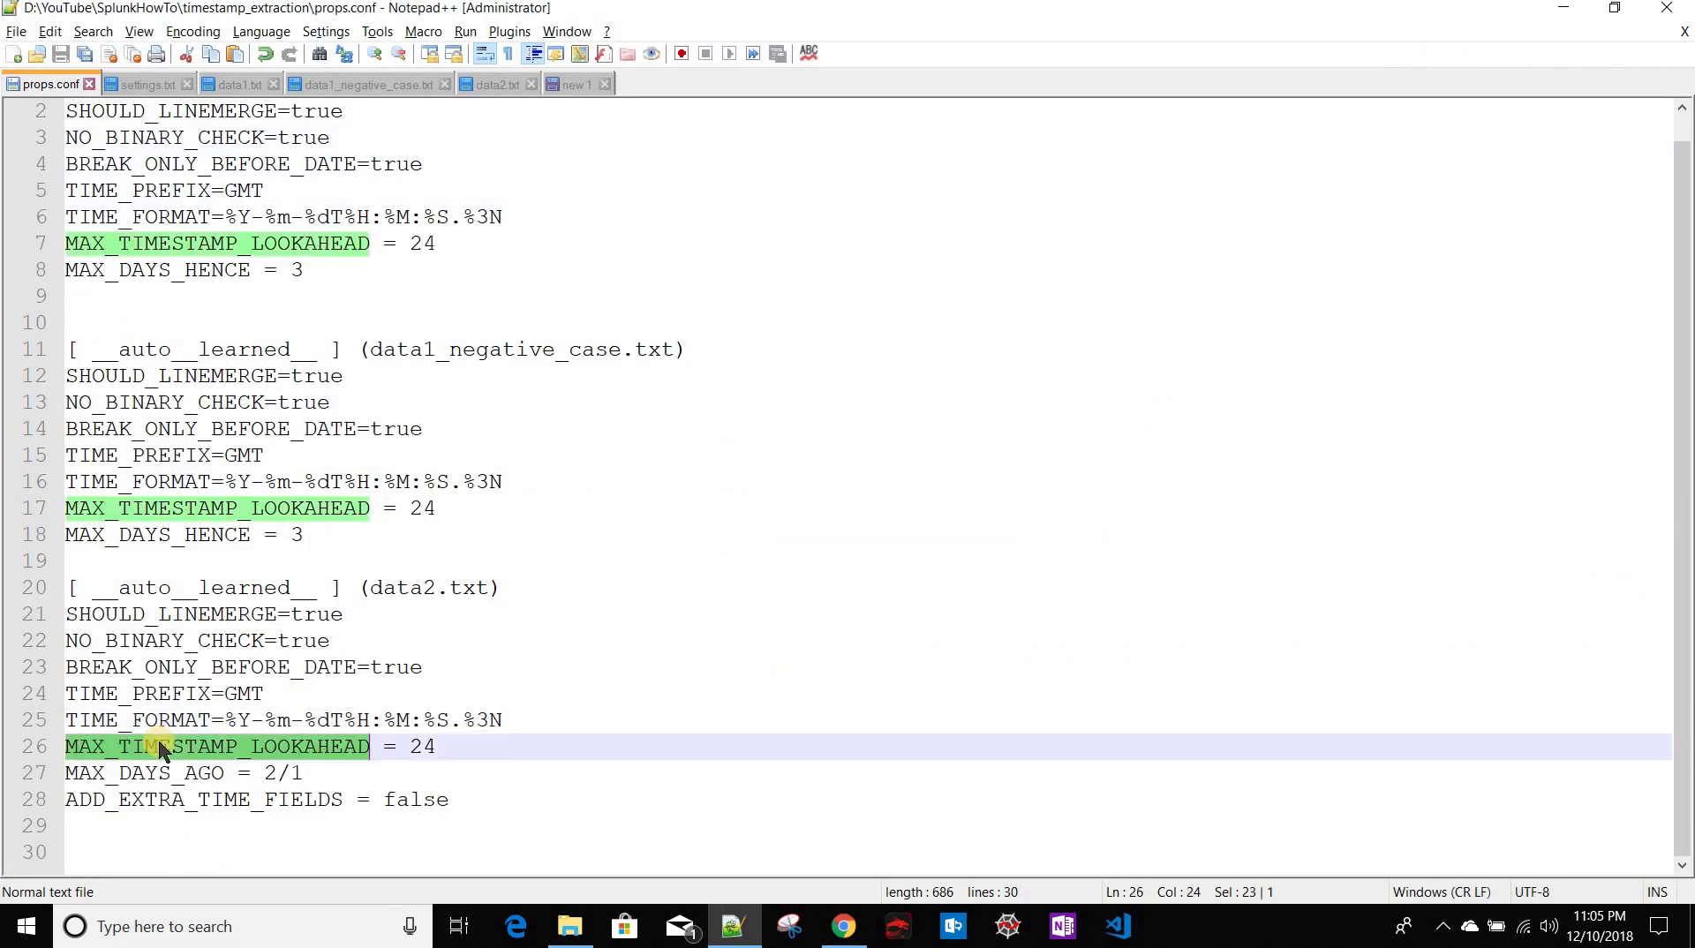
{"action": "key", "text": "alt+Tab"}
{"action": "scroll", "coordinate": [94, 806], "scroll_direction": "down", "scroll_amount": 2}
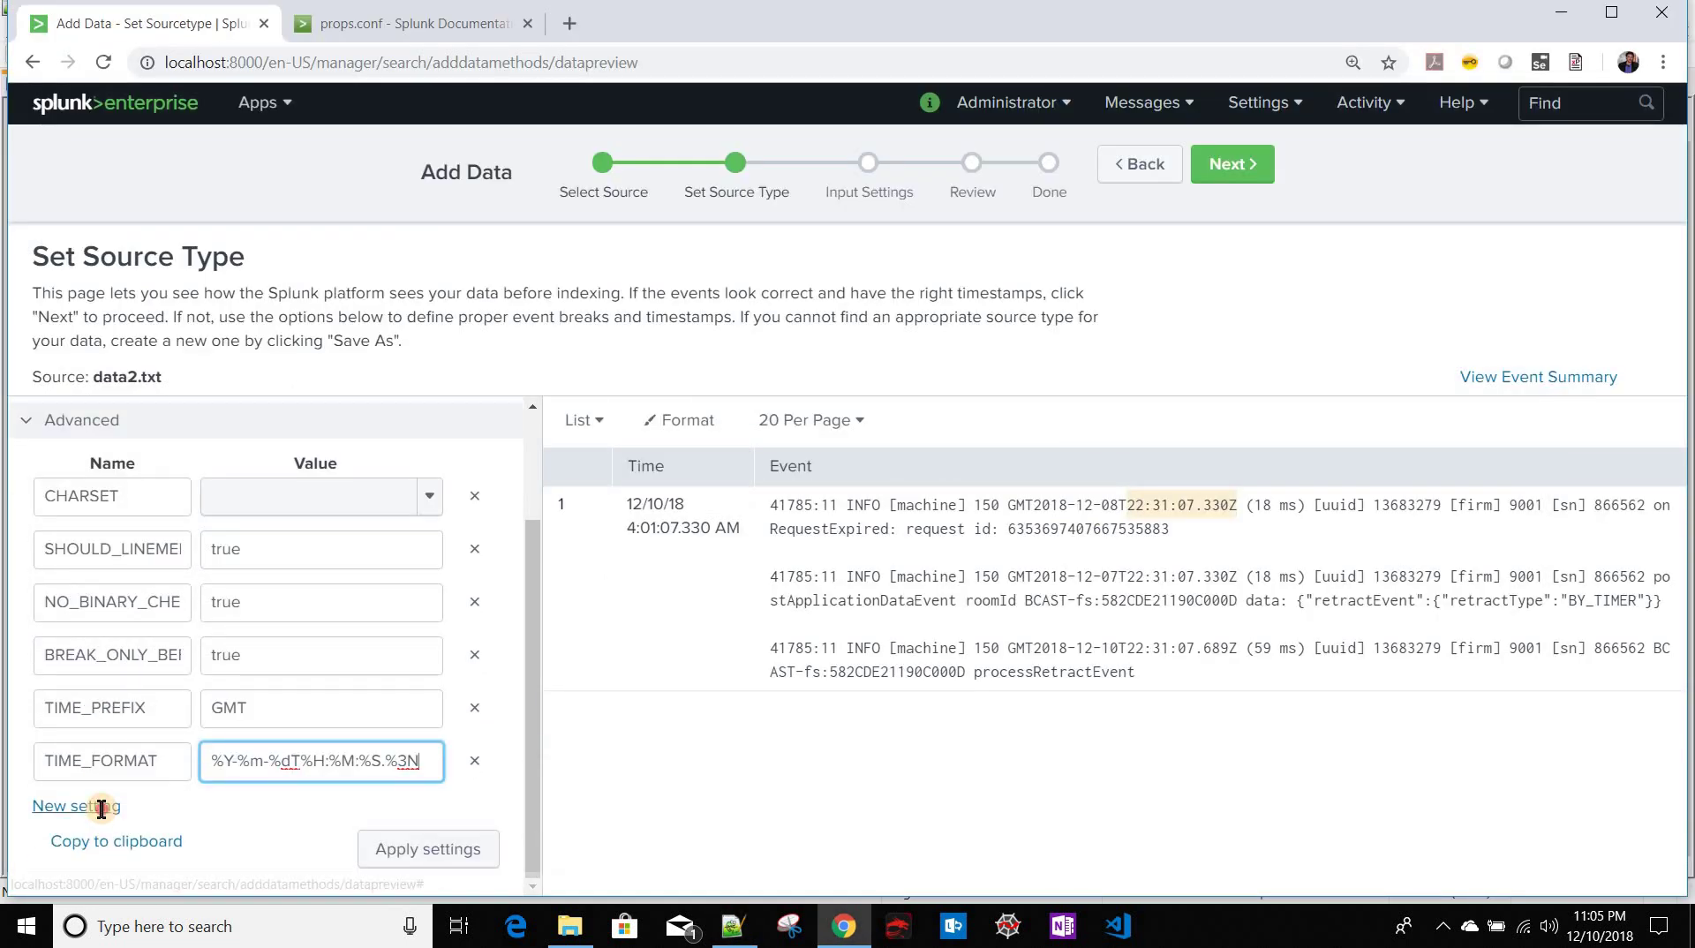
{"action": "left_click", "coordinate": [89, 806]}
{"action": "key", "text": "ctrl+v"}
{"action": "left_click", "coordinate": [303, 802]}
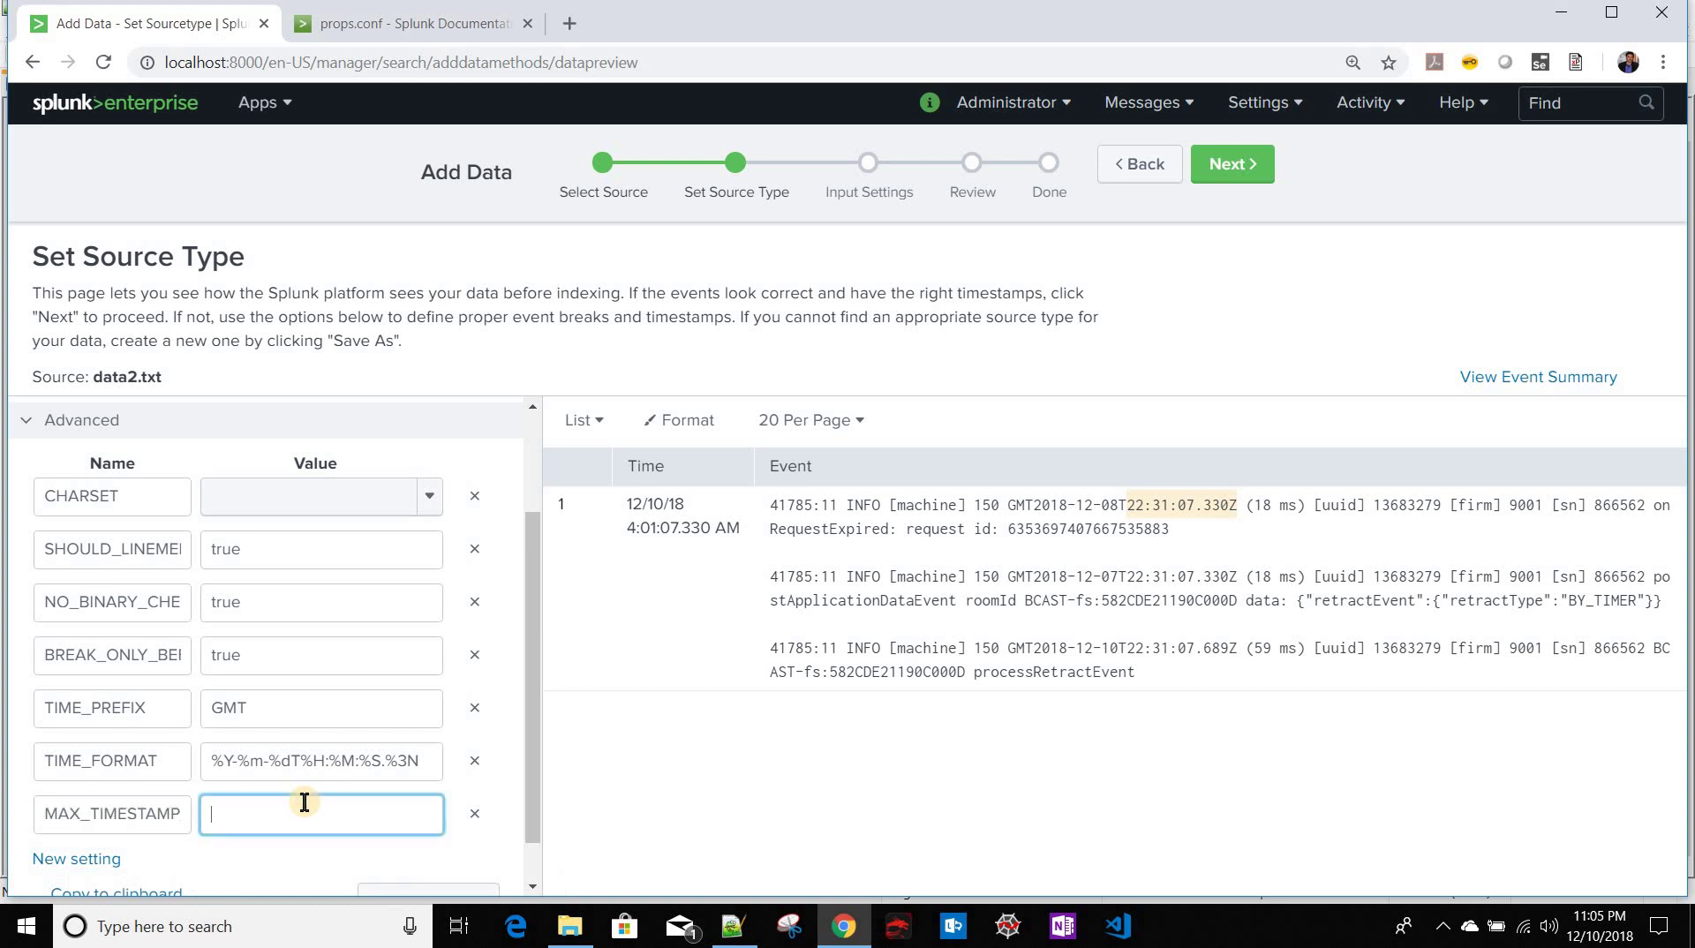
{"action": "scroll", "coordinate": [455, 883], "scroll_direction": "down", "scroll_amount": 1}
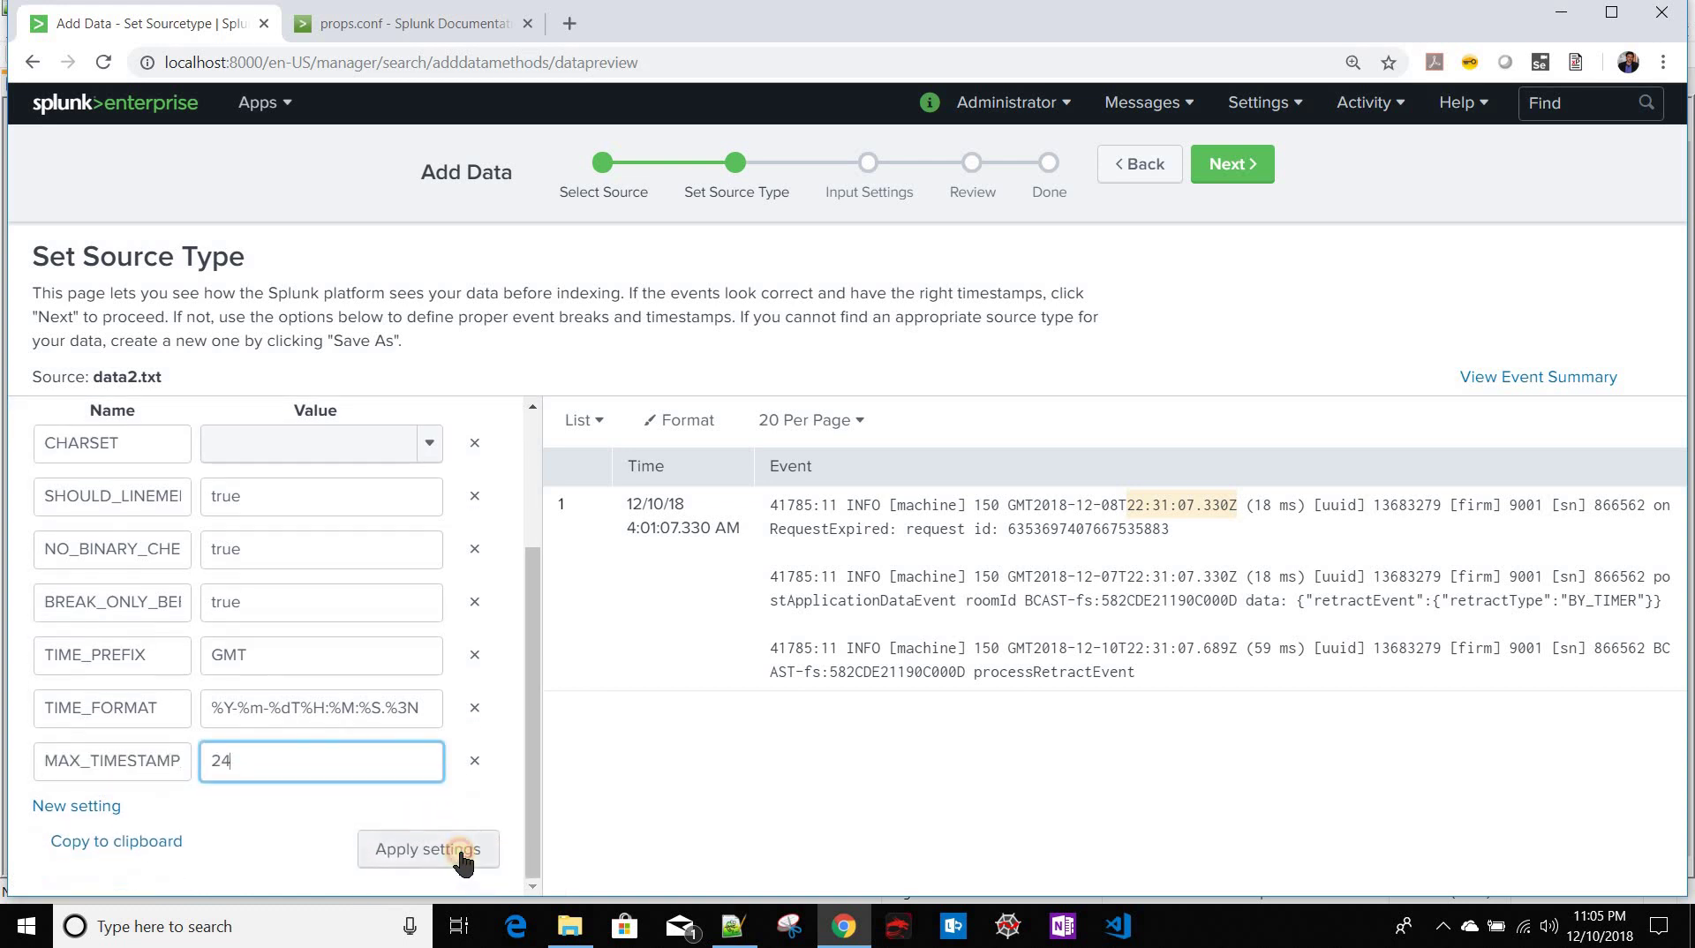
{"action": "left_click", "coordinate": [455, 852]}
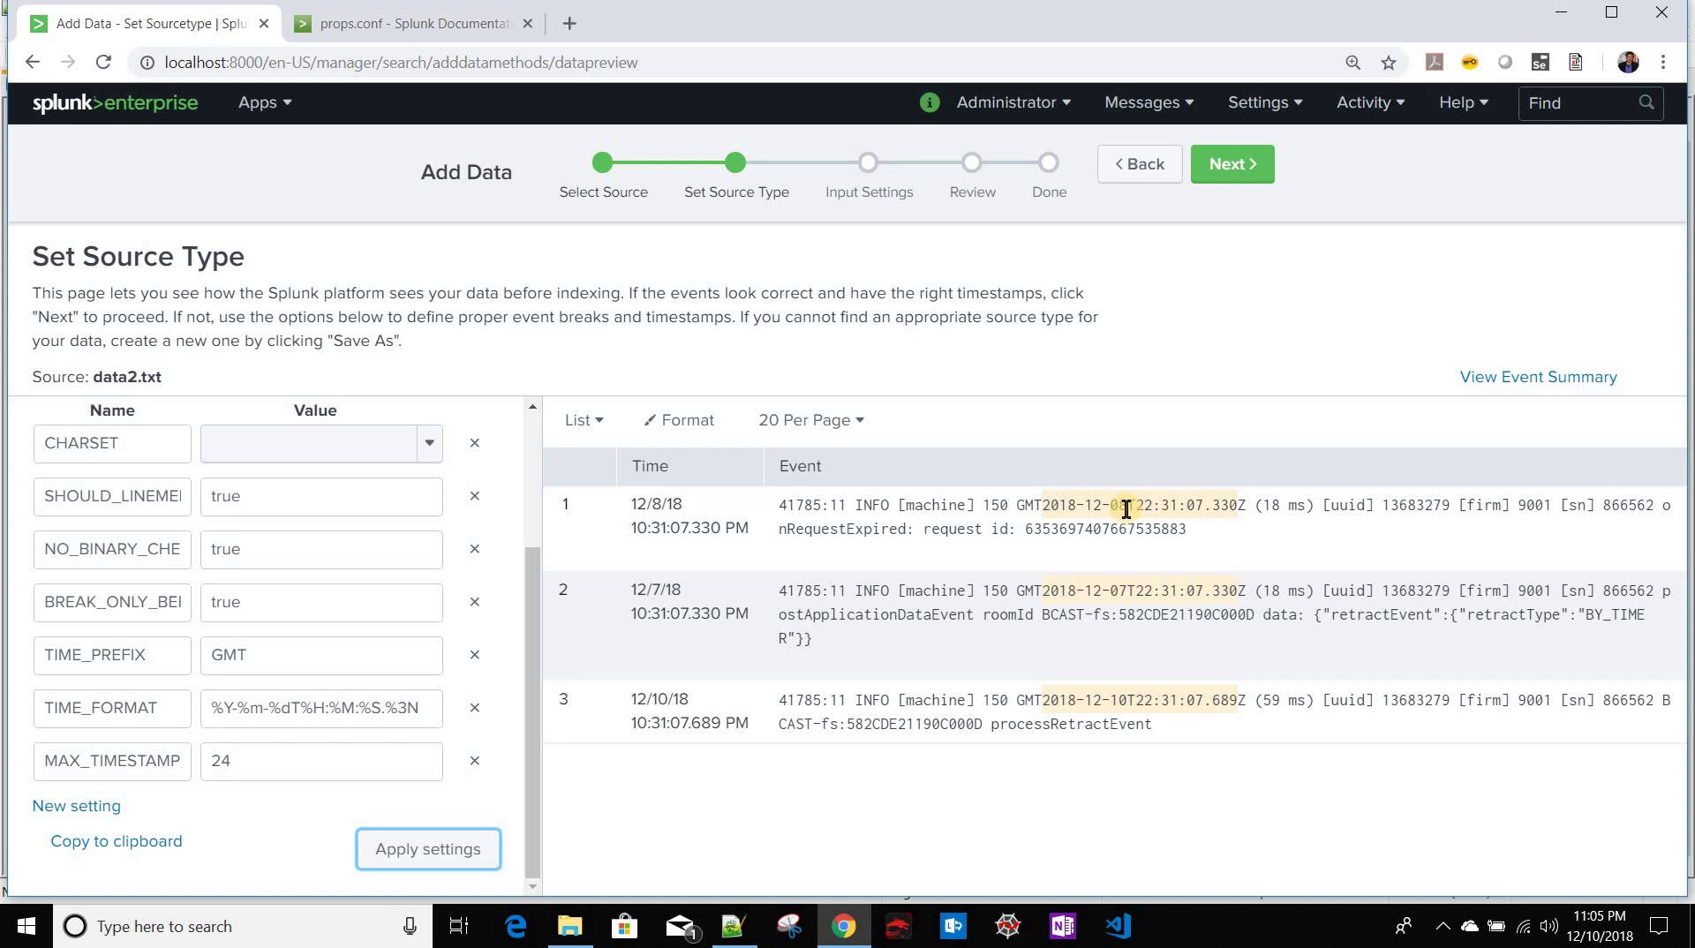
{"action": "left_click_drag", "start_coordinate": [1042, 511], "coordinate": [1127, 511]}
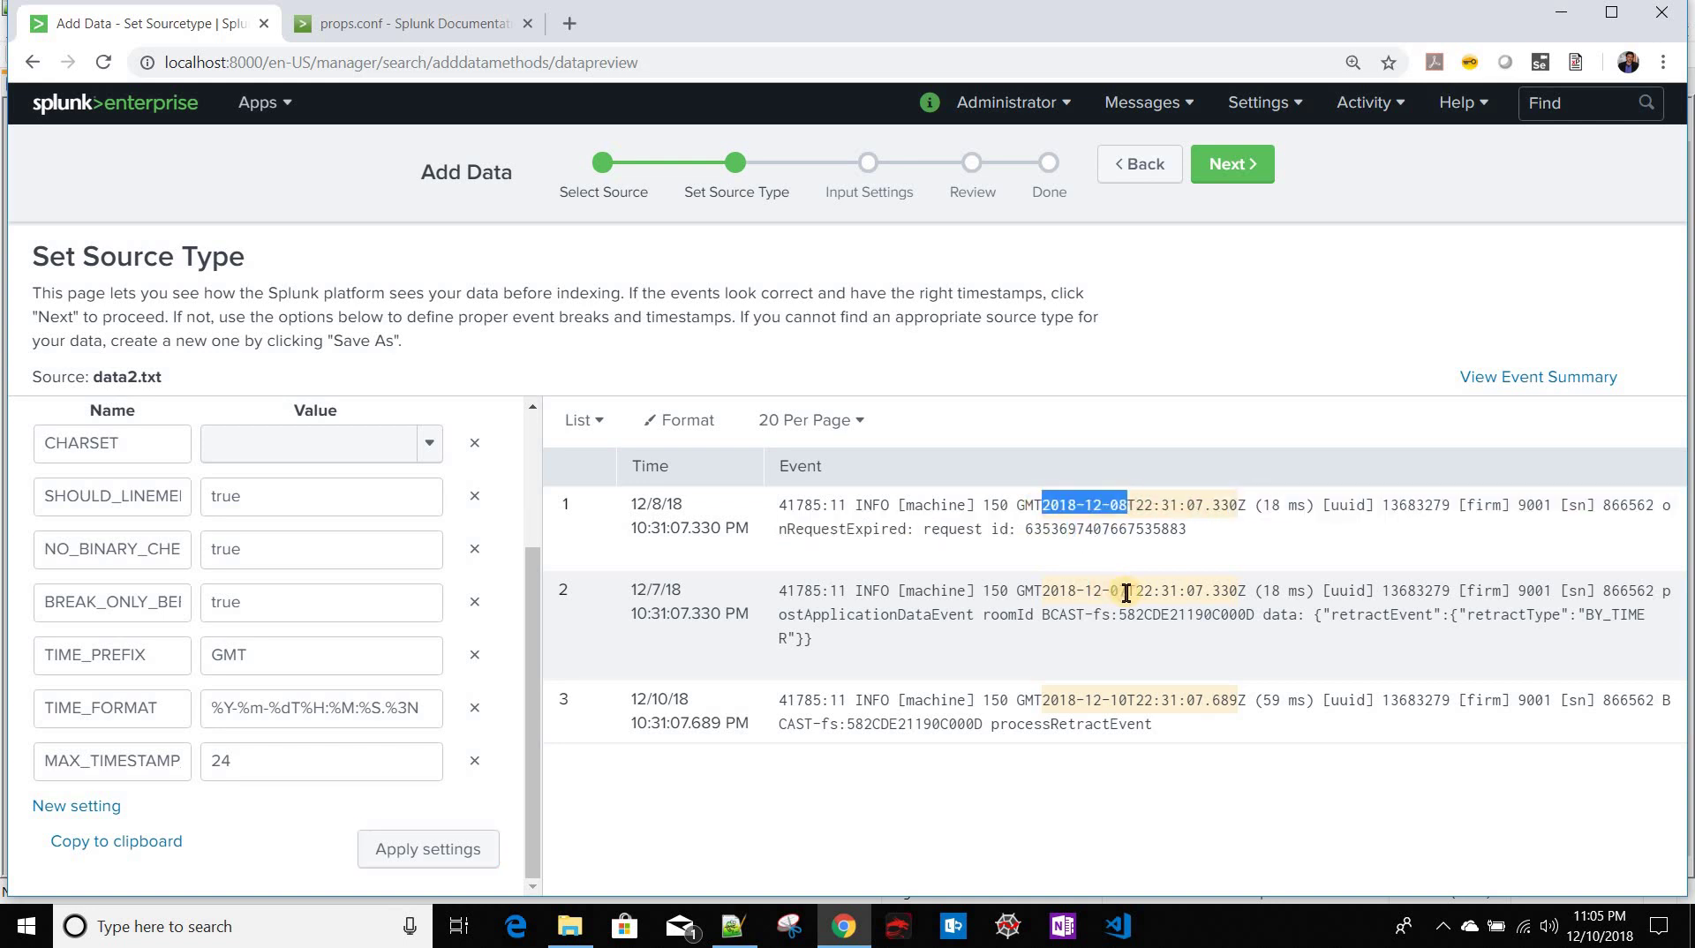
{"action": "left_click_drag", "start_coordinate": [1084, 591], "coordinate": [1127, 591]}
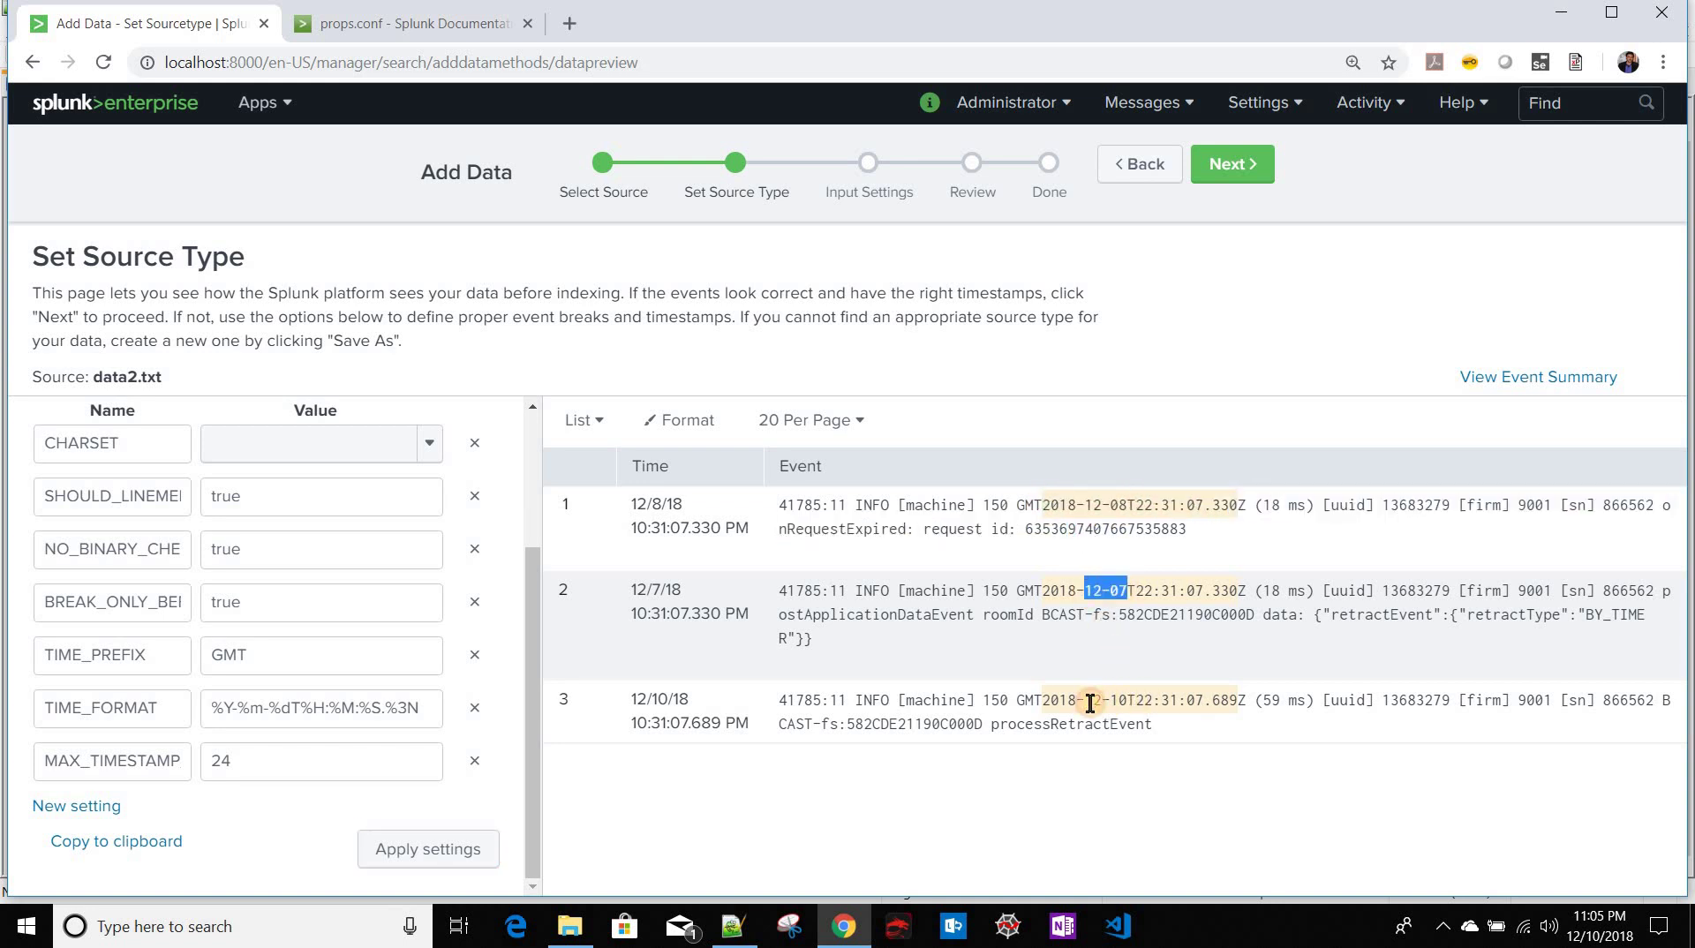
{"action": "left_click_drag", "start_coordinate": [1060, 703], "coordinate": [1118, 702]}
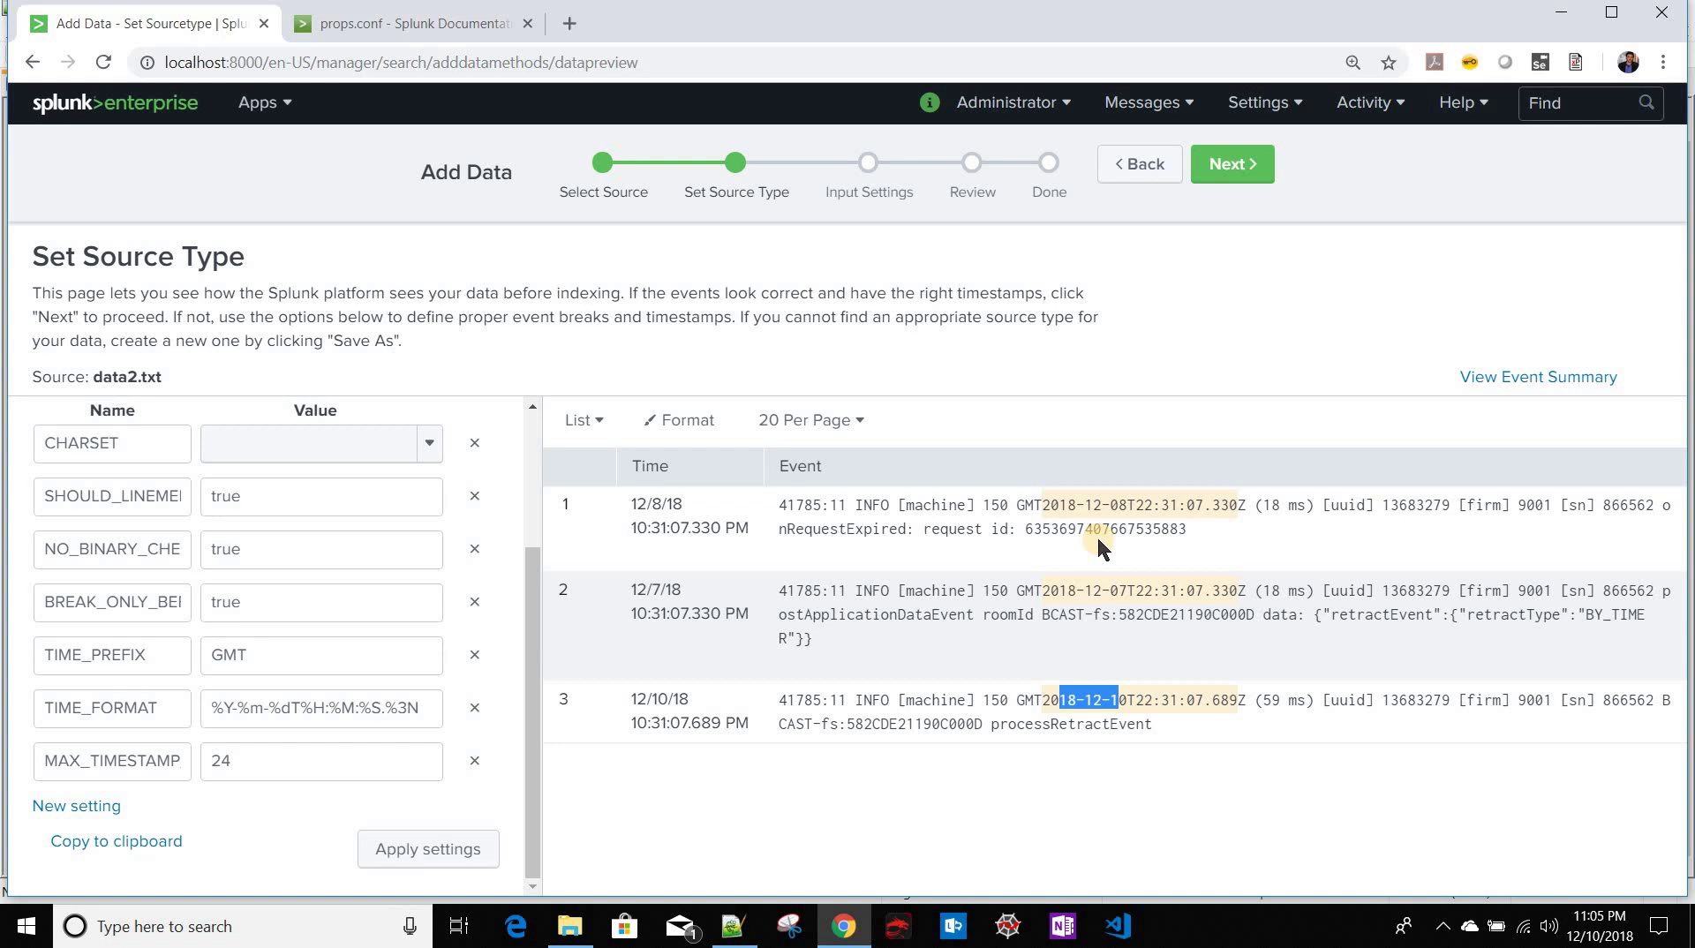
Step: Add MAX_DAYS_AGO = 2 from props.conf and apply it to the data2.txt preview
{"action": "key", "text": "alt+Tab"}
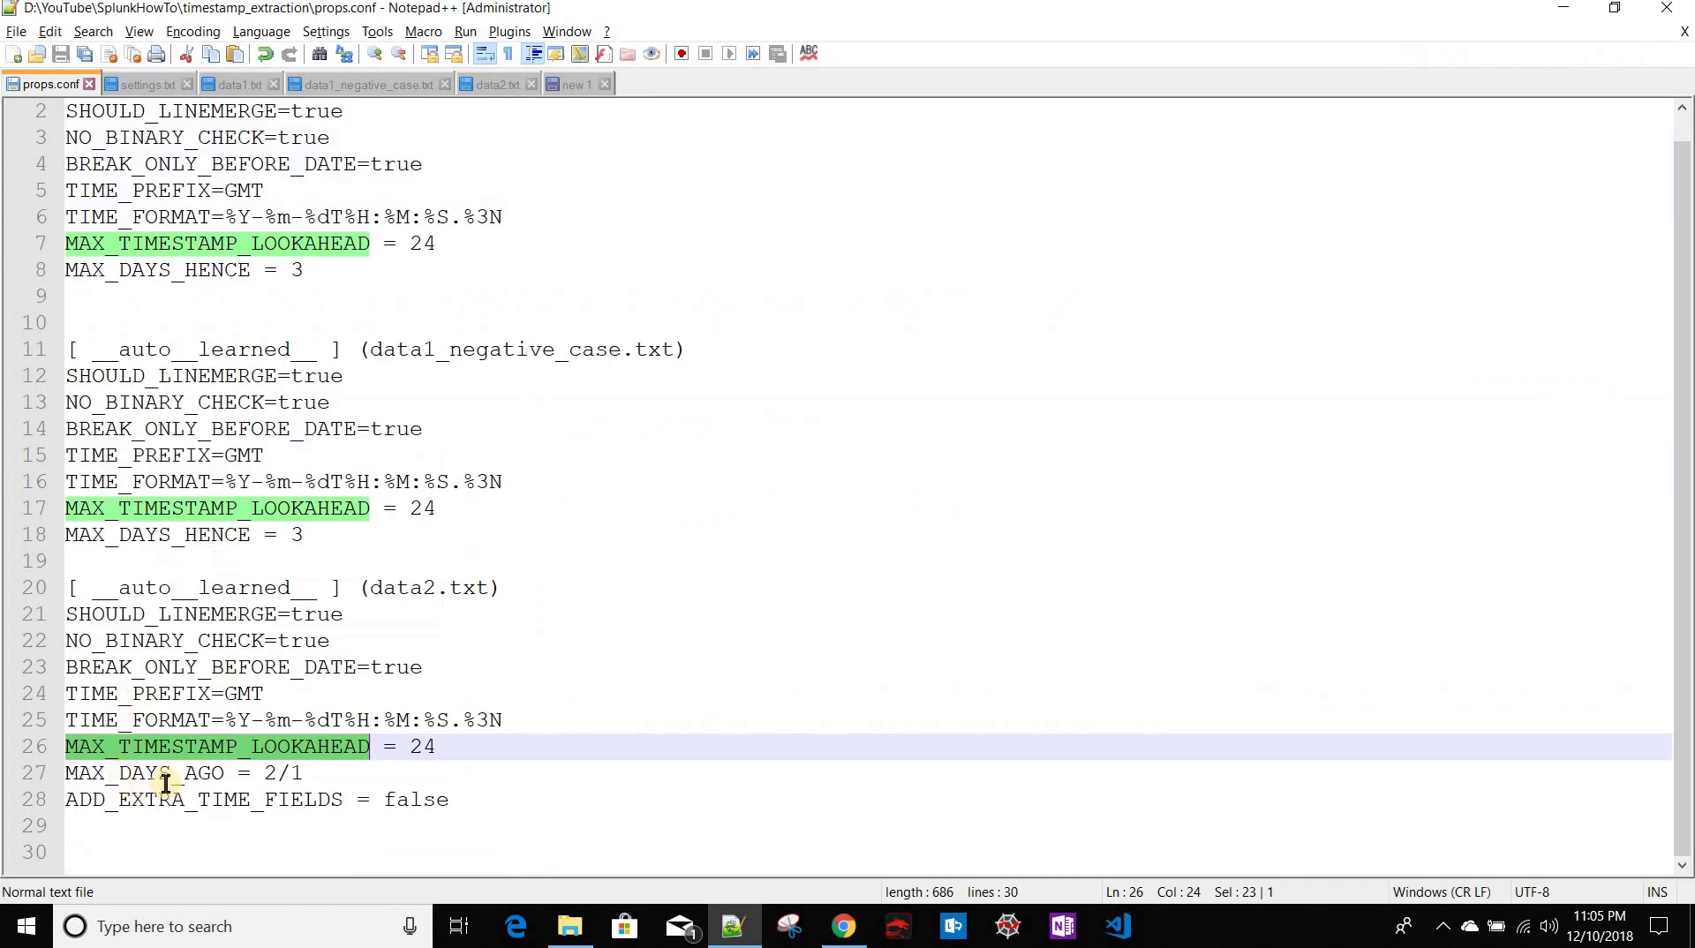
{"action": "double_click", "coordinate": [168, 770]}
{"action": "key", "text": "ctrl+c"}
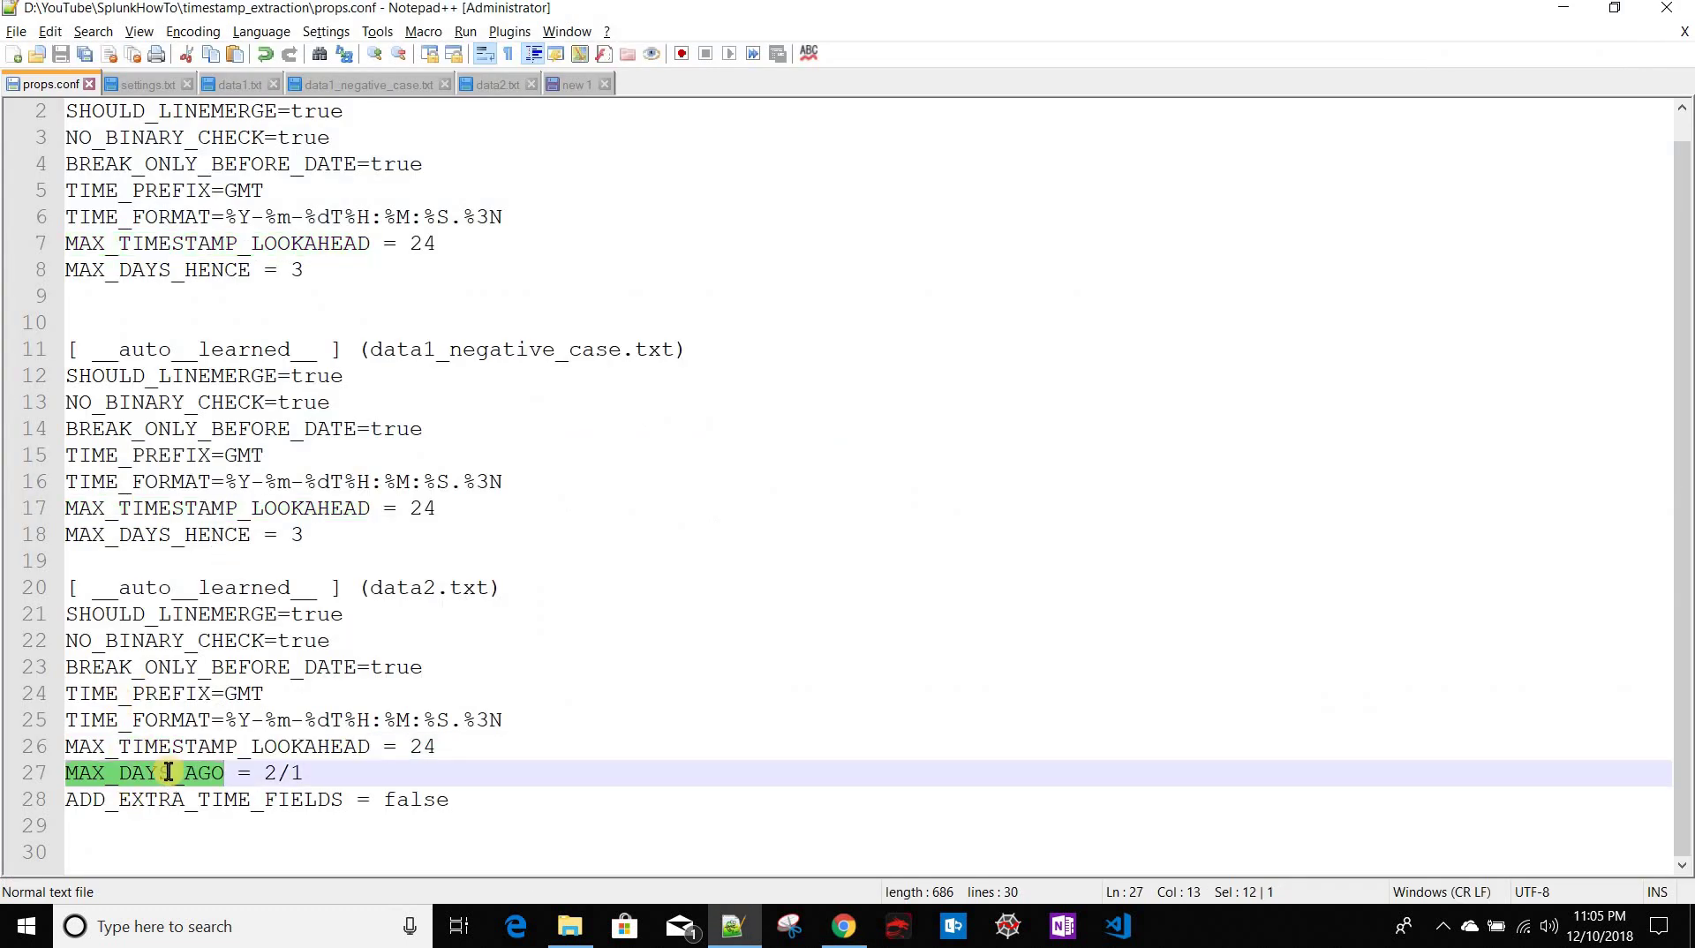
{"action": "key", "text": "alt+Tab"}
{"action": "left_click", "coordinate": [124, 805]}
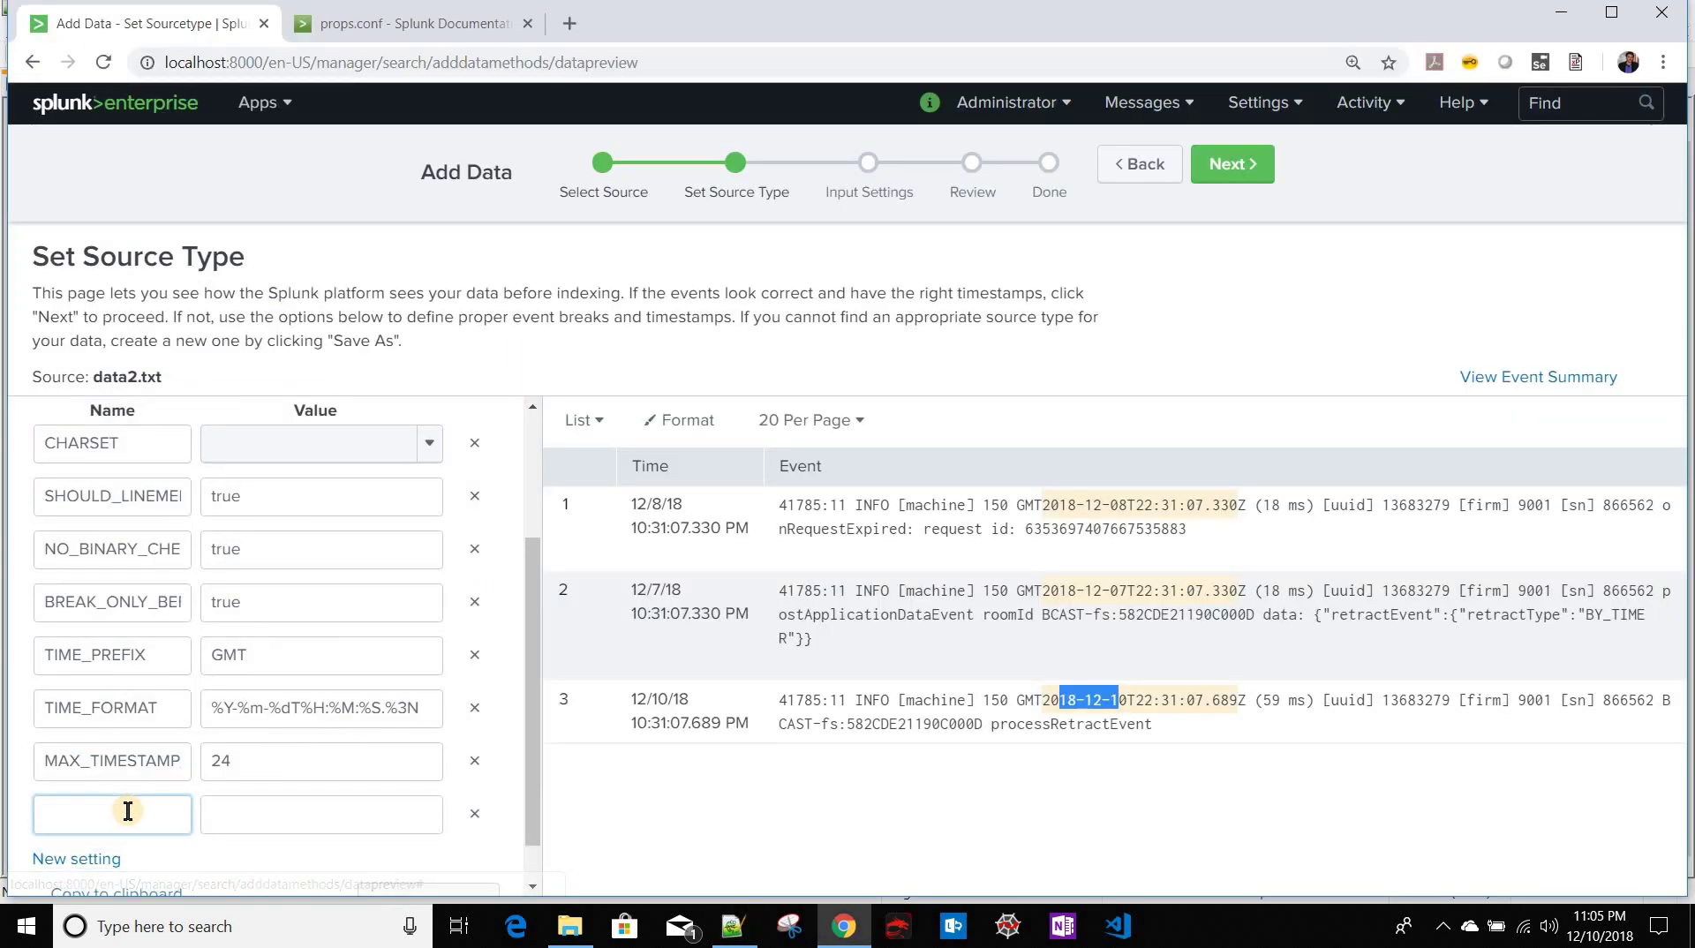
{"action": "key", "text": "ctrl+v"}
{"action": "left_click", "coordinate": [274, 814]}
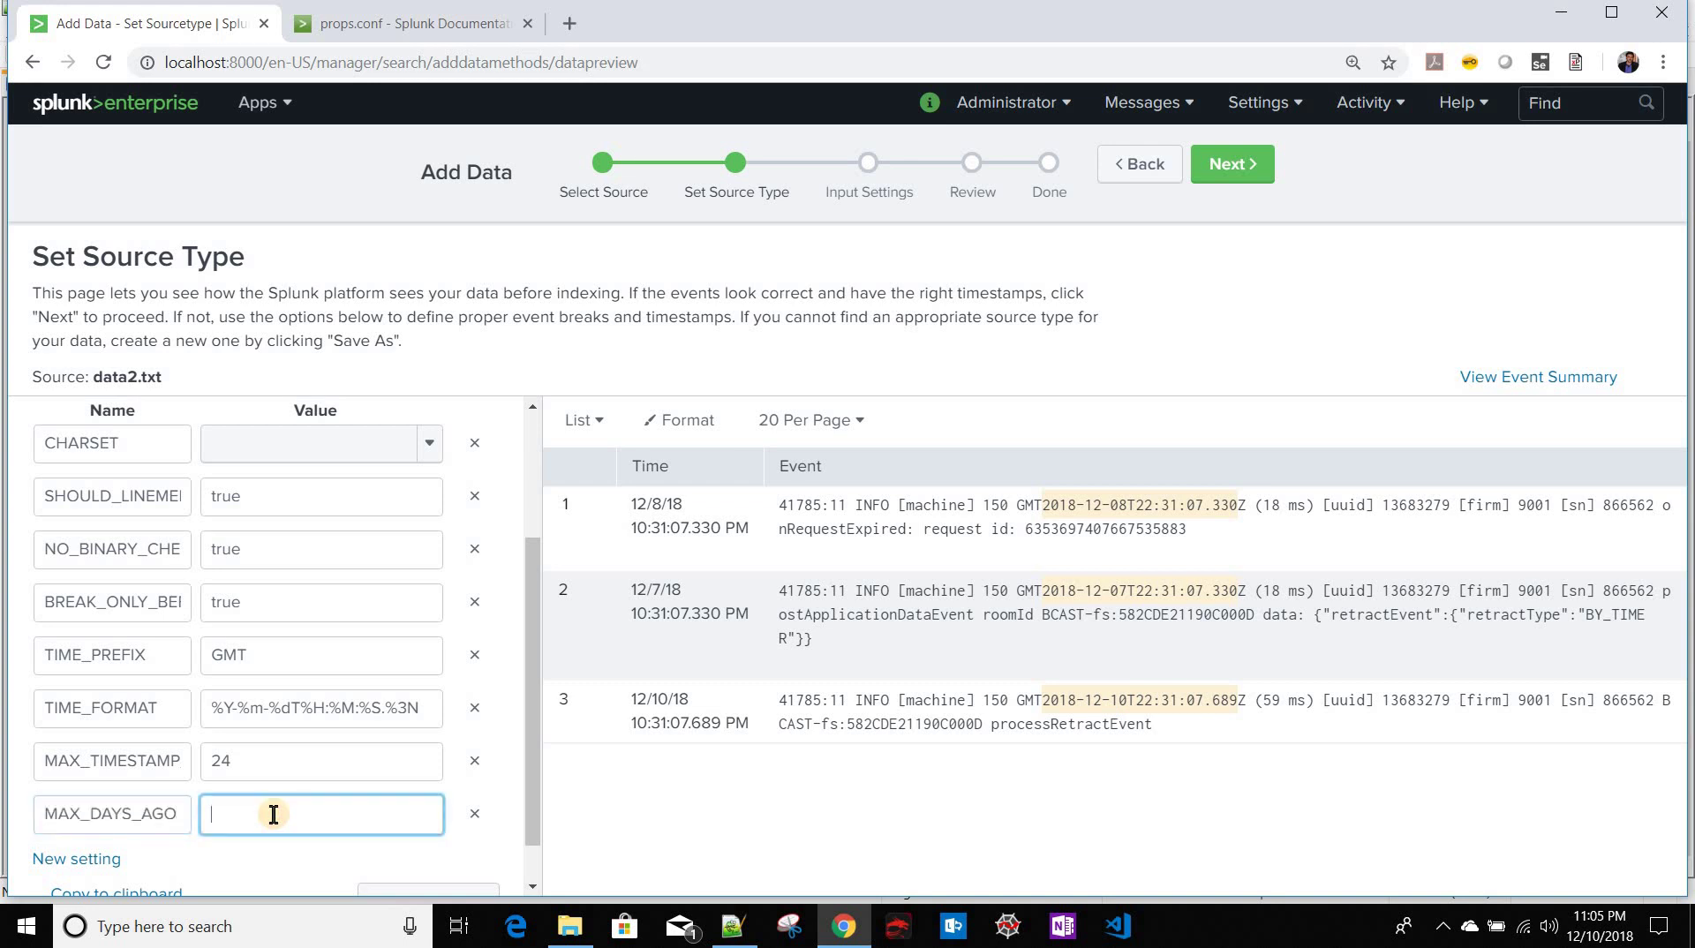
{"action": "scroll", "coordinate": [274, 810], "scroll_direction": "down", "scroll_amount": 1}
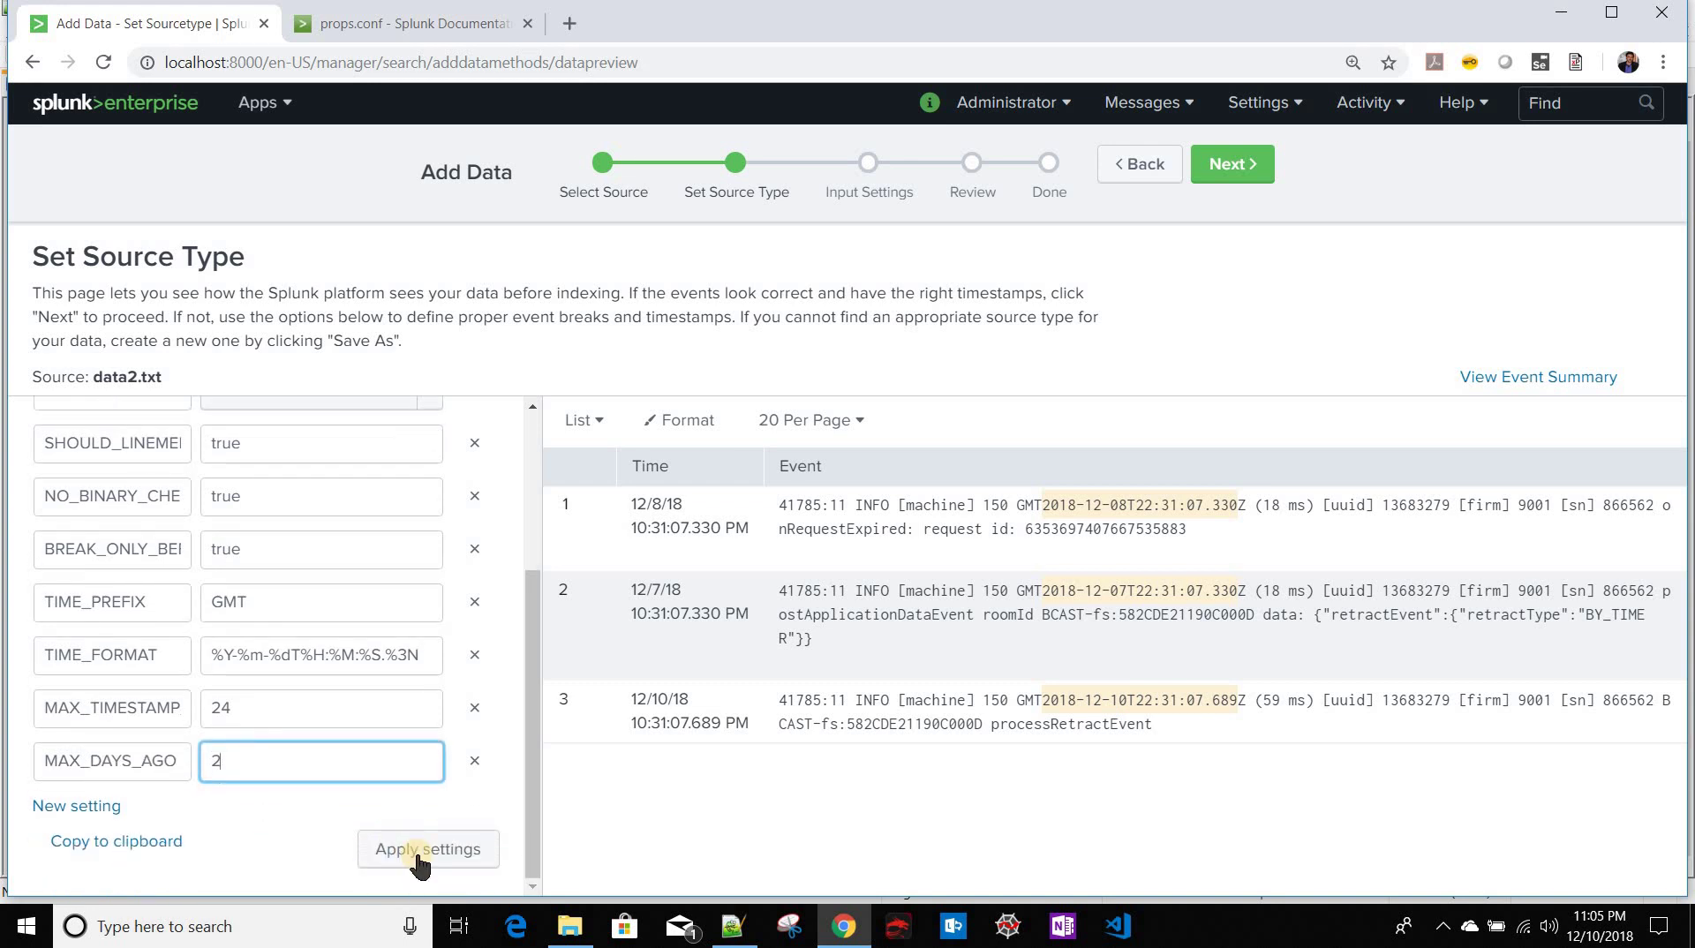
{"action": "left_click", "coordinate": [420, 852]}
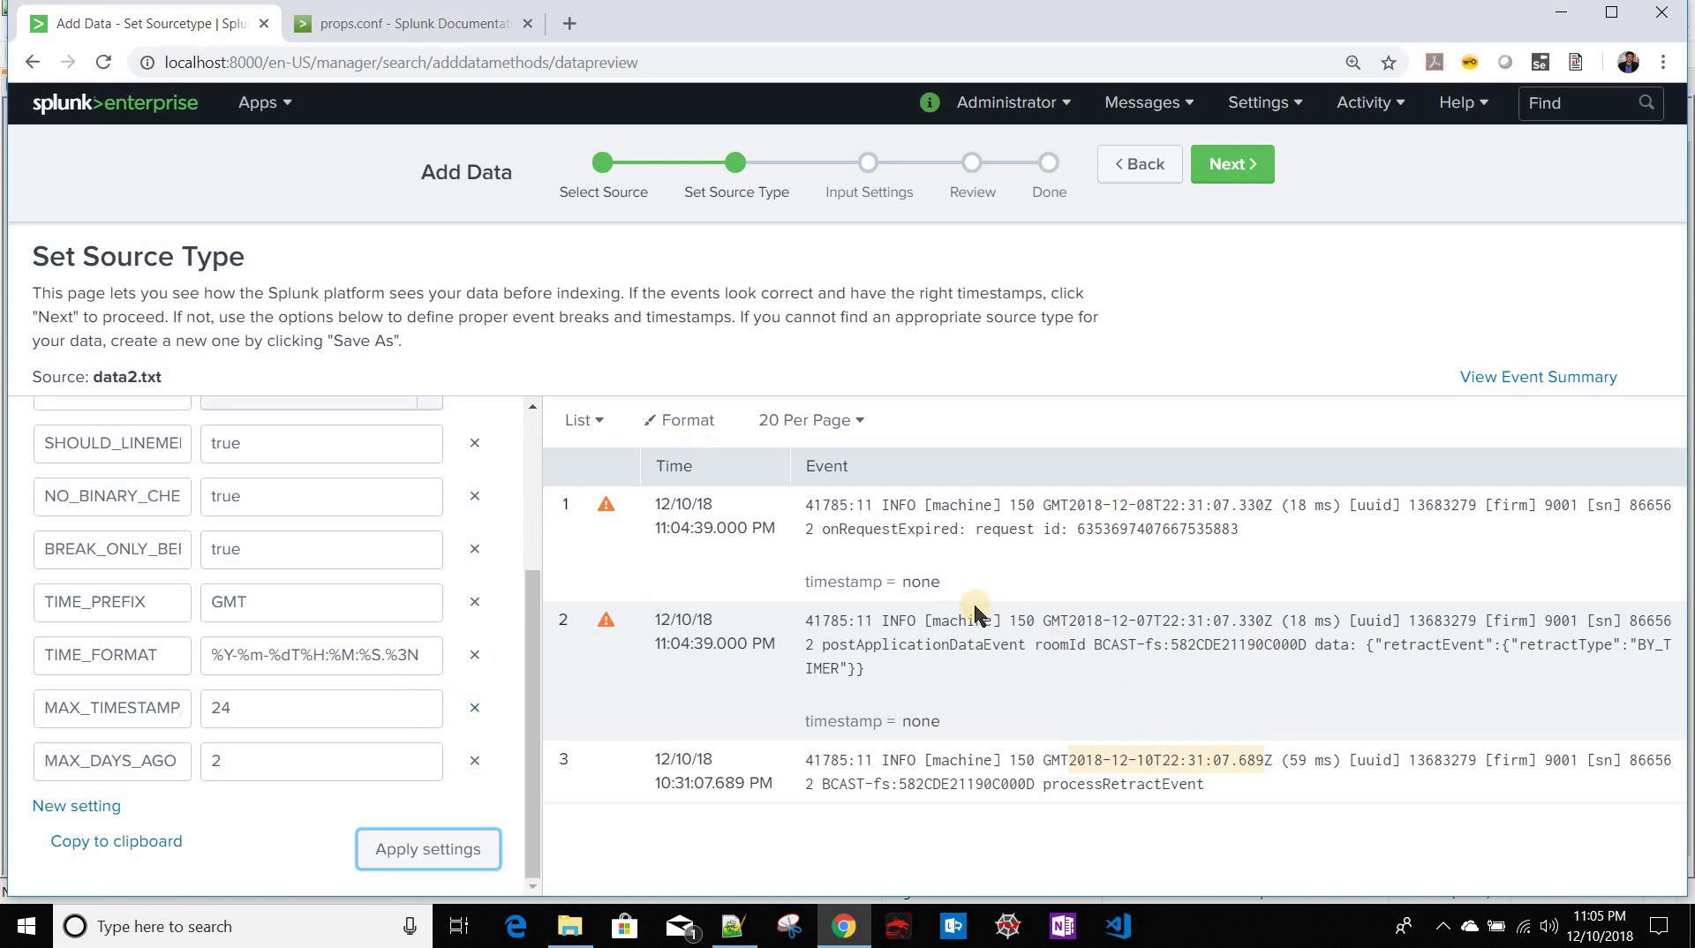
{"action": "double_click", "coordinate": [213, 765]}
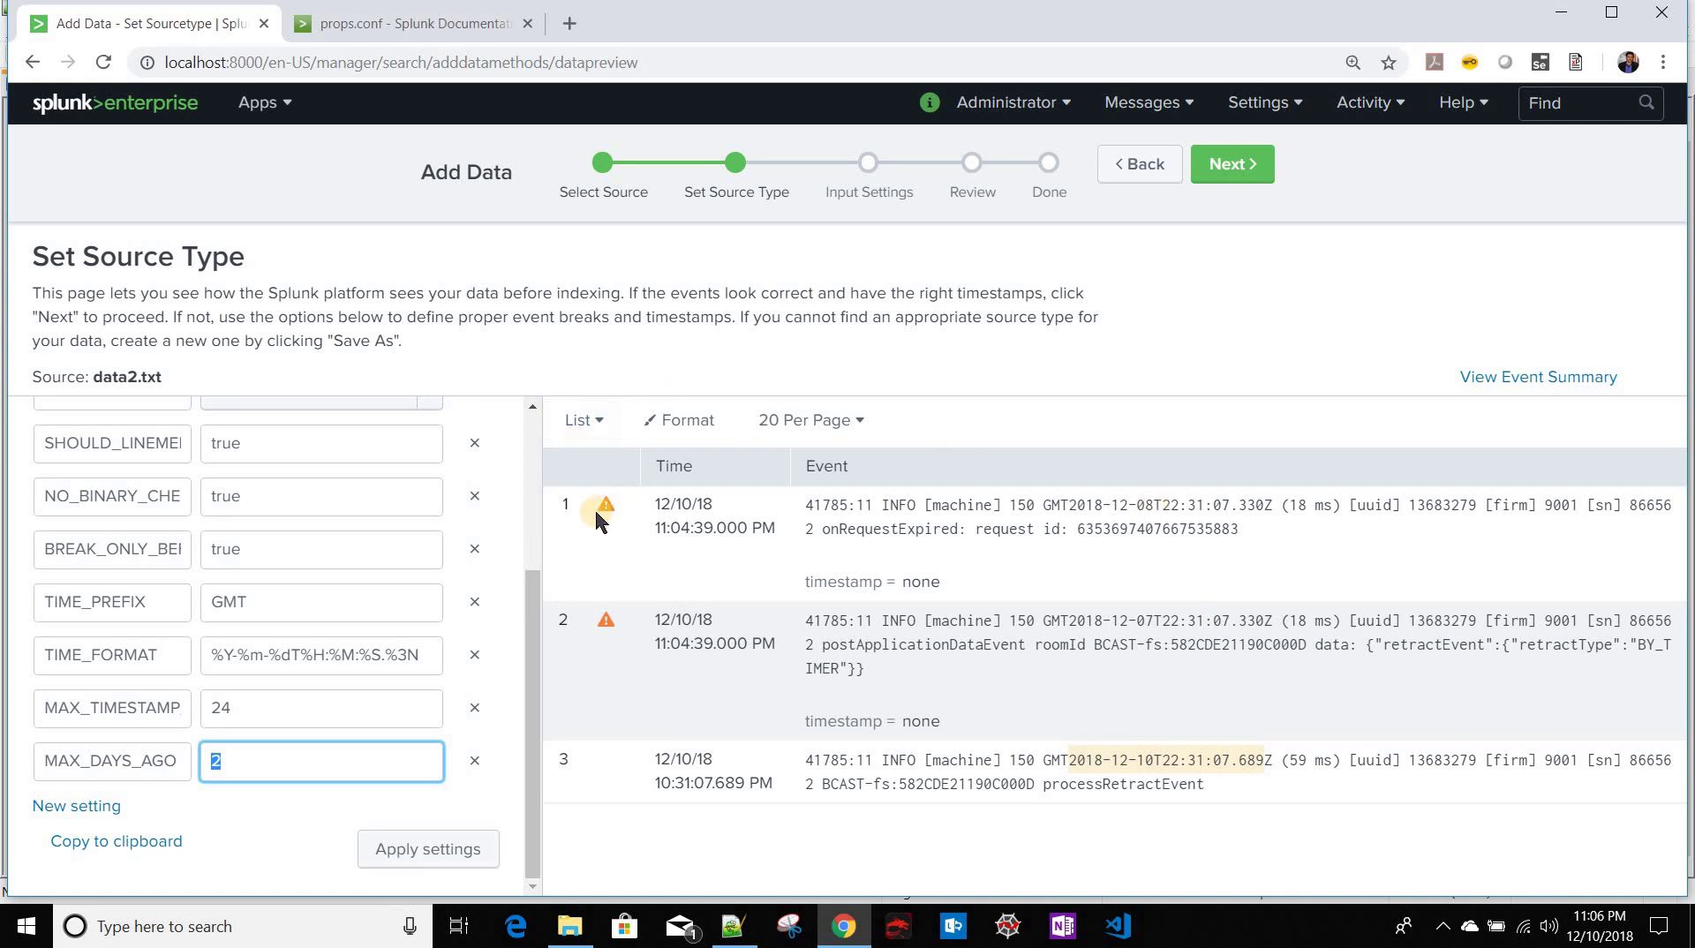
{"action": "mouse_move", "coordinate": [605, 504]}
{"action": "left_click", "coordinate": [281, 750]}
{"action": "left_click", "coordinate": [730, 927]}
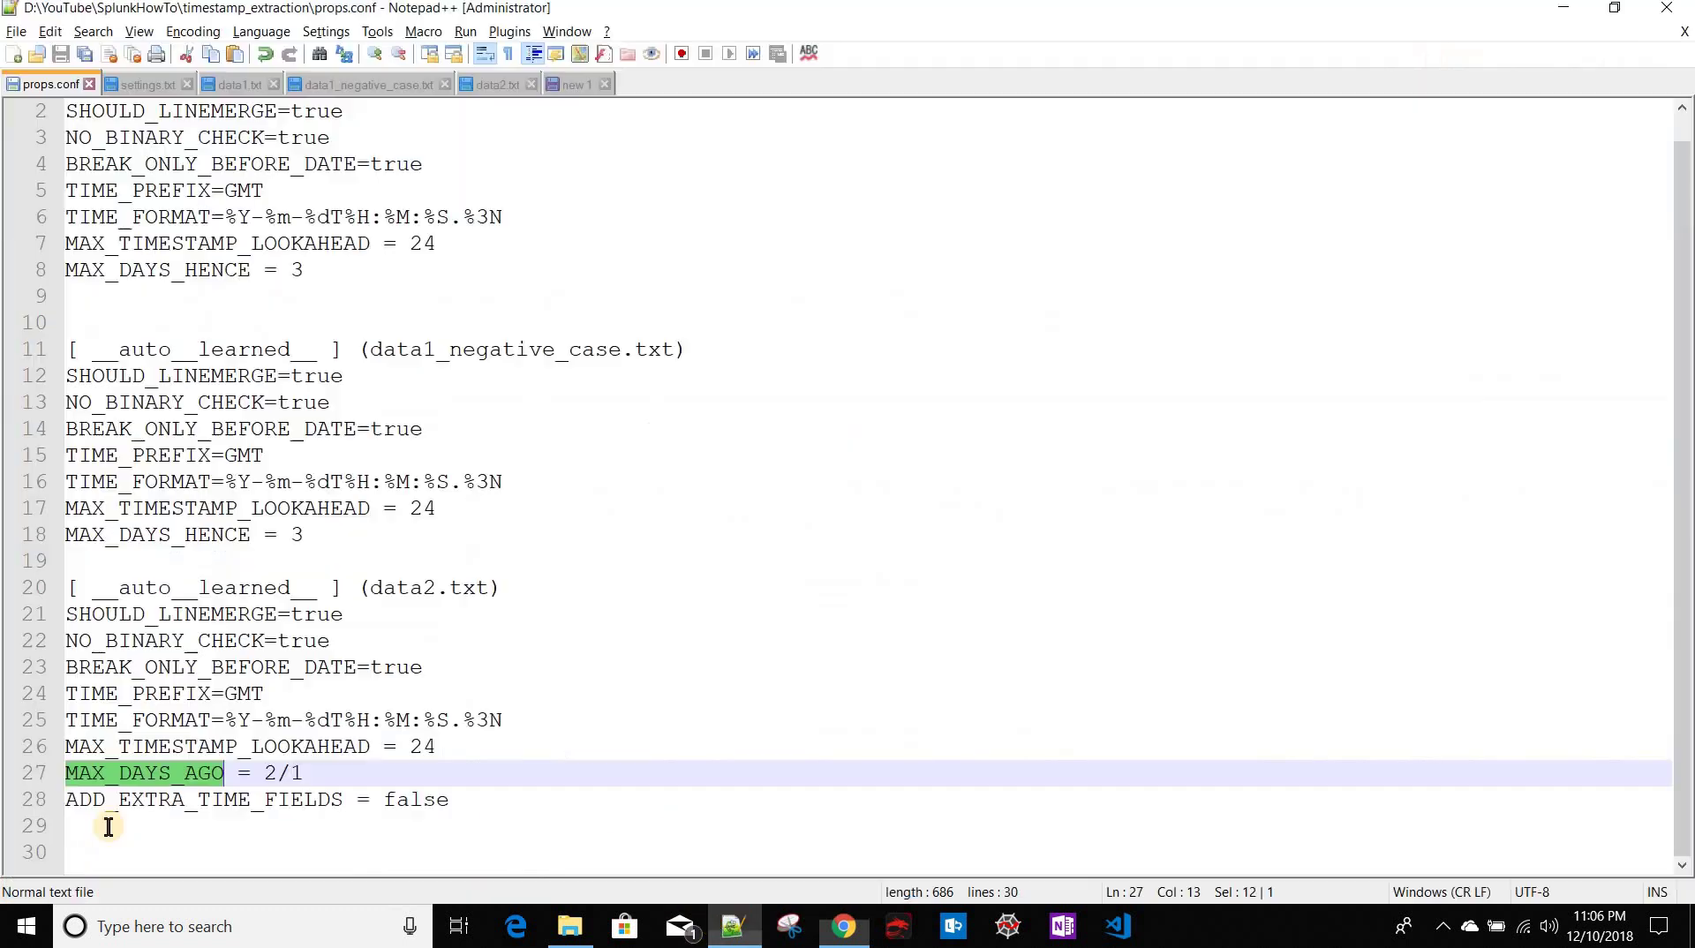
{"action": "left_click", "coordinate": [137, 83]}
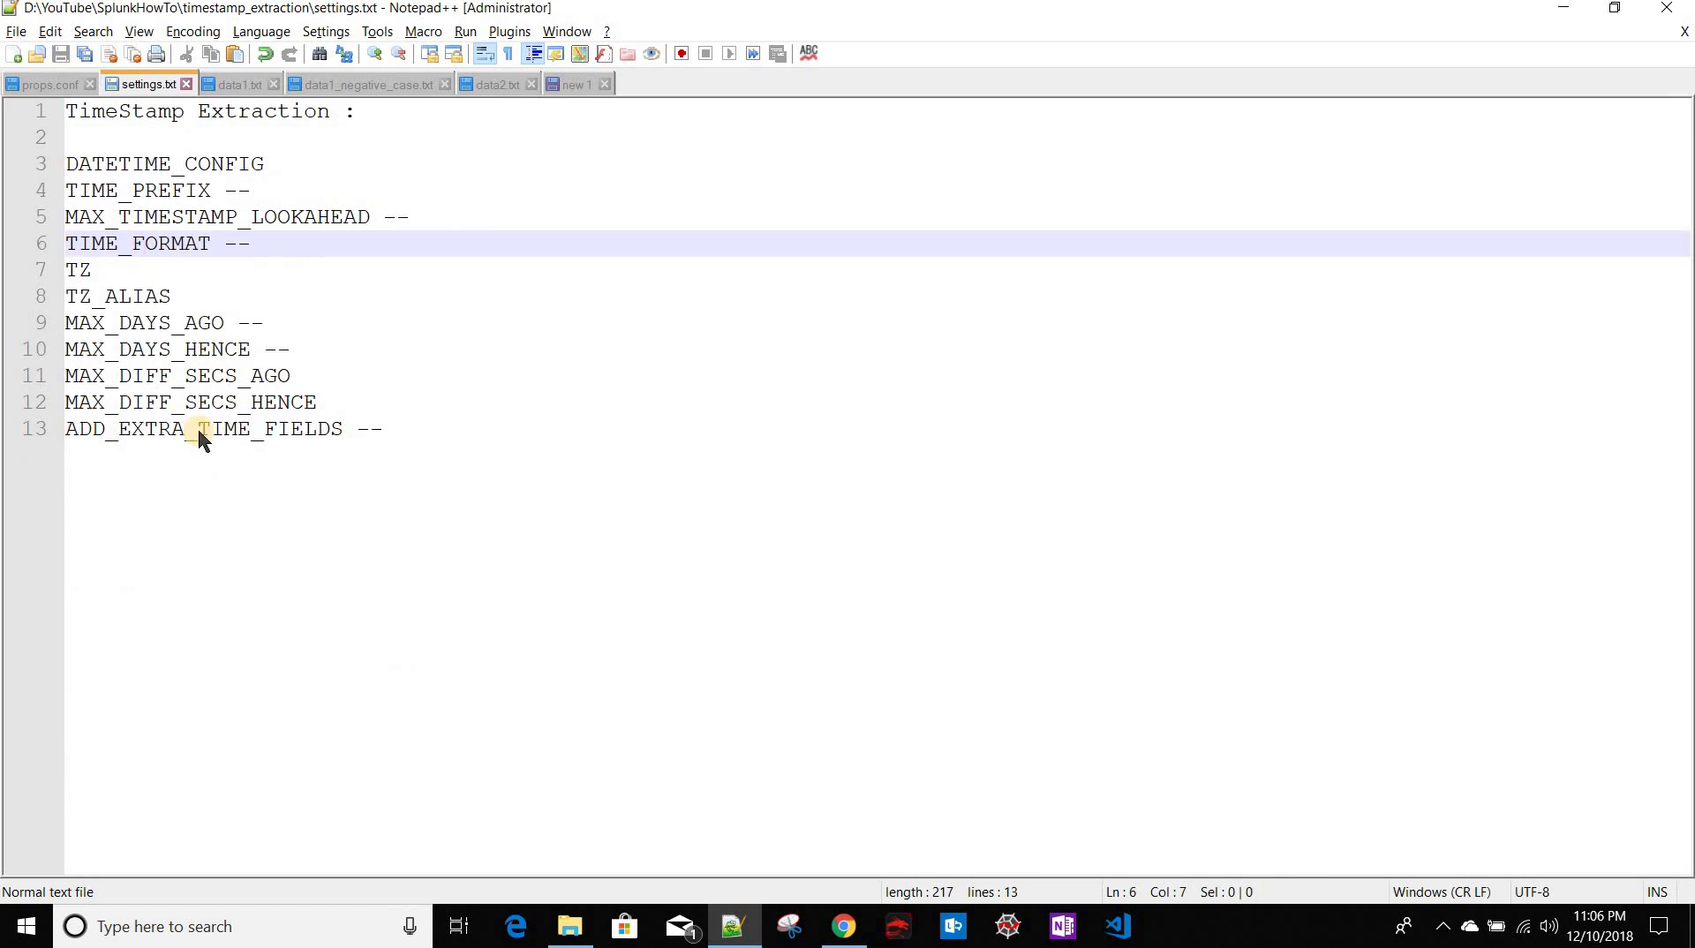
{"action": "double_click", "coordinate": [200, 431]}
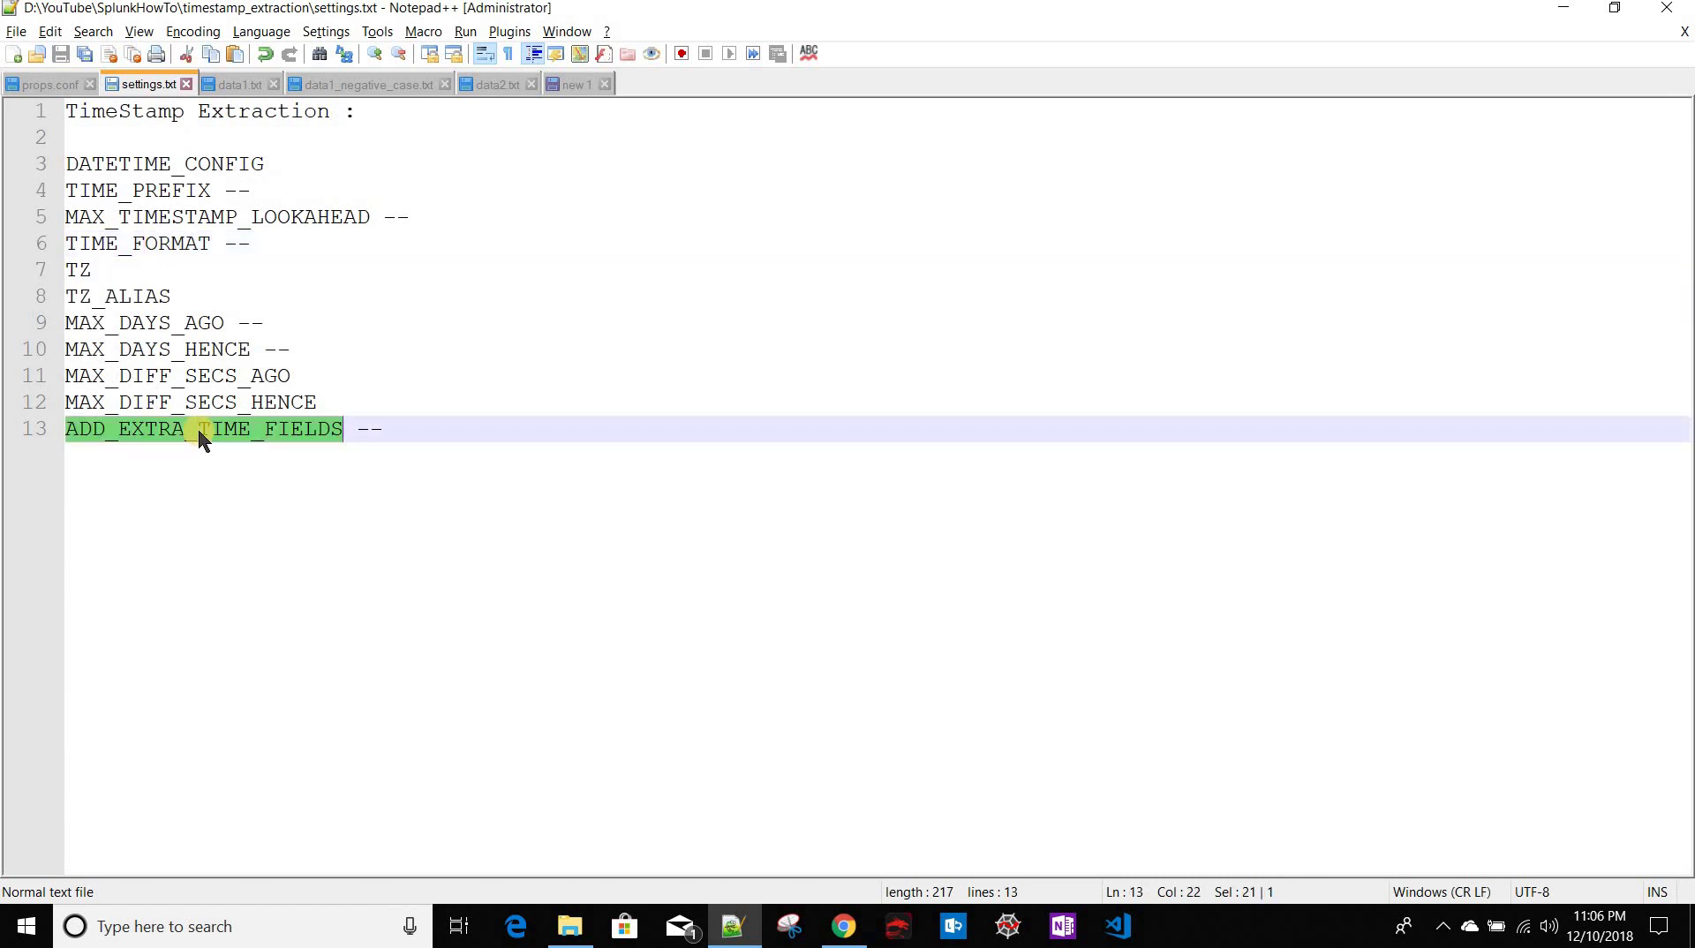
{"action": "key", "text": "alt+Tab"}
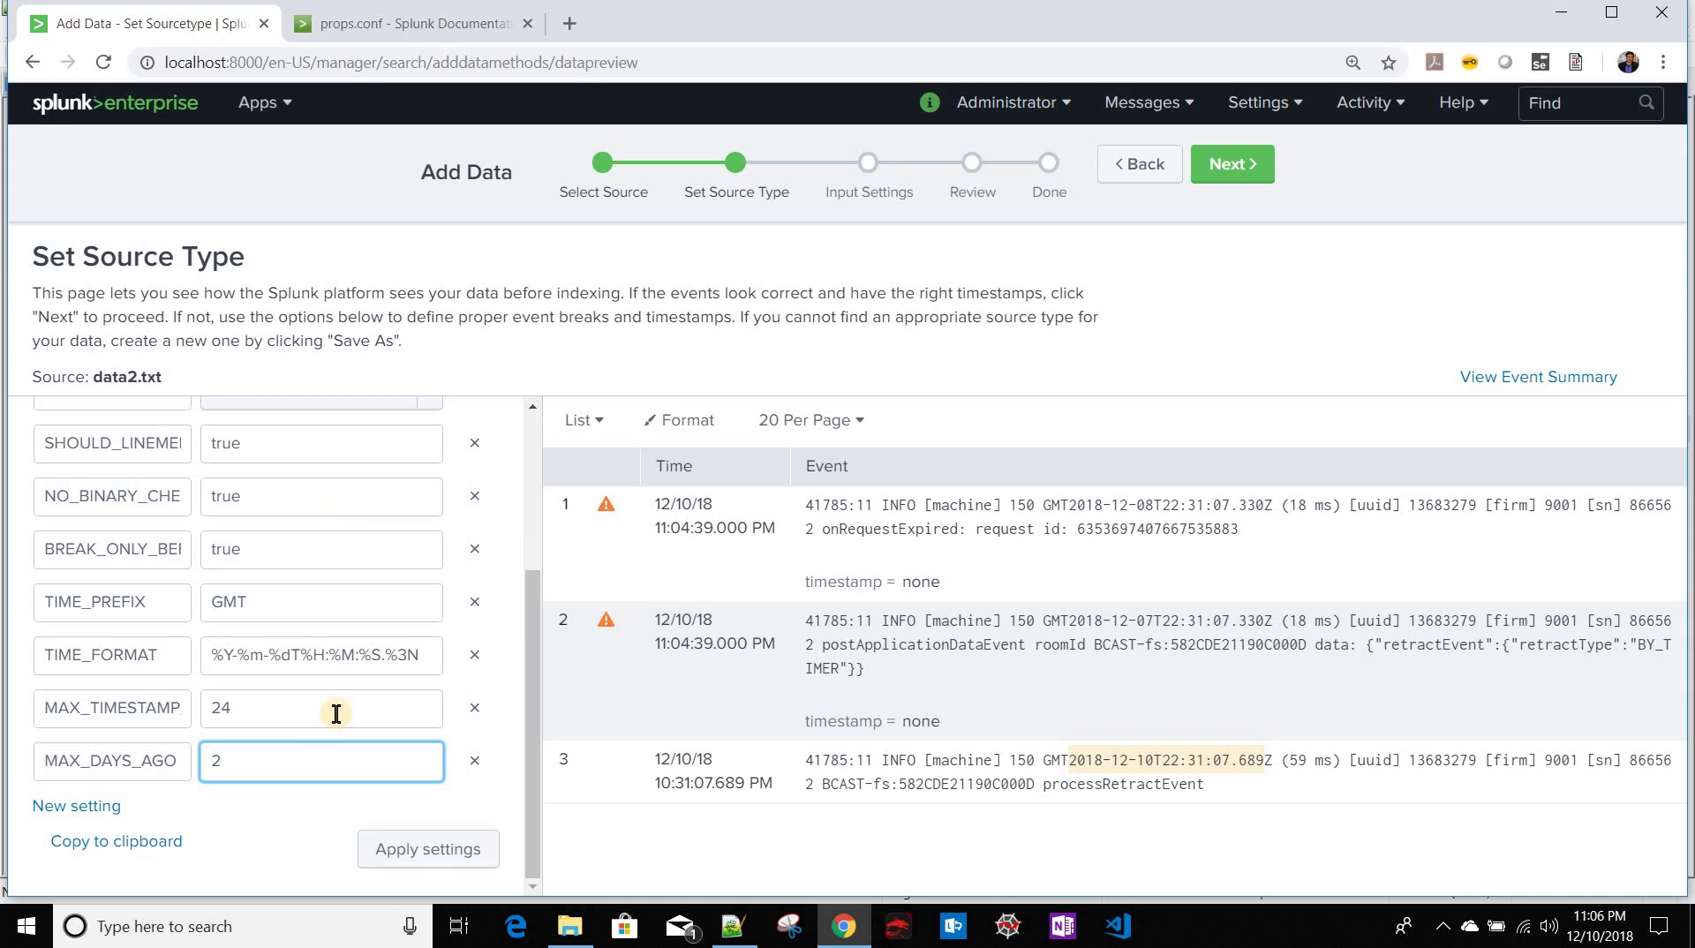
Step: Advance to the Save Source Type dialog and start entering the source type name
{"action": "scroll", "coordinate": [336, 713], "scroll_direction": "up", "scroll_amount": 3}
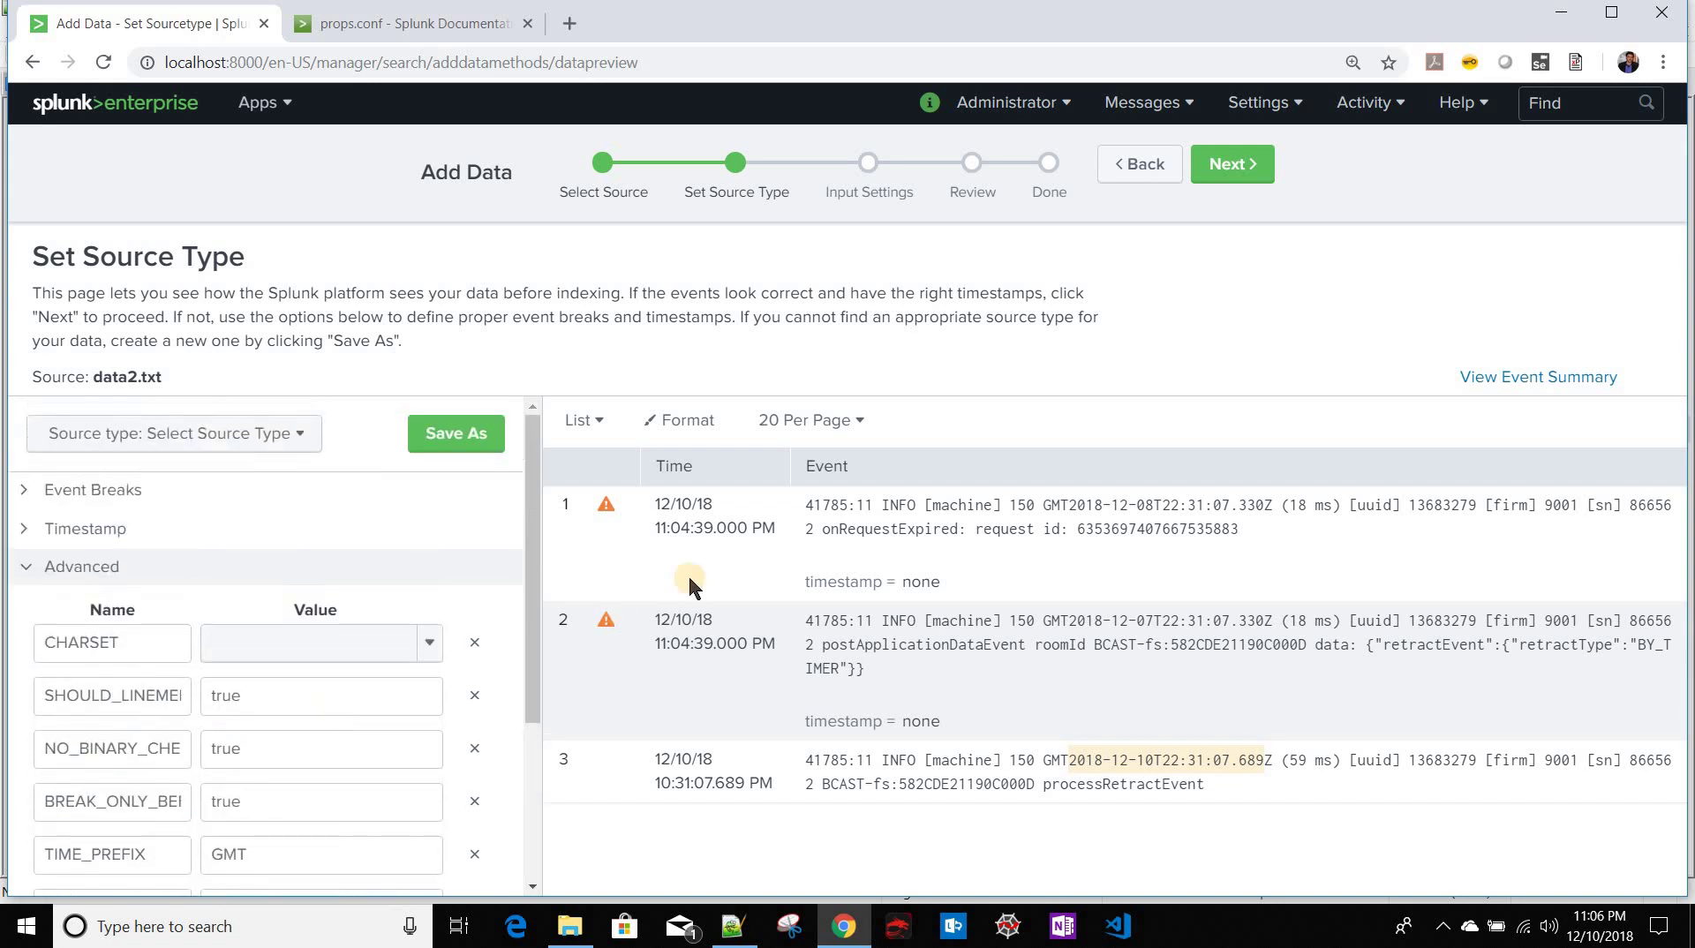
{"action": "left_click", "coordinate": [1237, 172]}
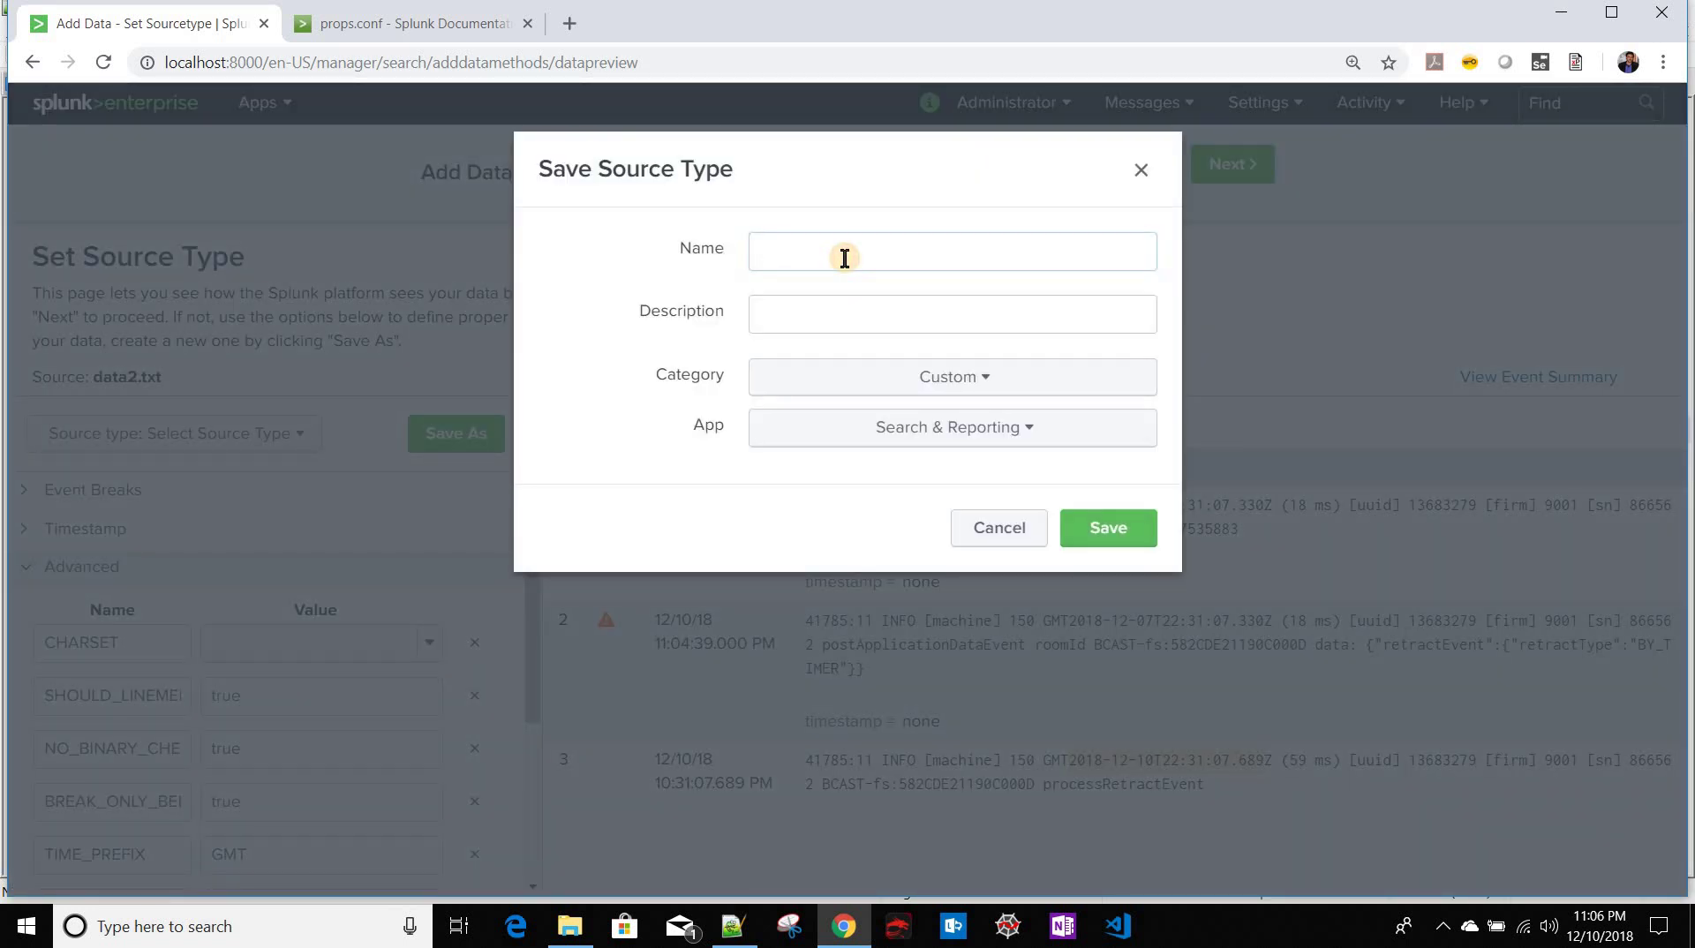
{"action": "left_click", "coordinate": [845, 258]}
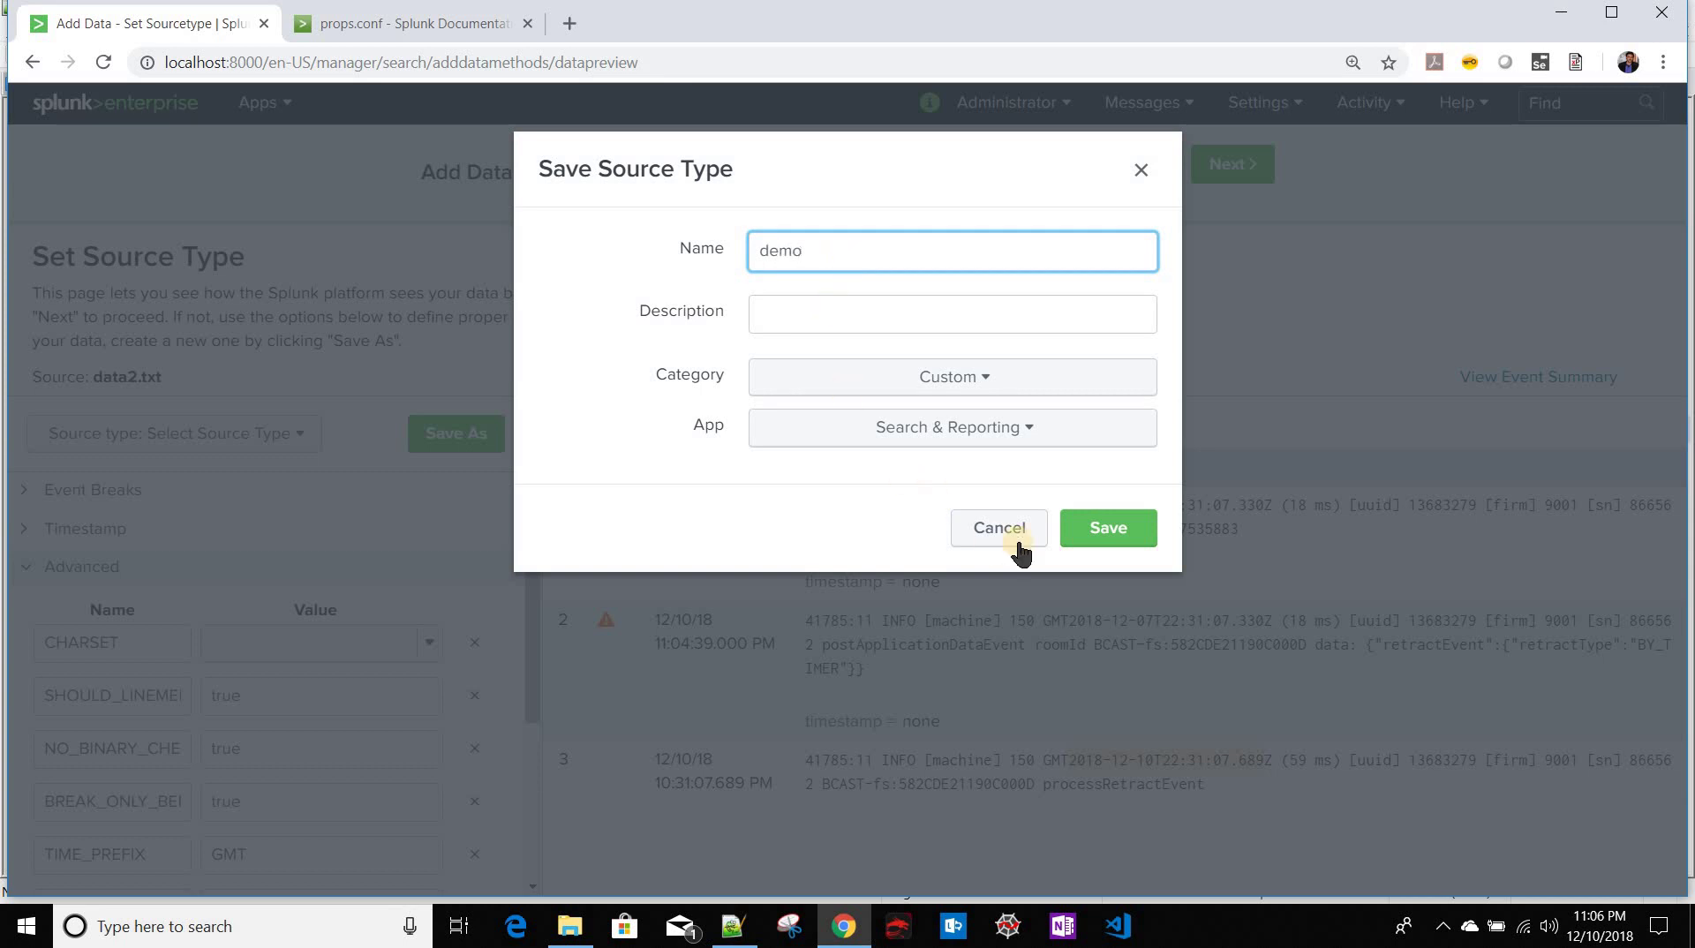
Step: Save the demo source type, index data2.txt into the main index, and start searching
{"action": "left_click", "coordinate": [1129, 530]}
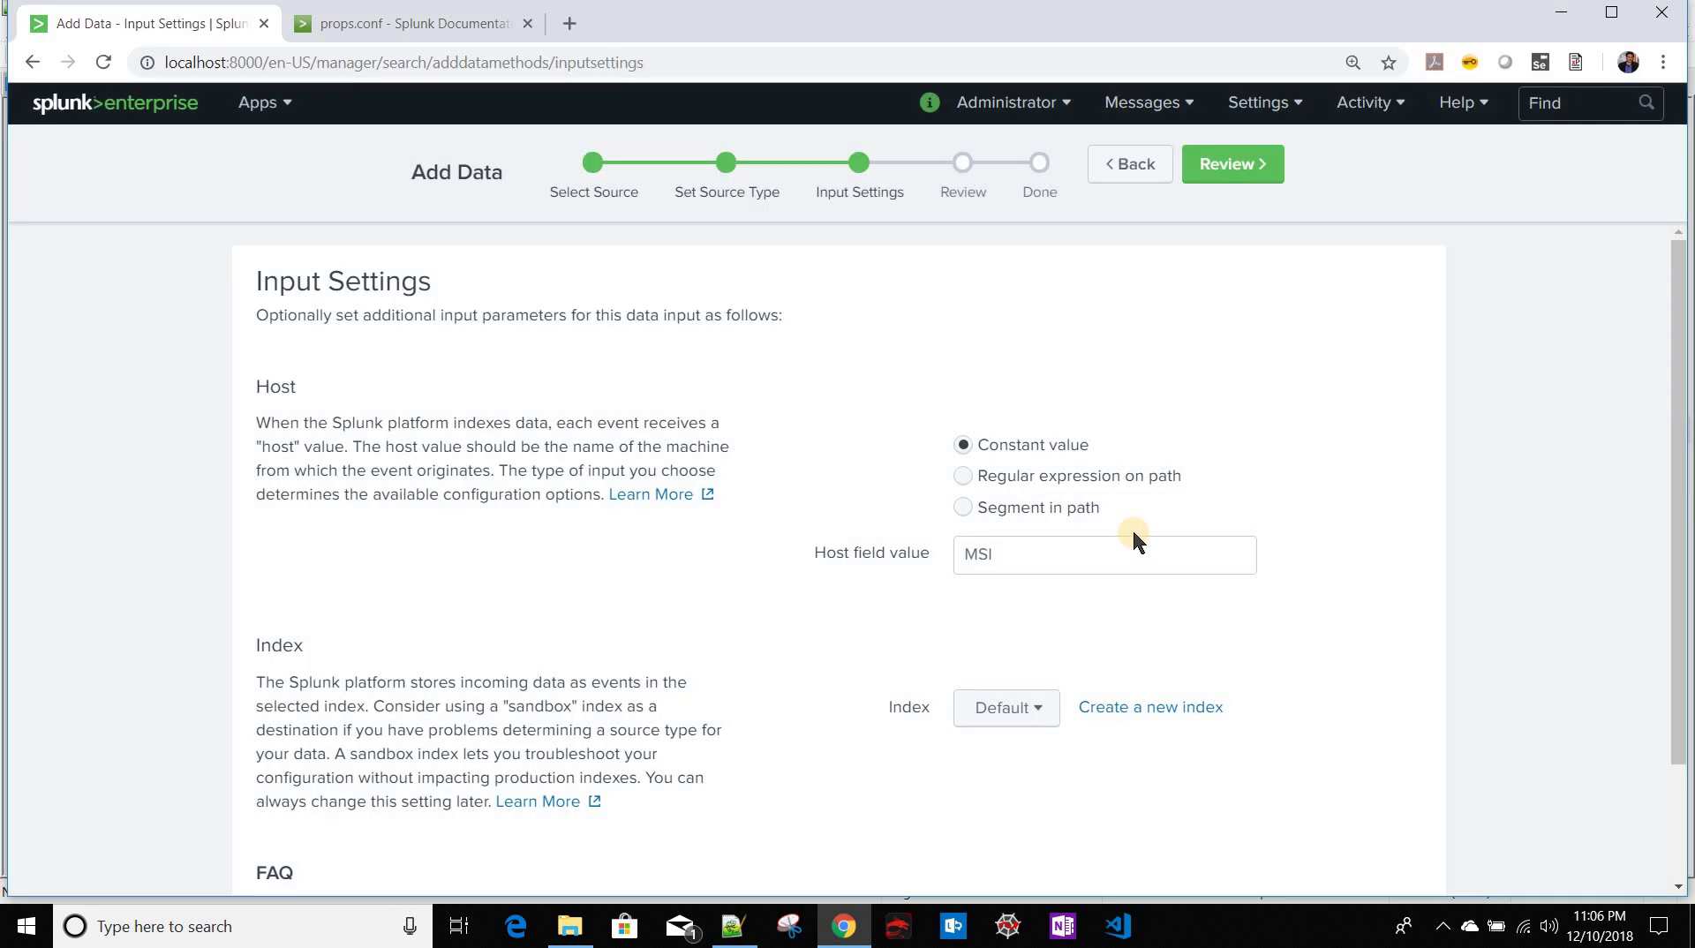
{"action": "scroll", "coordinate": [997, 583], "scroll_direction": "down", "scroll_amount": 2}
{"action": "left_click", "coordinate": [1012, 572]}
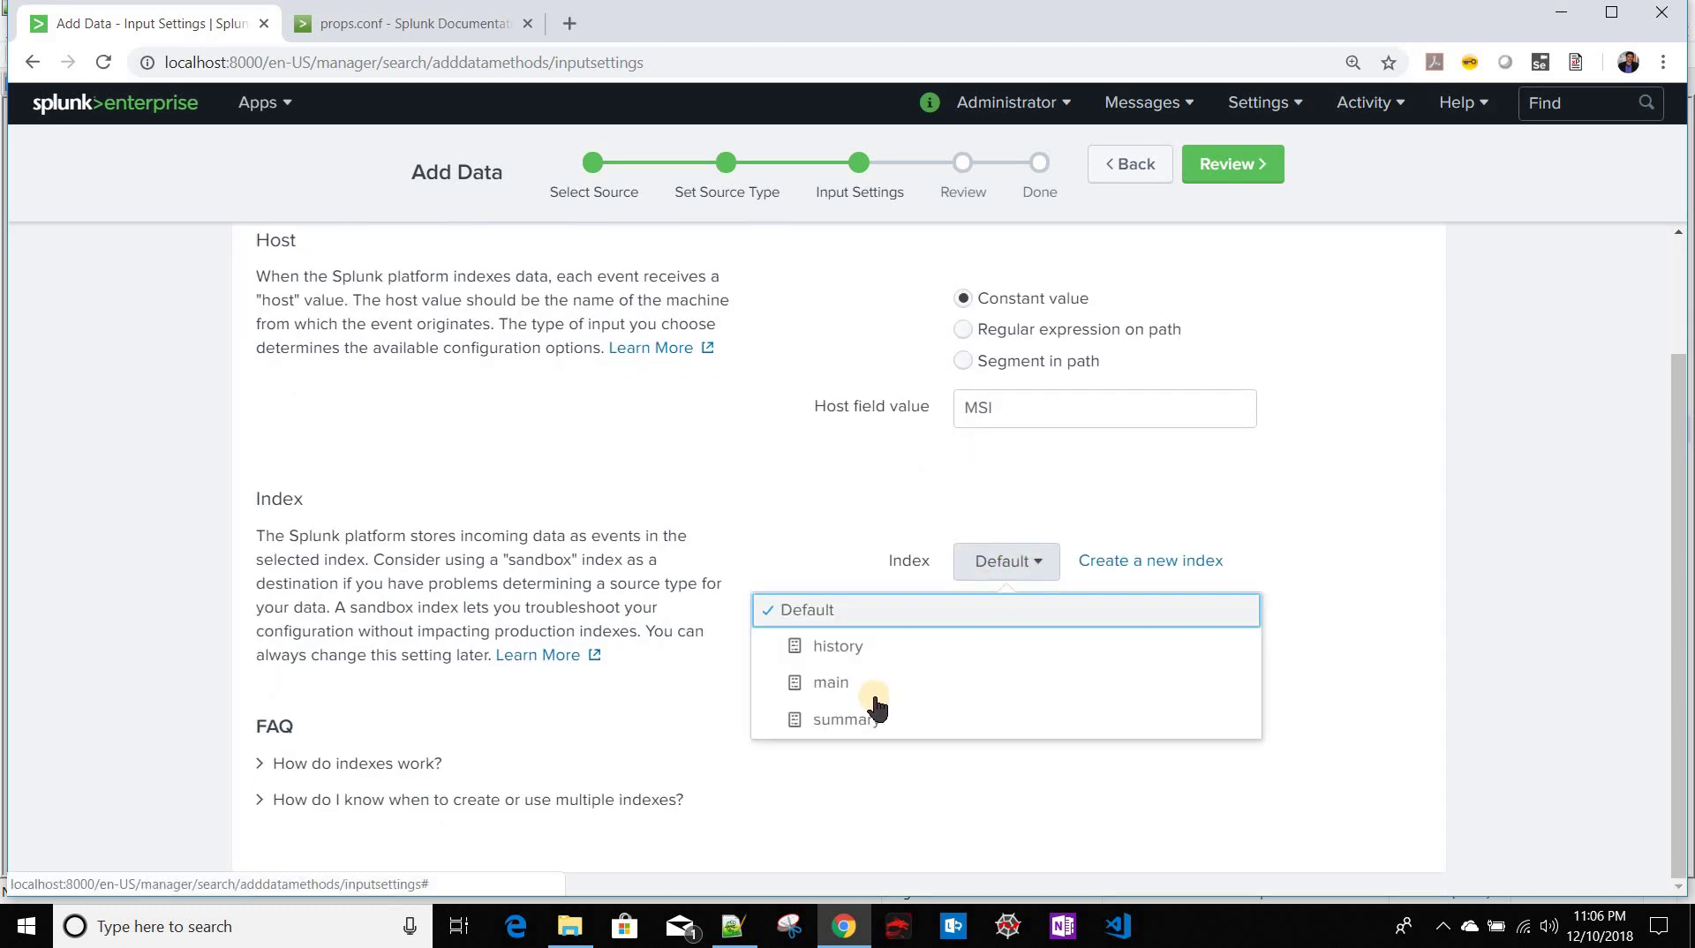
{"action": "key", "text": "Return"}
{"action": "left_click", "coordinate": [1236, 172]}
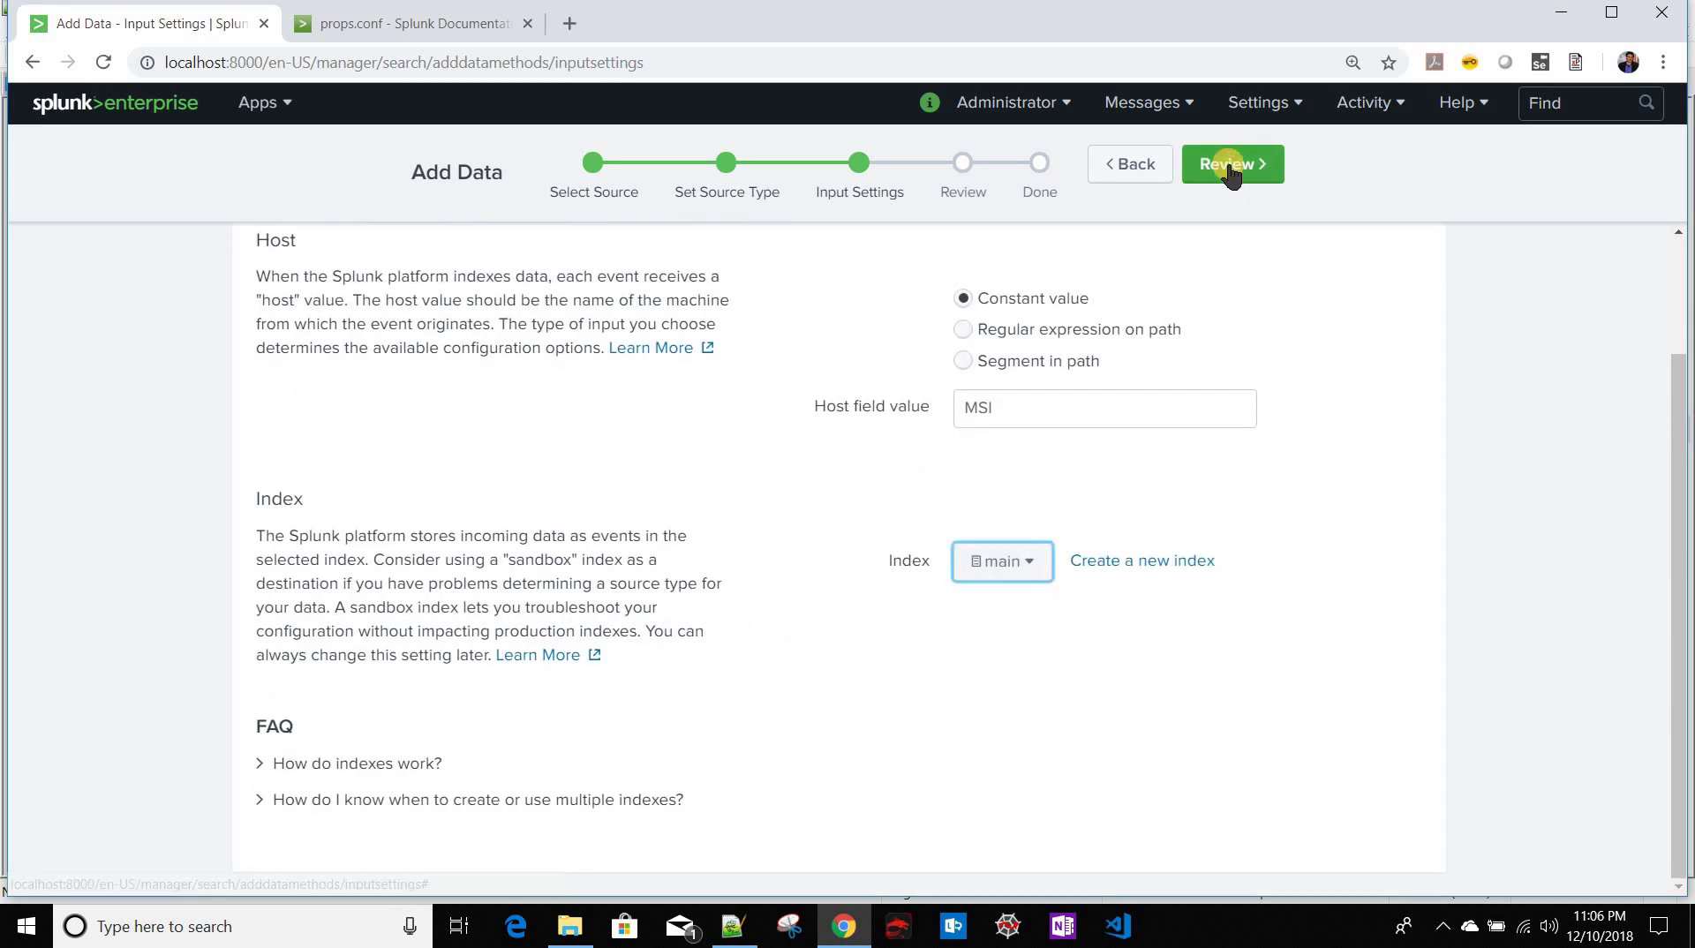
{"action": "key", "text": "Return"}
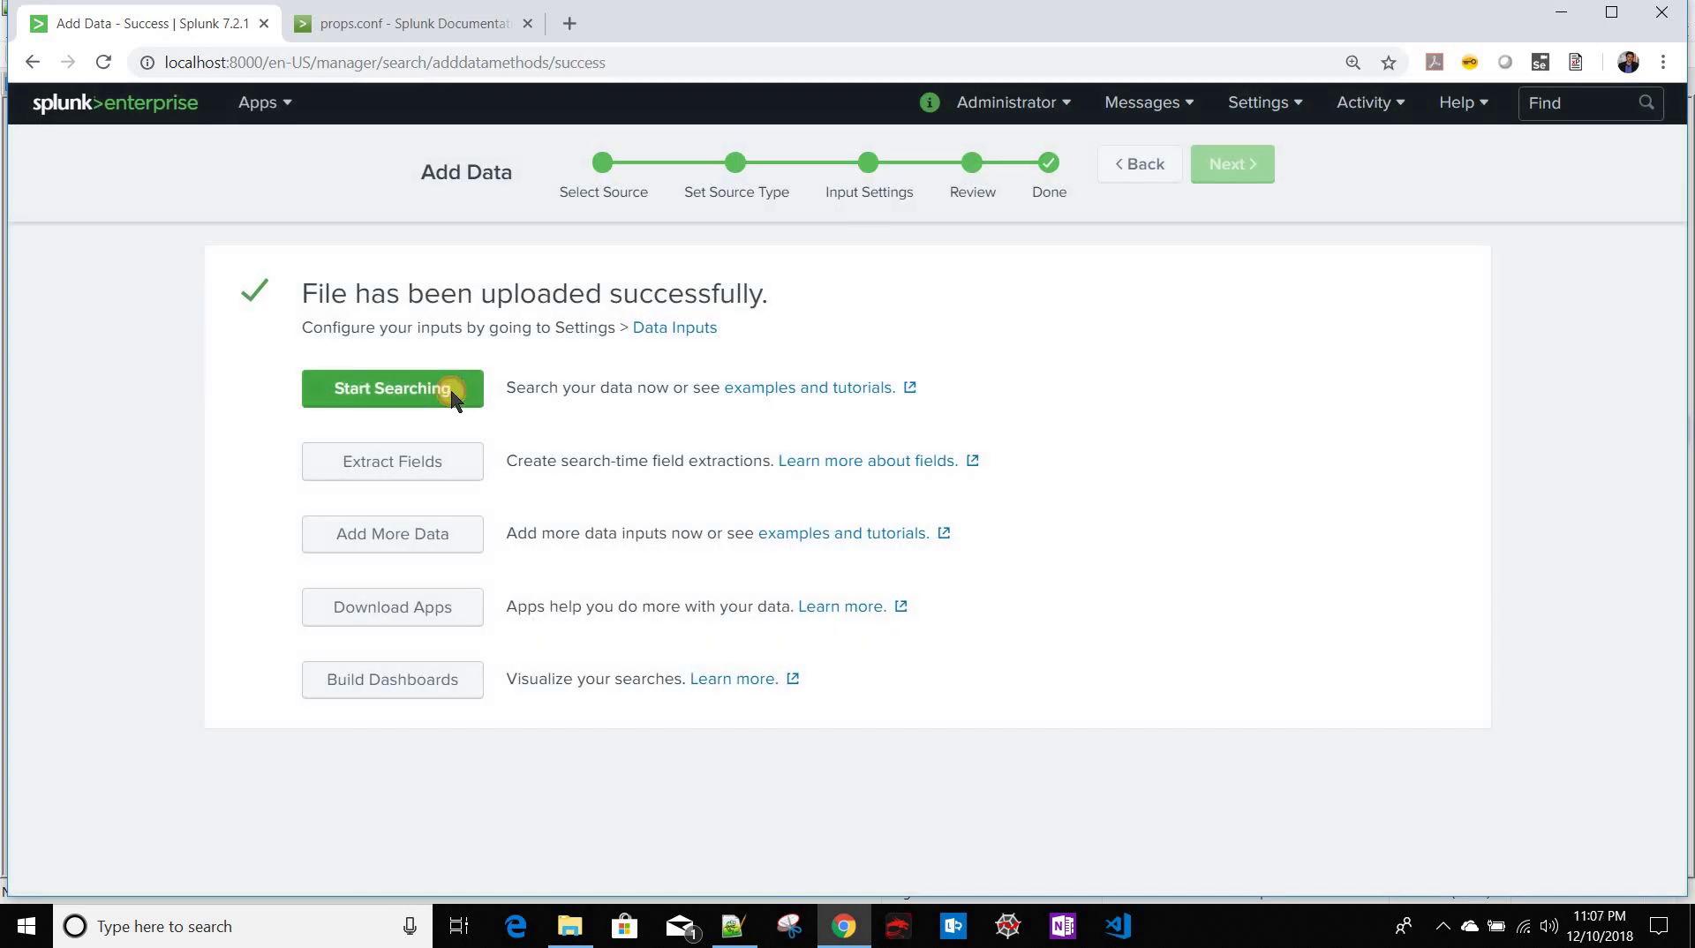
{"action": "left_click", "coordinate": [448, 393]}
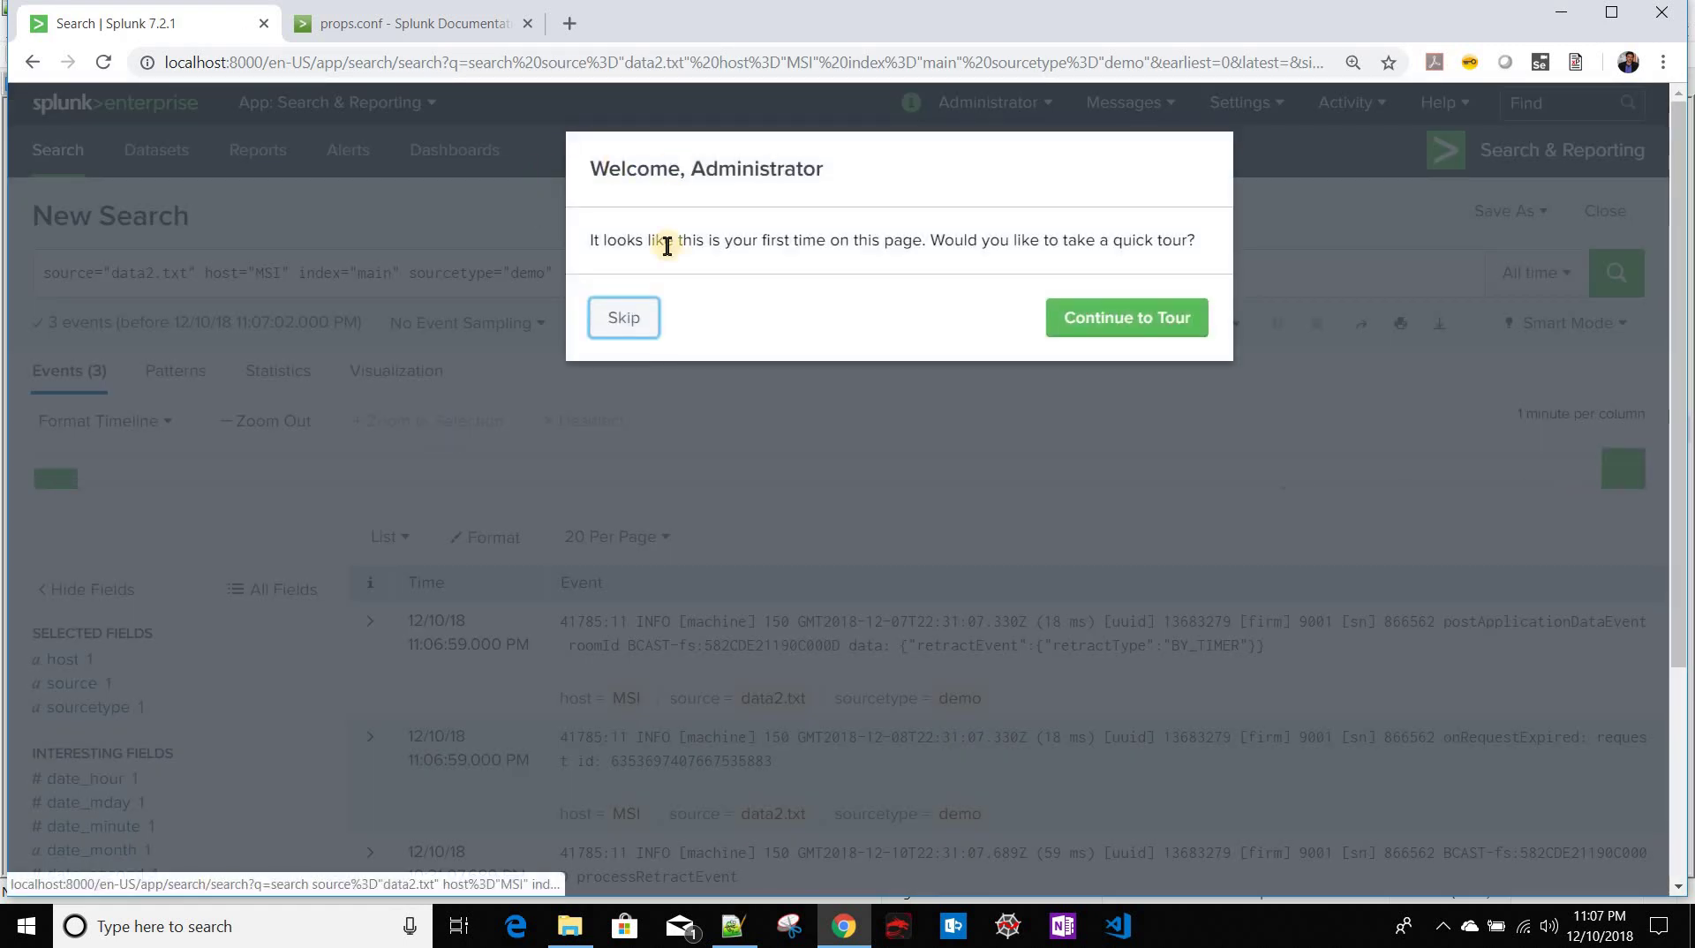
Step: Review the three demo events and their date_hour and date_mday field summaries
{"action": "left_click", "coordinate": [650, 313]}
{"action": "scroll", "coordinate": [563, 284], "scroll_direction": "down", "scroll_amount": 1}
{"action": "scroll", "coordinate": [562, 283], "scroll_direction": "down", "scroll_amount": 2}
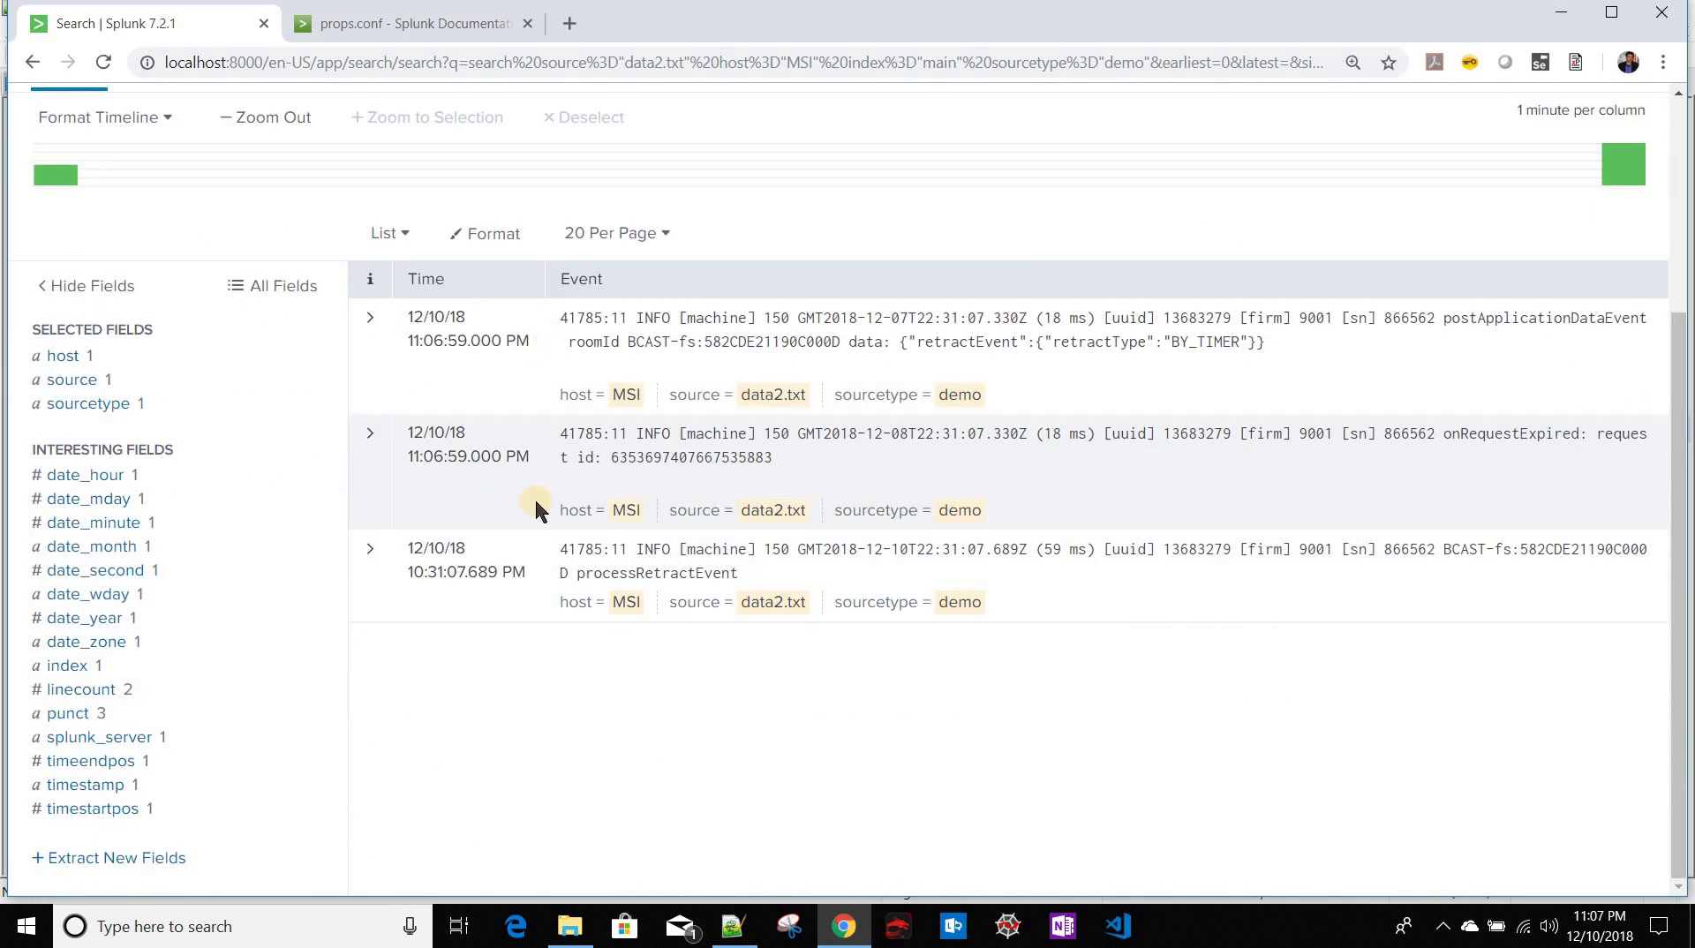
{"action": "scroll", "coordinate": [283, 419], "scroll_direction": "up", "scroll_amount": 2}
{"action": "scroll", "coordinate": [189, 540], "scroll_direction": "down", "scroll_amount": 2}
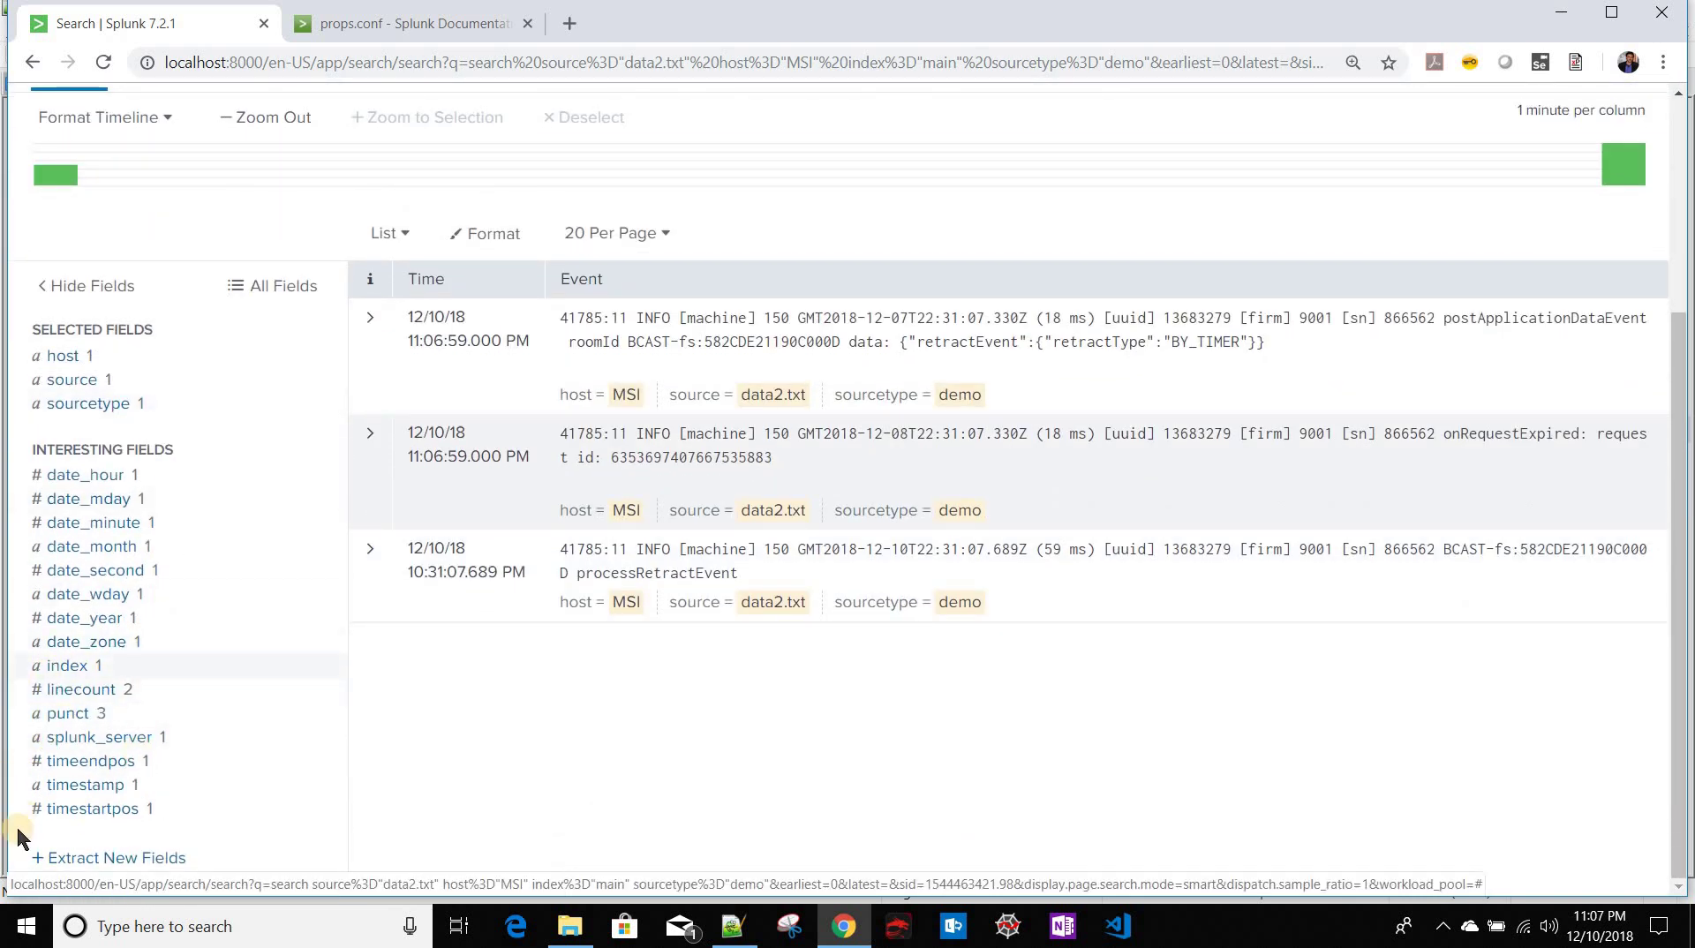
{"action": "left_click", "coordinate": [99, 475]}
{"action": "left_click", "coordinate": [95, 500]}
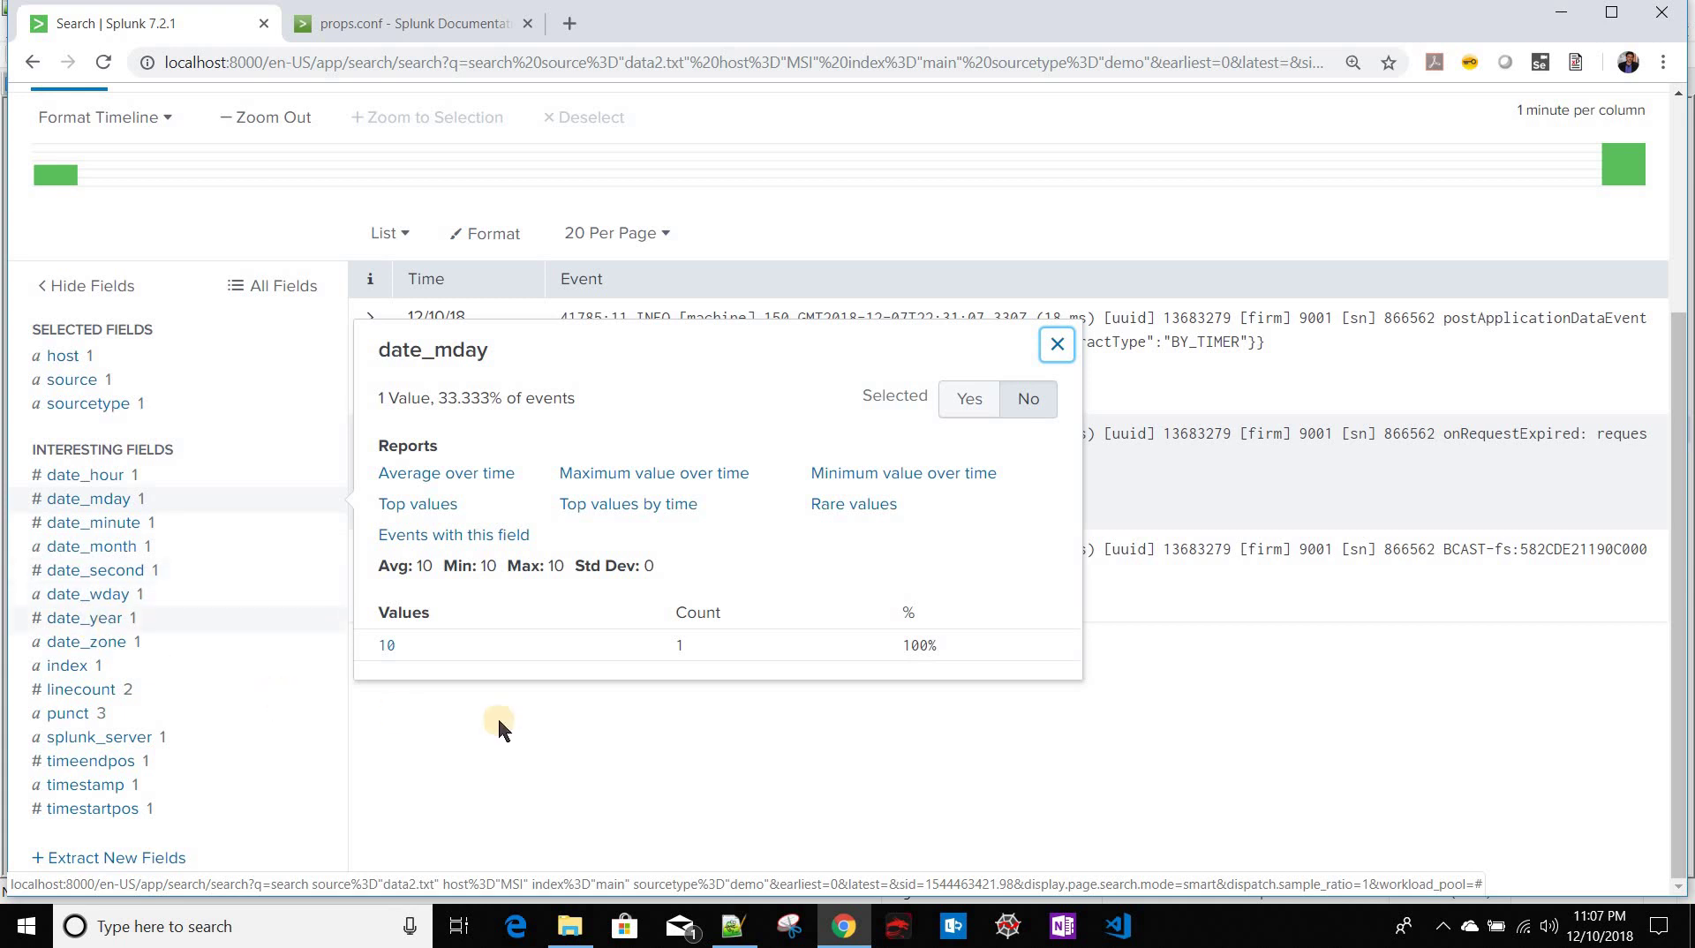
{"action": "left_click", "coordinate": [604, 723]}
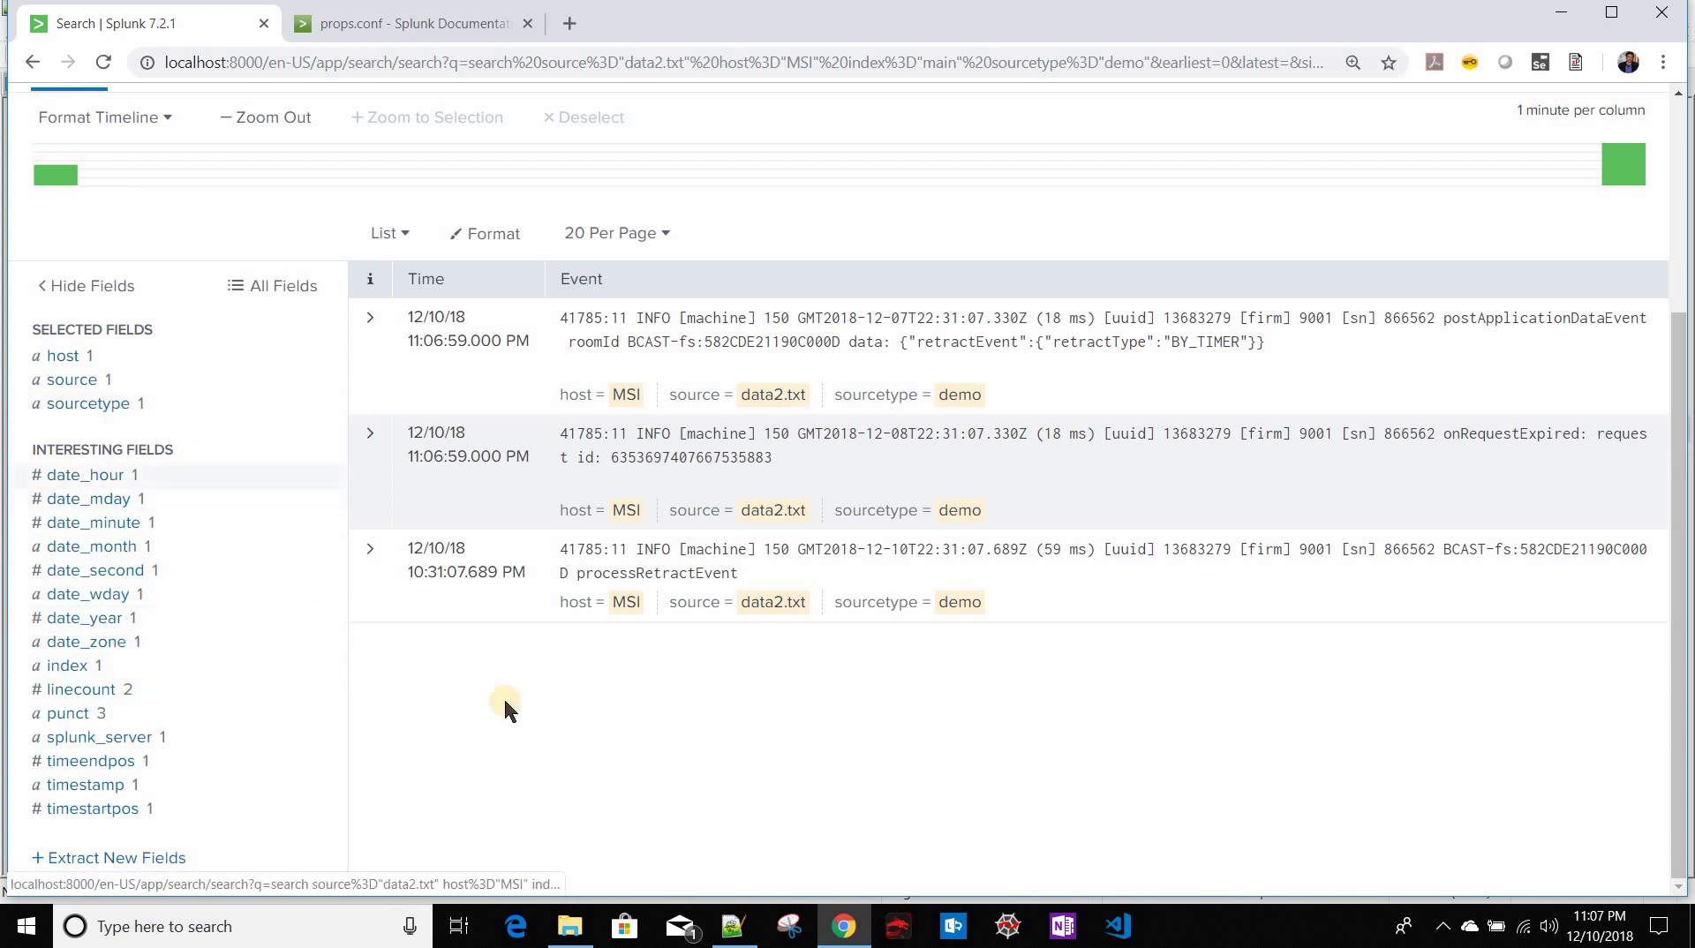
Step: Check the settings.txt timestamp notes, then select the current Splunk search query
{"action": "left_click", "coordinate": [733, 927]}
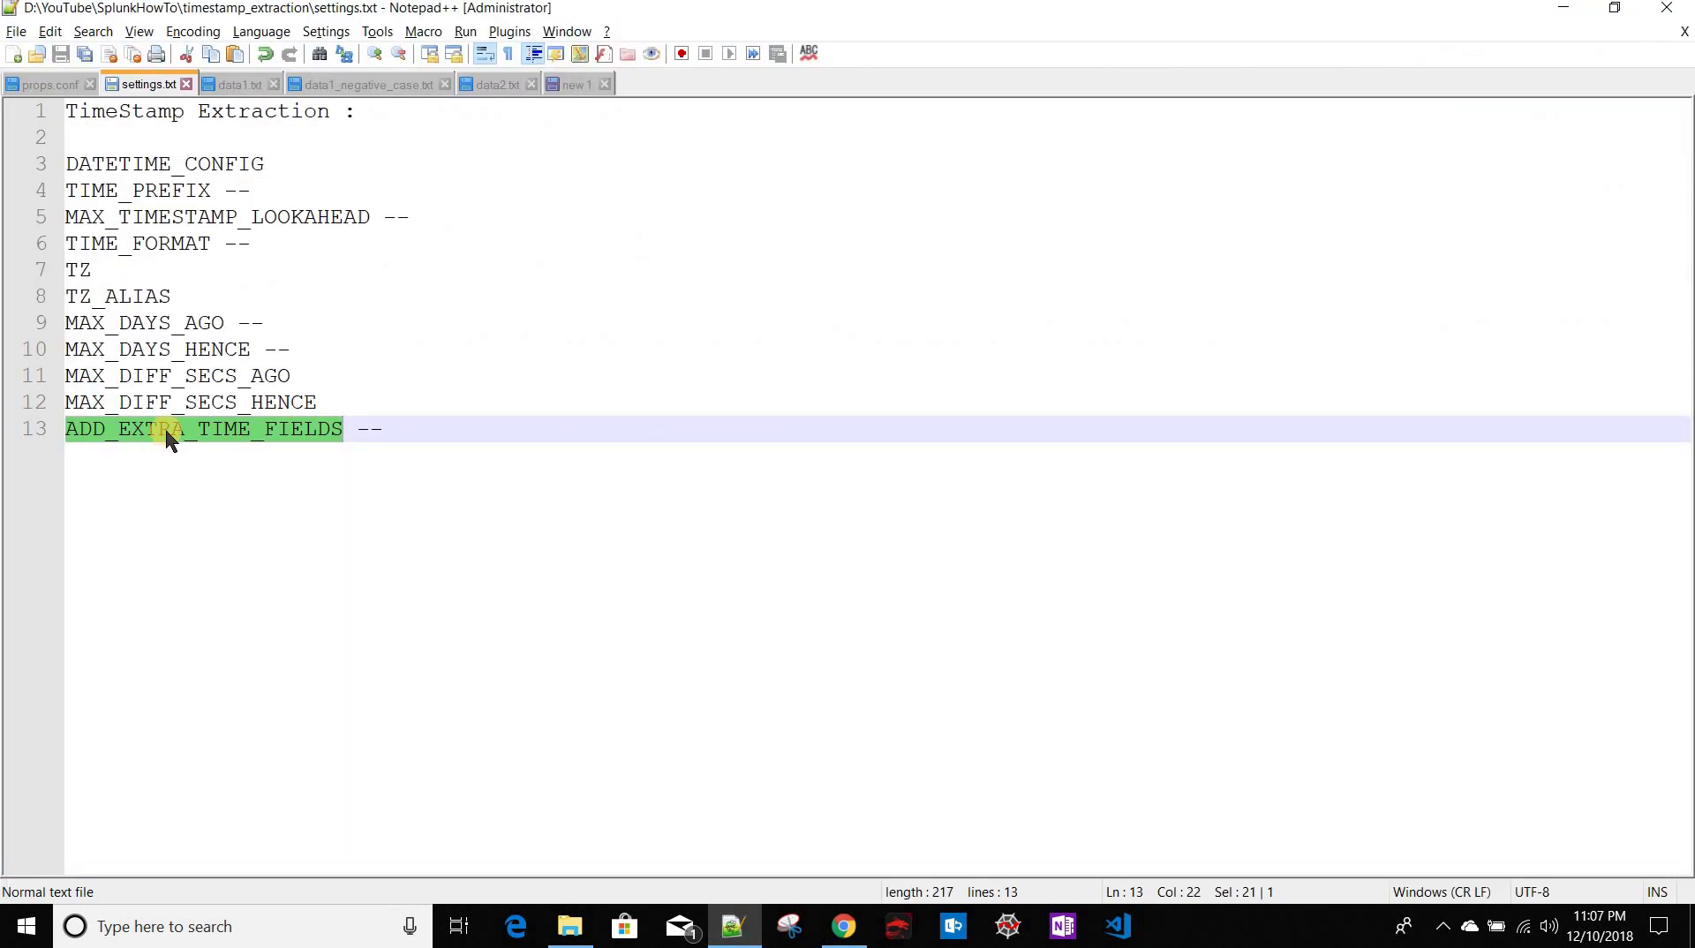
{"action": "key", "text": "alt+Tab"}
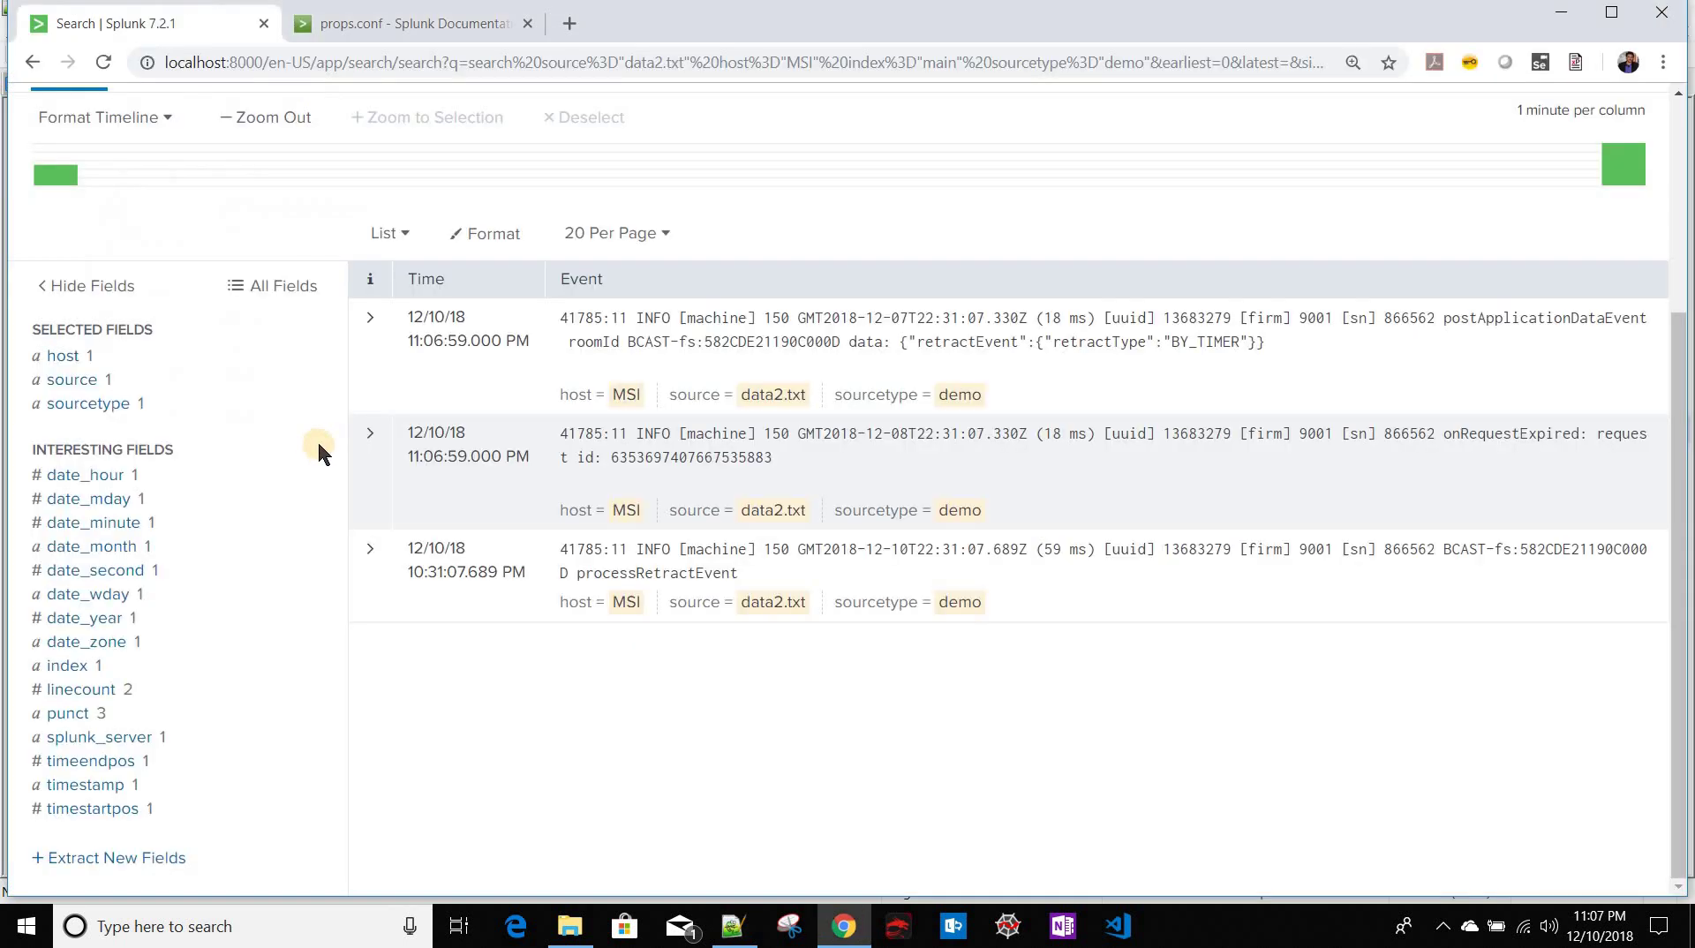
{"action": "scroll", "coordinate": [658, 272], "scroll_direction": "up", "scroll_amount": 4}
{"action": "left_click", "coordinate": [618, 275]}
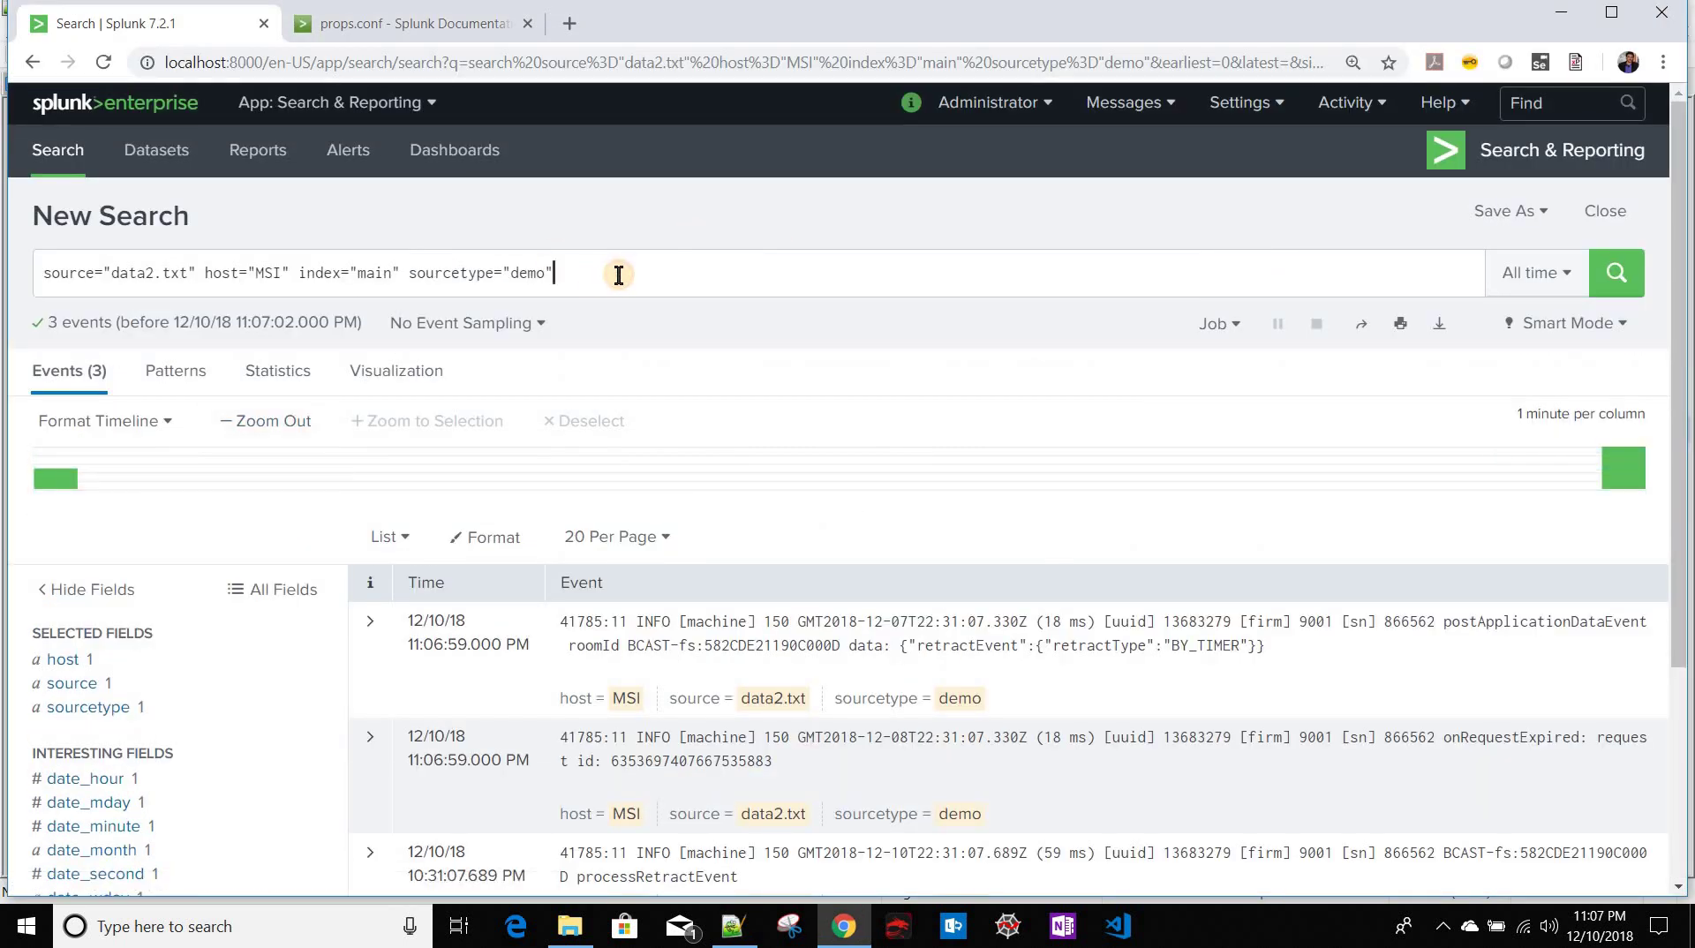
Step: Run the search index=main | delete, which fails for insufficient privileges
{"action": "key", "text": "ctrl+a"}
{"action": "type", "text": "inde"}
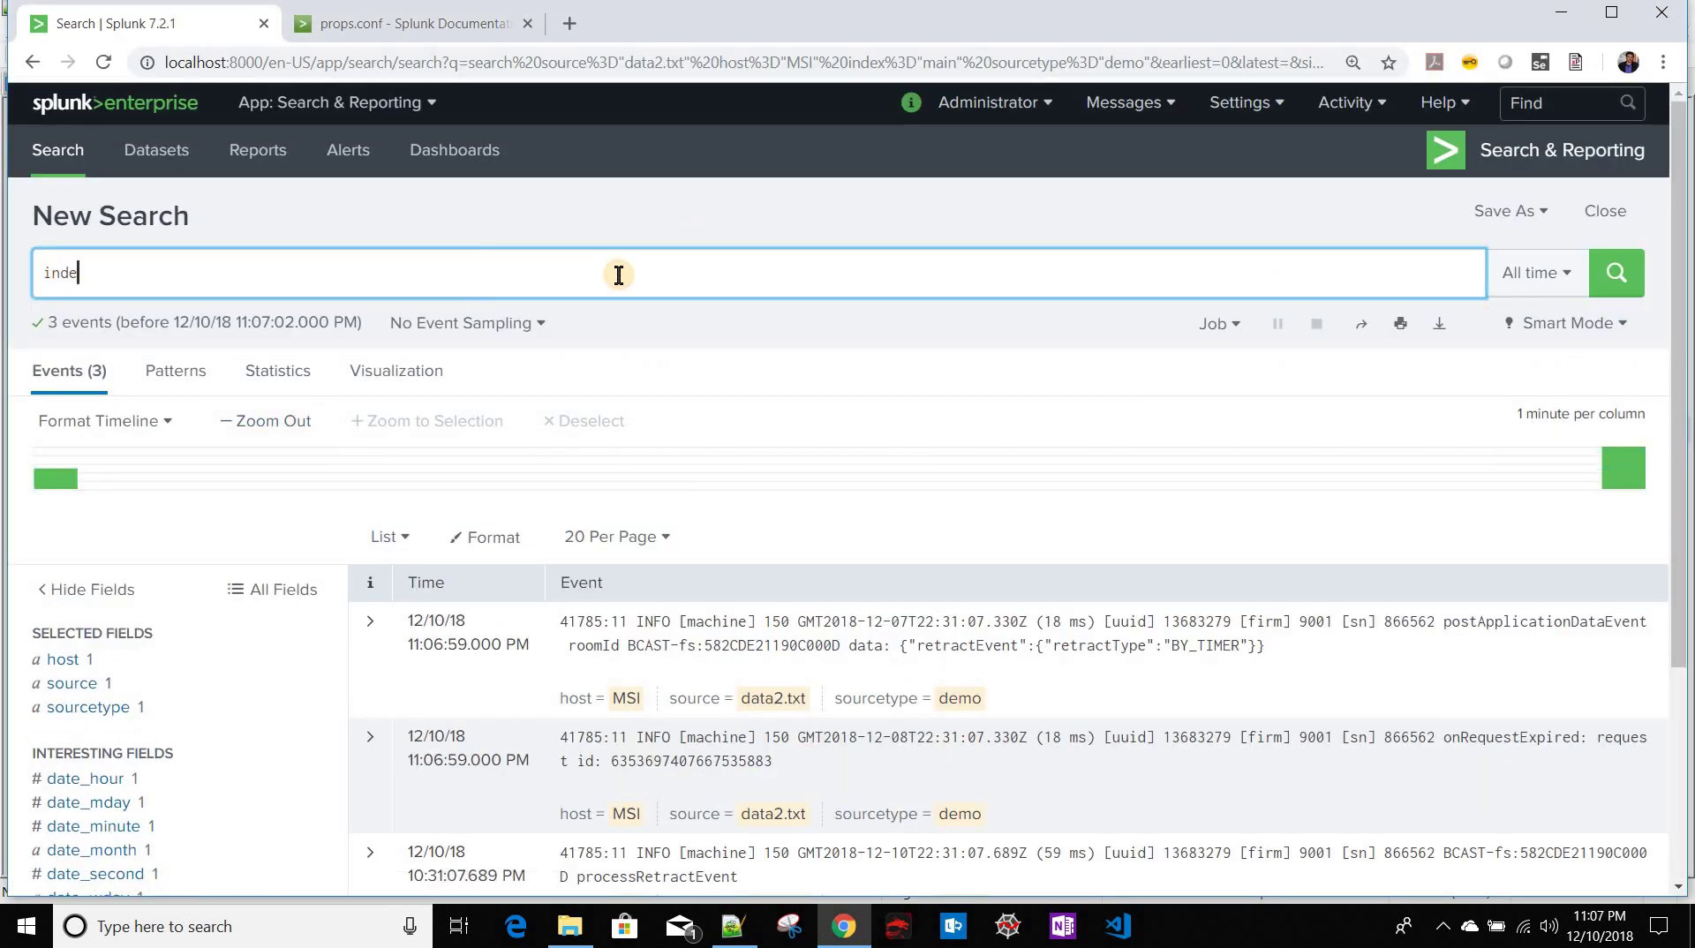
{"action": "type", "text": "x="}
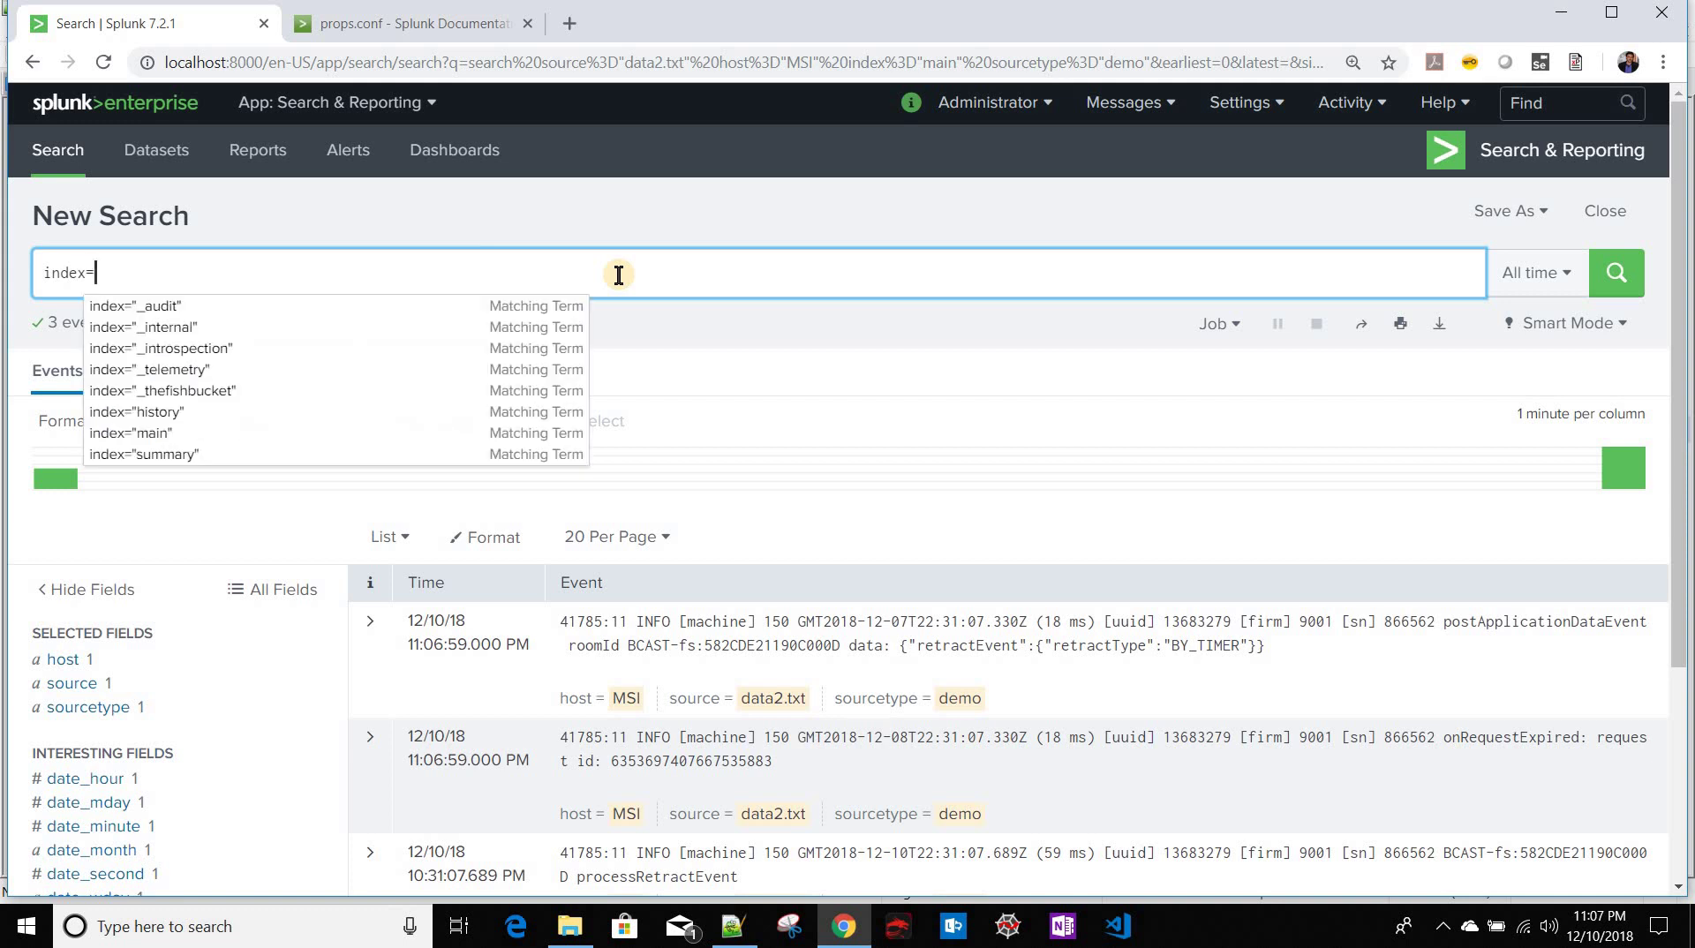
{"action": "type", "text": "main "}
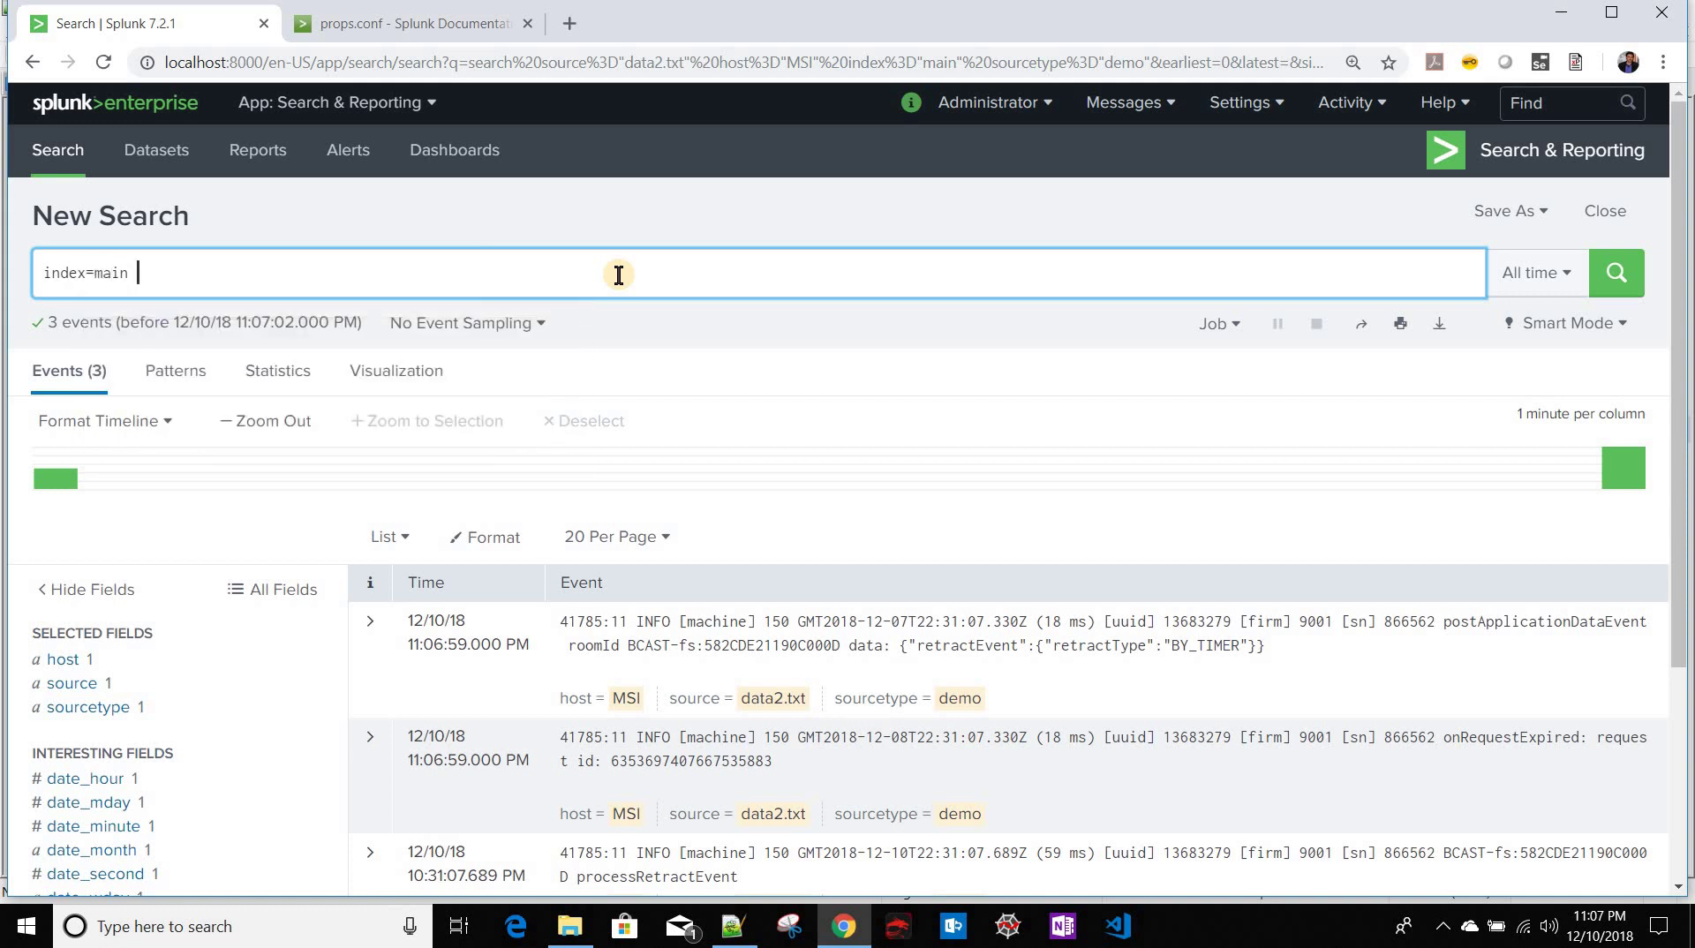
{"action": "type", "text": "| delete"}
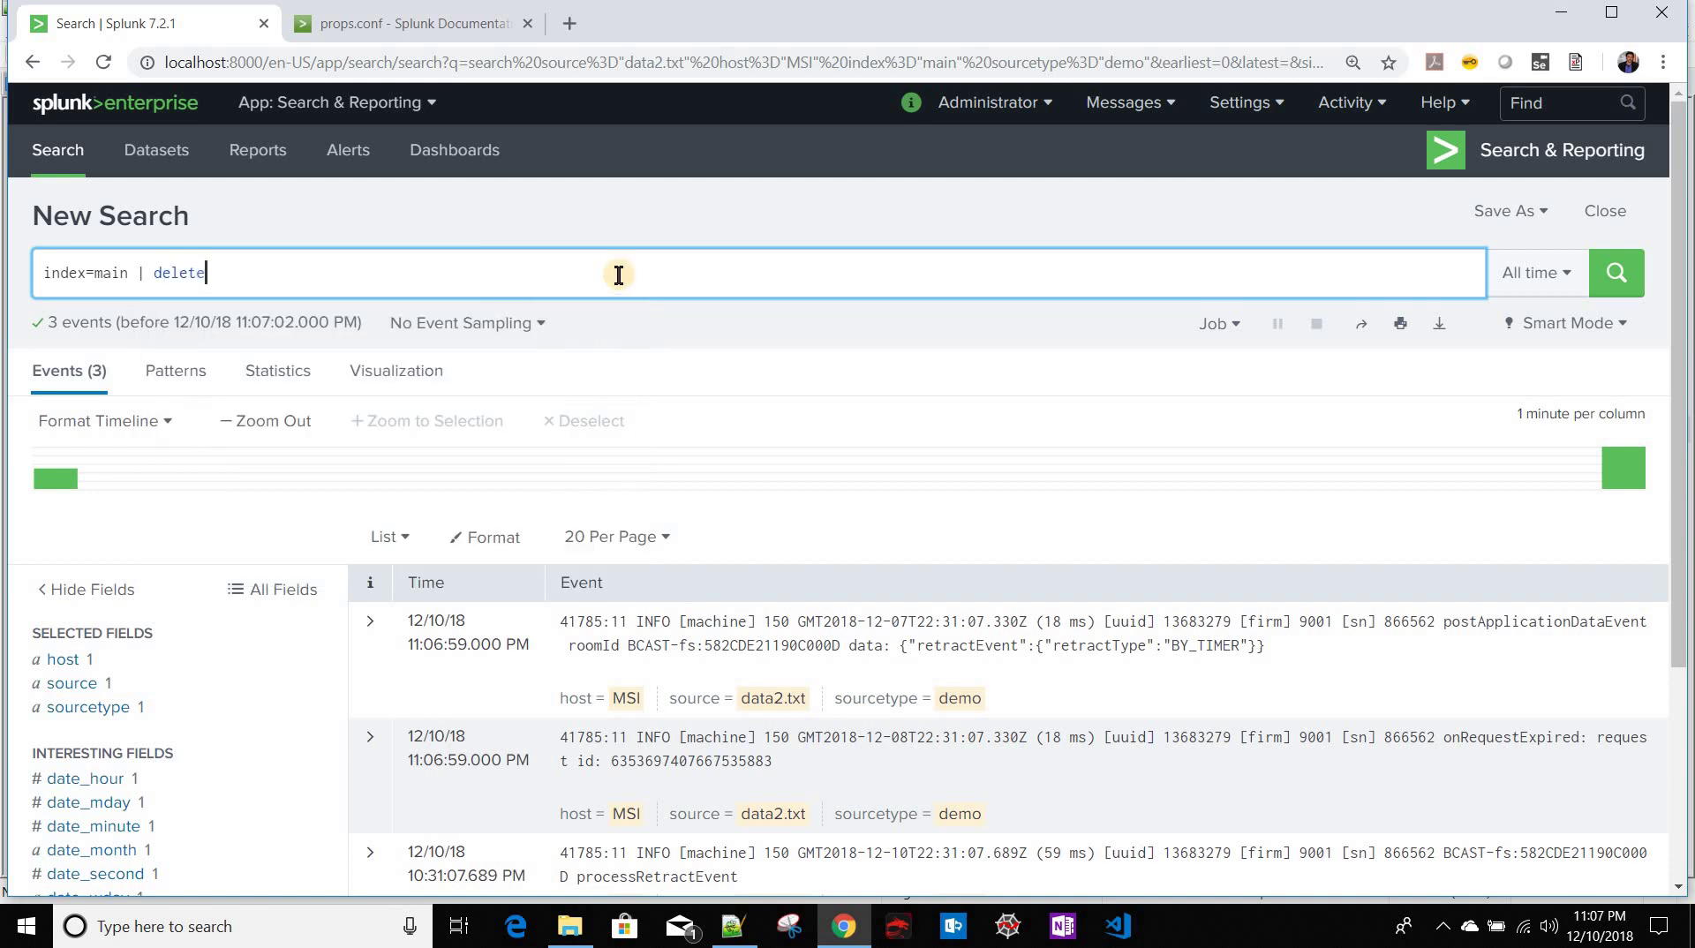
{"action": "key", "text": "Return"}
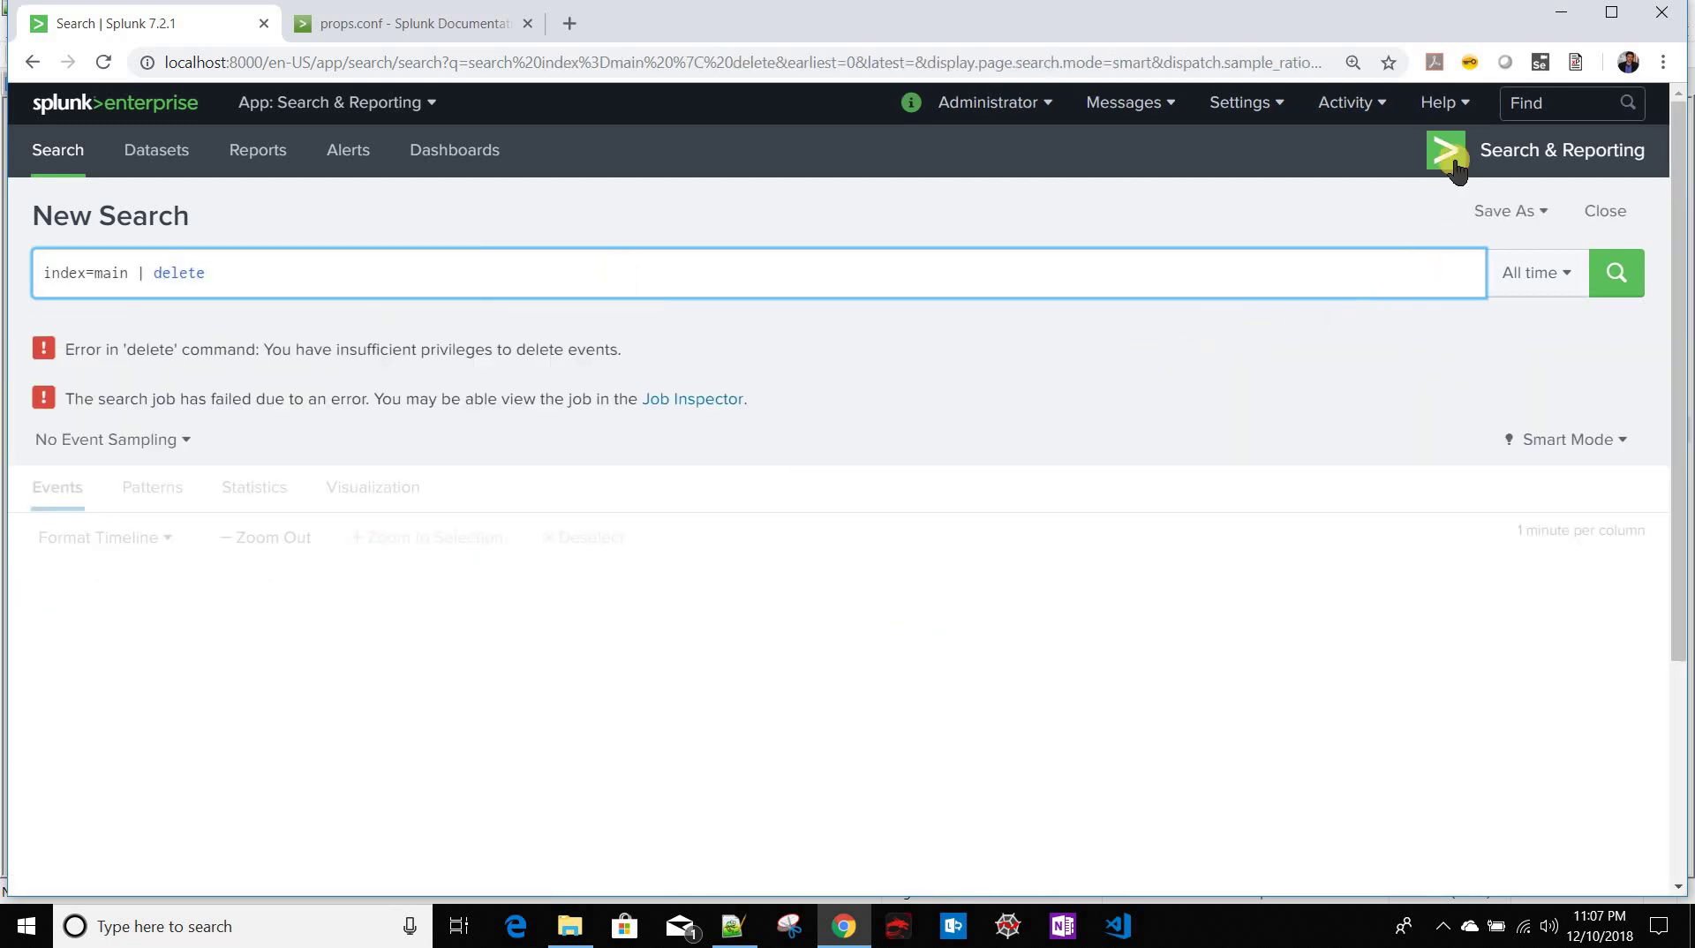
Step: Open Access controls from Settings in a new tab and return to the failed search
{"action": "left_click", "coordinate": [1274, 112]}
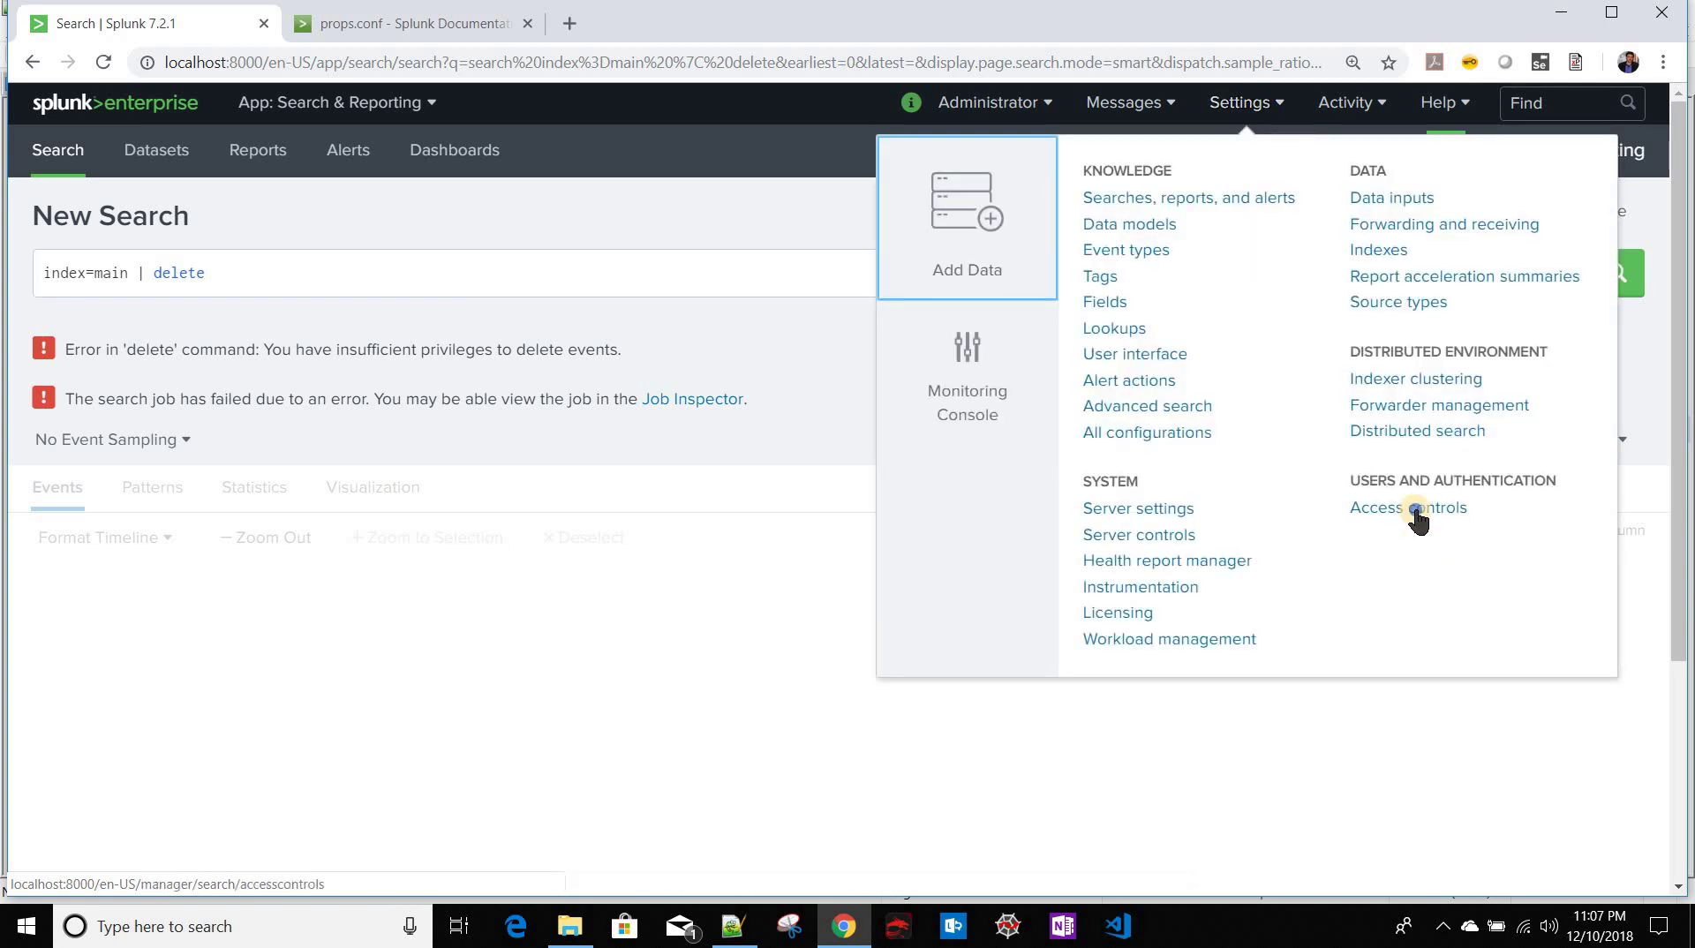
{"action": "right_click", "coordinate": [1417, 510]}
{"action": "key", "text": "Return"}
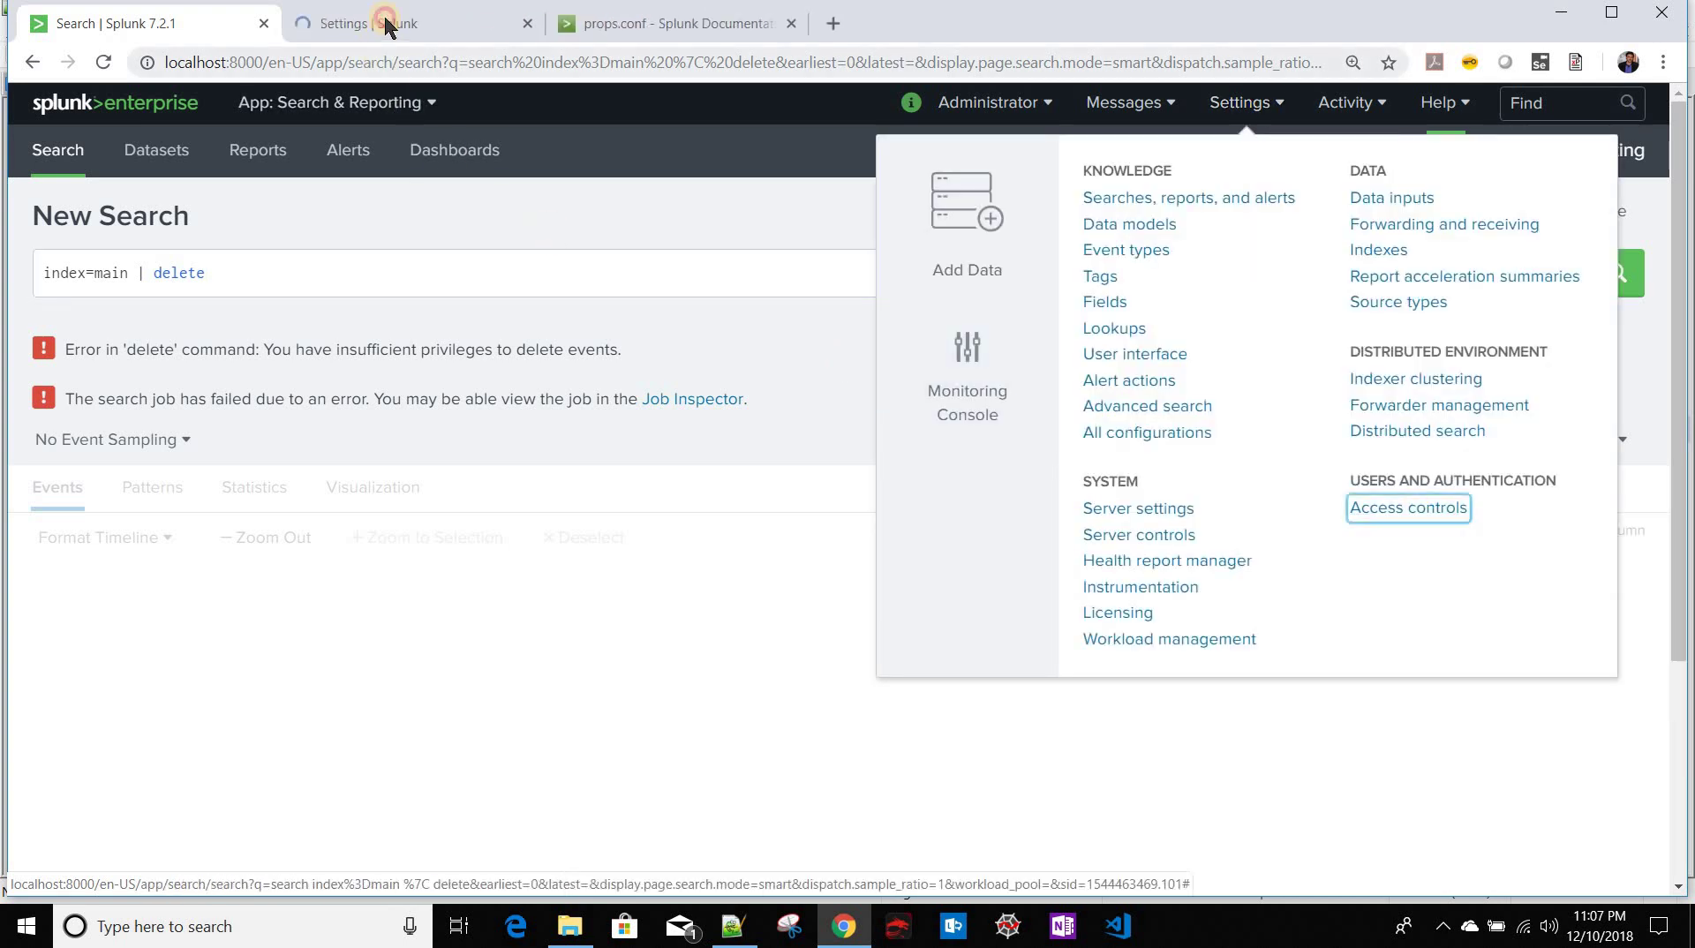
{"action": "left_click", "coordinate": [380, 27]}
{"action": "left_click", "coordinate": [111, 25]}
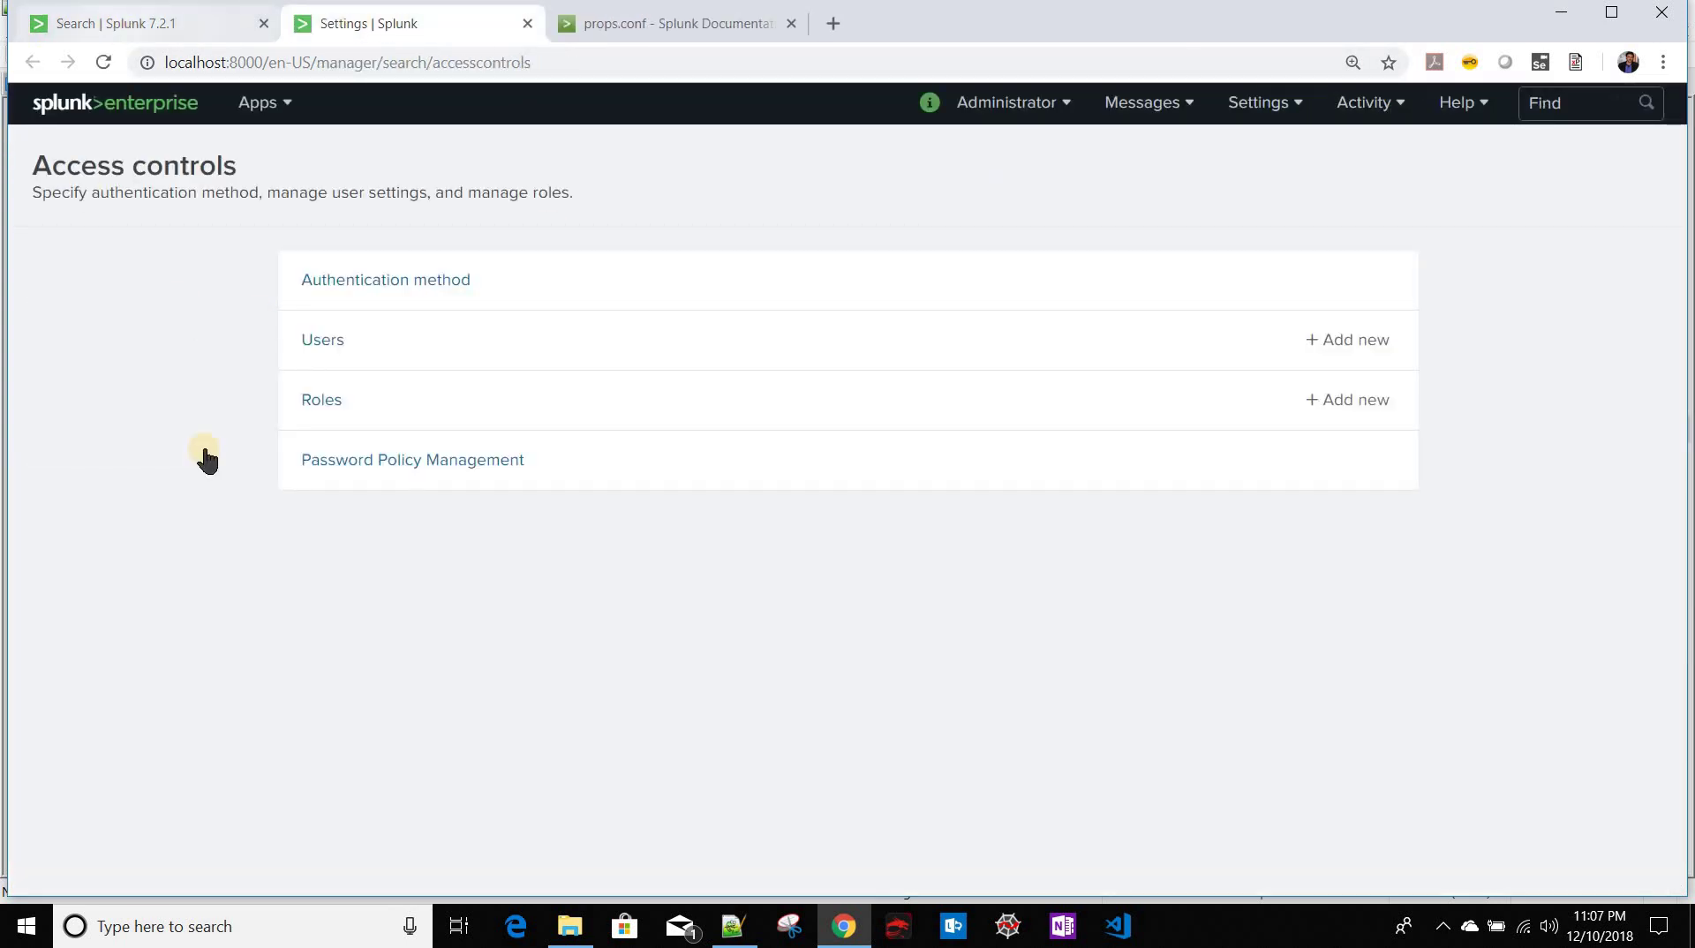
Step: Note the insufficient-privileges error and open the admin role under Access controls > Roles
{"action": "left_click", "coordinate": [369, 349]}
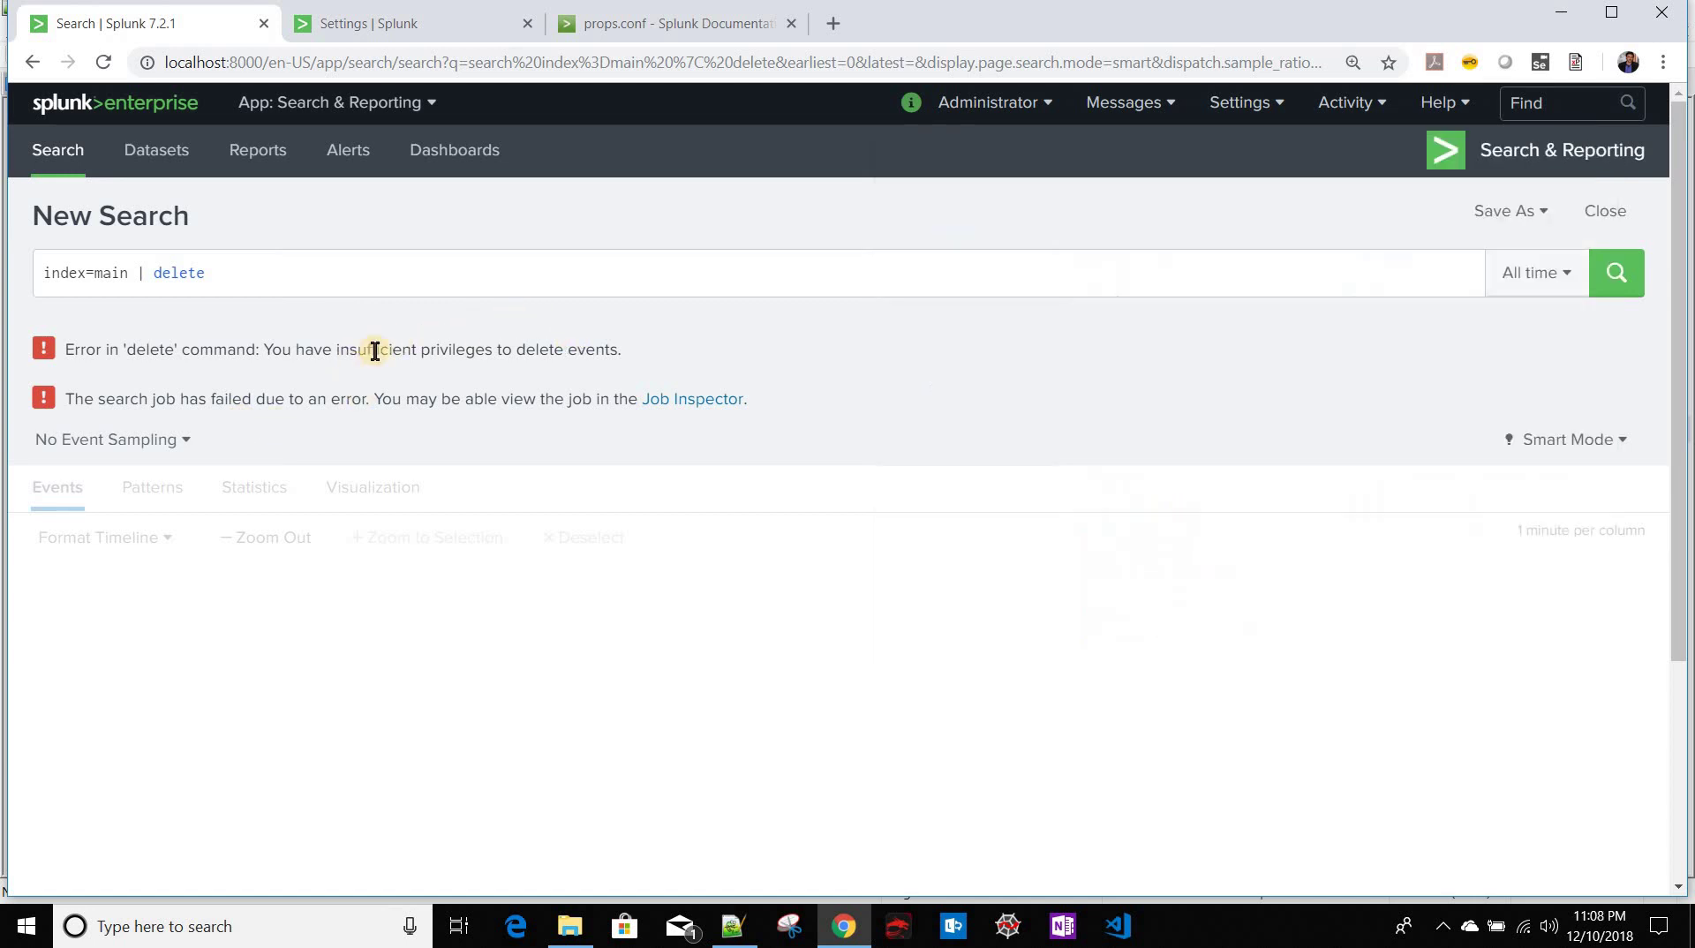
{"action": "double_click", "coordinate": [375, 350]}
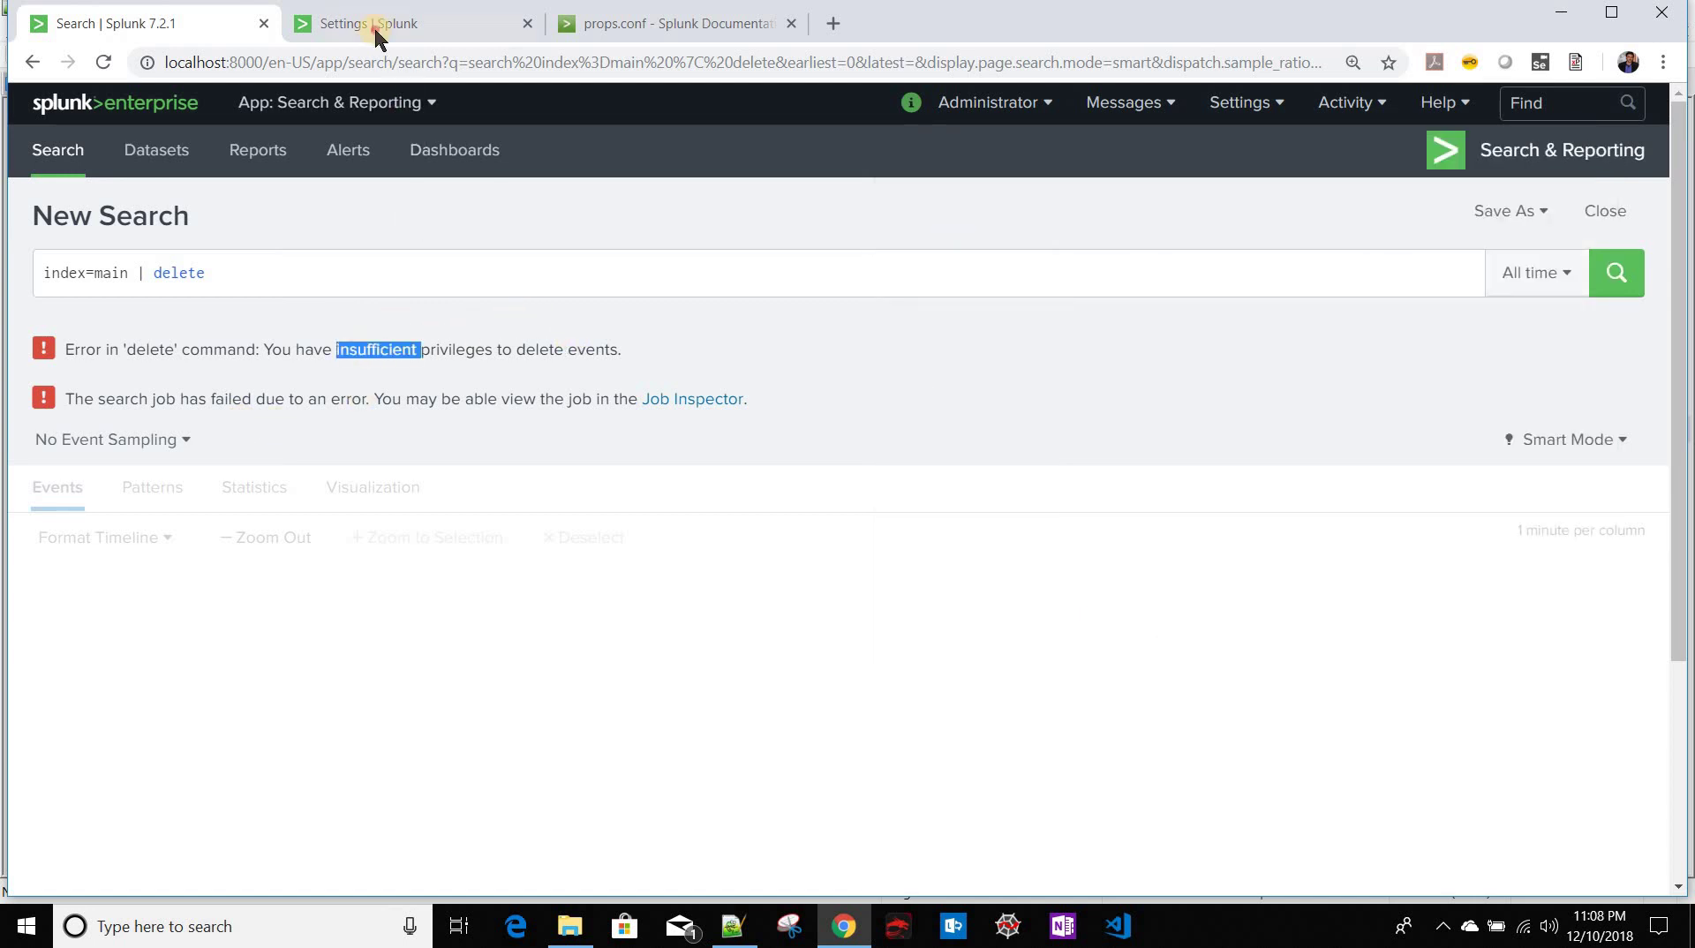
{"action": "left_click", "coordinate": [375, 29]}
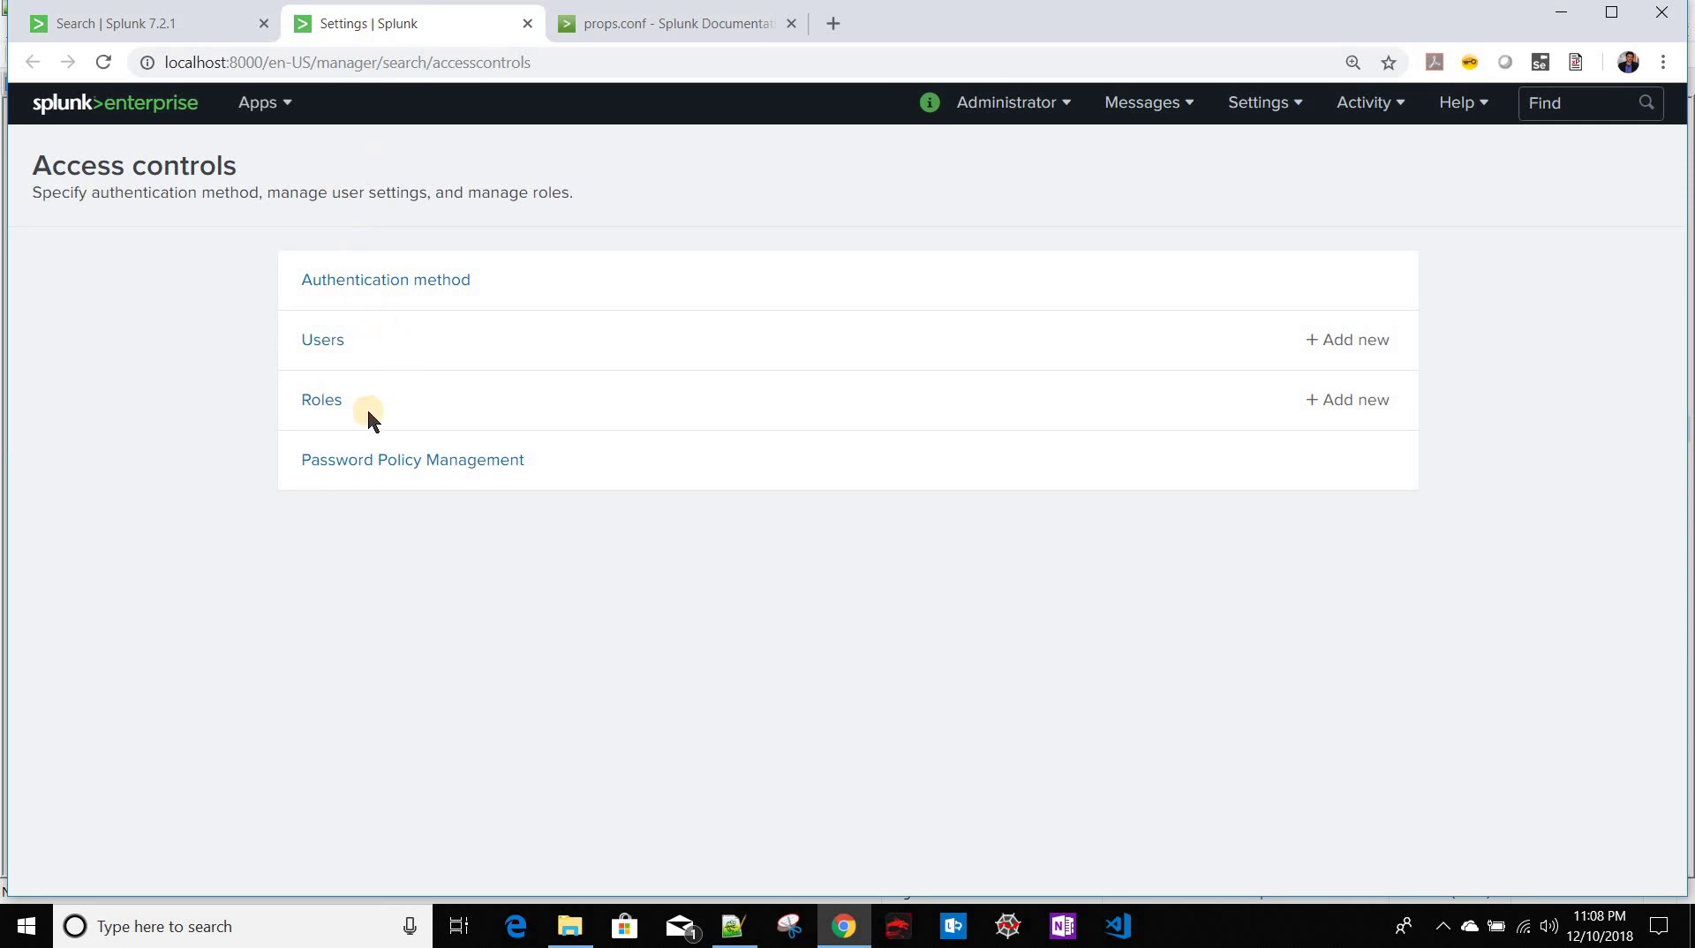
{"action": "left_click", "coordinate": [323, 401]}
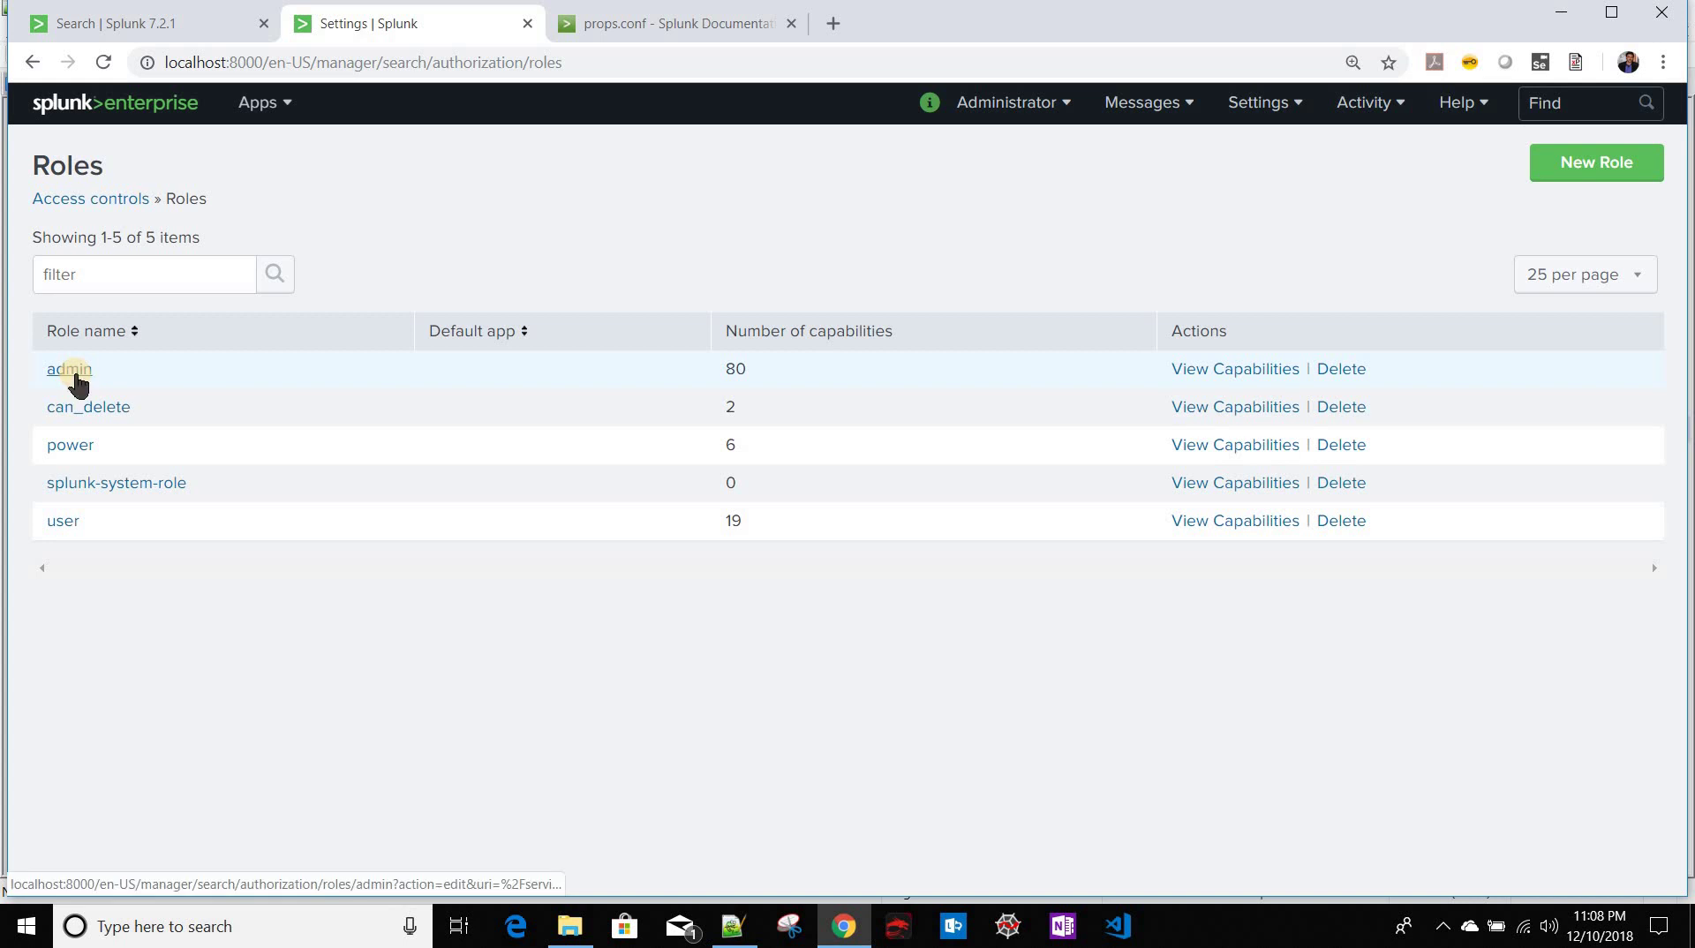
{"action": "left_click", "coordinate": [76, 378]}
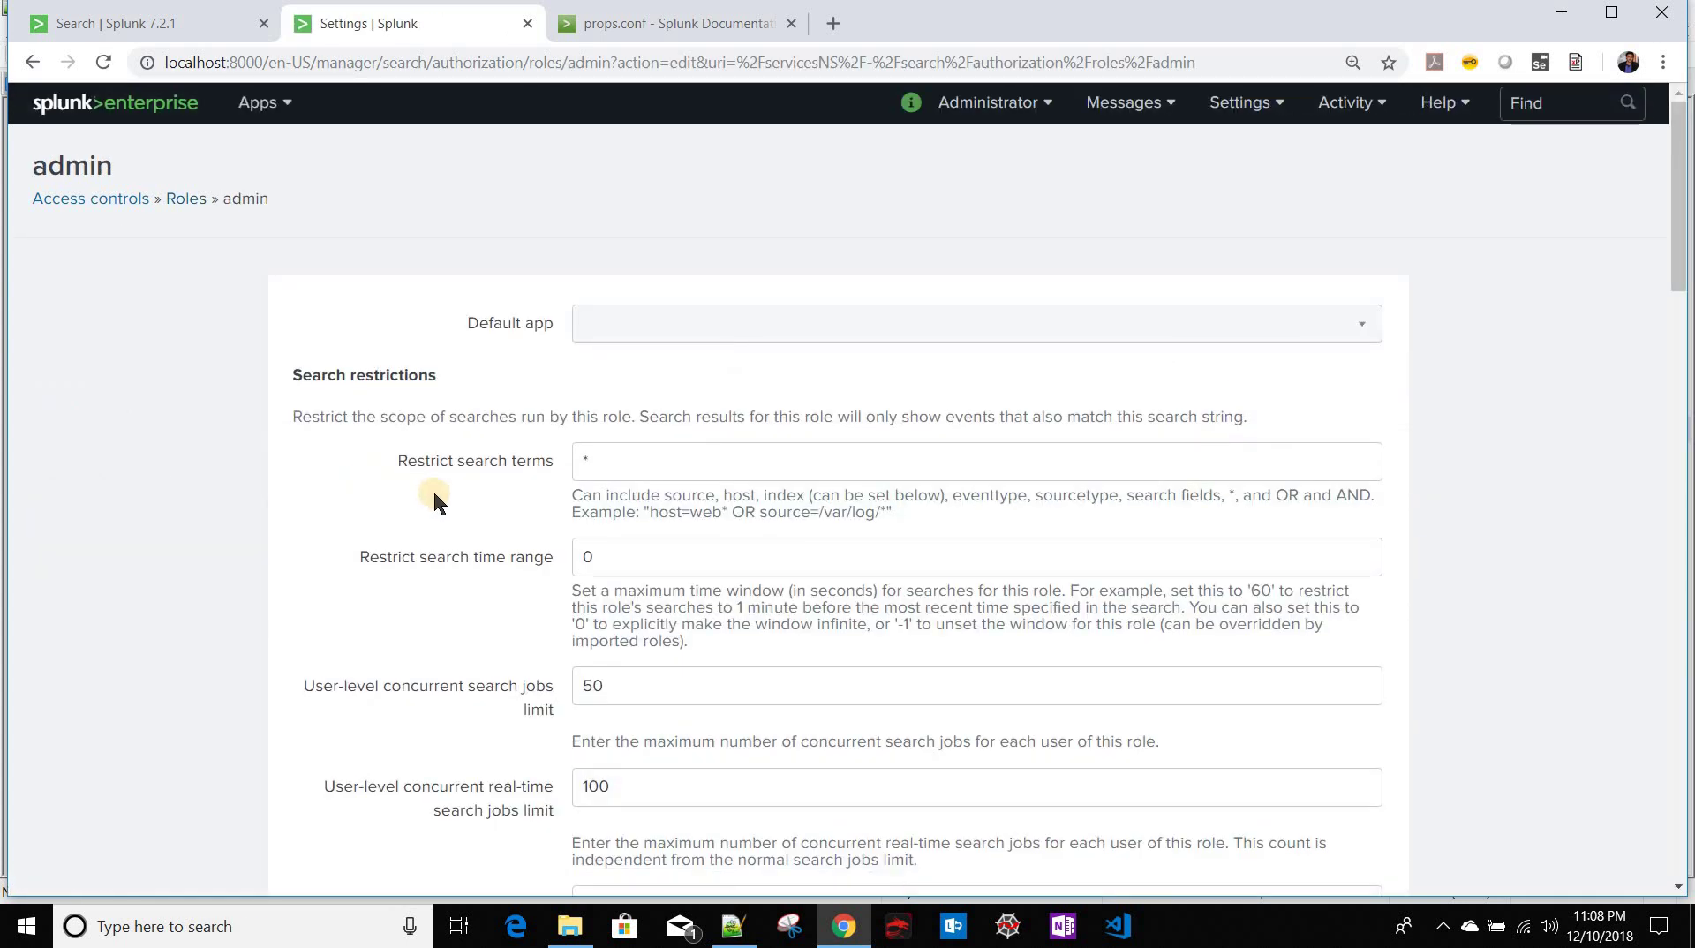
Step: Save the admin role inheriting can_delete and return to the delete search
{"action": "scroll", "coordinate": [435, 496], "scroll_direction": "down", "scroll_amount": 9}
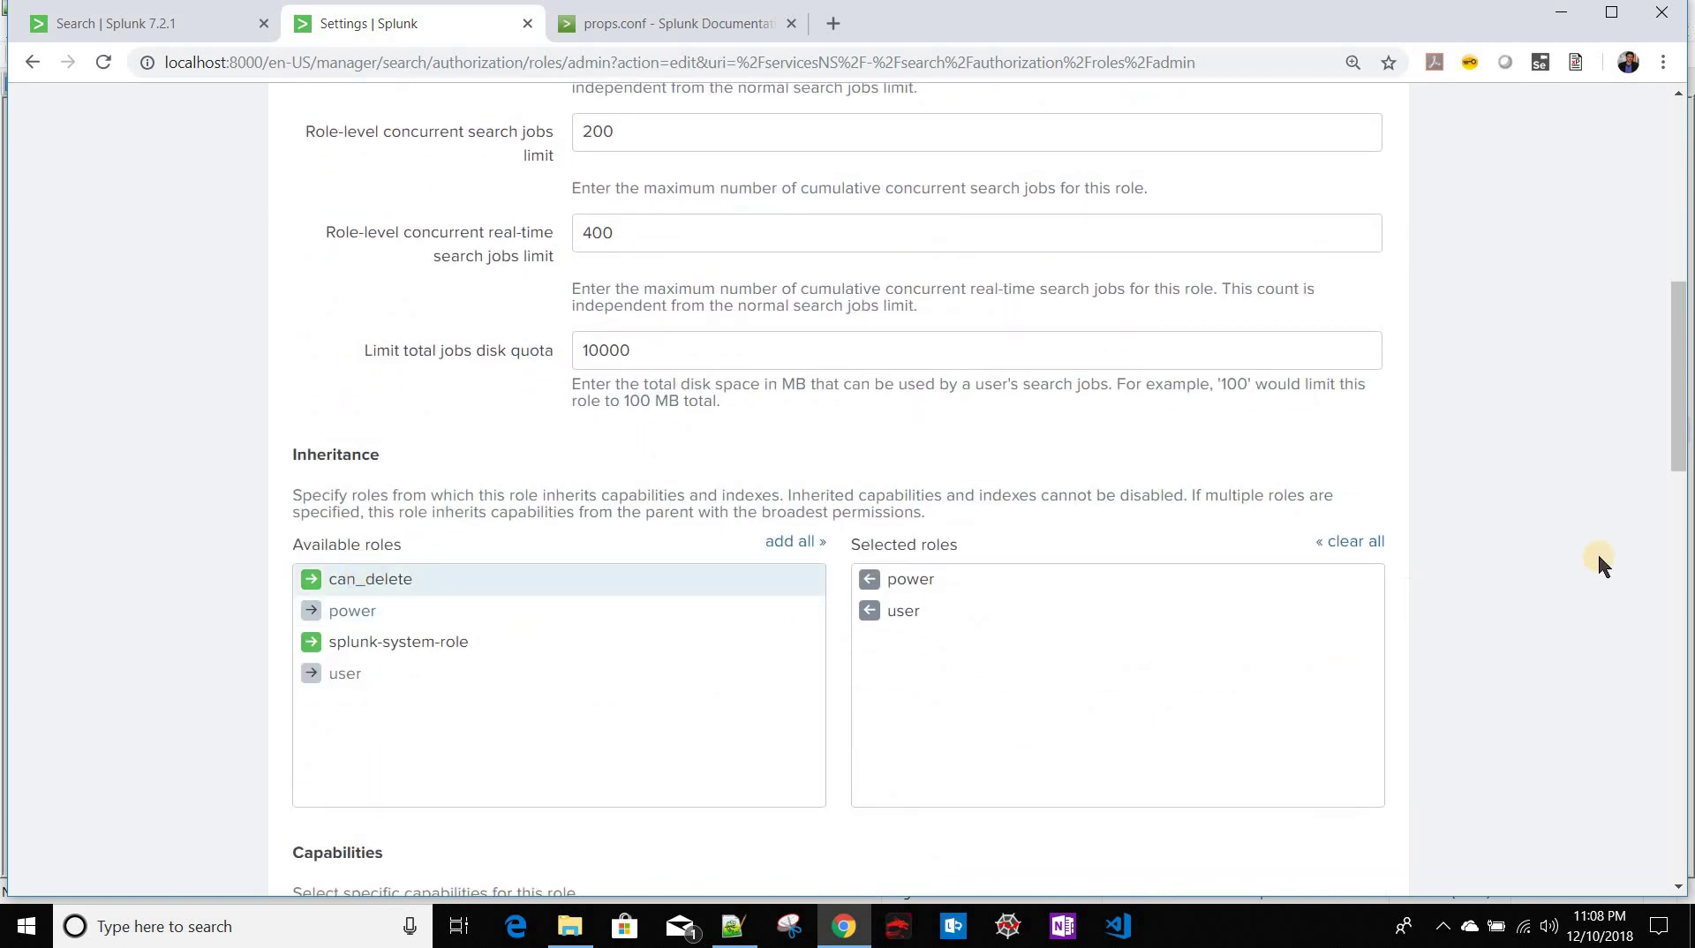
{"action": "scroll", "coordinate": [1461, 728], "scroll_direction": "down", "scroll_amount": 12}
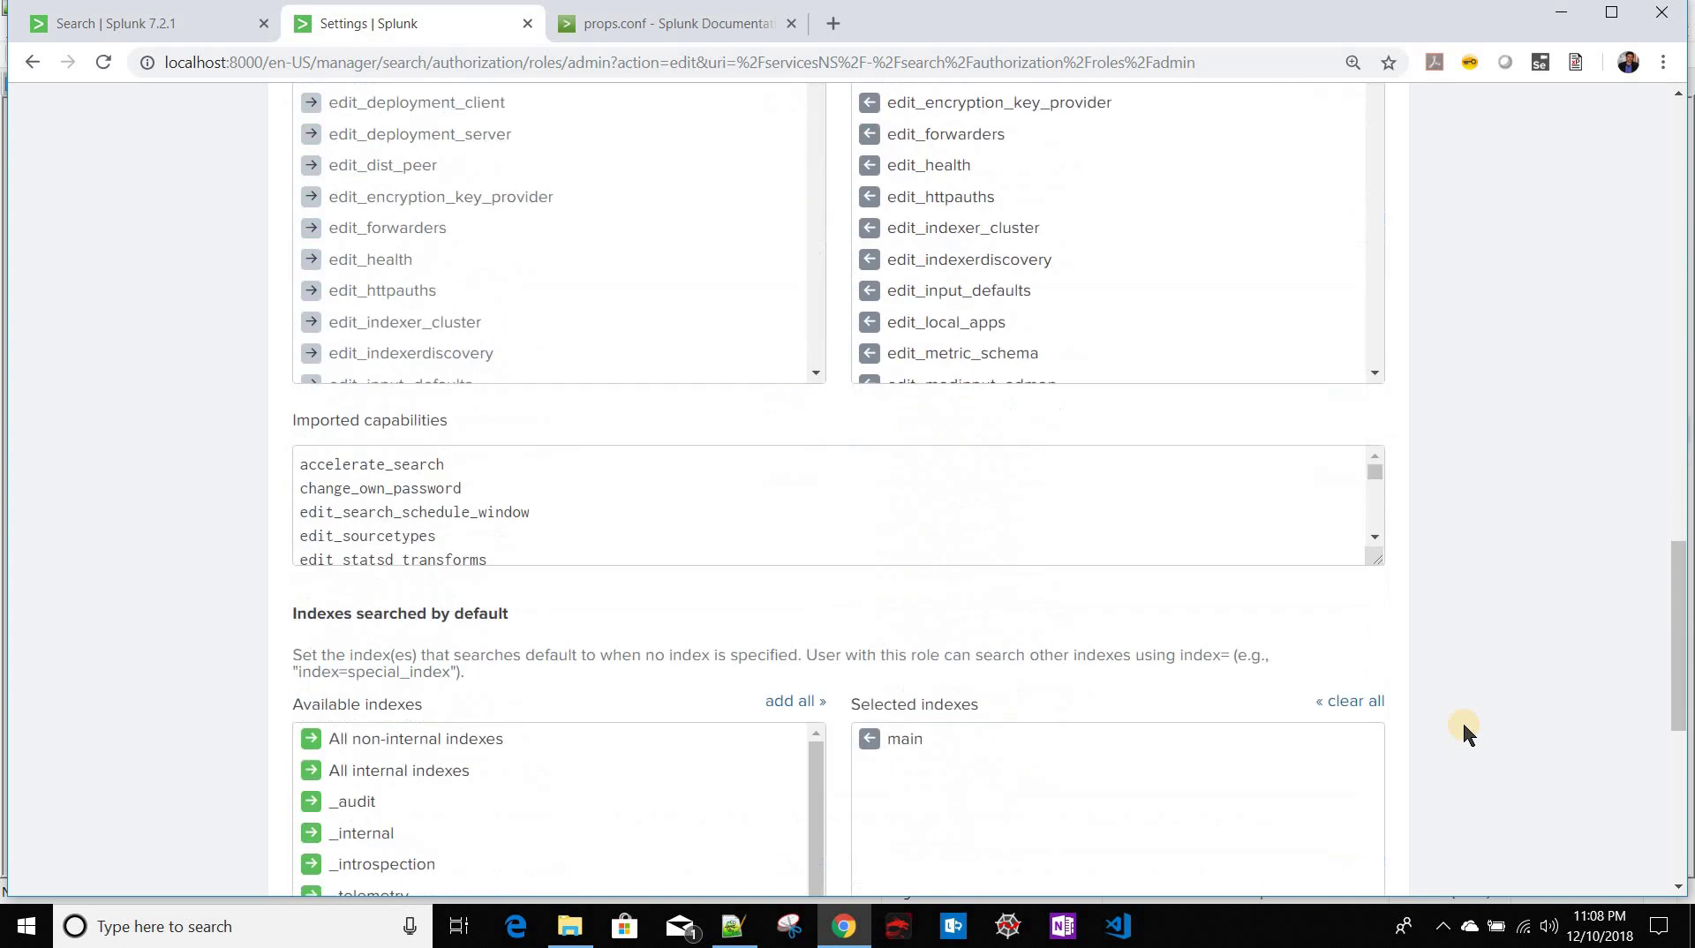
{"action": "scroll", "coordinate": [1463, 723], "scroll_direction": "down", "scroll_amount": 7}
{"action": "left_click", "coordinate": [1324, 797]}
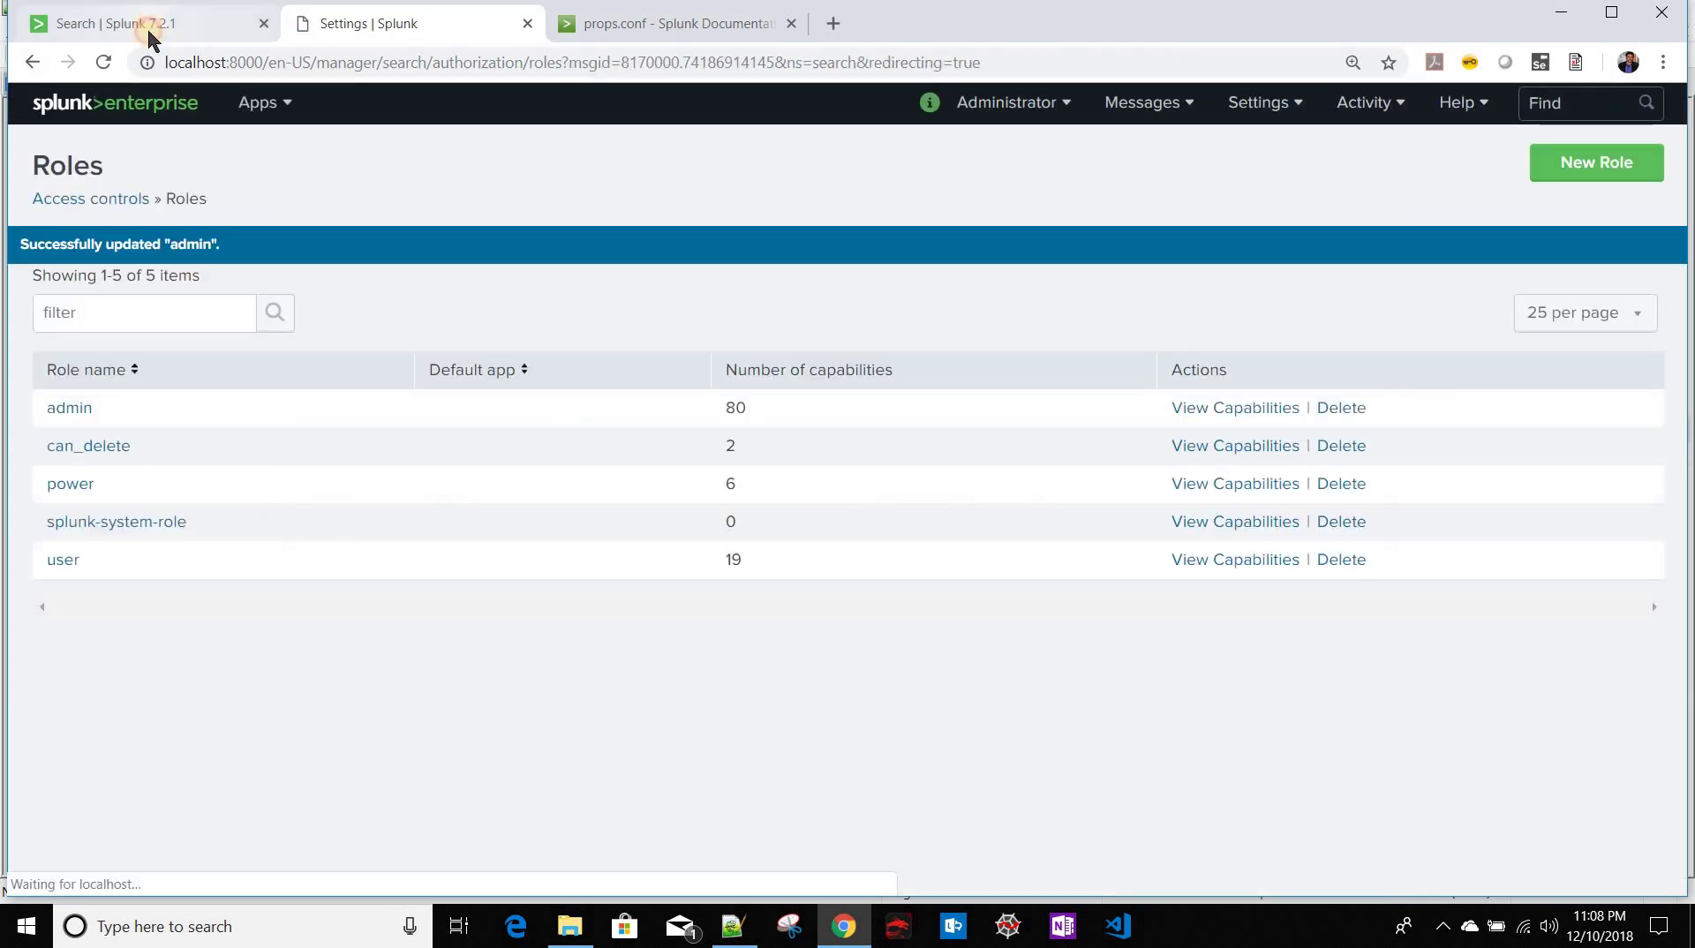
{"action": "left_click", "coordinate": [147, 26]}
{"action": "left_click", "coordinate": [297, 283]}
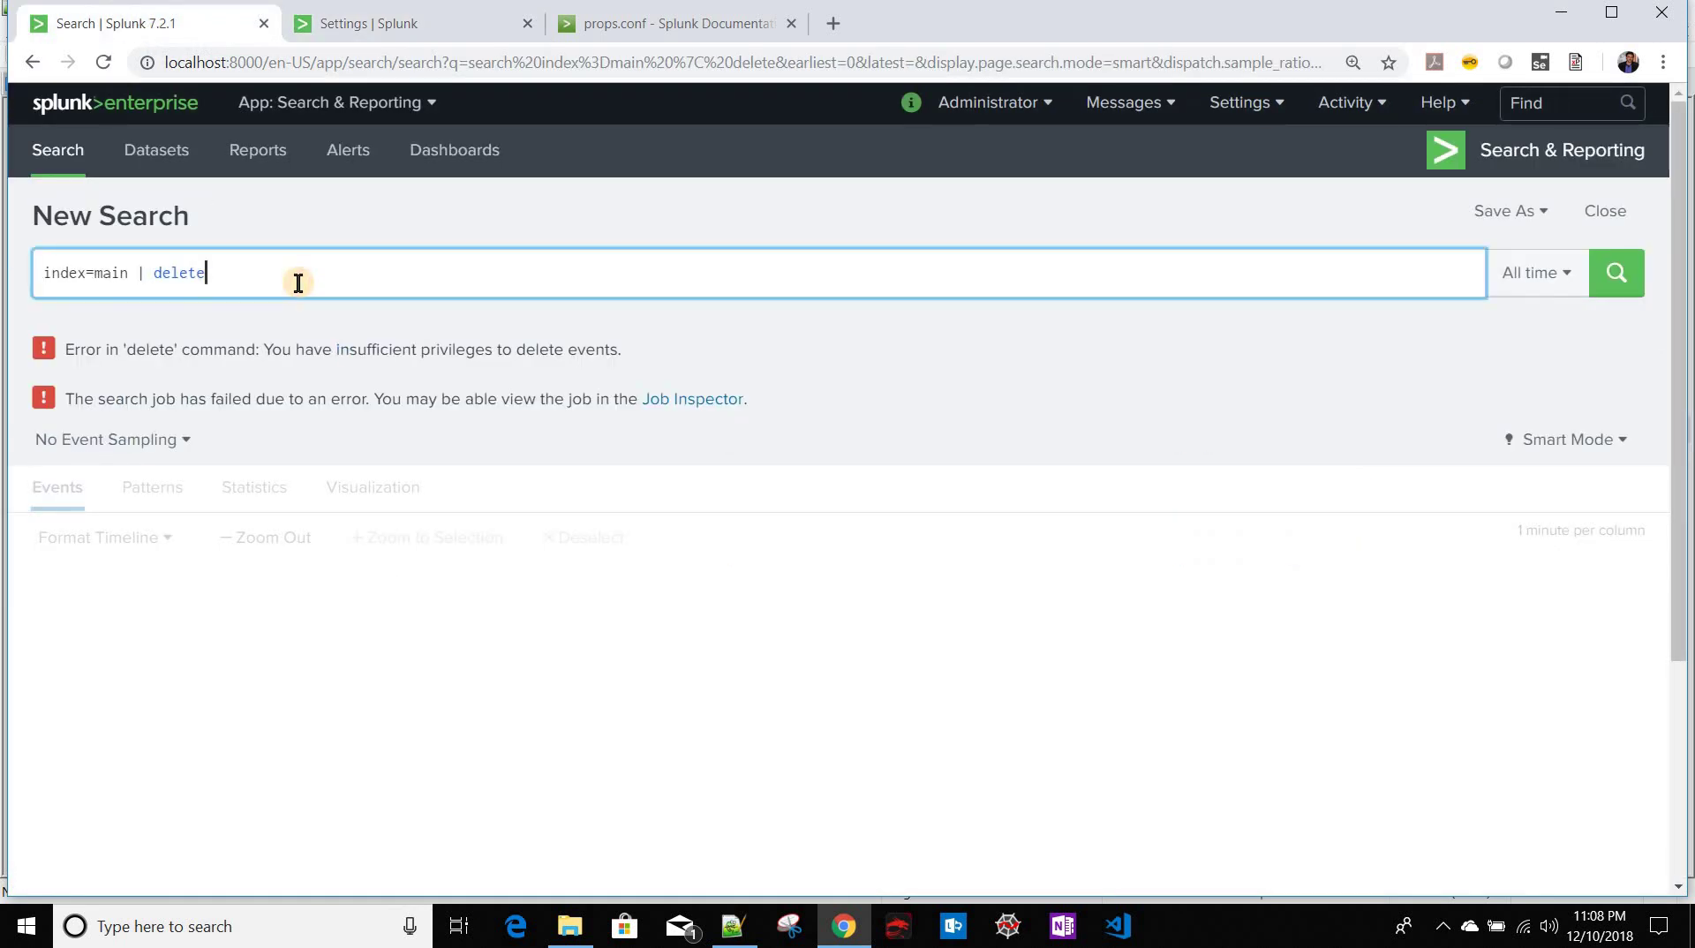
Step: Rerun the delete search to remove the three main-index events
{"action": "key", "text": "Return"}
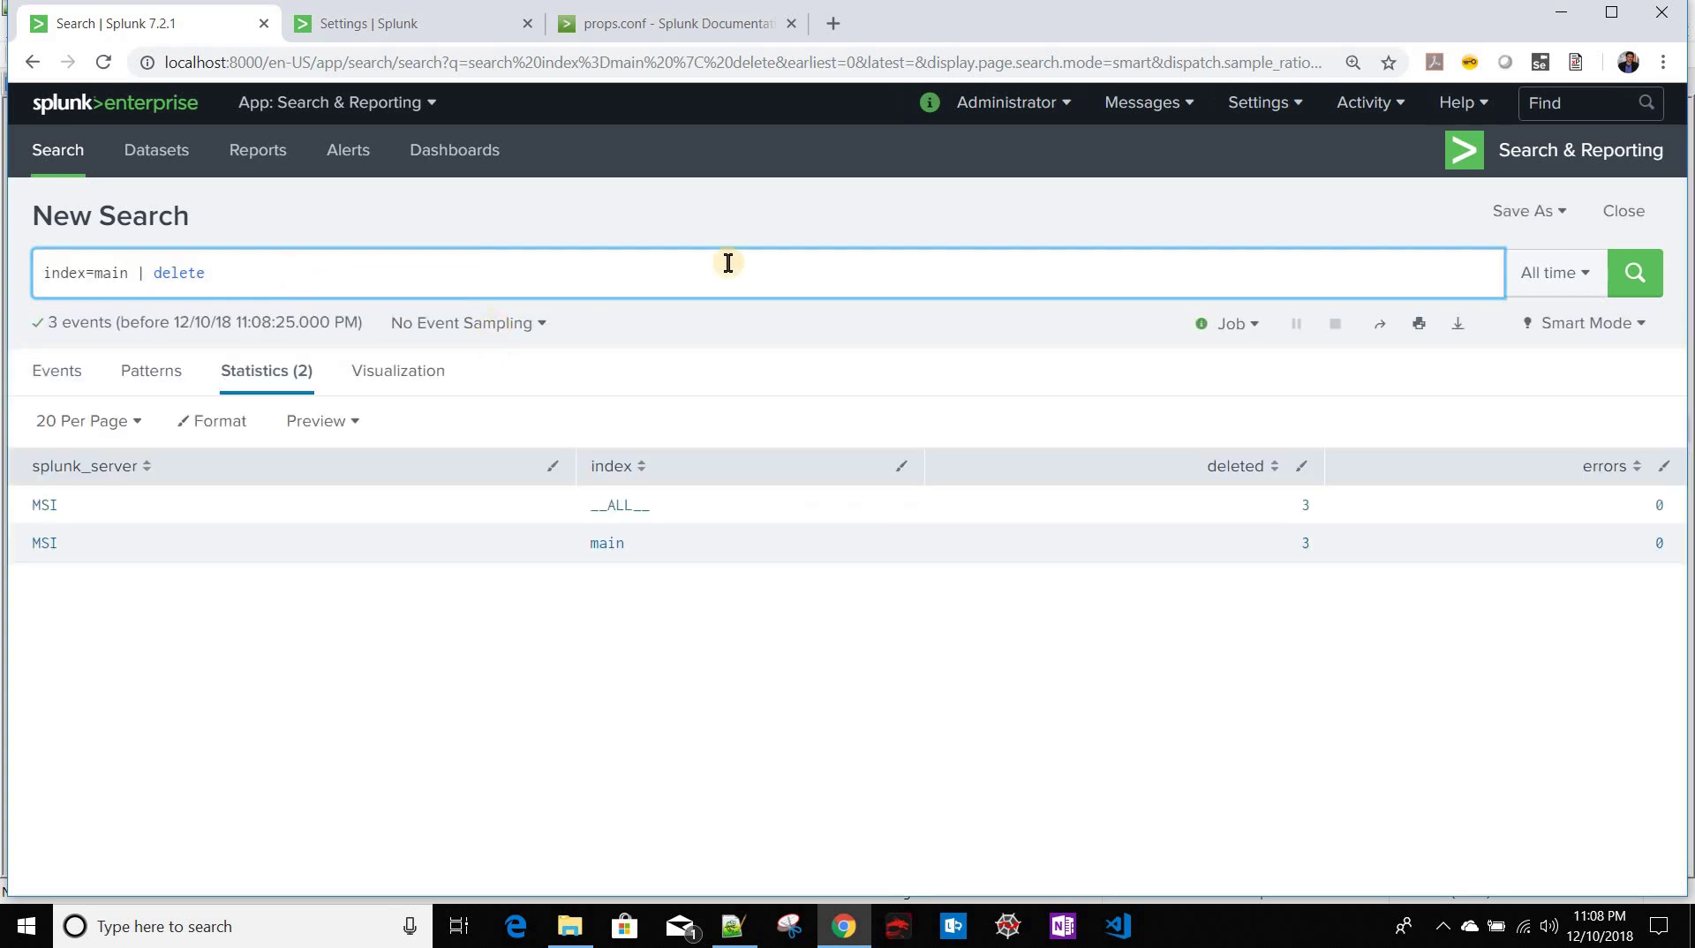
{"action": "left_click", "coordinate": [1248, 102]}
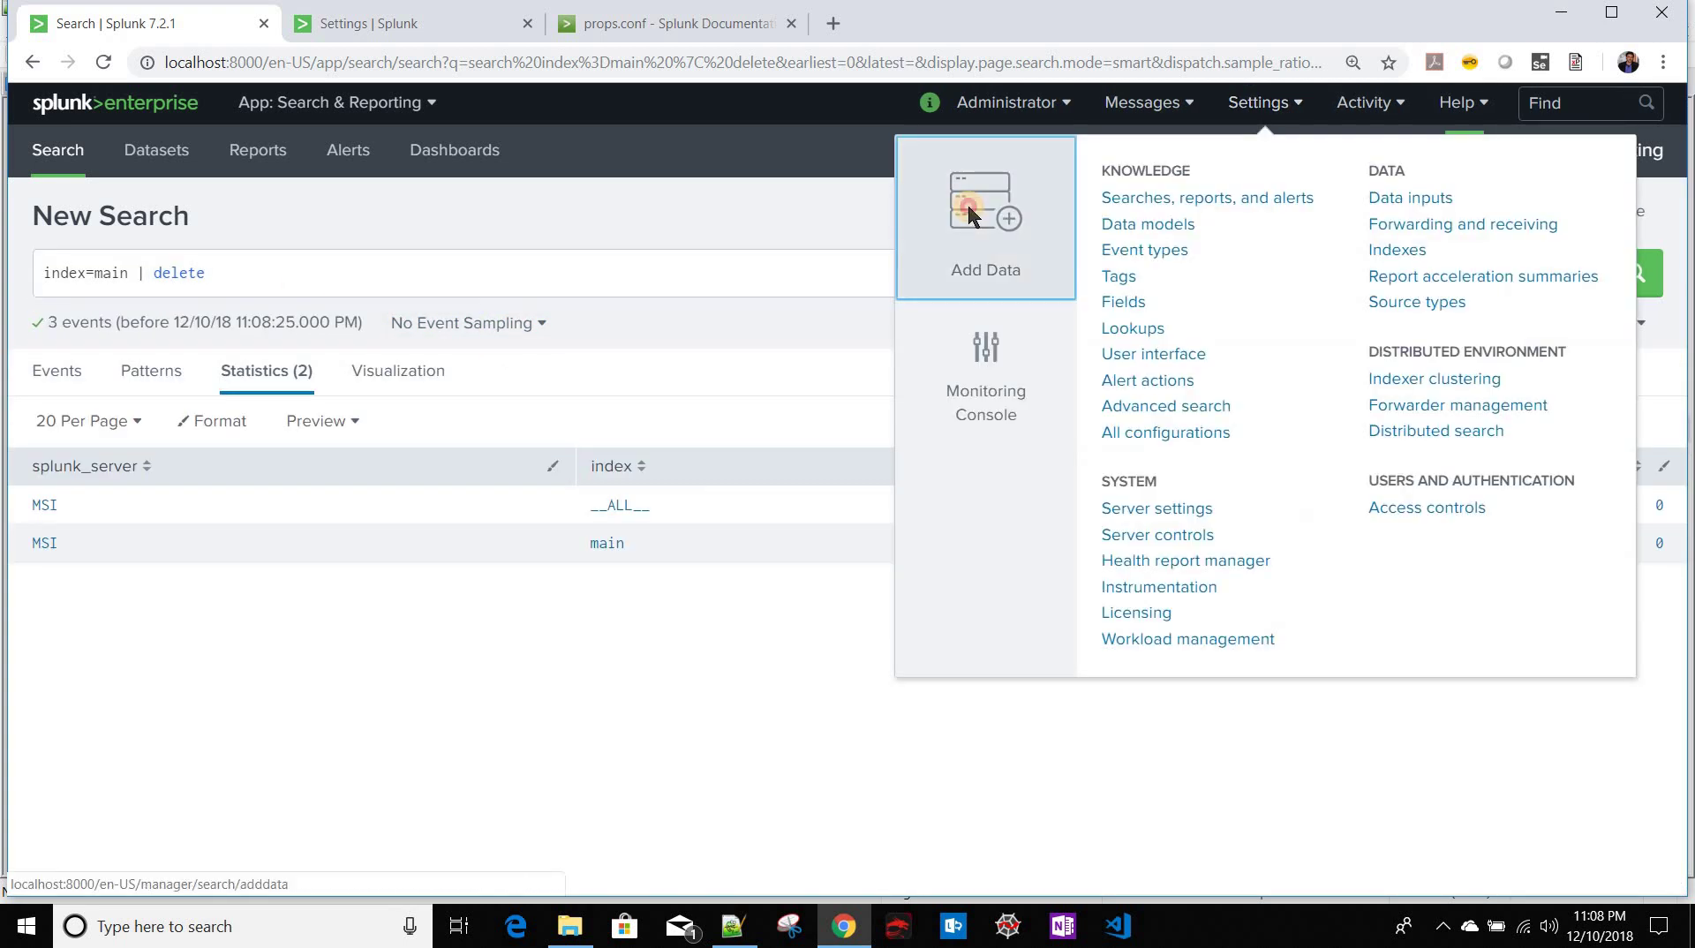
{"action": "left_click", "coordinate": [968, 205]}
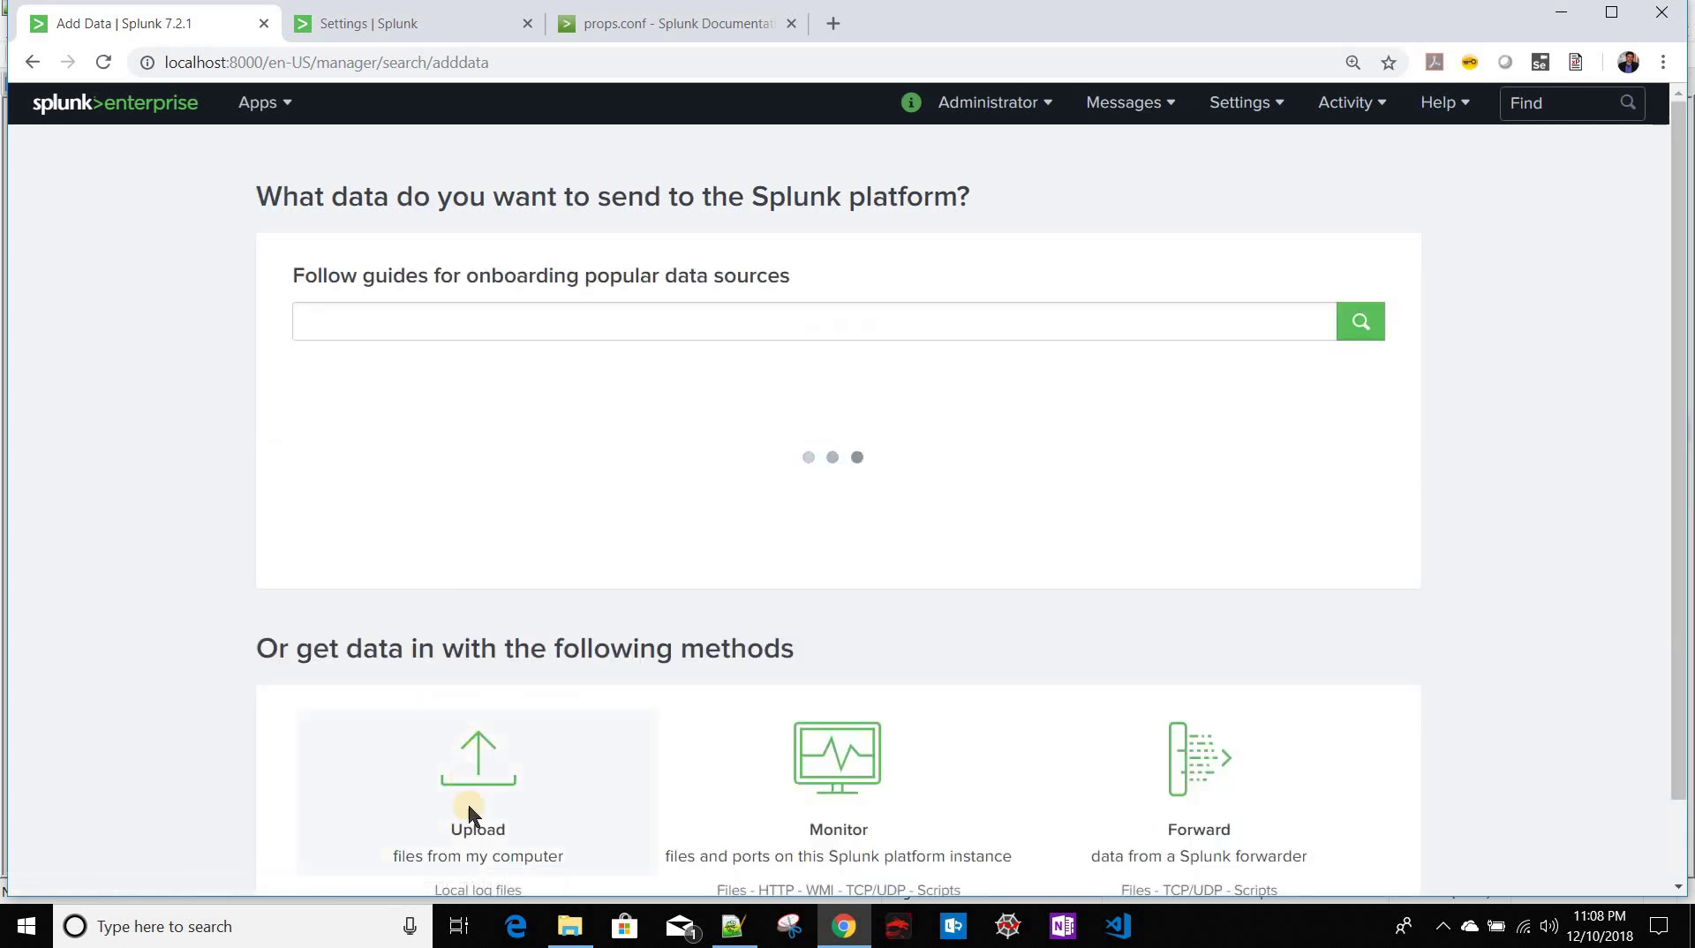
Step: Upload data2 again via Add Data and expand the Advanced source type settings
{"action": "scroll", "coordinate": [473, 685], "scroll_direction": "down", "scroll_amount": 3}
{"action": "left_click", "coordinate": [477, 685]}
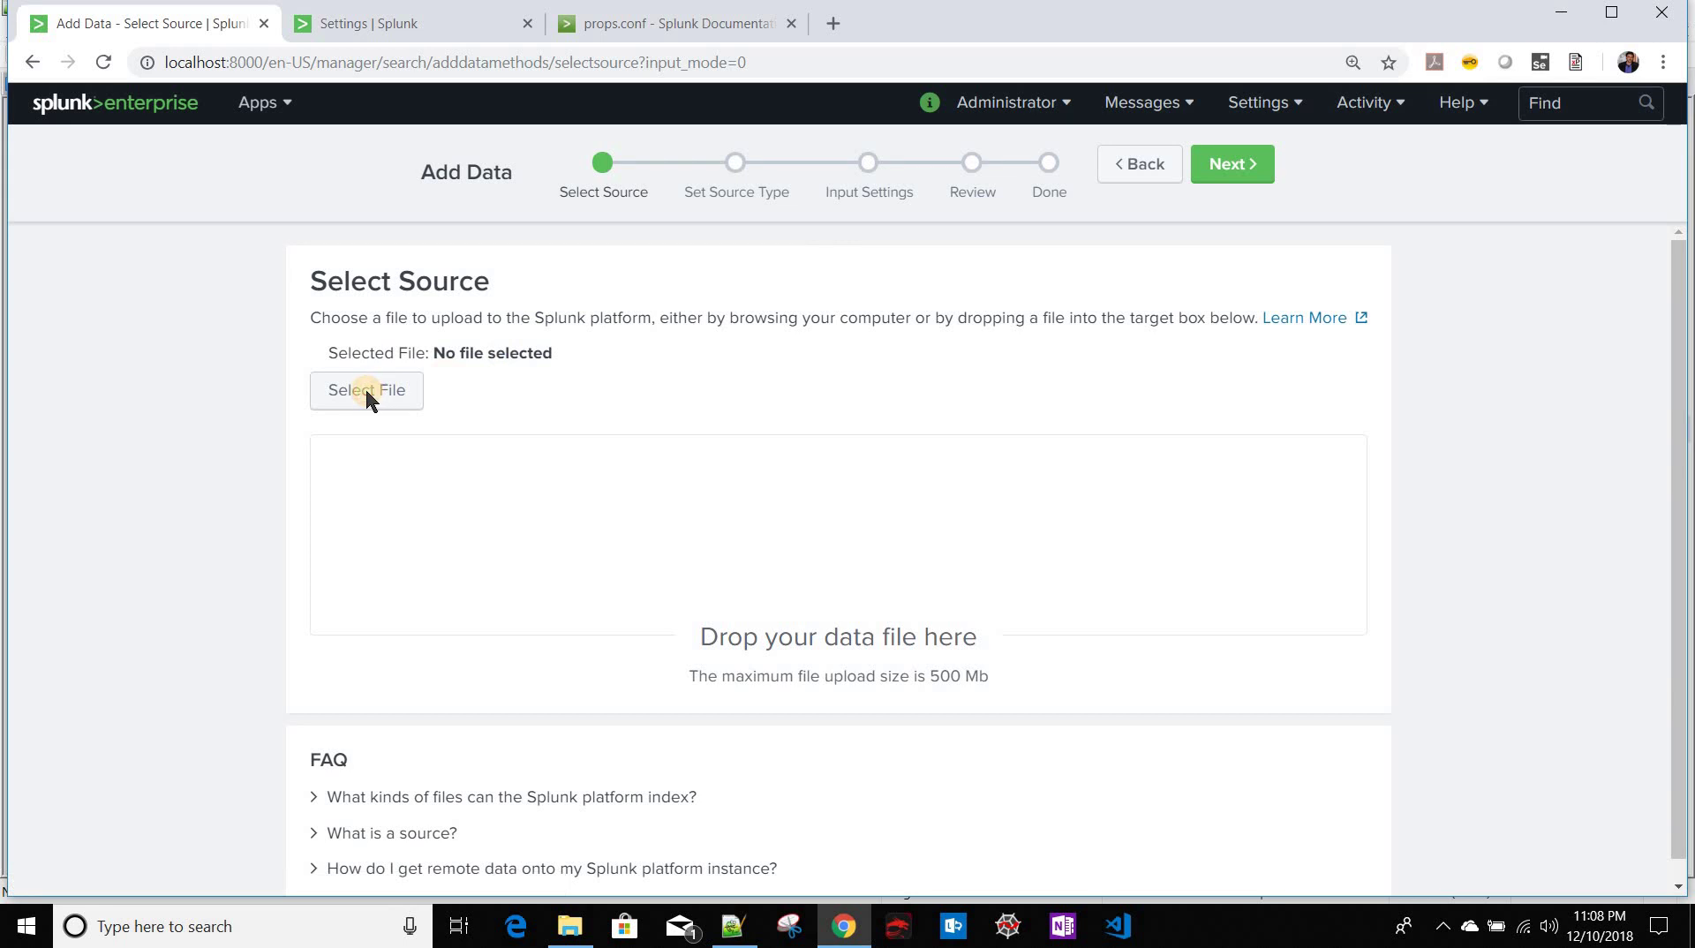
{"action": "left_click", "coordinate": [367, 391]}
{"action": "left_click", "coordinate": [252, 197]}
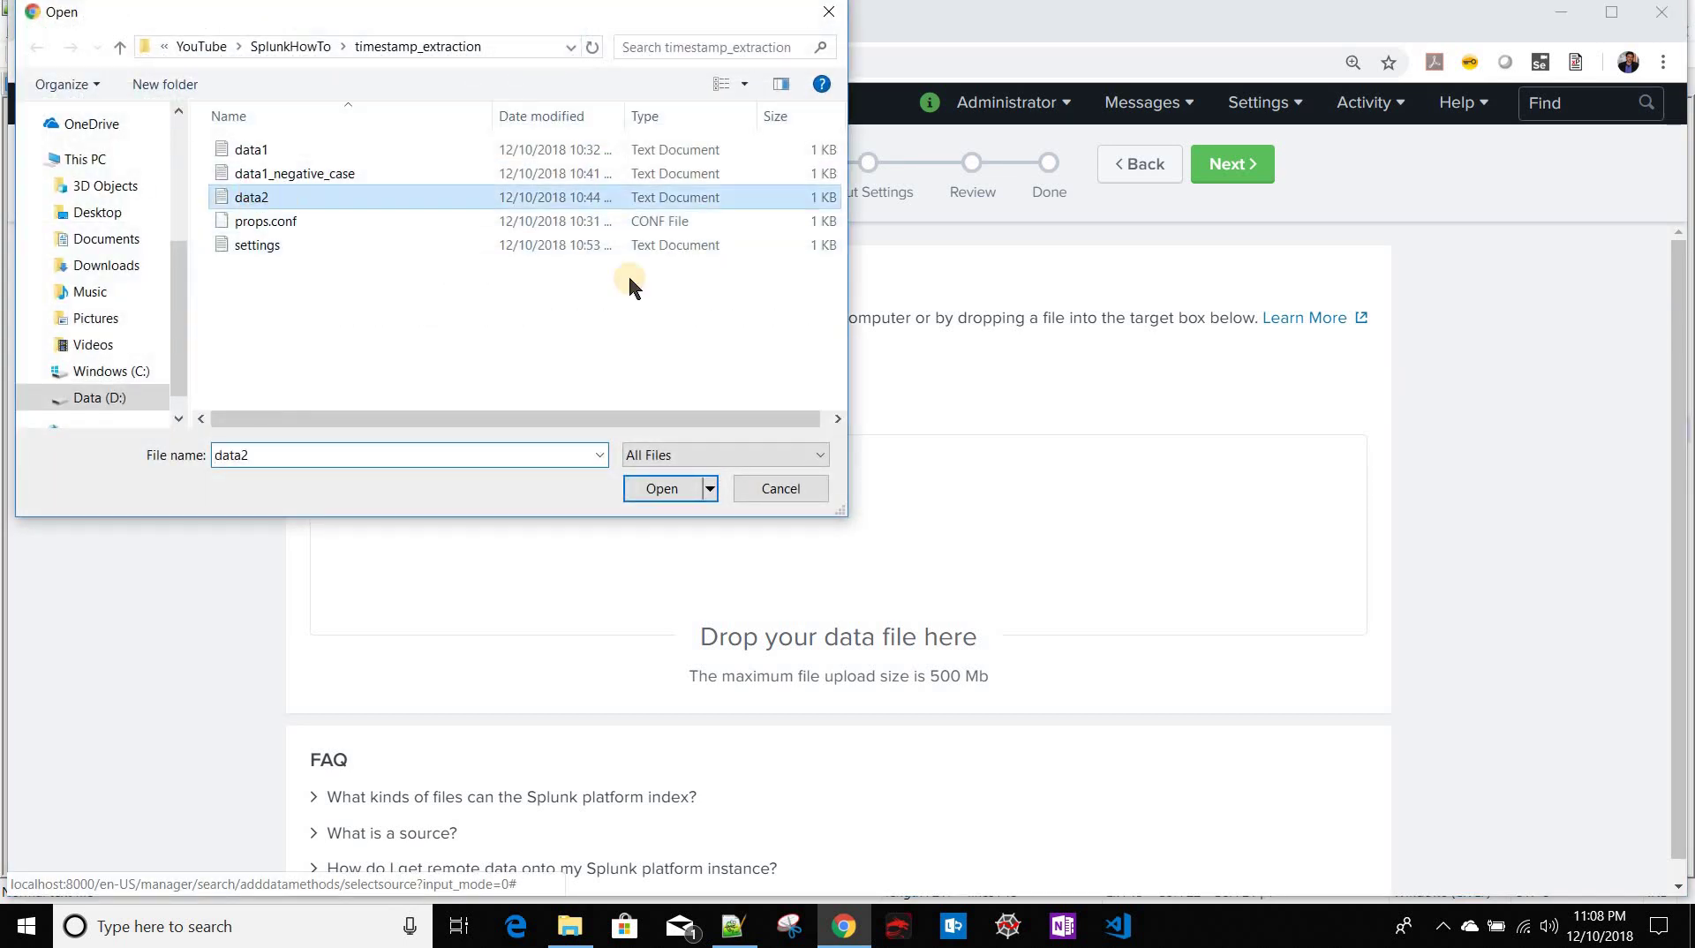
{"action": "key", "text": "Return"}
{"action": "left_click", "coordinate": [1247, 168]}
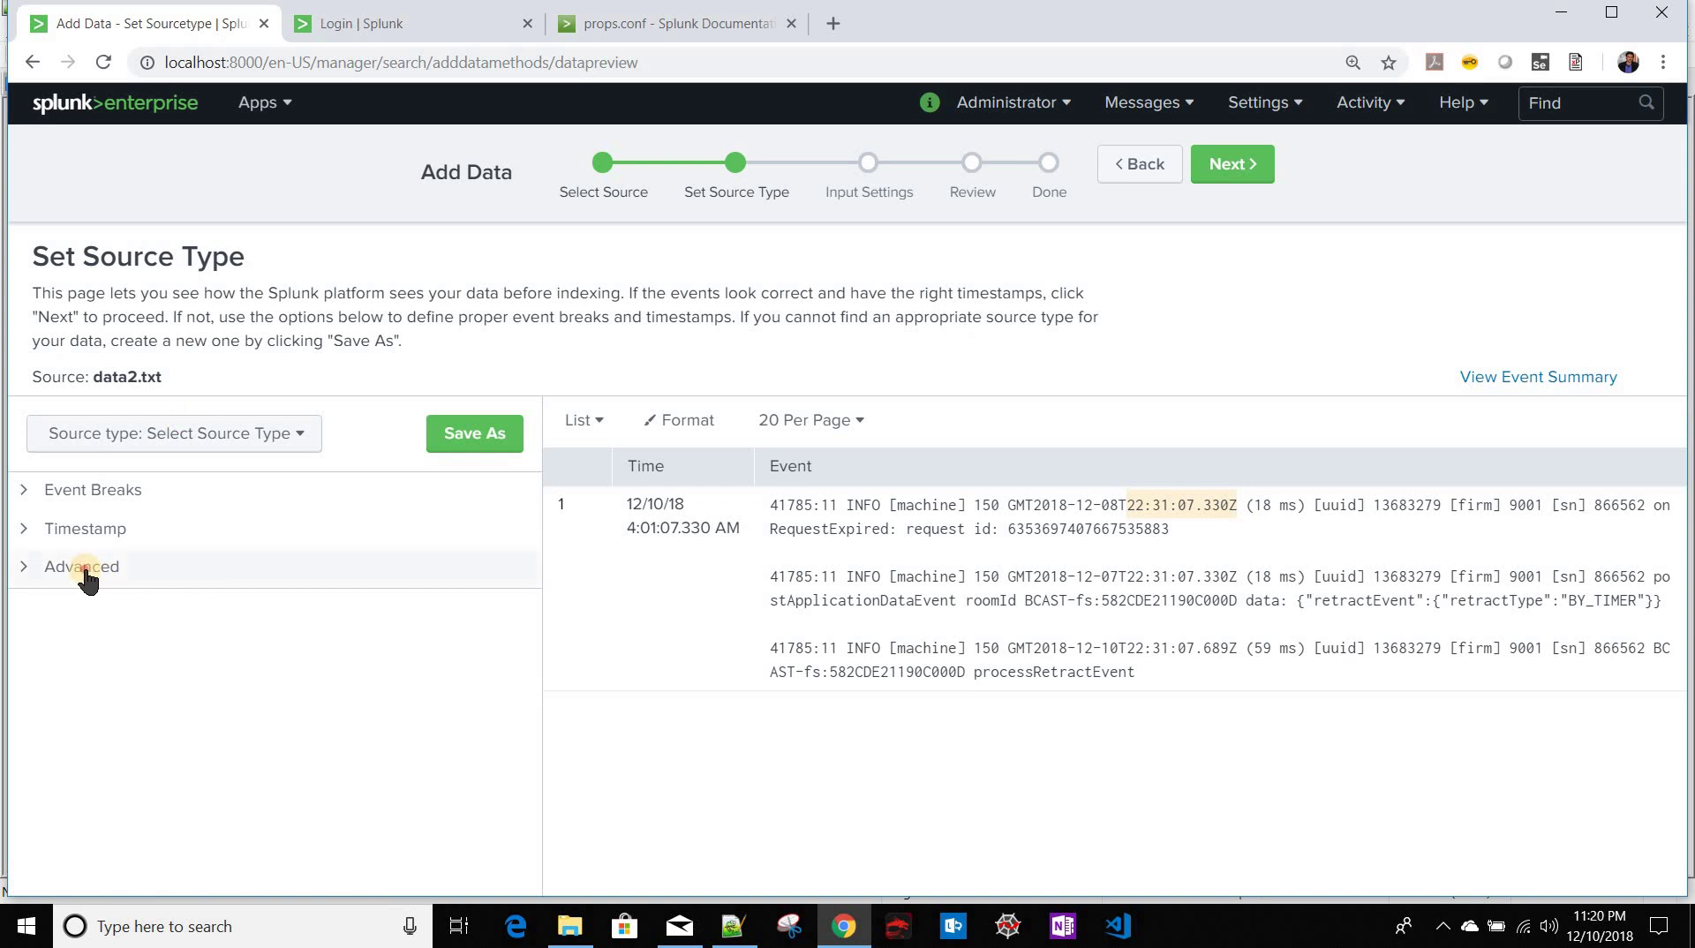
{"action": "left_click", "coordinate": [87, 570]}
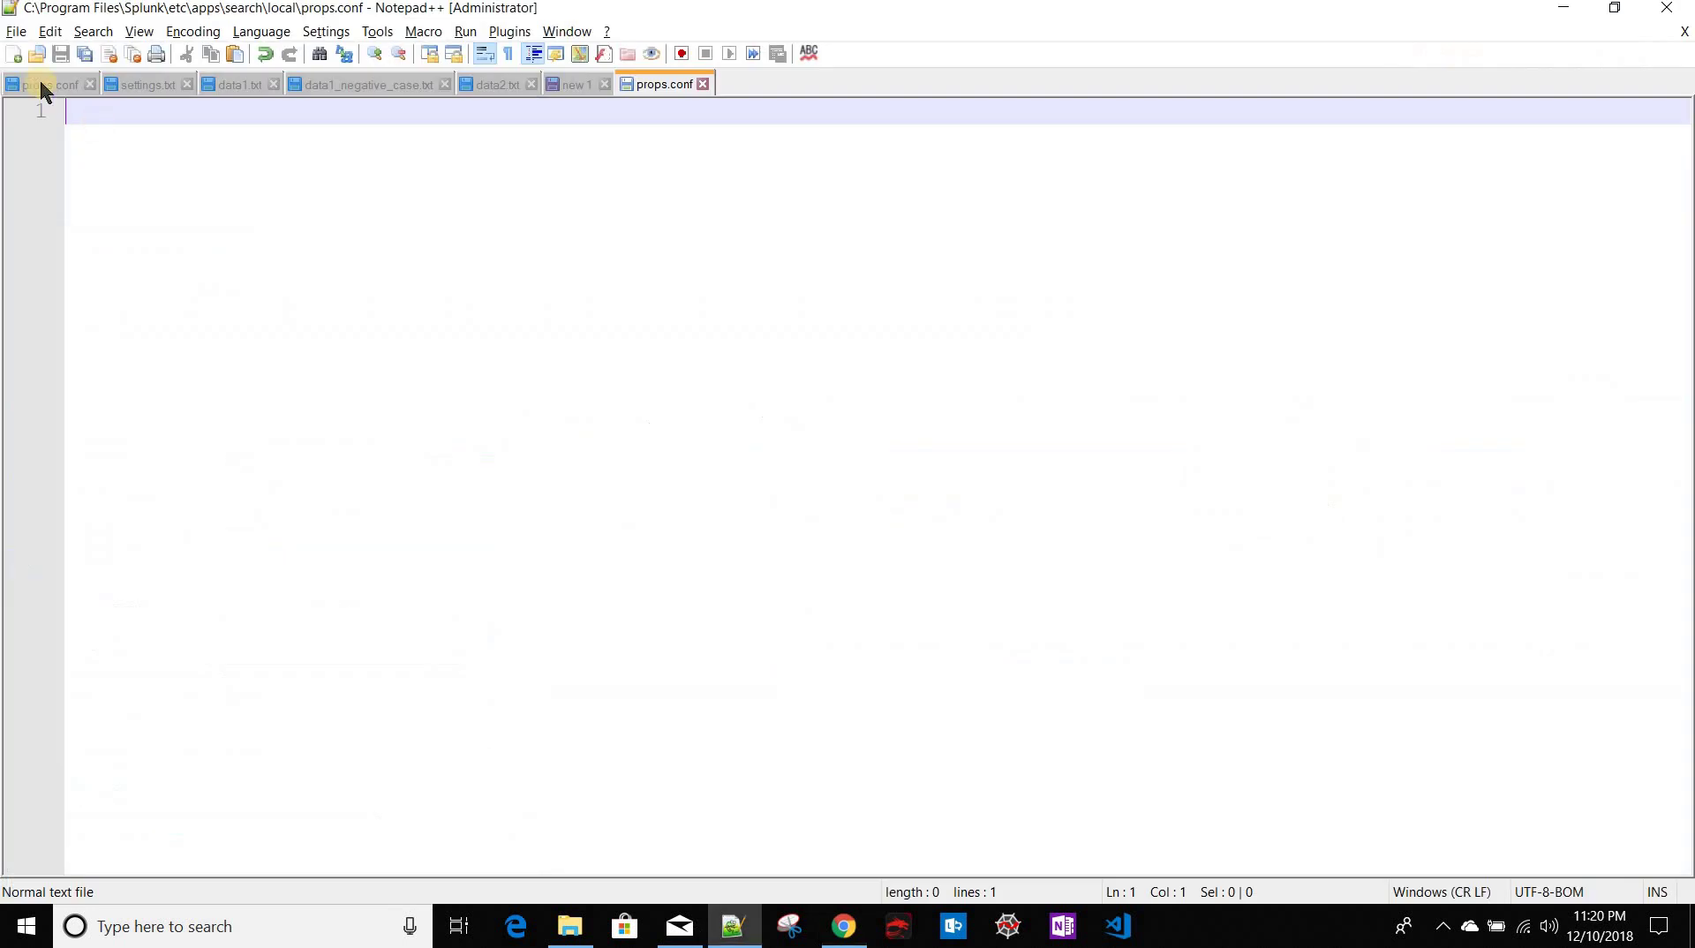
Step: Add BREAK_ONLY_BEFORE_DATE = true, copied from props.conf, as an advanced setting
{"action": "key", "text": "ctrl+Tab"}
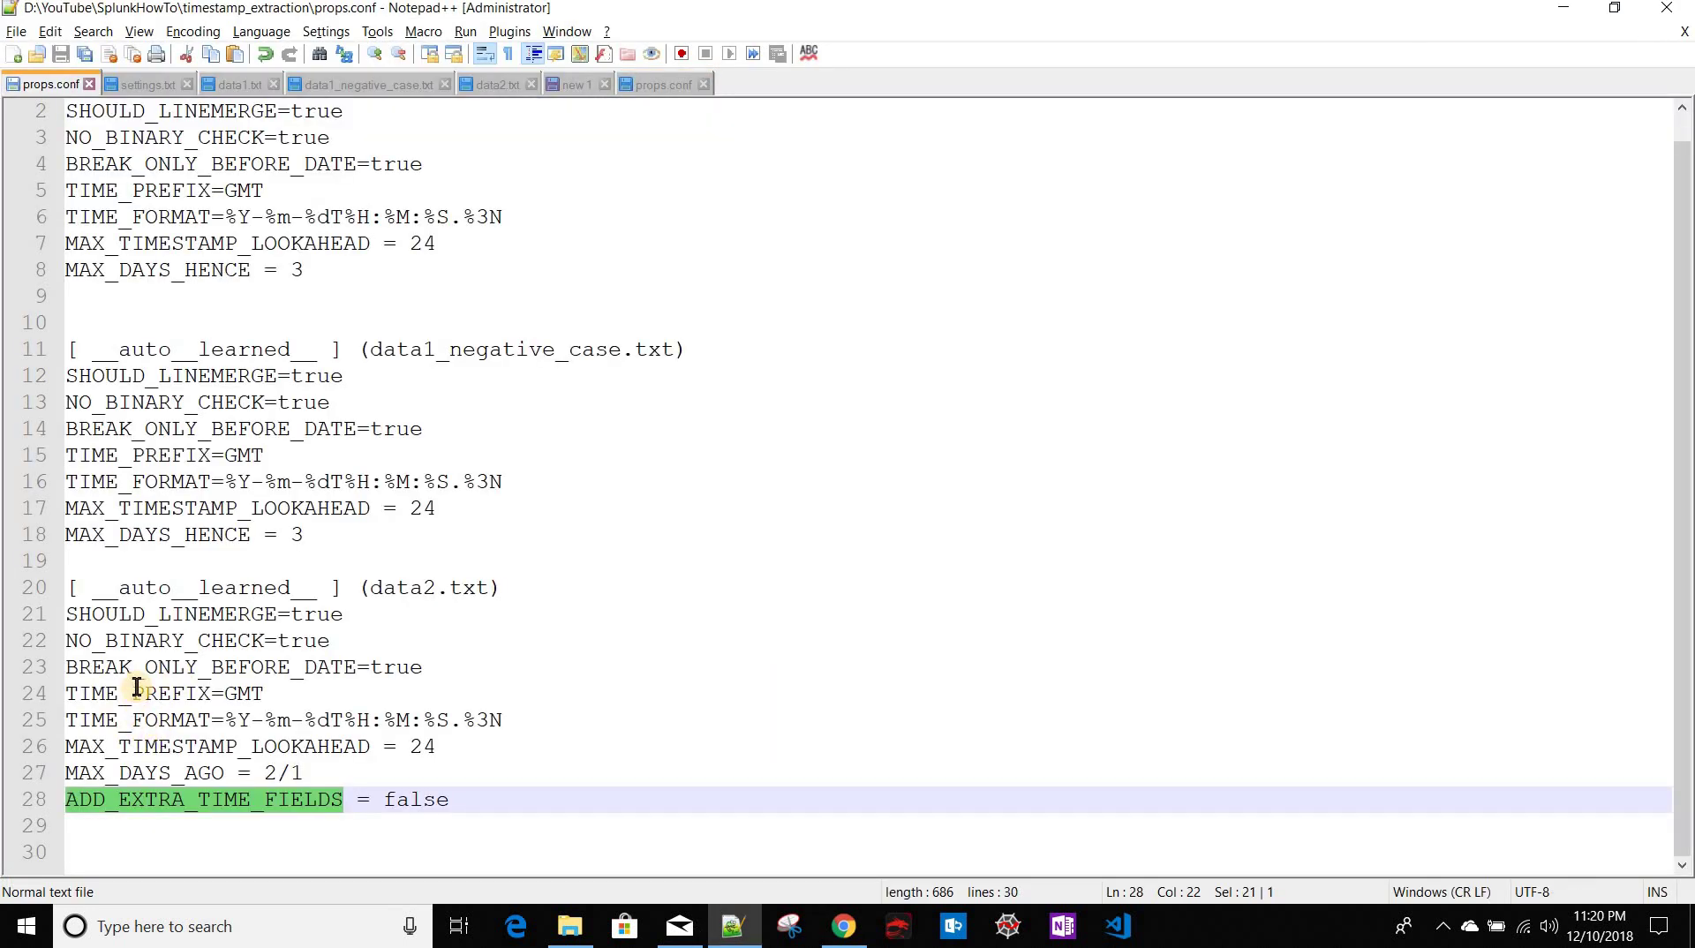
{"action": "left_click", "coordinate": [137, 689]}
{"action": "double_click", "coordinate": [155, 668]}
{"action": "key", "text": "ctrl+c"}
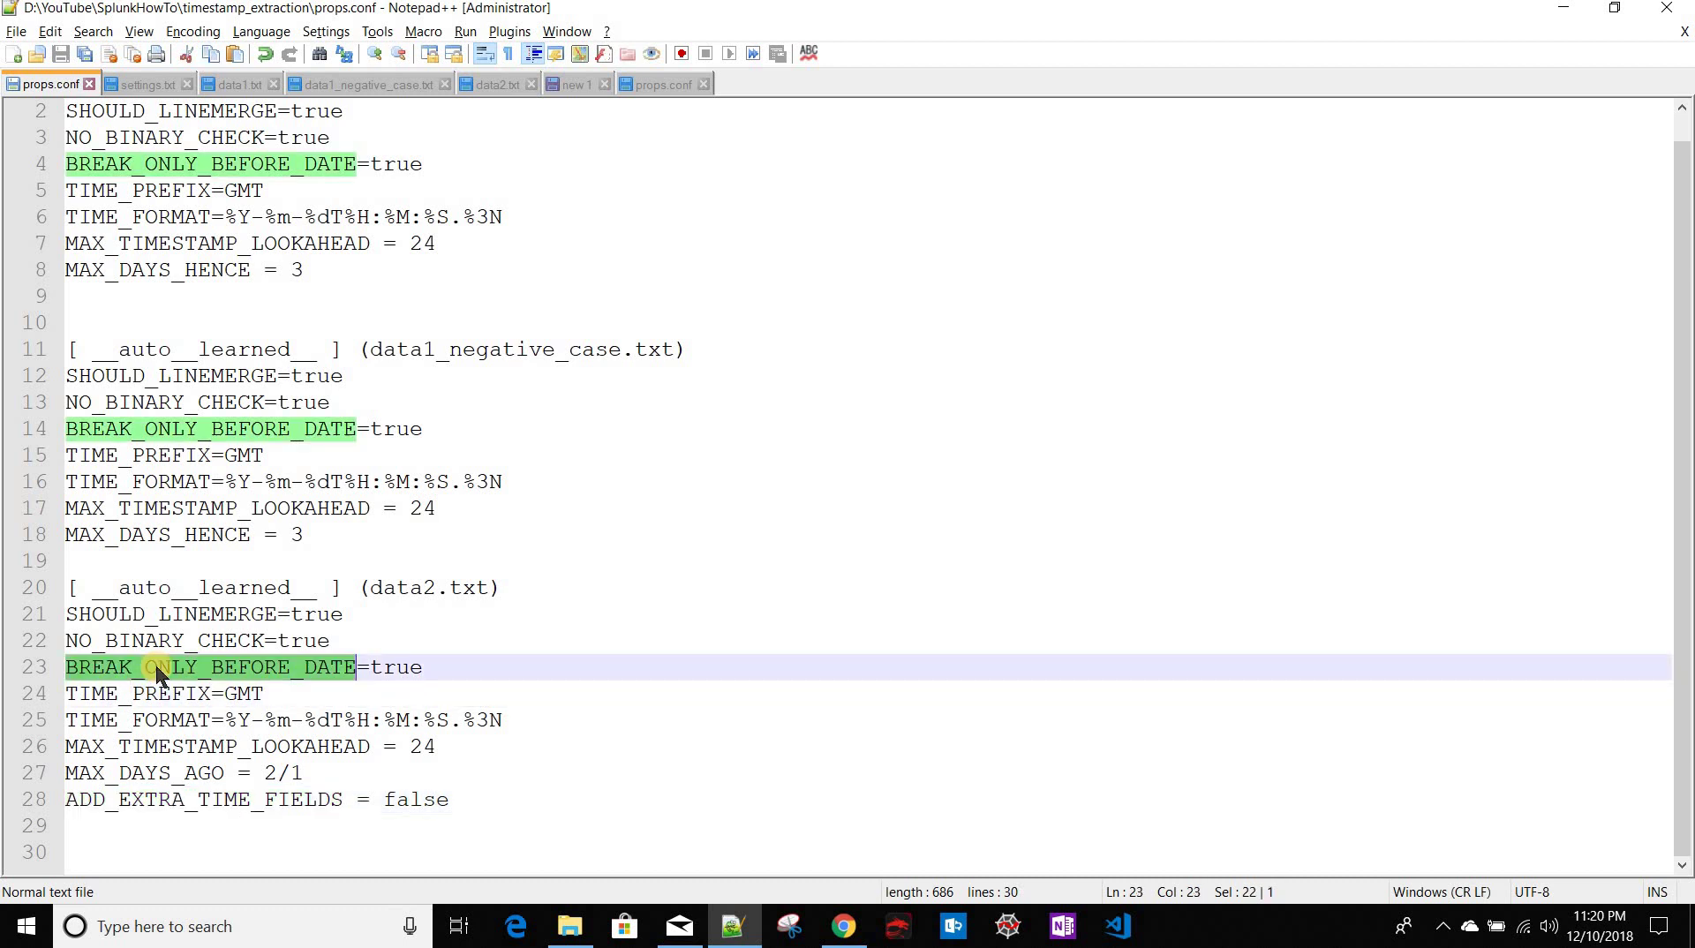
{"action": "key", "text": "alt+Tab"}
{"action": "left_click", "coordinate": [79, 792]}
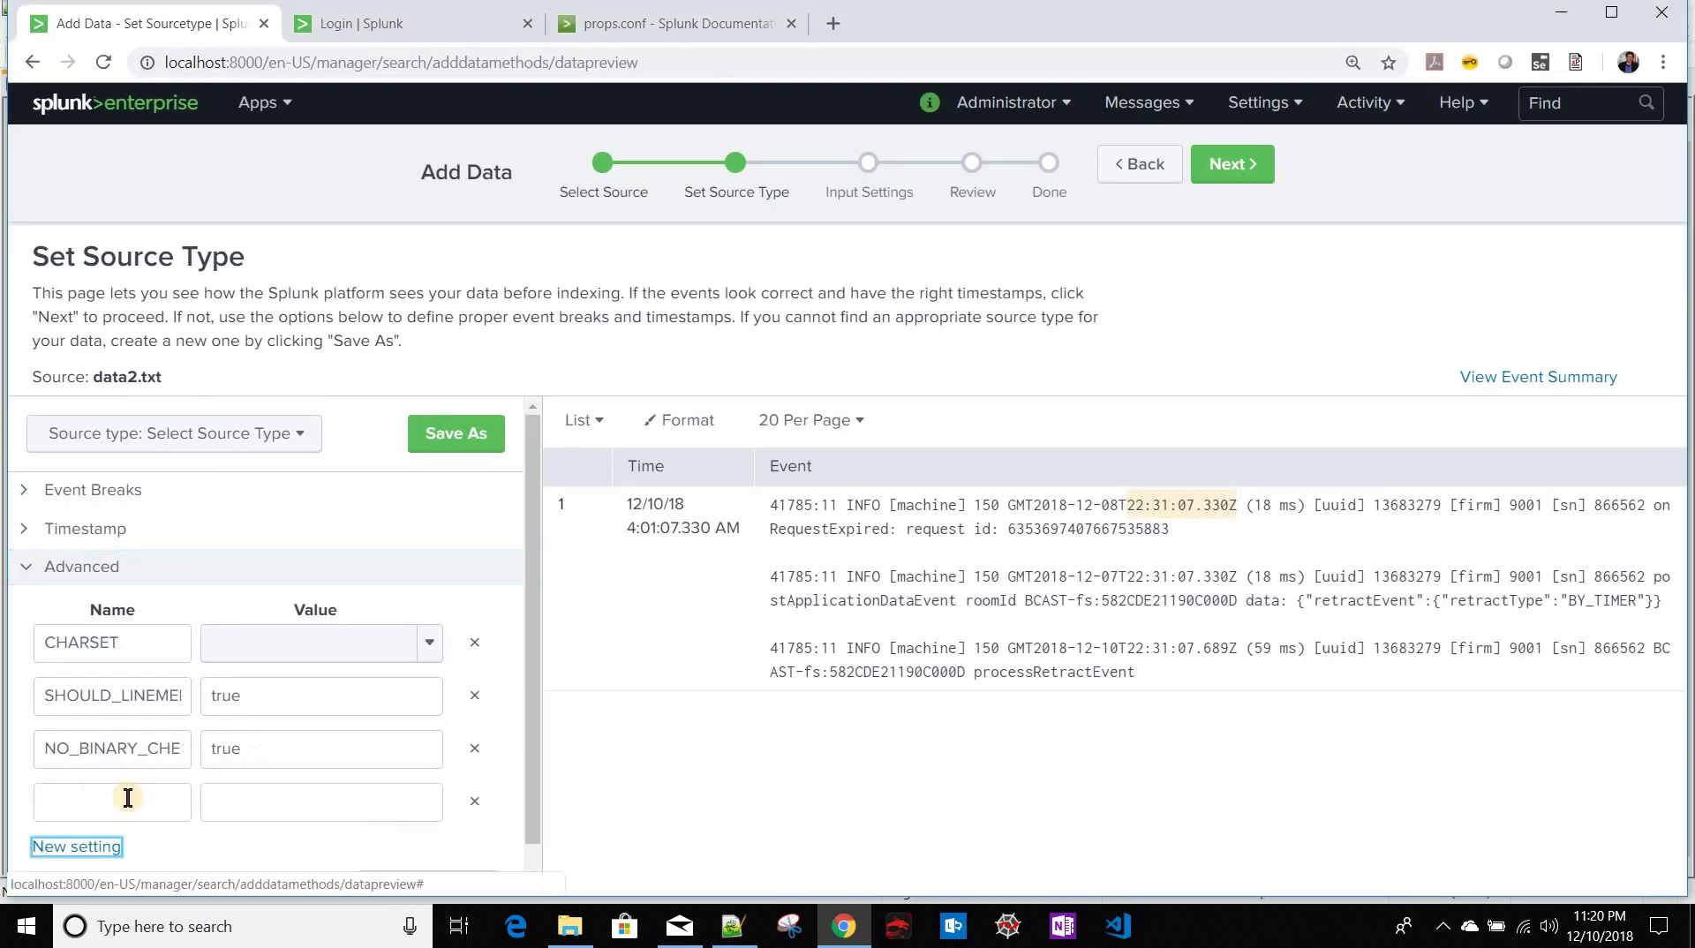
{"action": "key", "text": "ctrl+v"}
{"action": "left_click", "coordinate": [307, 806]}
{"action": "type", "text": "true"}
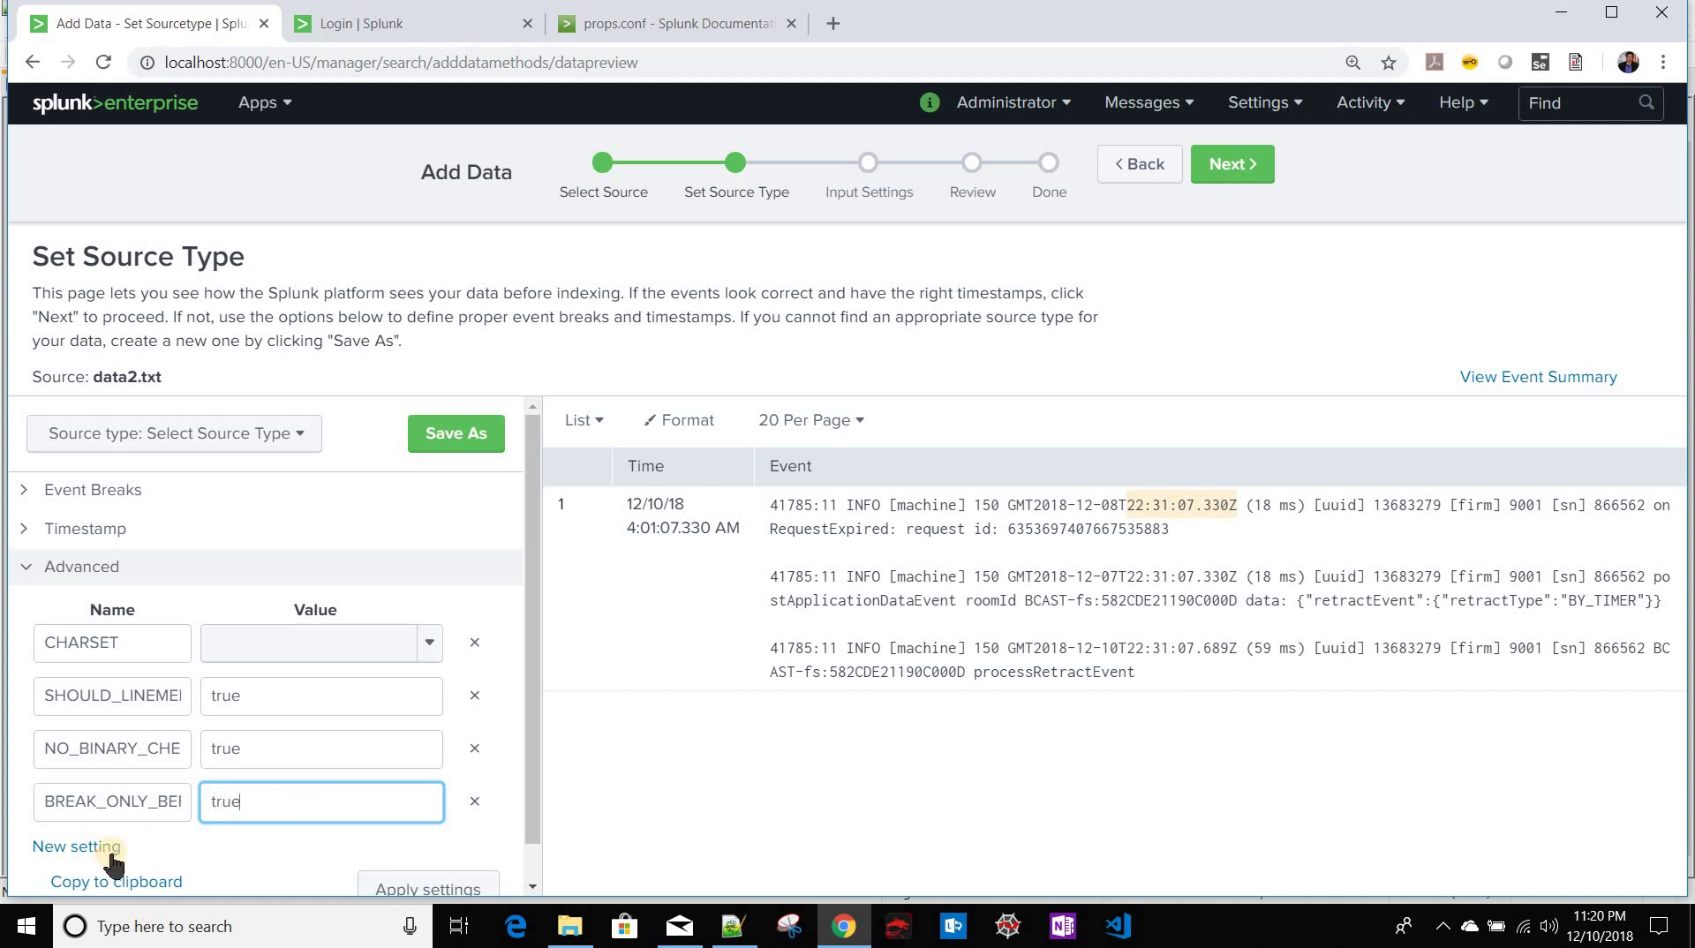
Step: Add TIME_PREFIX = GMT as an advanced setting
{"action": "key", "text": "alt+Tab"}
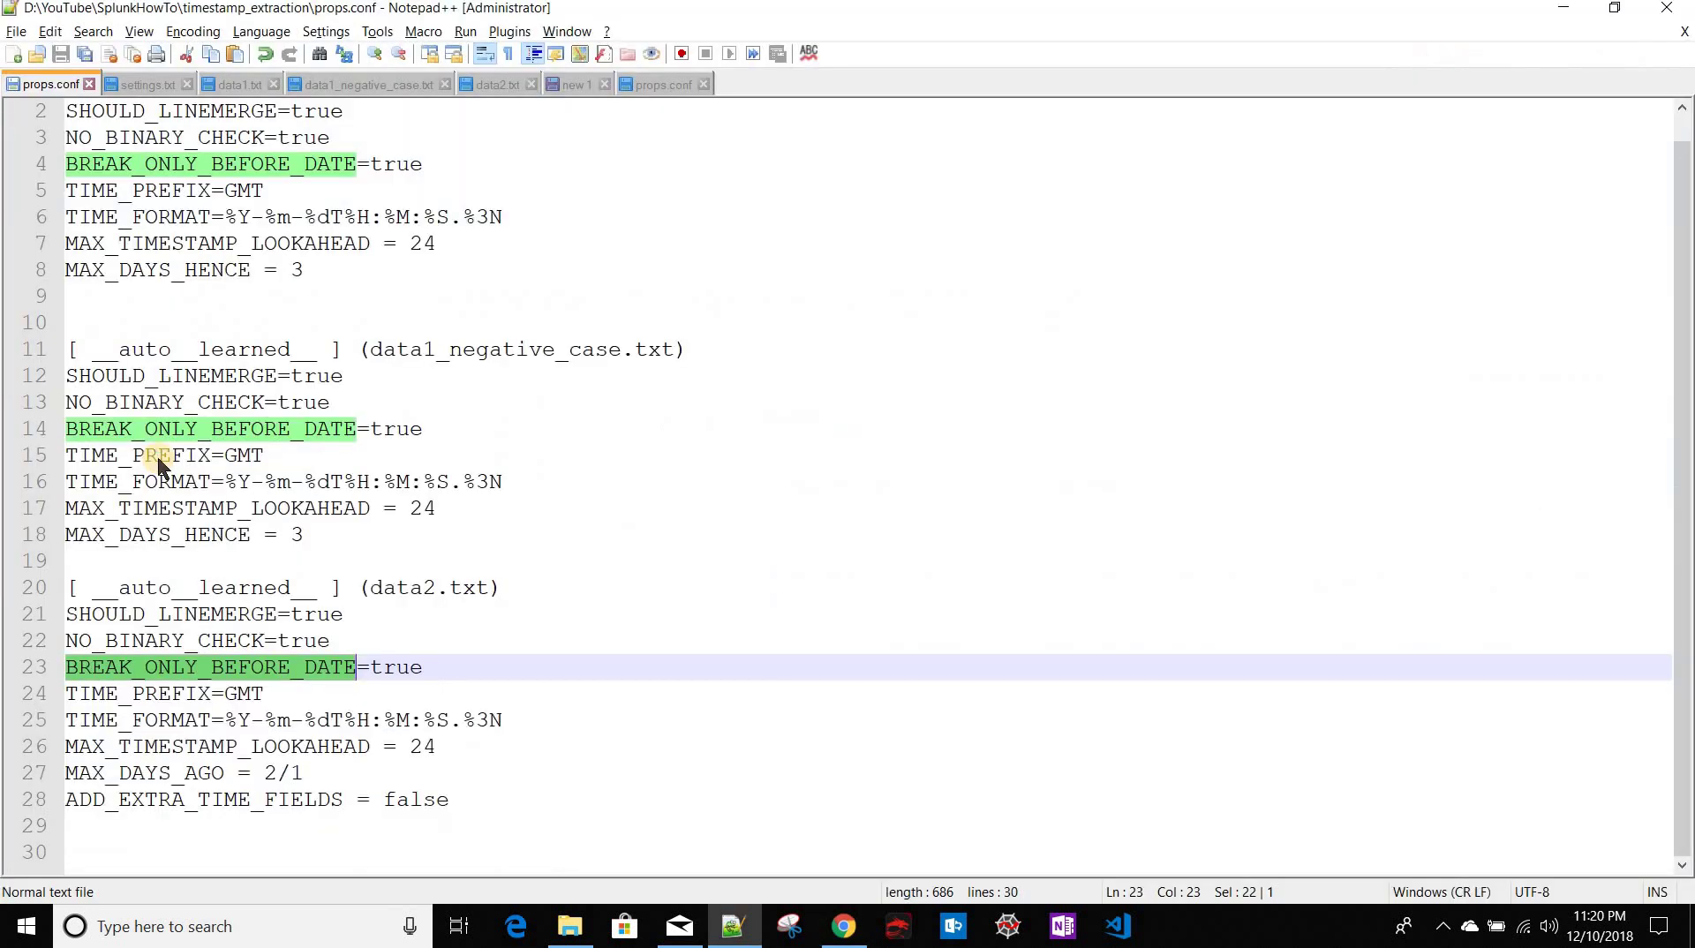
{"action": "double_click", "coordinate": [157, 457]}
{"action": "key", "text": "ctrl+c"}
{"action": "key", "text": "alt+Tab"}
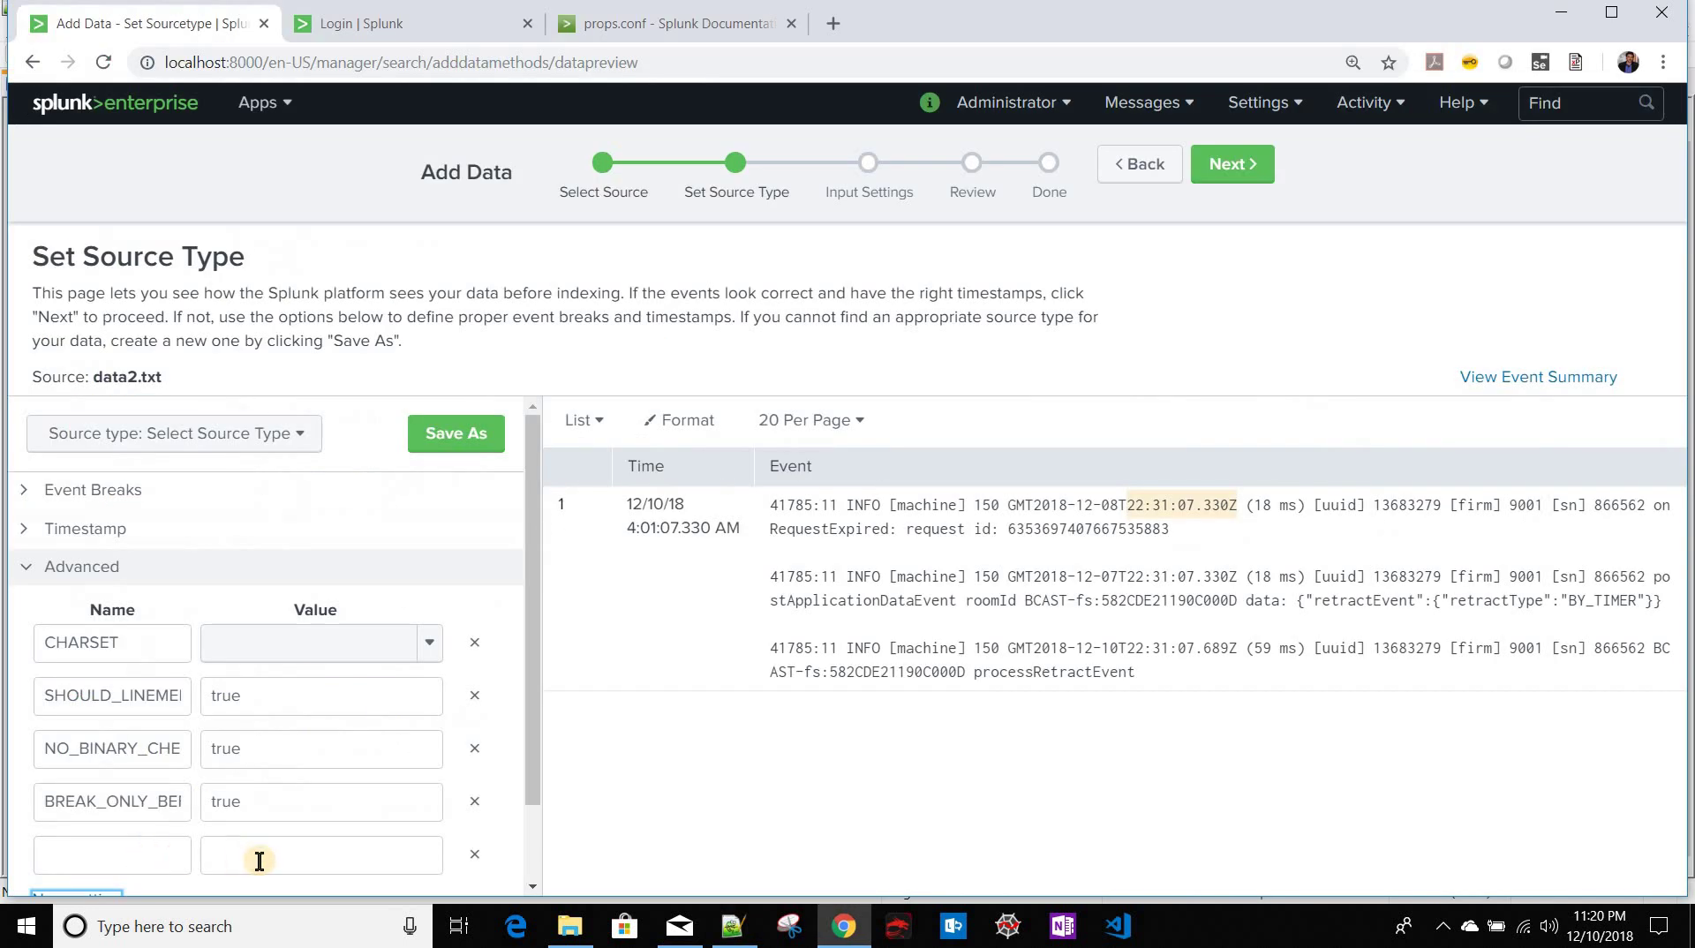
{"action": "key", "text": "ctrl+v"}
{"action": "left_click", "coordinate": [260, 861]}
{"action": "type", "text": "G"}
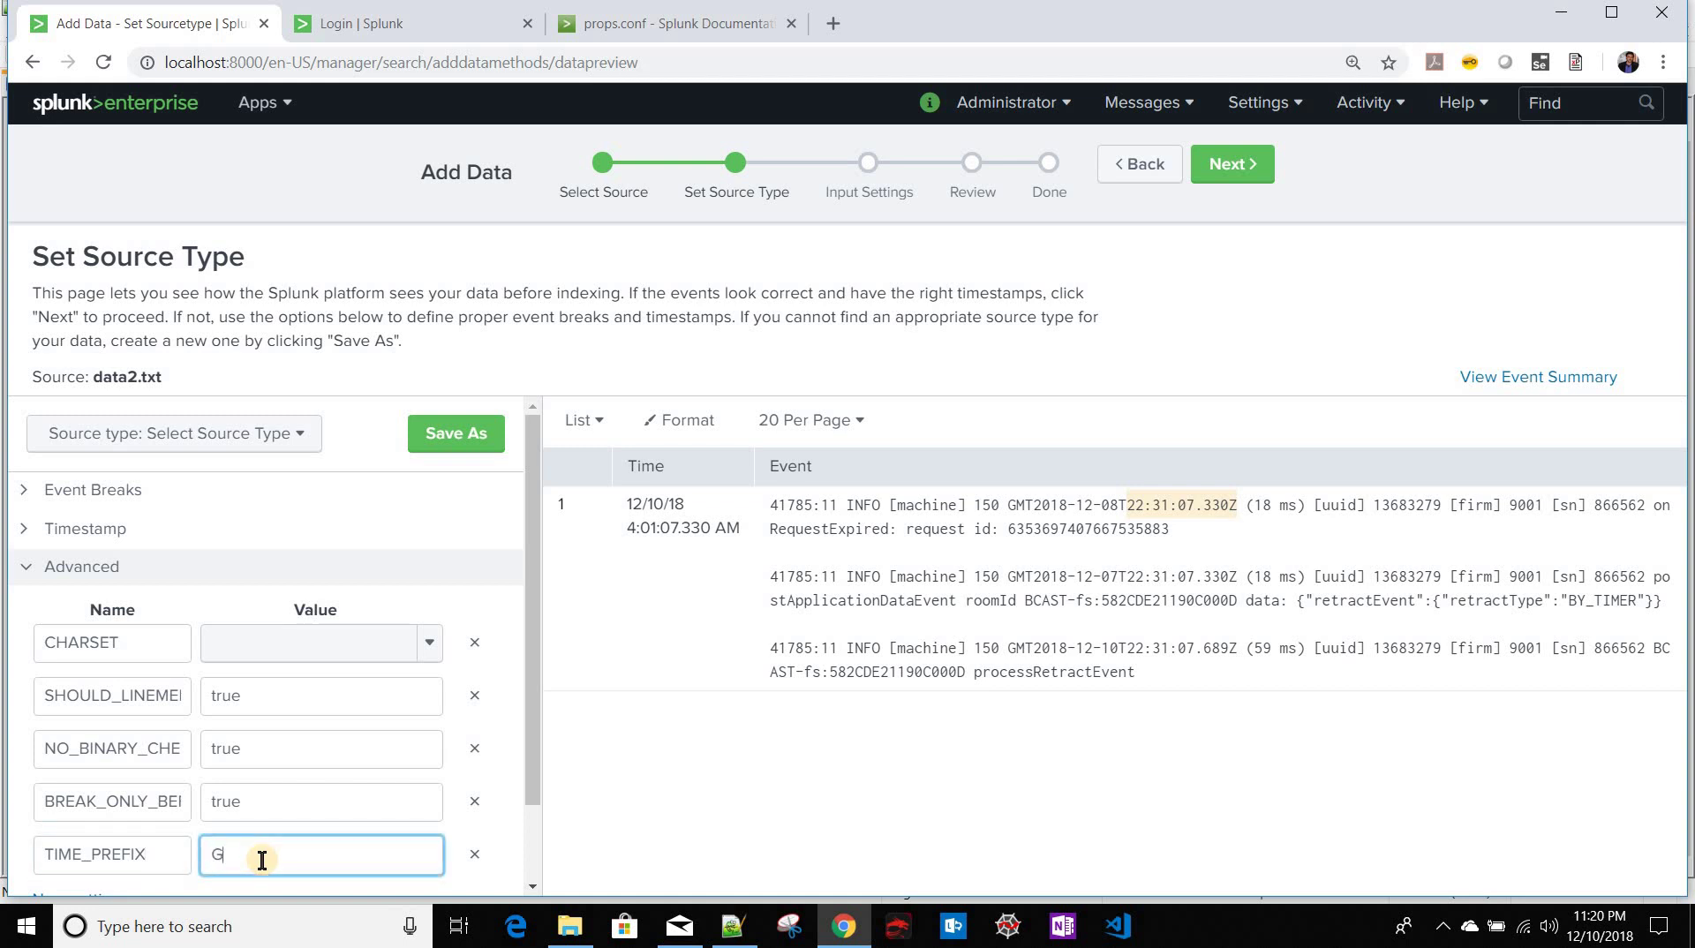
{"action": "type", "text": "MT"}
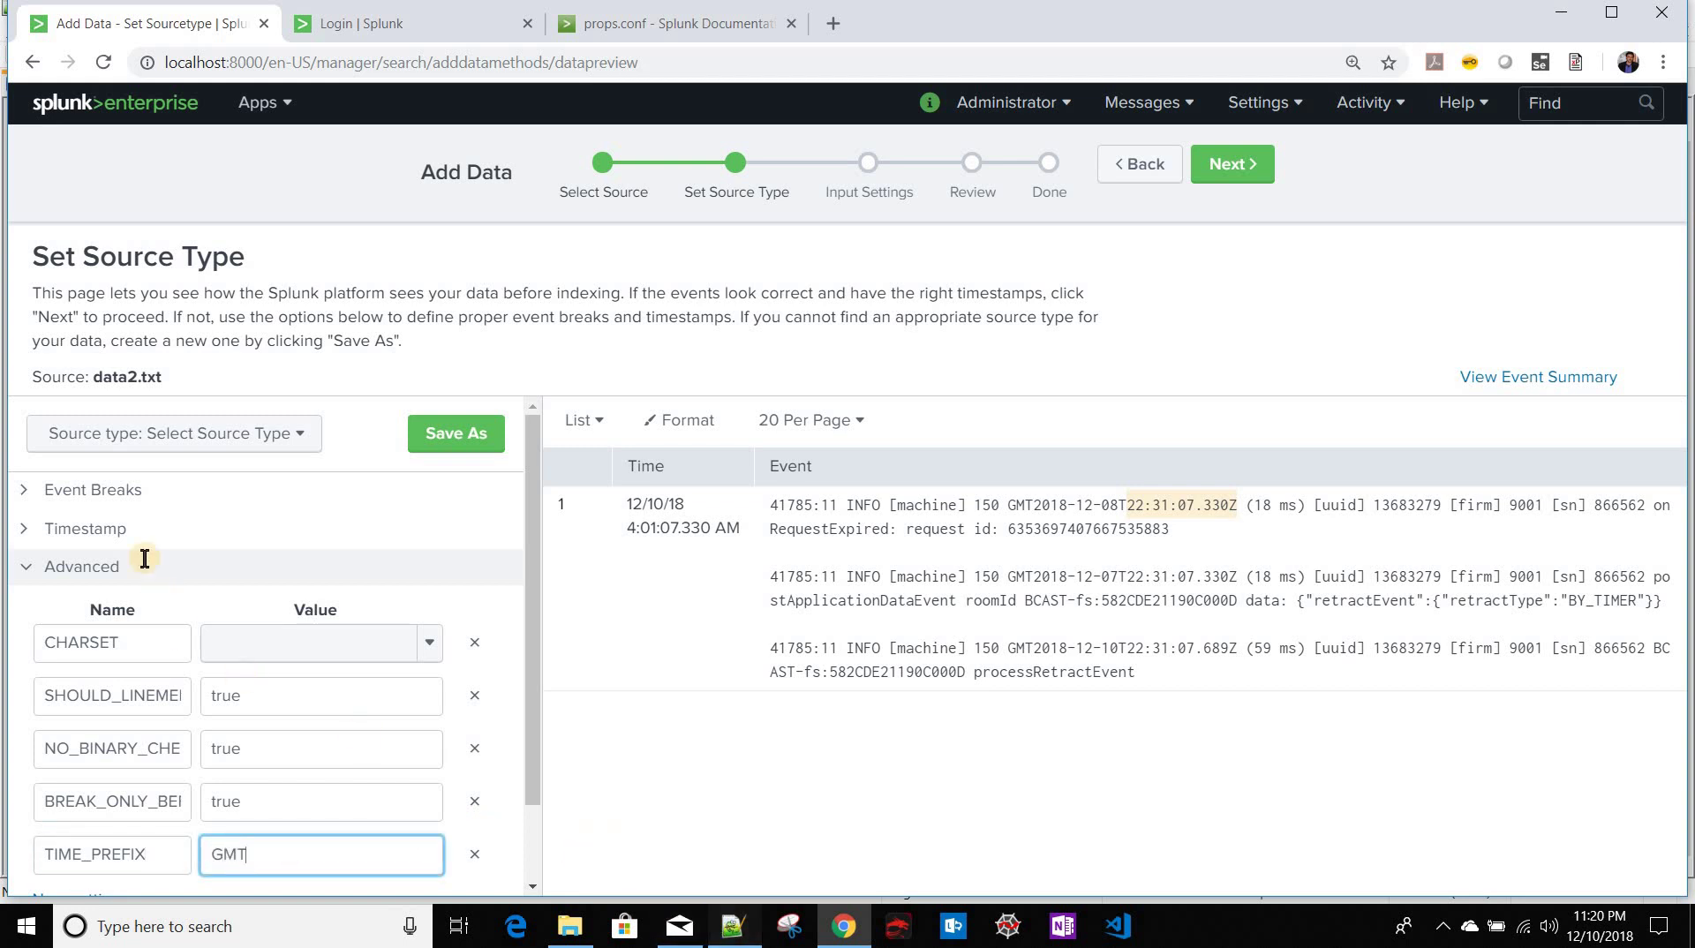
Step: Add TIME_FORMAT with the time format pattern copied from props.conf line 16
{"action": "key", "text": "alt+Tab"}
{"action": "double_click", "coordinate": [147, 481]}
{"action": "key", "text": "ctrl+c"}
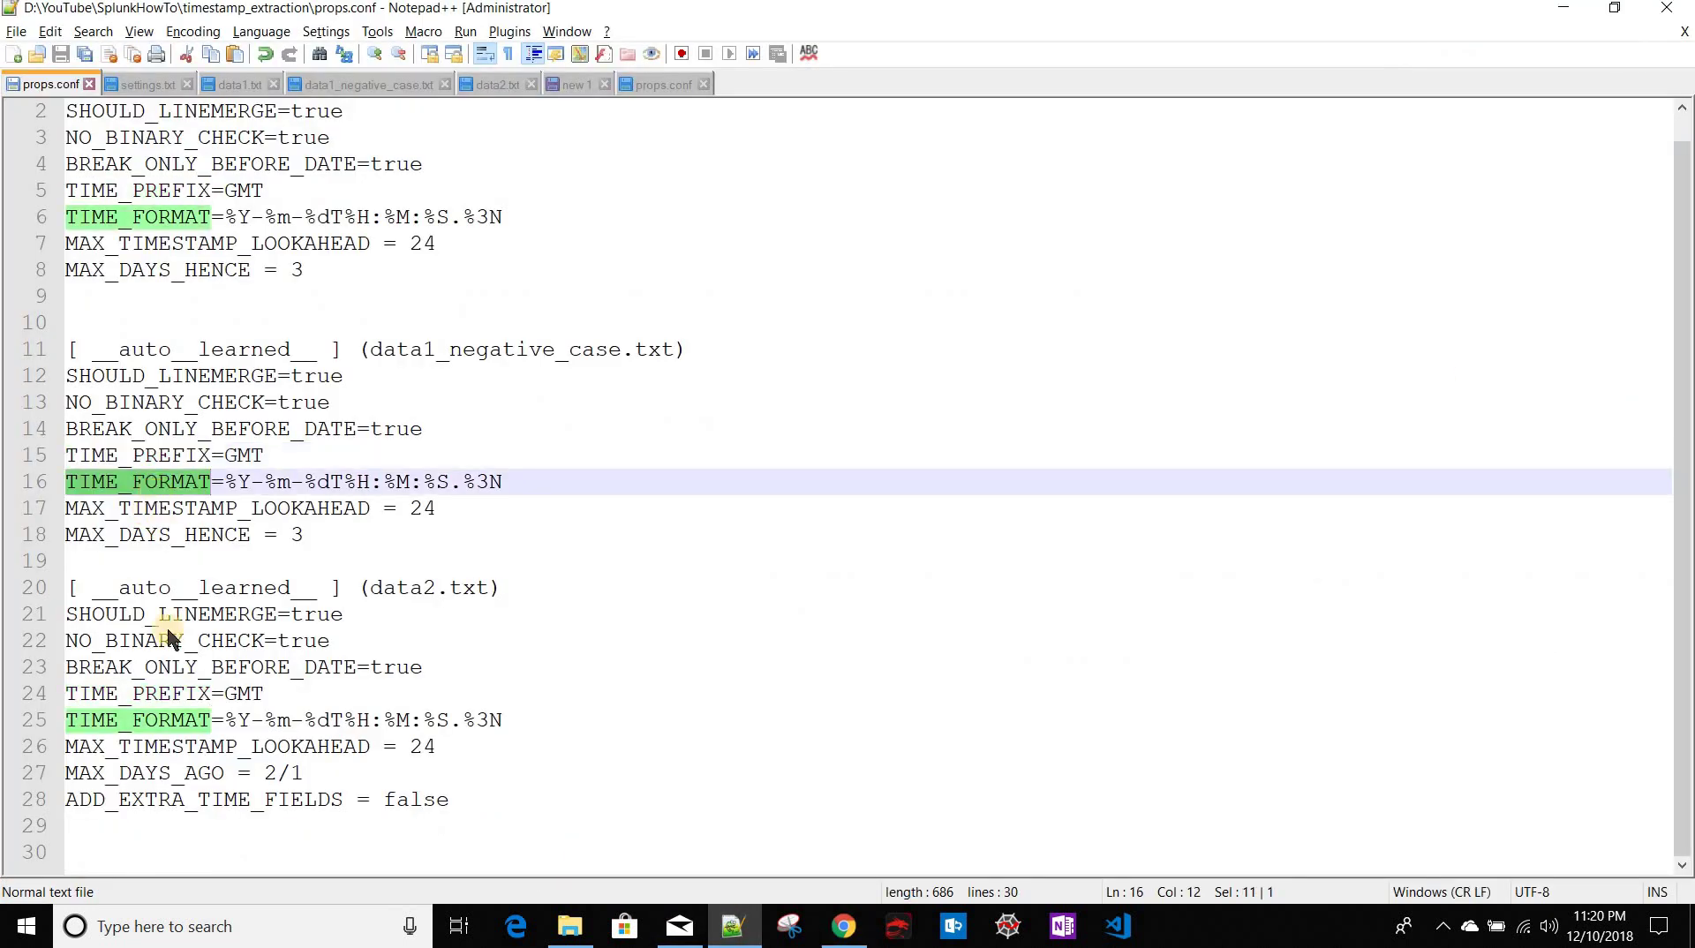
{"action": "key", "text": "alt+Tab"}
{"action": "scroll", "coordinate": [103, 788], "scroll_direction": "down", "scroll_amount": 2}
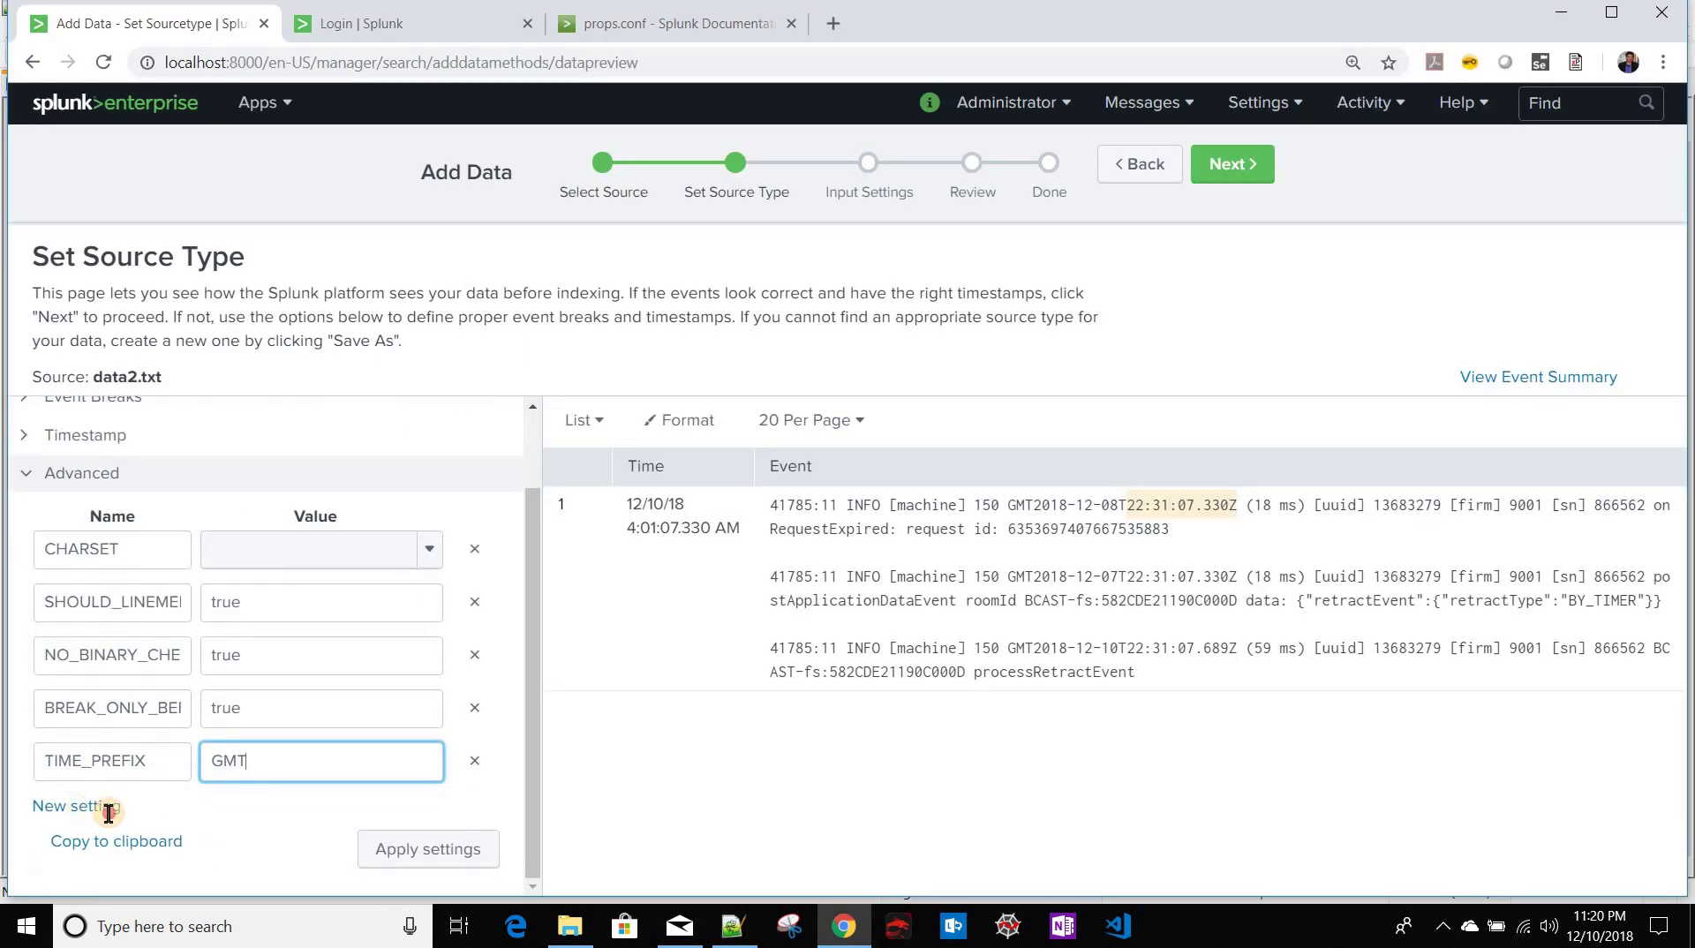
{"action": "left_click", "coordinate": [108, 812]}
{"action": "key", "text": "ctrl+v"}
{"action": "key", "text": "alt+Tab"}
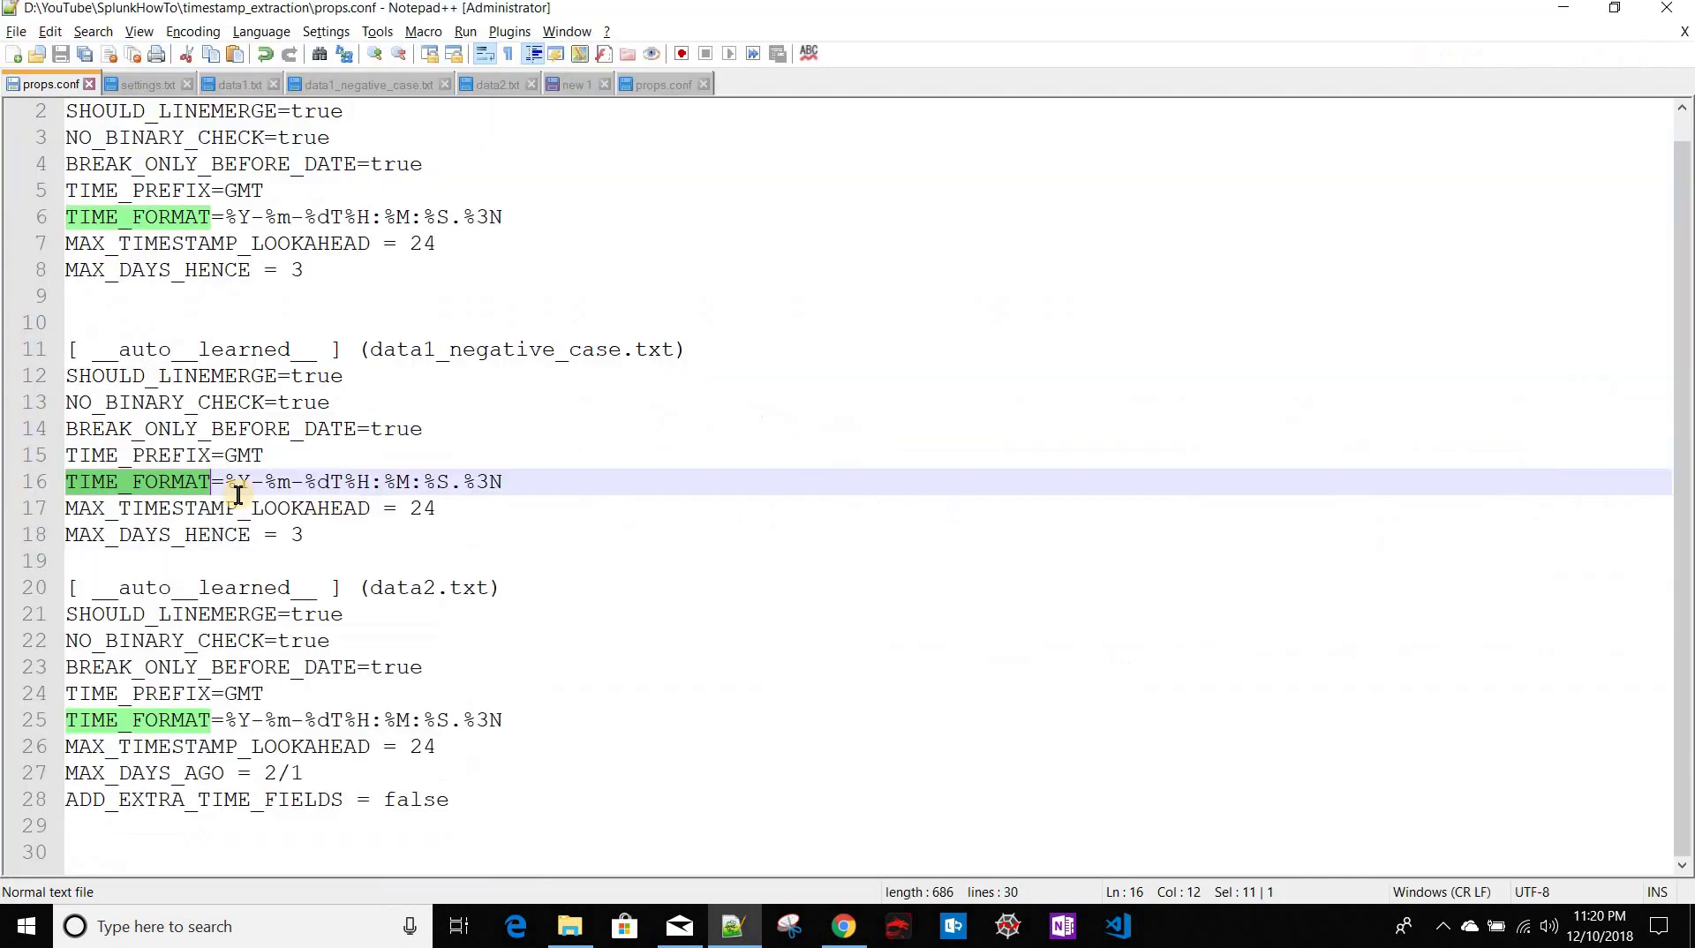
{"action": "left_click_drag", "start_coordinate": [232, 484], "coordinate": [515, 485]}
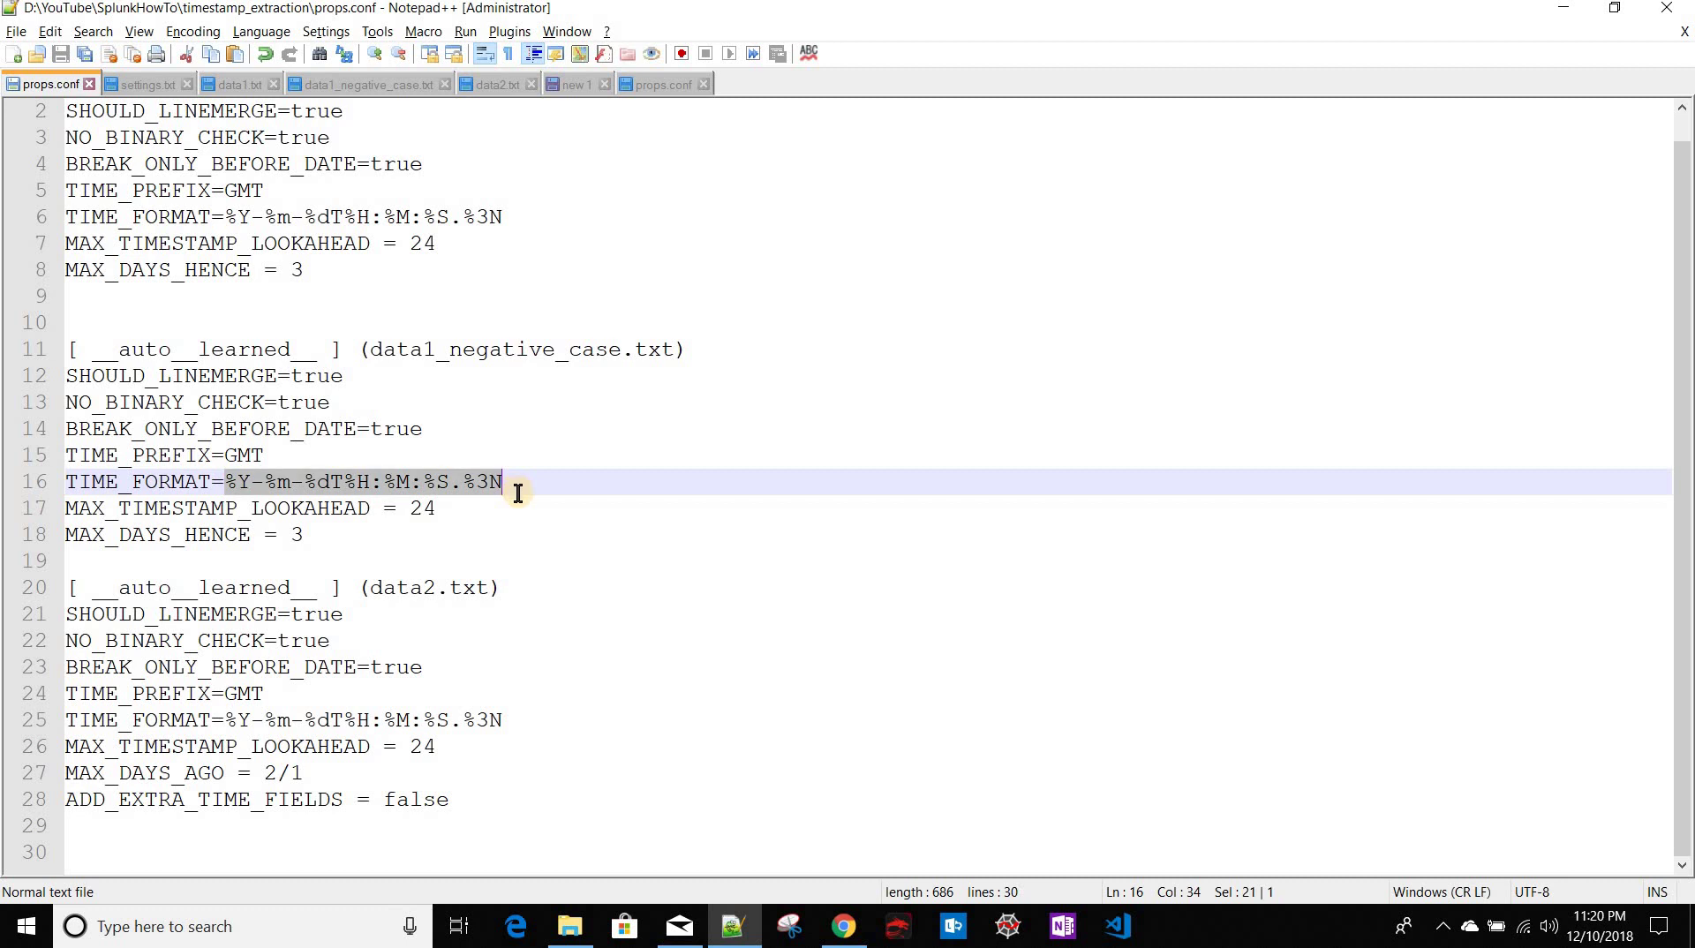
{"action": "key", "text": "ctrl+c"}
{"action": "key", "text": "alt+Tab"}
{"action": "left_click", "coordinate": [295, 818]}
{"action": "key", "text": "ctrl+v"}
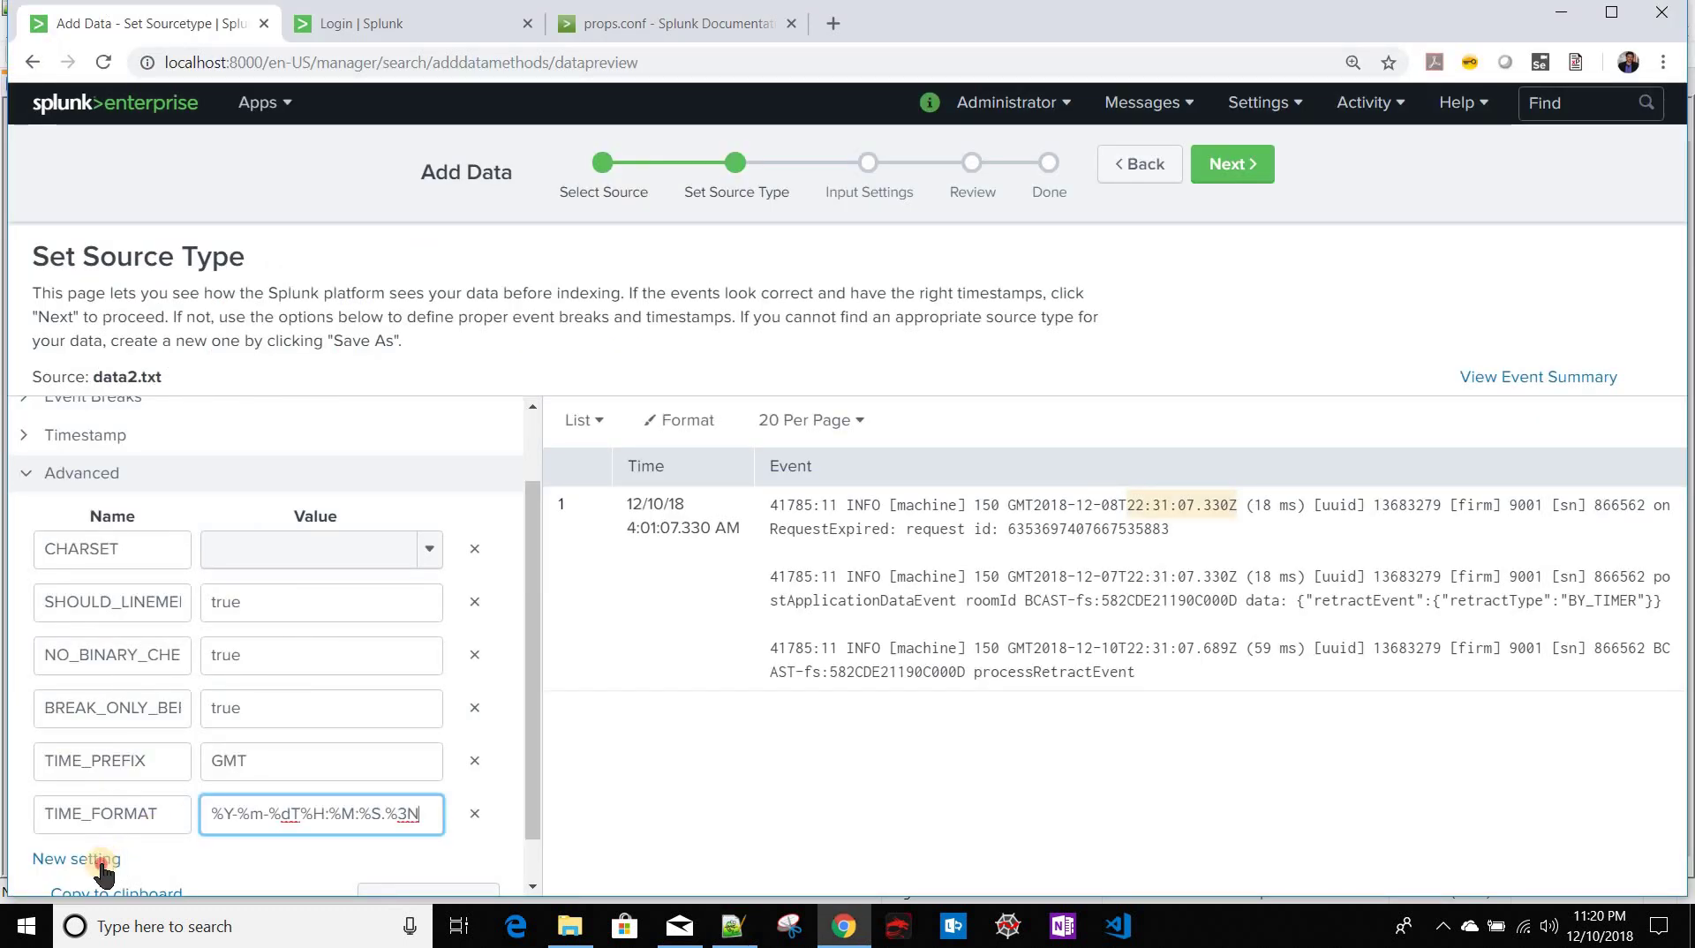
Step: Add MAX_TIMESTAMP_LOOKAHEAD = 24 as an advanced setting
{"action": "left_click", "coordinate": [99, 861]}
{"action": "key", "text": "alt+Tab"}
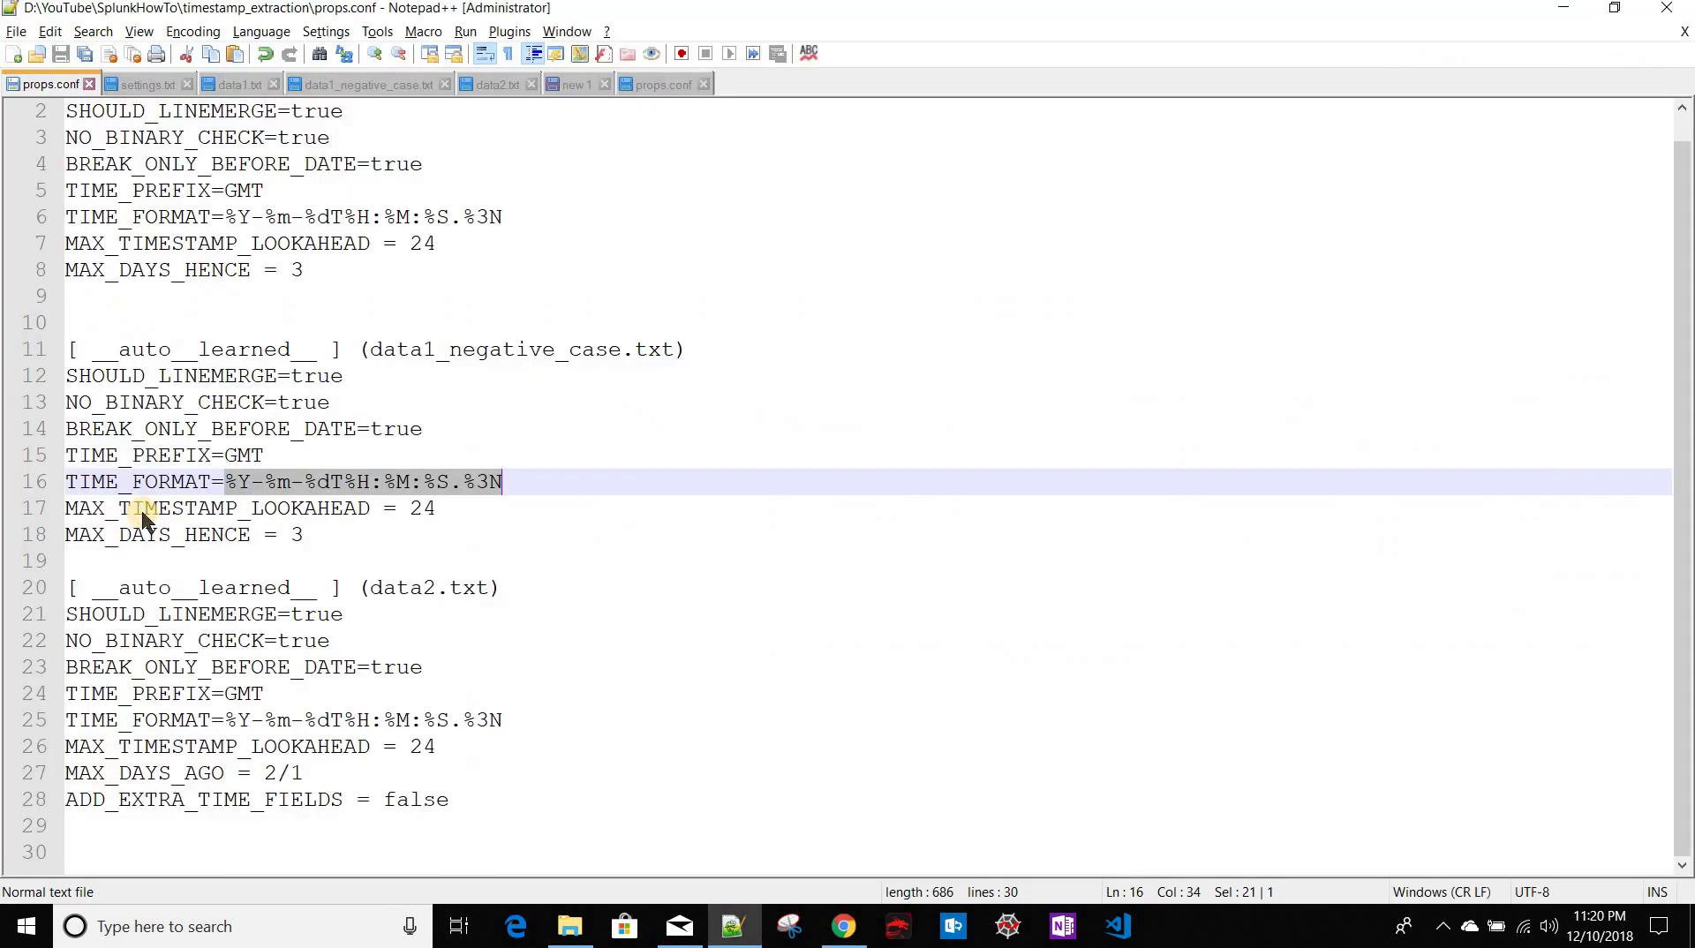
{"action": "double_click", "coordinate": [141, 511]}
{"action": "key", "text": "ctrl+c"}
{"action": "key", "text": "alt+Tab"}
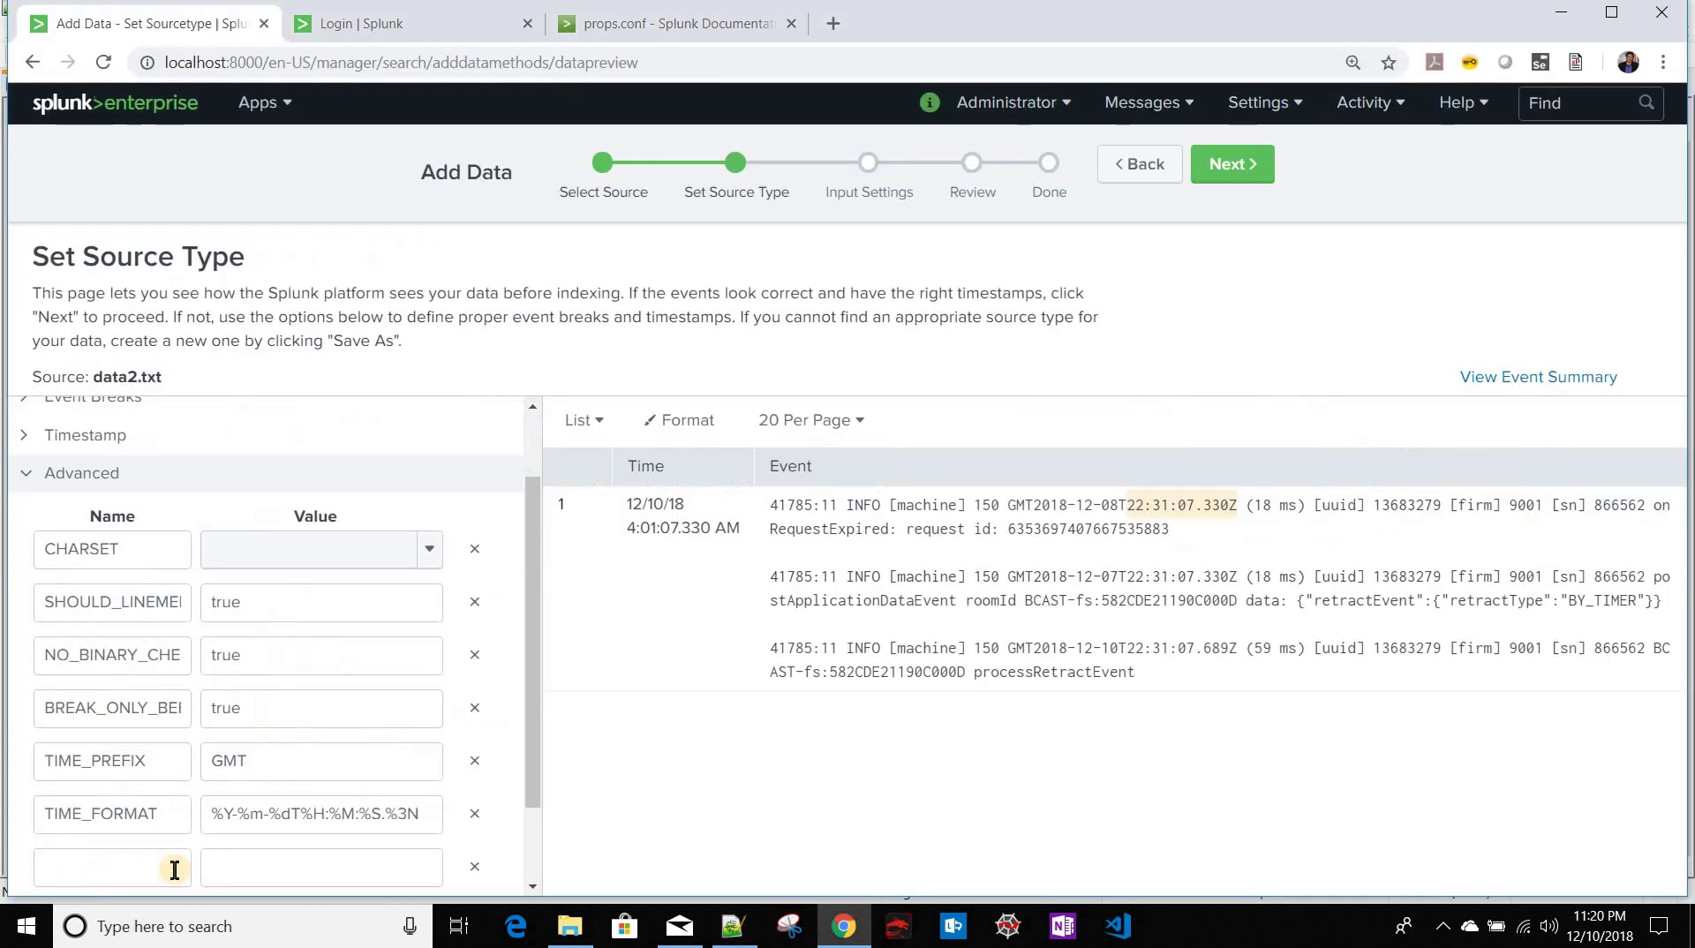
{"action": "left_click", "coordinate": [175, 870]}
{"action": "key", "text": "ctrl+v"}
{"action": "left_click", "coordinate": [300, 865]}
{"action": "type", "text": "2"}
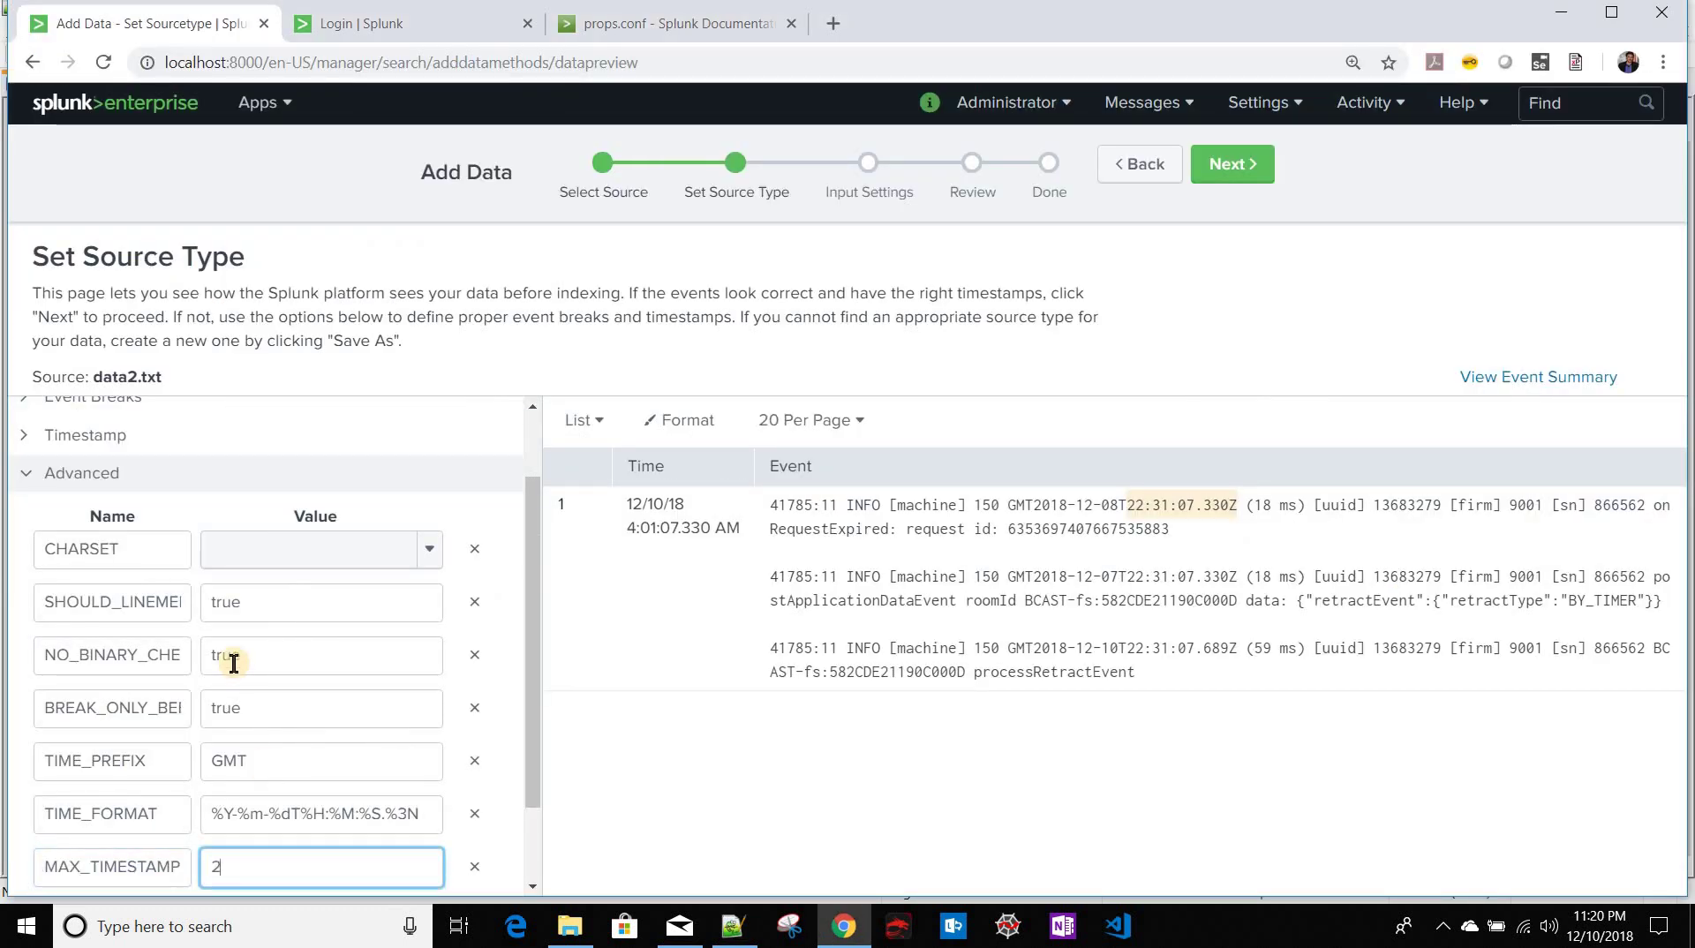
{"action": "type", "text": "4"}
Step: Add ADD_EXTRA_TIME_FIELDS = false and apply the settings to the preview
{"action": "scroll", "coordinate": [53, 795], "scroll_direction": "down", "scroll_amount": 2}
{"action": "left_click", "coordinate": [53, 807]}
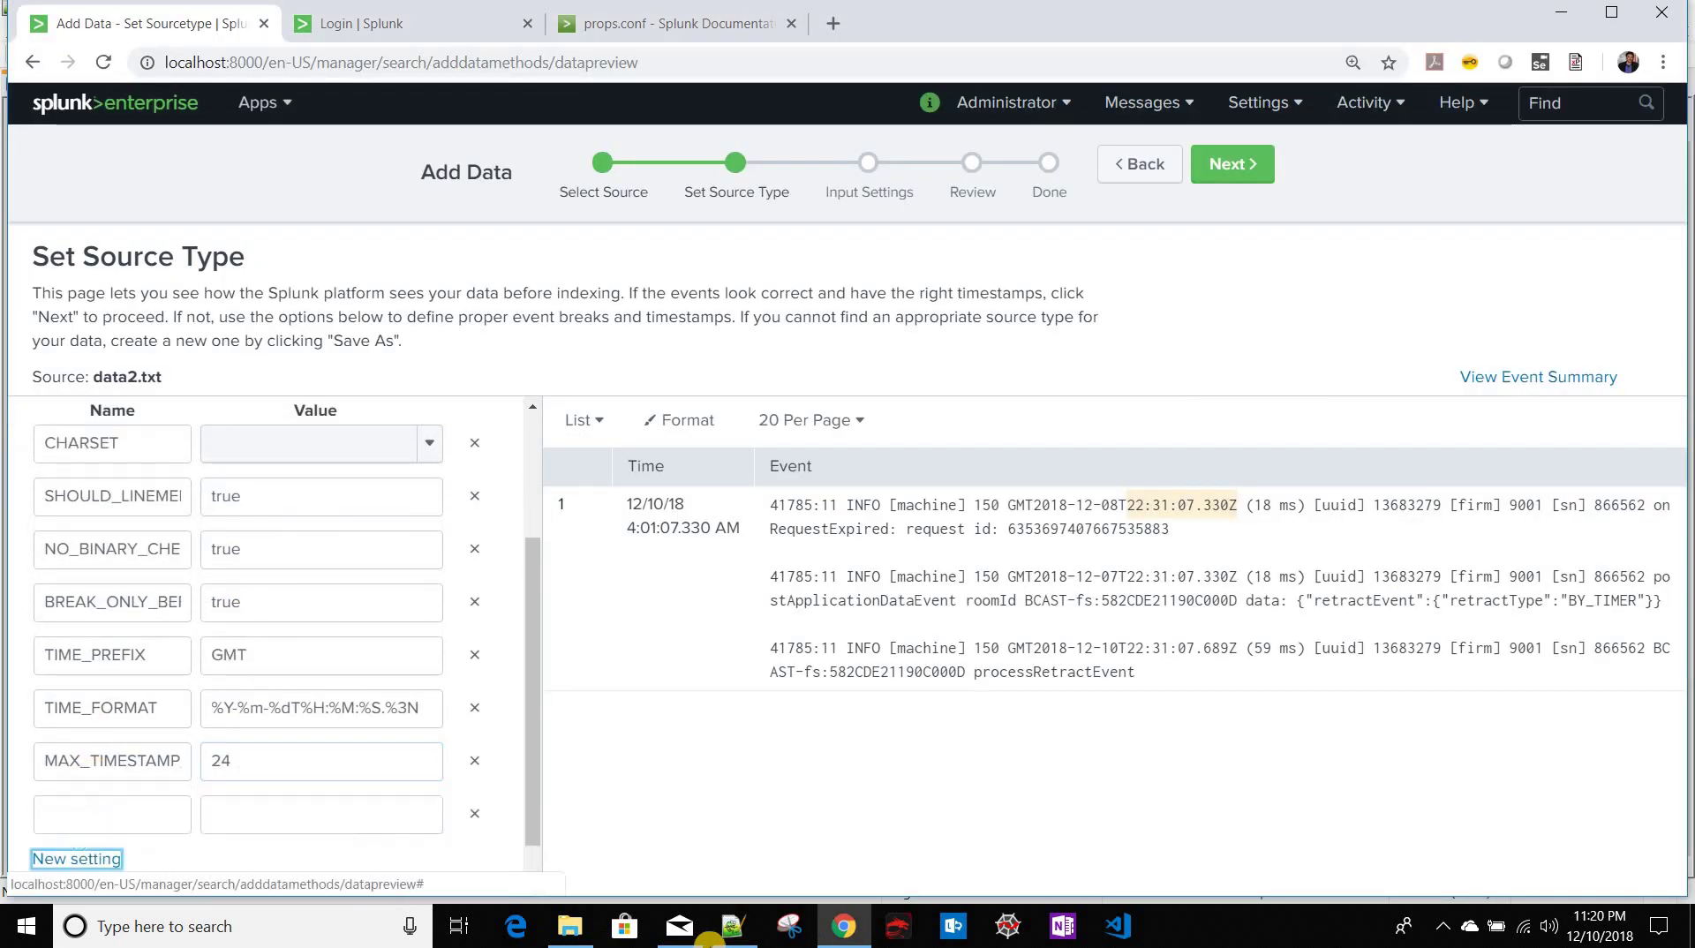
{"action": "key", "text": "alt+Tab"}
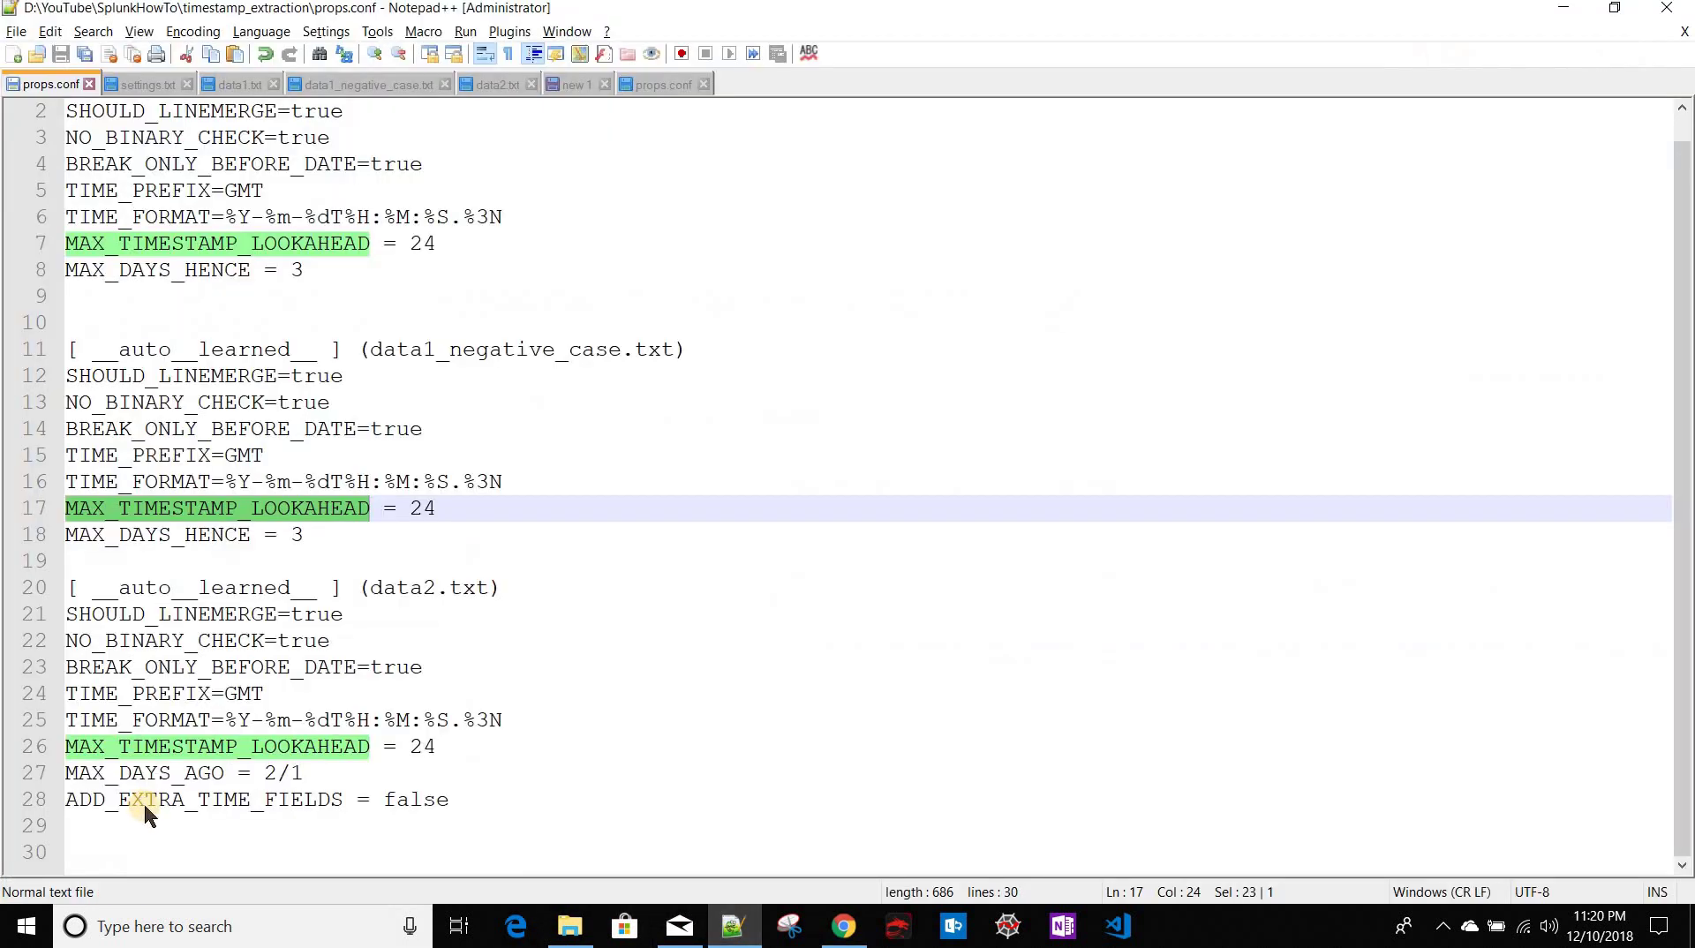
{"action": "double_click", "coordinate": [145, 803]}
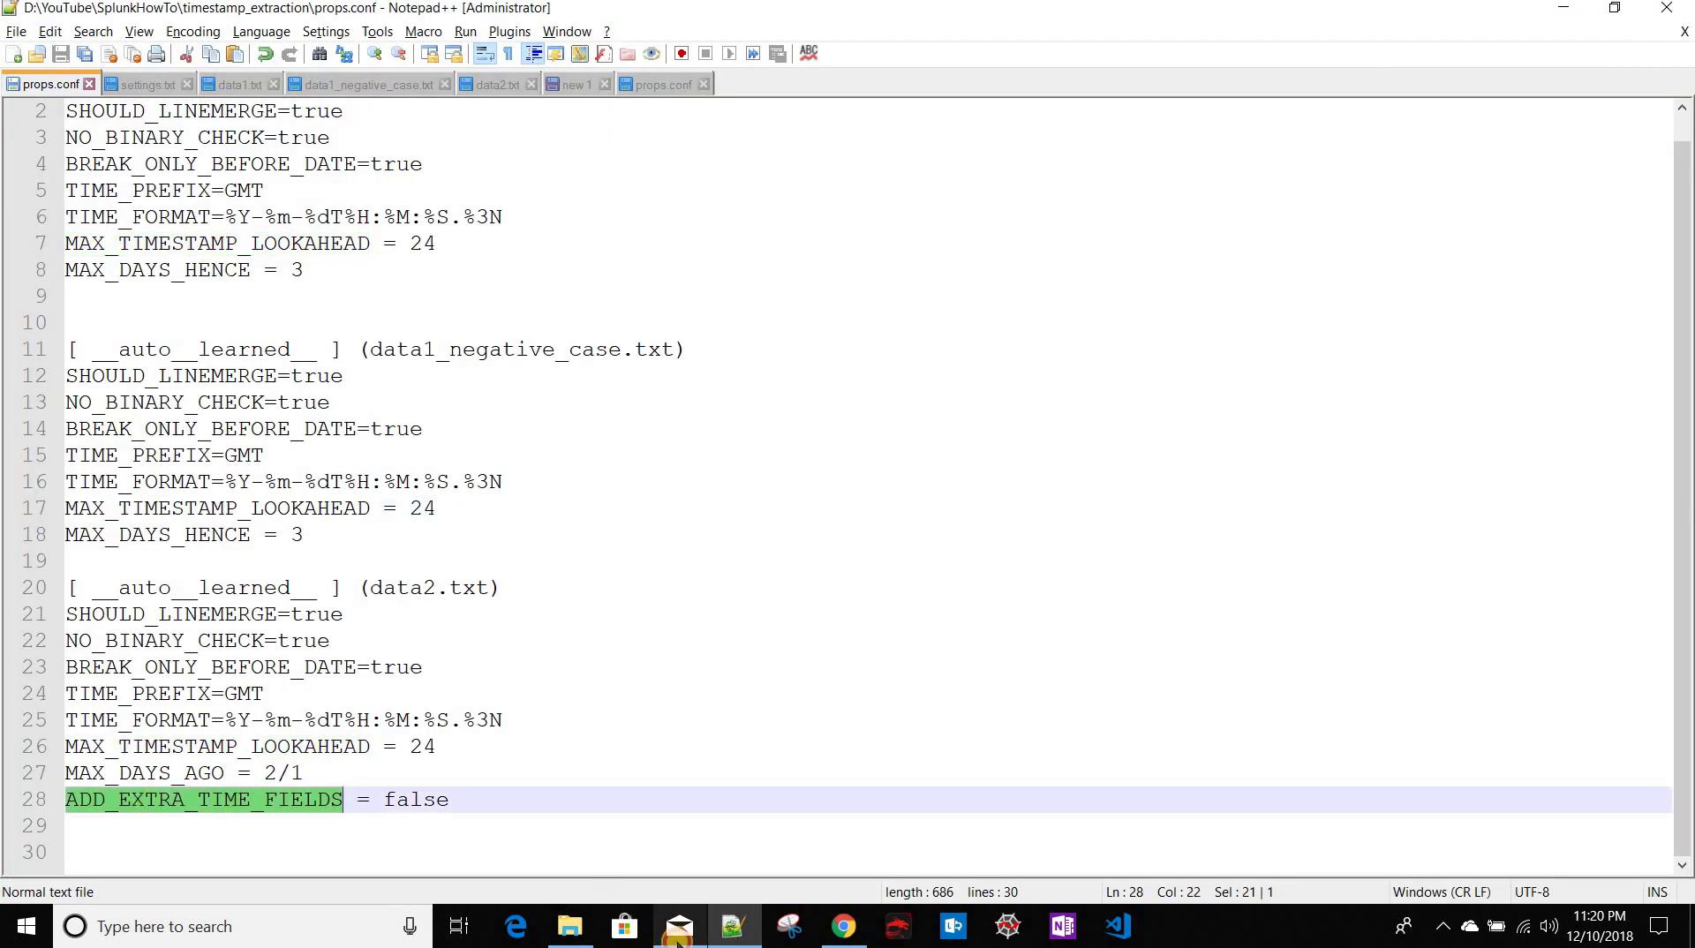
{"action": "key", "text": "ctrl+c"}
{"action": "key", "text": "alt+Tab"}
{"action": "key", "text": "ctrl+v"}
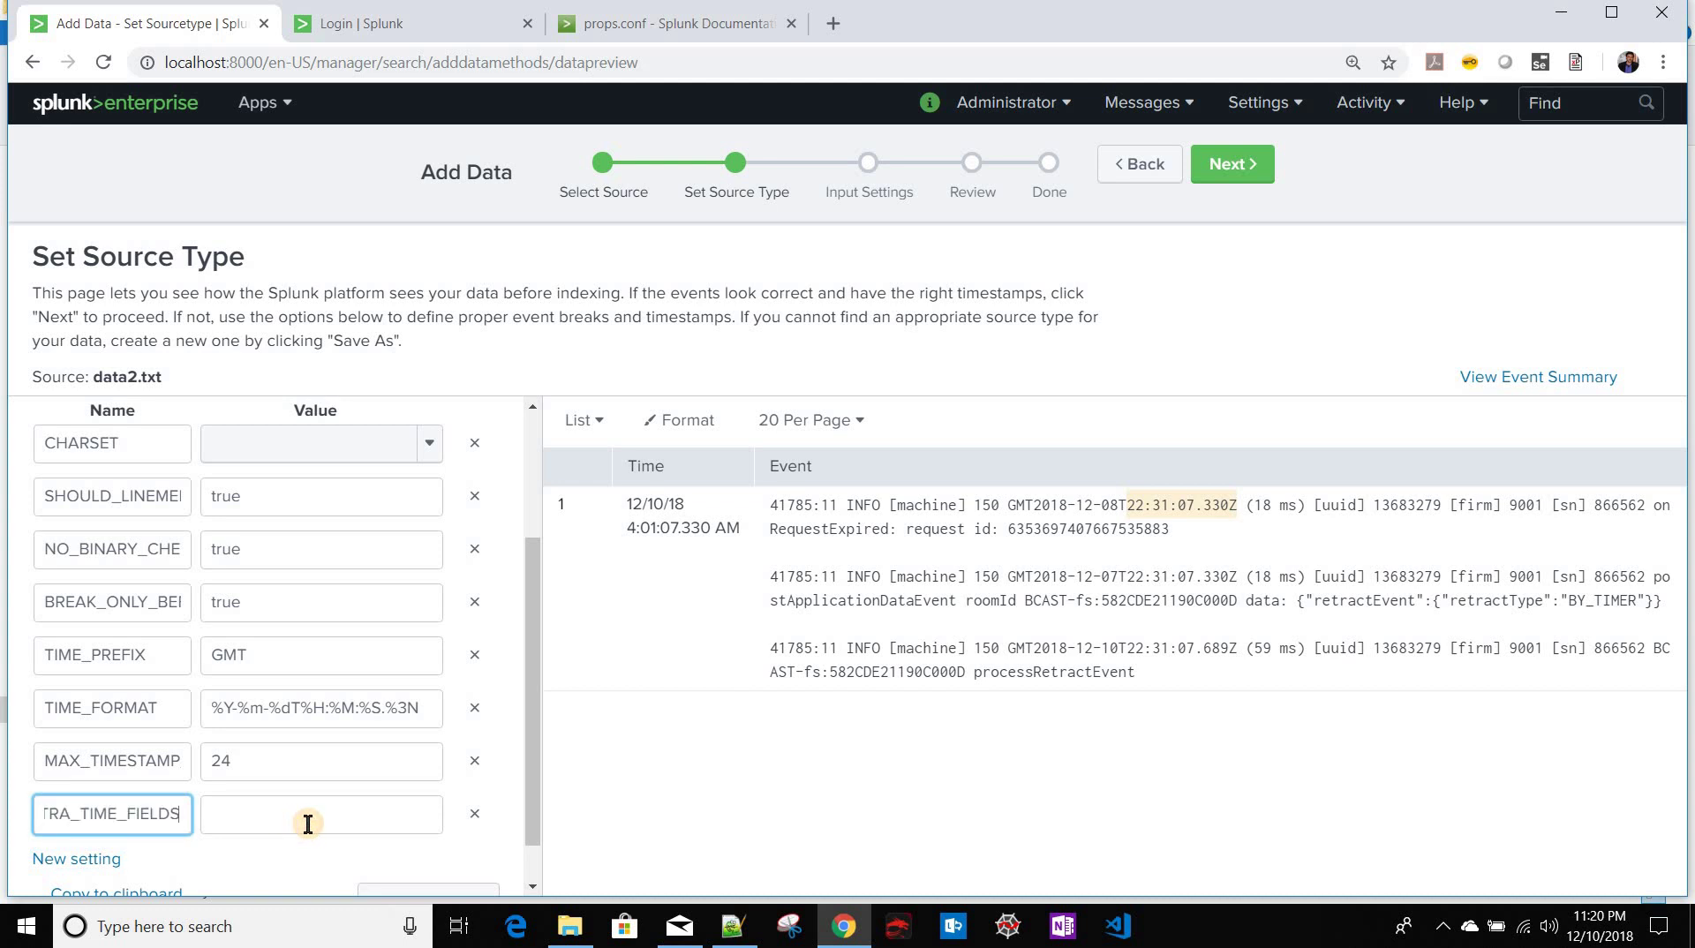
{"action": "left_click", "coordinate": [308, 823]}
{"action": "type", "text": "false"}
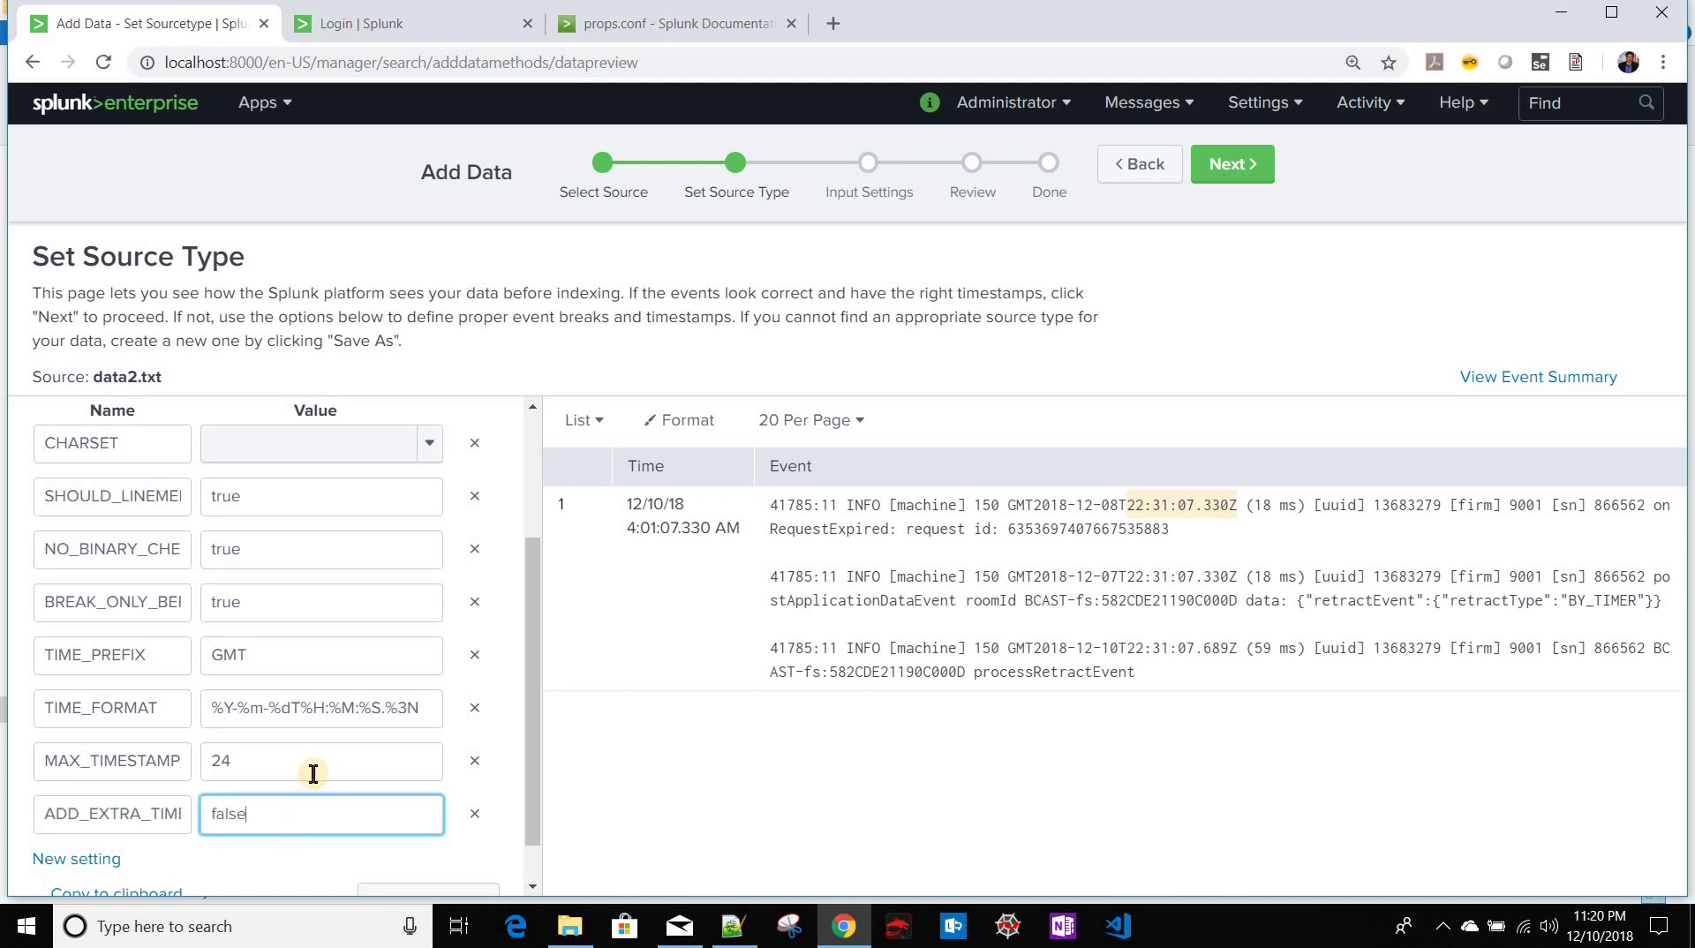
{"action": "scroll", "coordinate": [431, 857], "scroll_direction": "down", "scroll_amount": 1}
{"action": "left_click", "coordinate": [433, 852]}
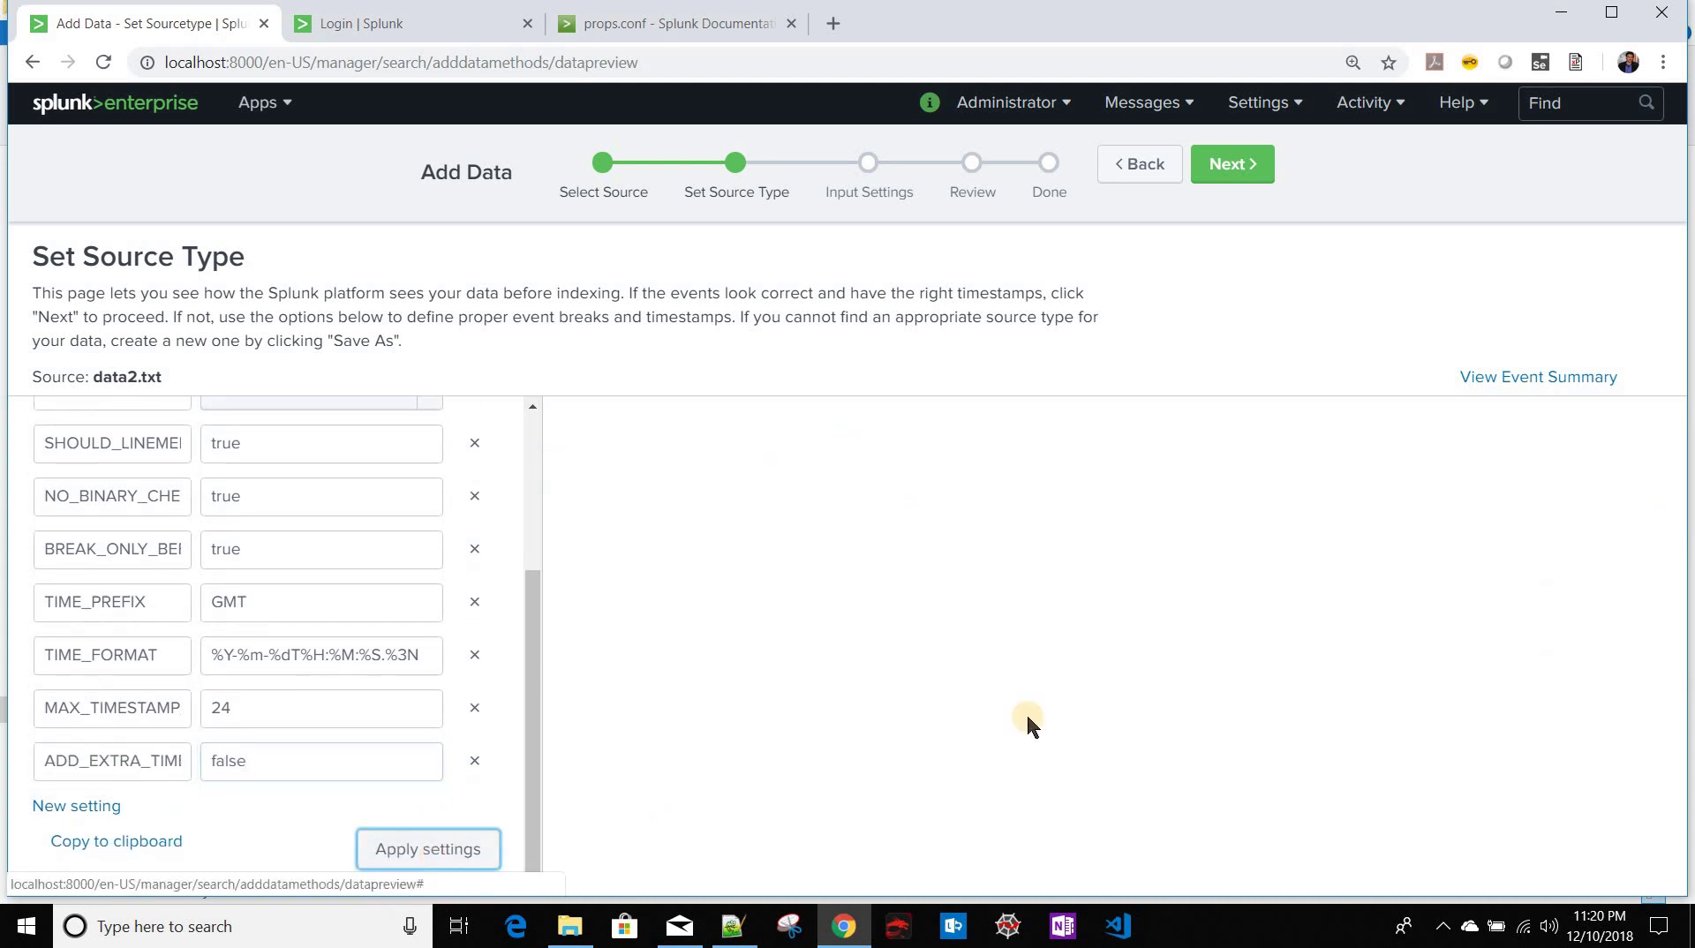
Step: Save the advanced settings as a new source type named demo
{"action": "left_click", "coordinate": [1241, 168]}
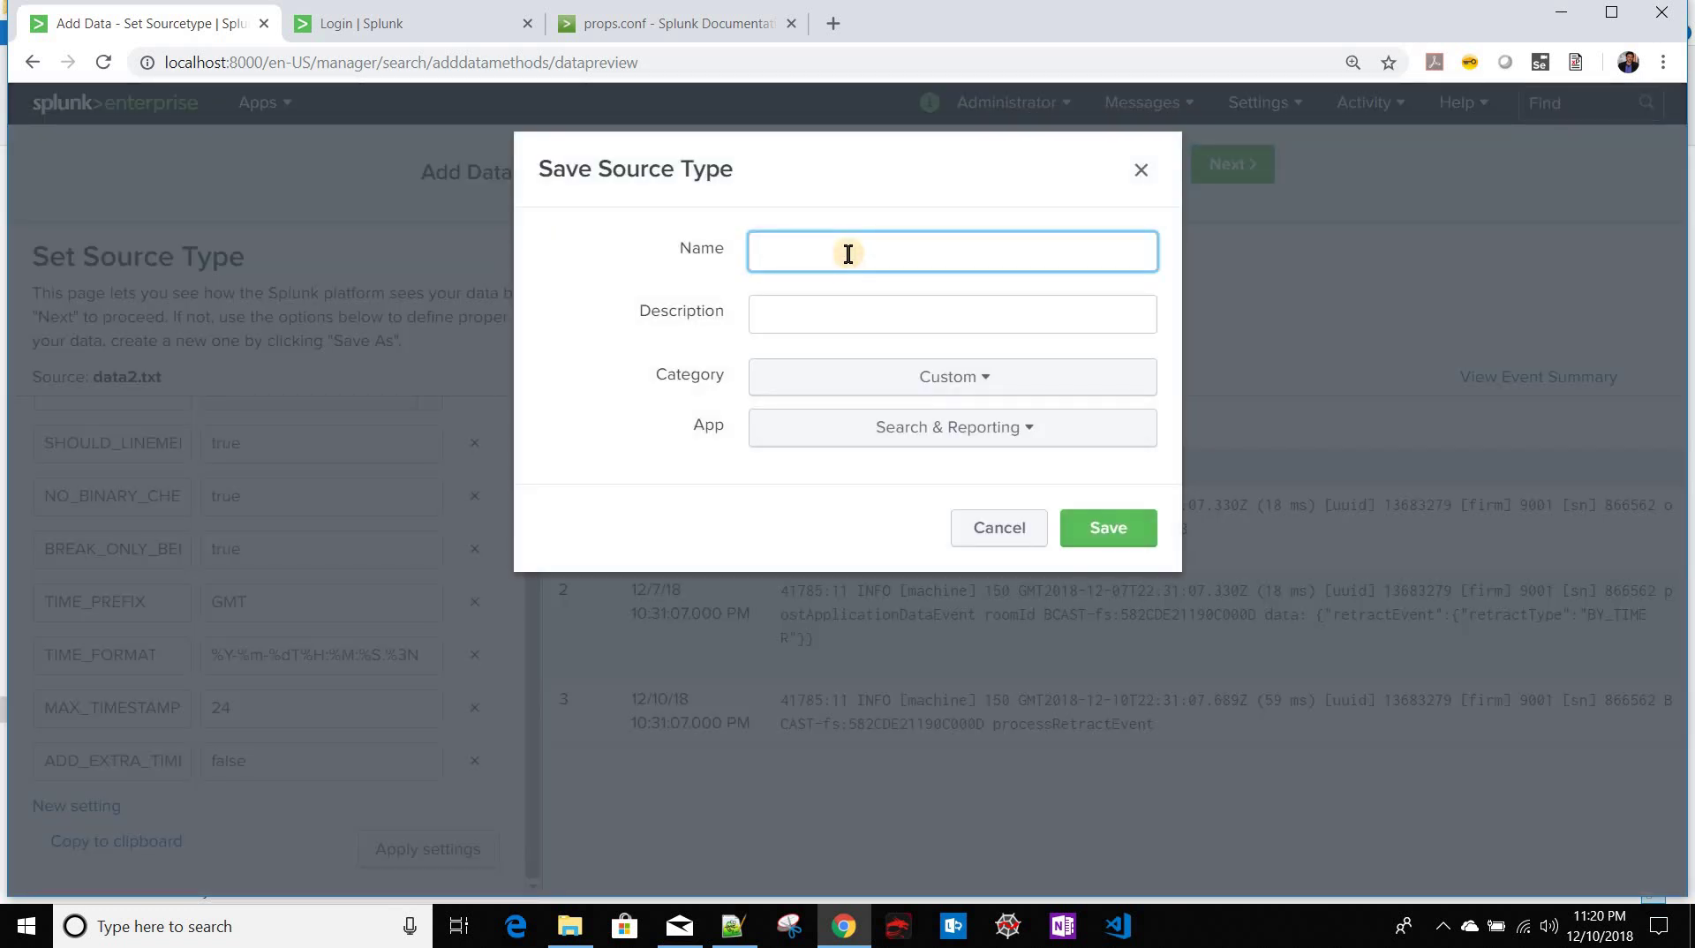
{"action": "type", "text": "demo"}
{"action": "left_click", "coordinate": [1113, 530]}
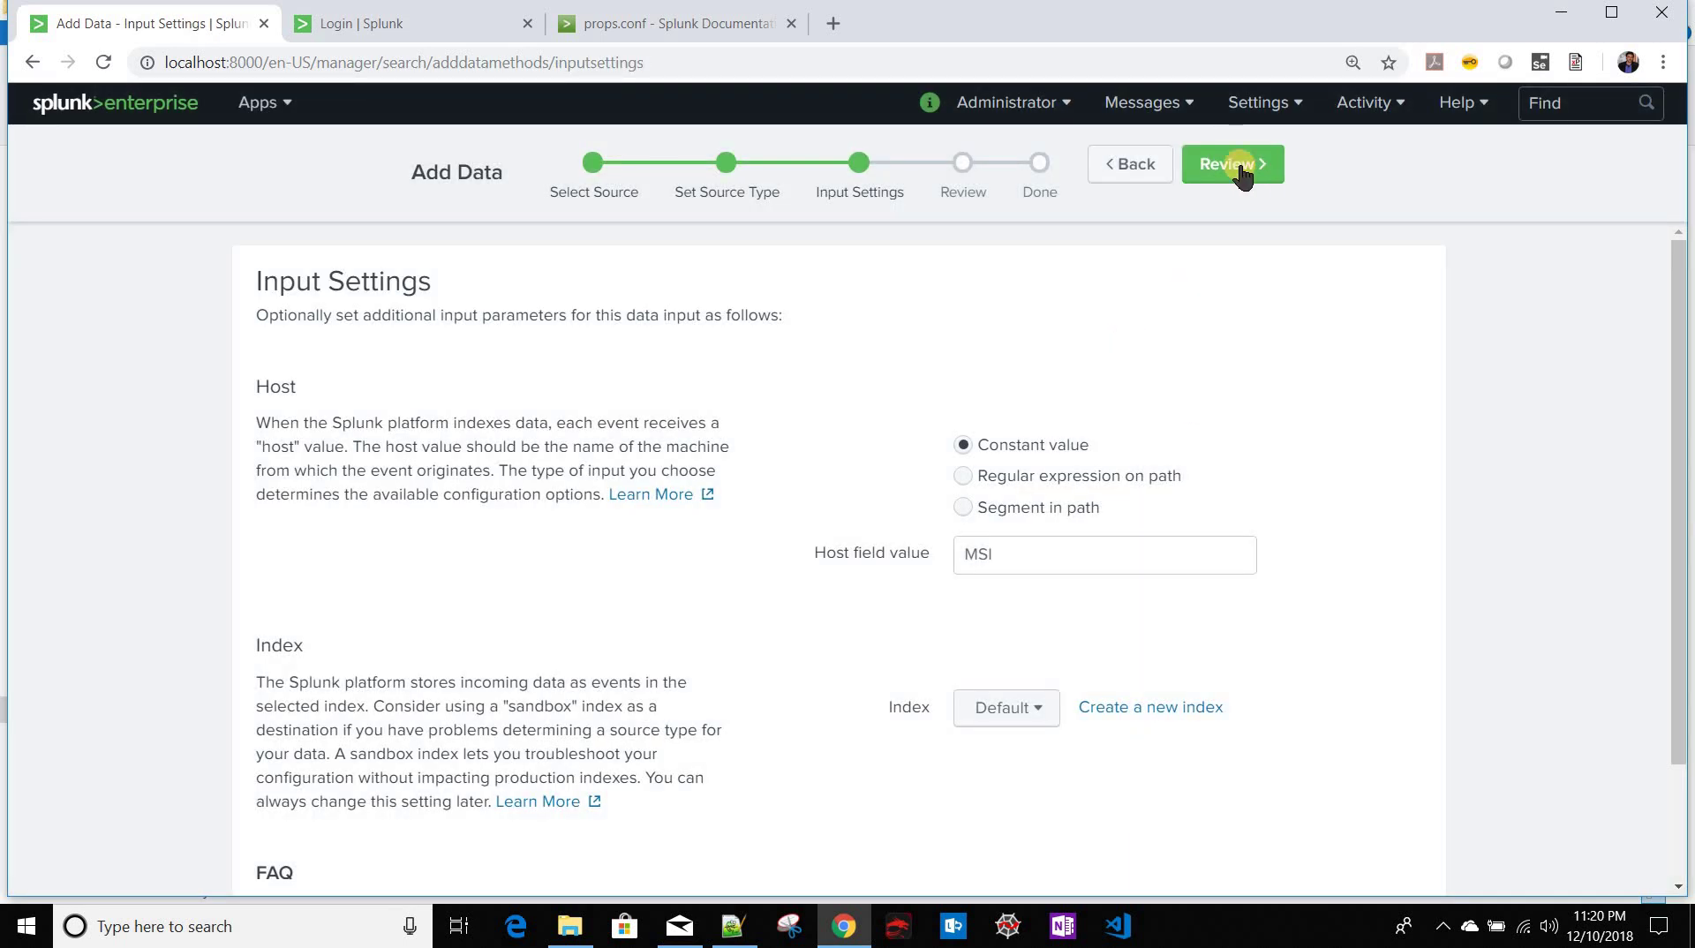
Step: Submit data2.txt for indexing and search its six demo events stamped 10:31:07 PM
{"action": "left_click", "coordinate": [1245, 175]}
{"action": "left_click", "coordinate": [1236, 166]}
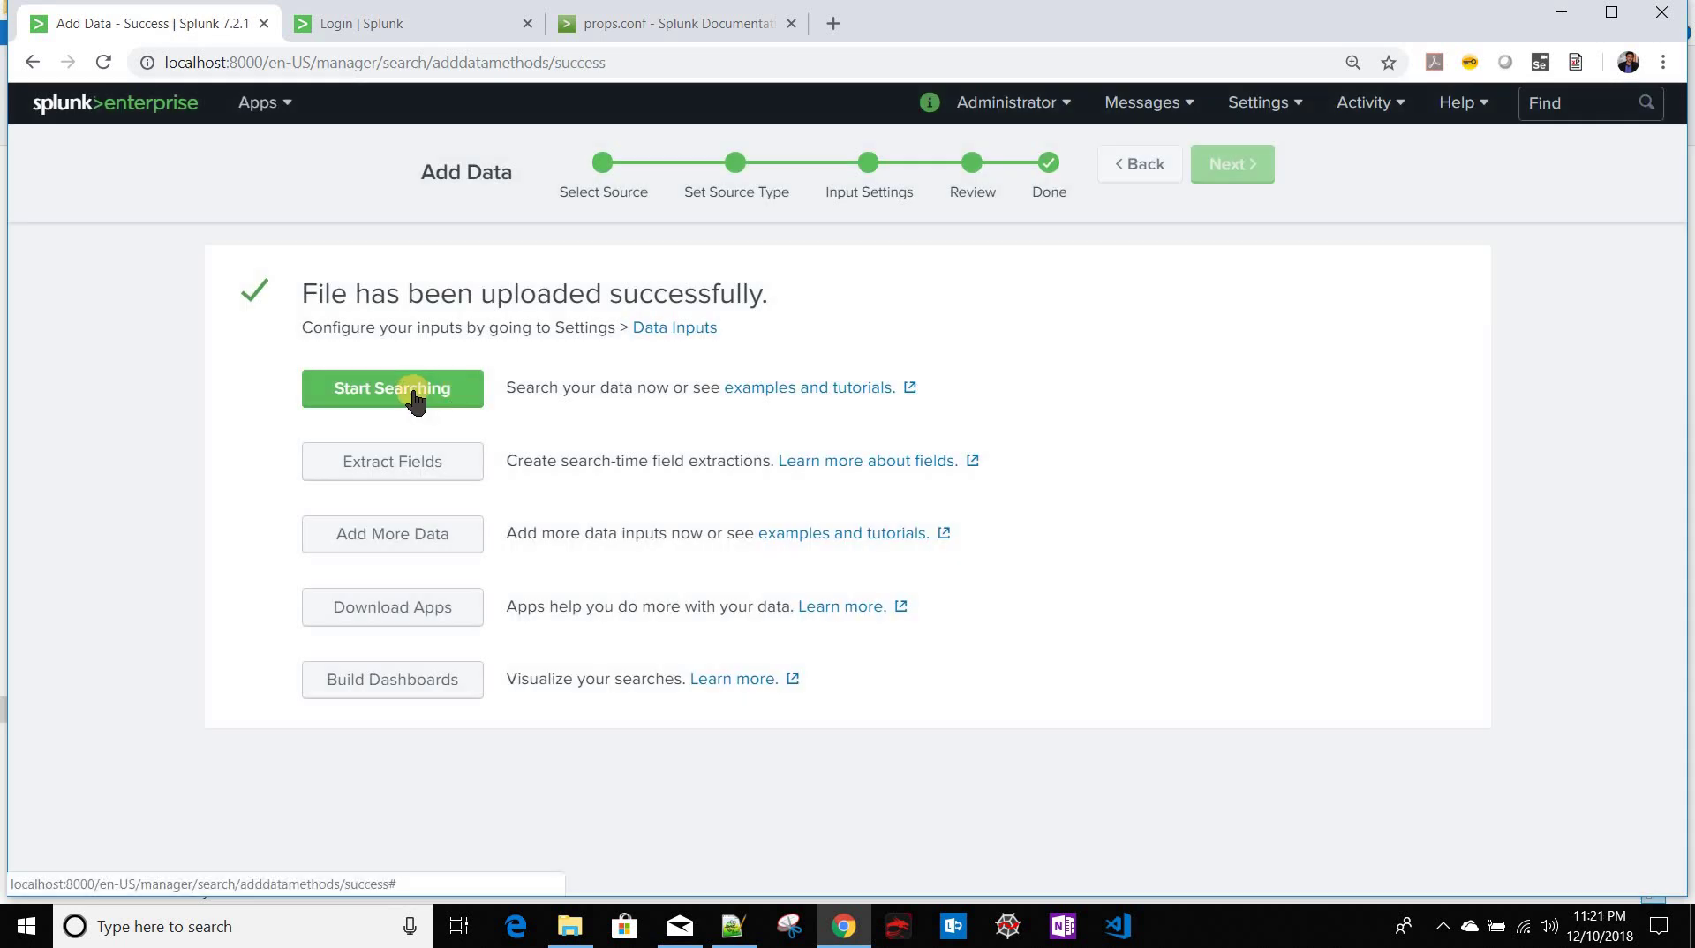
{"action": "left_click", "coordinate": [414, 399]}
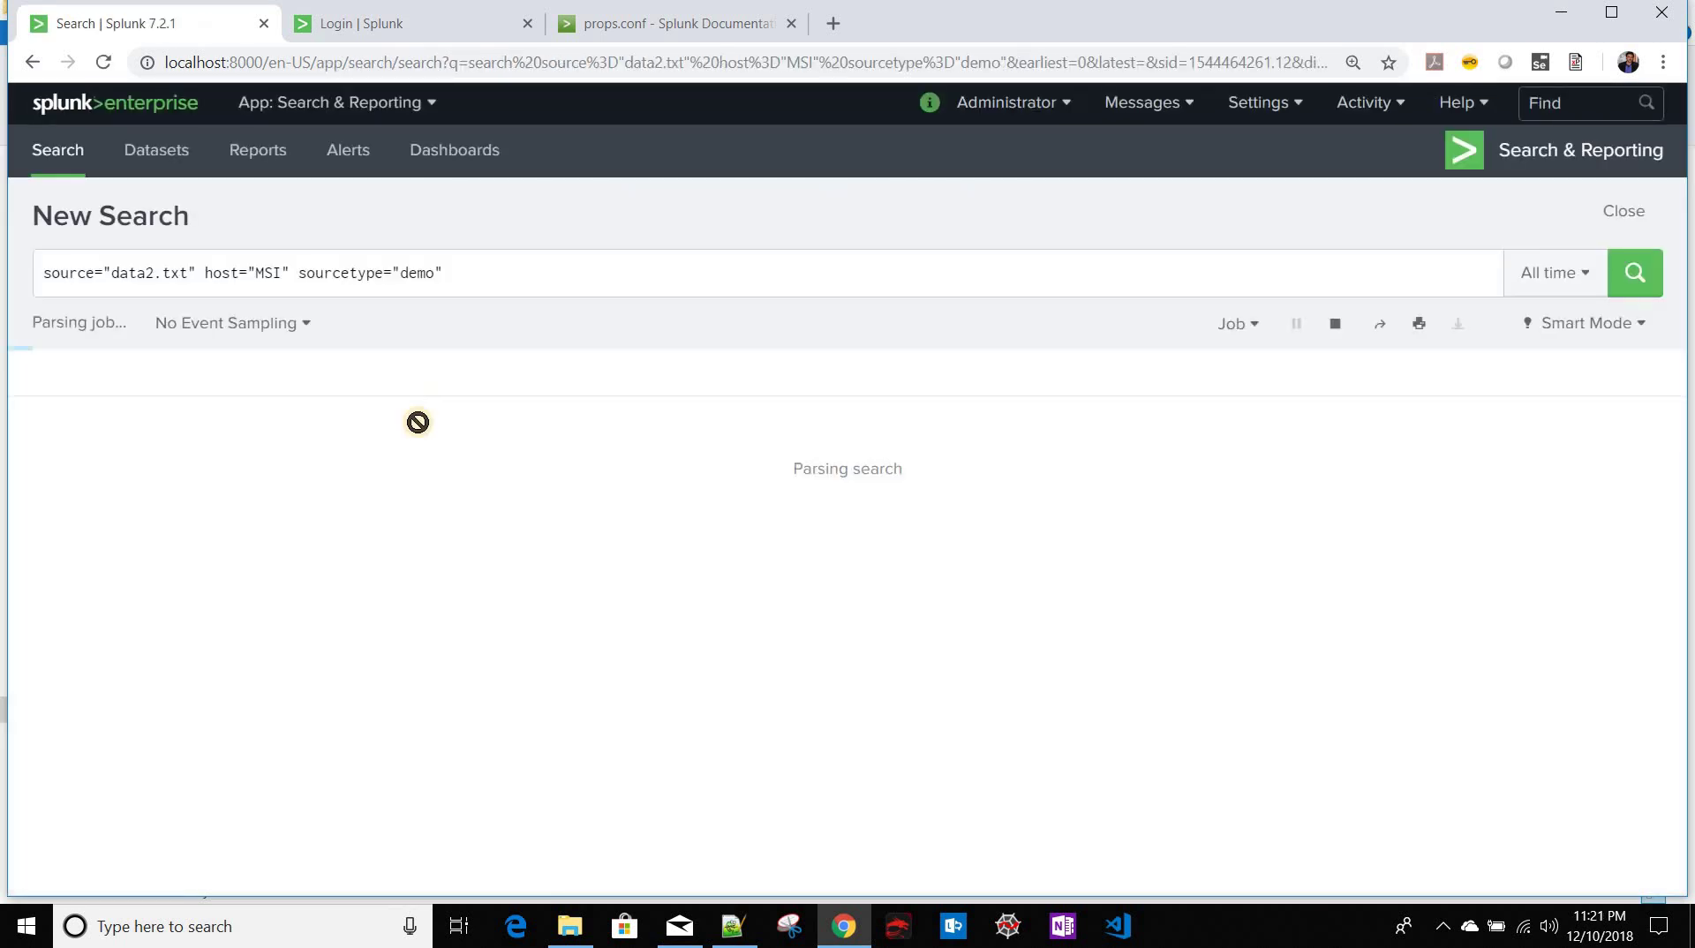
{"action": "scroll", "coordinate": [150, 442], "scroll_direction": "down", "scroll_amount": 4}
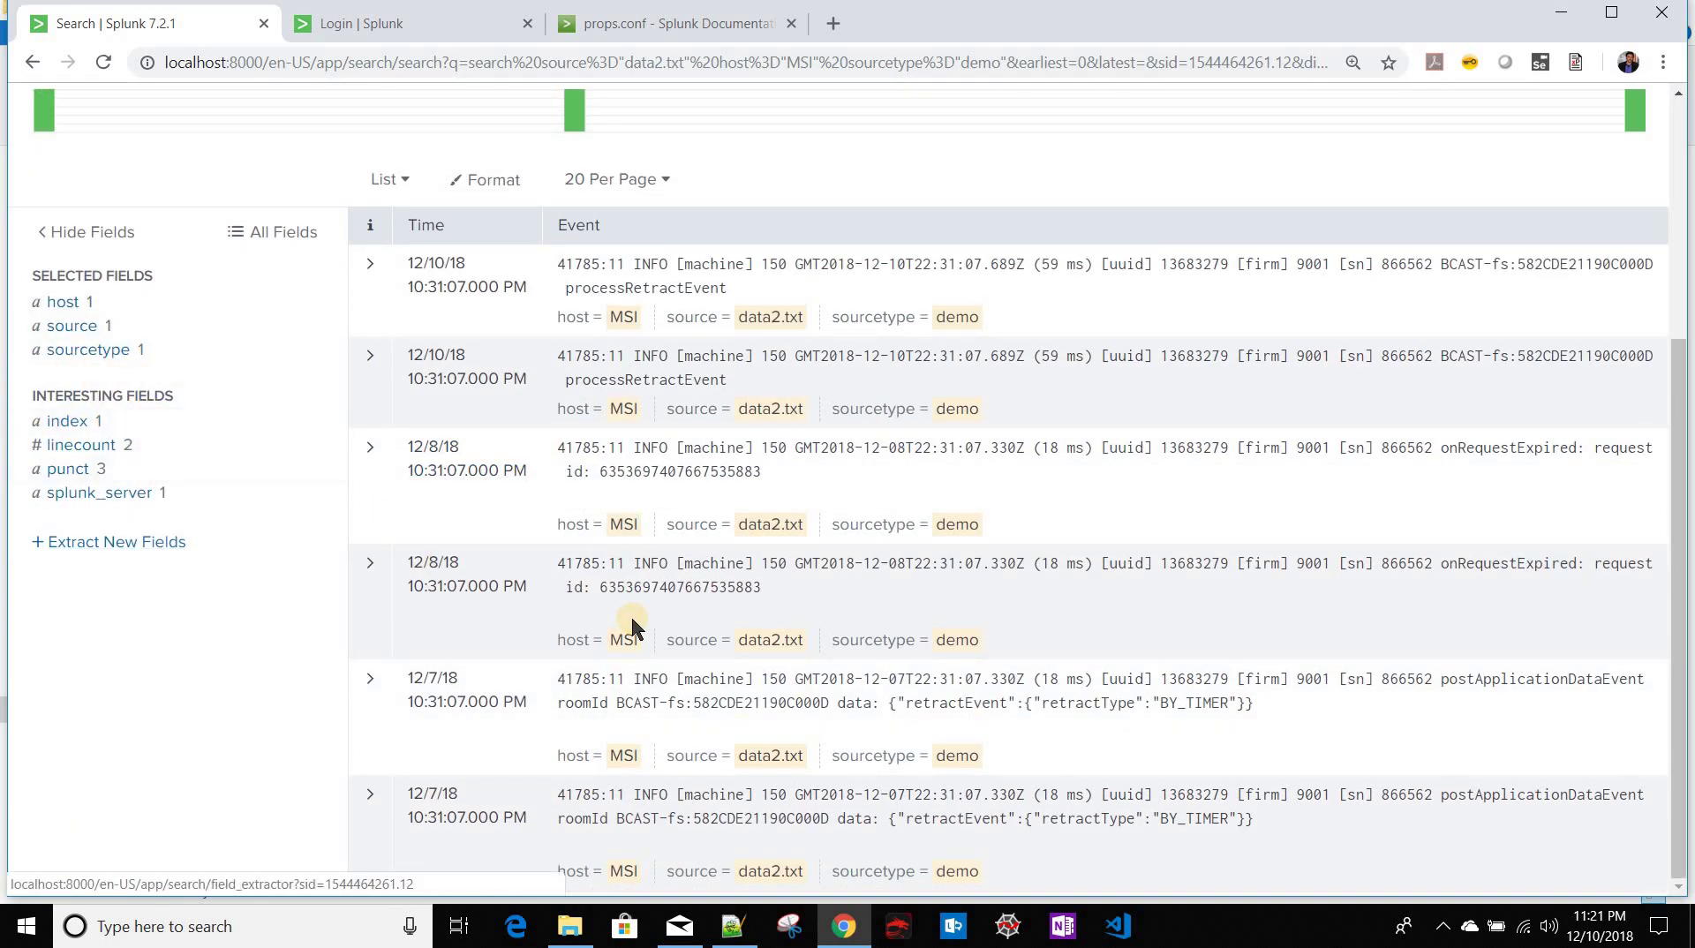
{"action": "scroll", "coordinate": [631, 600], "scroll_direction": "up", "scroll_amount": 4}
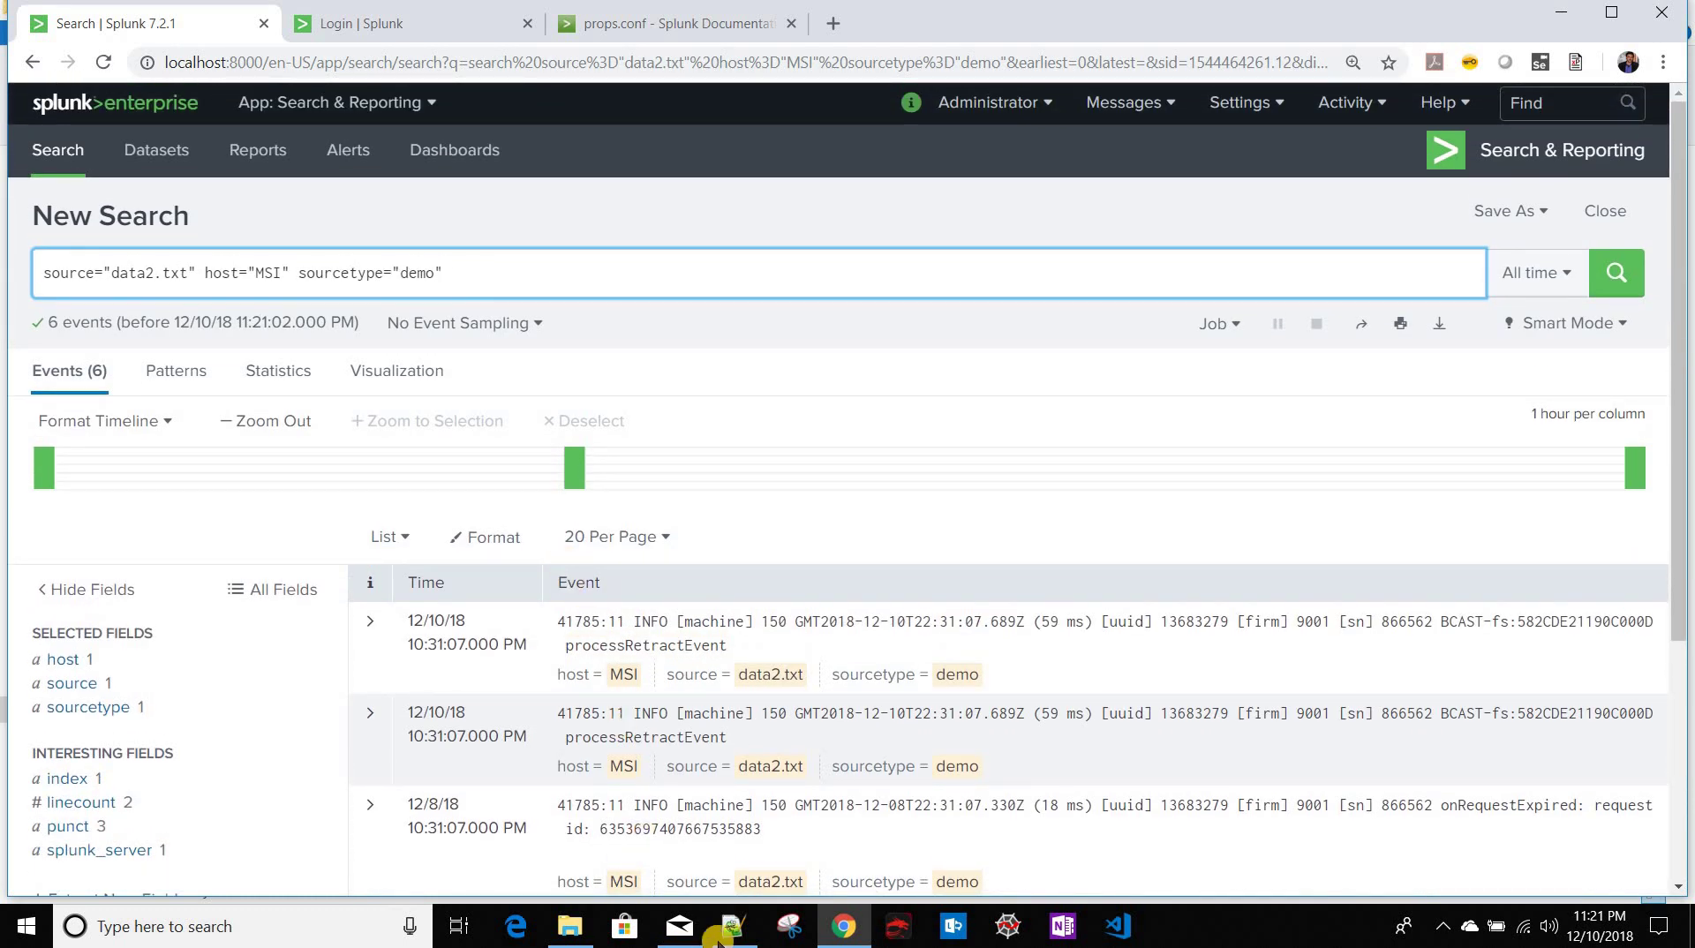
{"action": "left_click", "coordinate": [300, 525]}
{"action": "key", "text": "alt+Tab"}
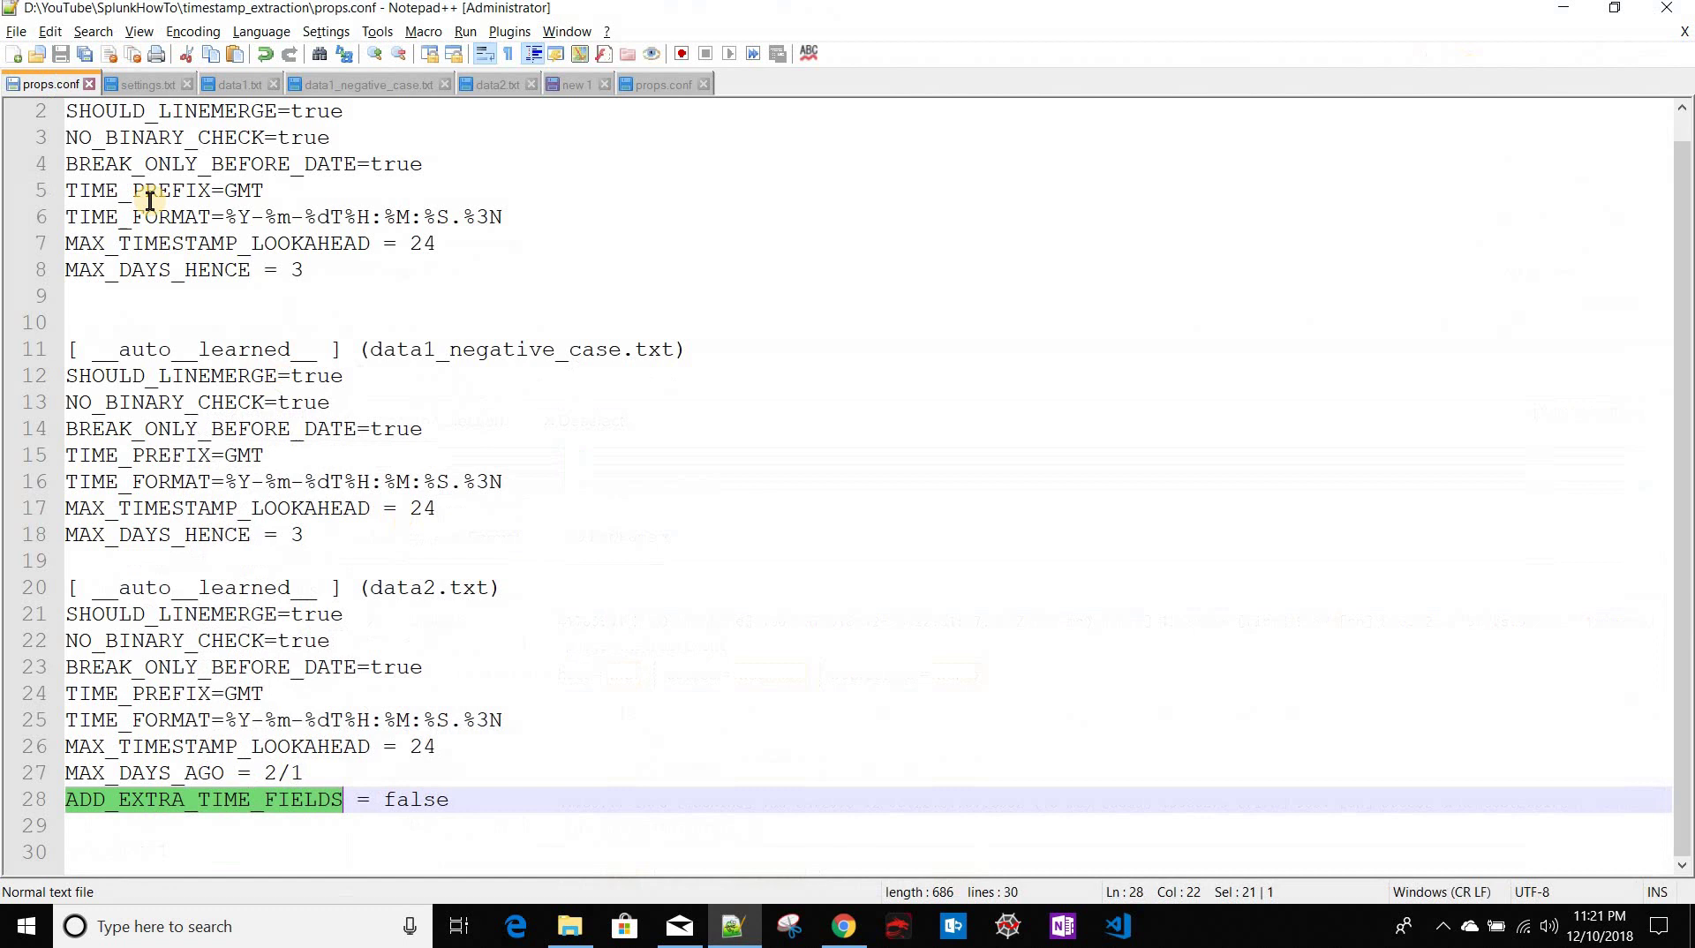
{"action": "left_click", "coordinate": [143, 80]}
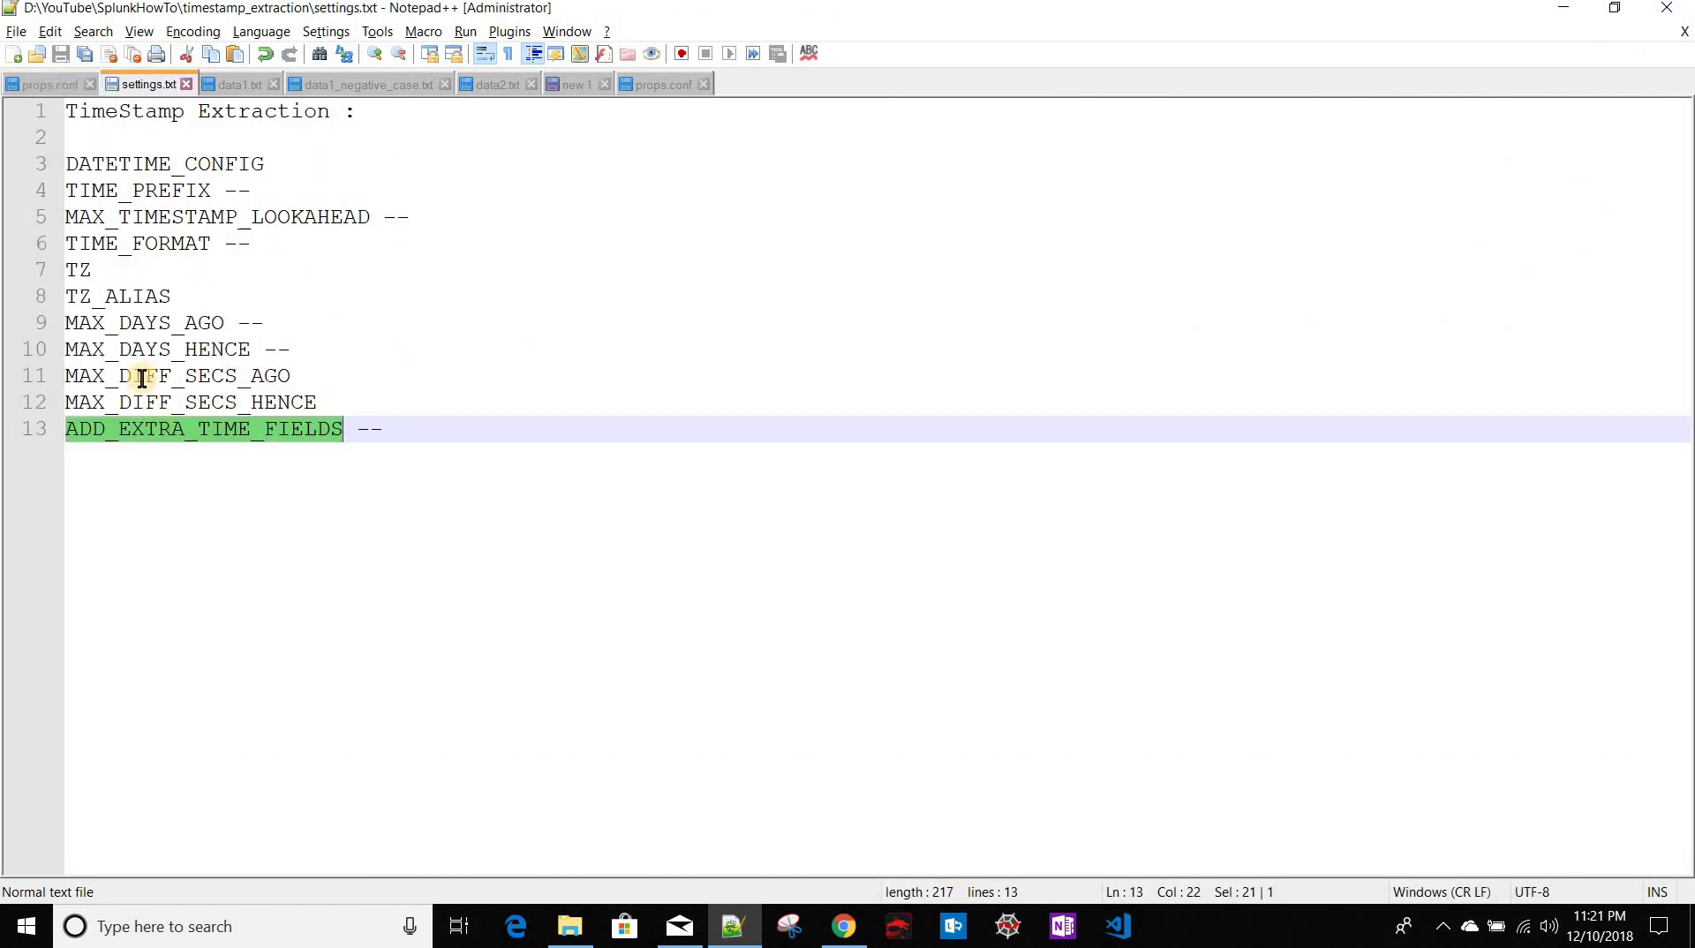
{"action": "double_click", "coordinate": [140, 373]}
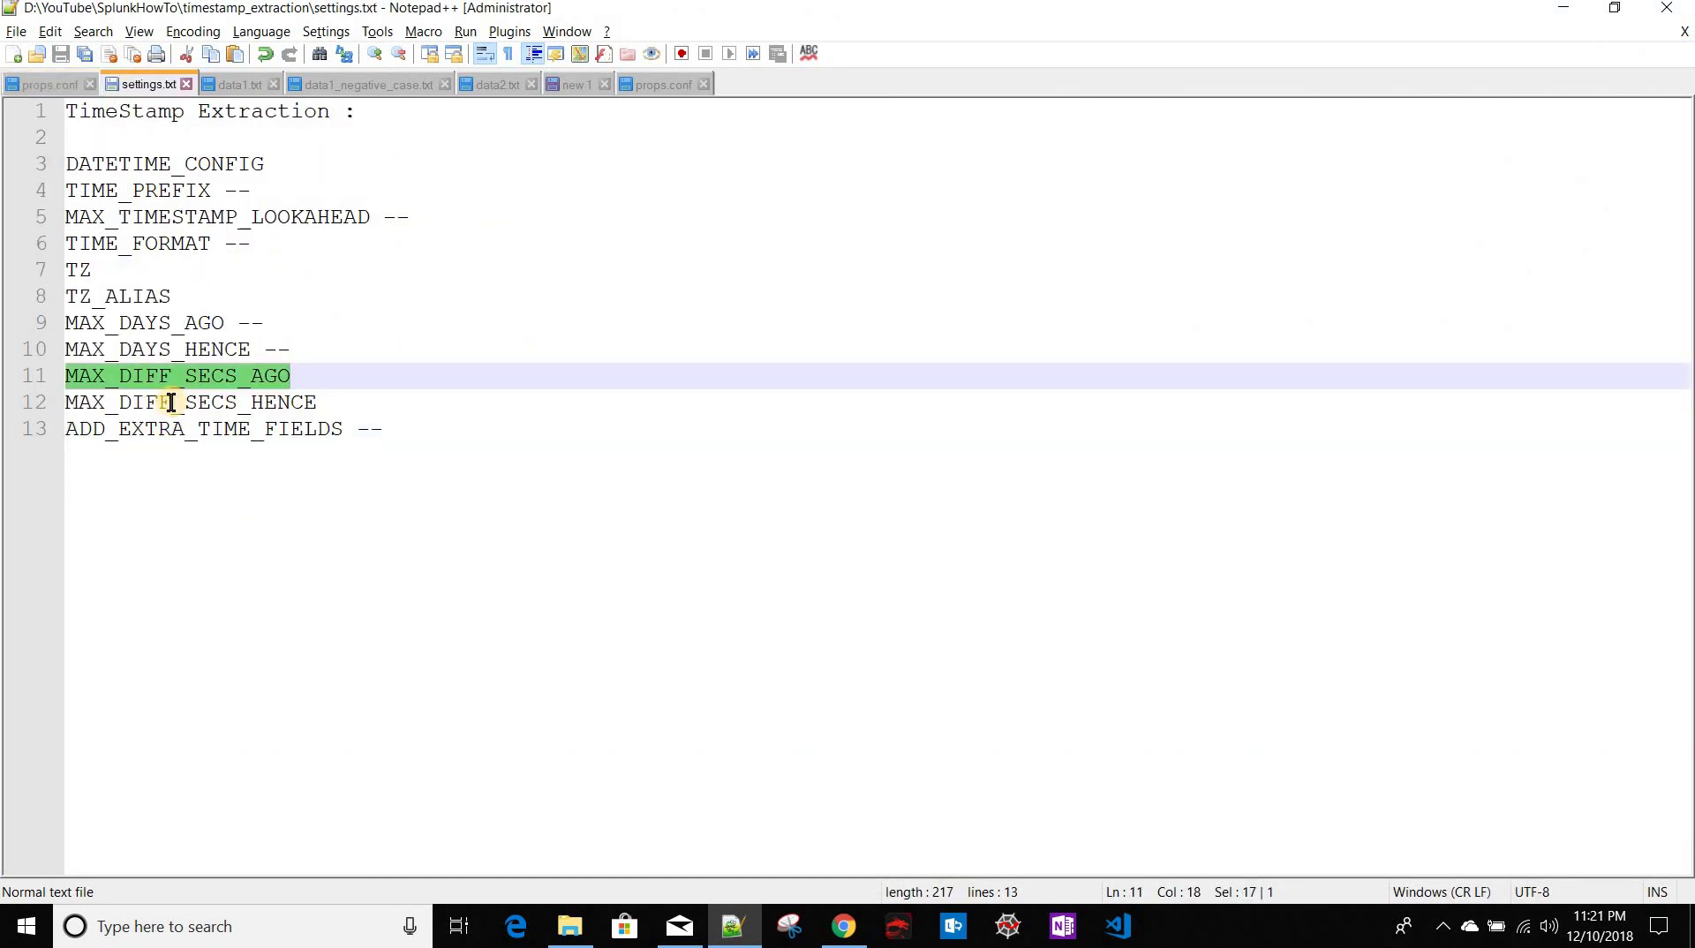
{"action": "double_click", "coordinate": [171, 400]}
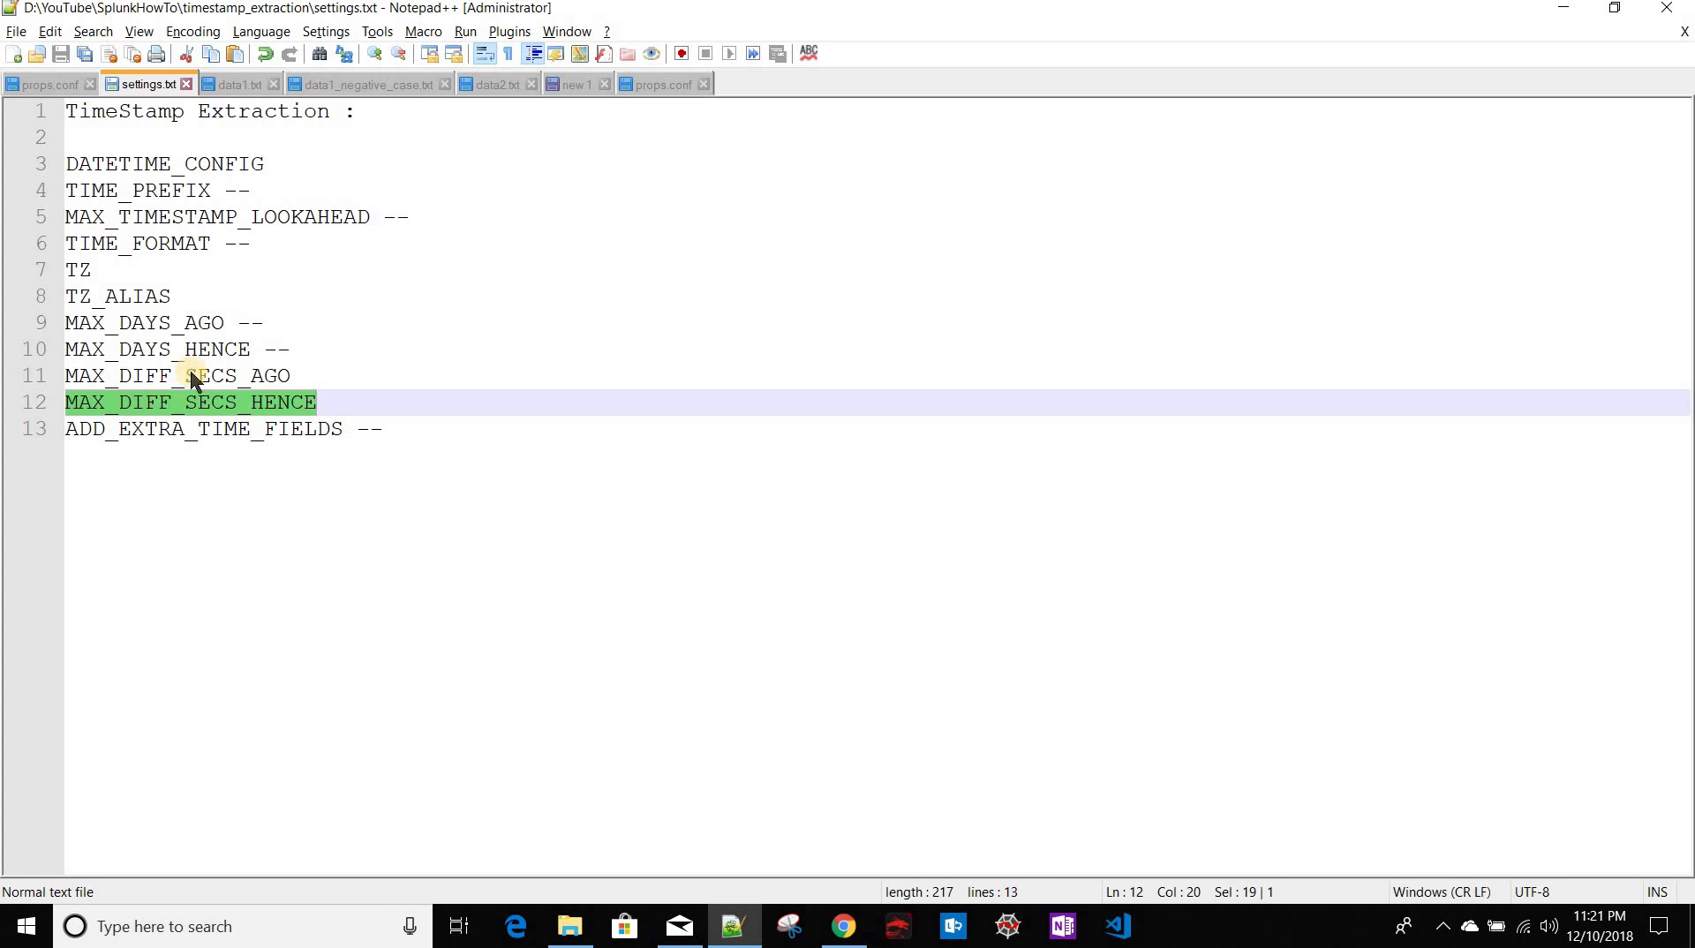
{"action": "double_click", "coordinate": [191, 375]}
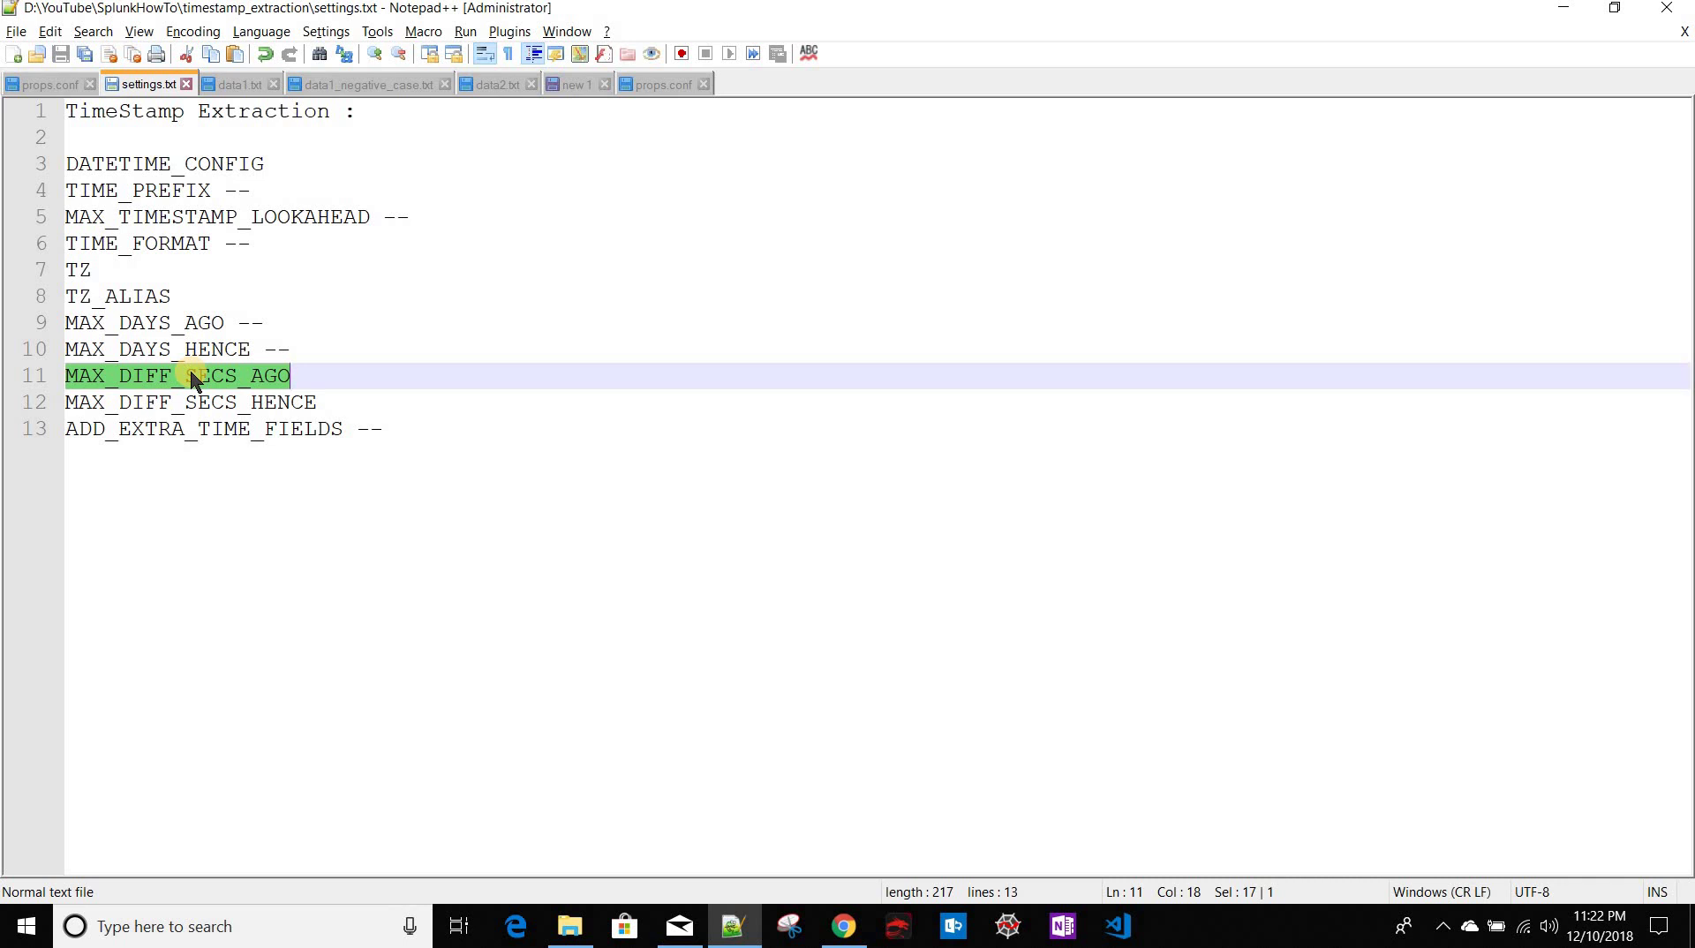
{"action": "left_click", "coordinate": [249, 377]}
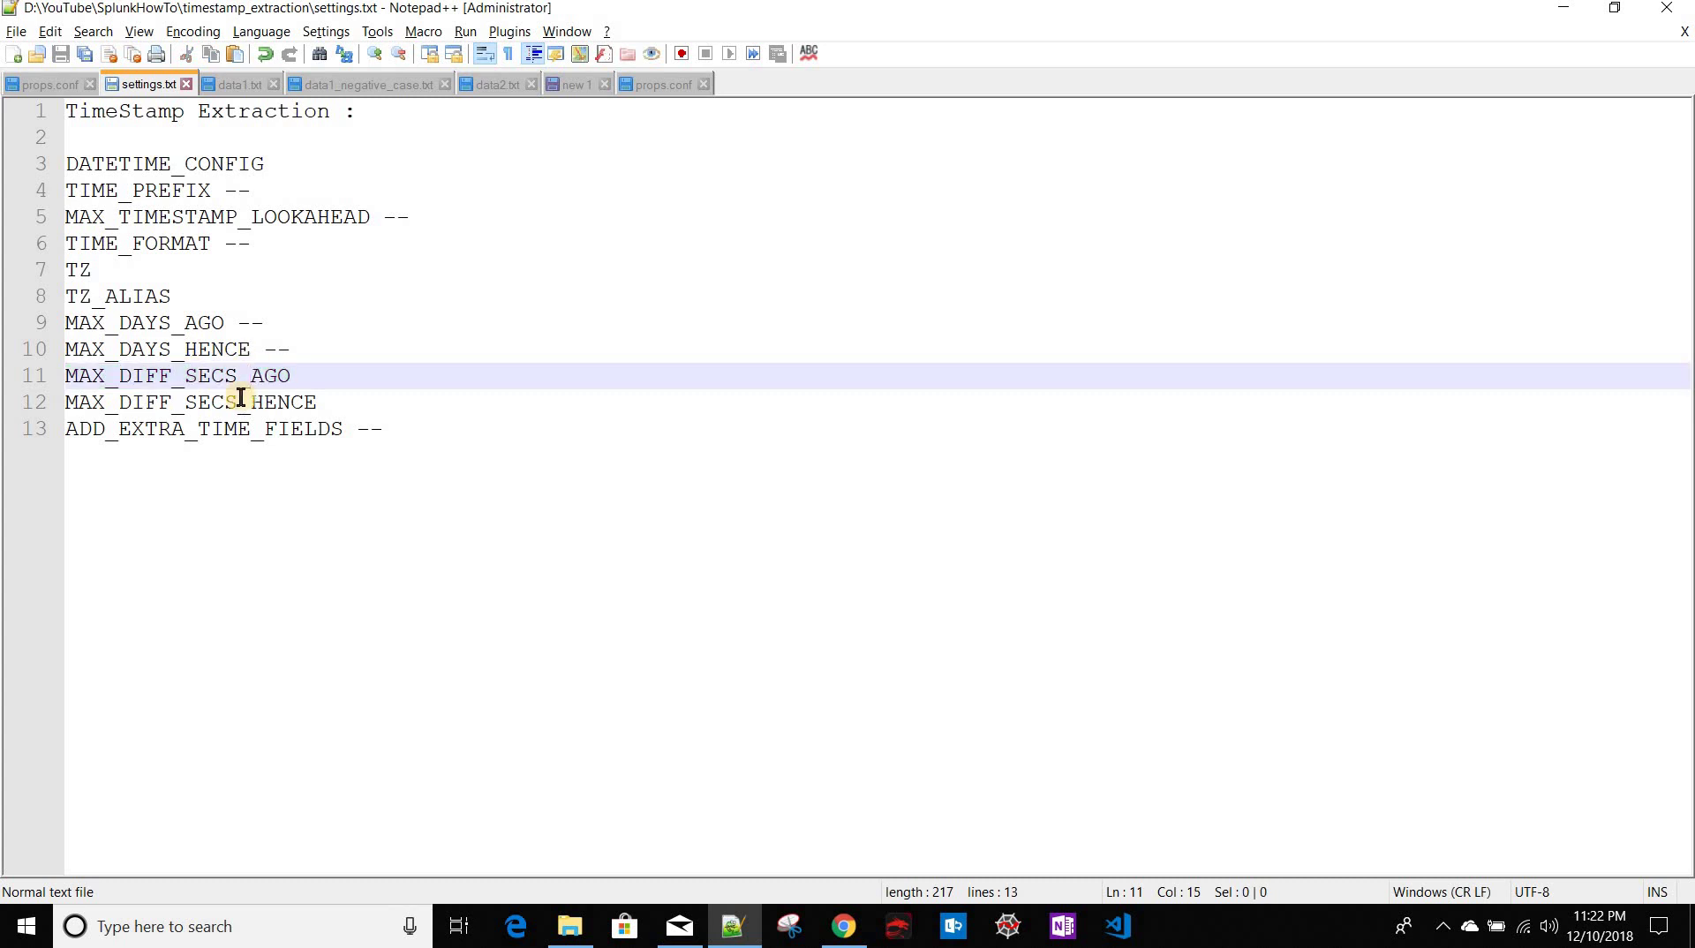
{"action": "double_click", "coordinate": [240, 398]}
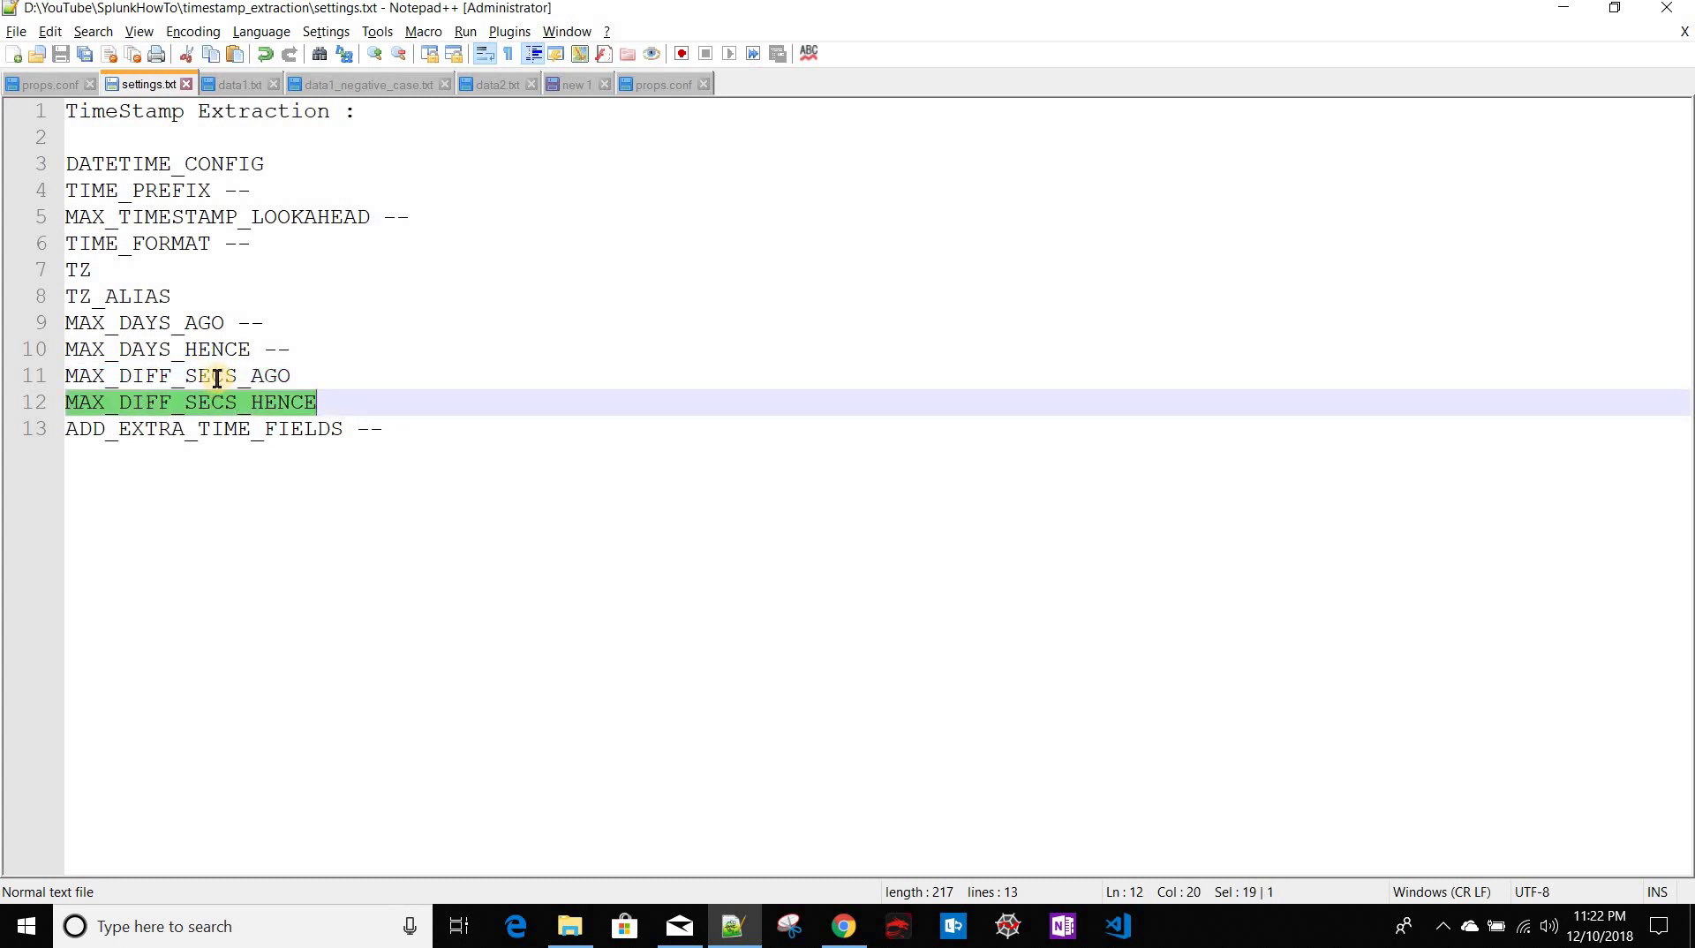
{"action": "left_click", "coordinate": [216, 378]}
{"action": "double_click", "coordinate": [216, 378]}
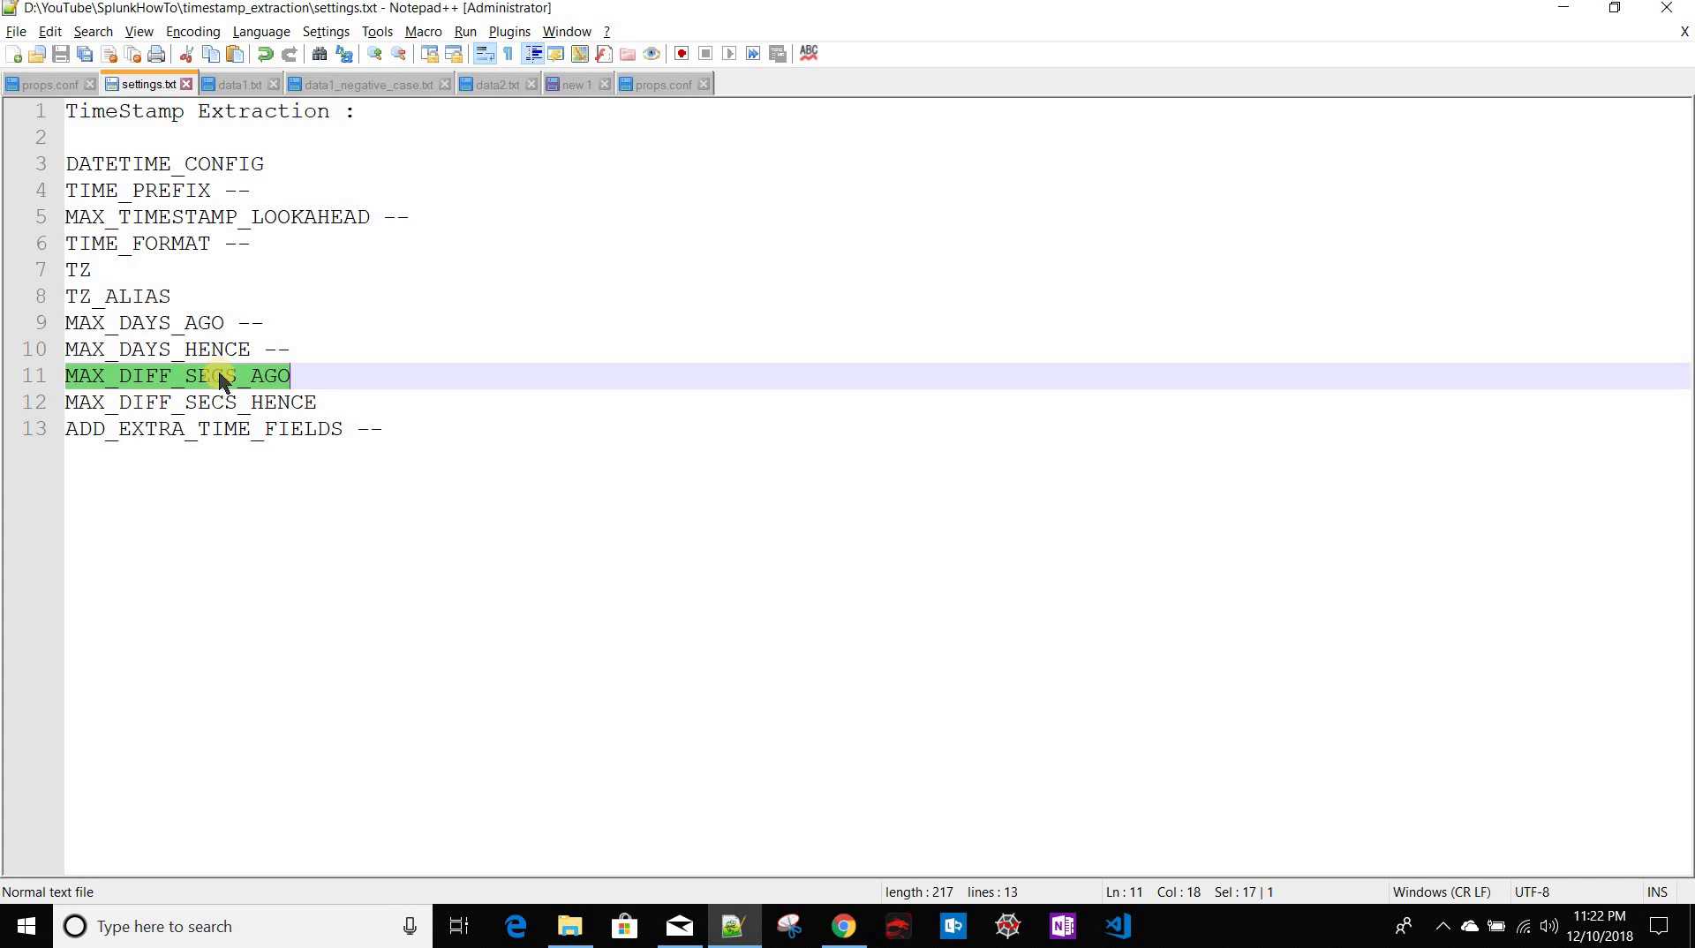
{"action": "double_click", "coordinate": [149, 325]}
{"action": "double_click", "coordinate": [190, 353]}
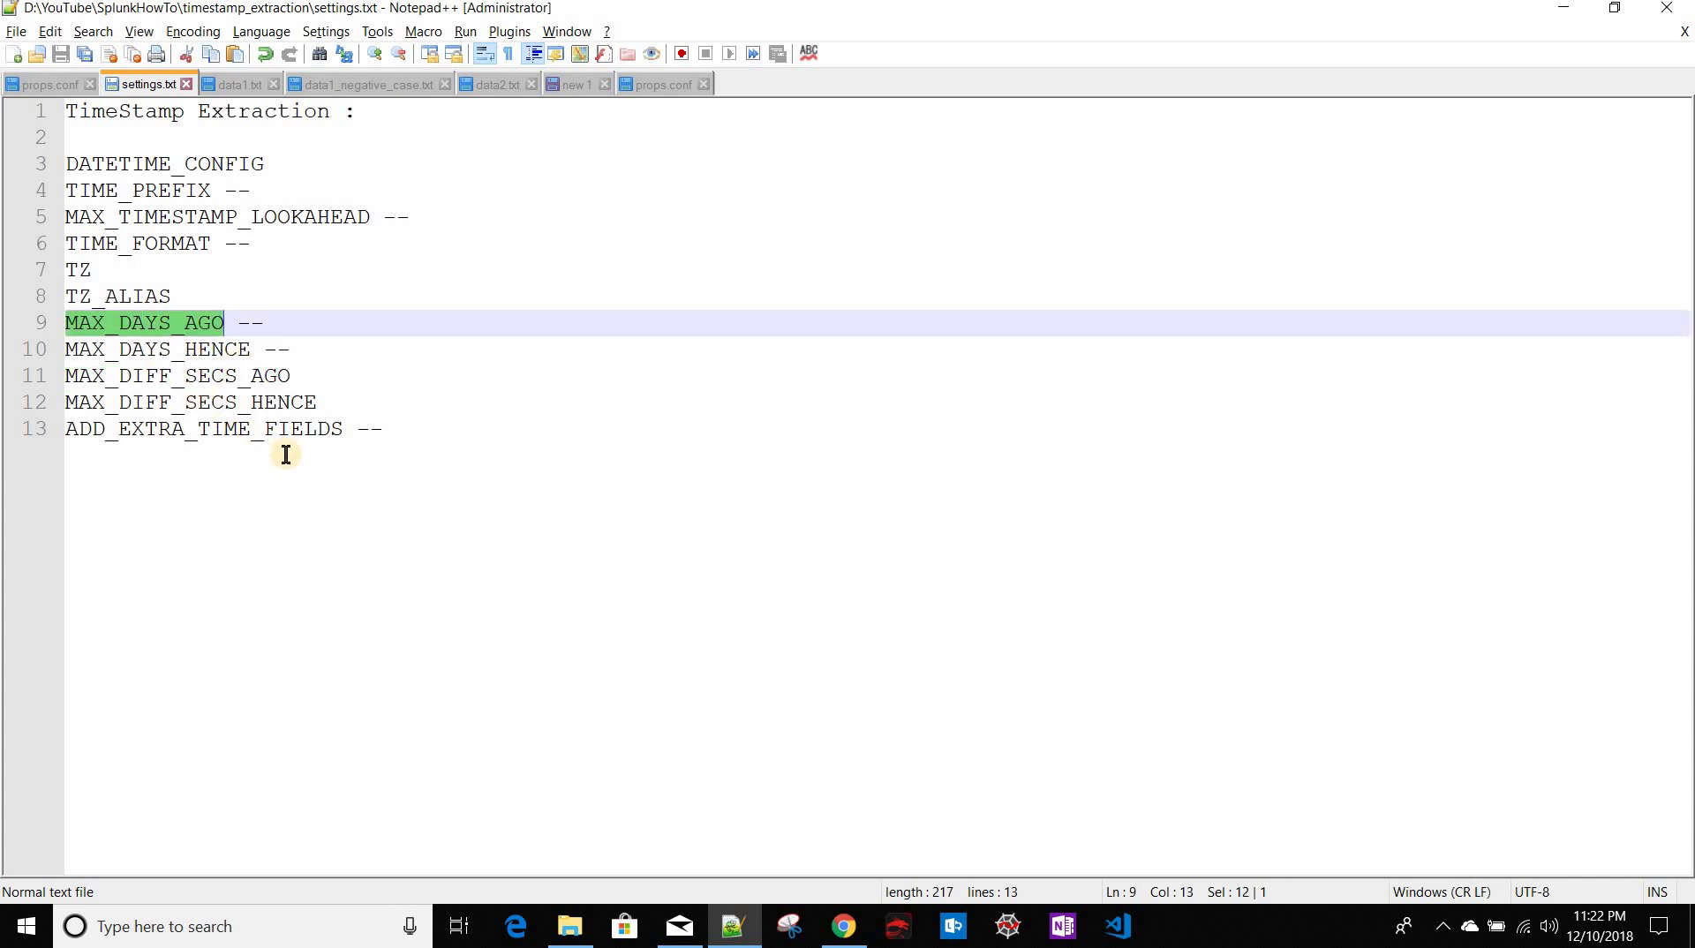
{"action": "left_click", "coordinate": [291, 401]}
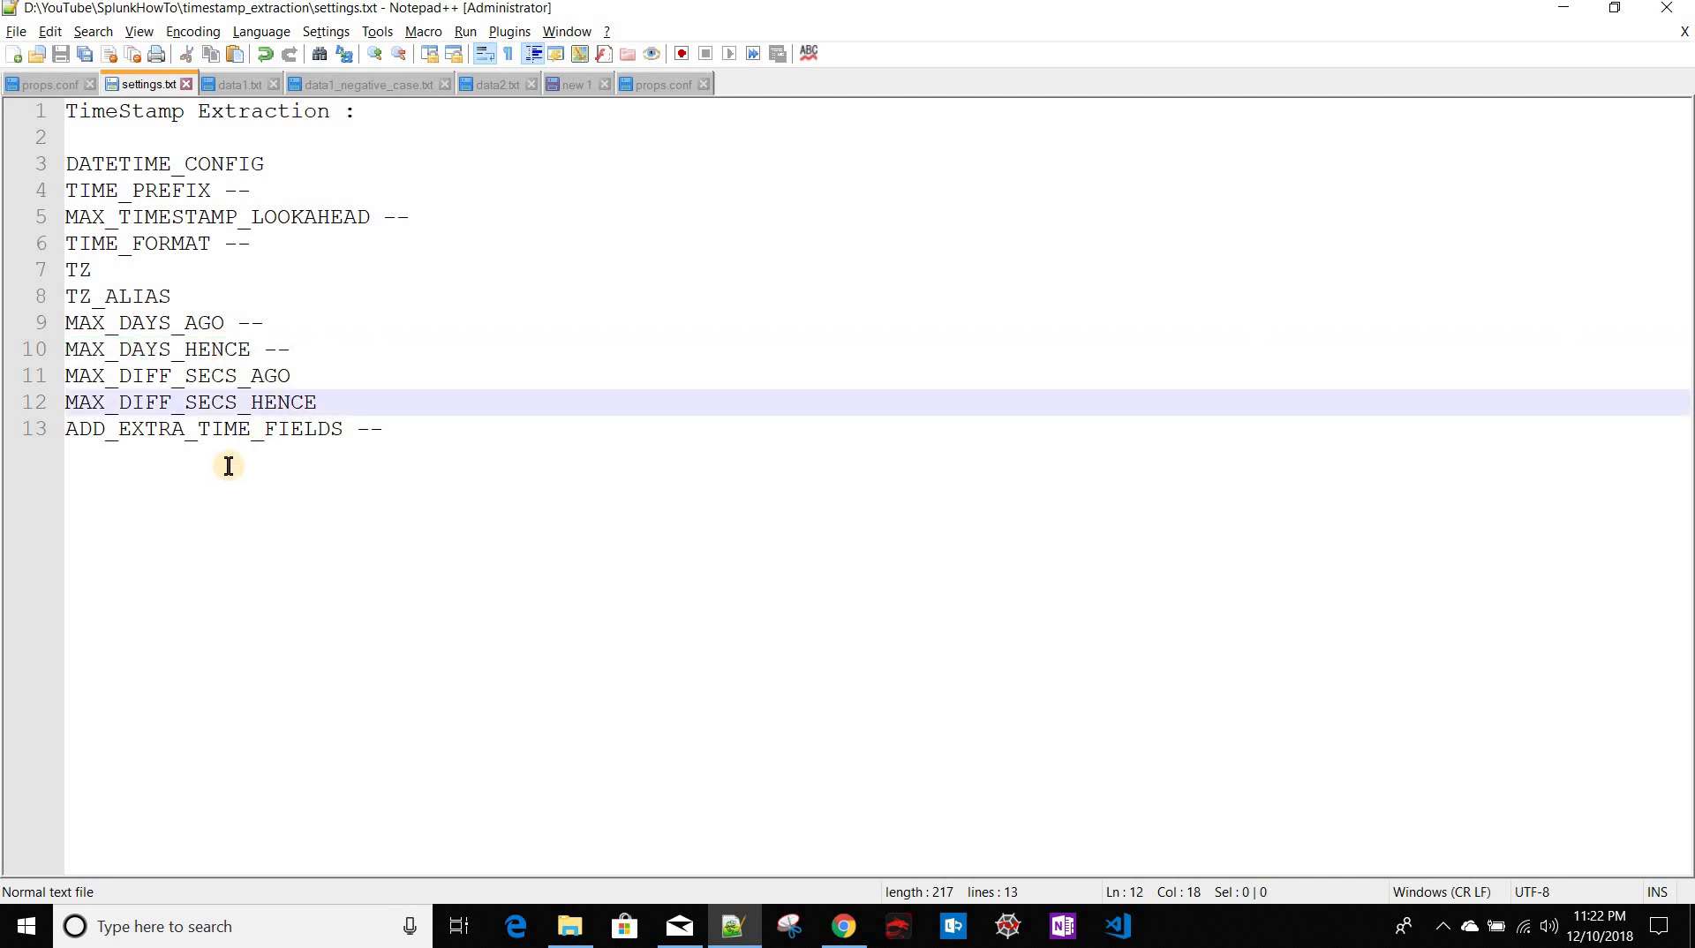
{"action": "double_click", "coordinate": [77, 274]}
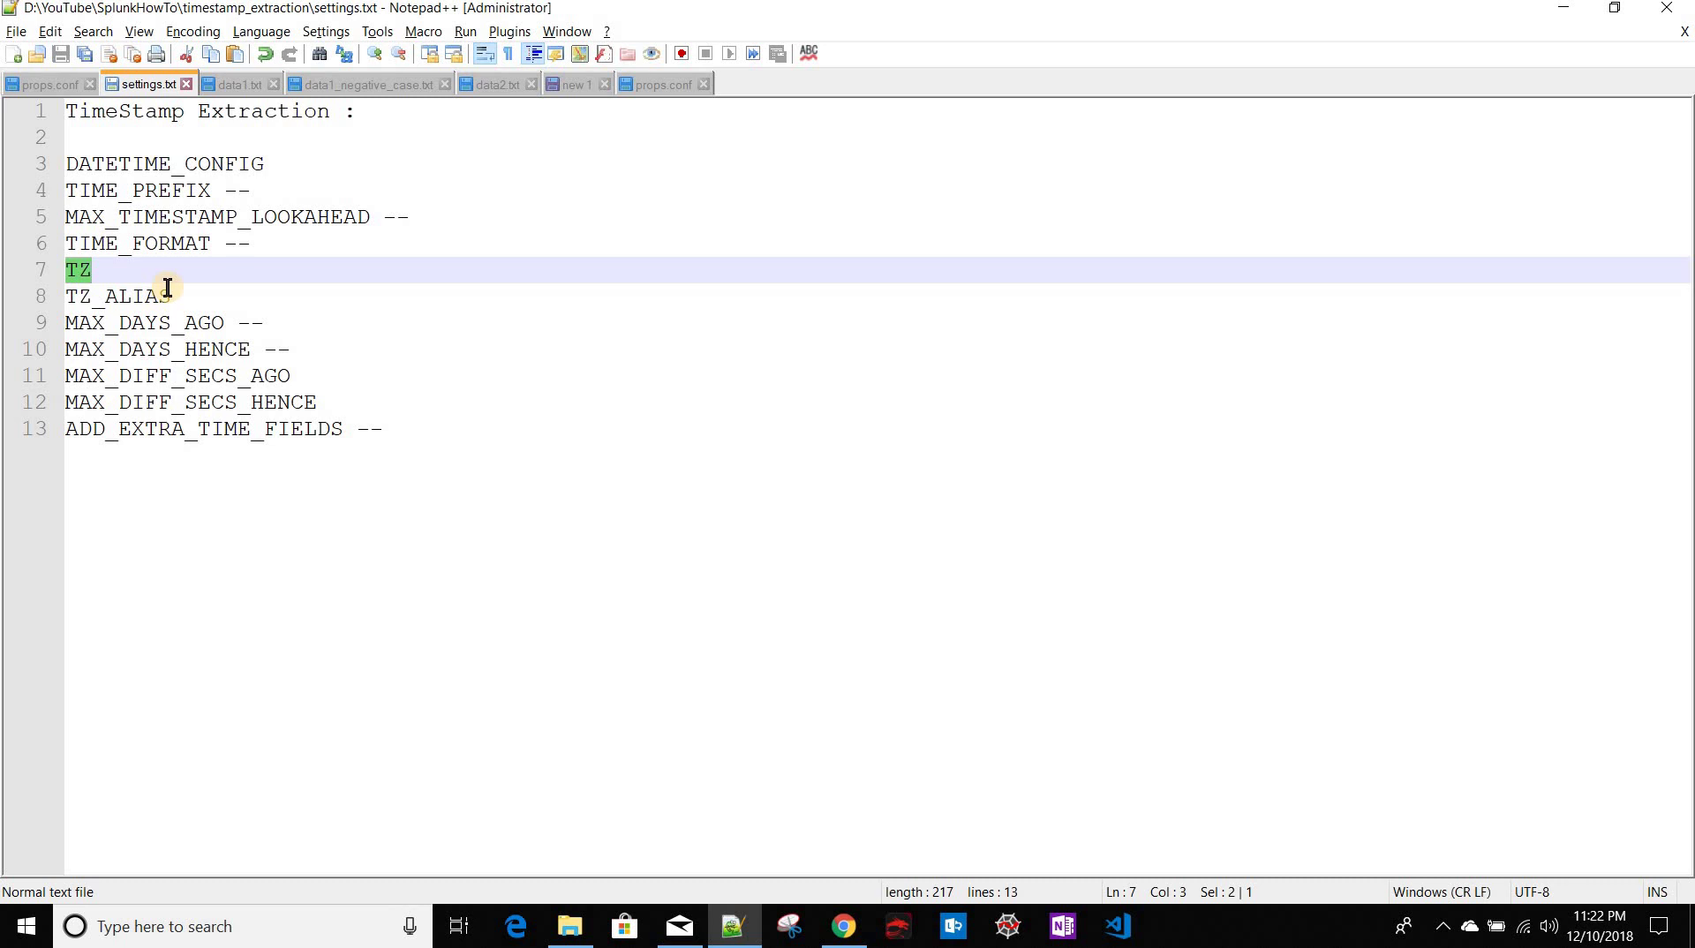
{"action": "double_click", "coordinate": [135, 248]}
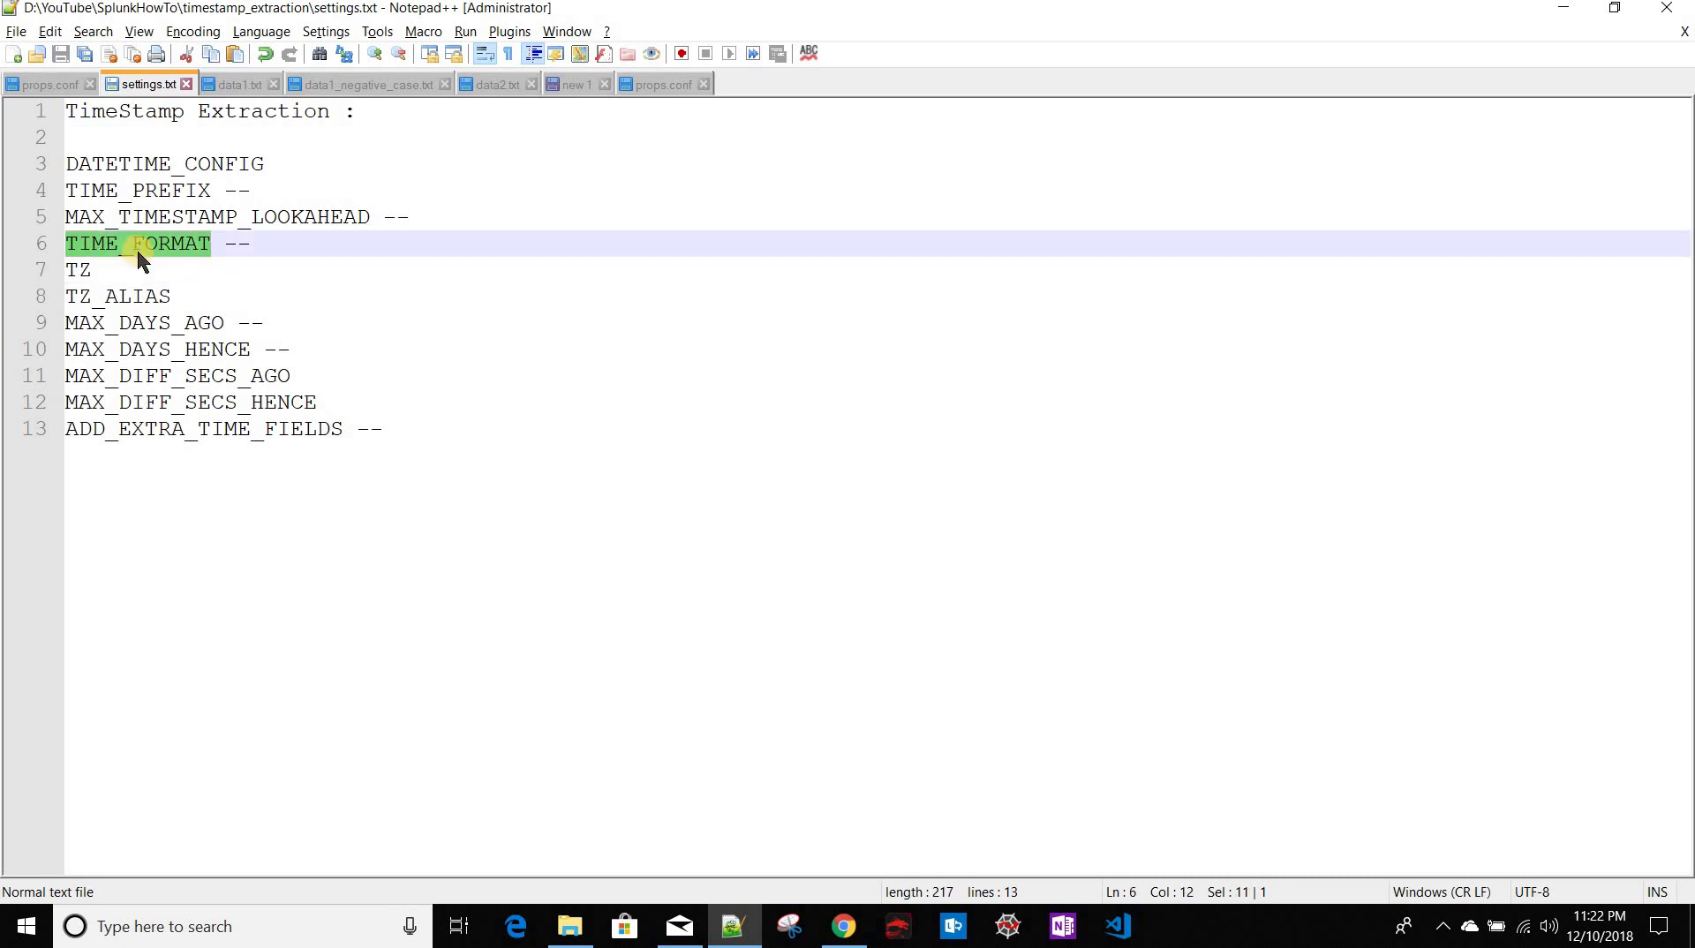
{"action": "double_click", "coordinate": [140, 296]}
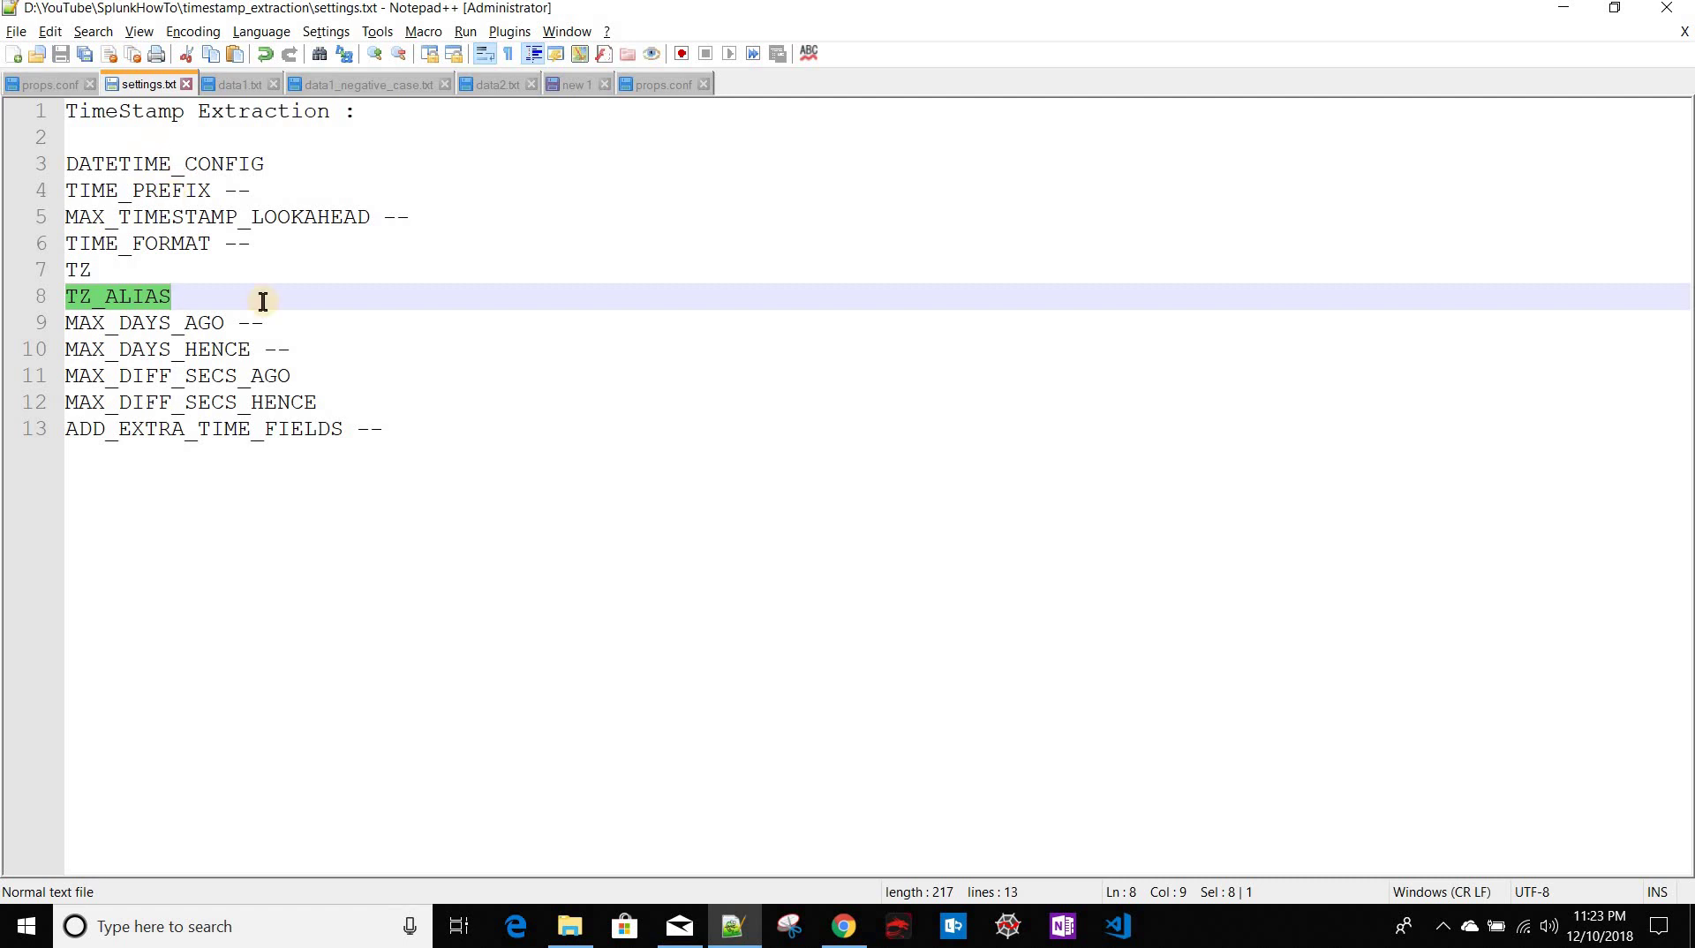
{"action": "key", "text": "ctrl+z"}
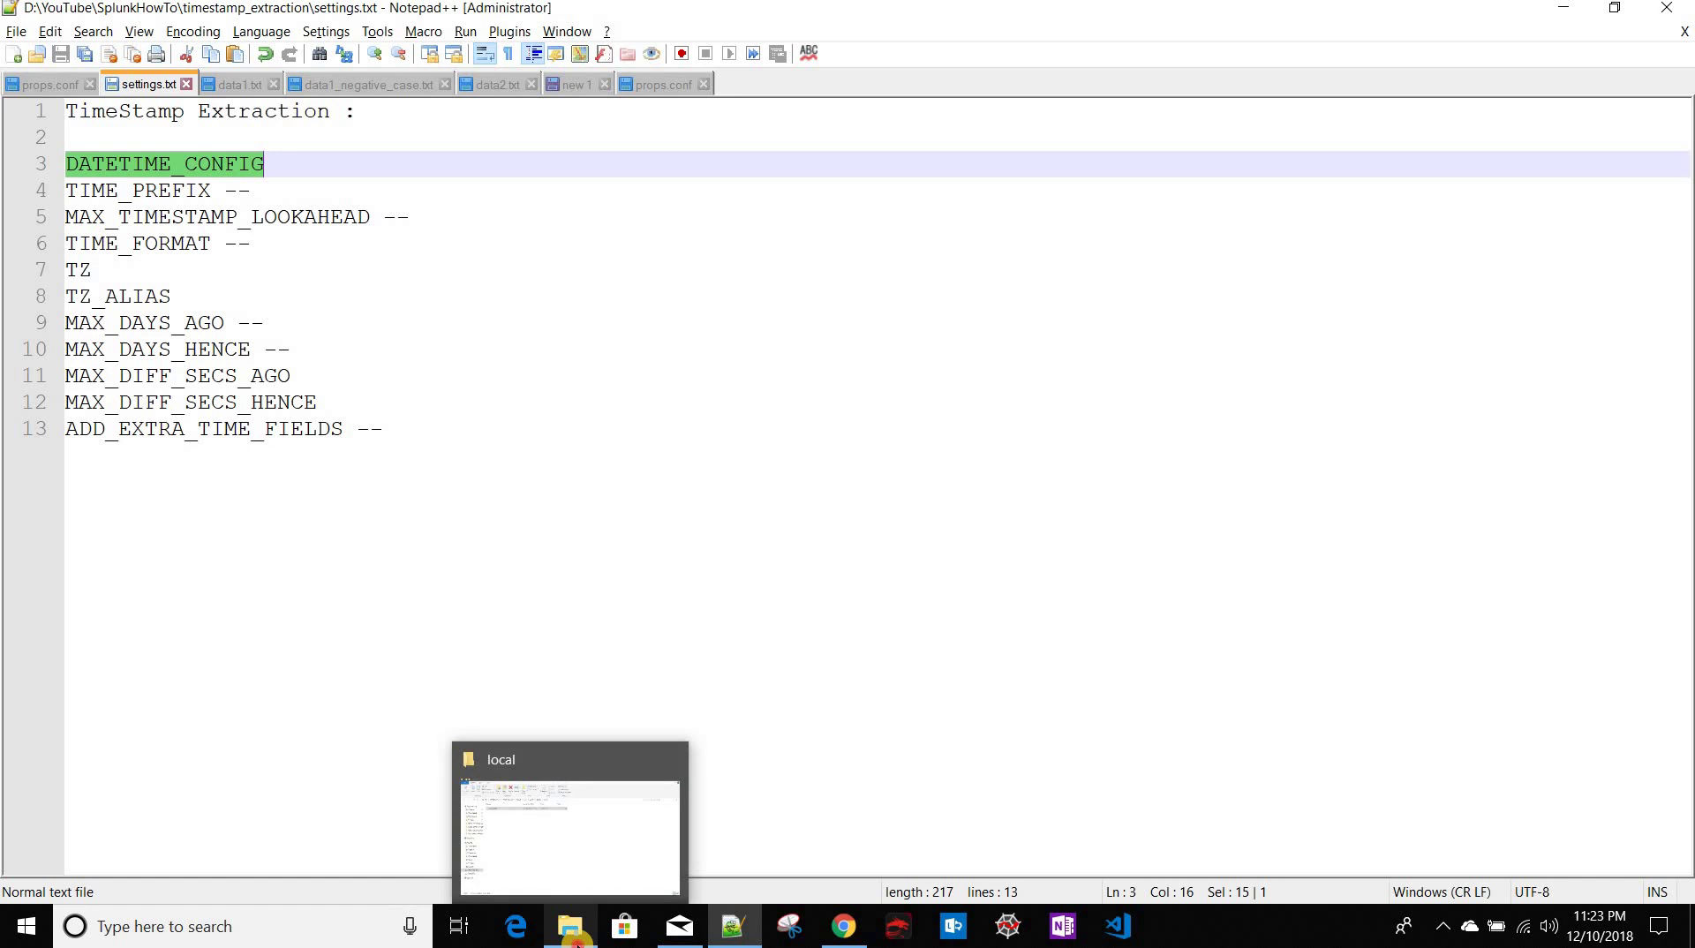
Step: Browse Desktop > Splunk > etc in File Explorer and edit the datetime file with Notepad++
{"action": "left_click", "coordinate": [572, 934]}
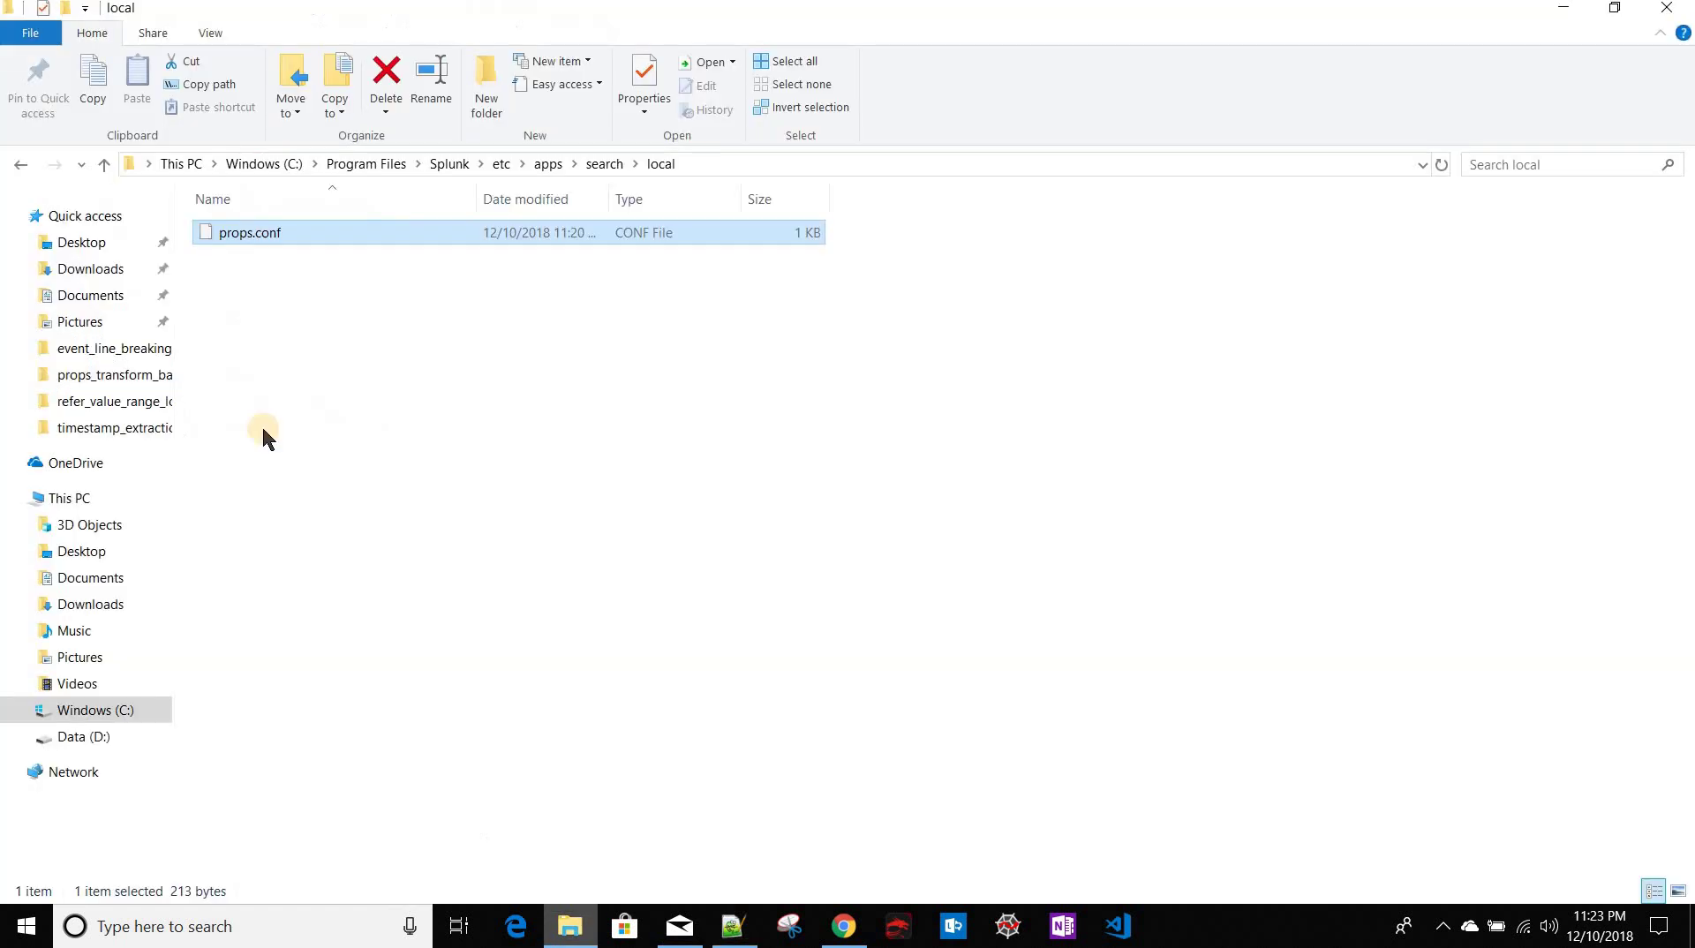
{"action": "left_click", "coordinate": [45, 237]}
{"action": "double_click", "coordinate": [274, 354]}
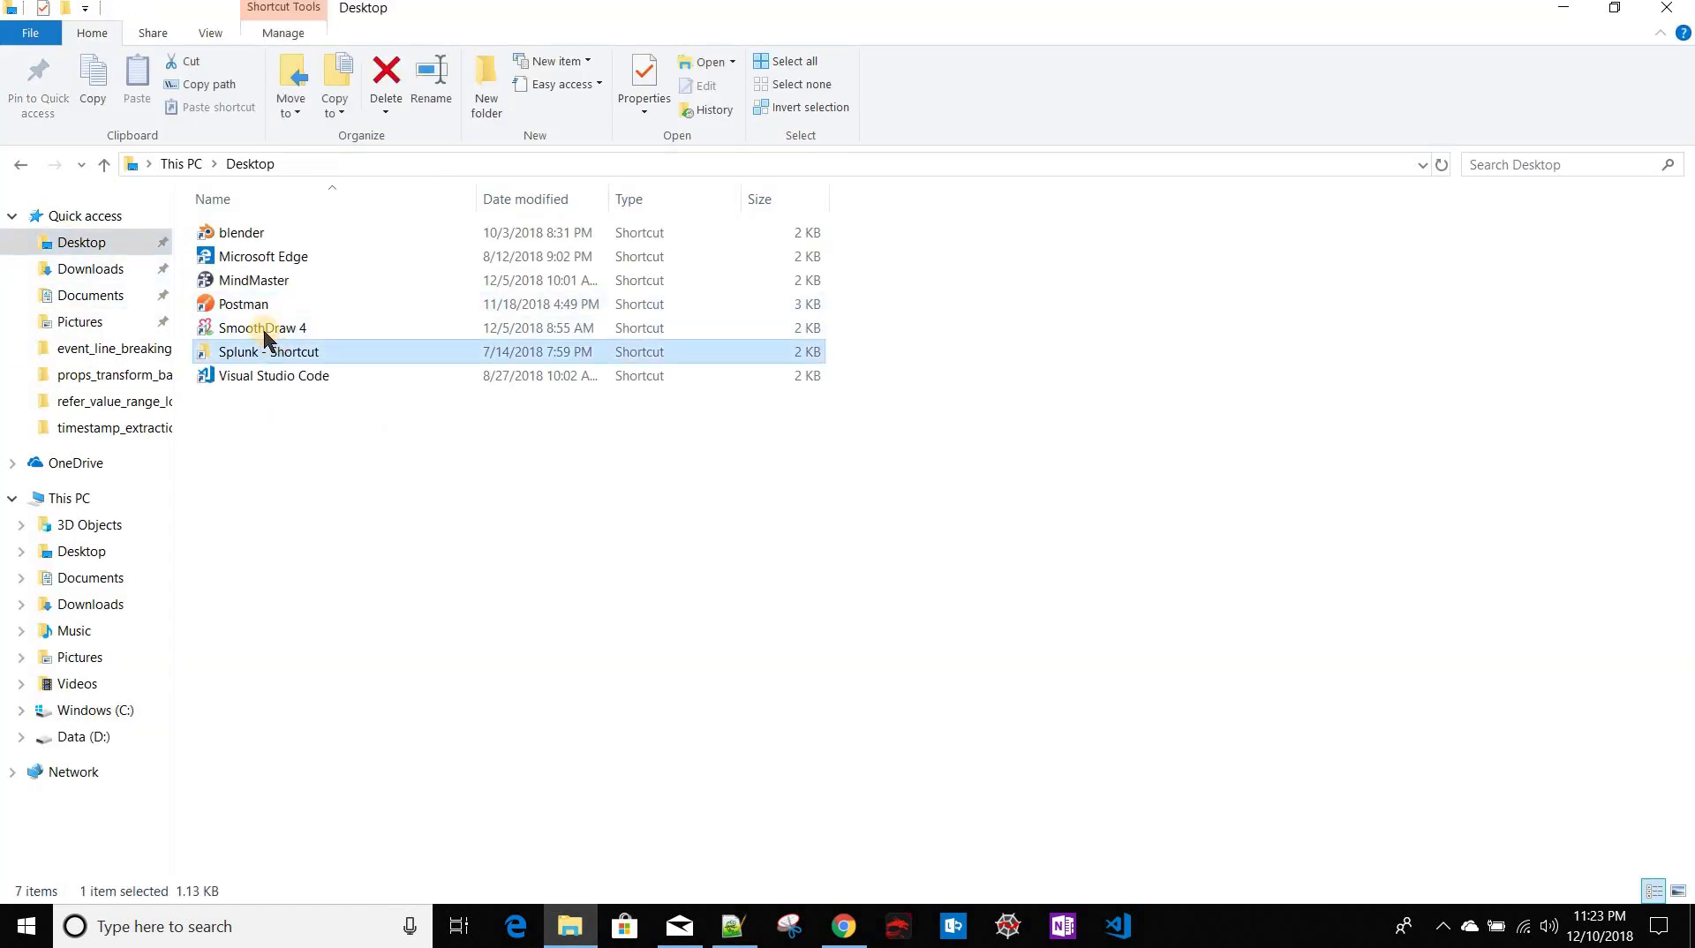
{"action": "double_click", "coordinate": [256, 254]}
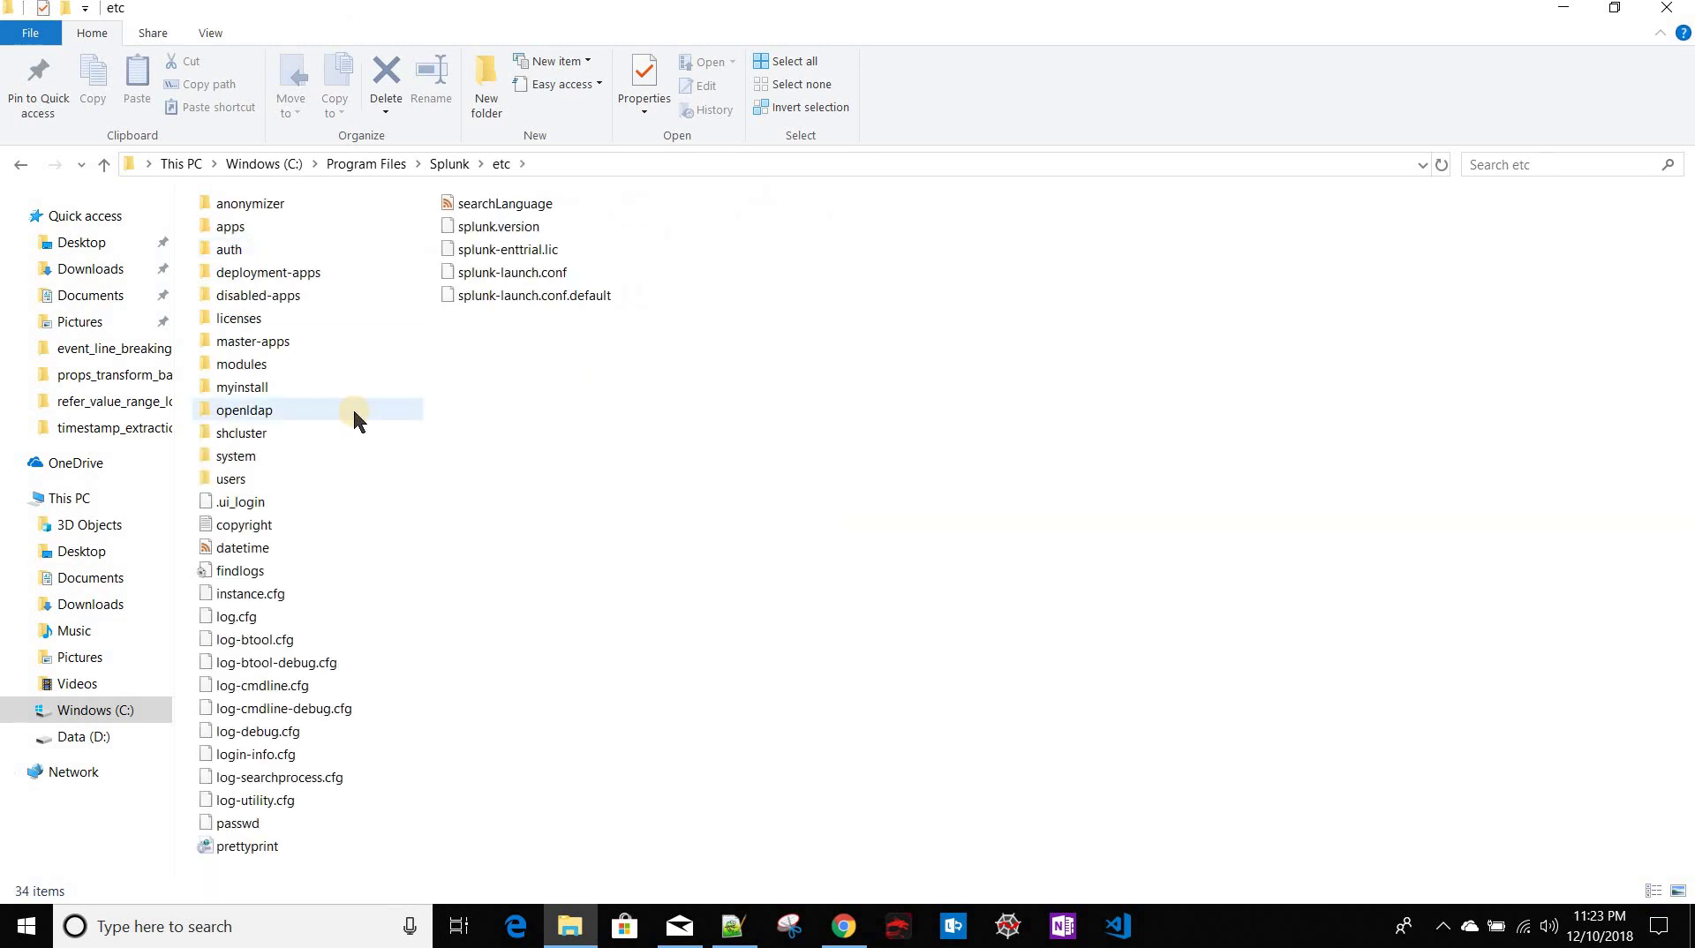
{"action": "left_click", "coordinate": [243, 547]}
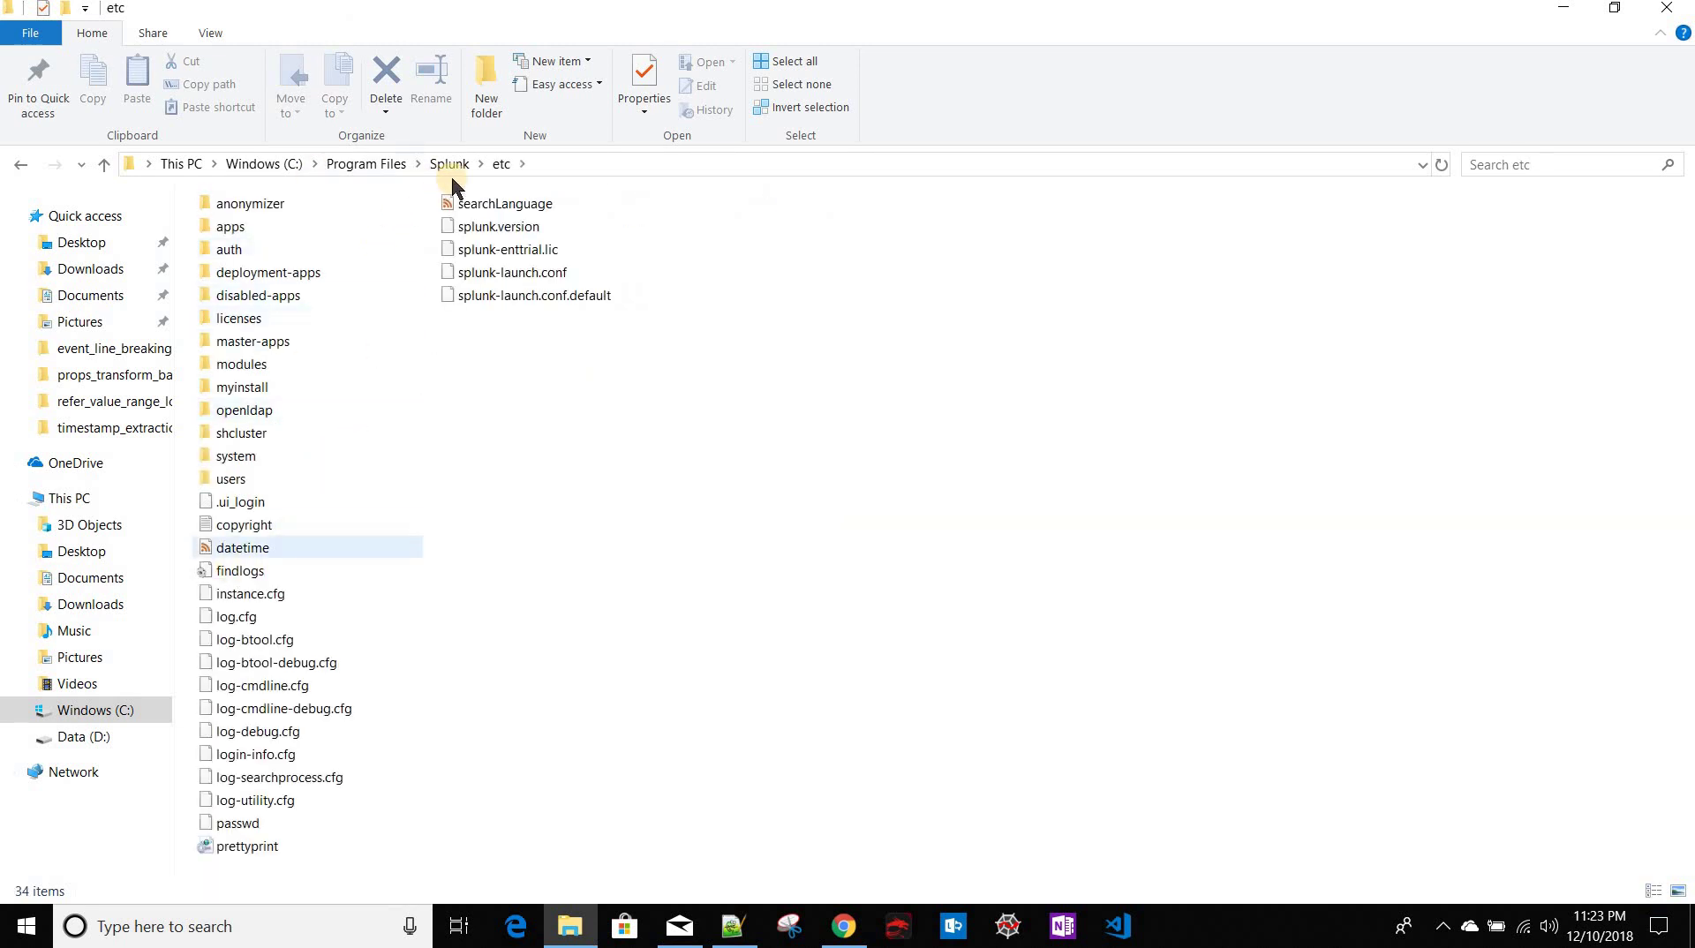
{"action": "right_click", "coordinate": [250, 549]}
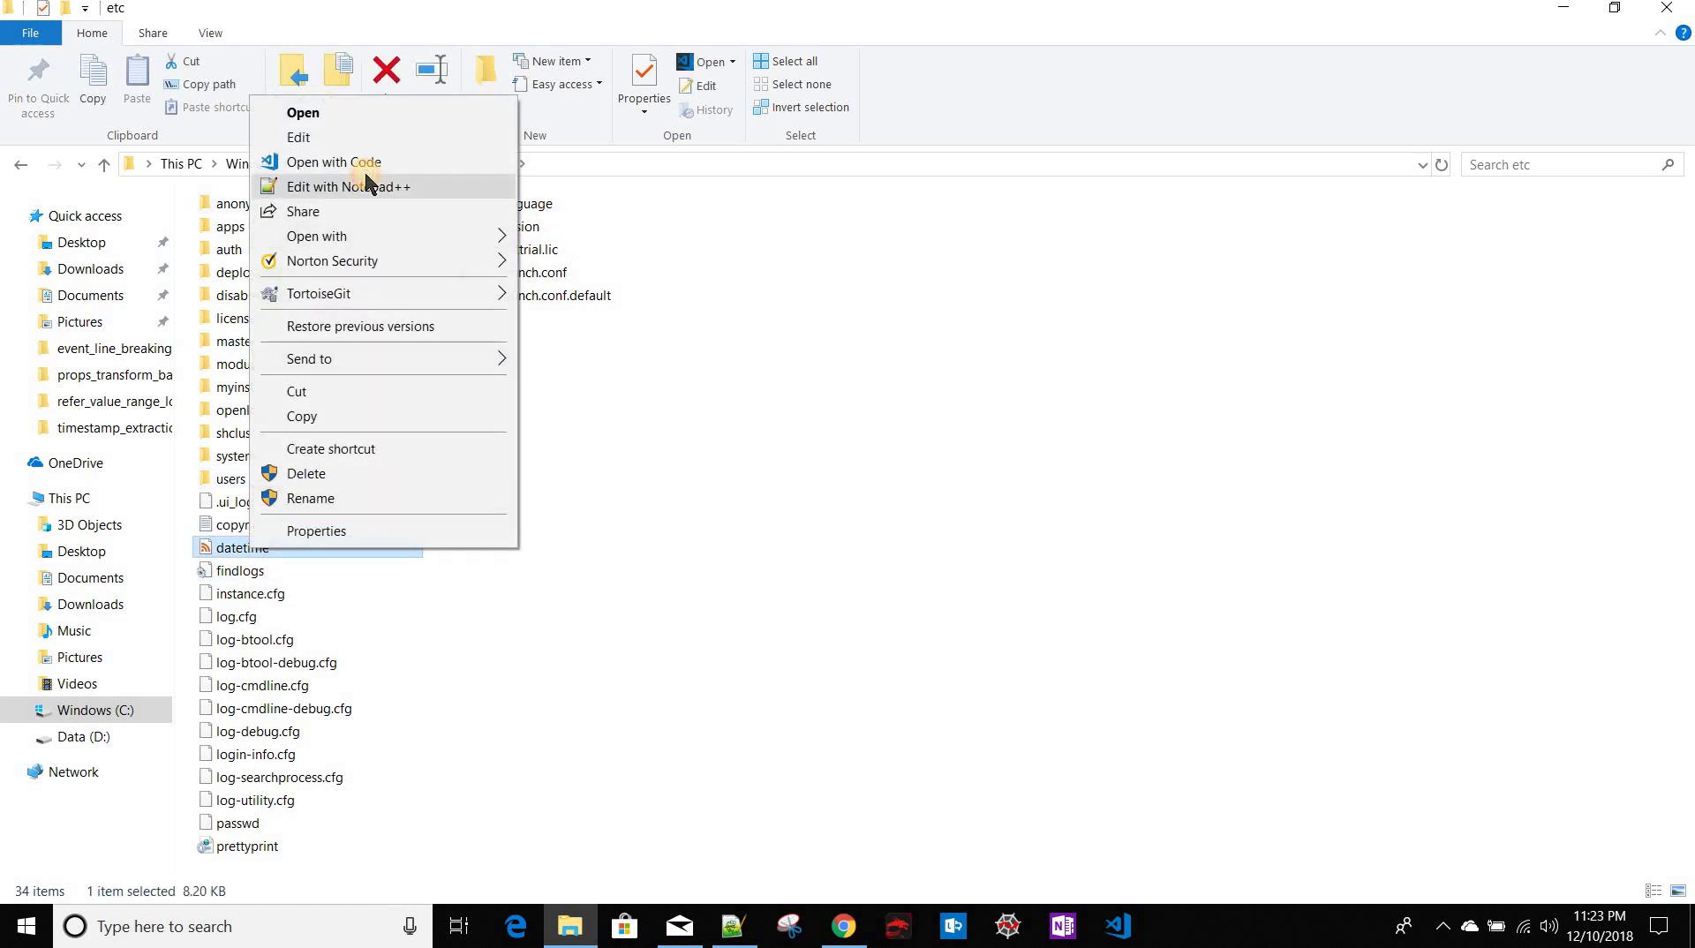
{"action": "left_click", "coordinate": [366, 186]}
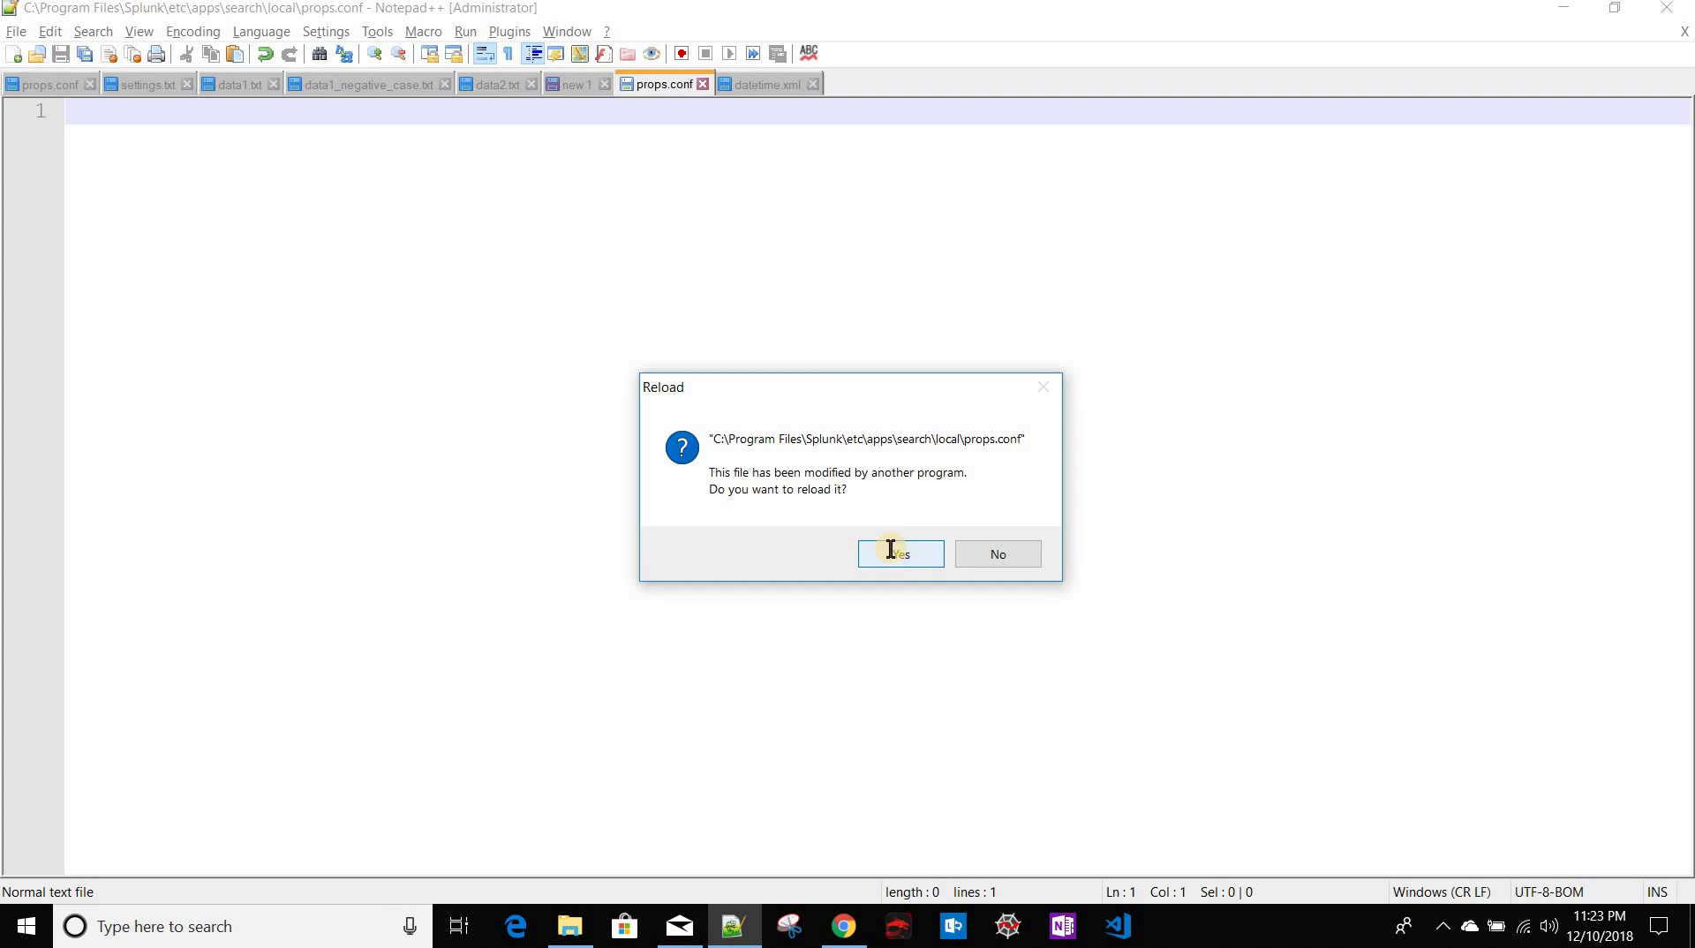
Step: Reload props.conf from disk and read through datetime.xml's date/time parsing formulas
{"action": "left_click", "coordinate": [891, 553]}
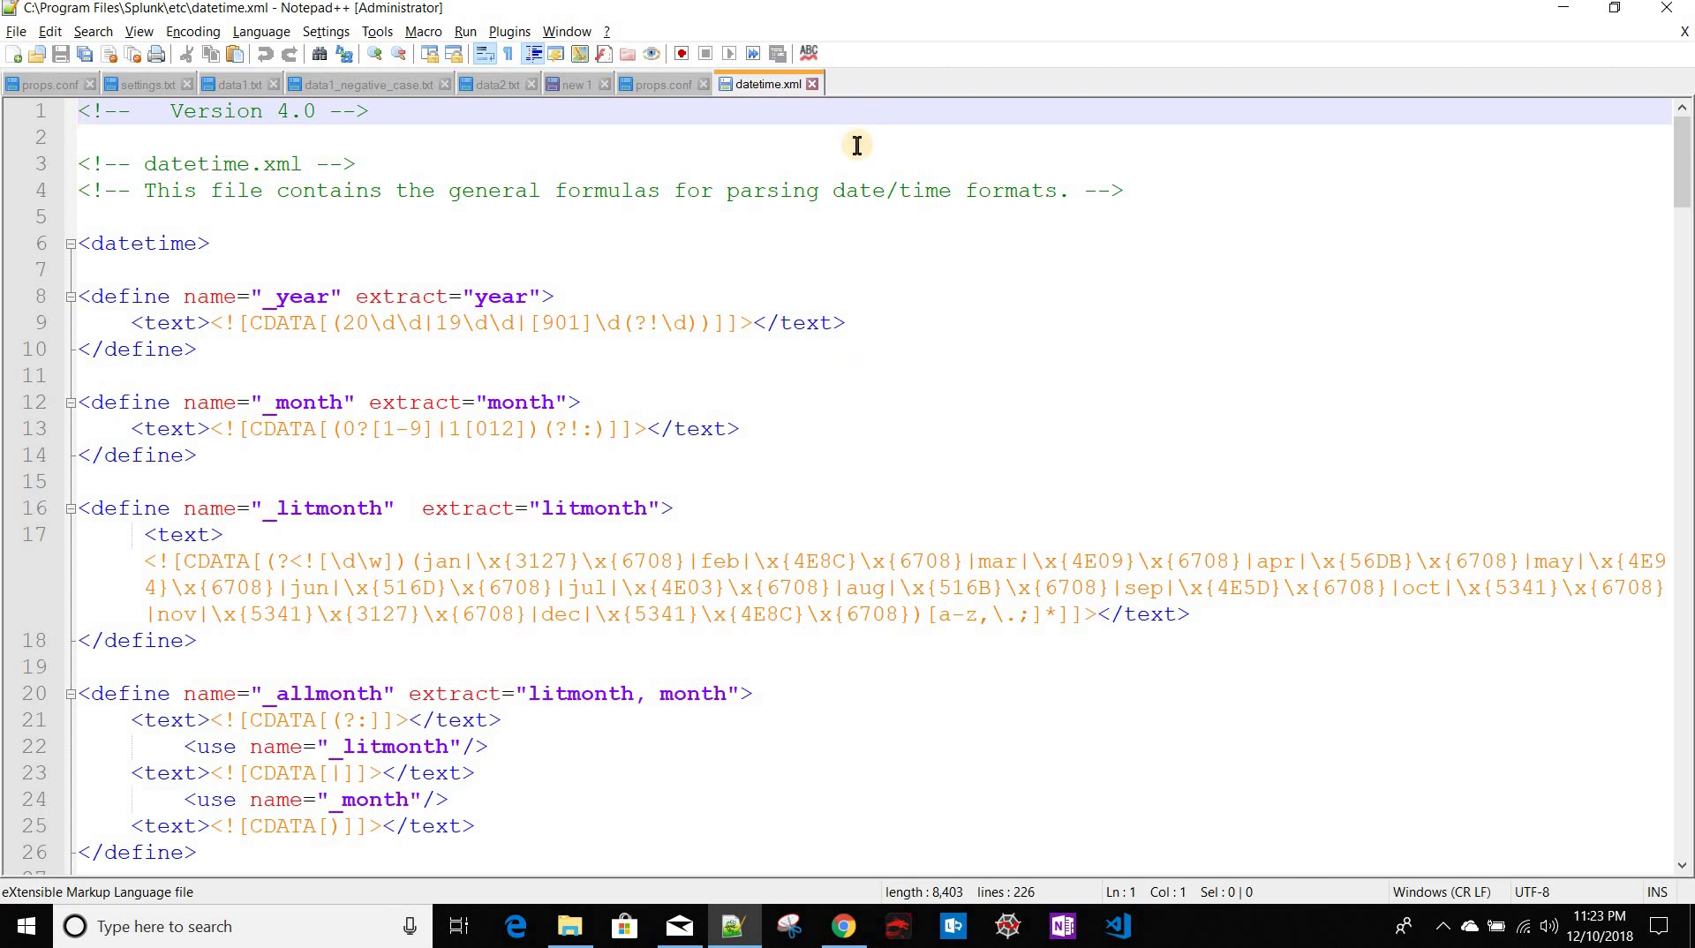
{"action": "scroll", "coordinate": [948, 312], "scroll_direction": "down", "scroll_amount": 6}
{"action": "scroll", "coordinate": [947, 312], "scroll_direction": "down", "scroll_amount": 20}
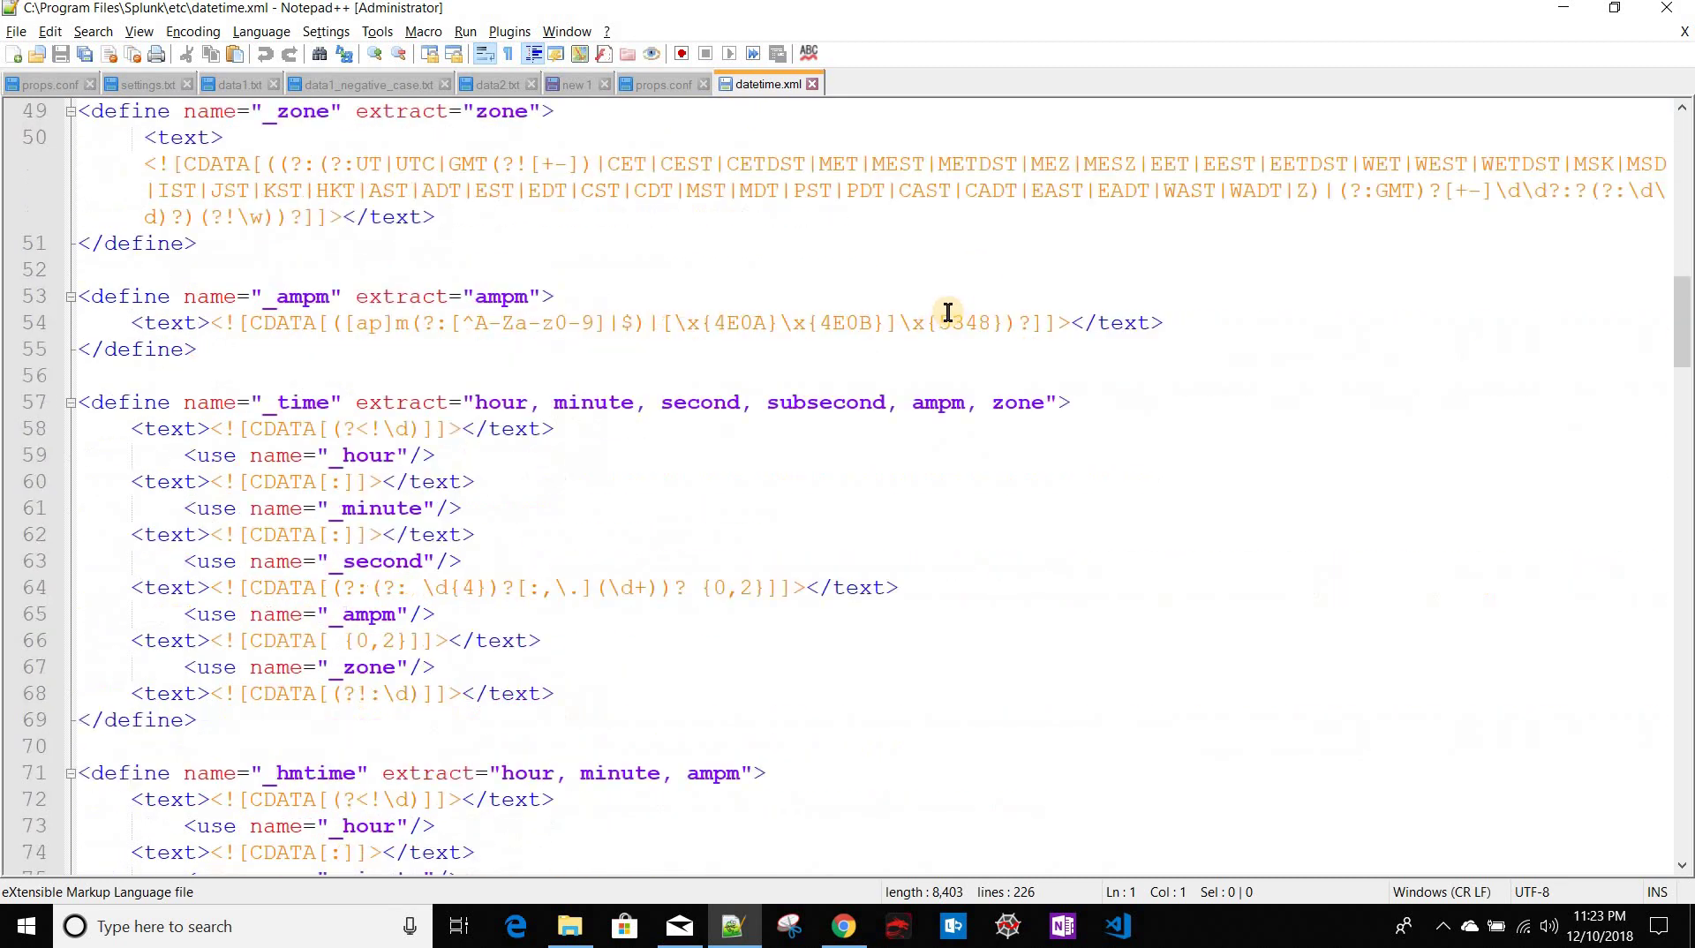
{"action": "scroll", "coordinate": [948, 311], "scroll_direction": "down", "scroll_amount": 20}
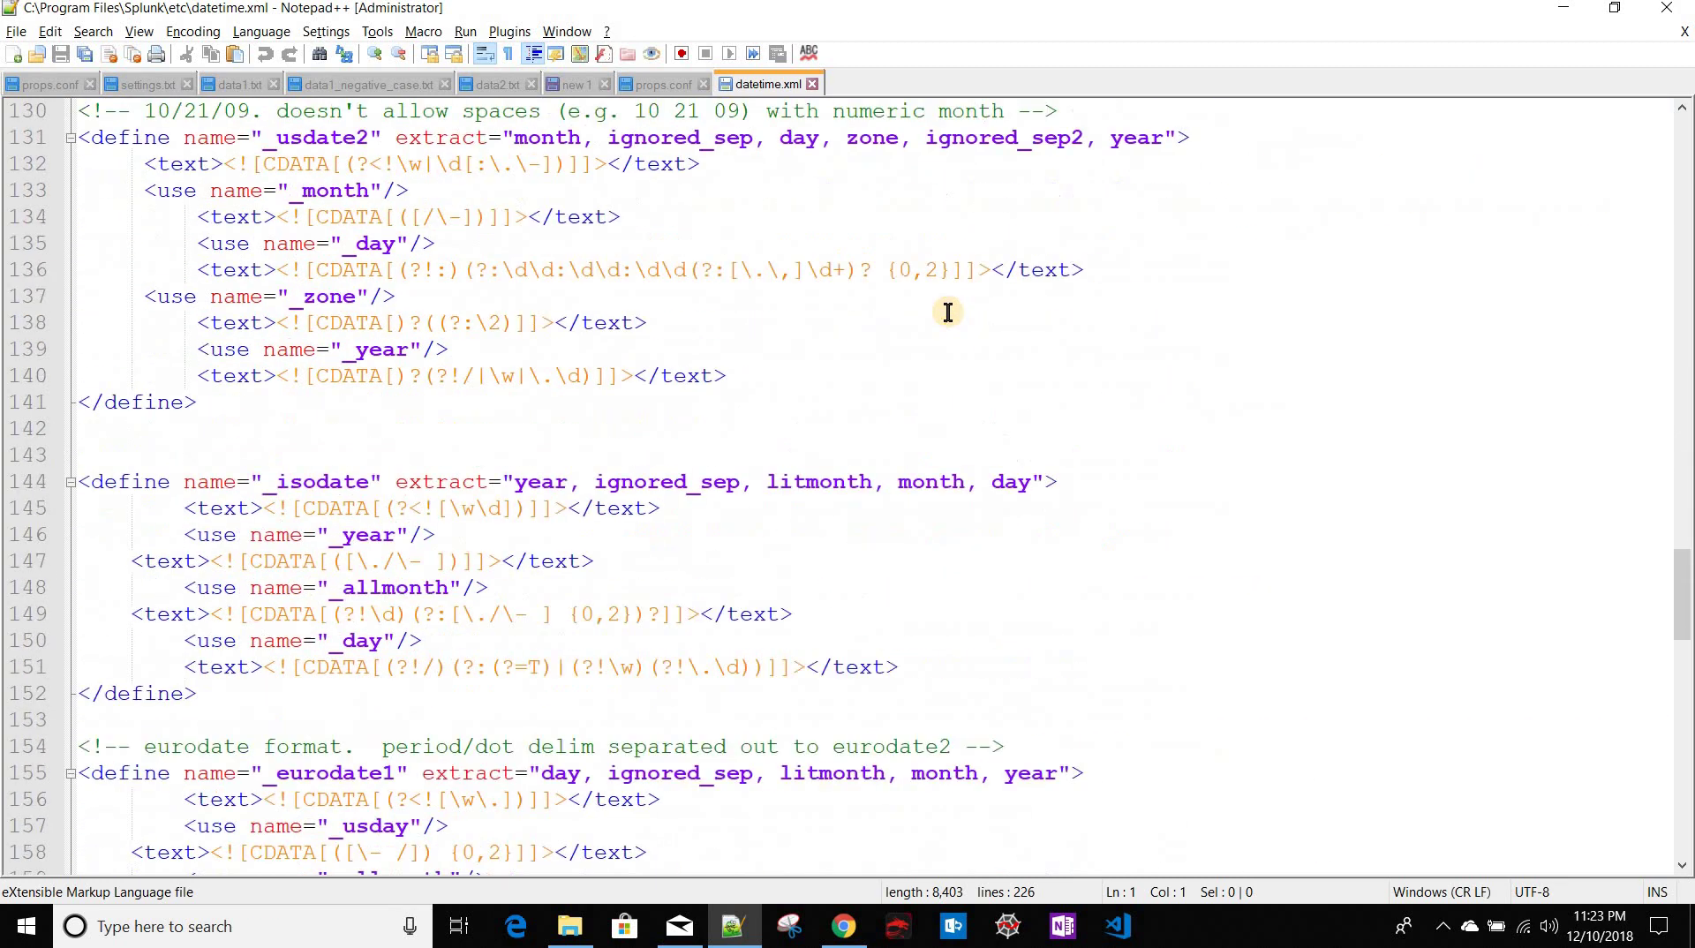
{"action": "scroll", "coordinate": [948, 311], "scroll_direction": "down", "scroll_amount": 8}
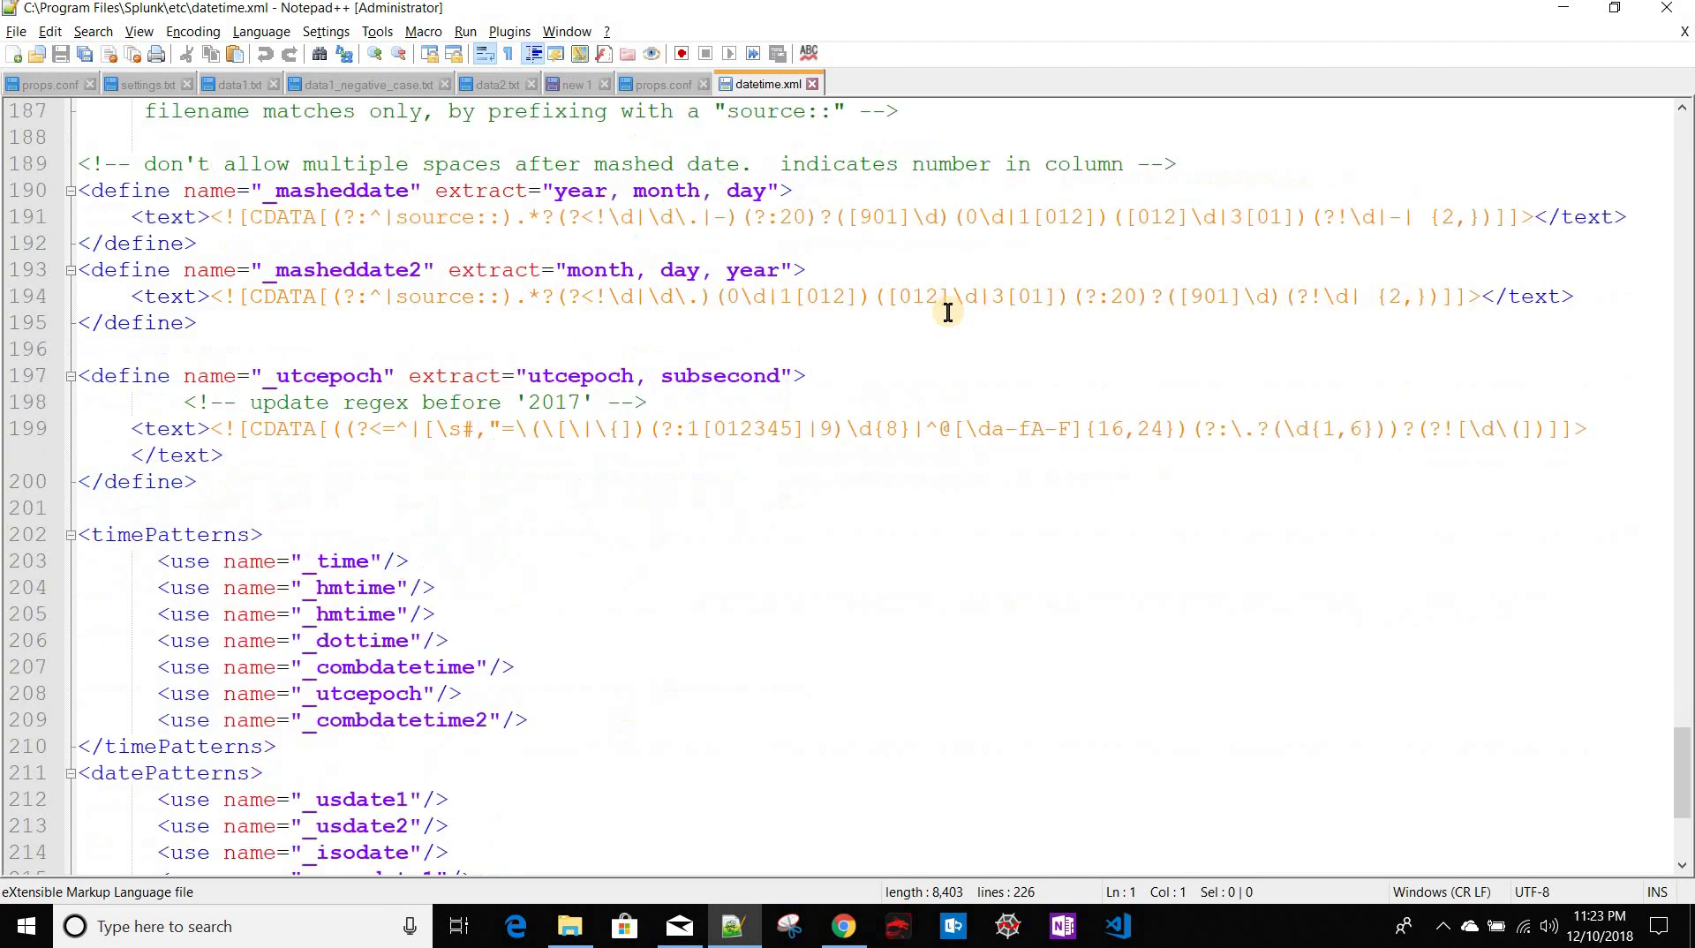
{"action": "scroll", "coordinate": [950, 313], "scroll_direction": "up", "scroll_amount": 5}
{"action": "scroll", "coordinate": [949, 313], "scroll_direction": "up", "scroll_amount": 18}
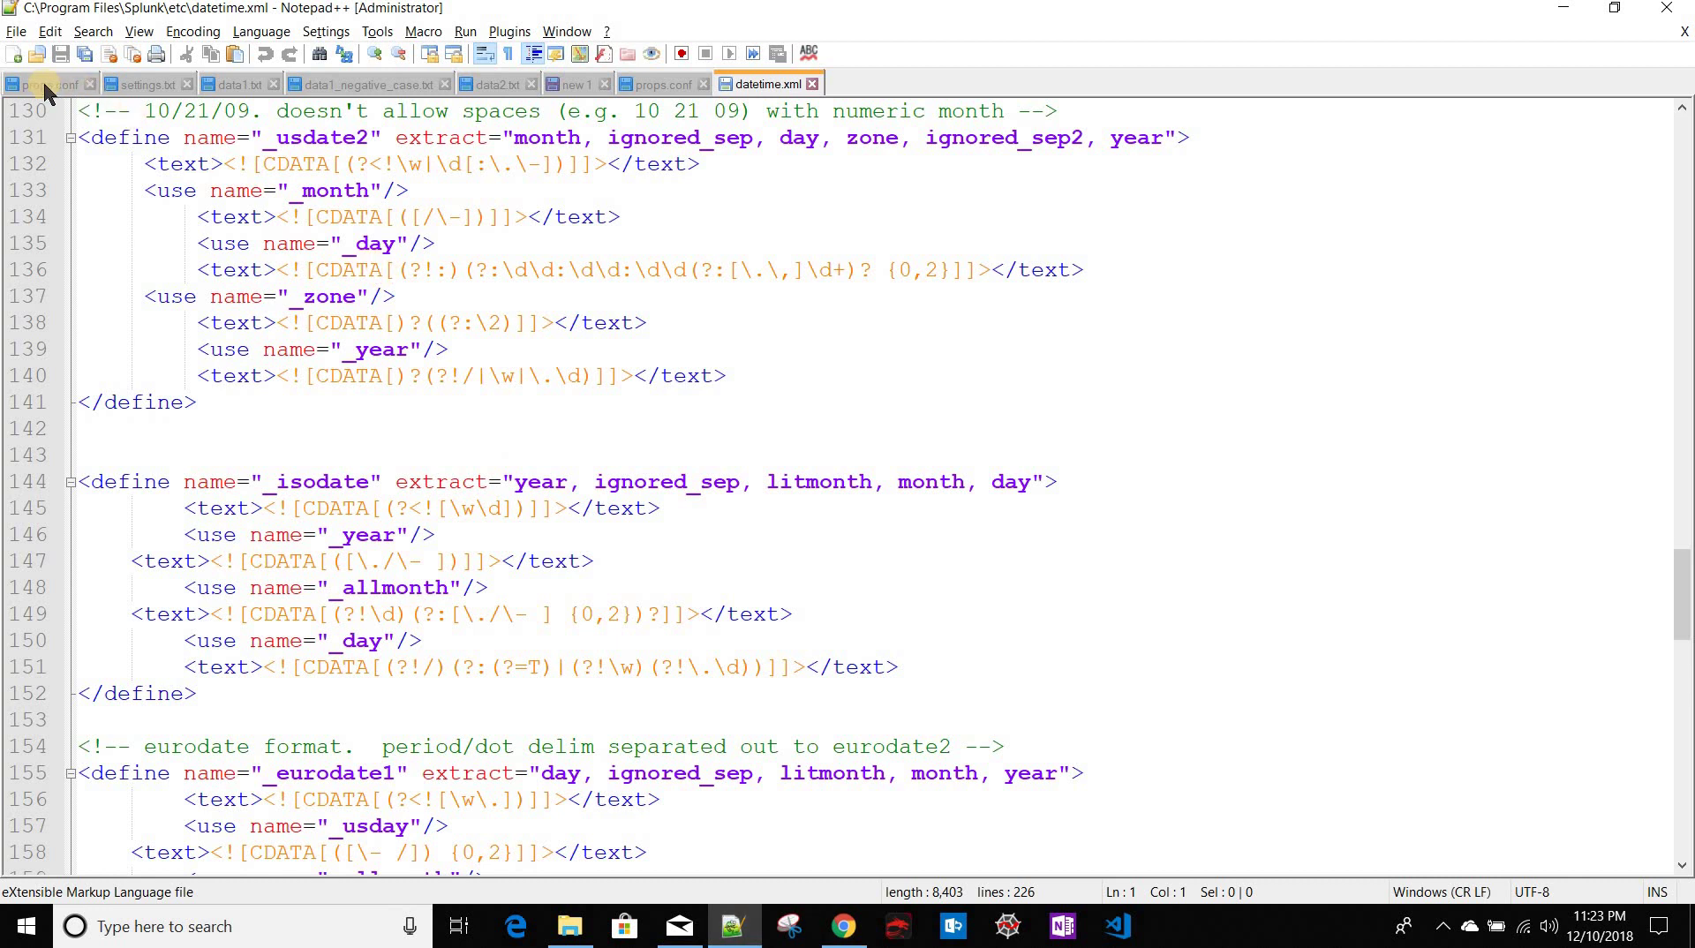
{"action": "left_click", "coordinate": [48, 83]}
Step: Review settings.txt's 11 timestamp settings, DATETIME_CONFIG through ADD_EXTRA_TIME_FIELDS
{"action": "left_click", "coordinate": [145, 85]}
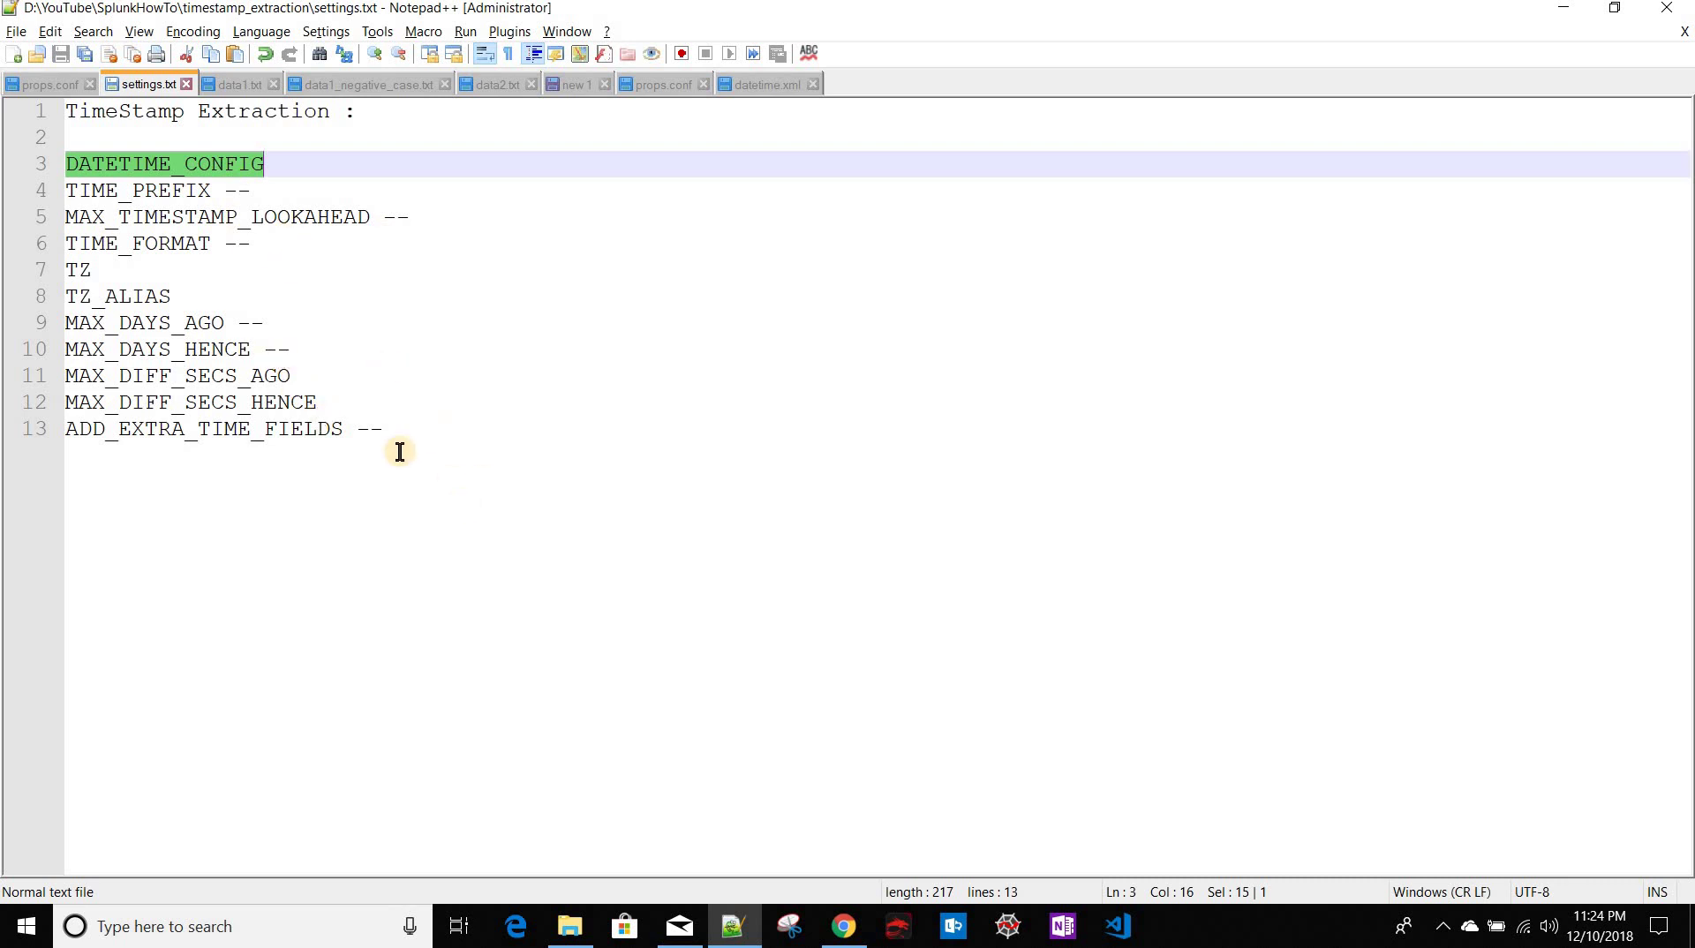
{"action": "left_click_drag", "start_coordinate": [411, 427], "coordinate": [225, 351]}
{"action": "left_click_drag", "start_coordinate": [17, 103], "coordinate": [19, 106]}
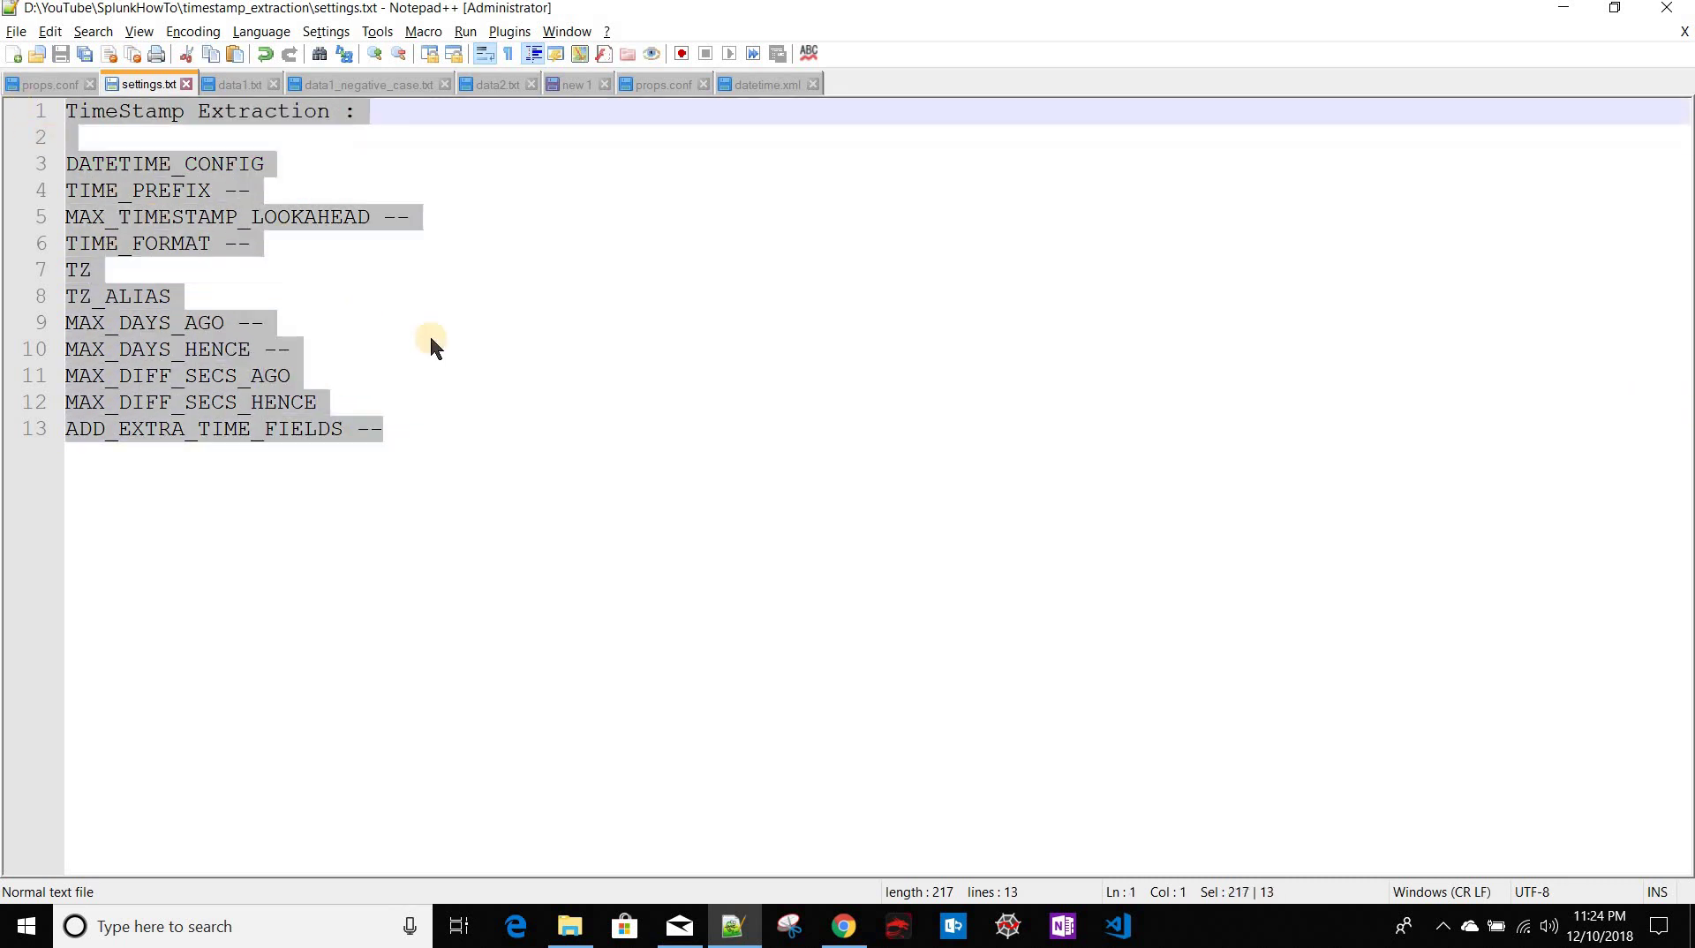
{"action": "left_click", "coordinate": [461, 344]}
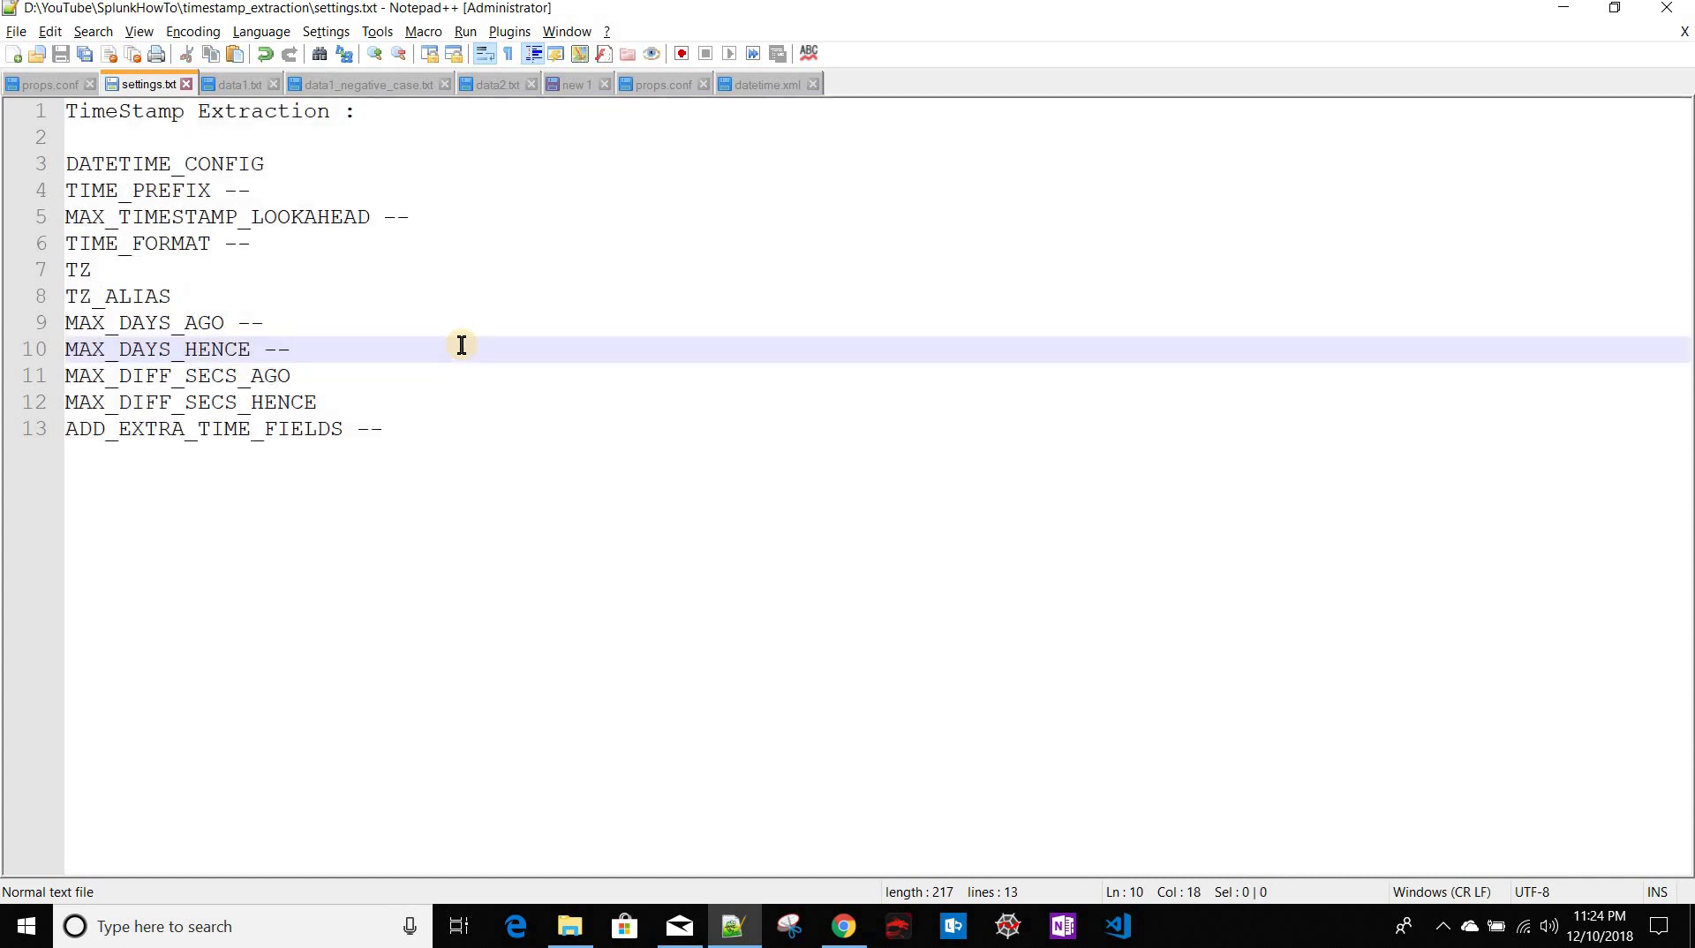